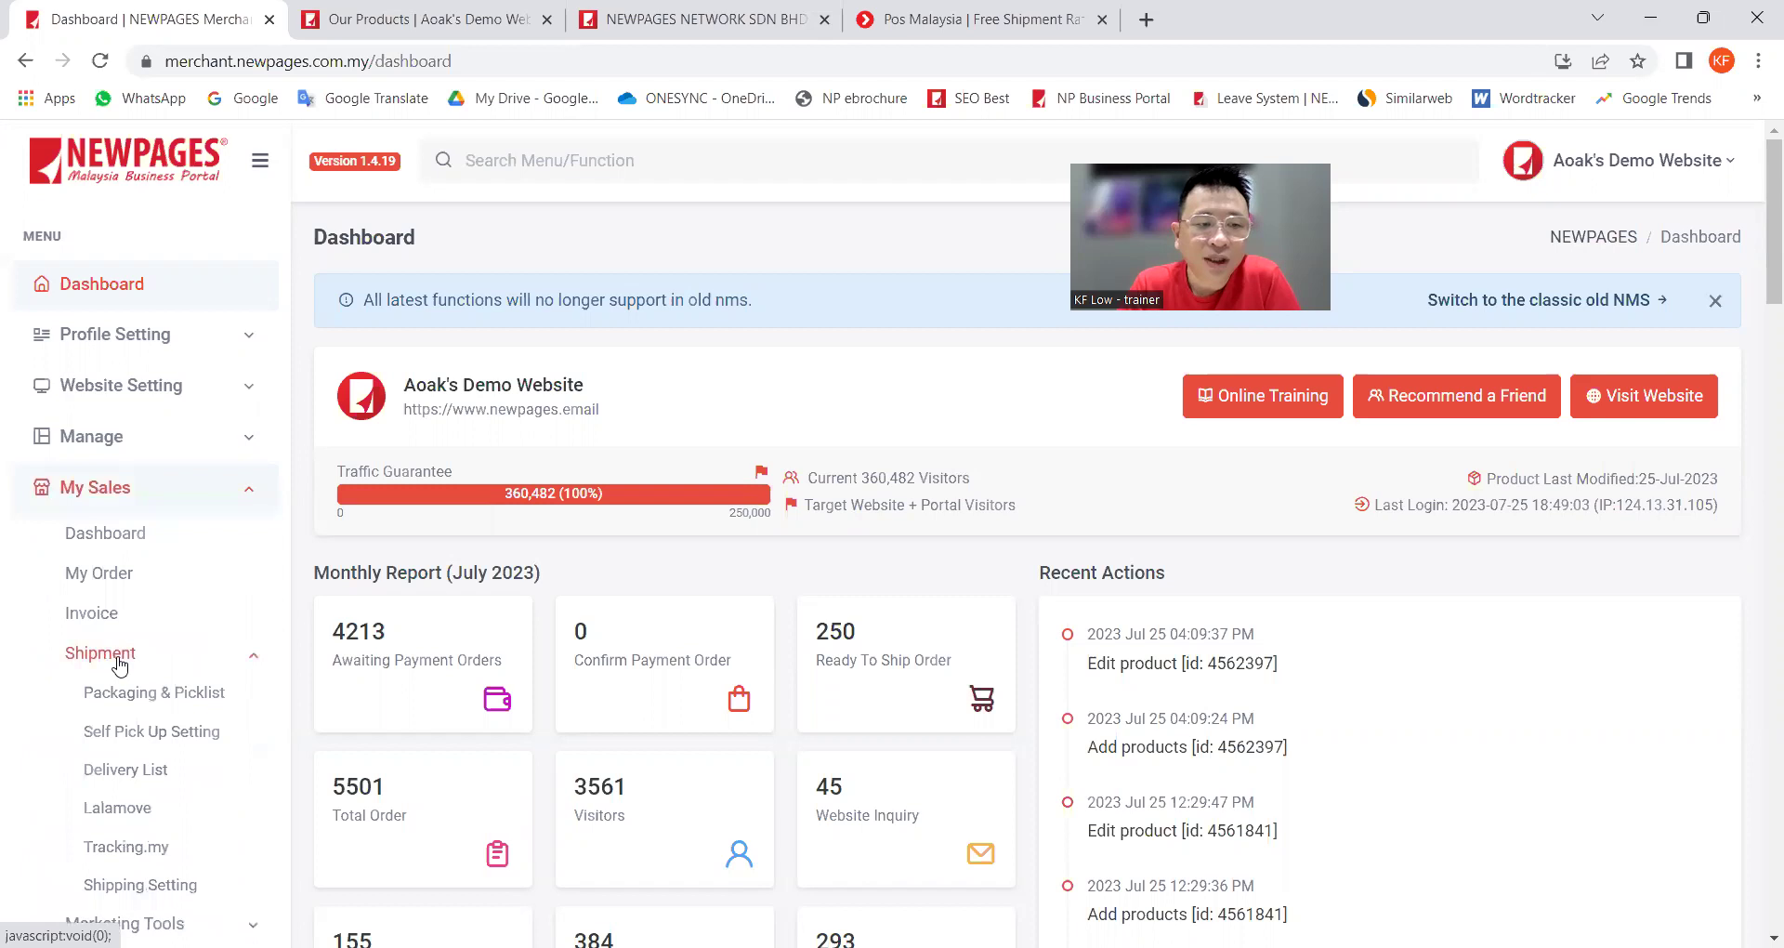
Step: Open the Self Pick Up Setting page and switch self-pickup off
scroll(119, 661, down, 1)
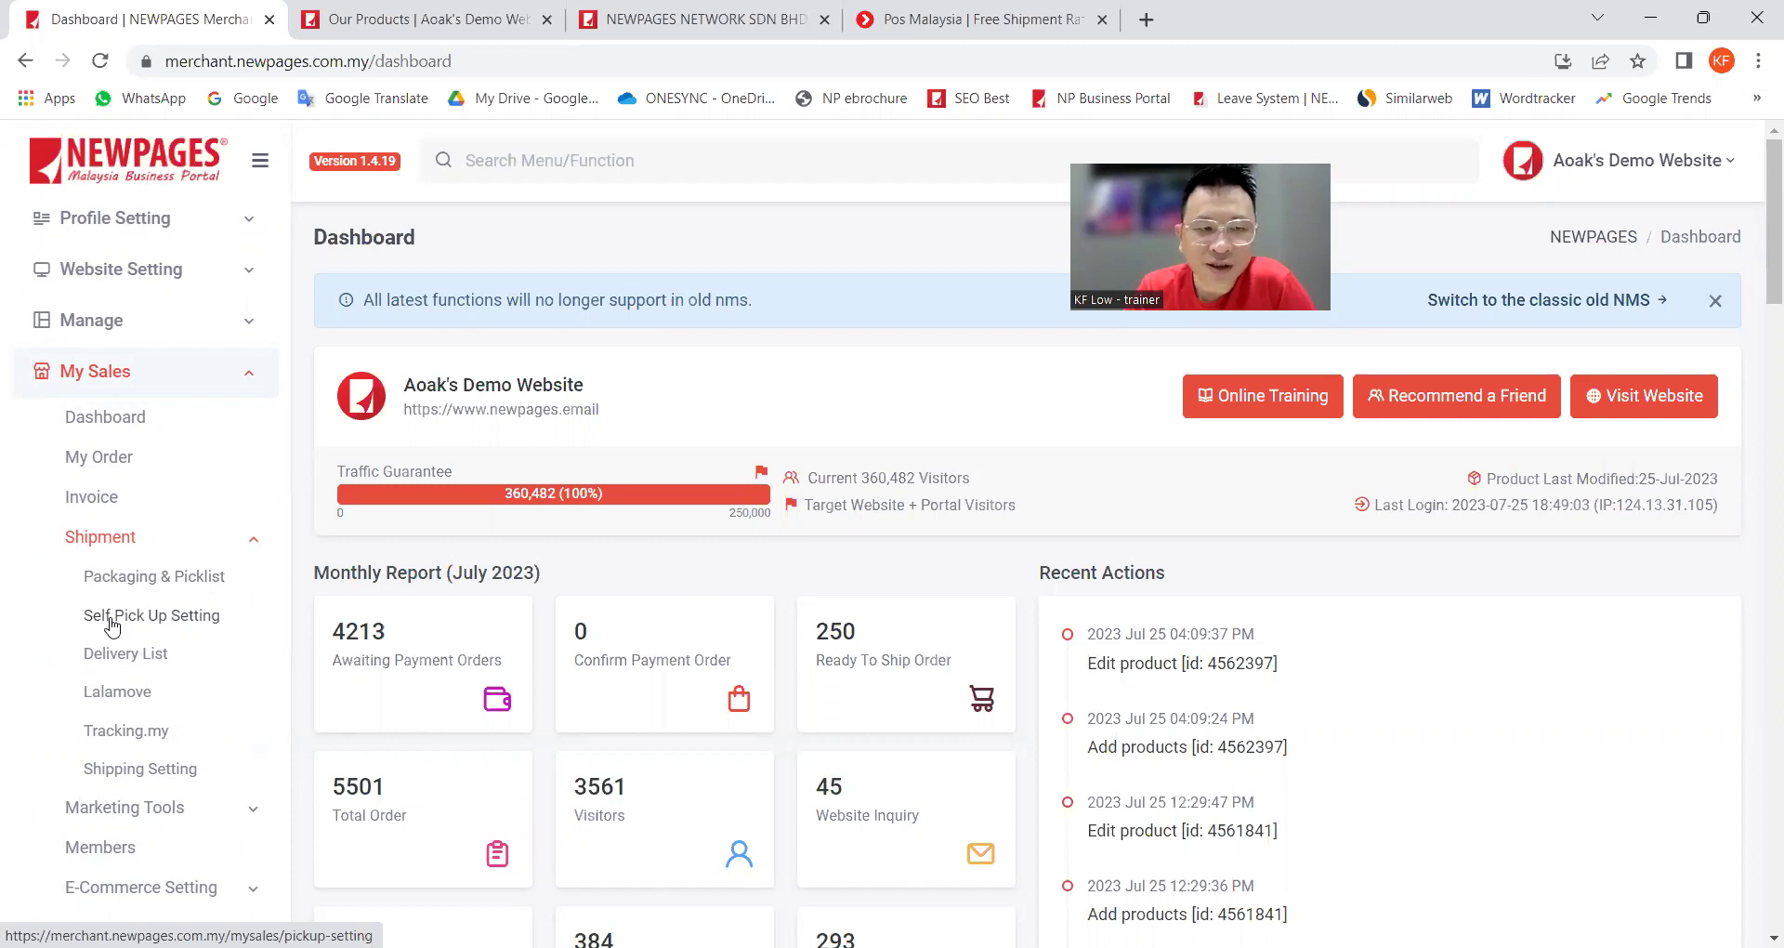
click(112, 618)
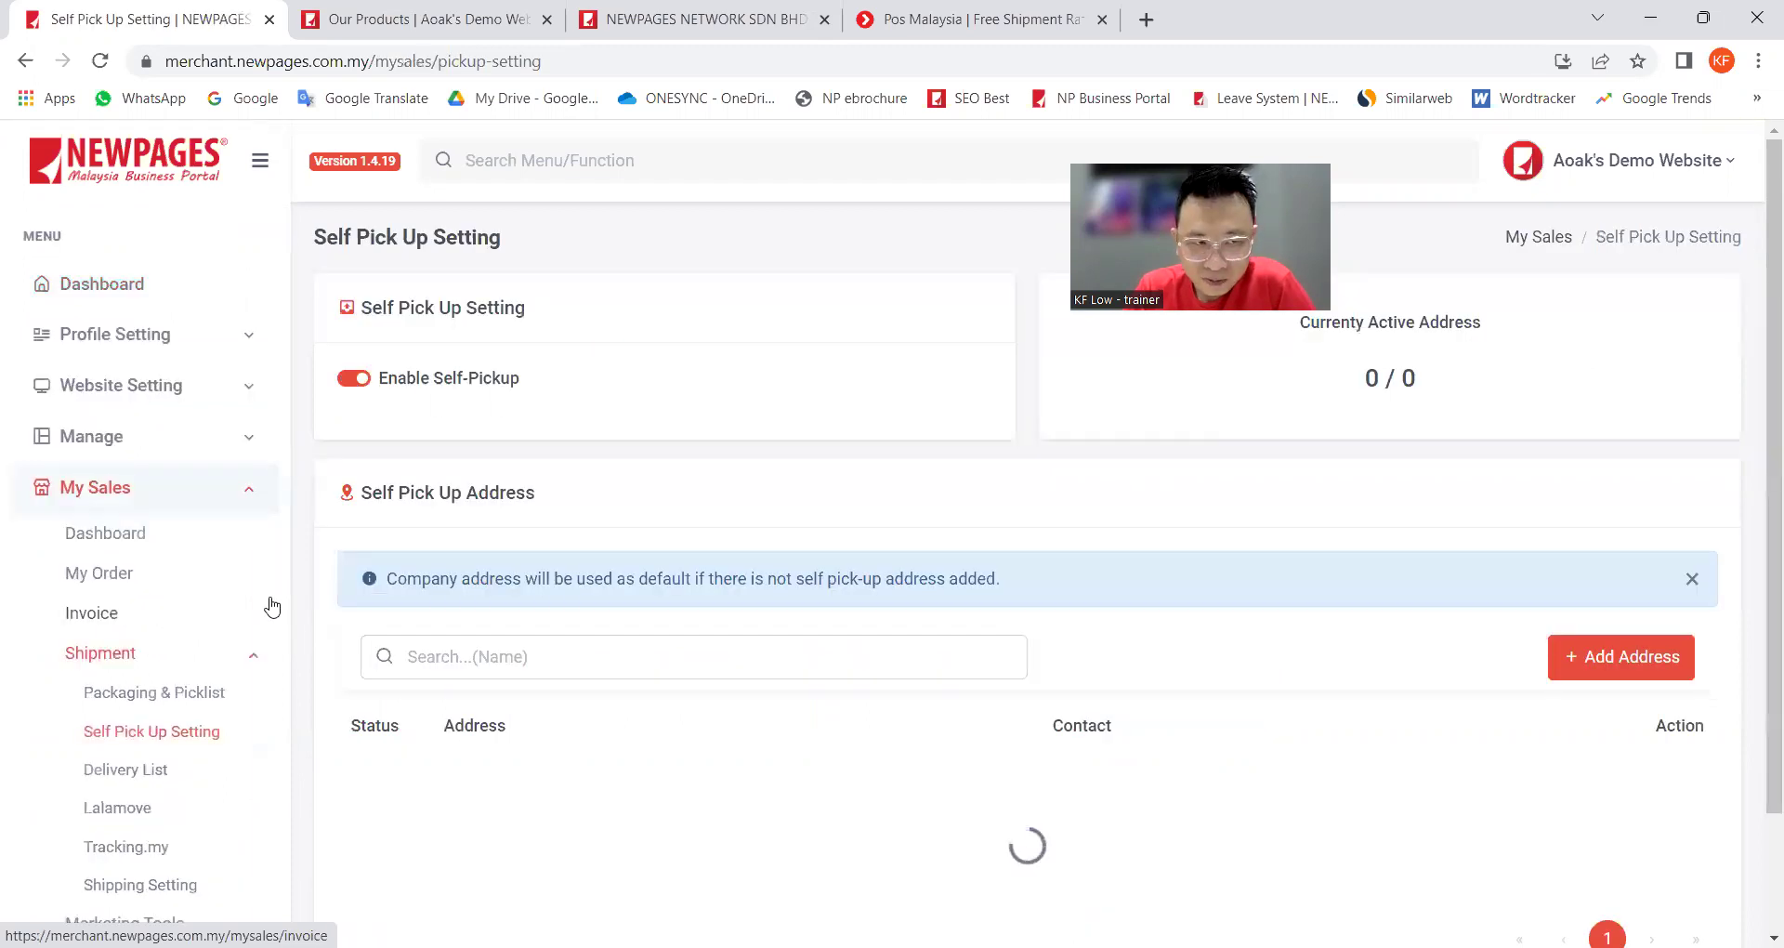
scroll(270, 599, down, 1)
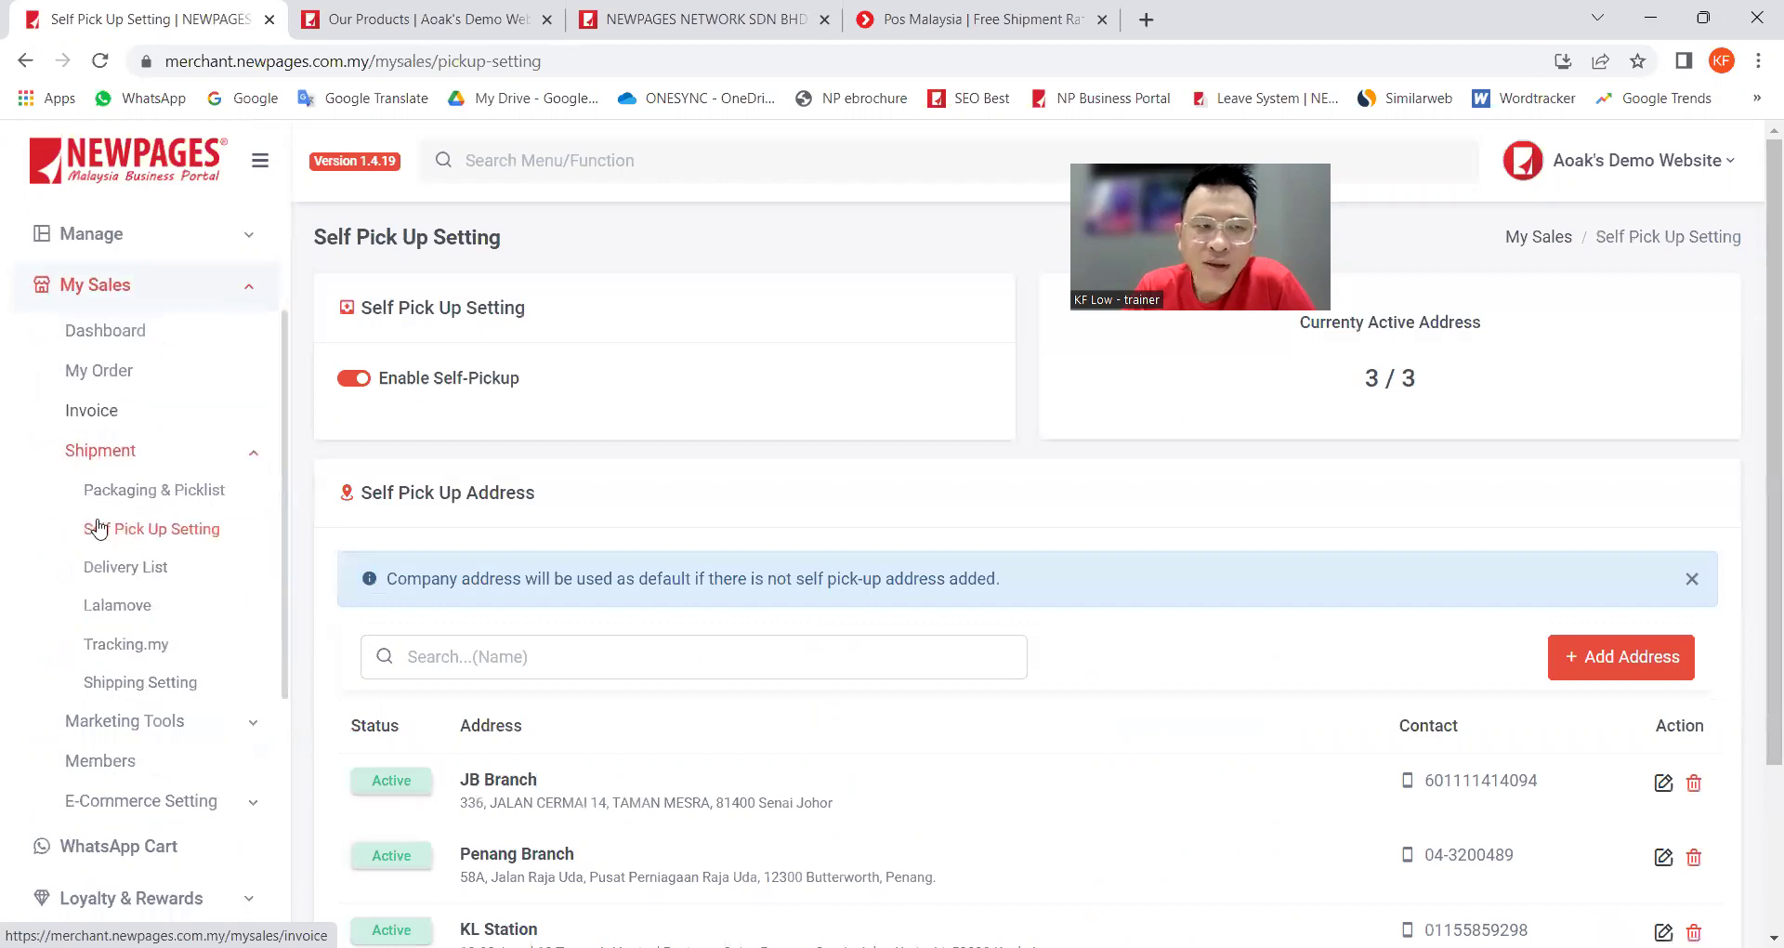
scroll(100, 528, down, 1)
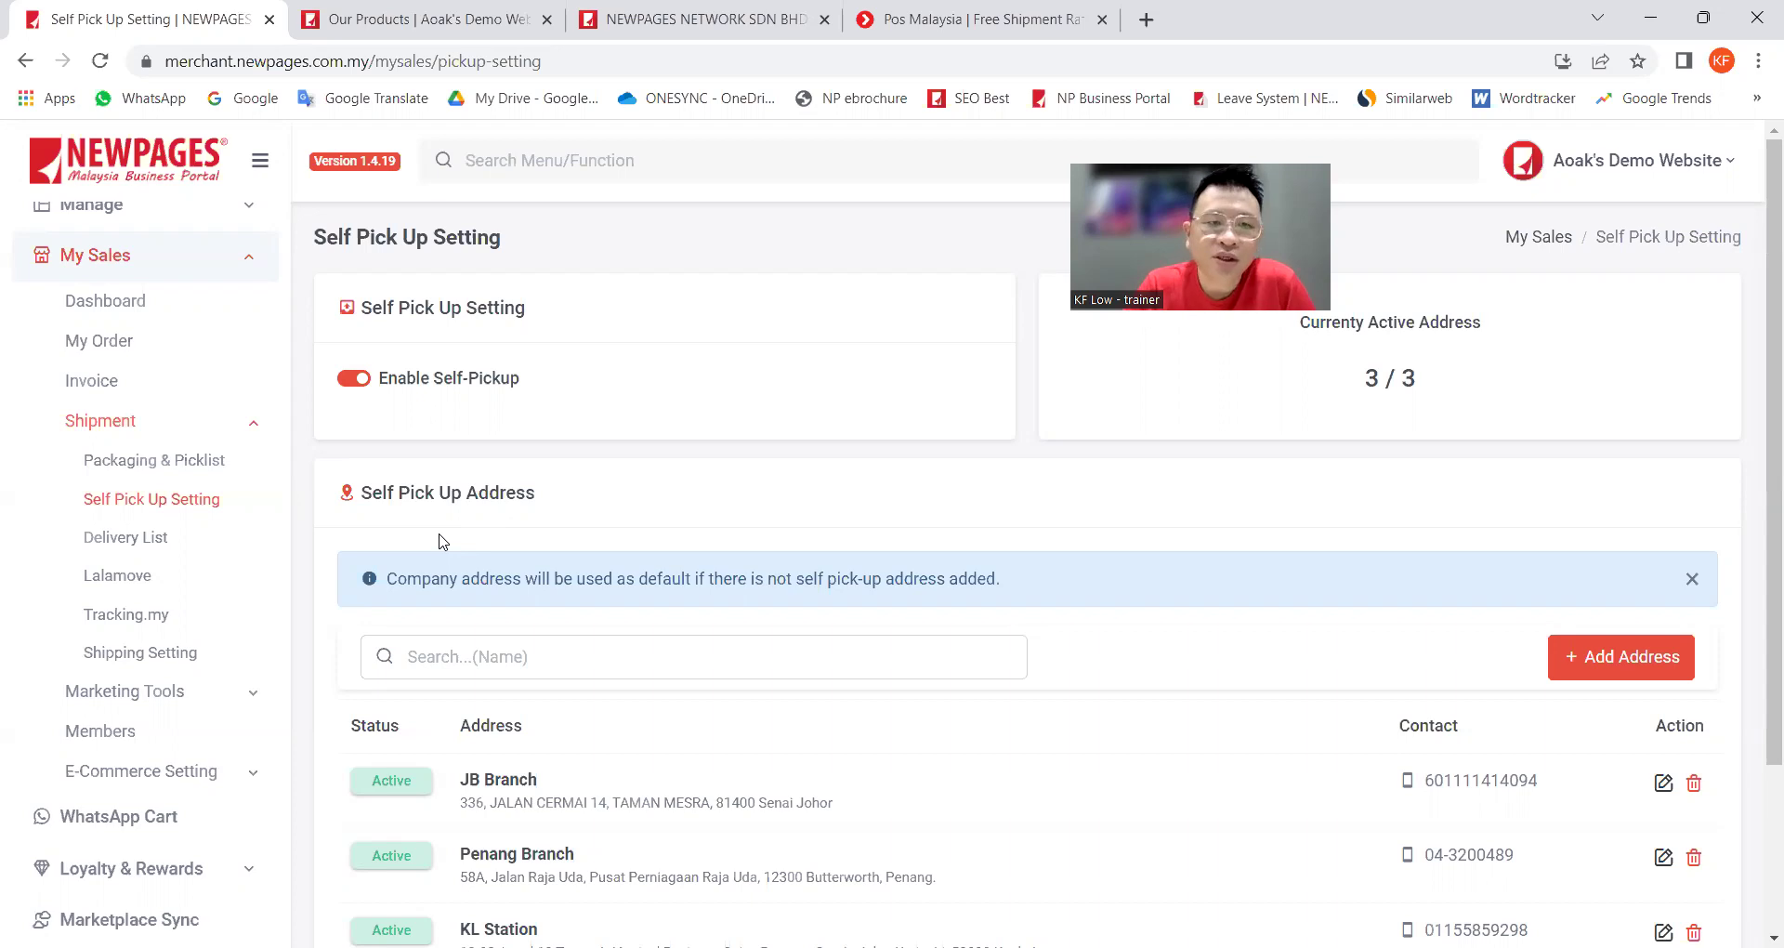
click(351, 378)
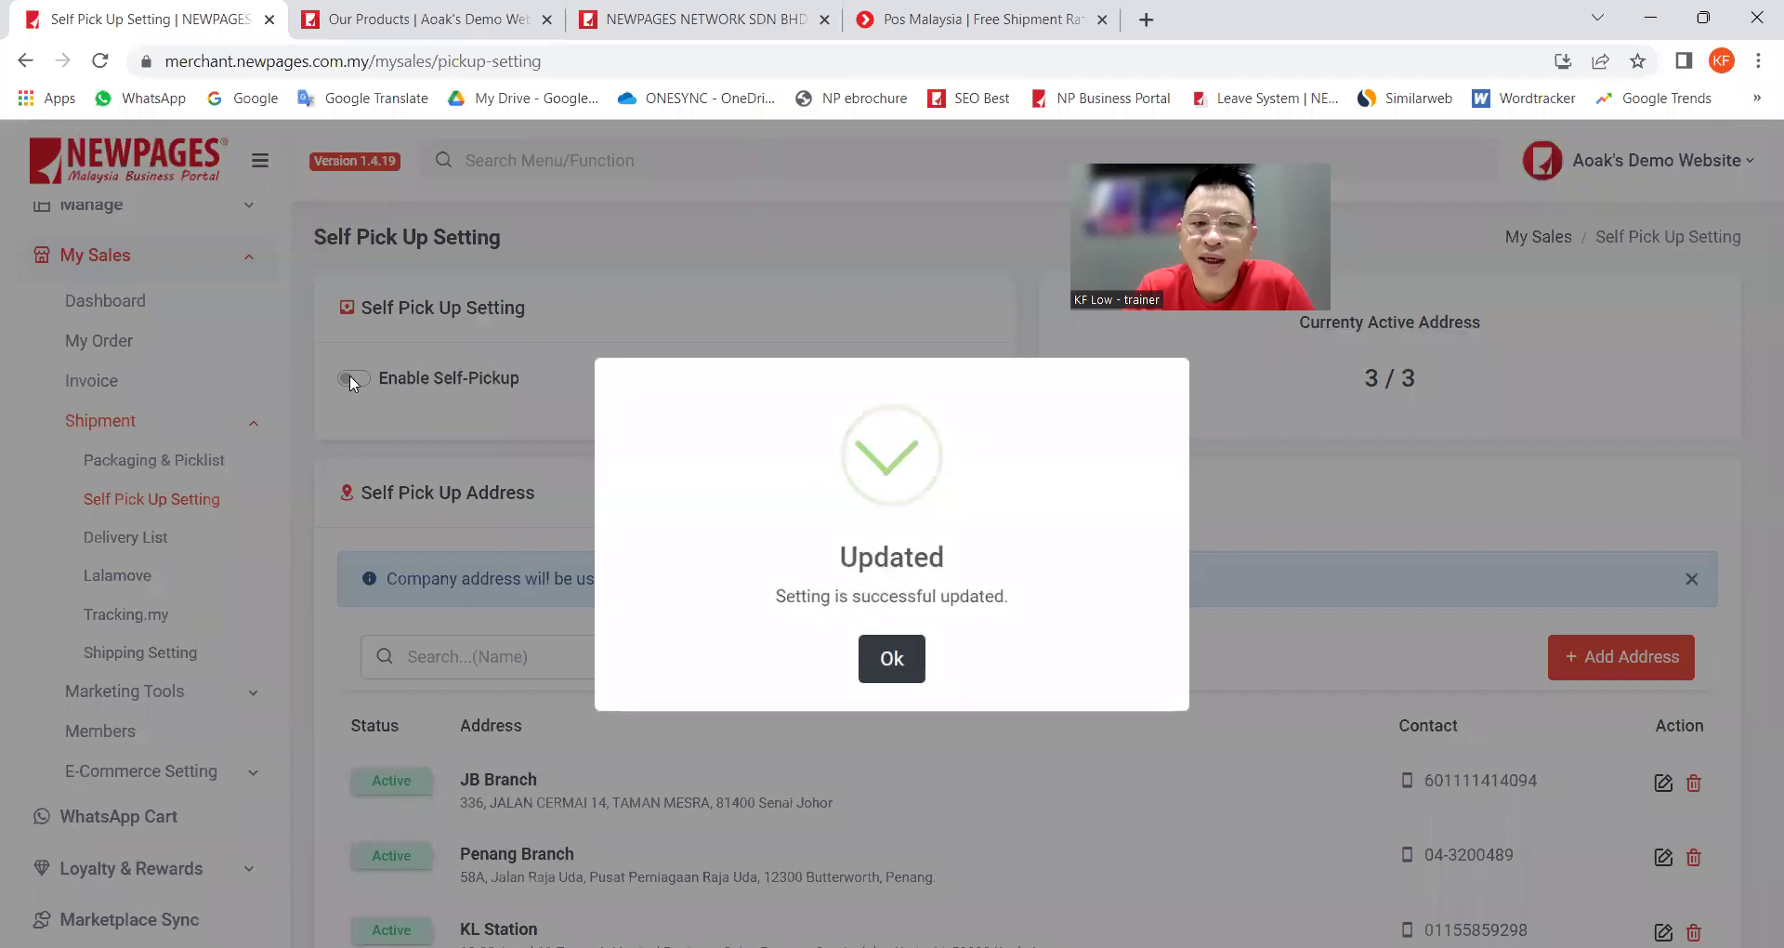
click(881, 659)
click(351, 379)
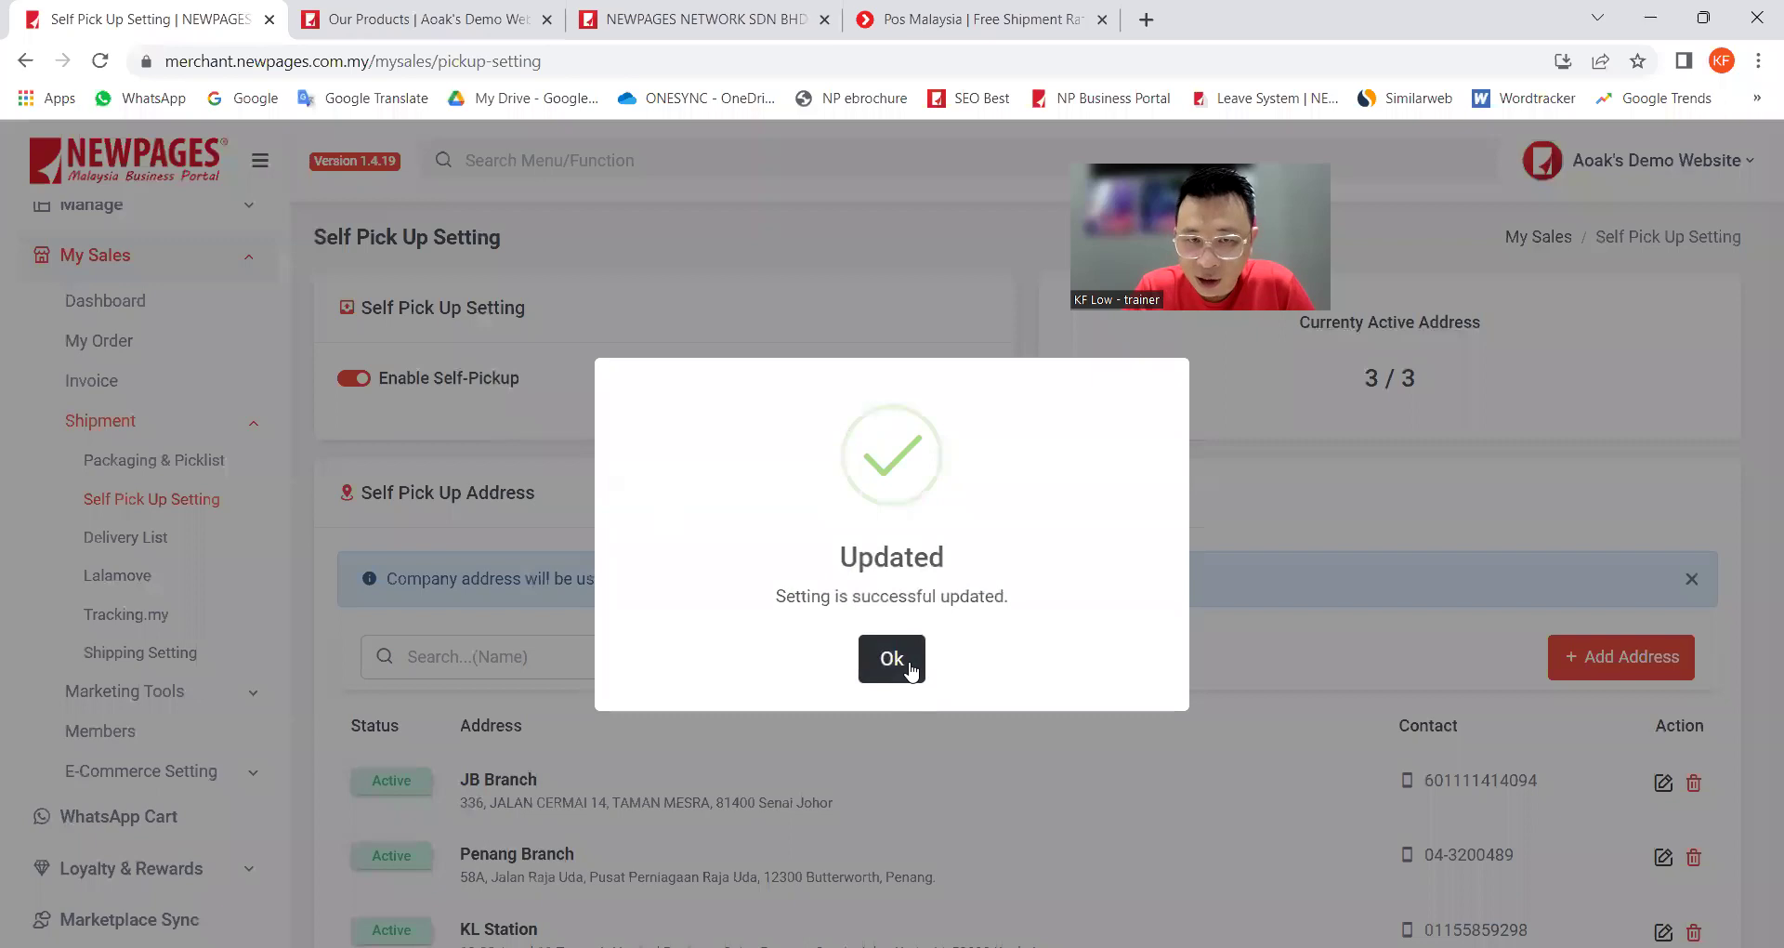
click(906, 667)
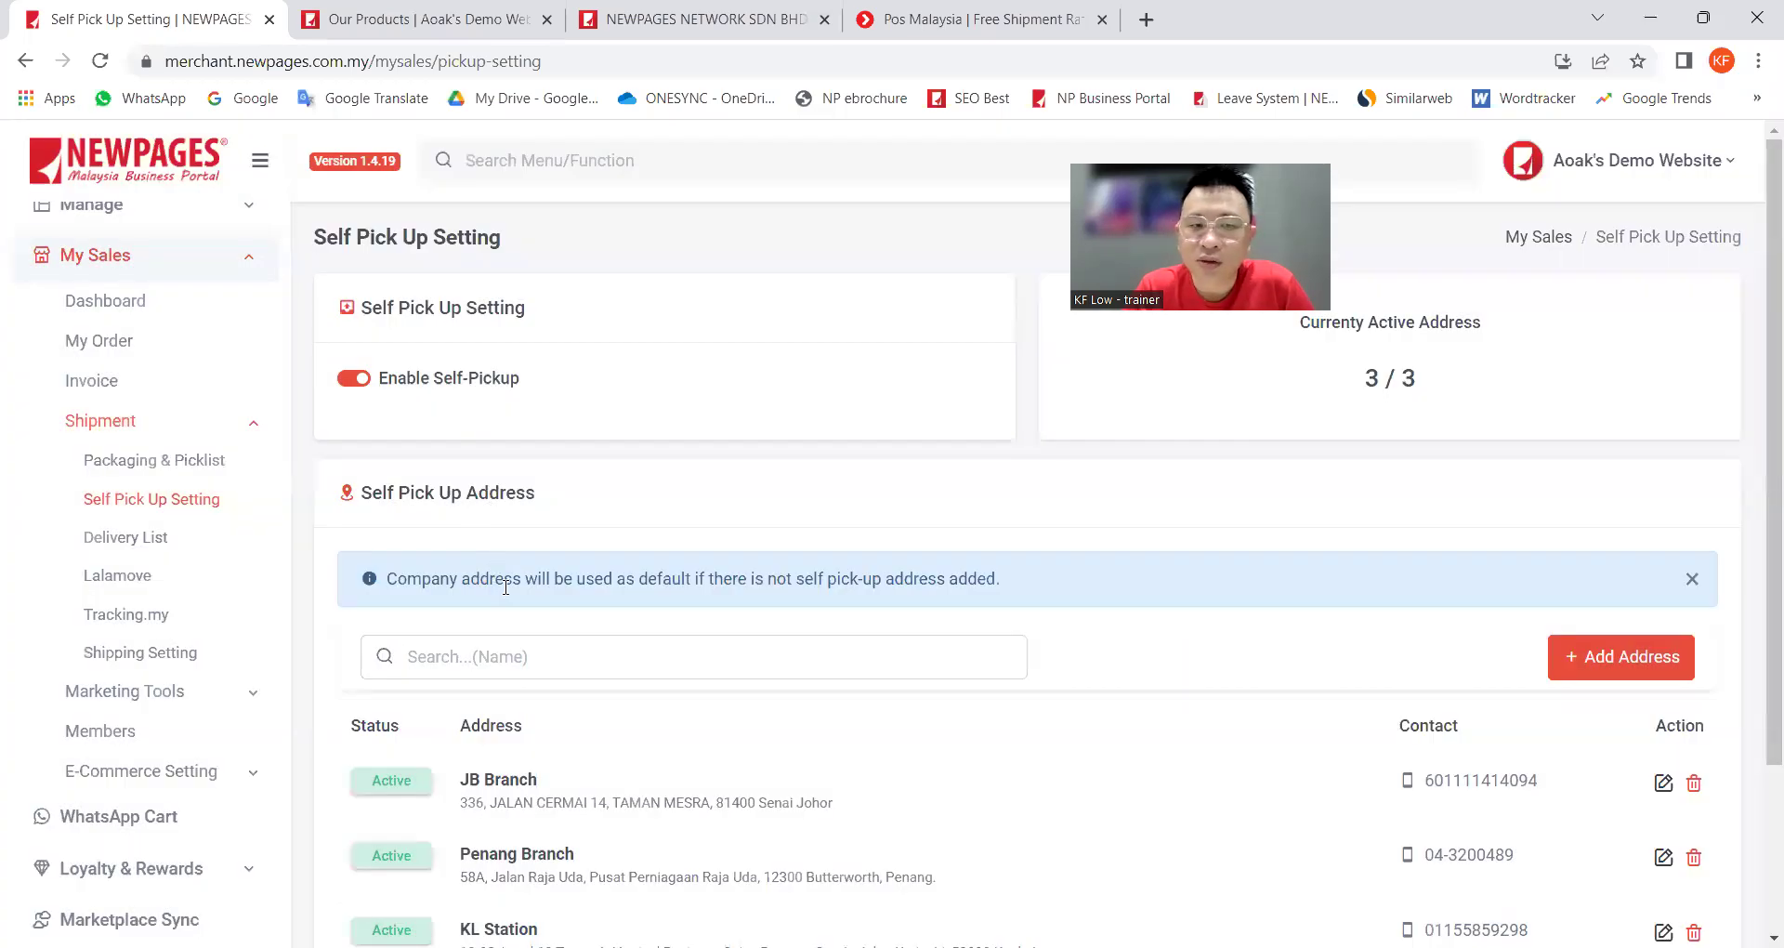
scroll(512, 585, down, 1)
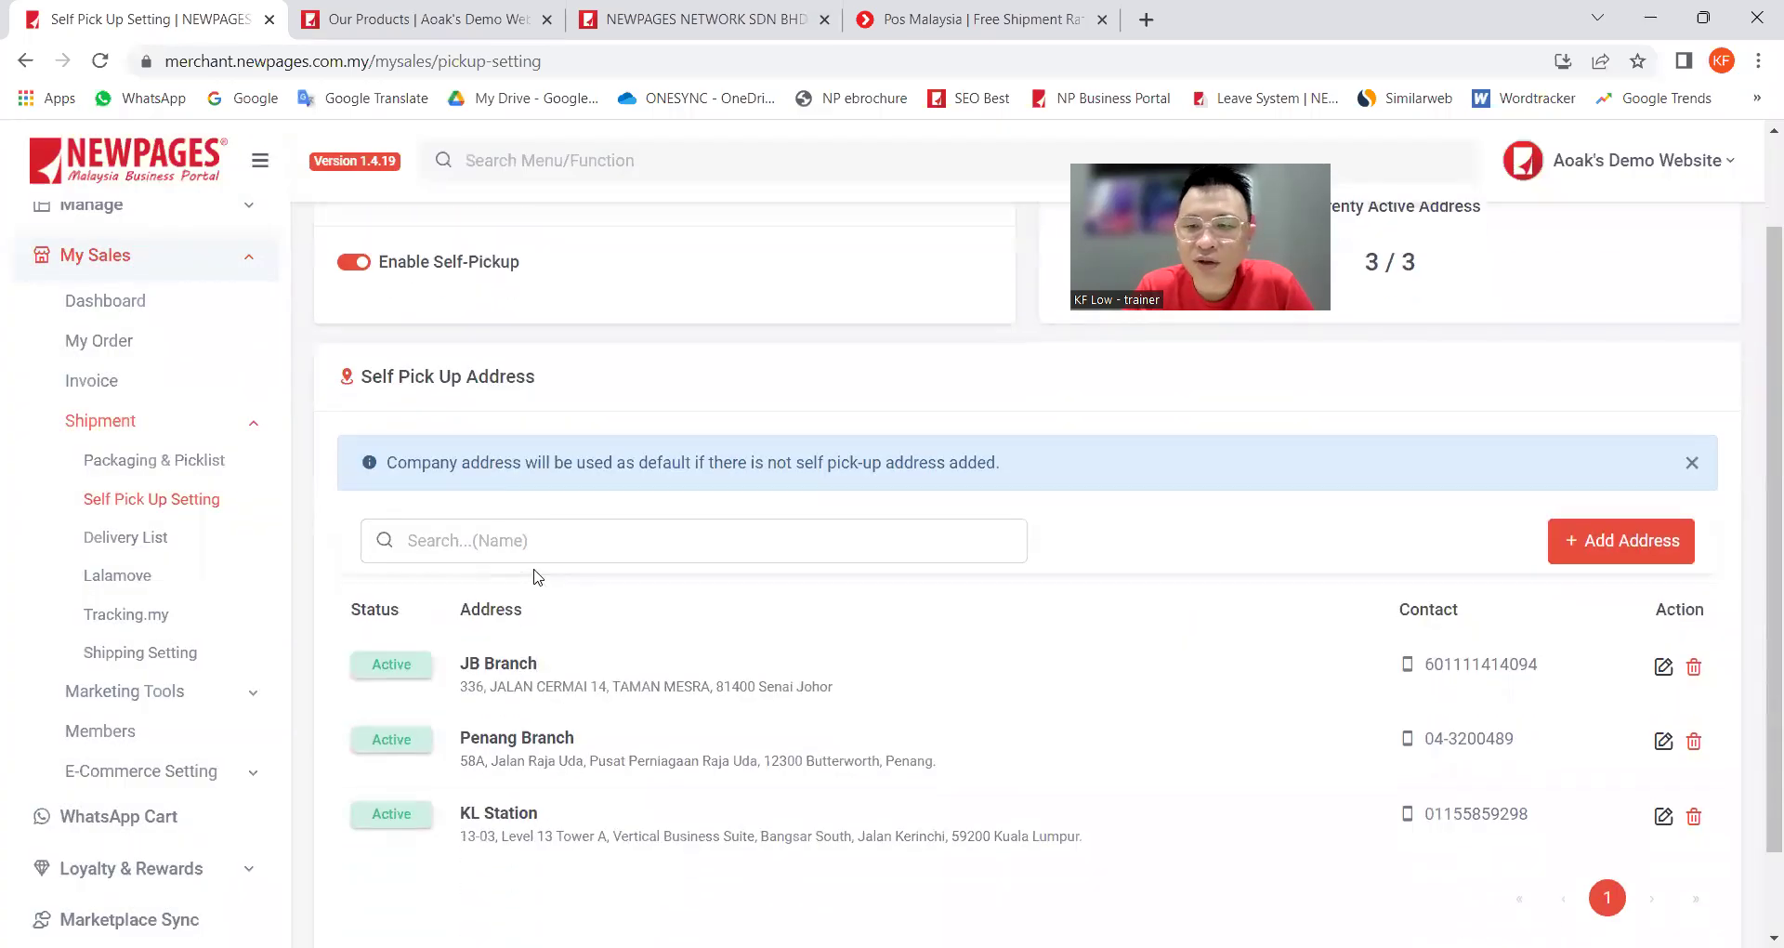
Step: Start a new pickup address titled 'Melaka Branch' with country Malaysia
click(1624, 549)
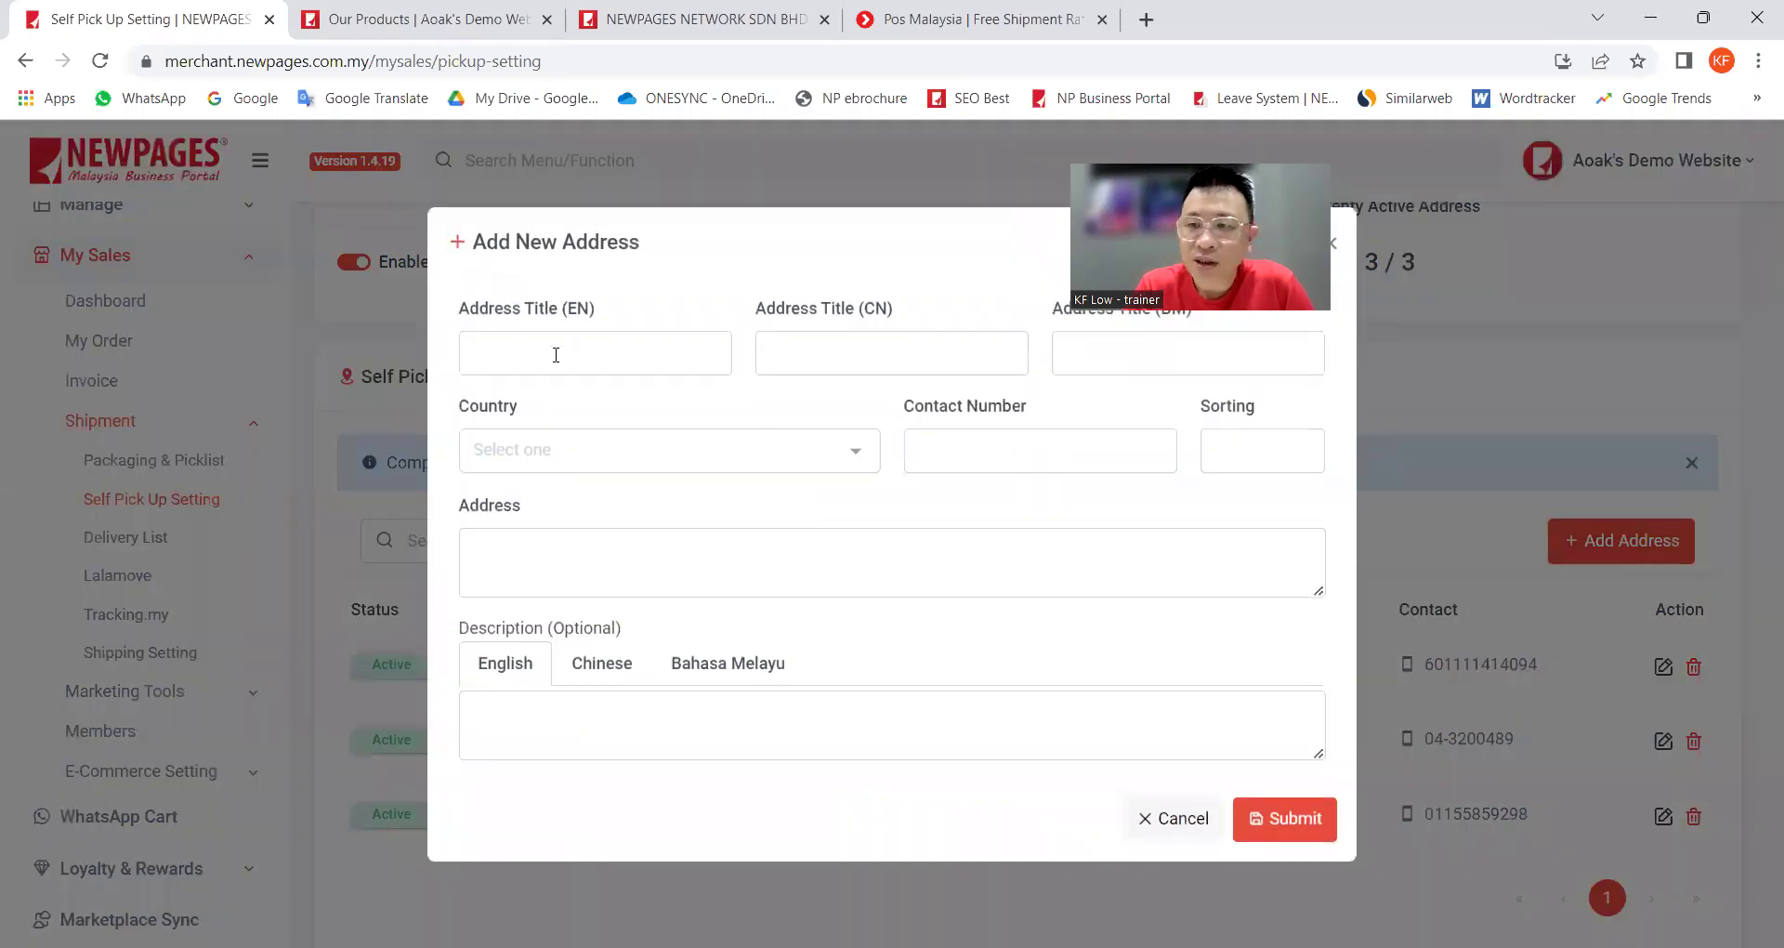
click(526, 352)
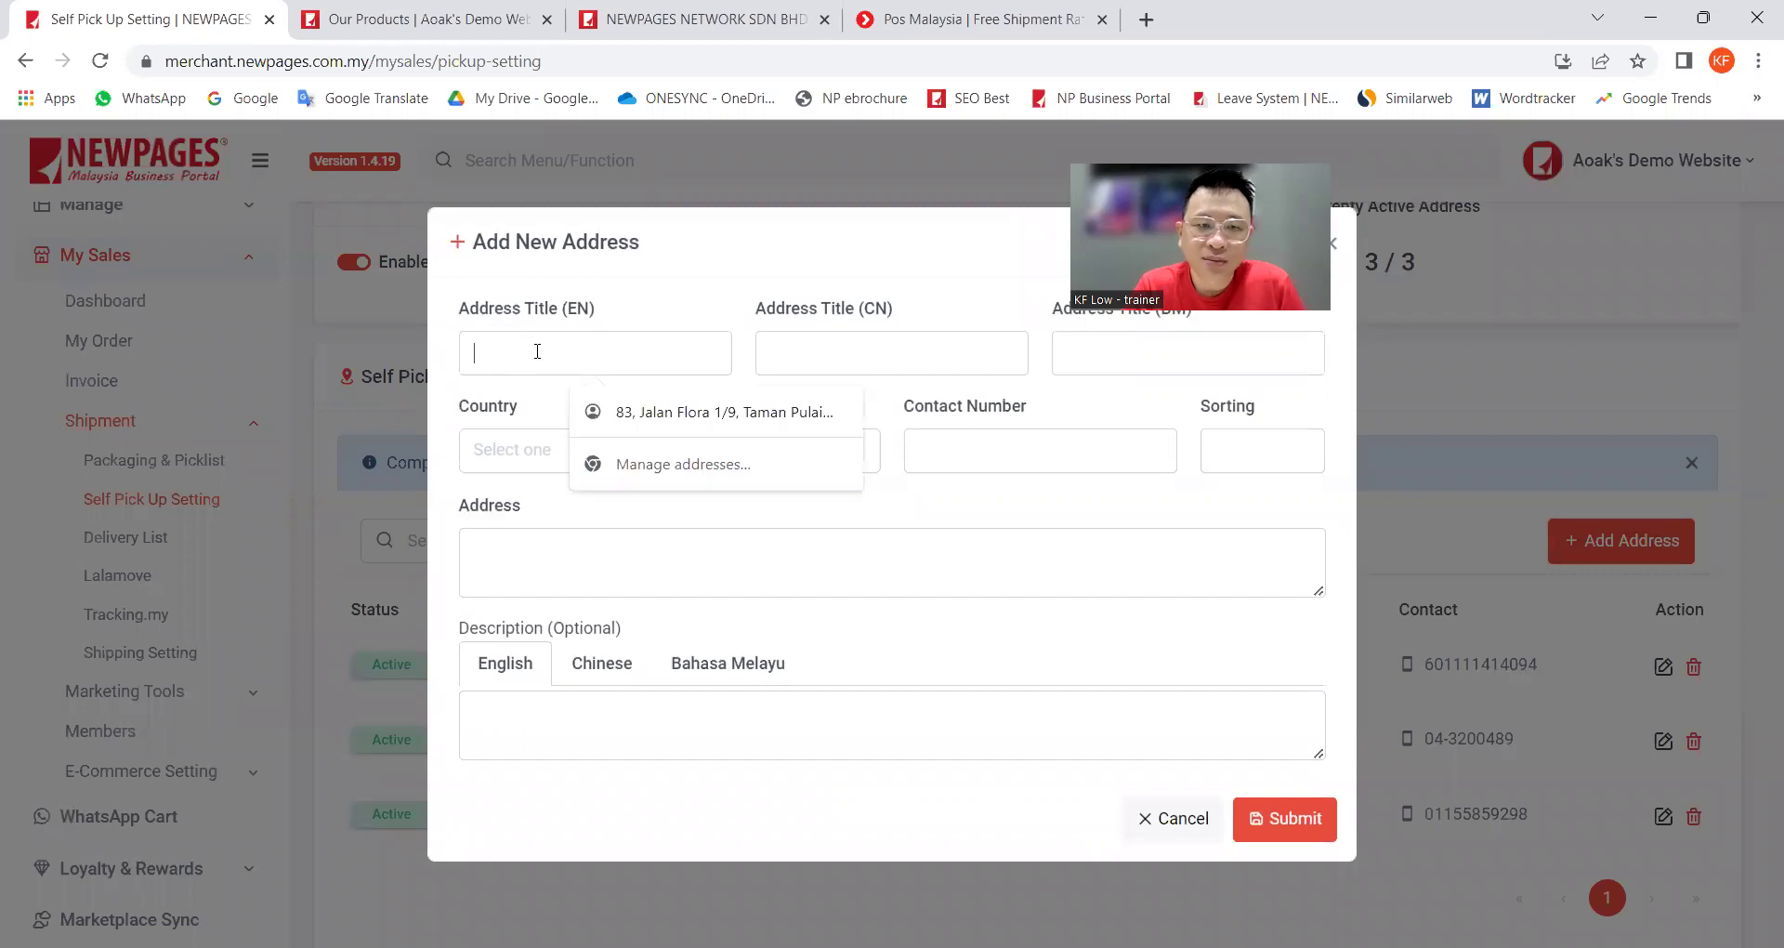
text(Melak)
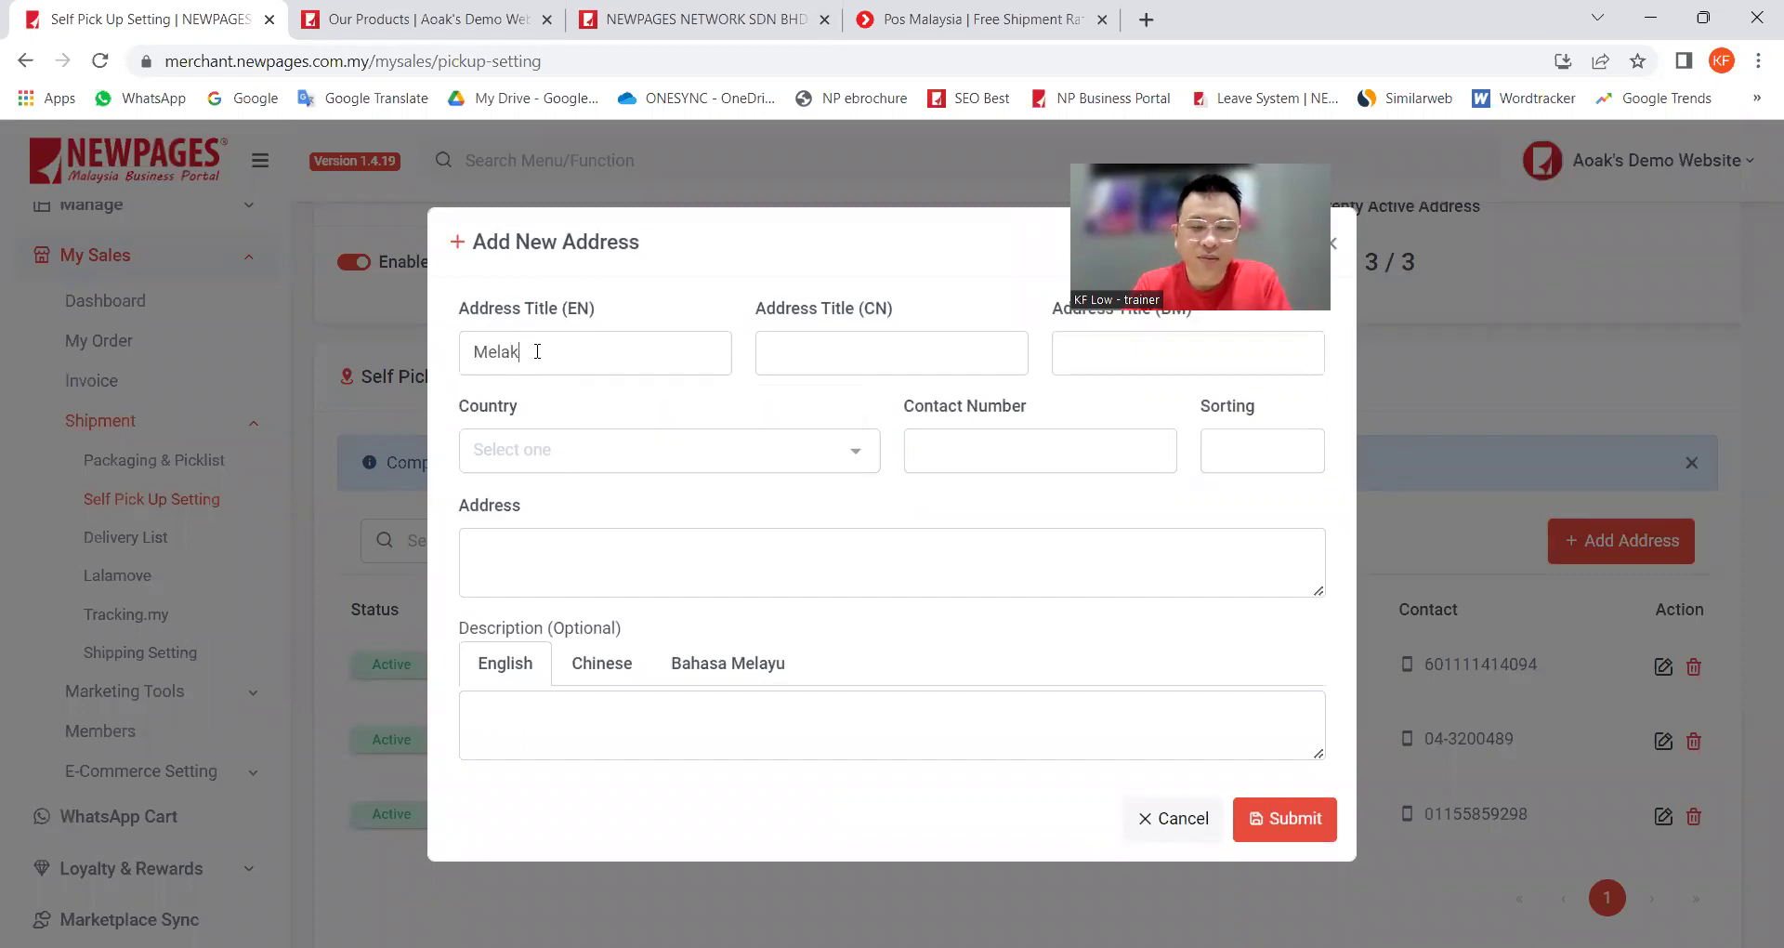
text(a Branch)
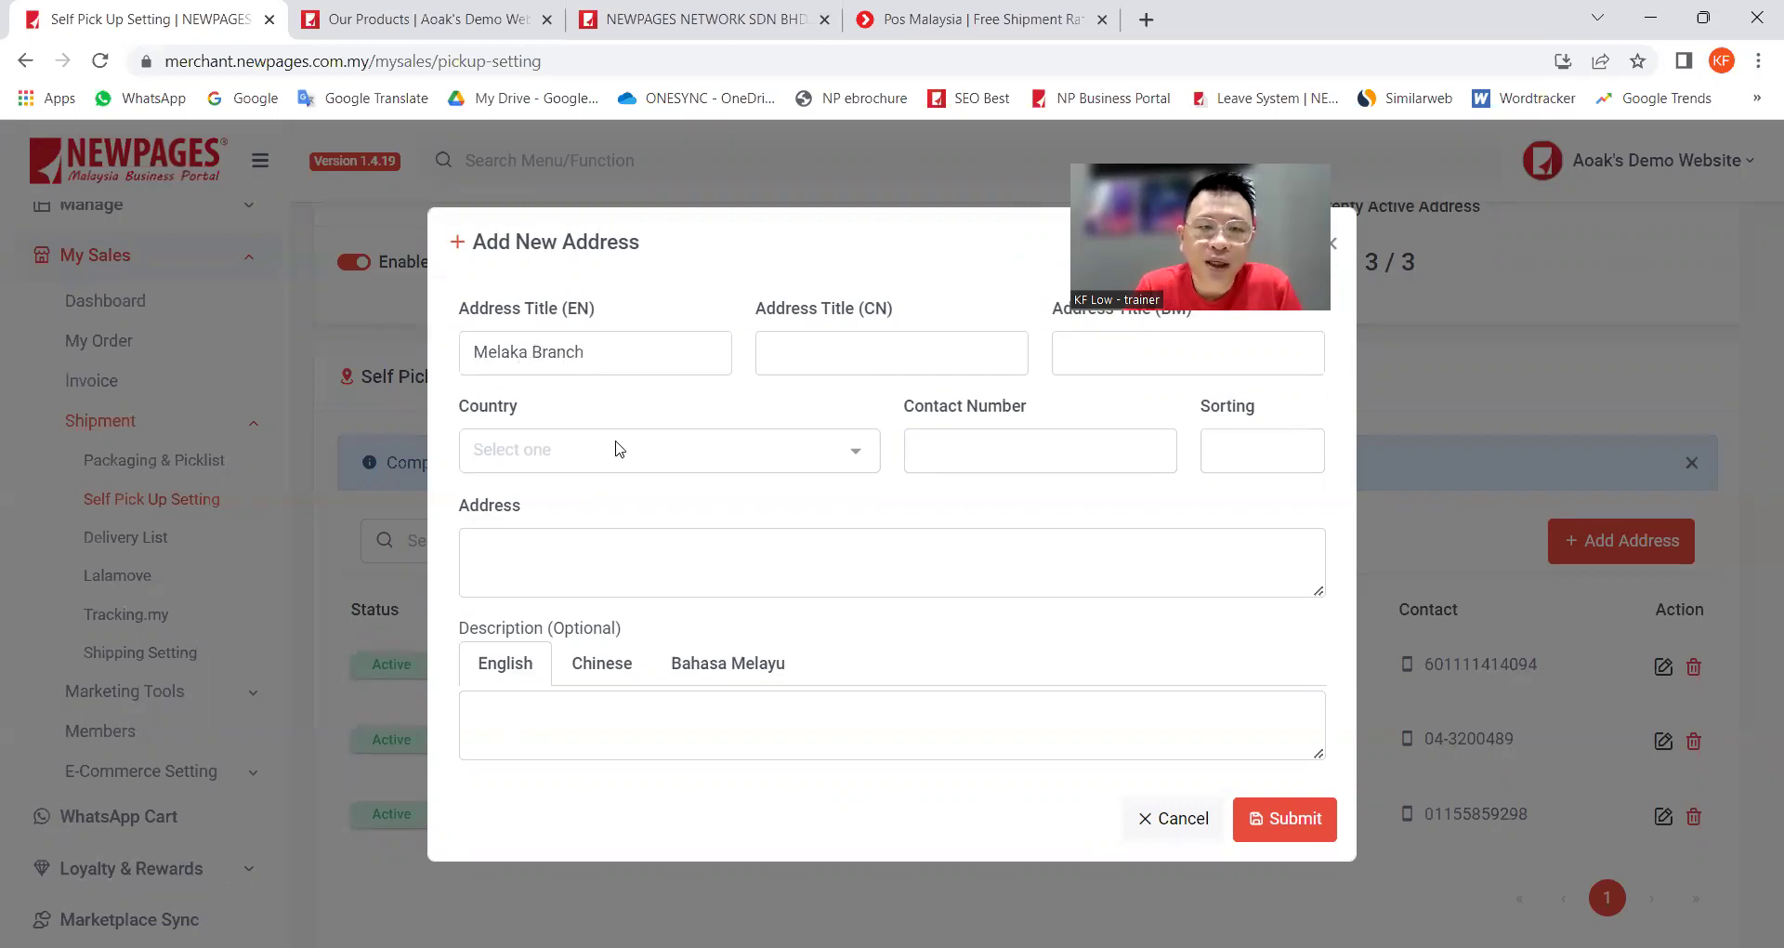
click(588, 460)
text(M)
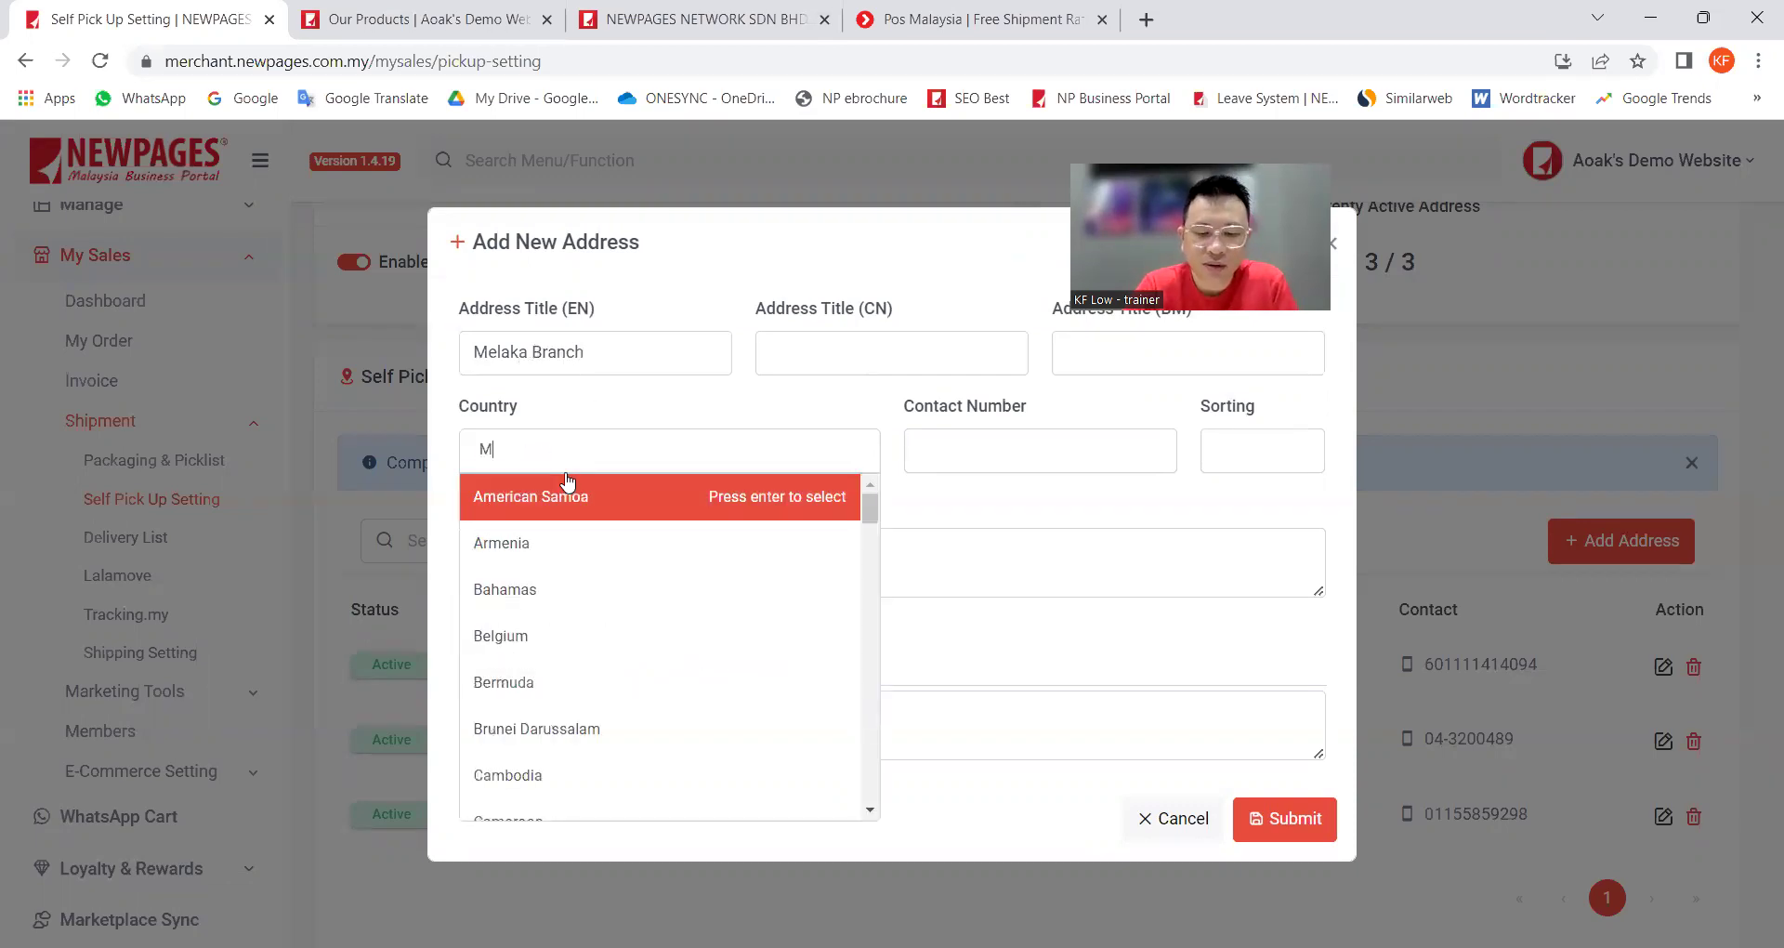
text(alaysia)
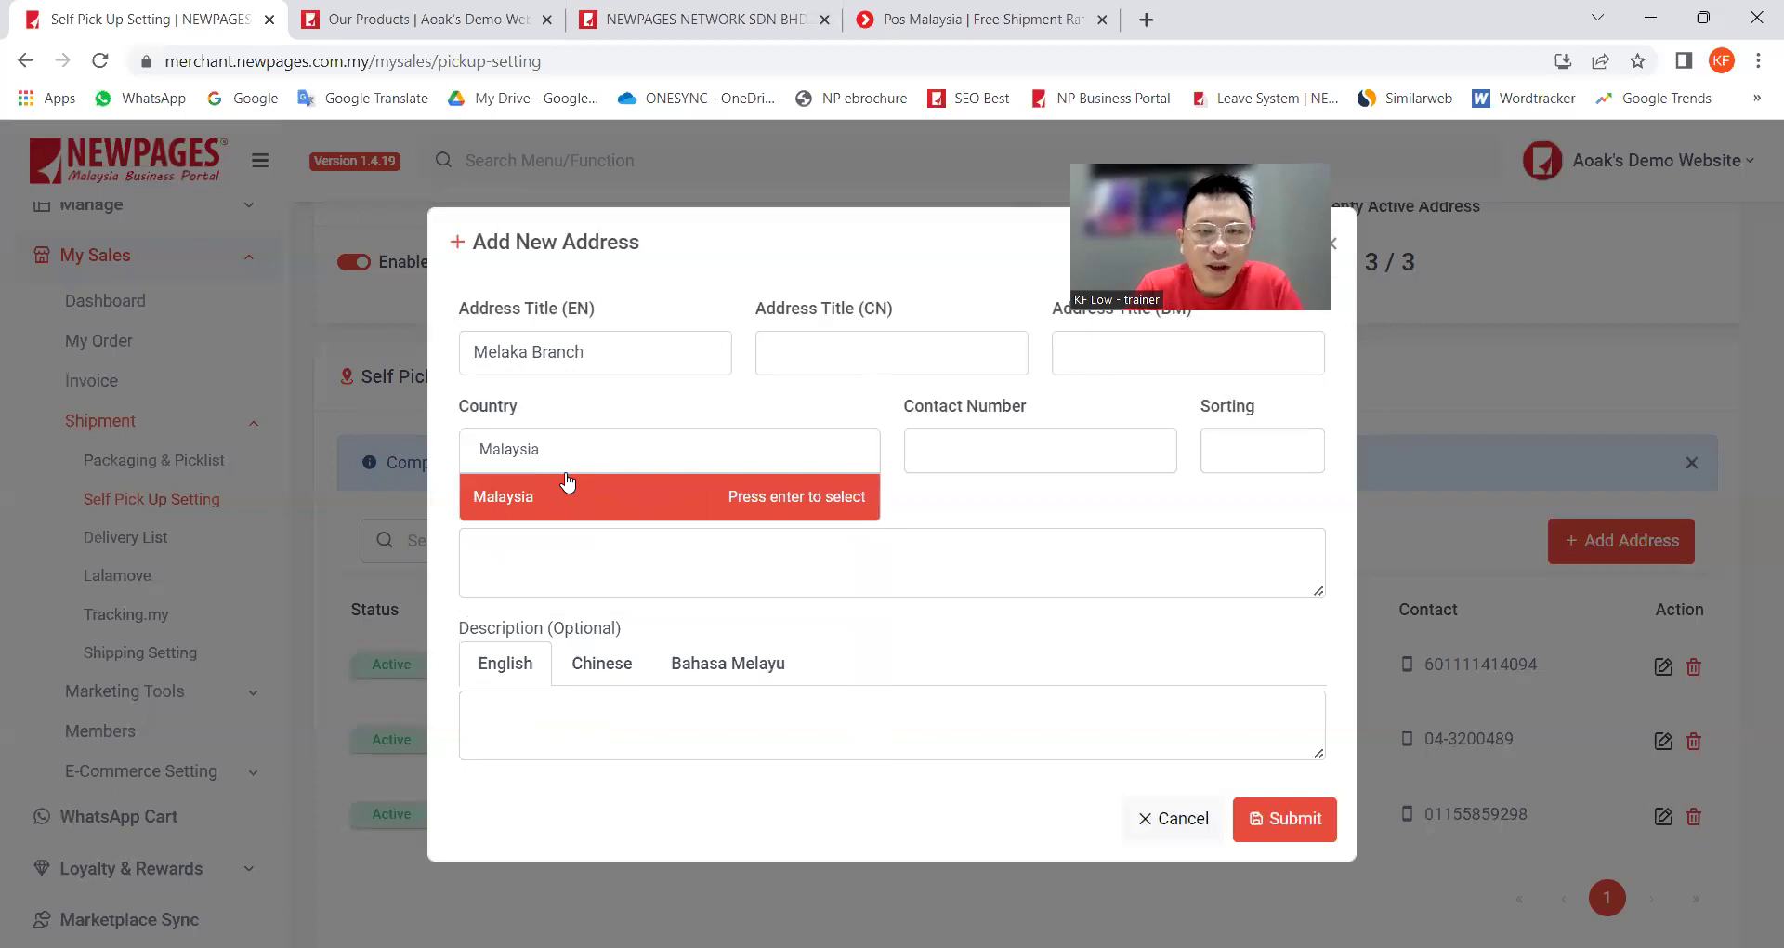
click(546, 500)
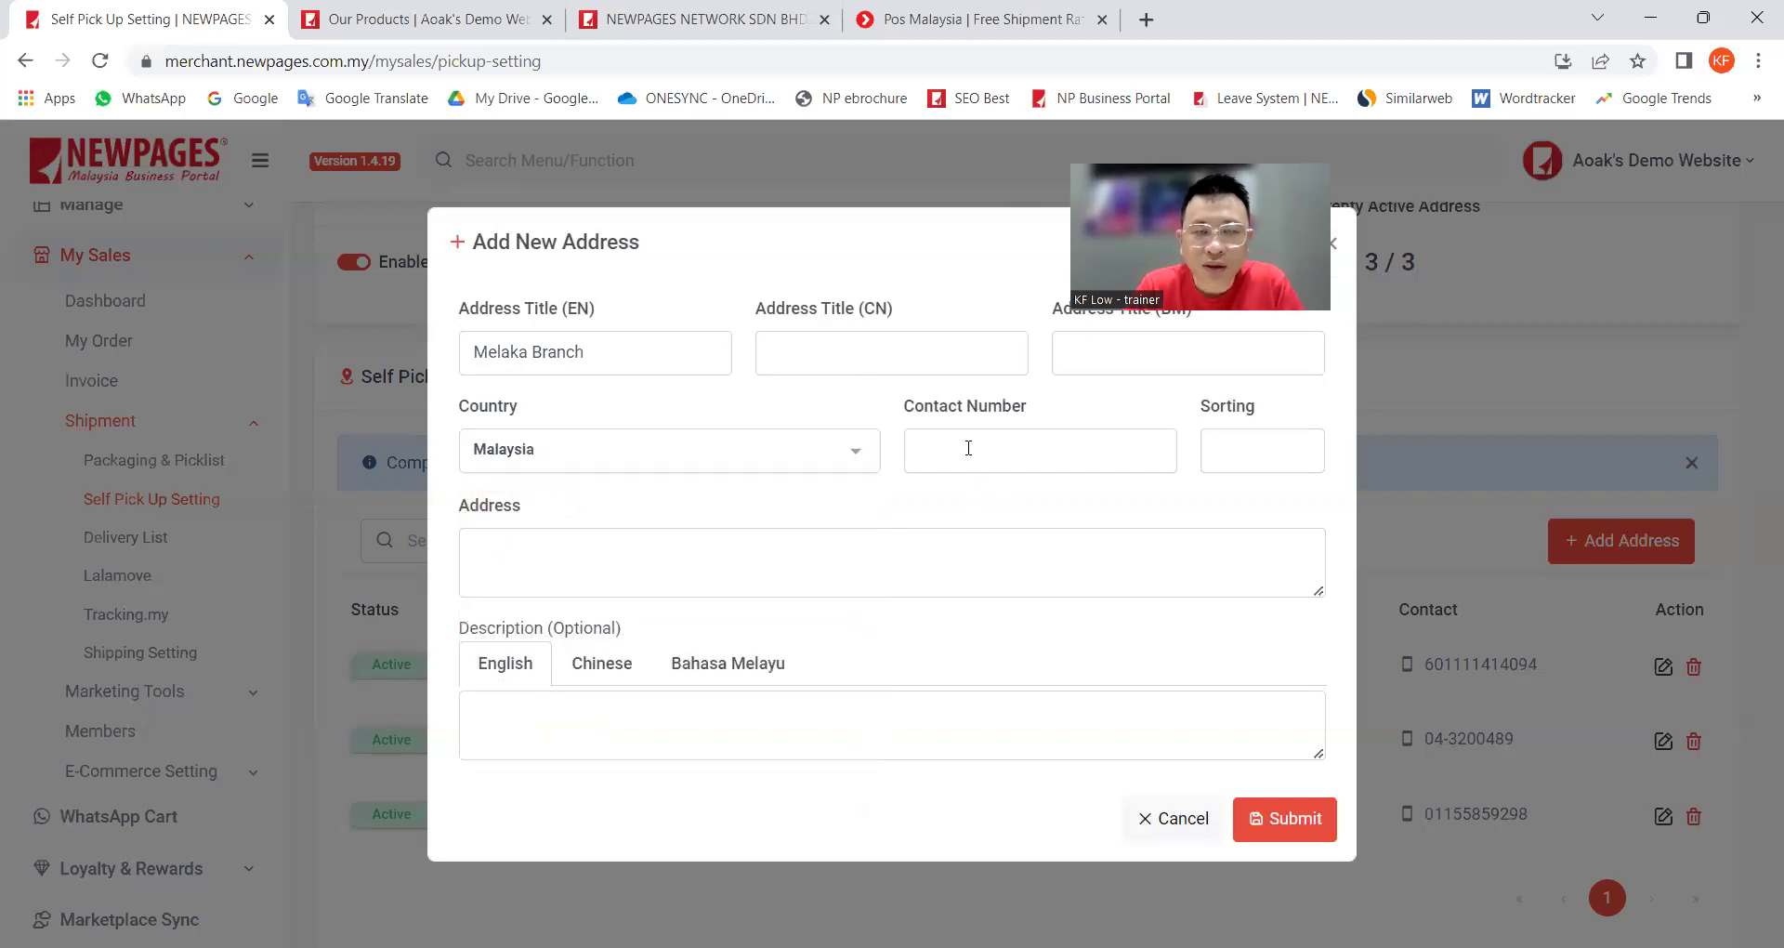
click(650, 20)
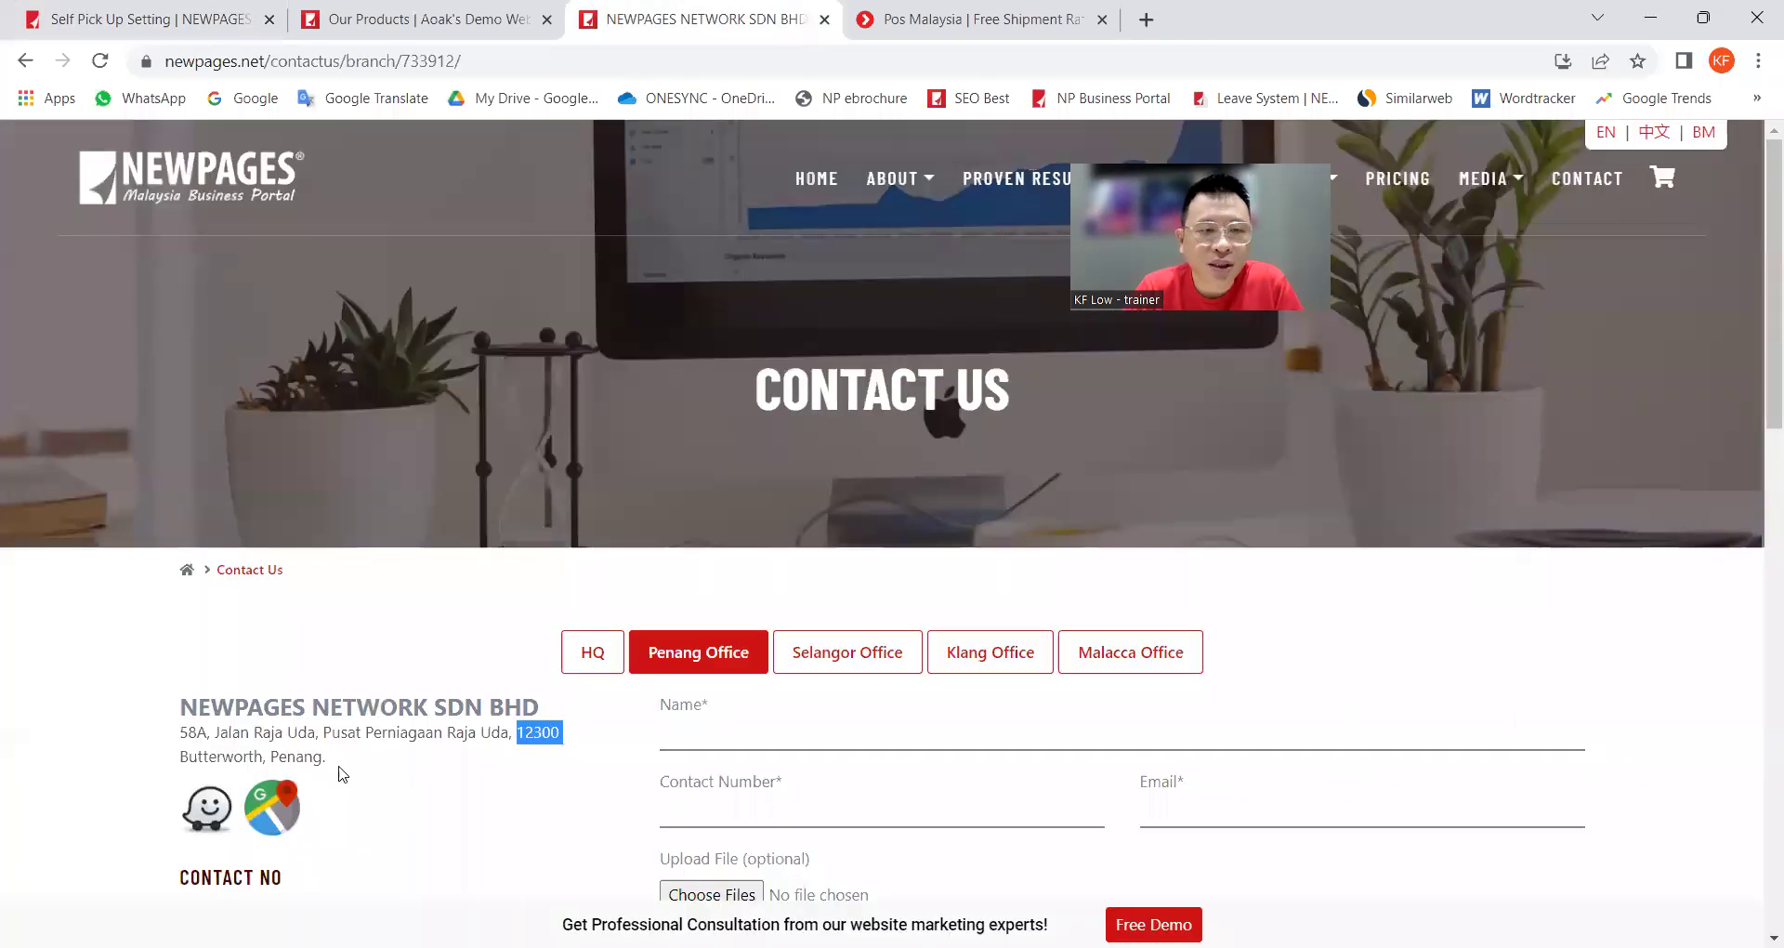
Step: Copy the Penang office's phone number into the new address's Contact Number field
drag(333, 762, 179, 729)
scroll(452, 744, down, 2)
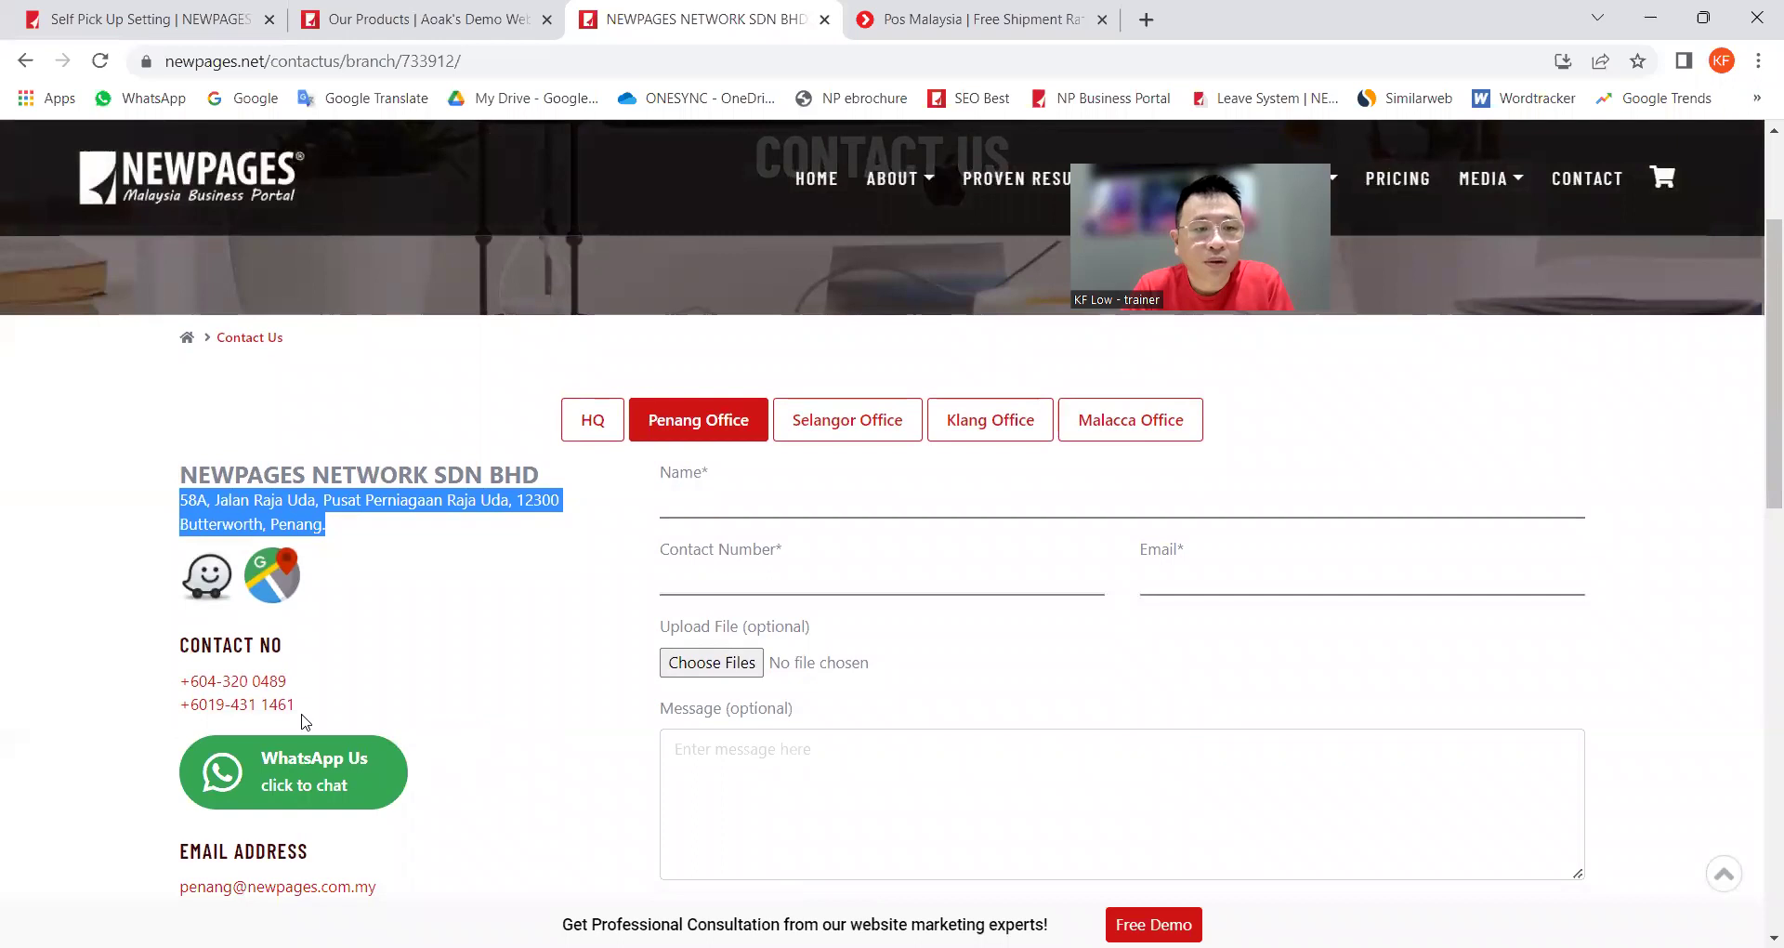
drag(297, 685, 186, 688)
key(ctrl+c)
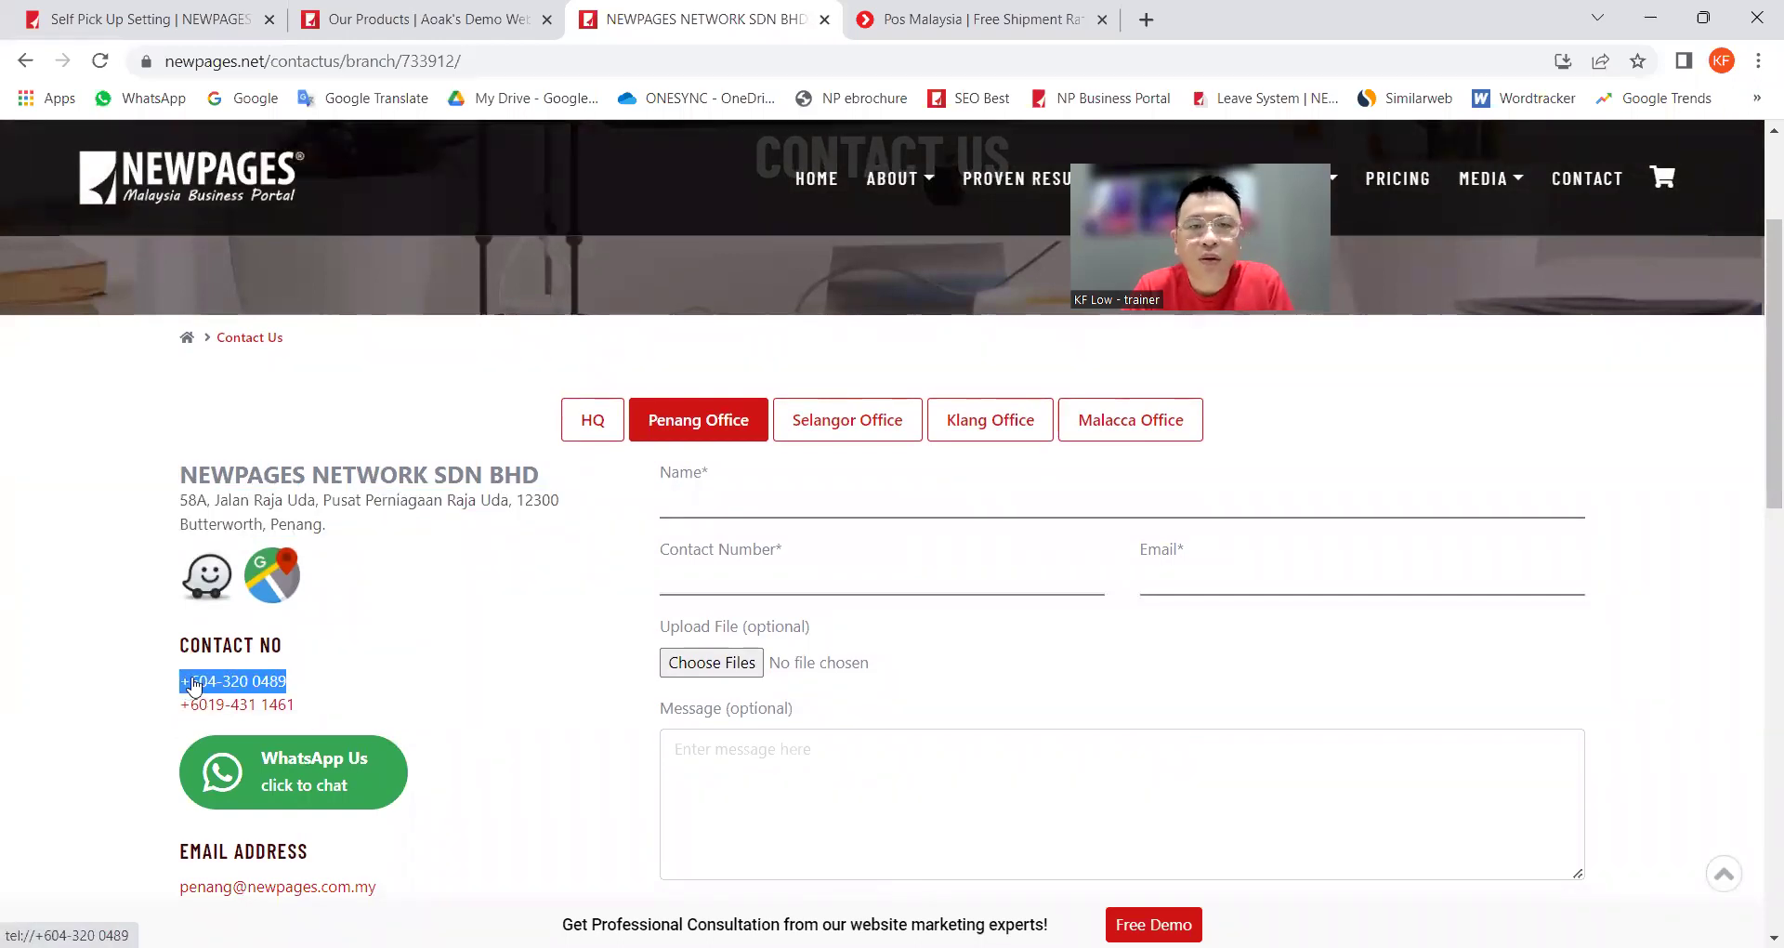
key(alt+Tab)
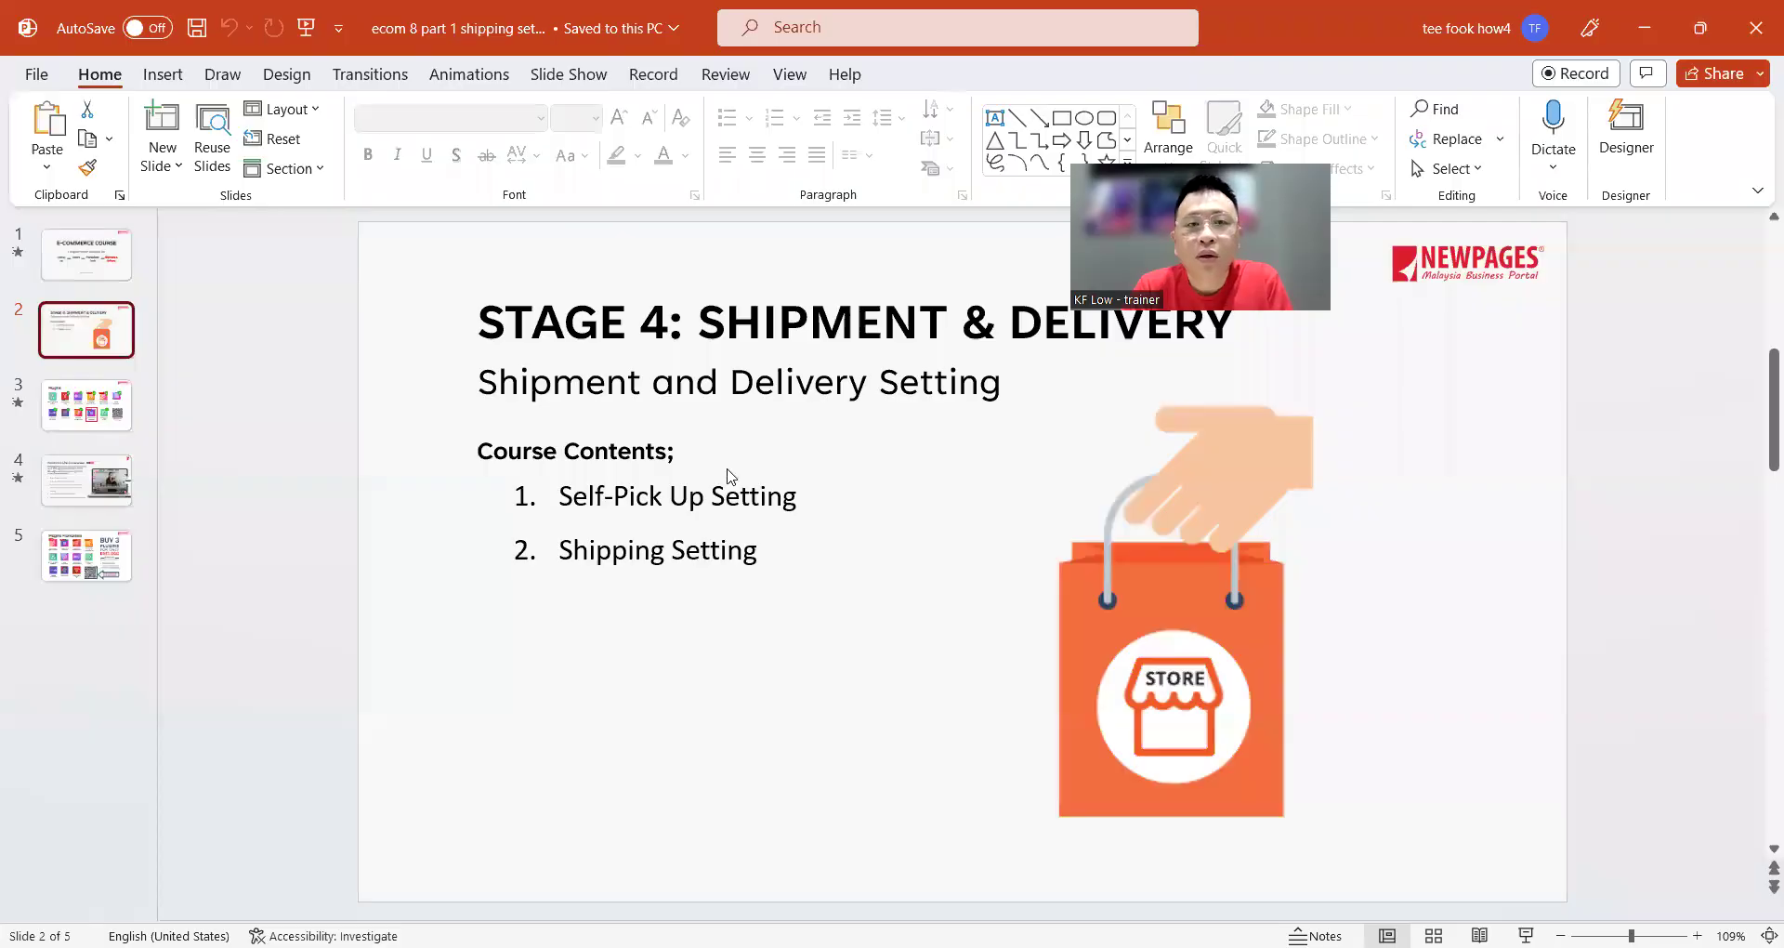
key(alt+Tab)
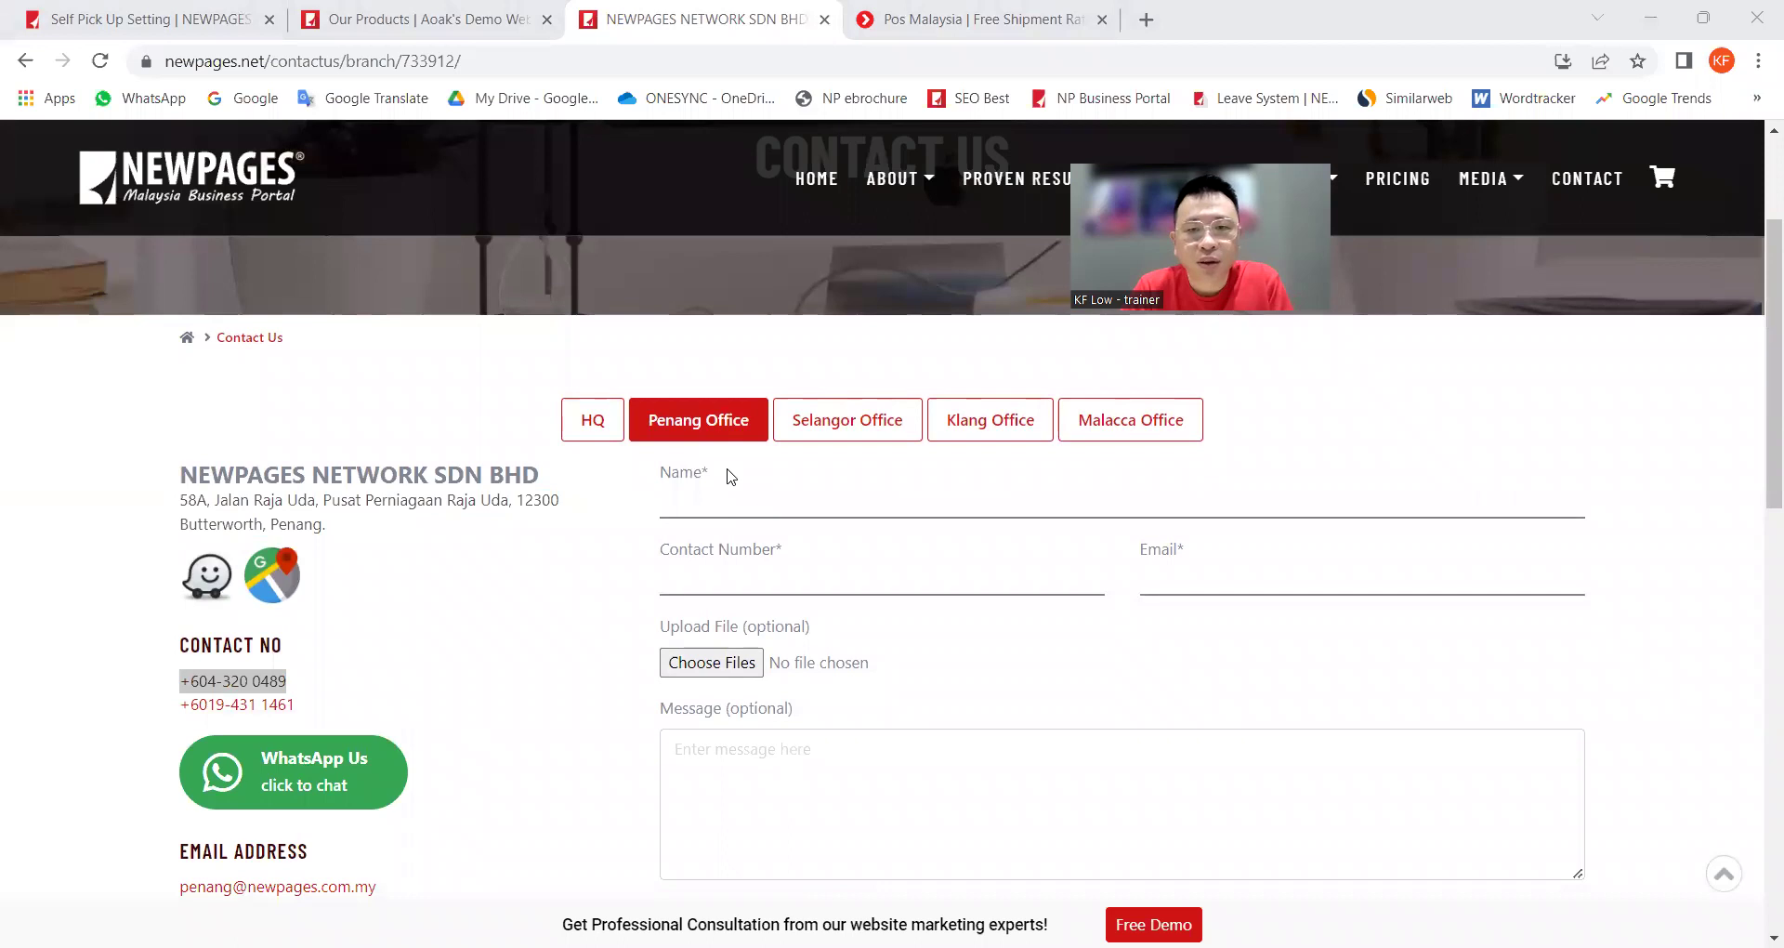
key(ctrl+1)
key(ctrl+v)
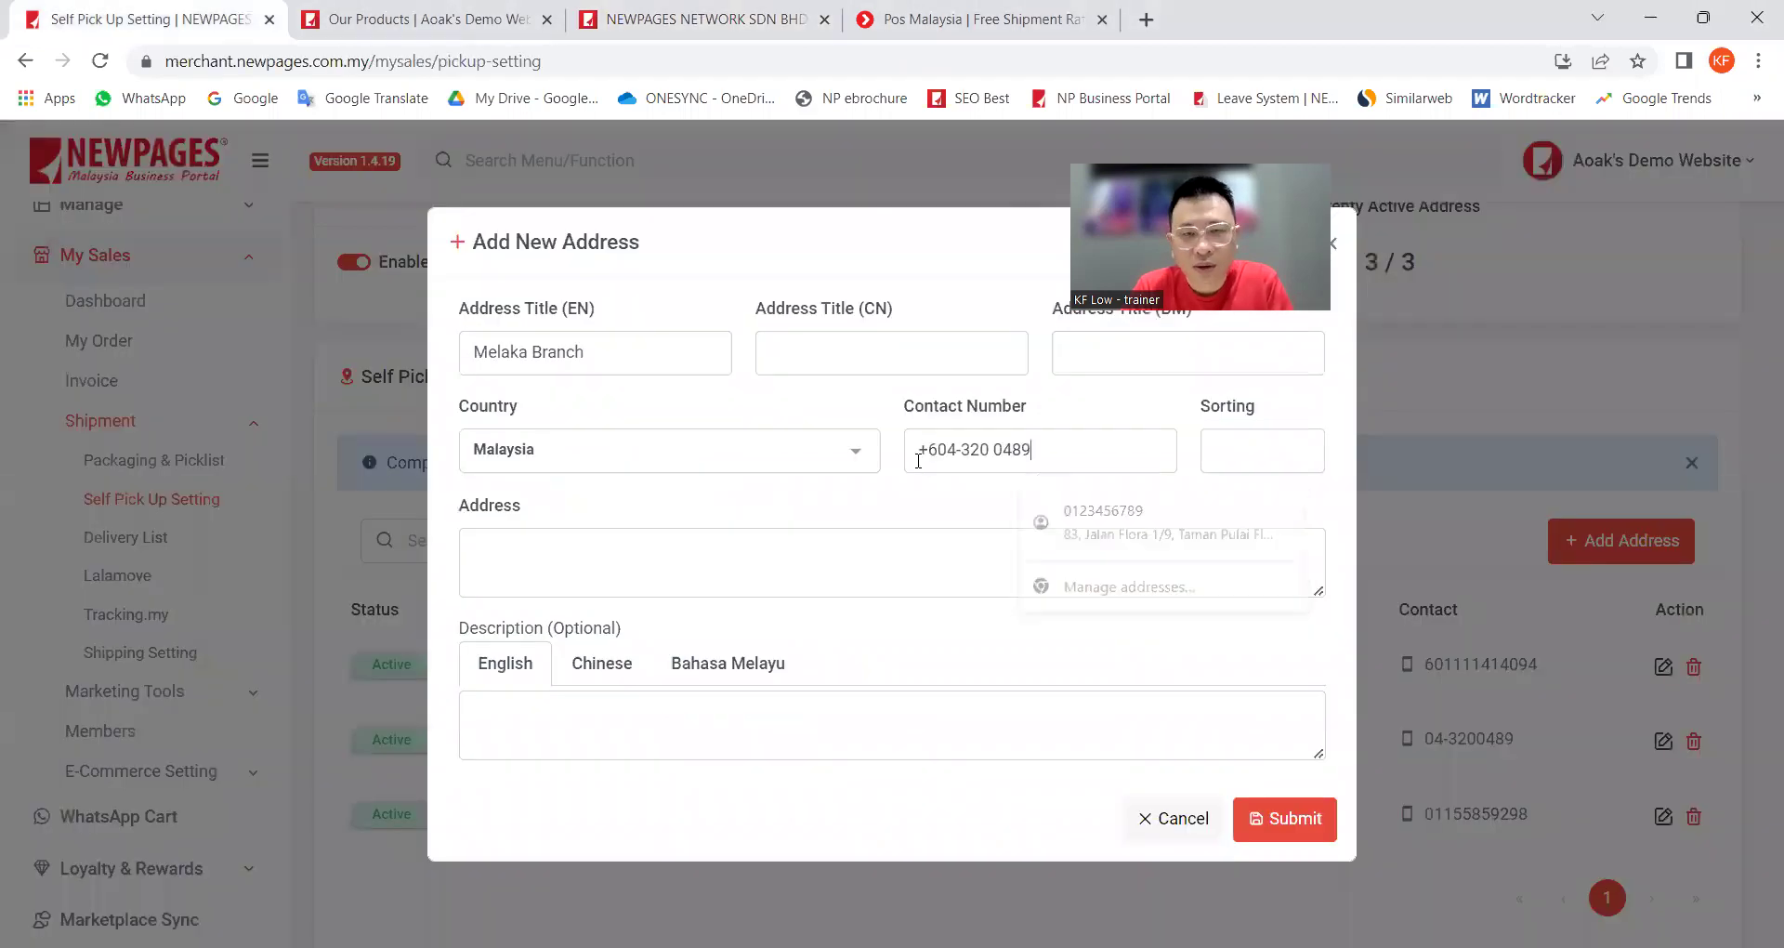
Step: Copy the Penang office's full street address into the Address field
click(558, 556)
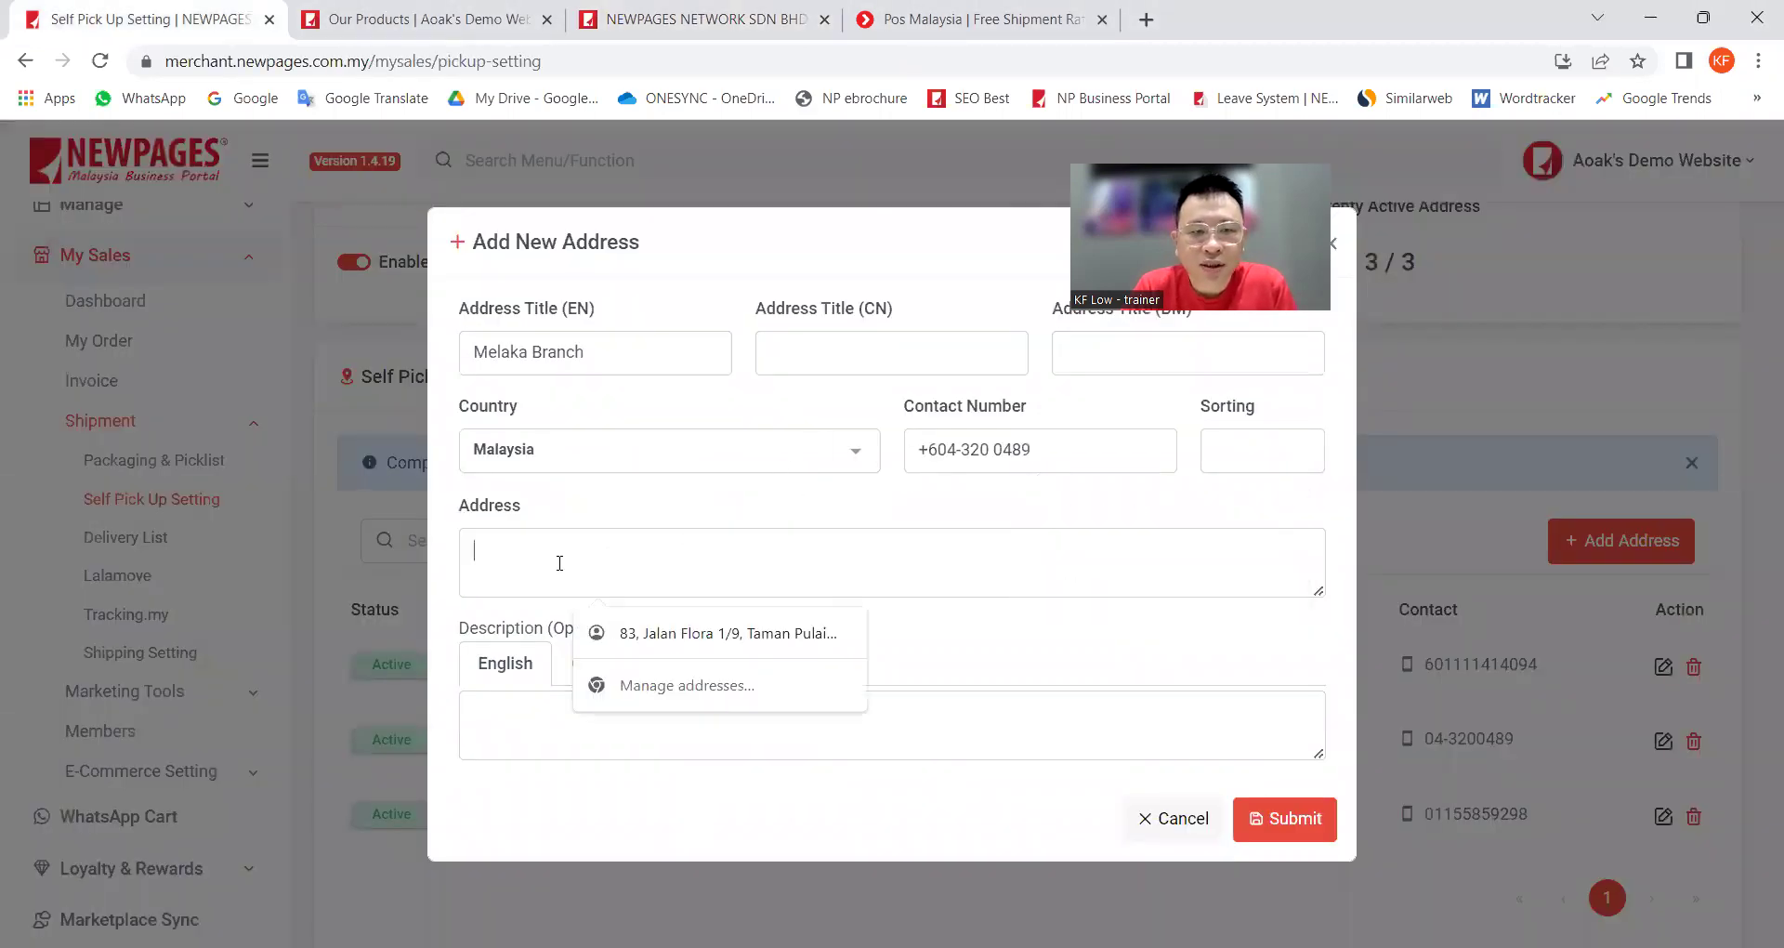
key(ctrl+3)
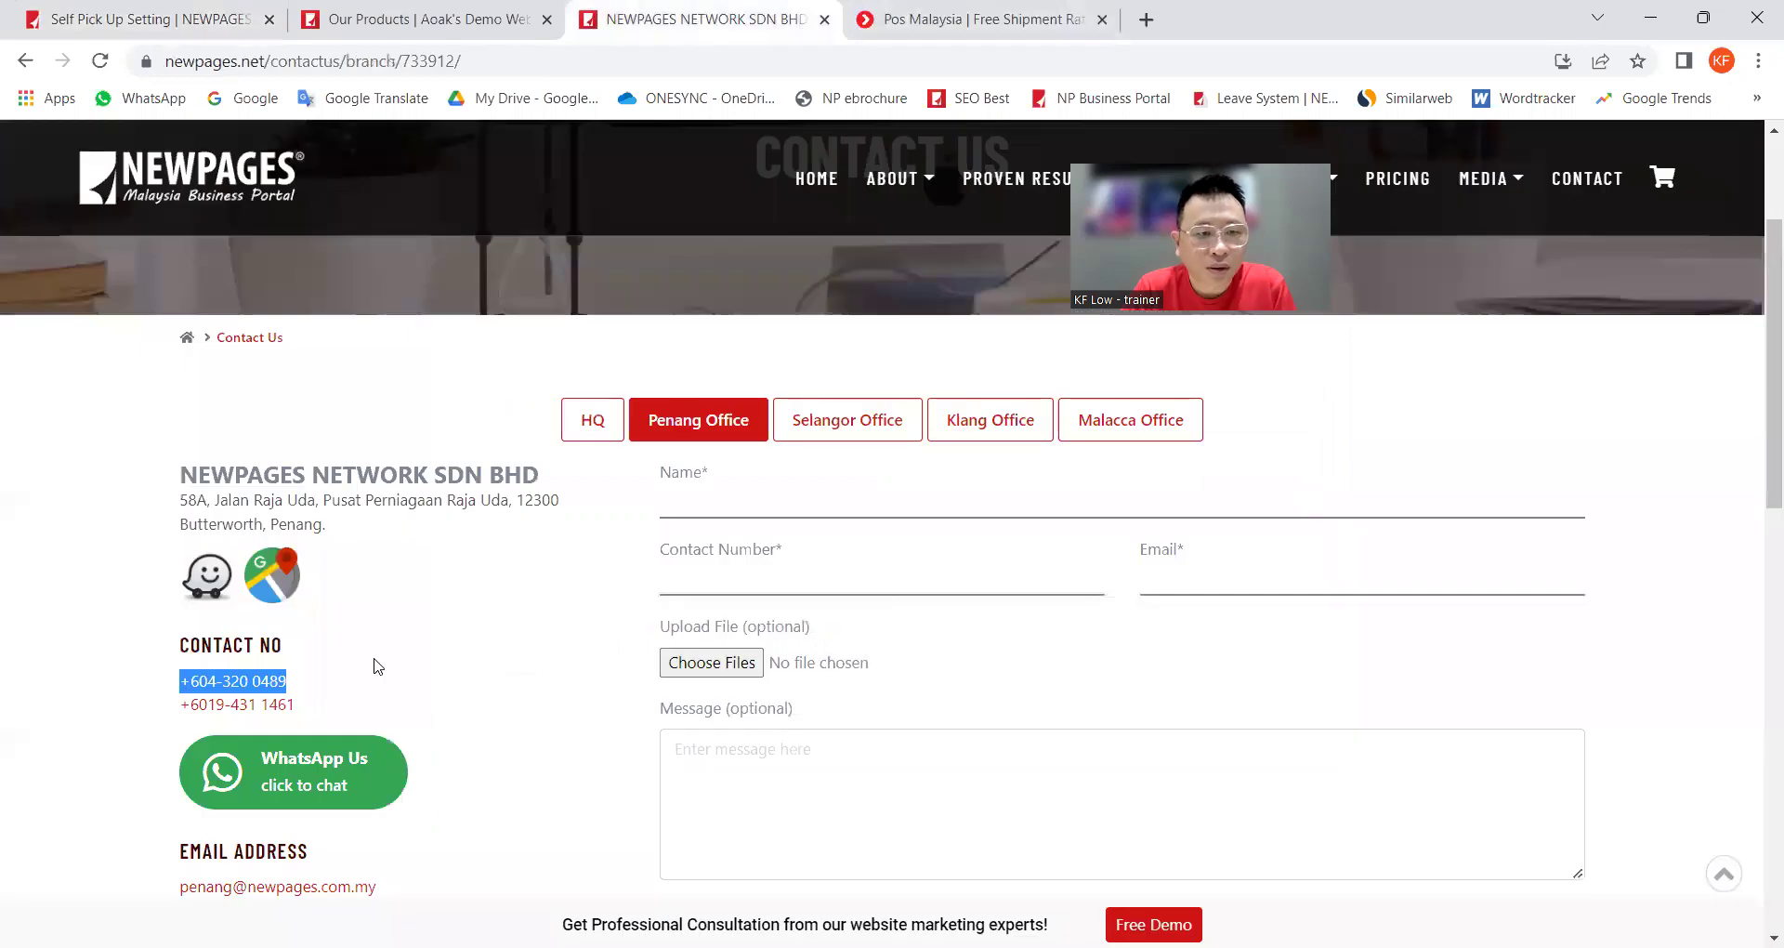
drag(330, 527, 180, 502)
key(ctrl+c)
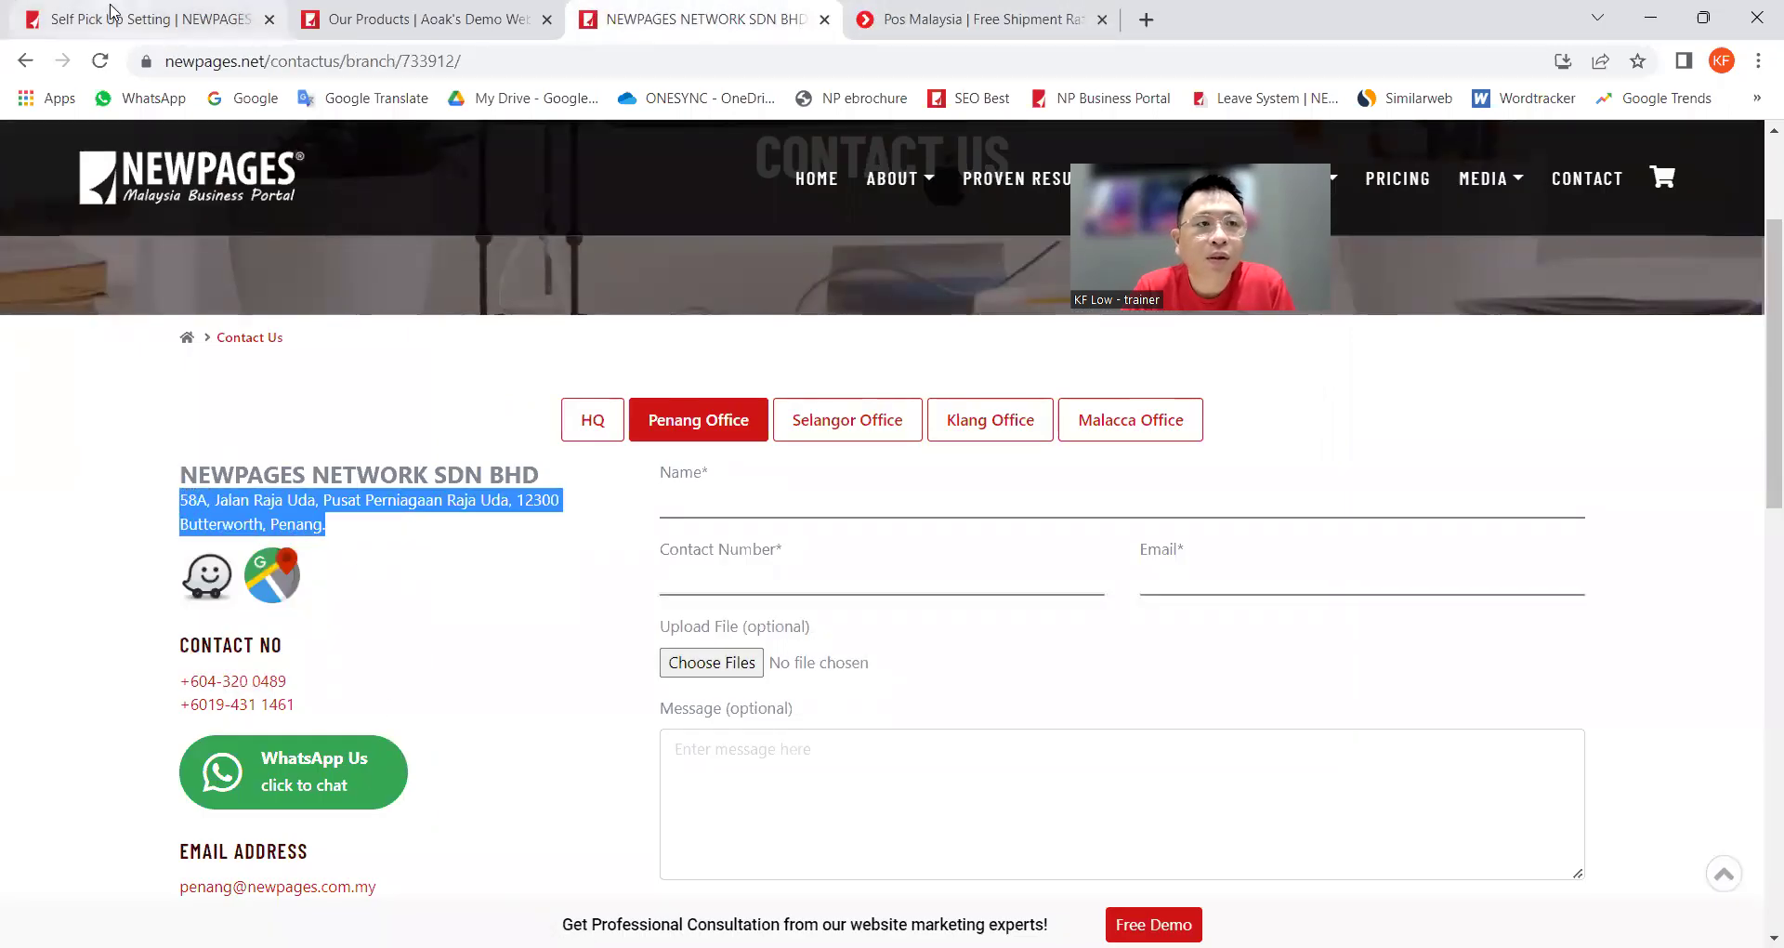
key(ctrl+1)
click(773, 569)
key(ctrl+v)
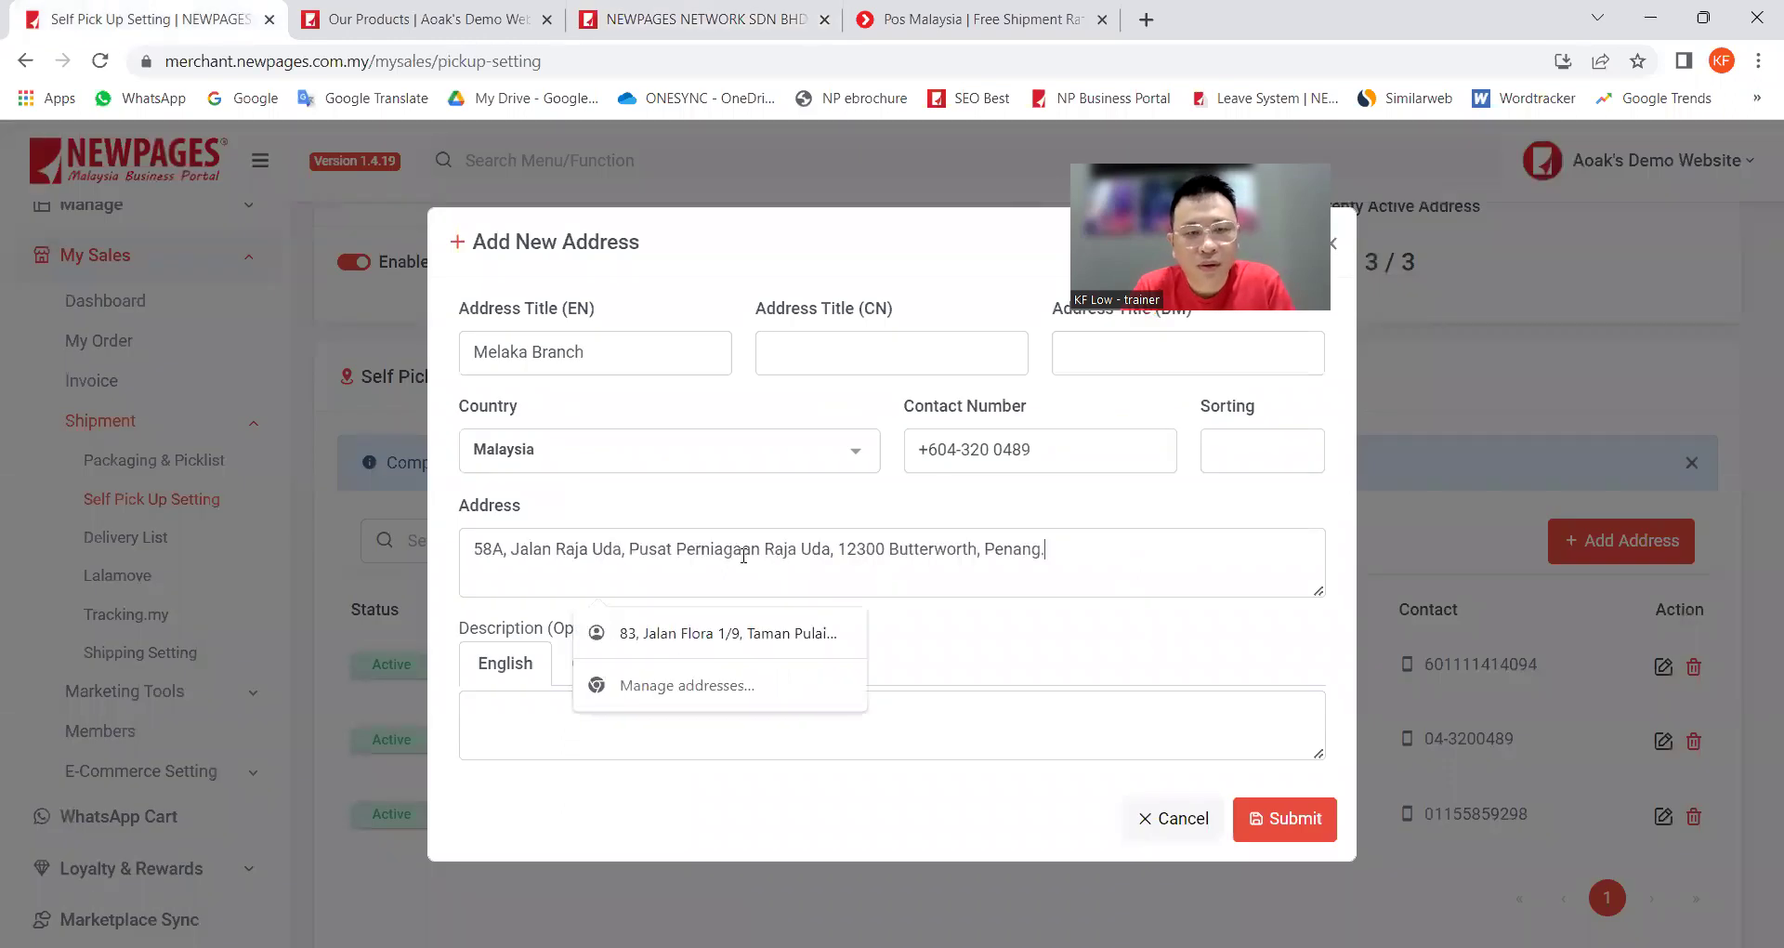
Step: Submit the Melaka Branch pickup address with Sorting left empty and dismiss the confirmation
click(452, 609)
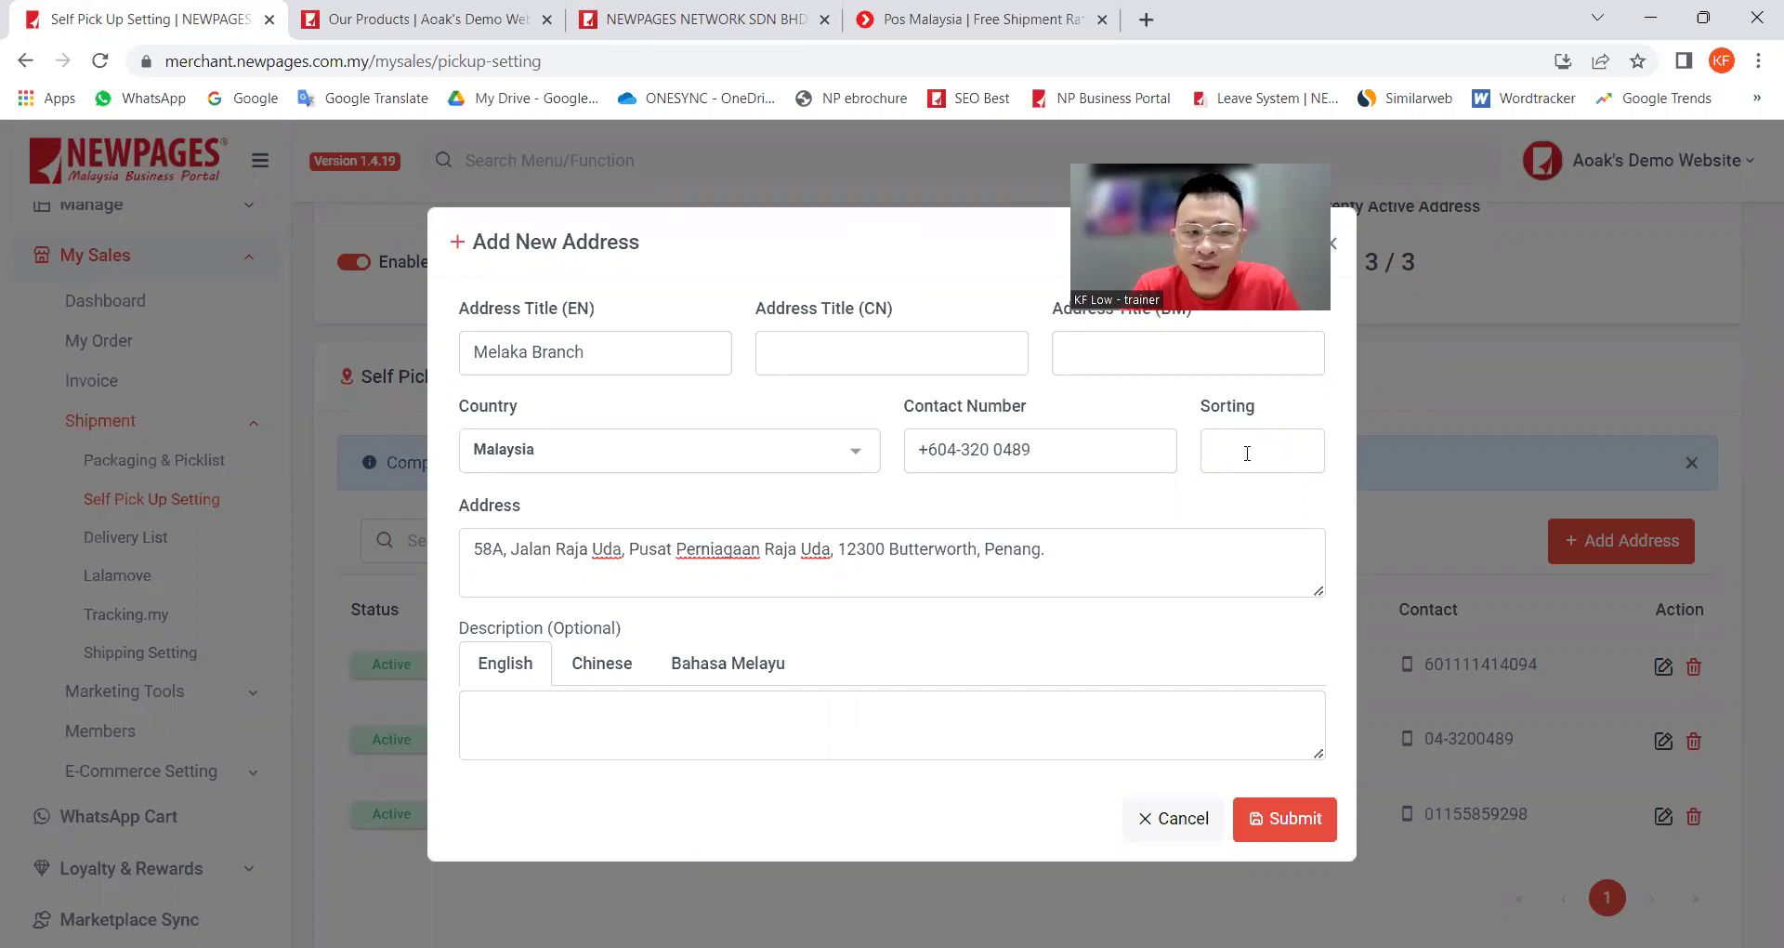
click(1253, 459)
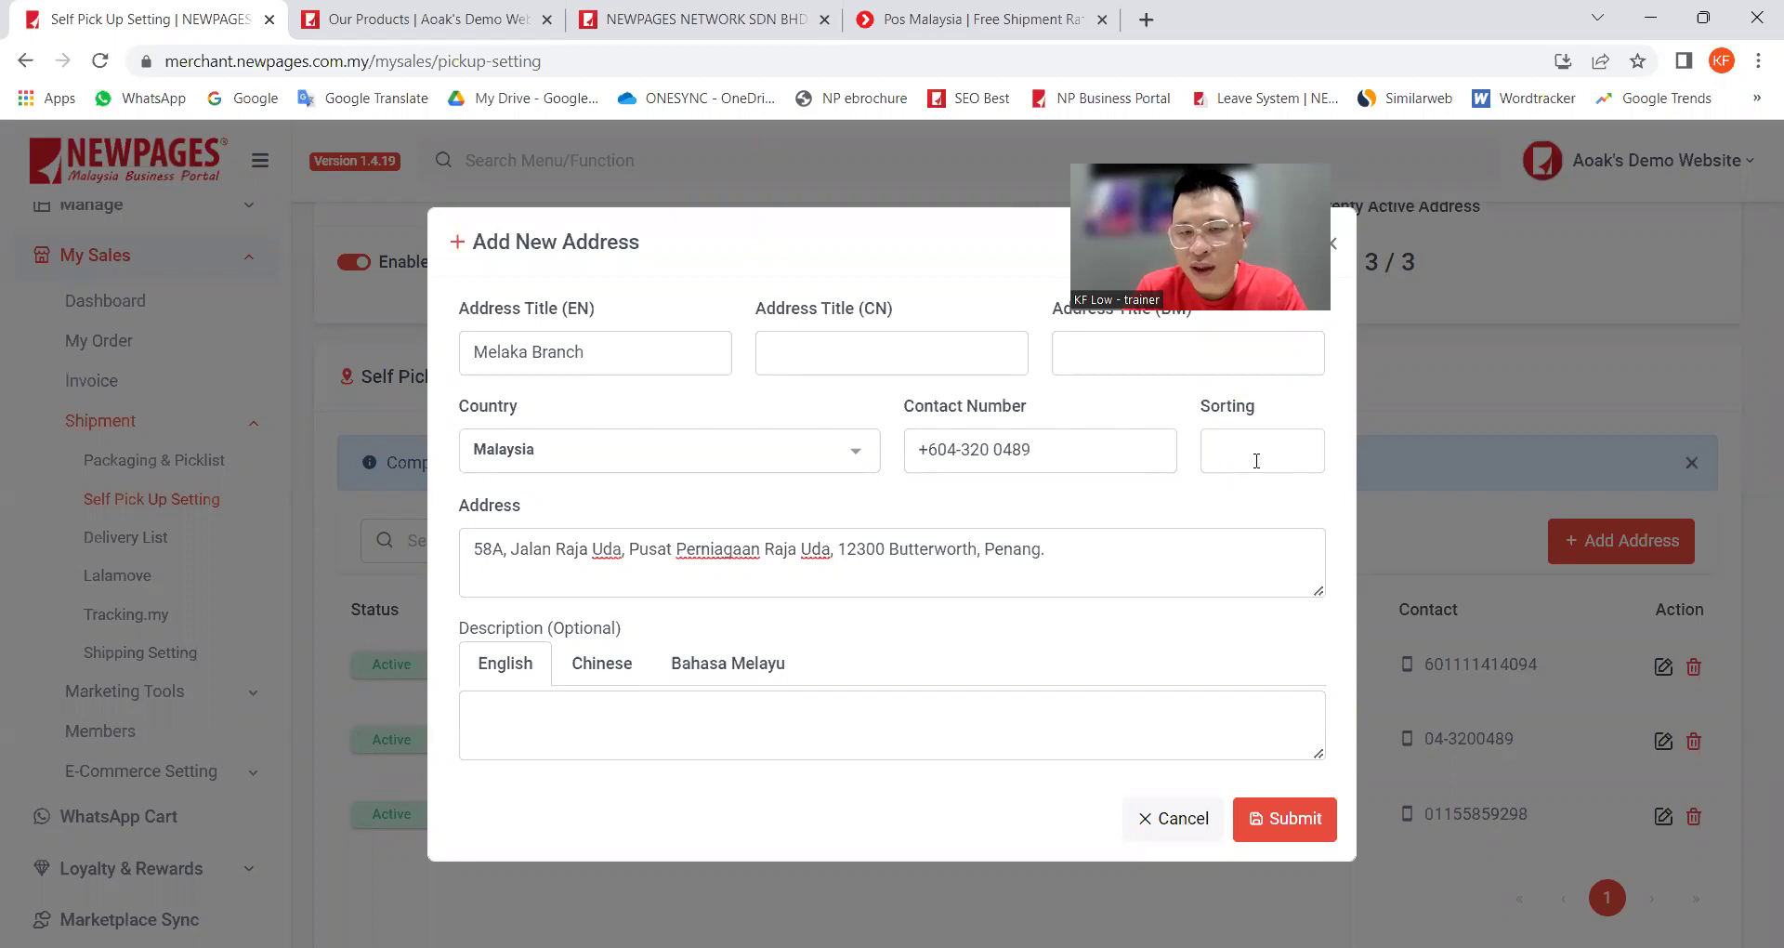
click(1257, 460)
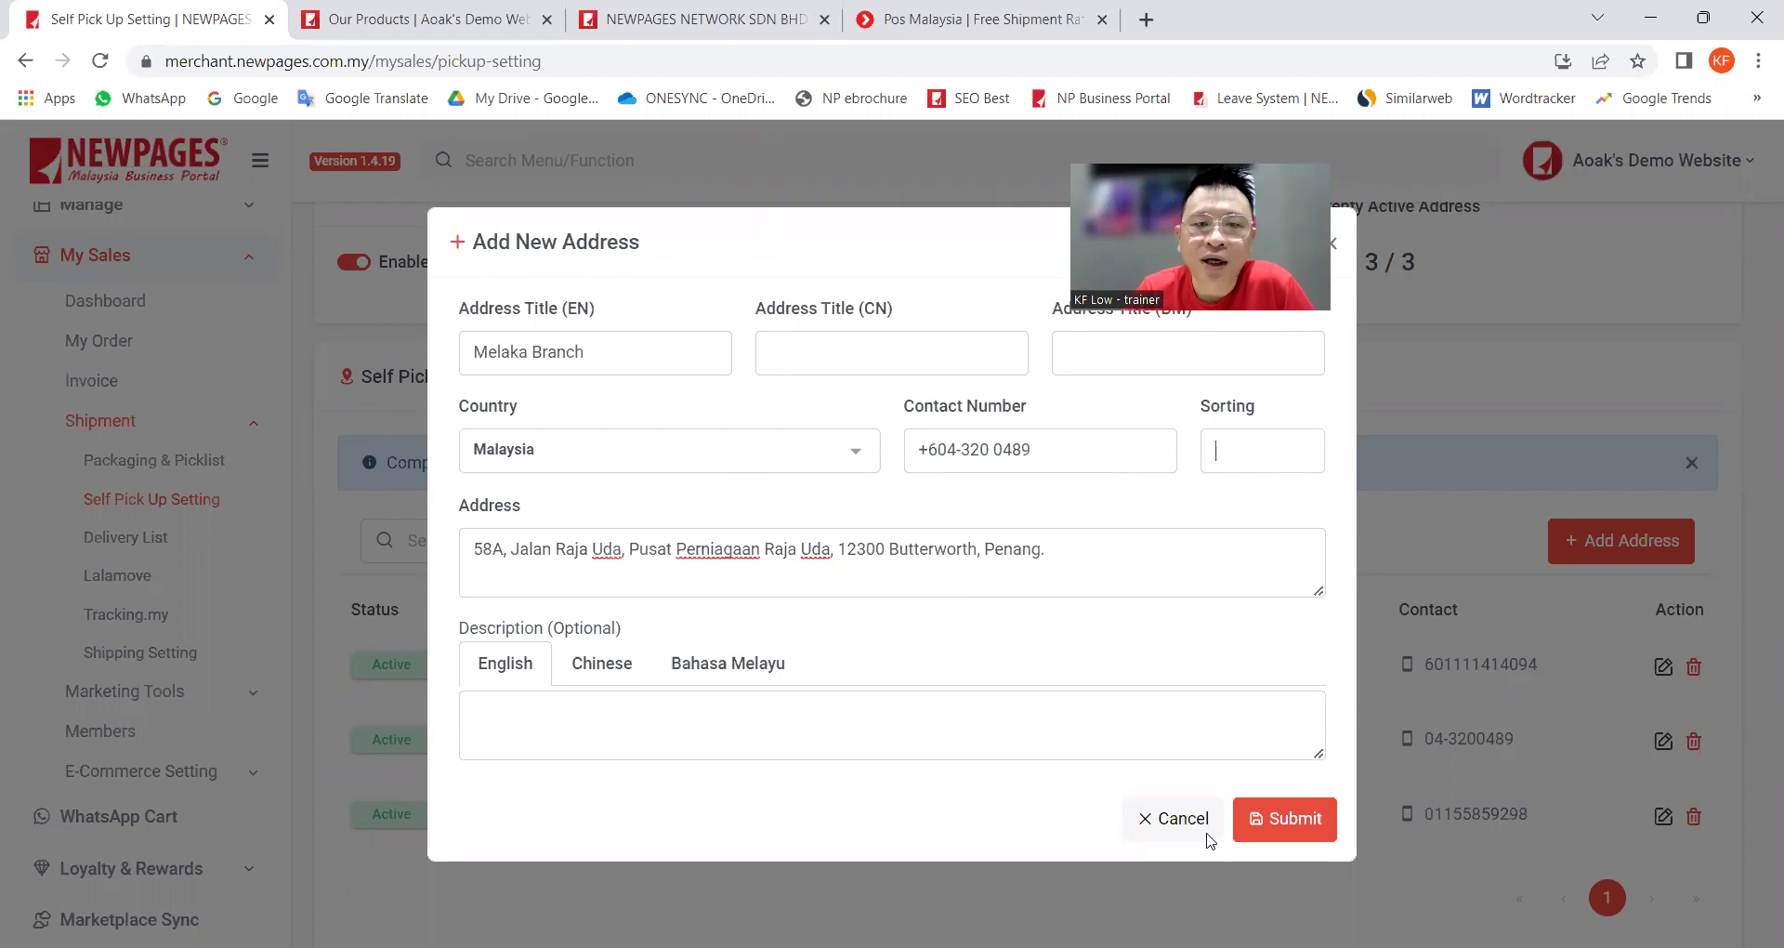
click(1289, 823)
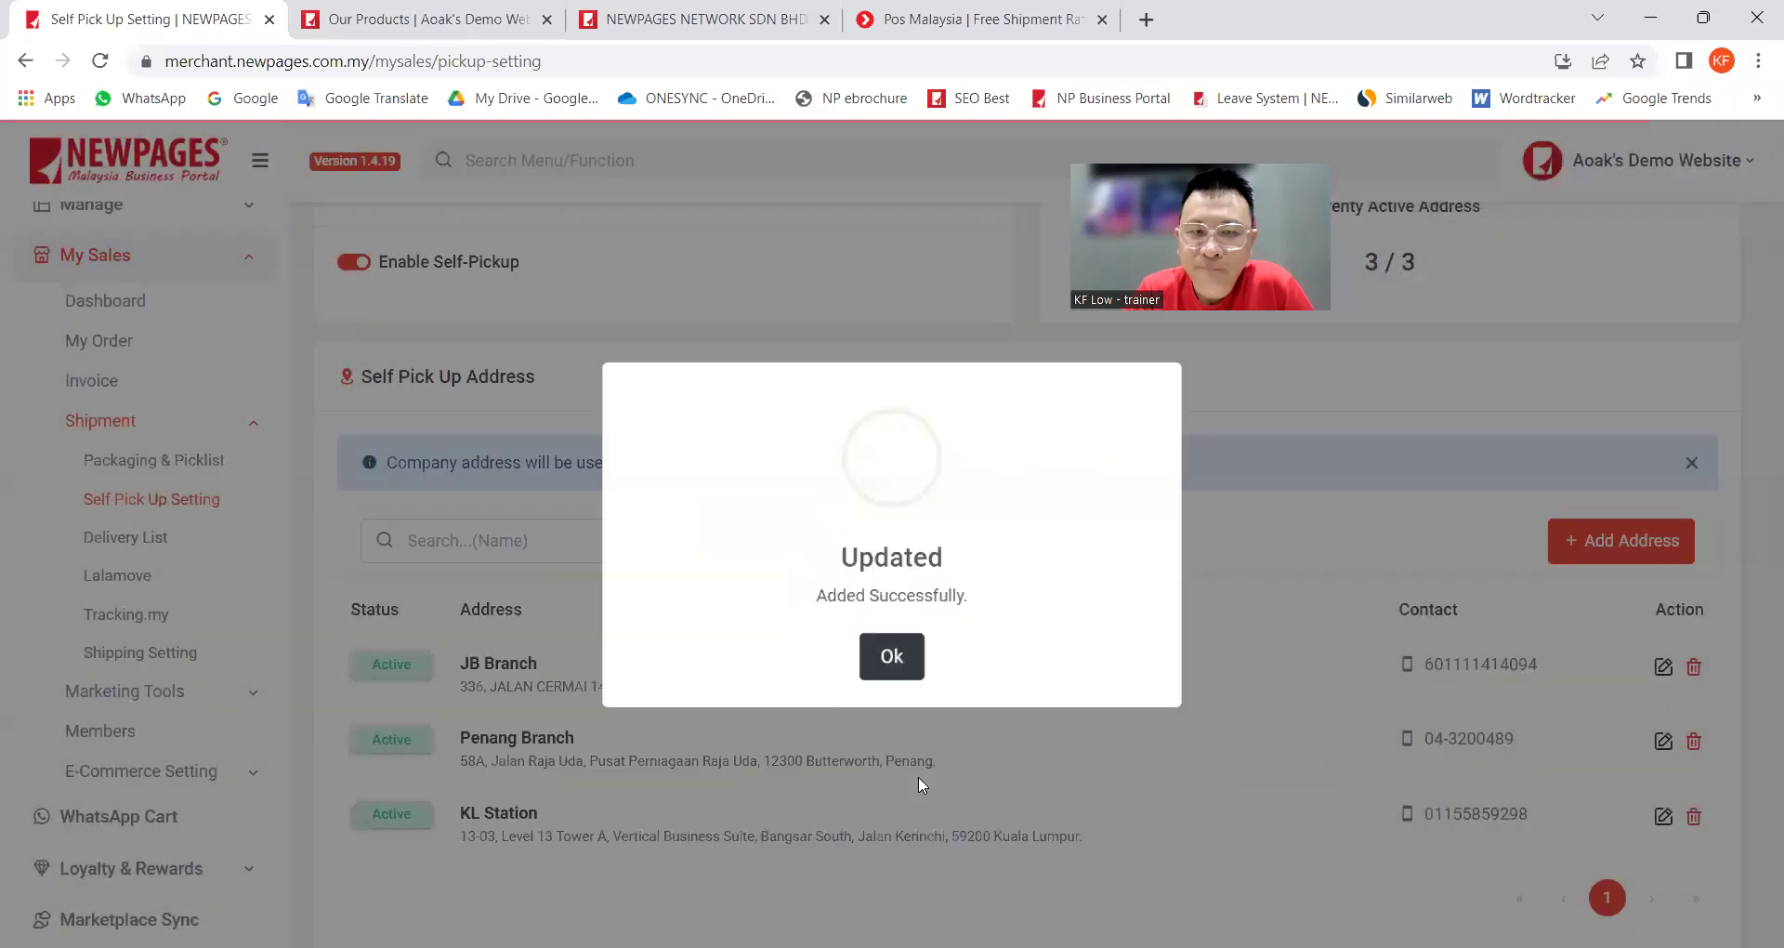
click(883, 656)
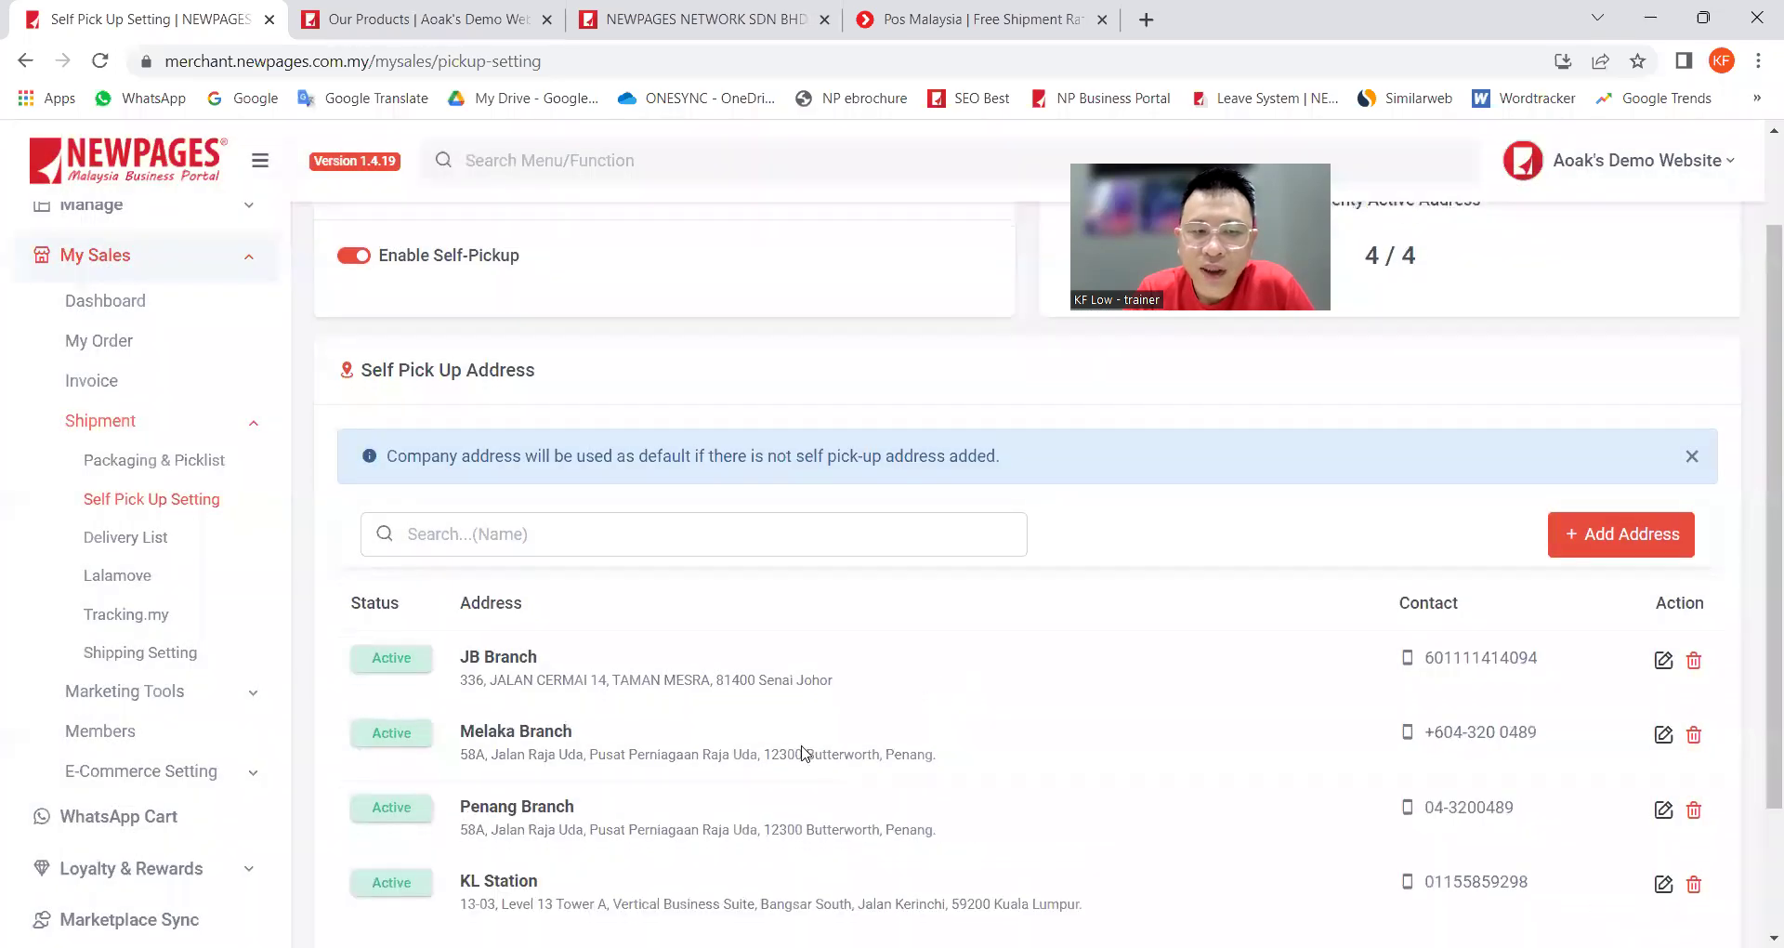
Step: Review the four active pickup addresses, highlighting Melaka Branch, then go to the storefront
scroll(800, 749, down, 1)
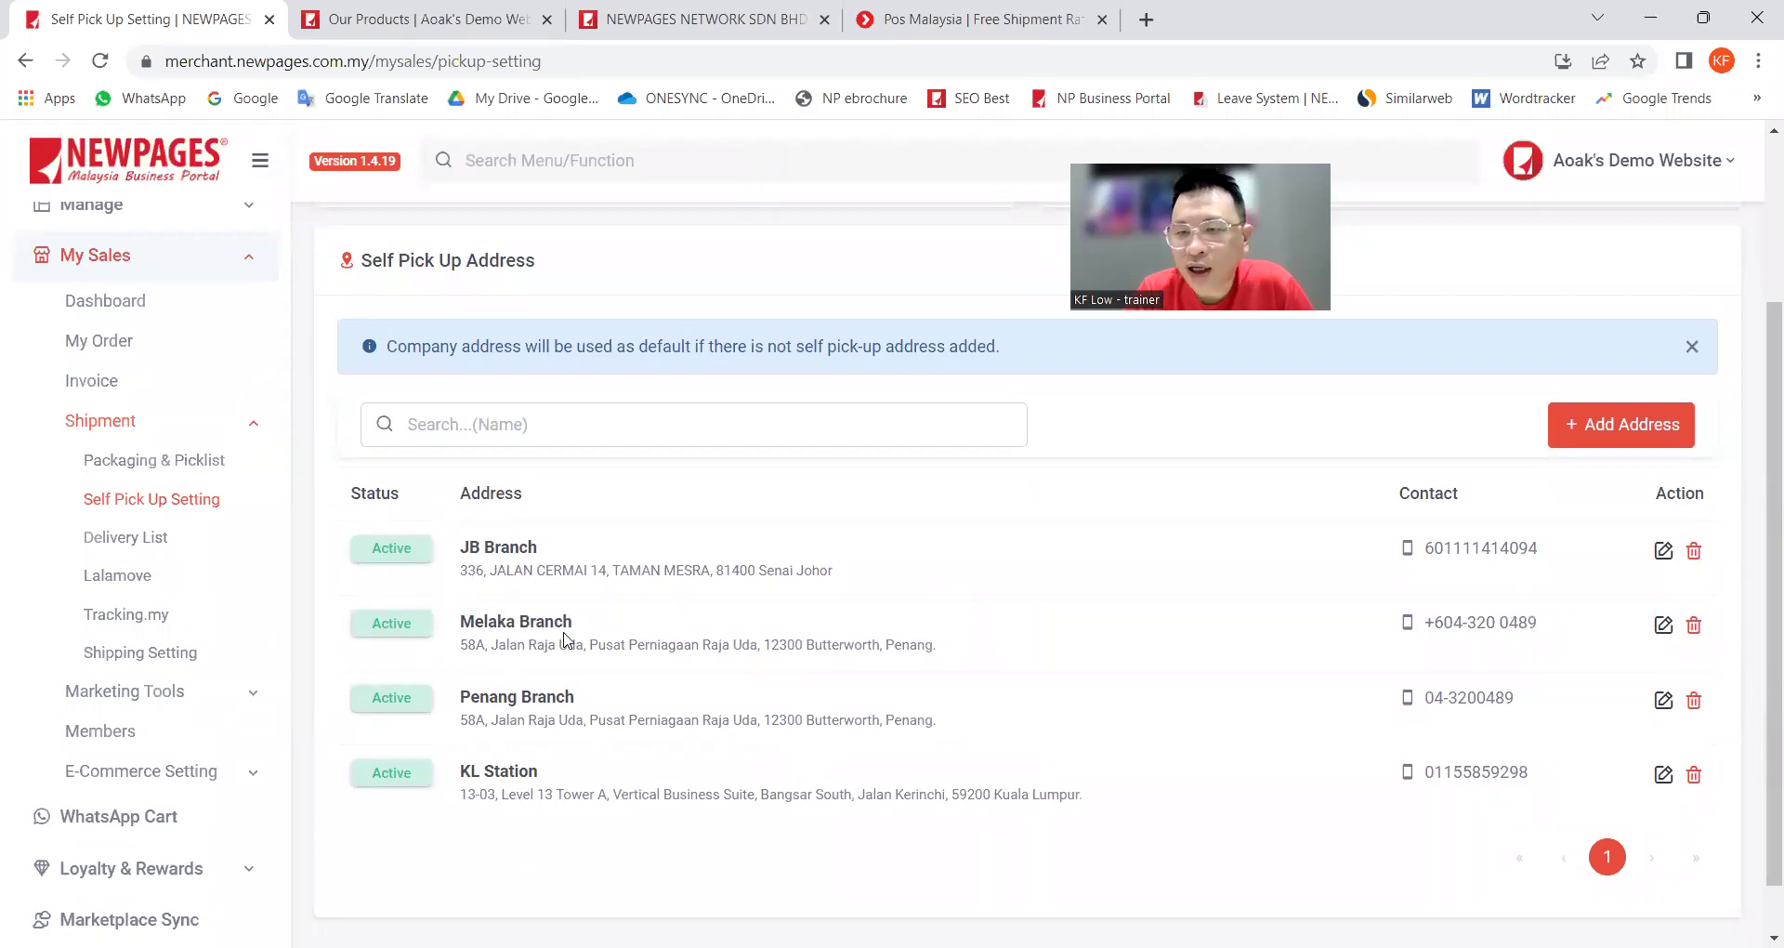
drag(491, 622, 612, 636)
click(614, 637)
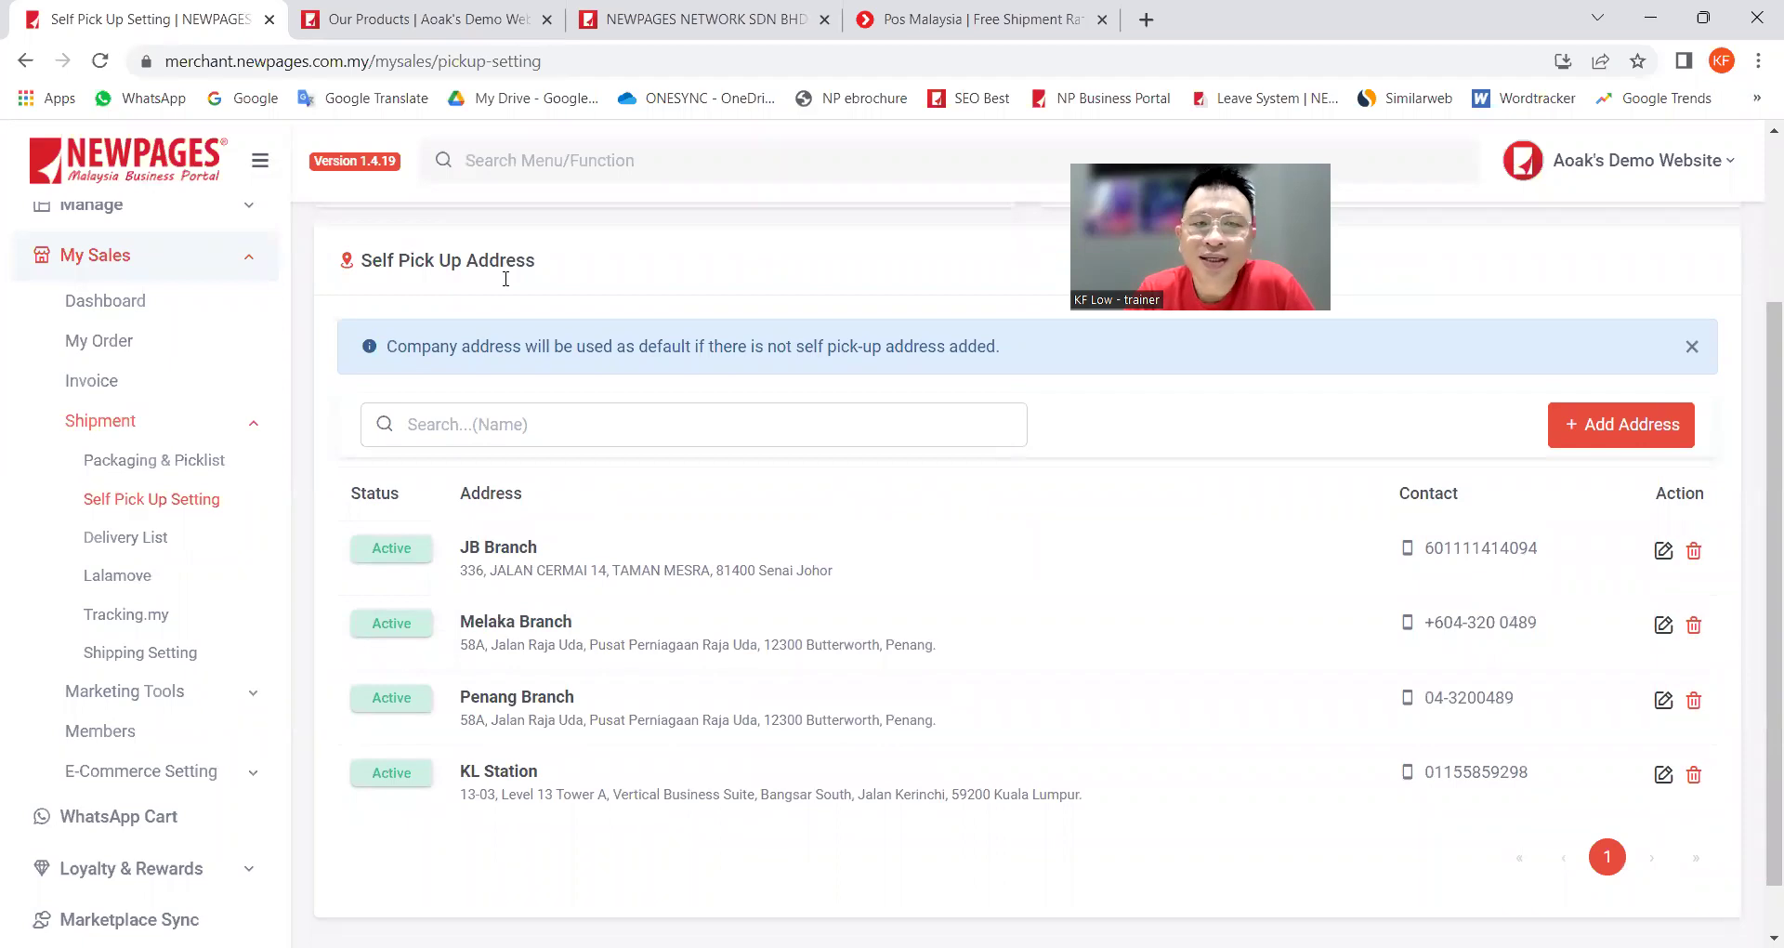
click(423, 21)
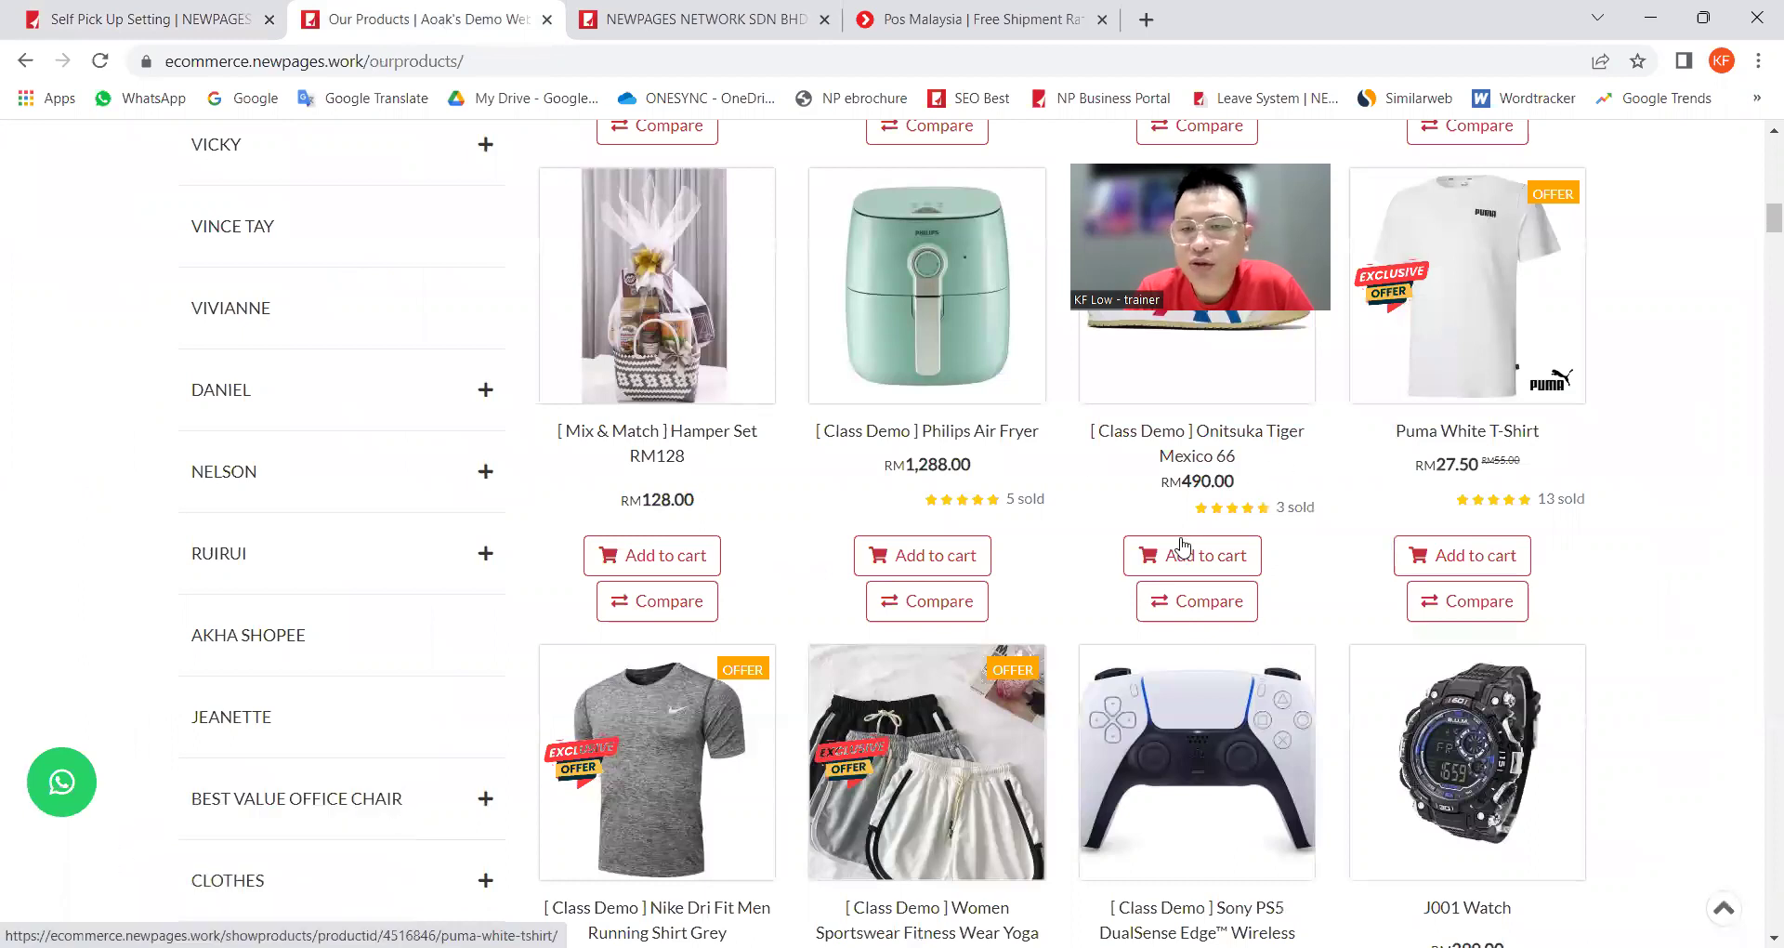
Step: Add two Puma White T-Shirts (RM 58.30) to the cart and begin checkout
click(1420, 398)
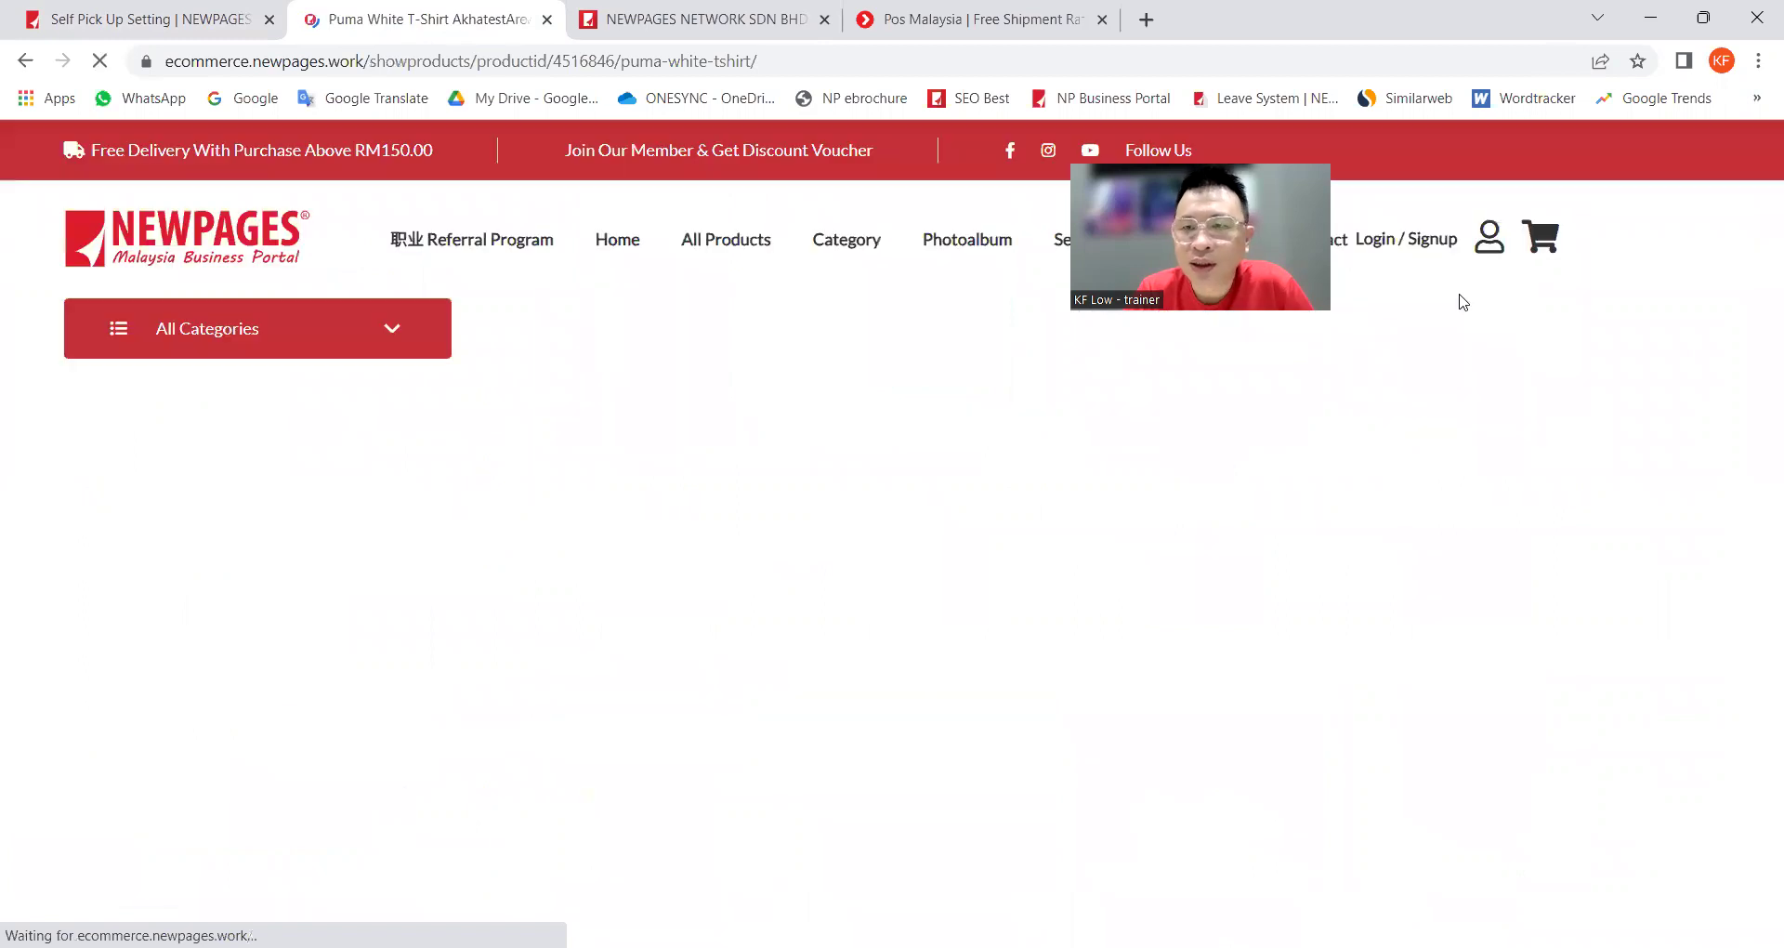
scroll(928, 743, down, 3)
click(1085, 635)
click(1023, 713)
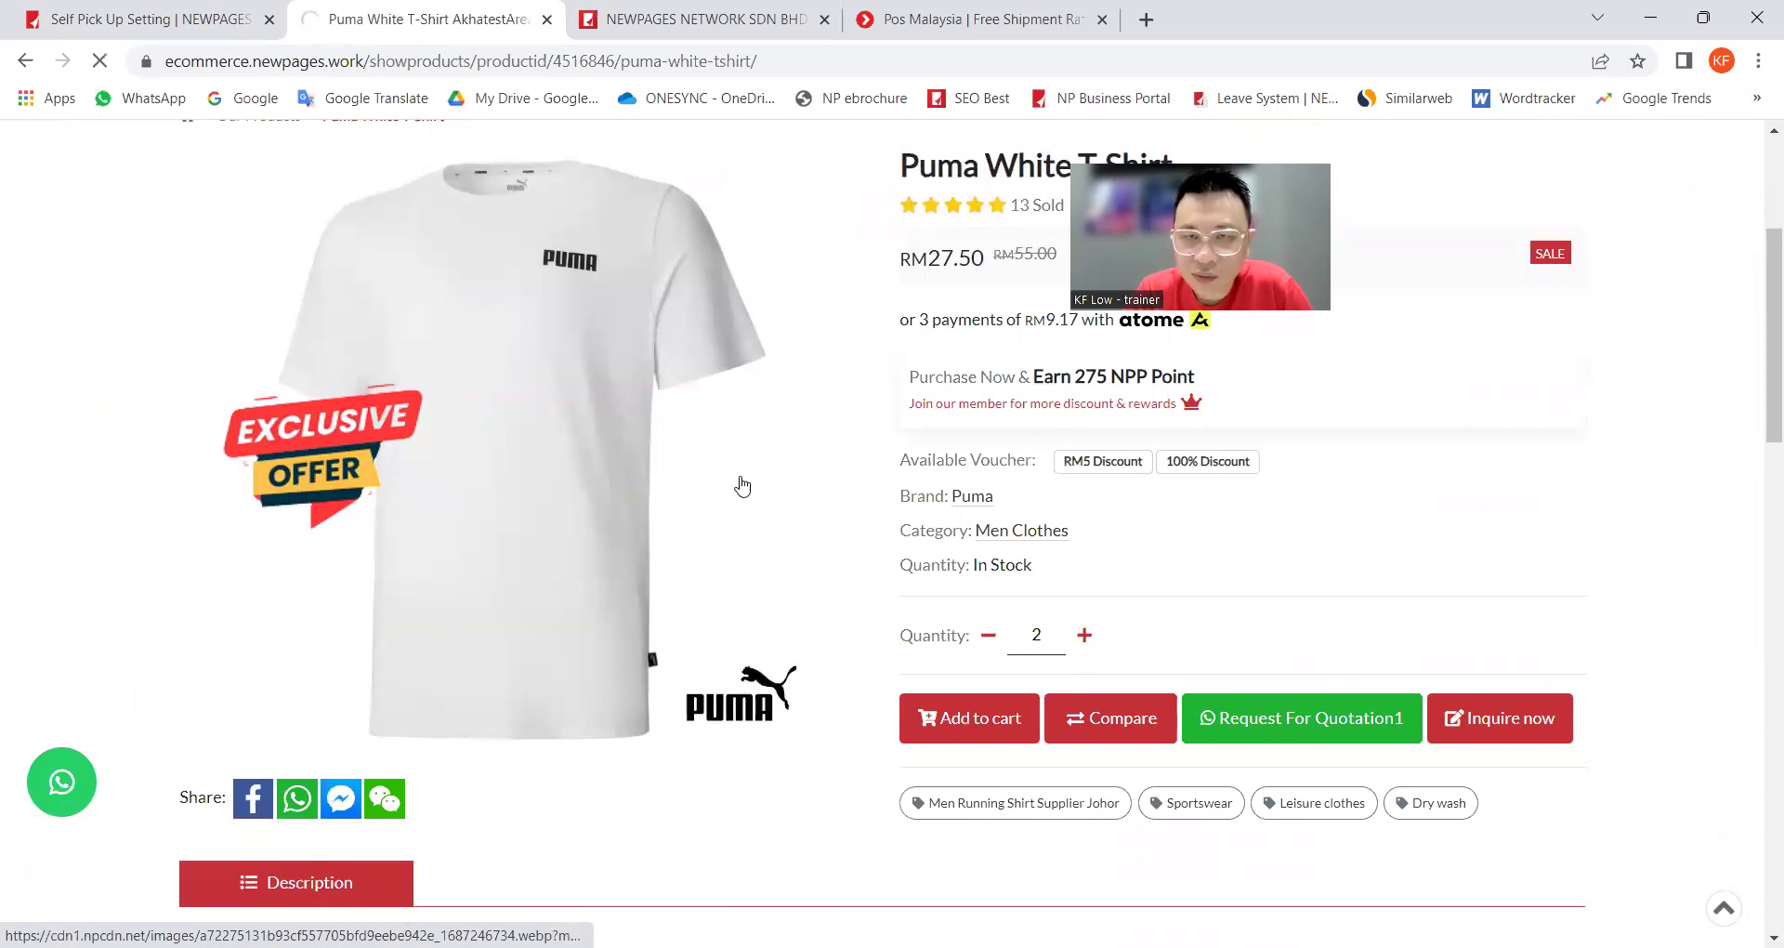
scroll(729, 542, down, 4)
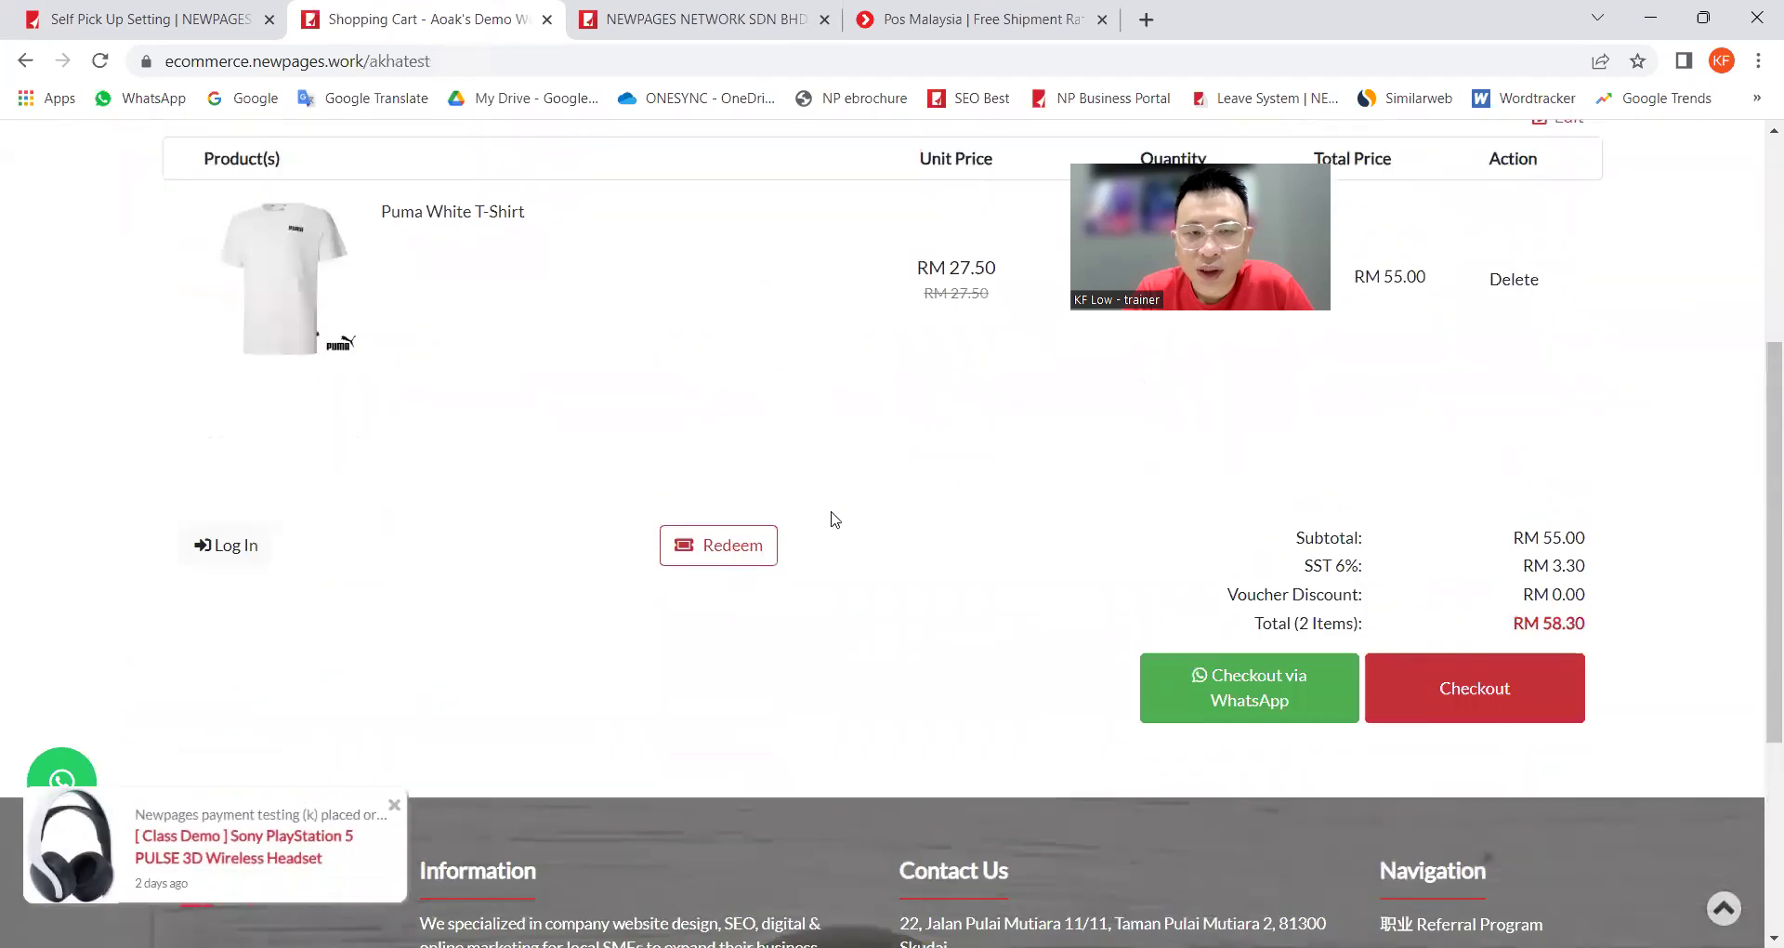
scroll(975, 557, up, 1)
click(1474, 761)
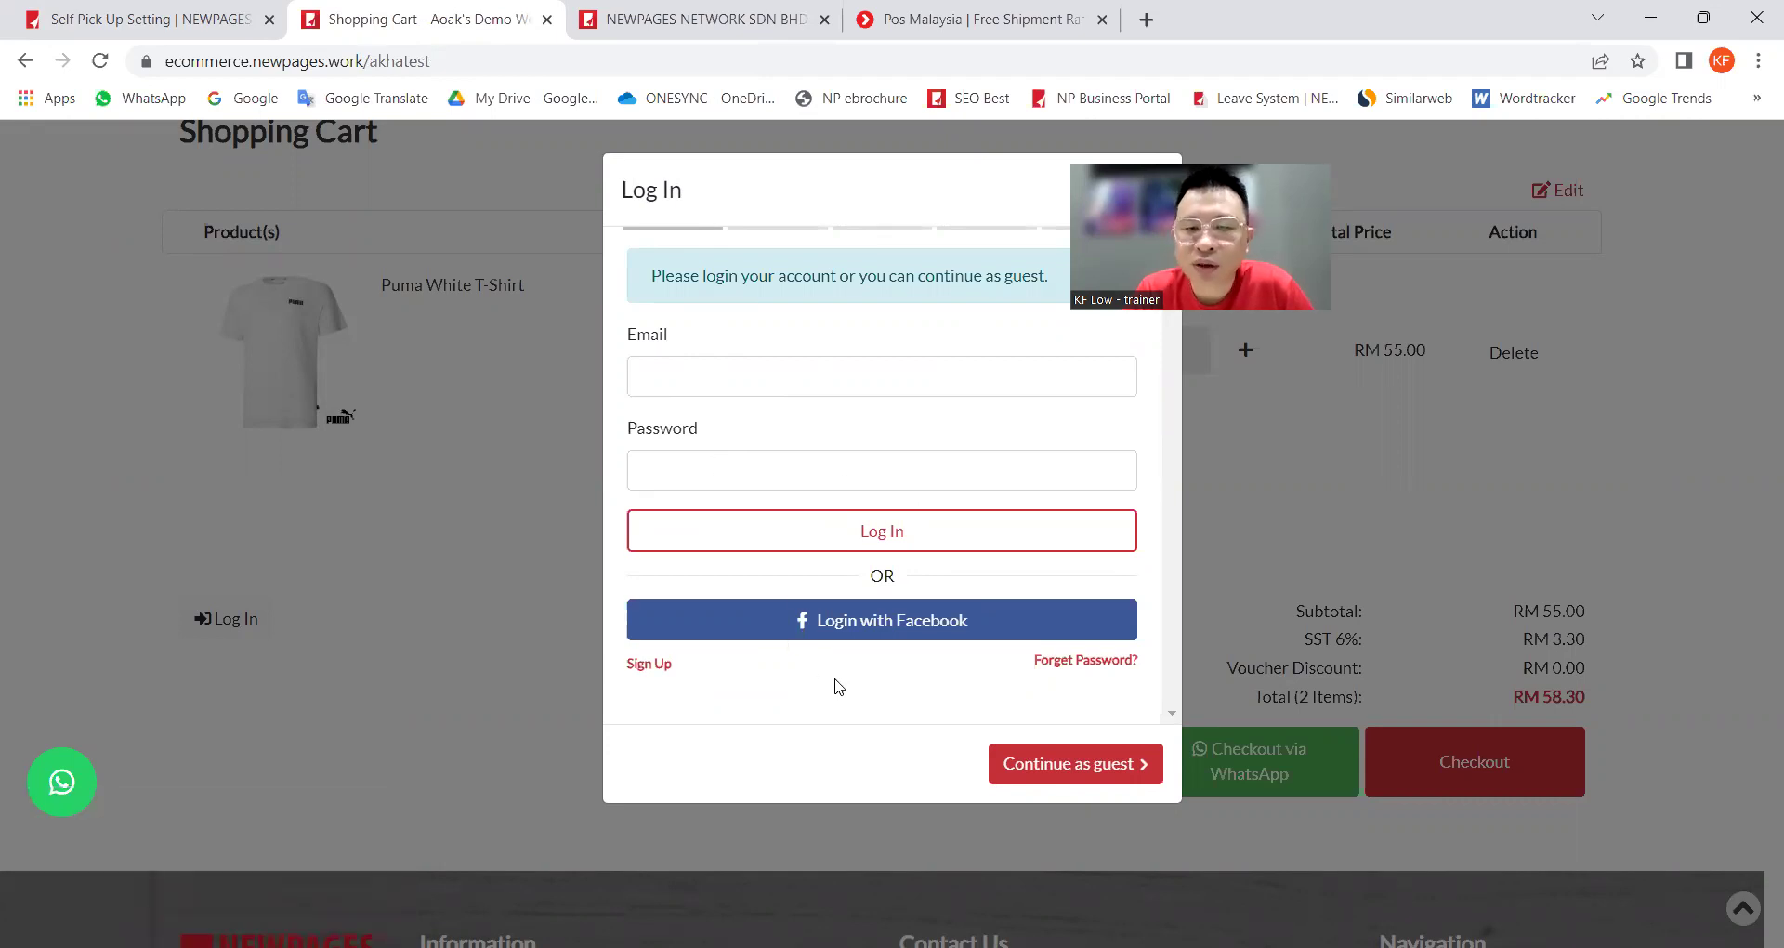
Step: Check out as a guest with autofilled buyer name, contact number and e-mail
click(1069, 764)
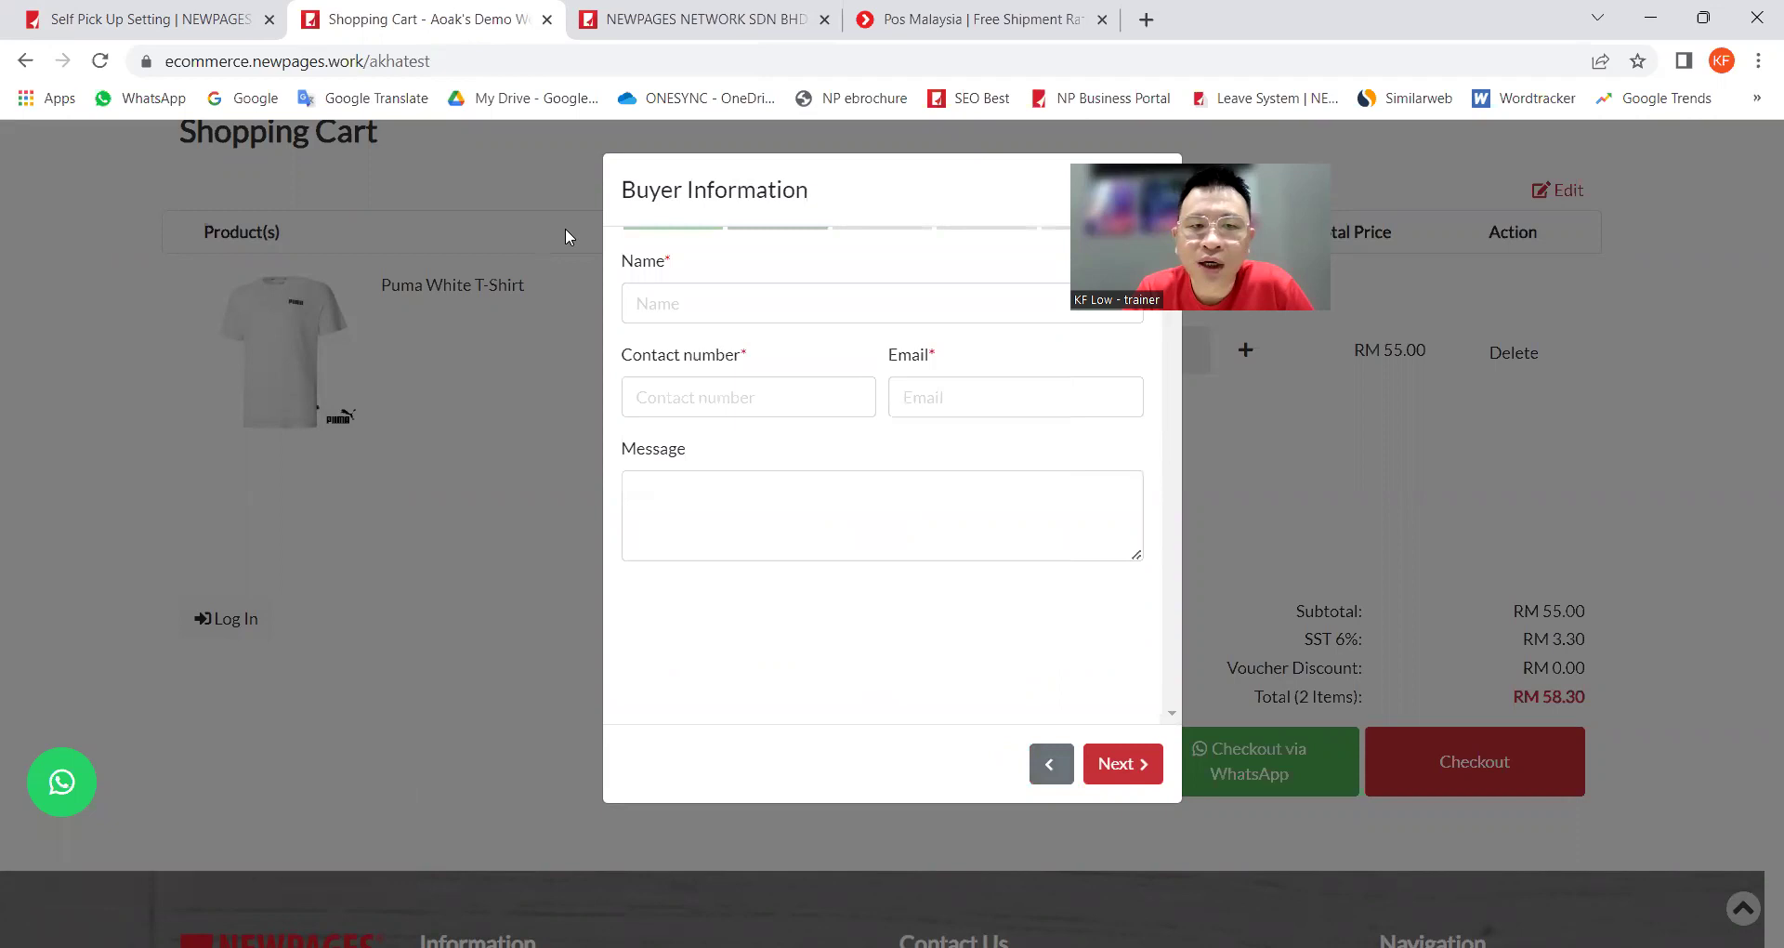
click(695, 314)
click(757, 388)
click(908, 398)
click(1038, 469)
click(967, 490)
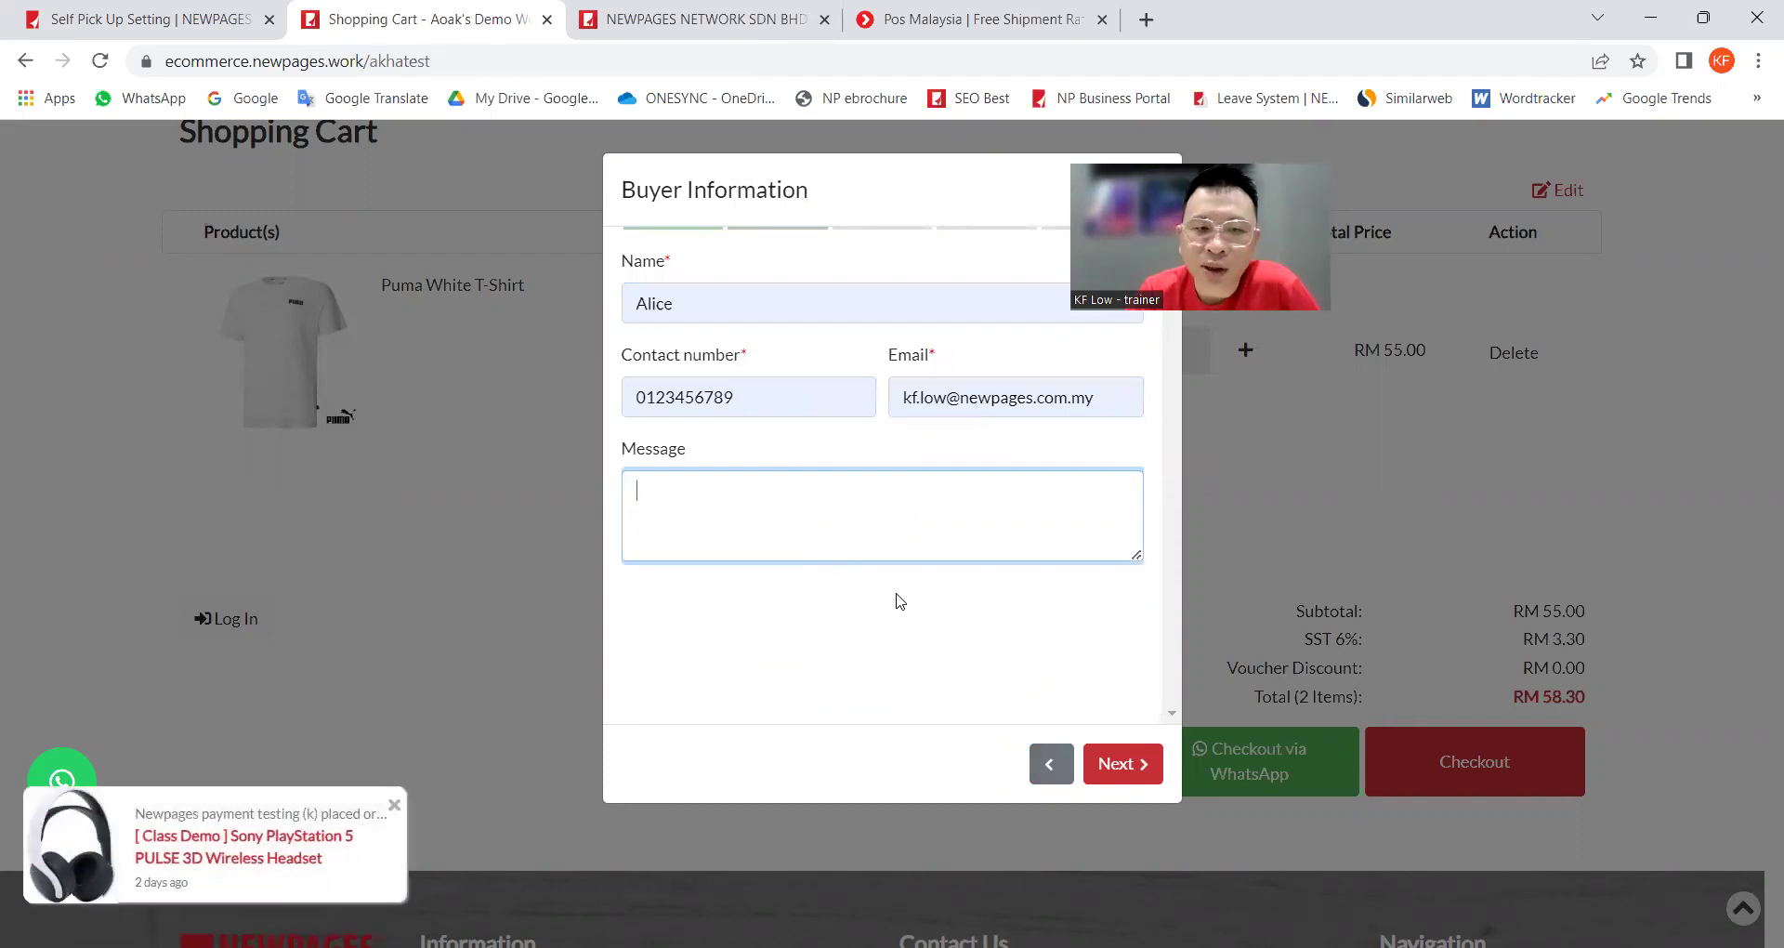
click(1127, 763)
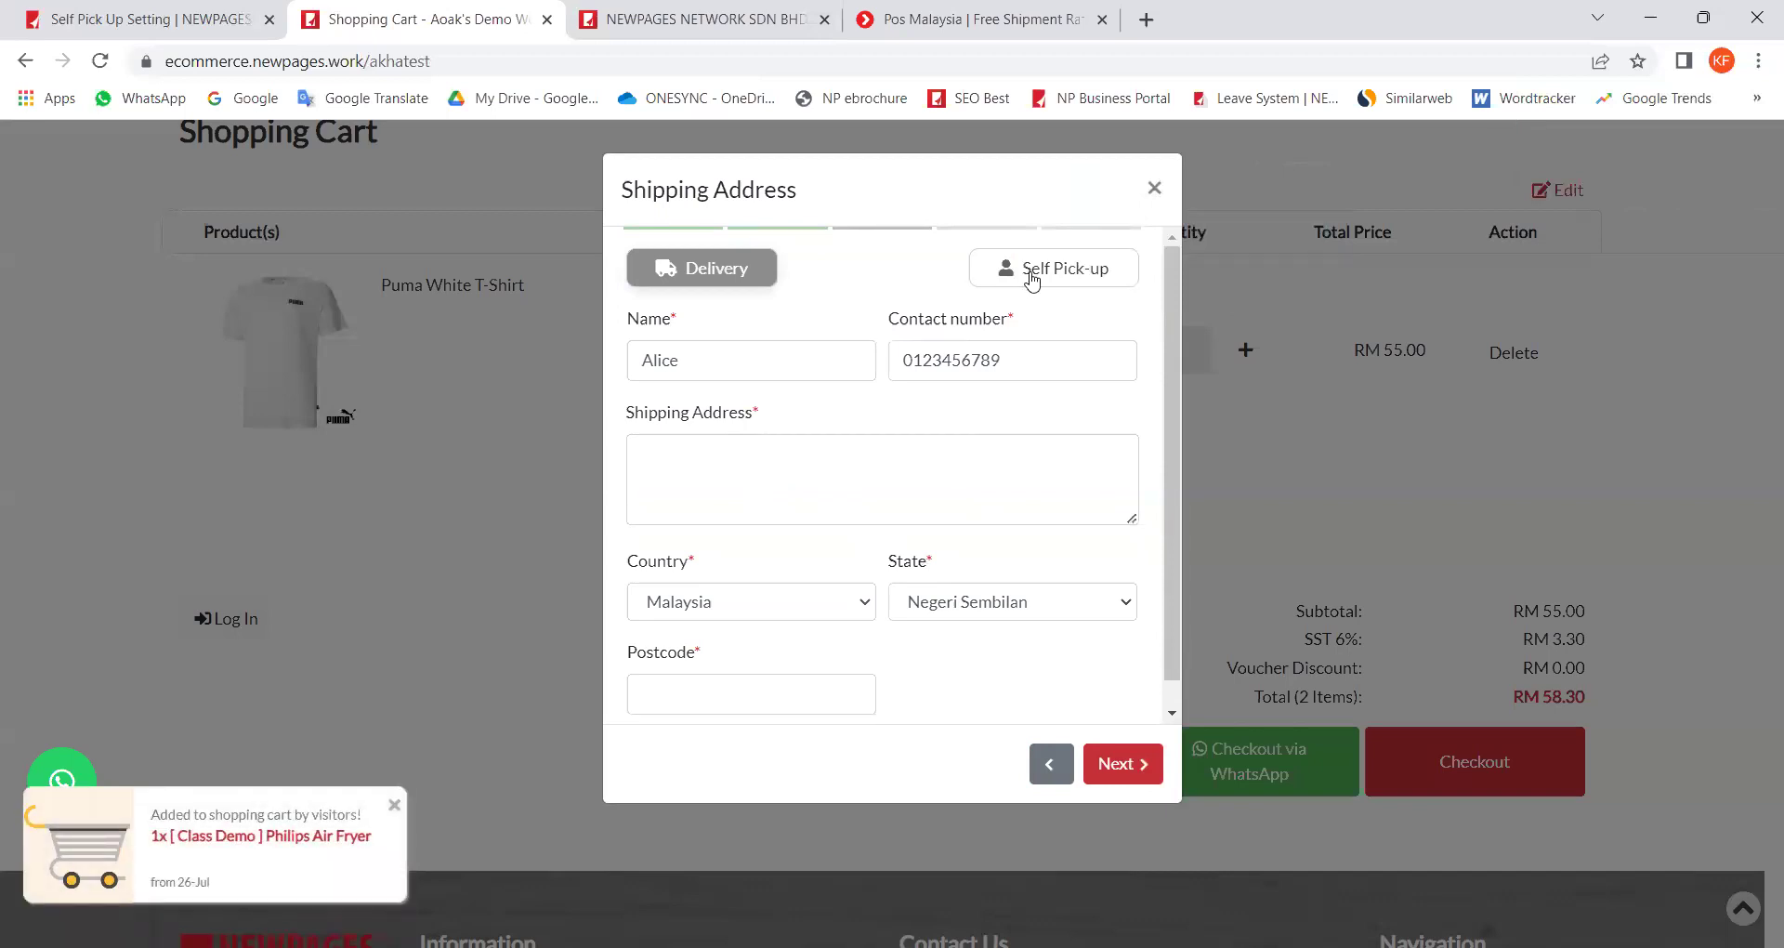
Step: Choose Self Pick-up and preview Melaka Branch, KL Station and Penang Branch as pickup locations
click(1062, 275)
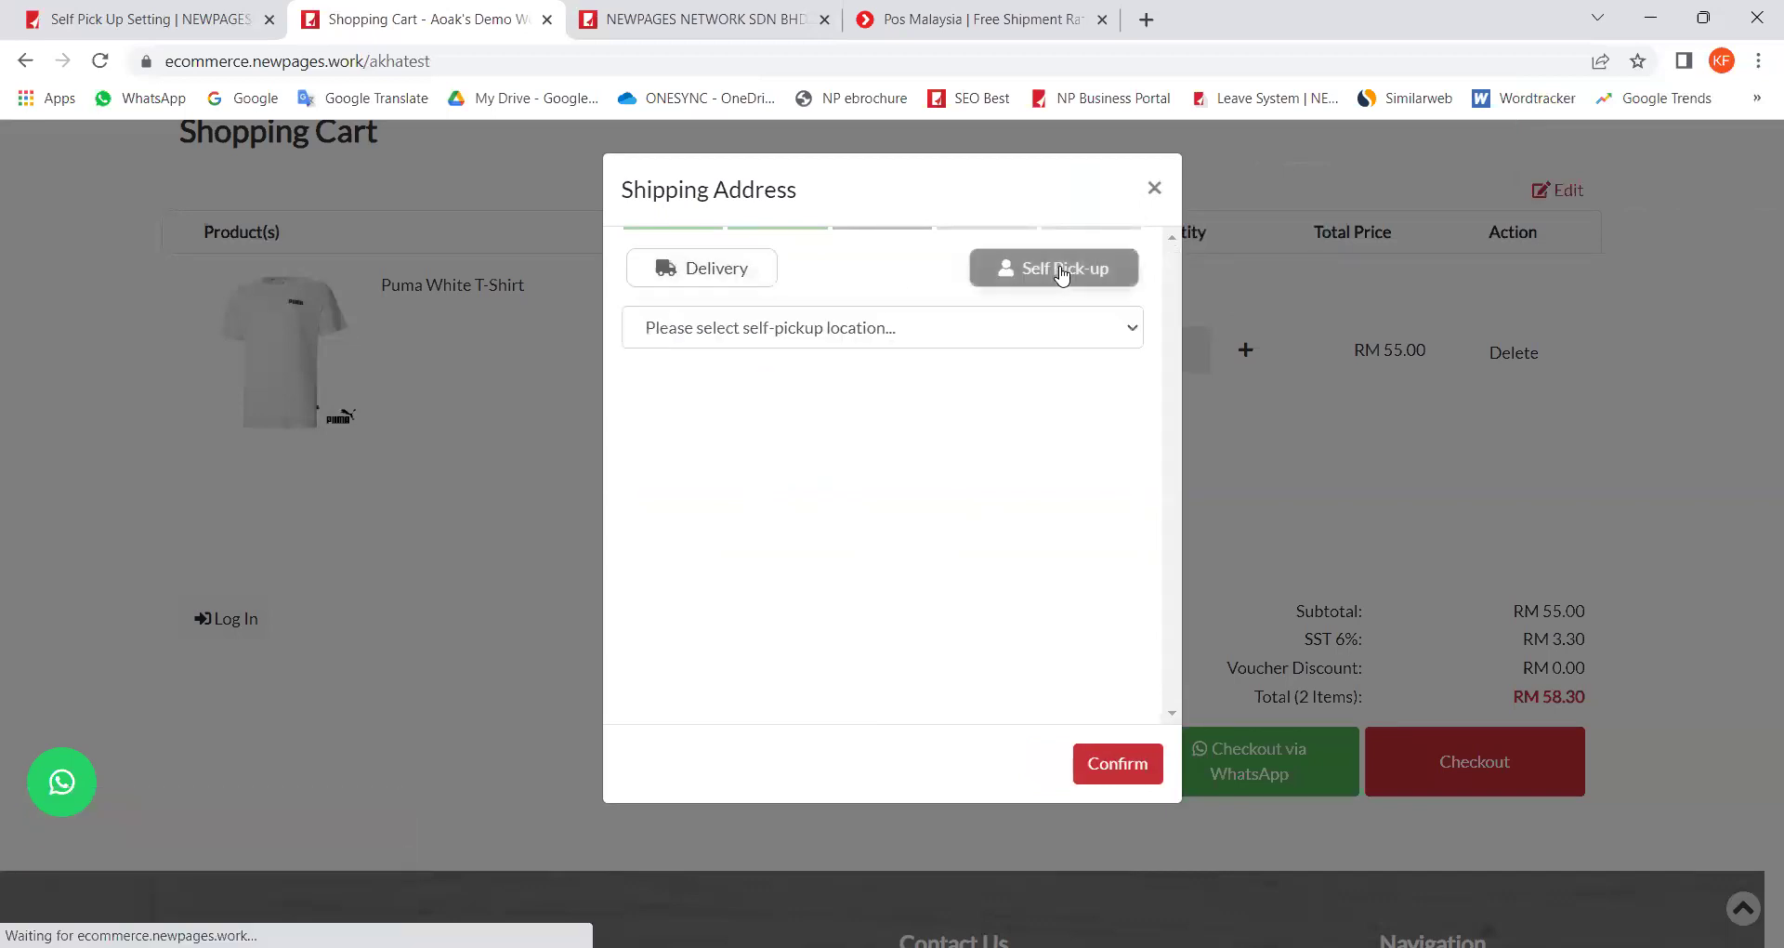
click(1049, 332)
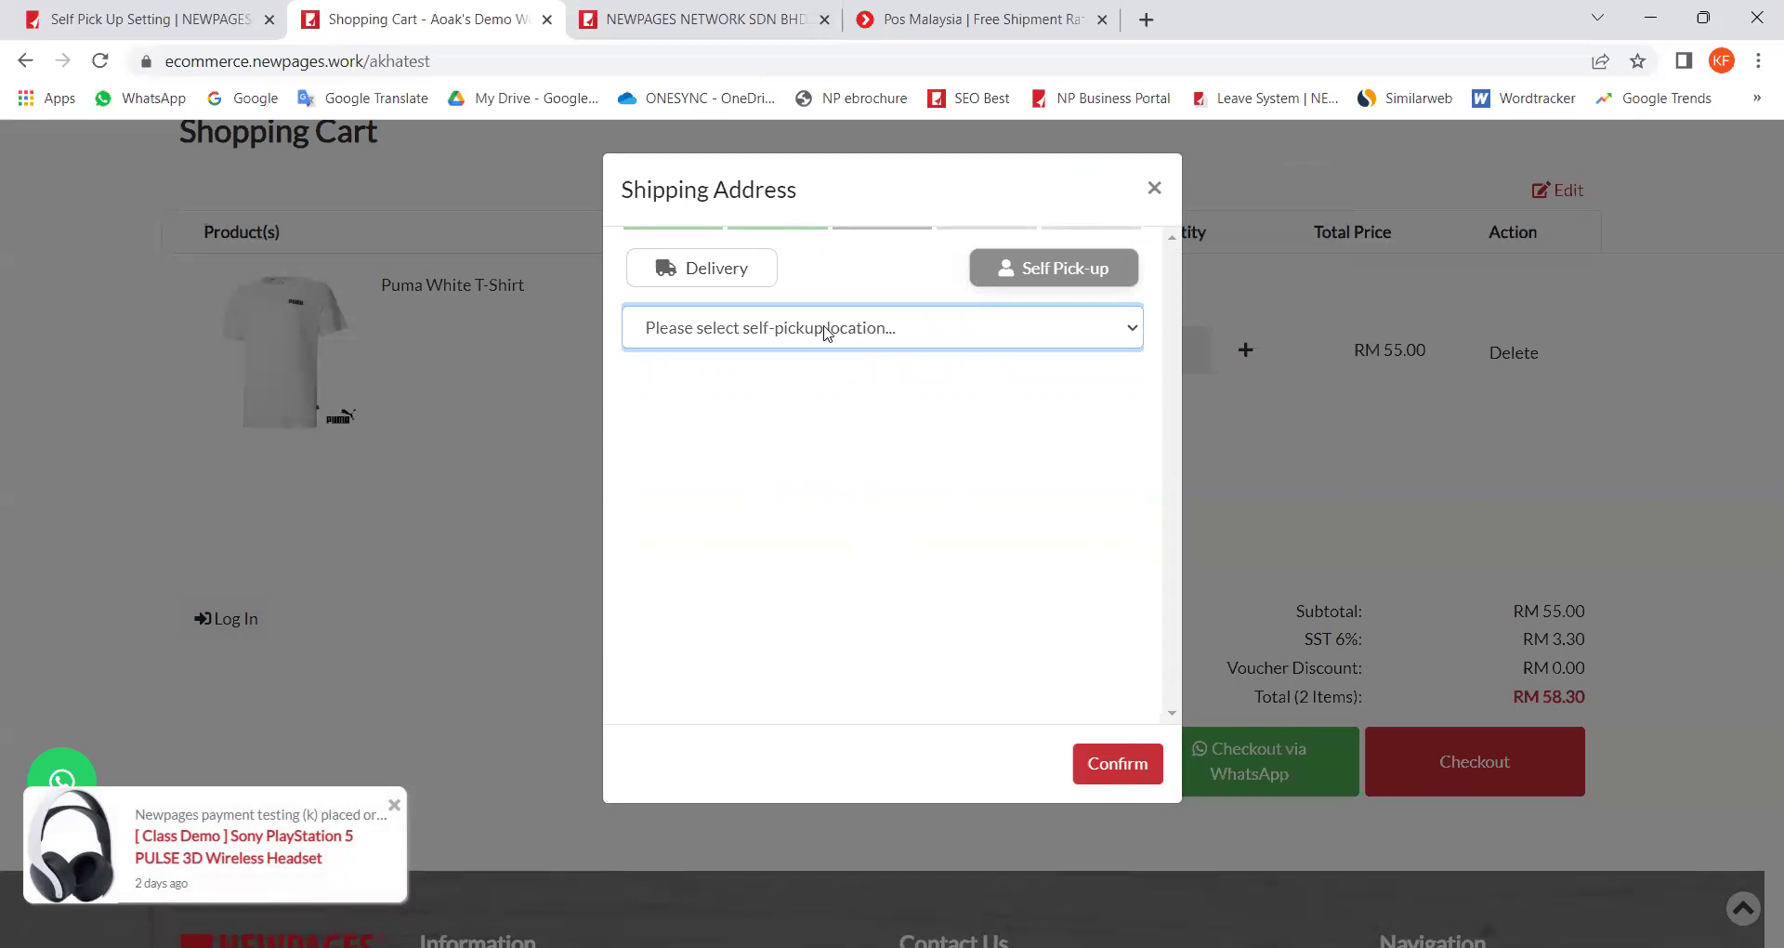
click(827, 332)
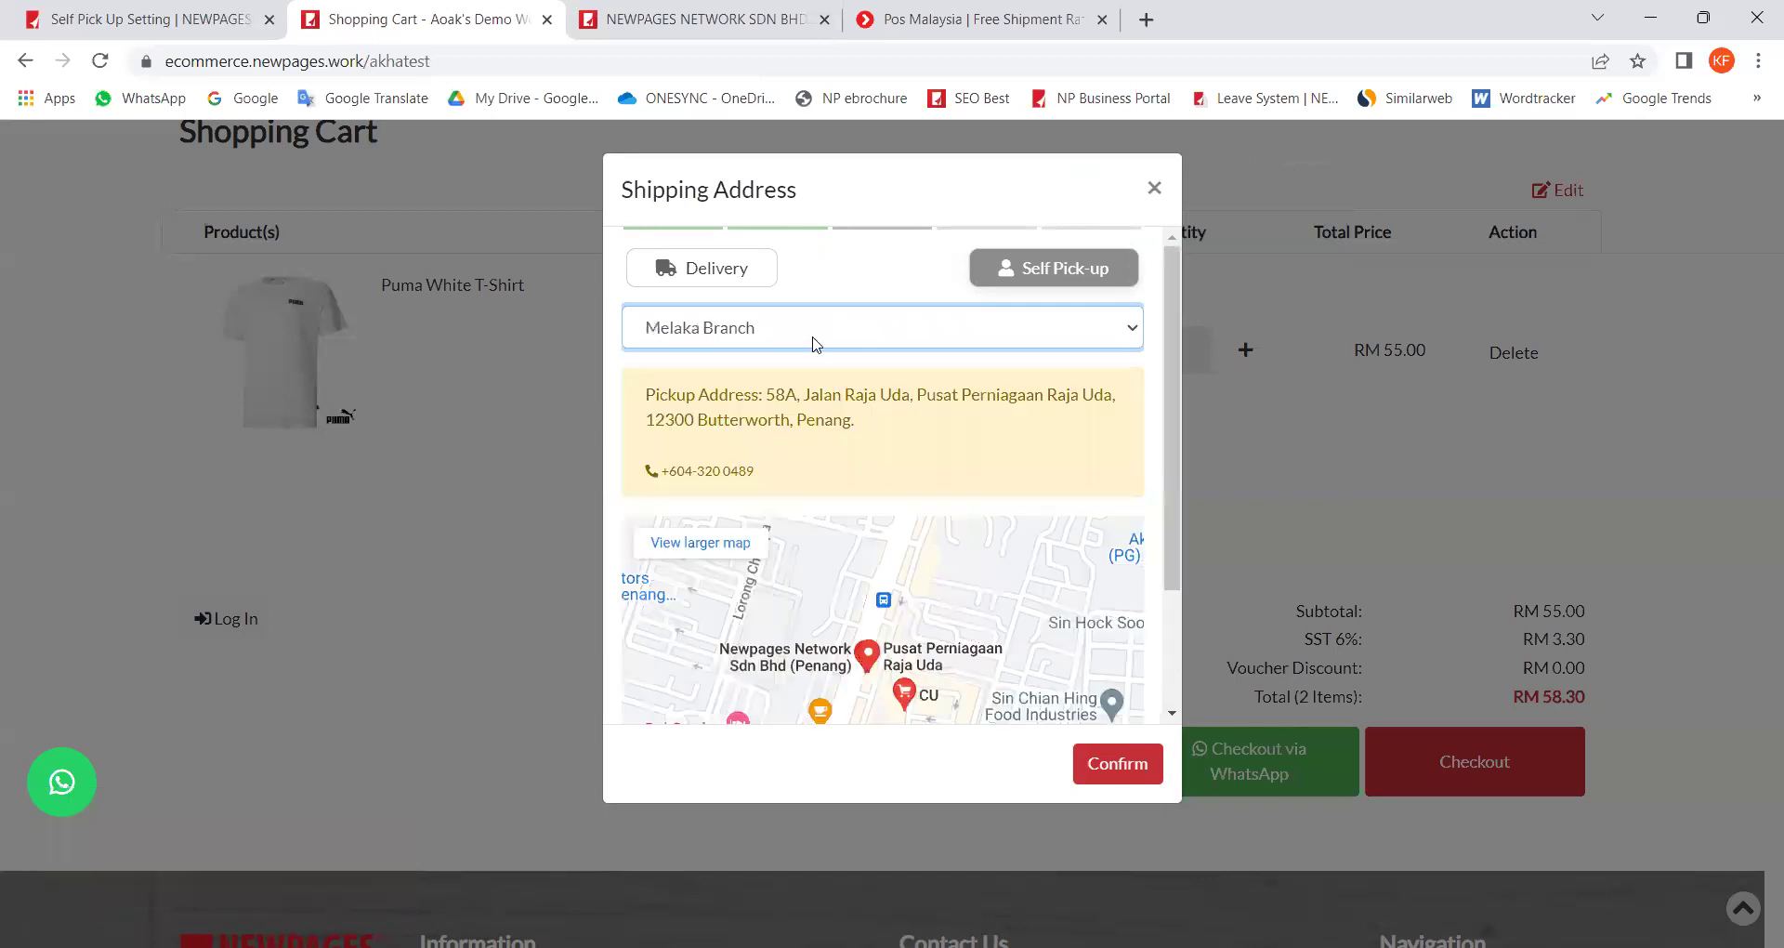
click(807, 376)
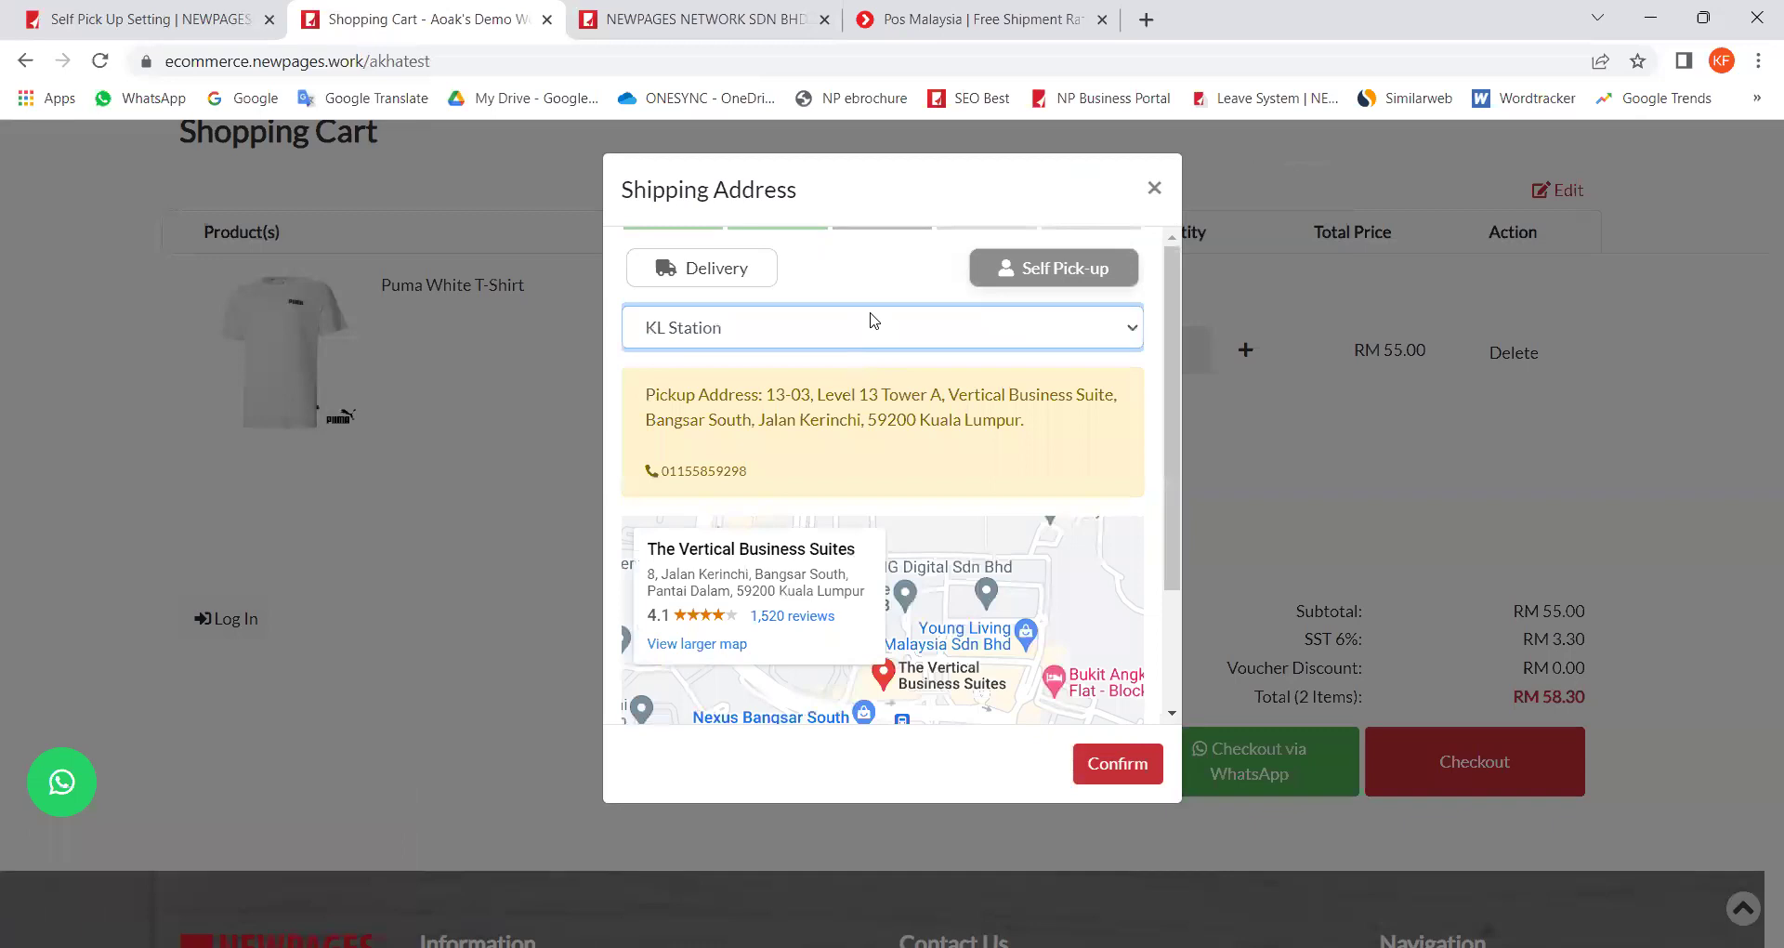
key(Down)
scroll(903, 284, down, 2)
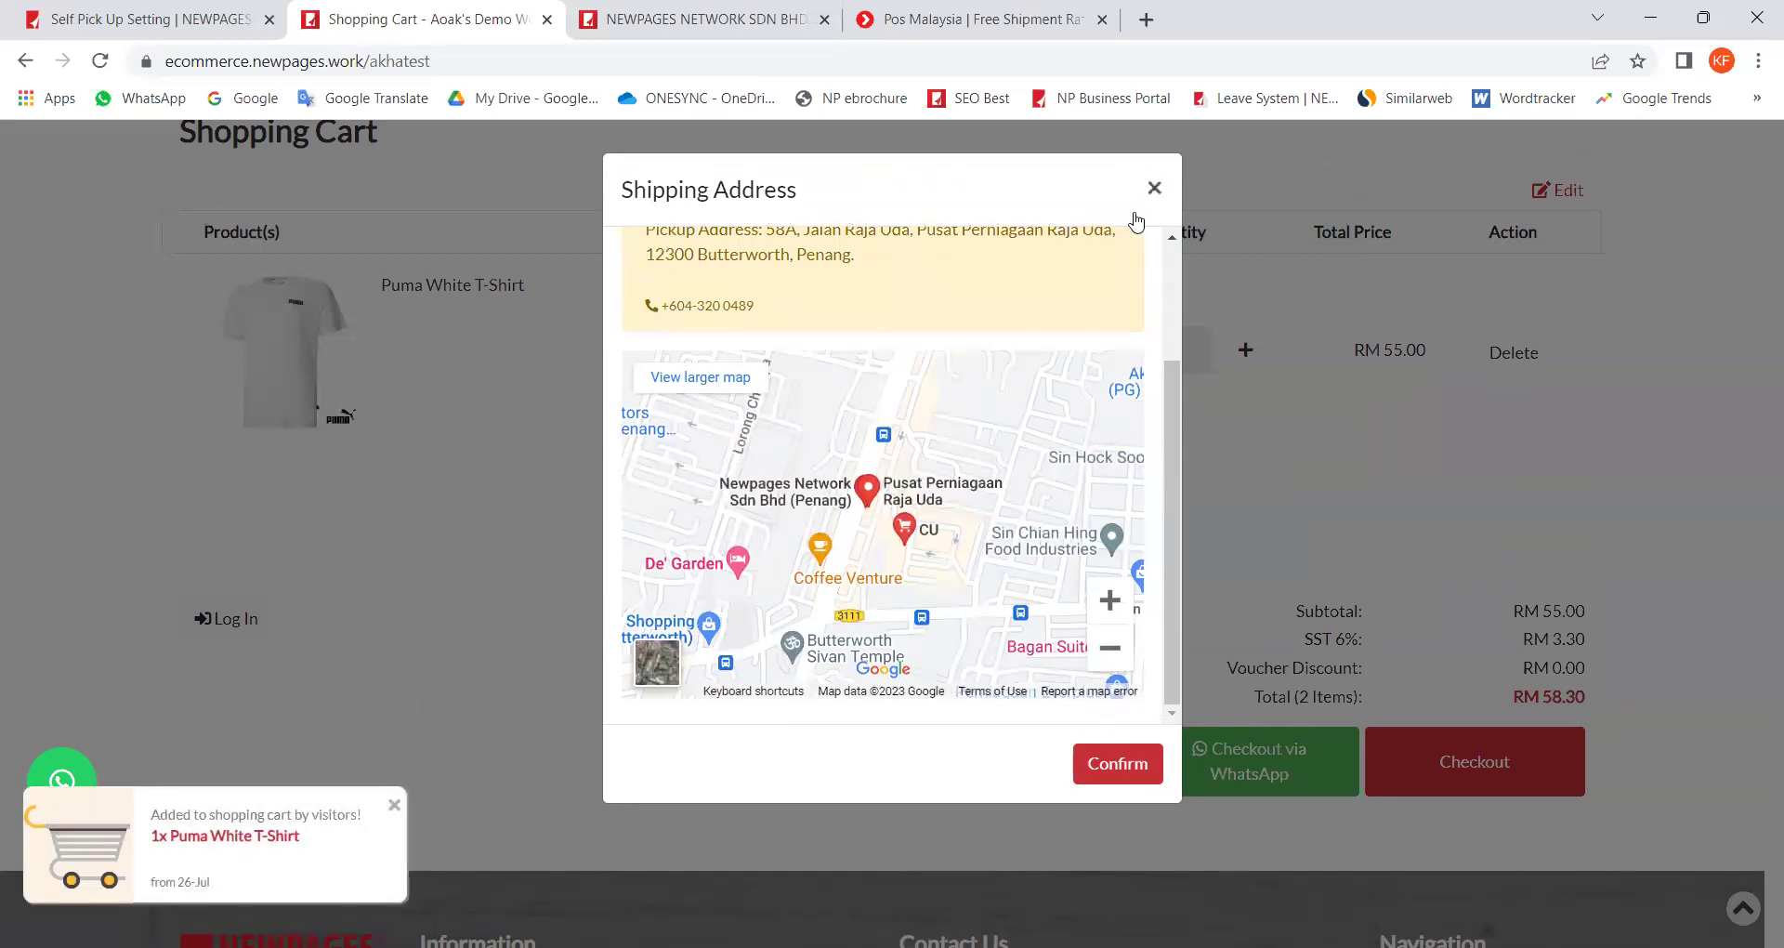
click(1154, 188)
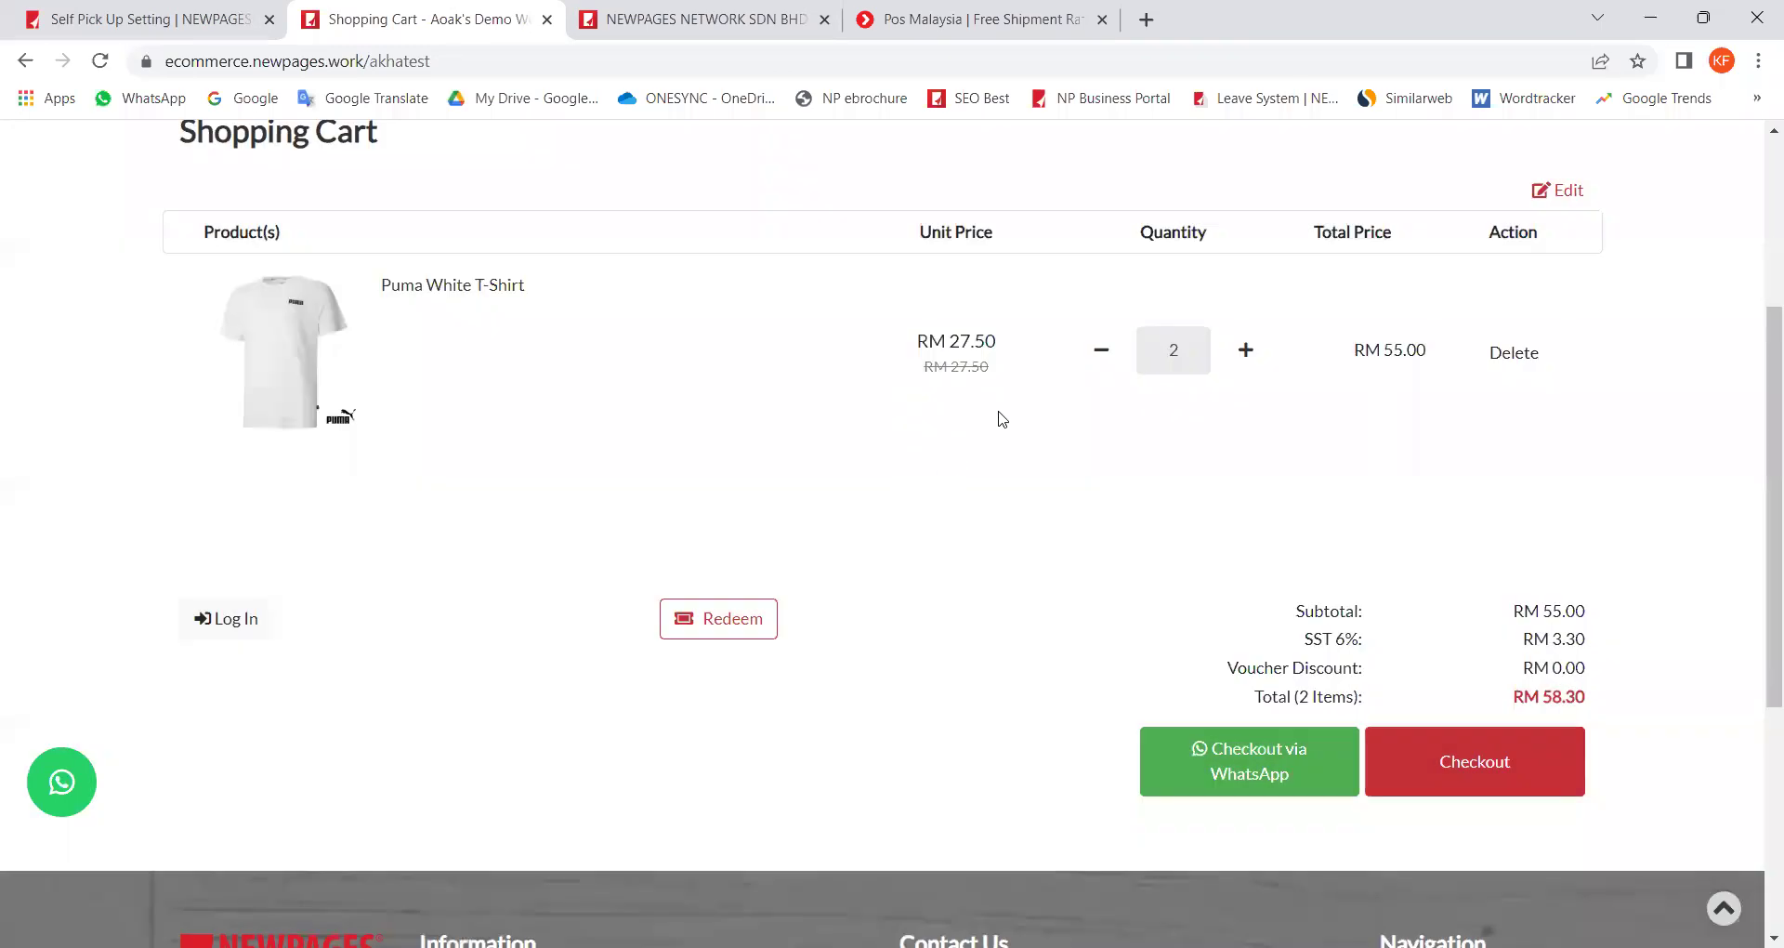
Step: Delete the T-shirt from the cart and return to the merchant portal
click(1101, 361)
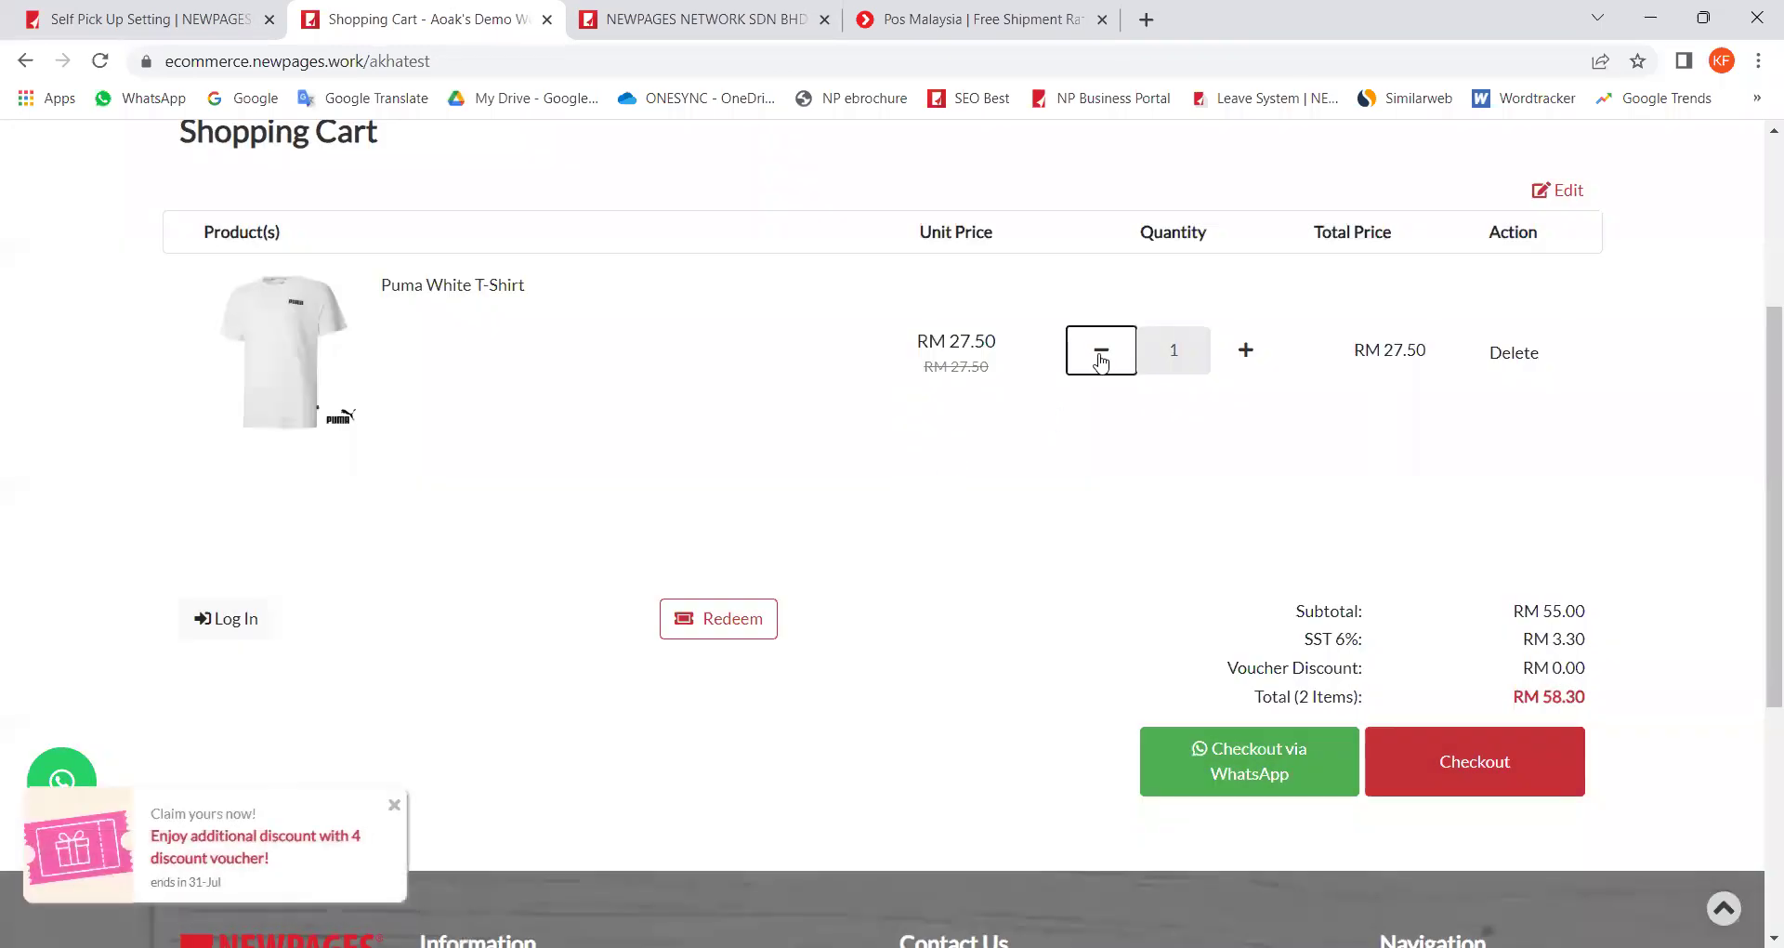
click(1099, 360)
click(1132, 551)
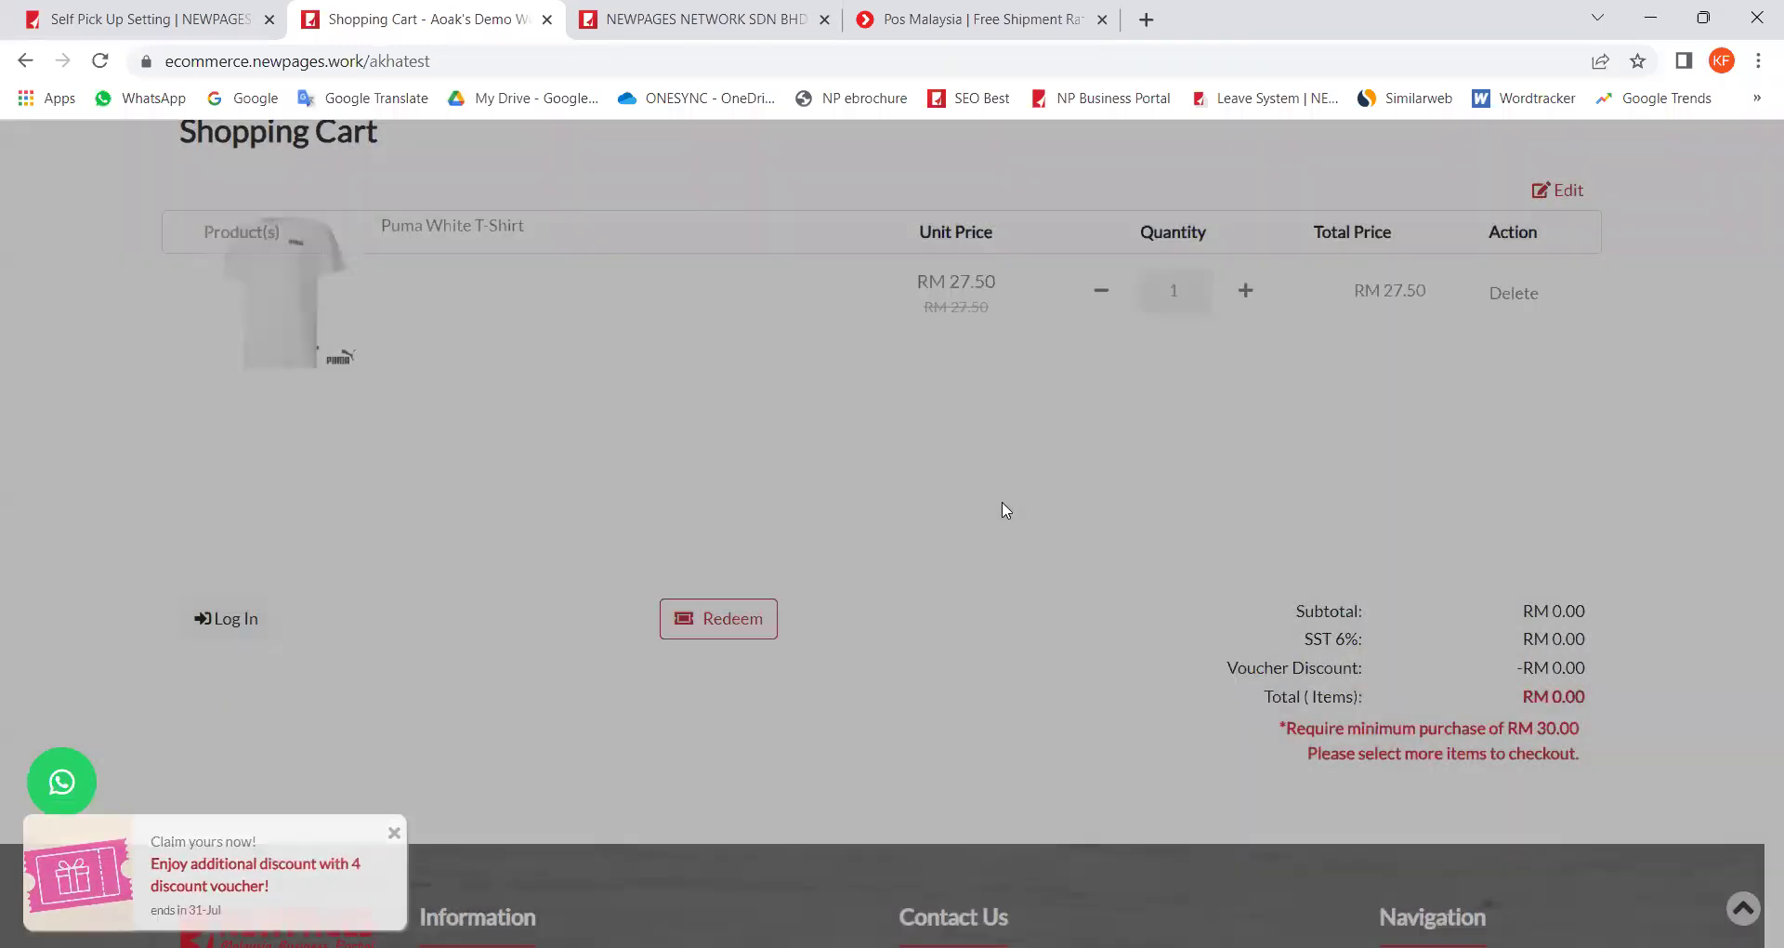
click(112, 18)
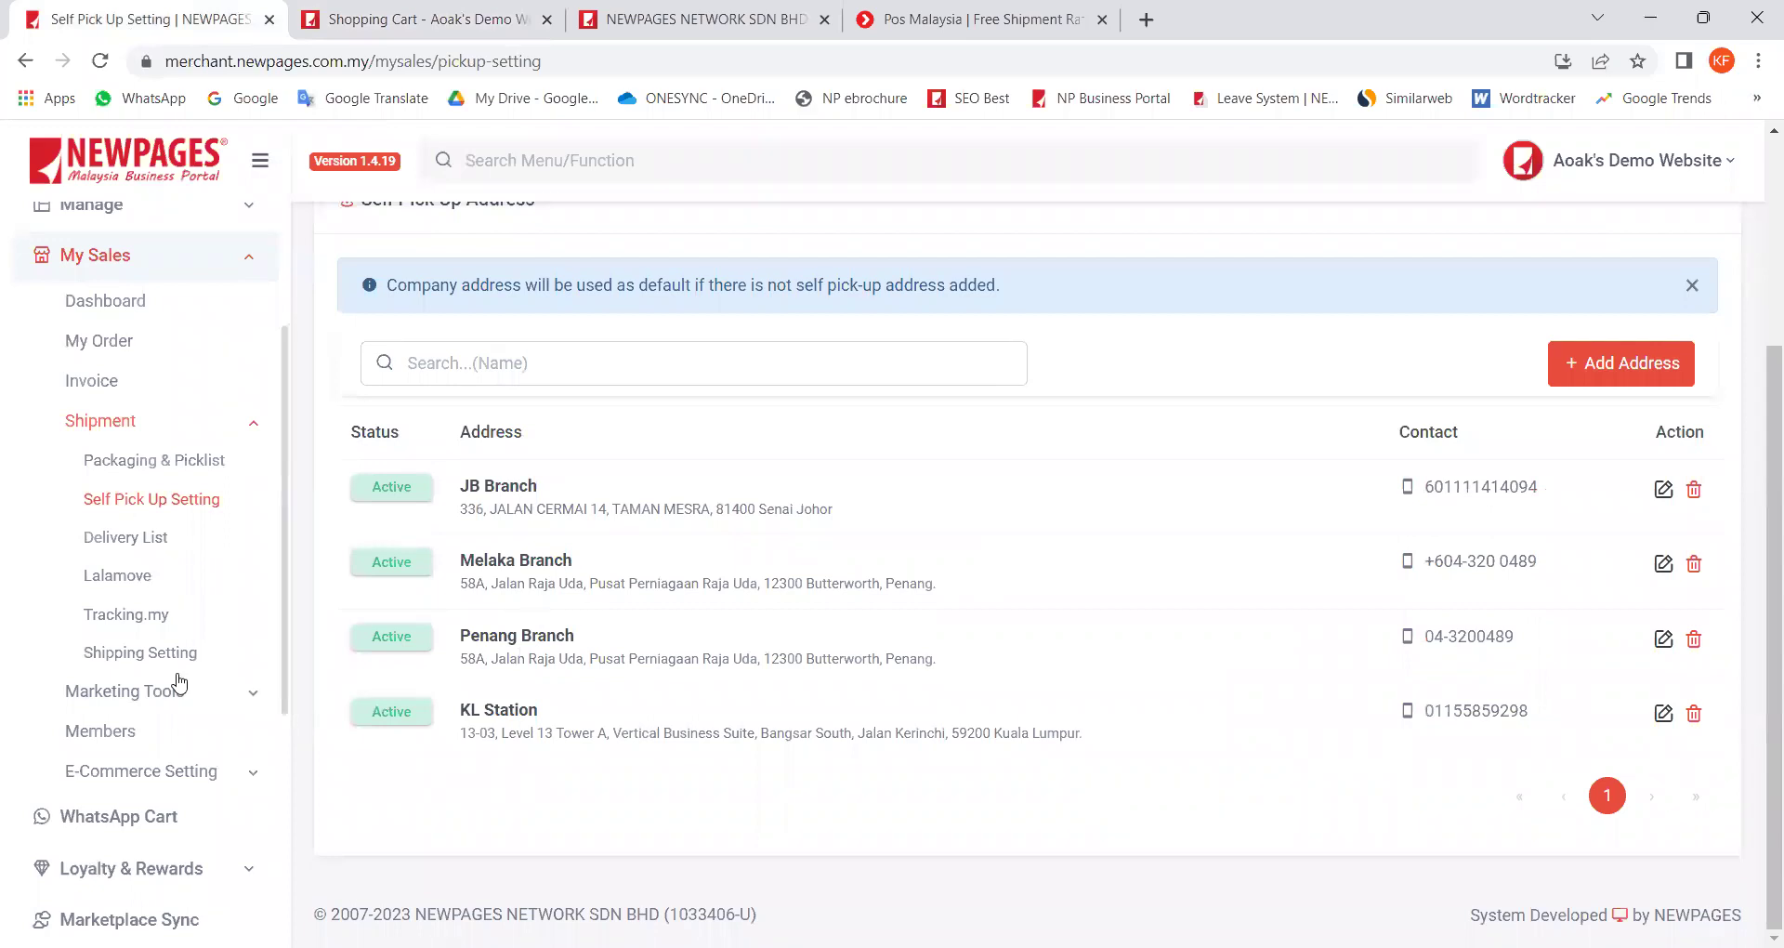
Step: Open Shipping Setting and review the options, with Butterworth and Pos Laju enabled
click(133, 655)
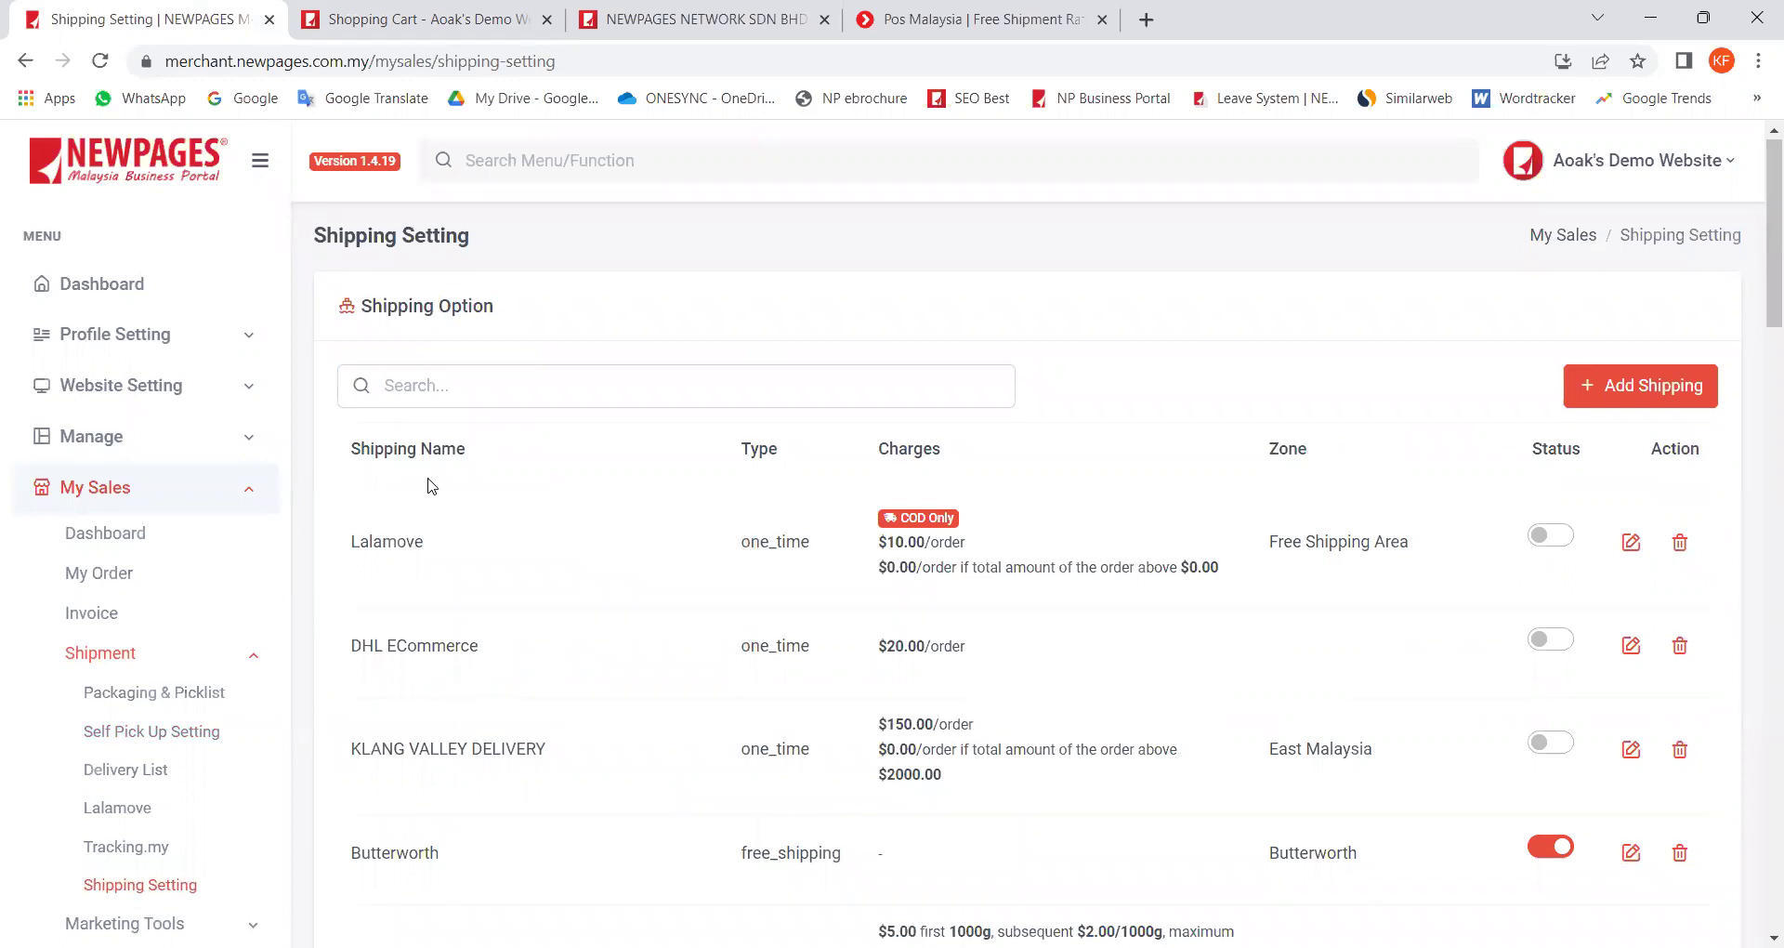
scroll(446, 479, down, 3)
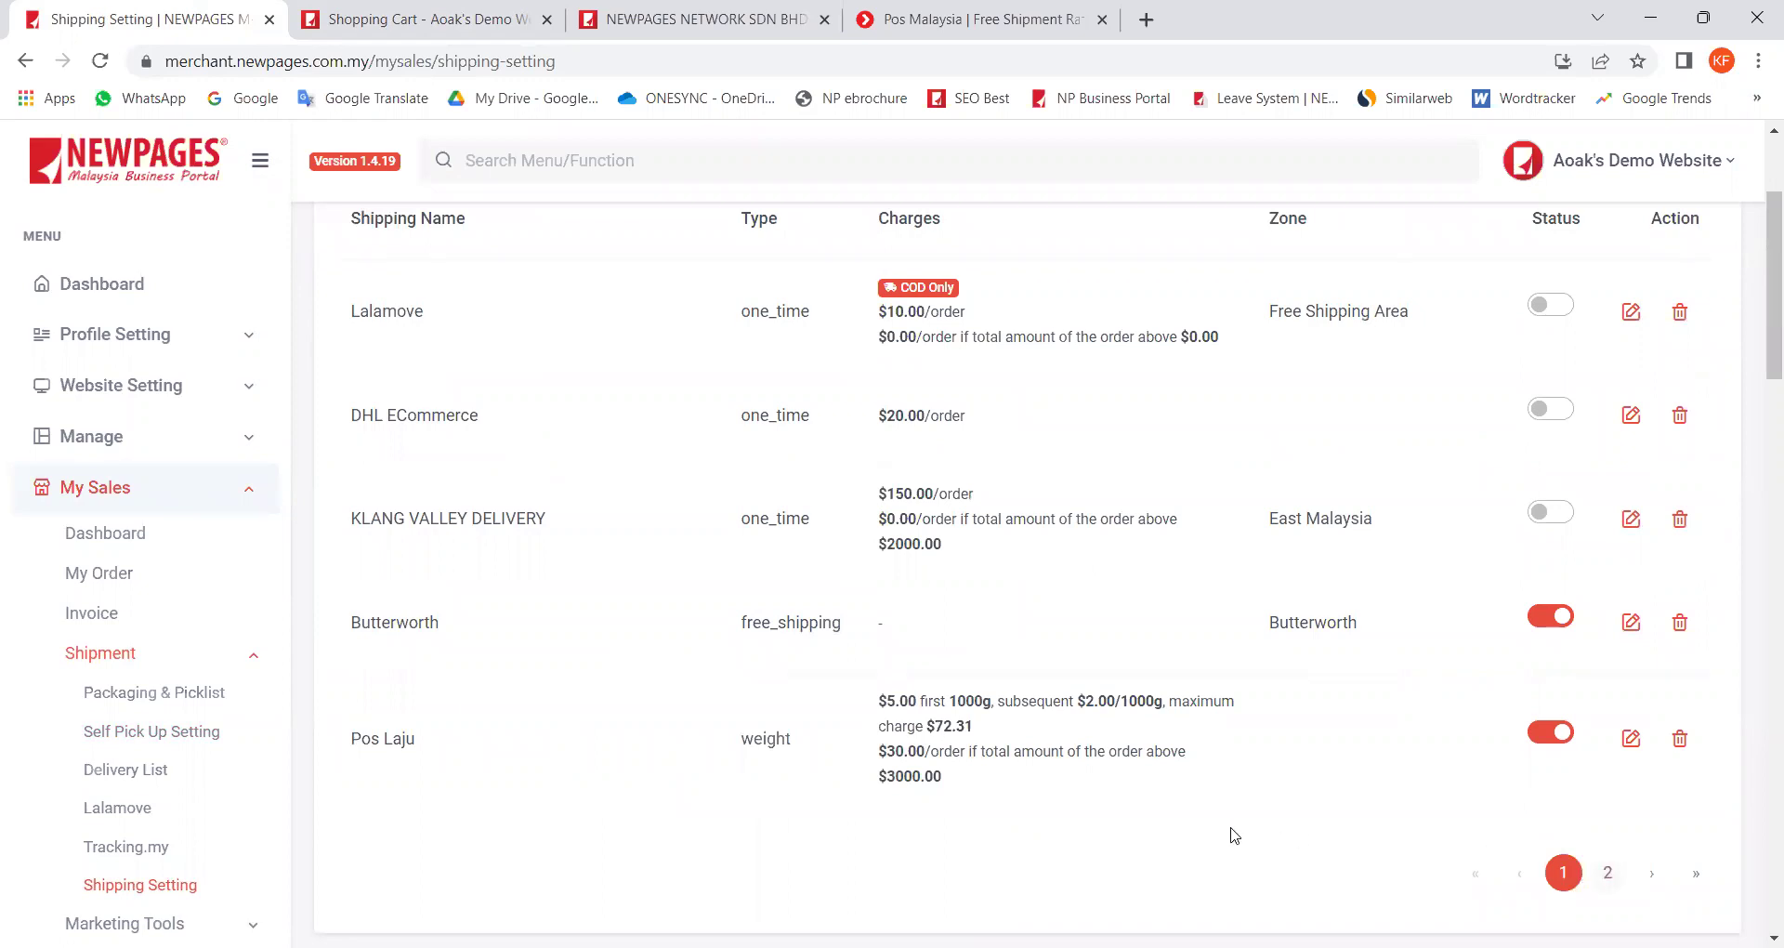
scroll(948, 786, up, 3)
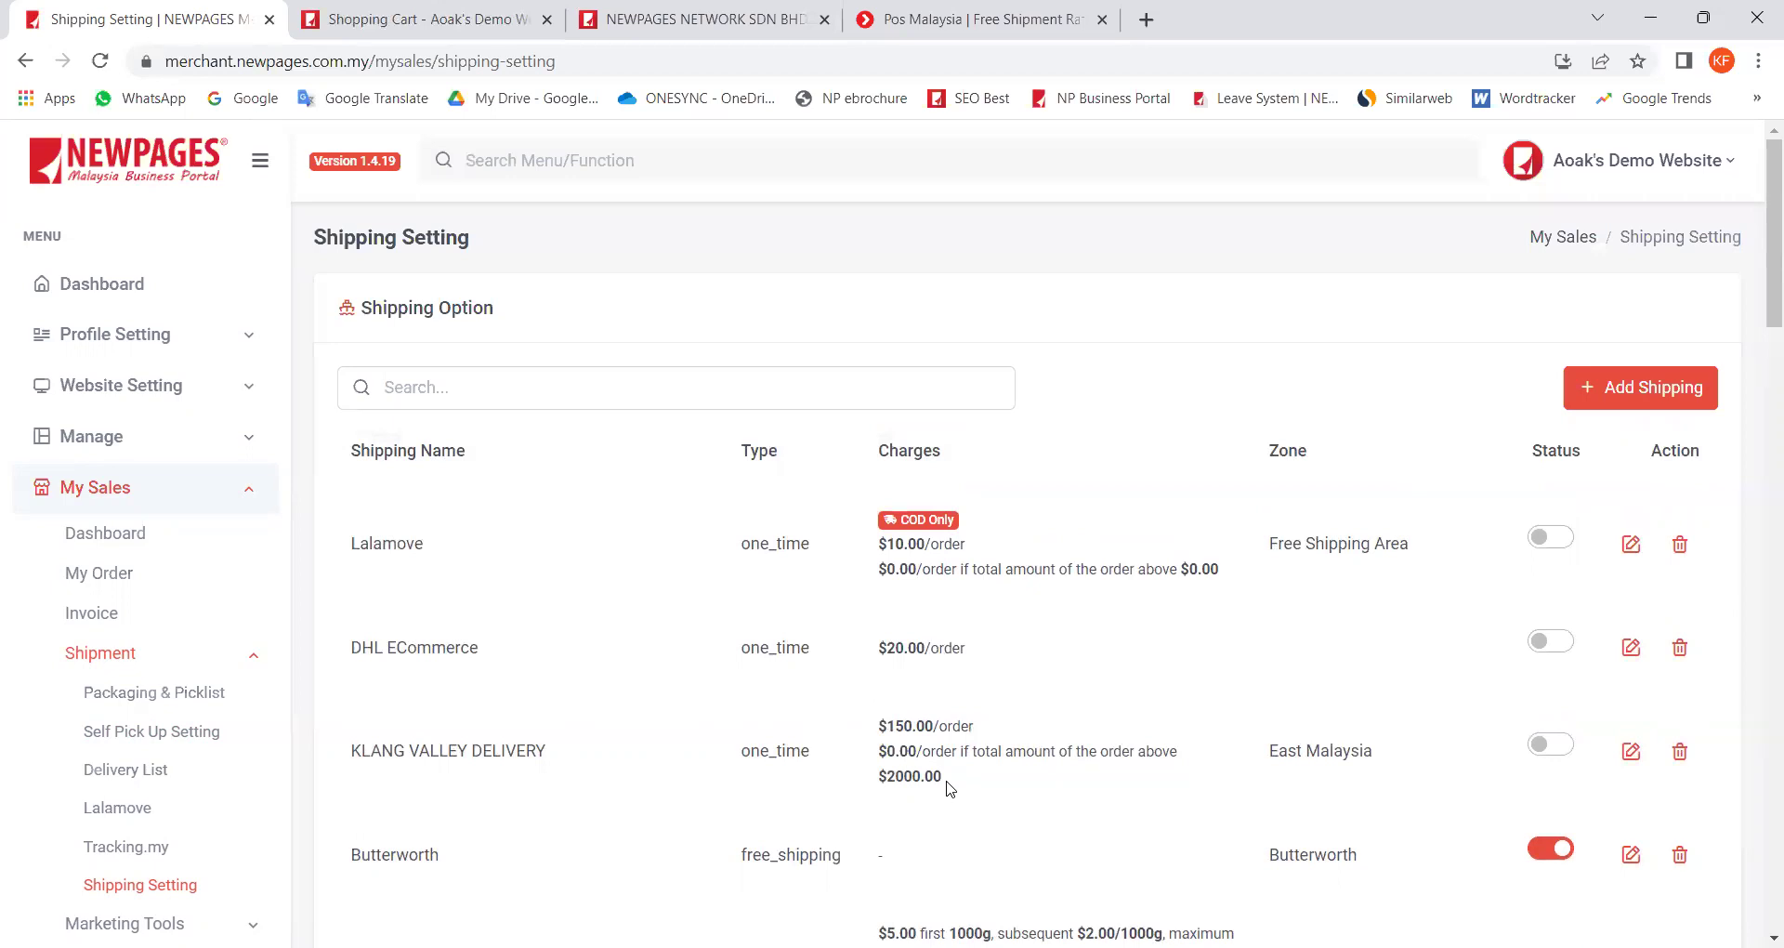
scroll(949, 788, down, 2)
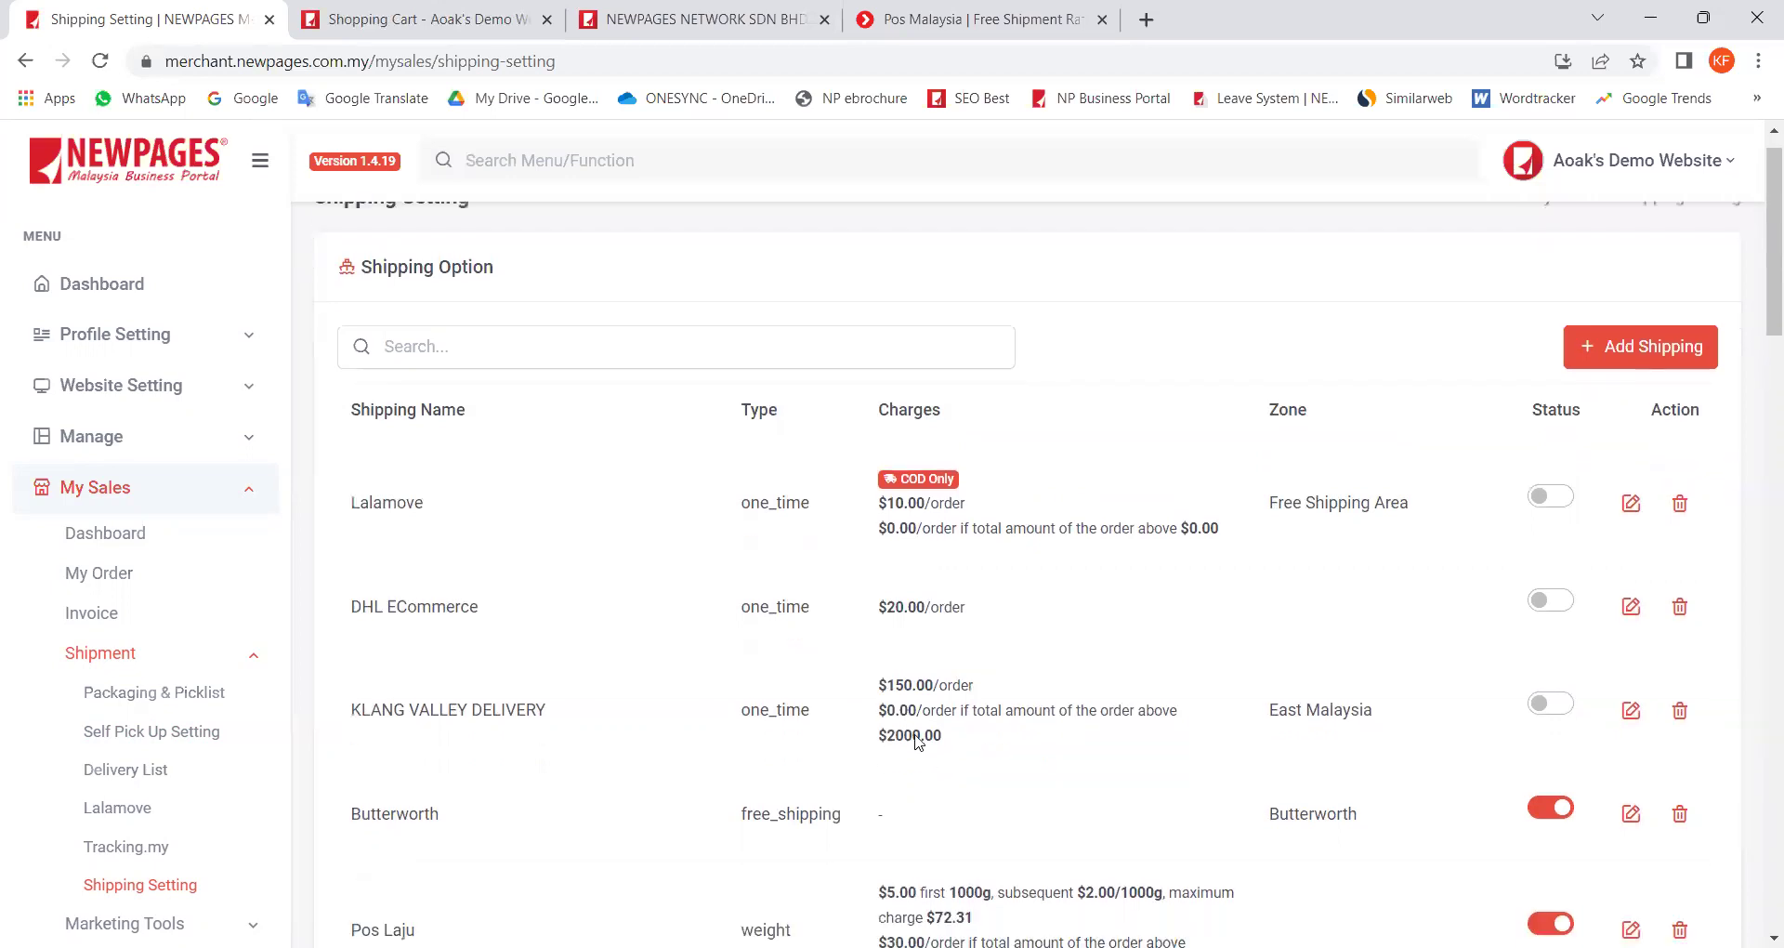
scroll(1045, 865, up, 2)
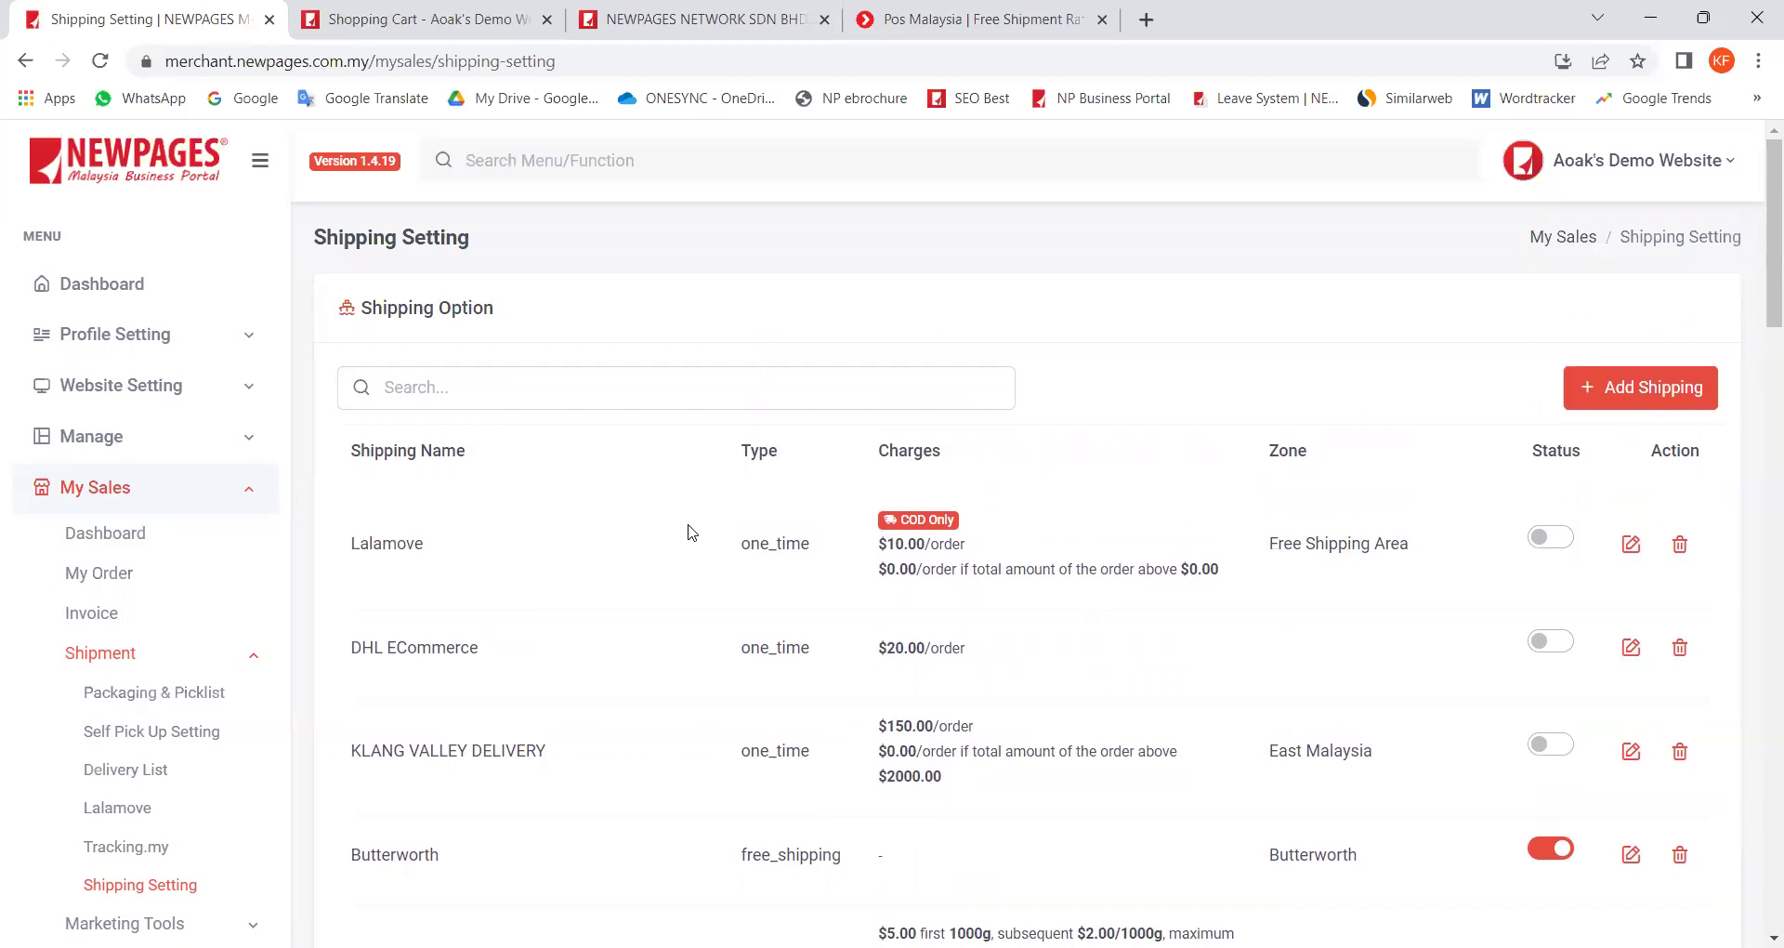
Step: Add a new shipping option titled 'Peninsular Malaysia'
click(1620, 391)
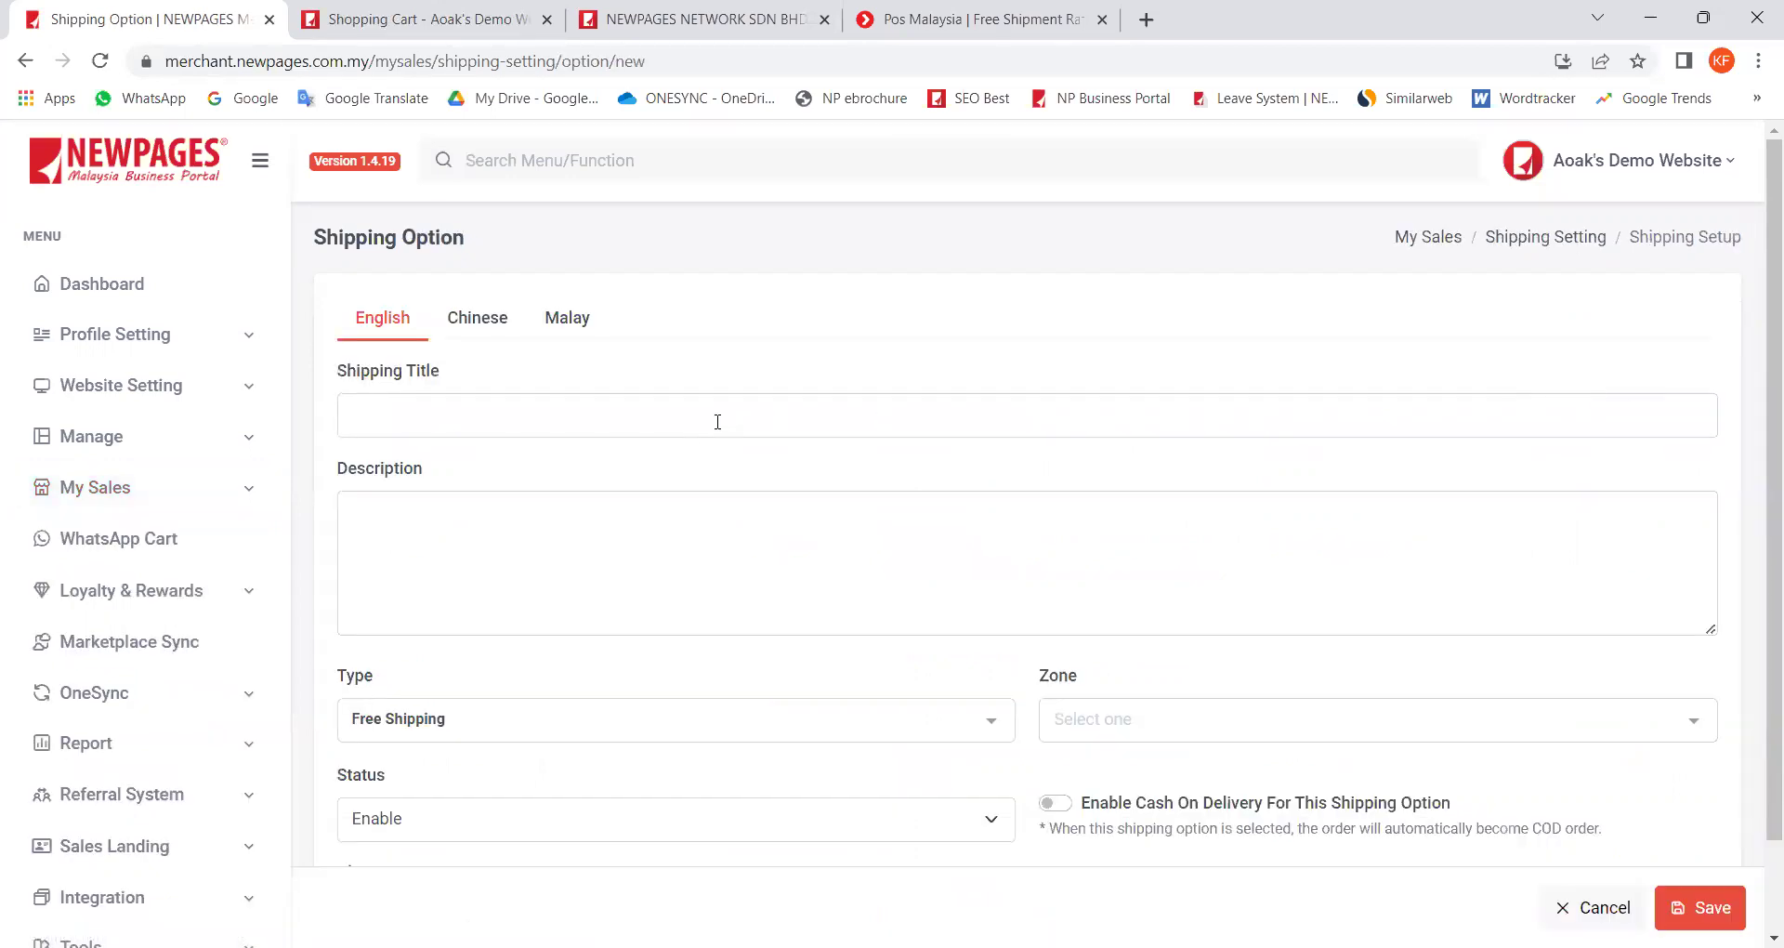
click(628, 423)
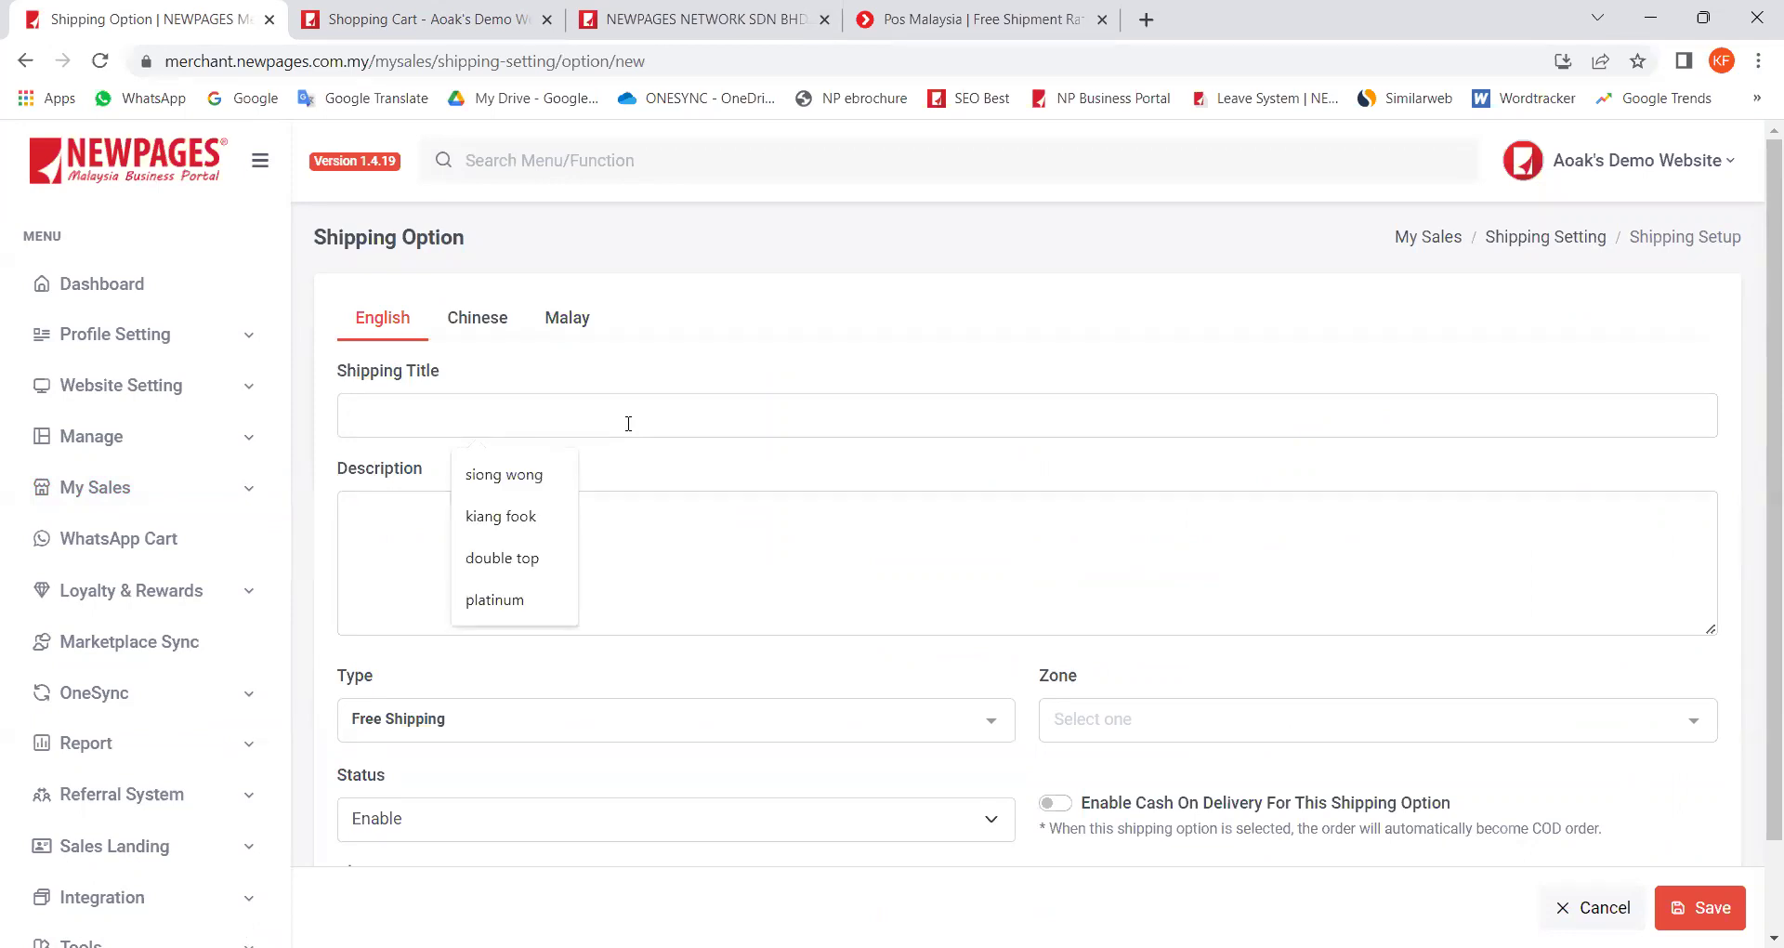
text(P)
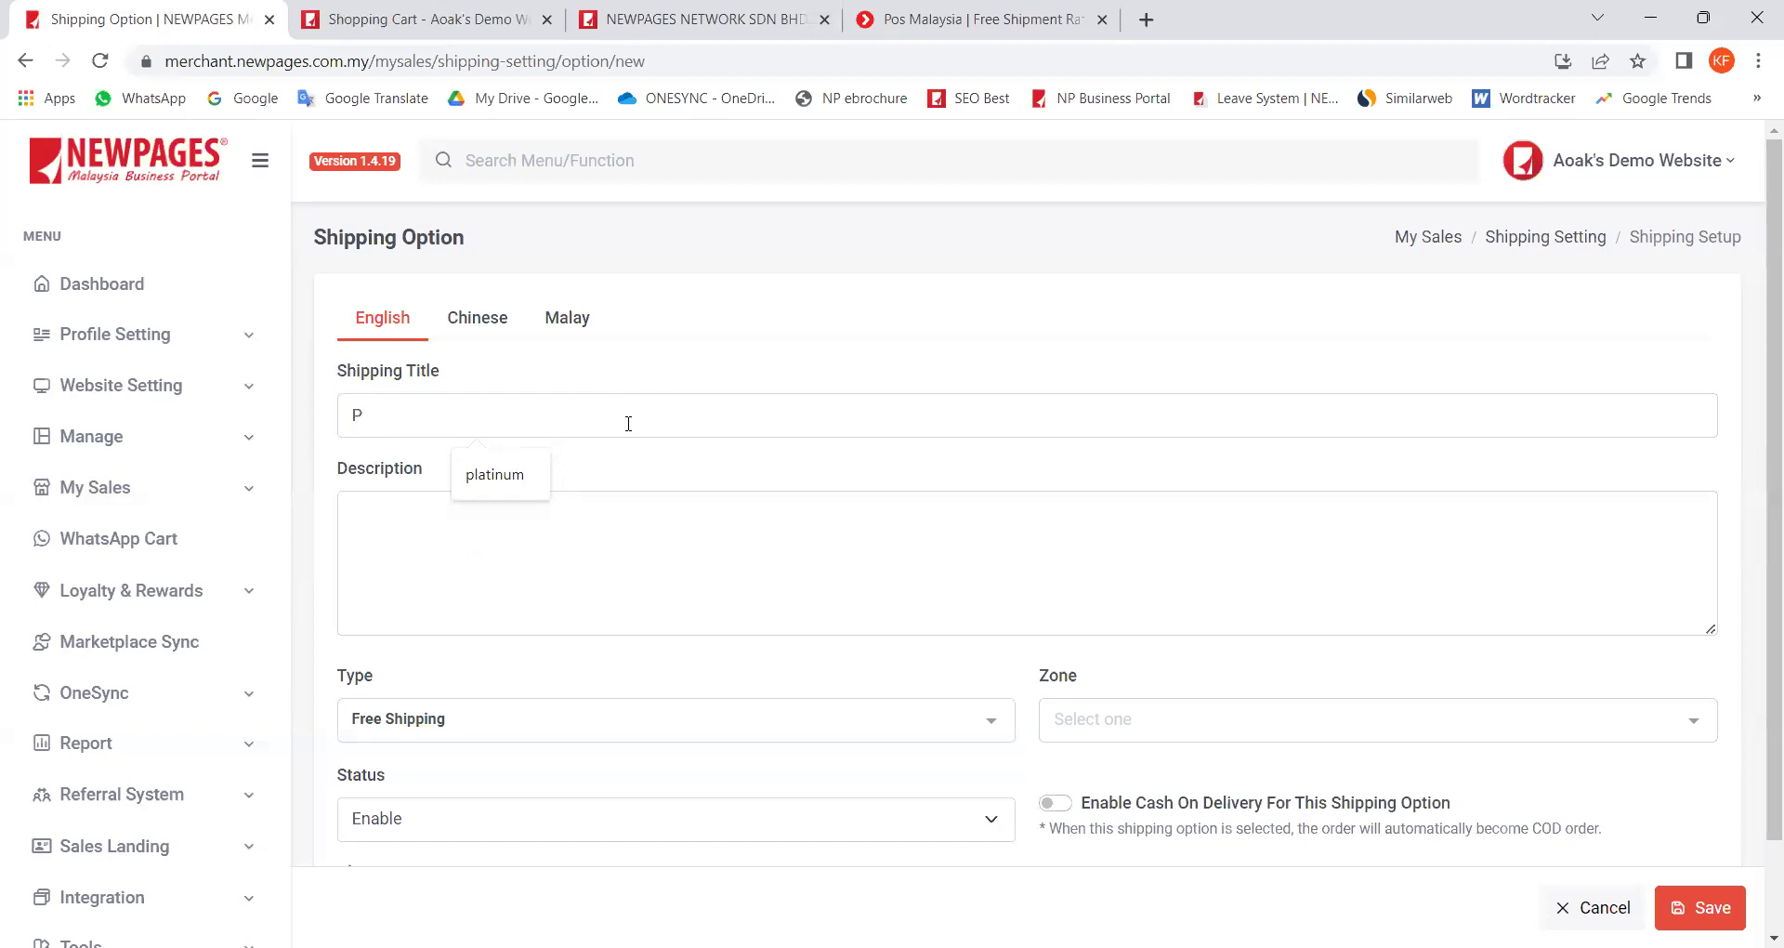
text(e)
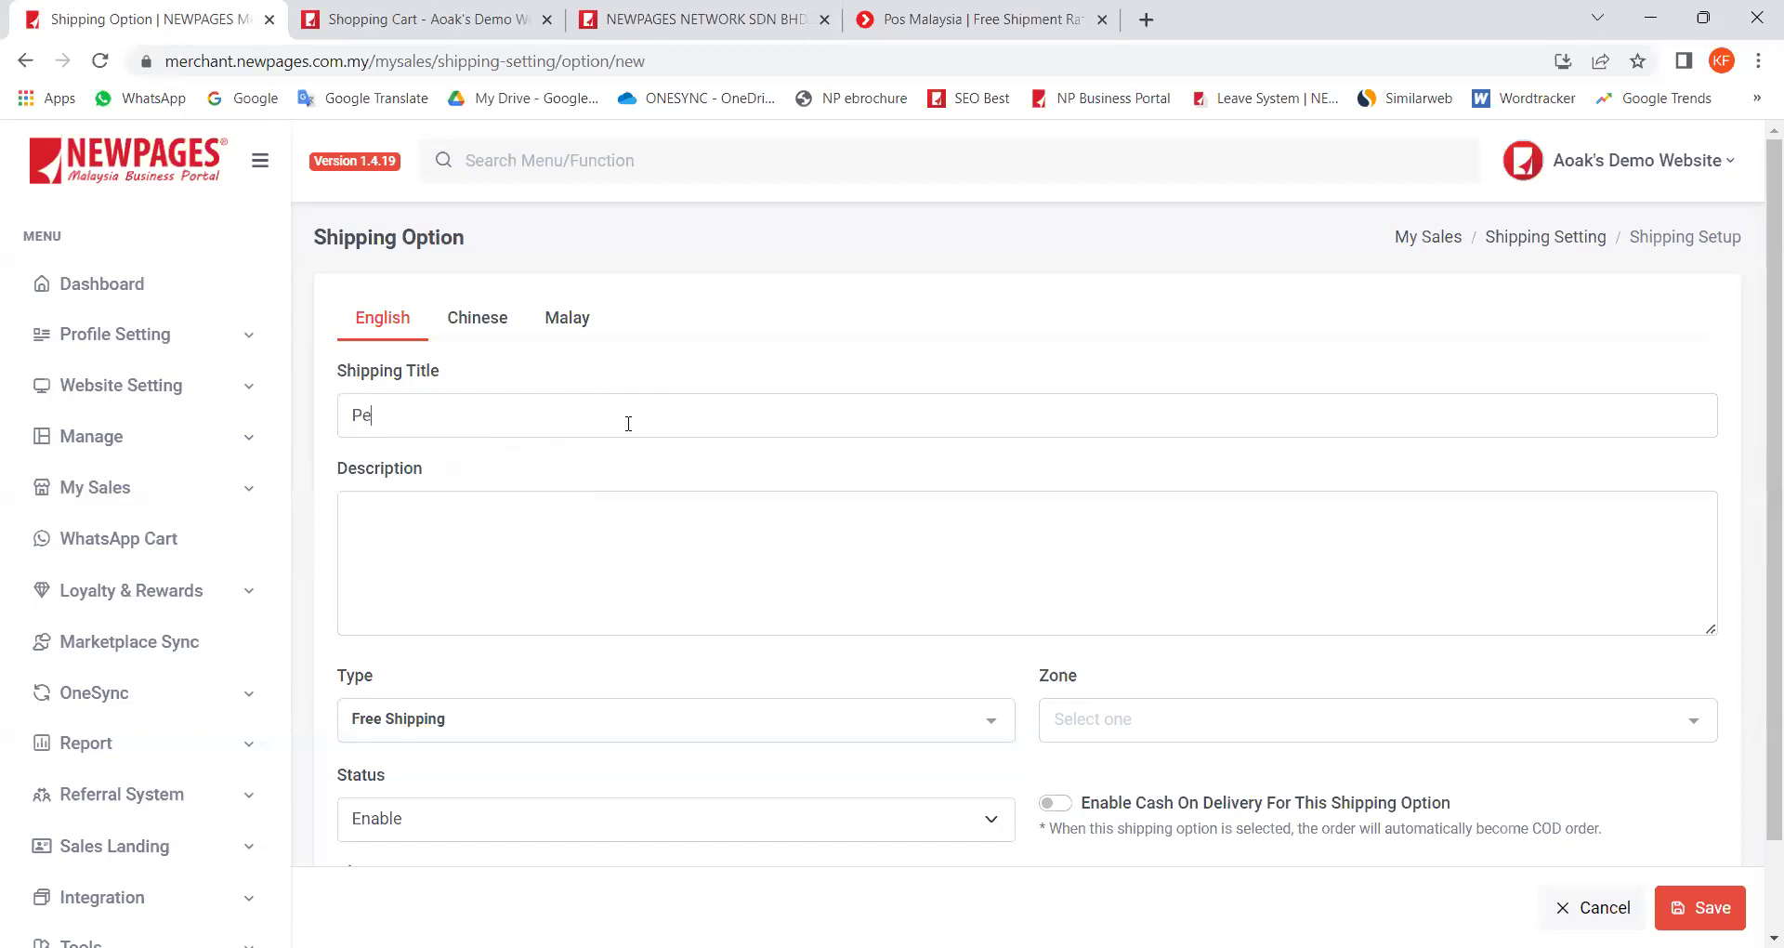
text(ninsular Malaysia)
Step: Try each shipping type: Free Shipping, One Time Charges, Weight Base, Per Item and Quote
click(479, 730)
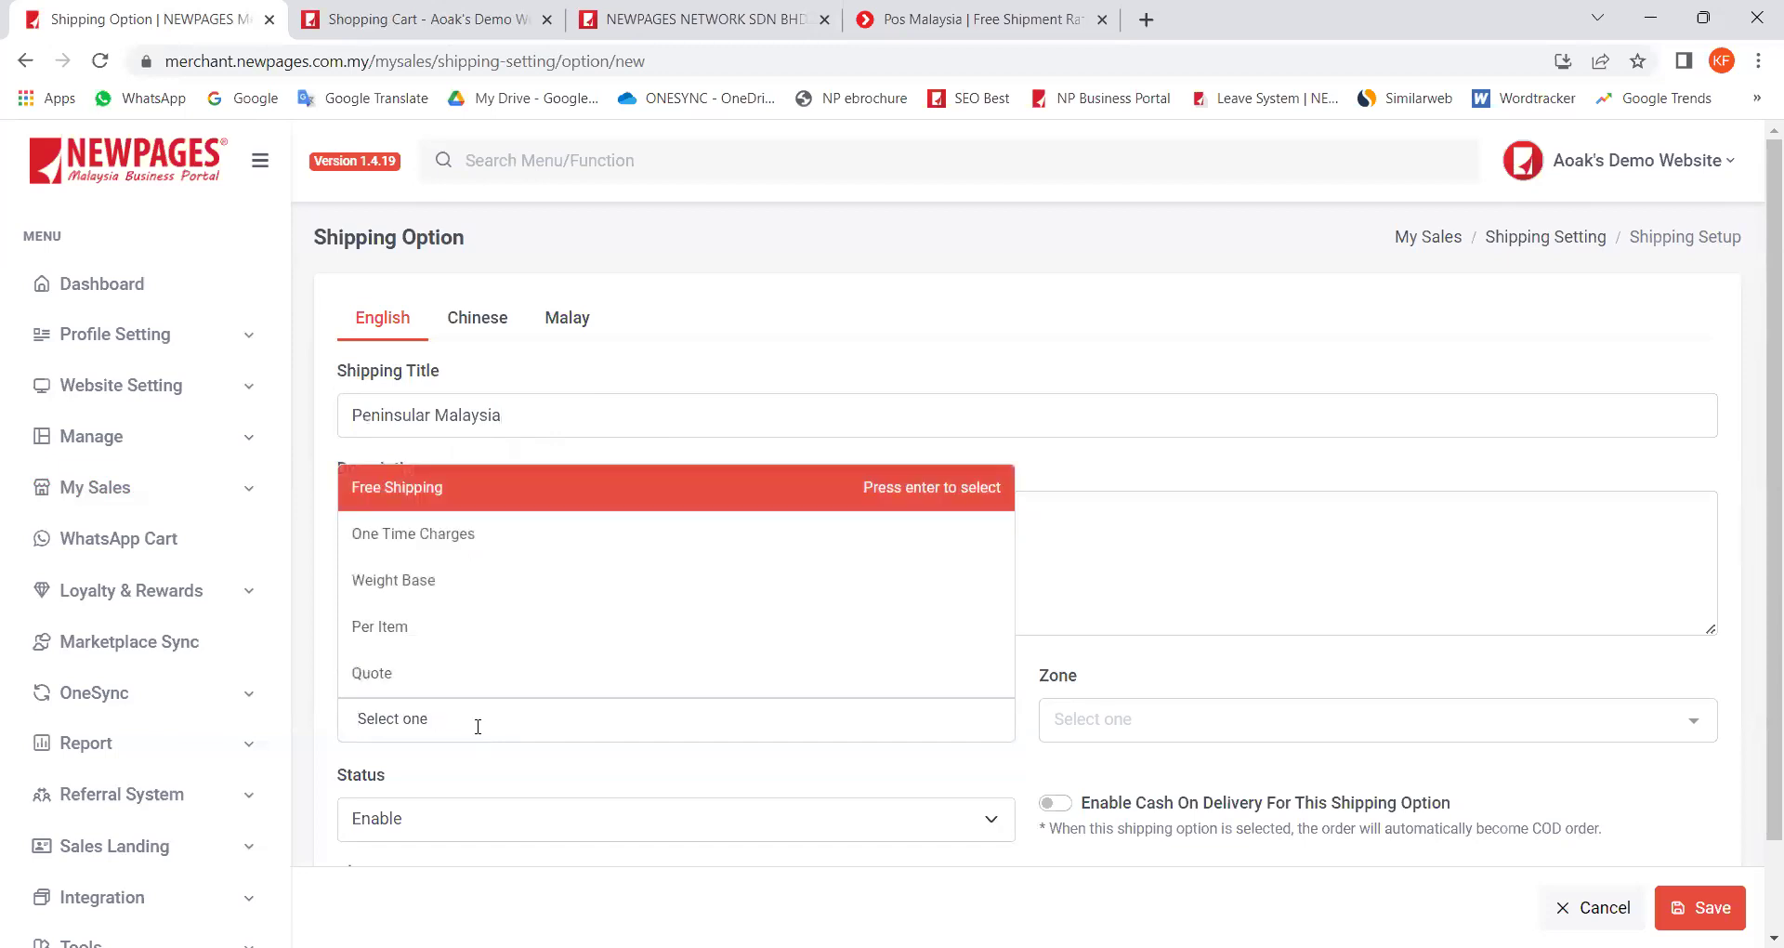
drag(377, 772, 339, 771)
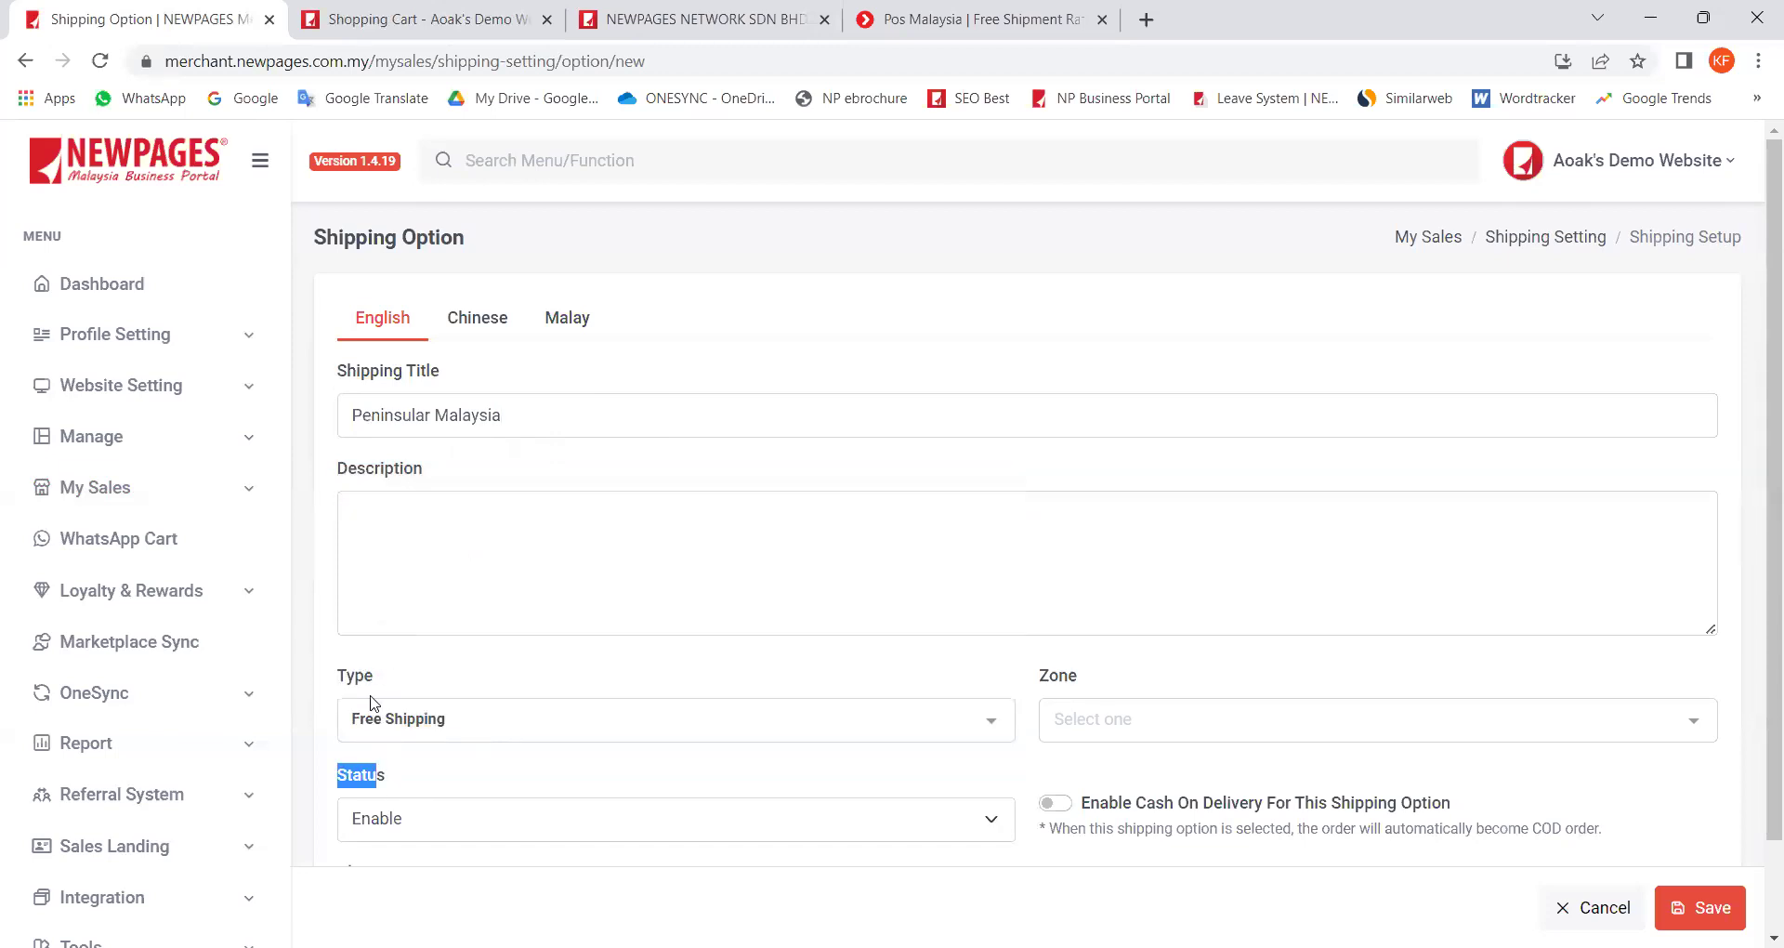
click(397, 714)
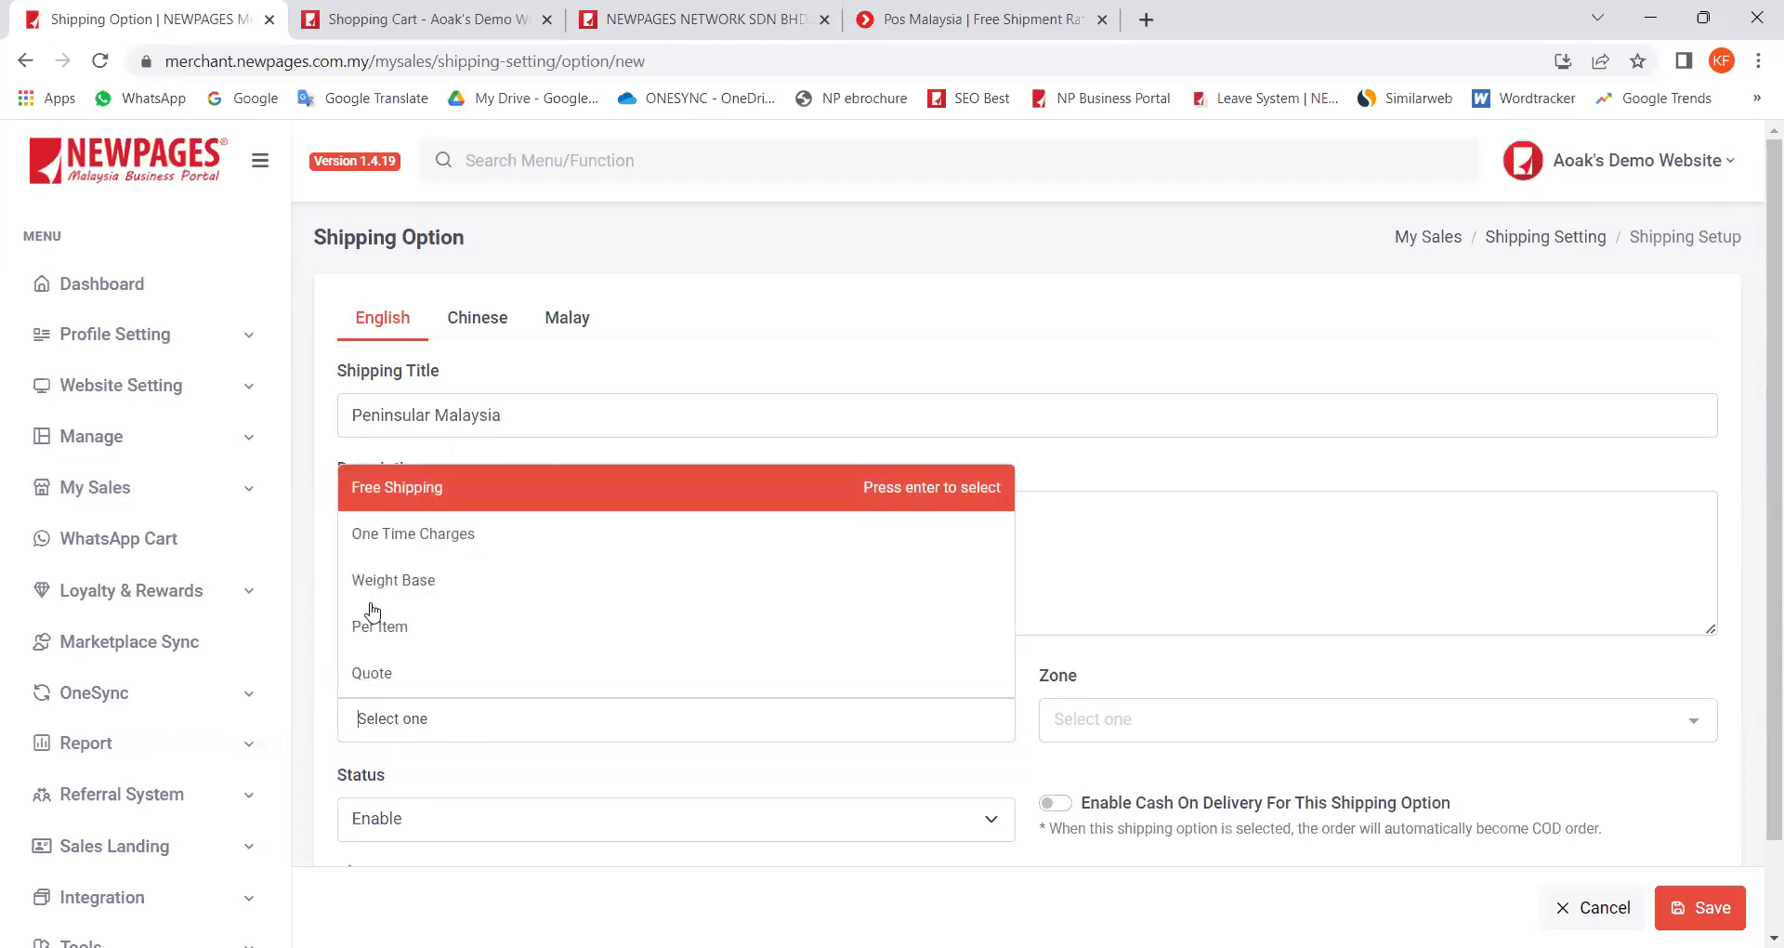
click(395, 505)
click(420, 718)
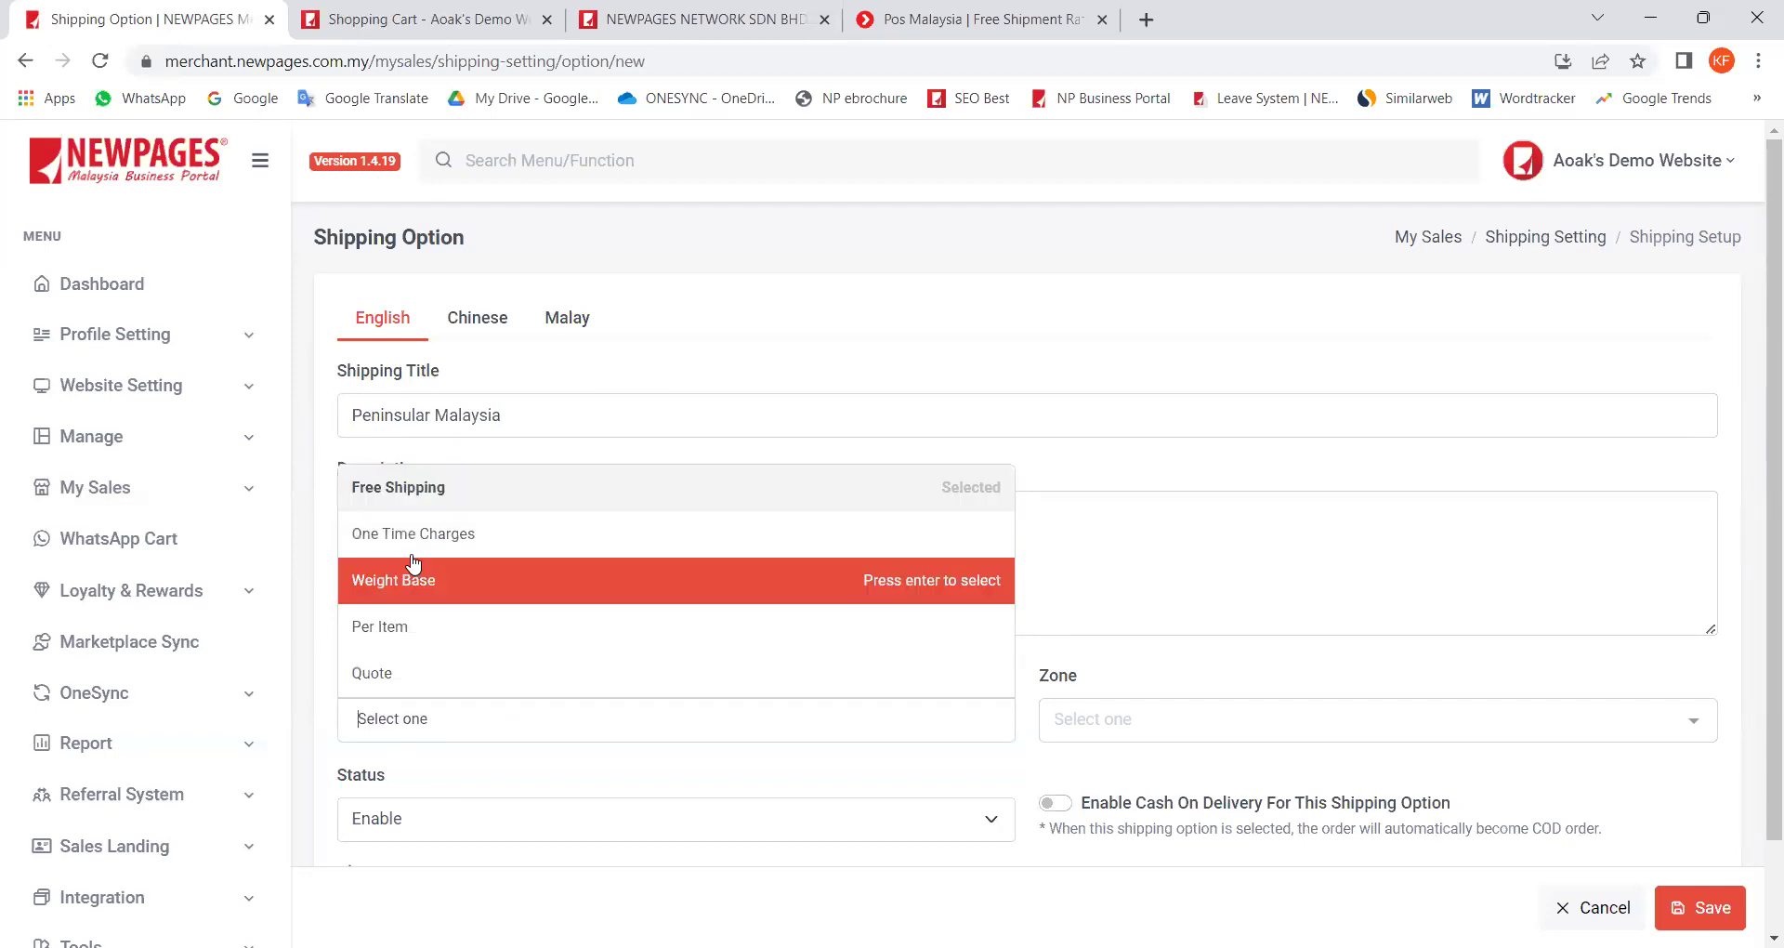
click(416, 555)
click(410, 717)
click(417, 602)
click(402, 644)
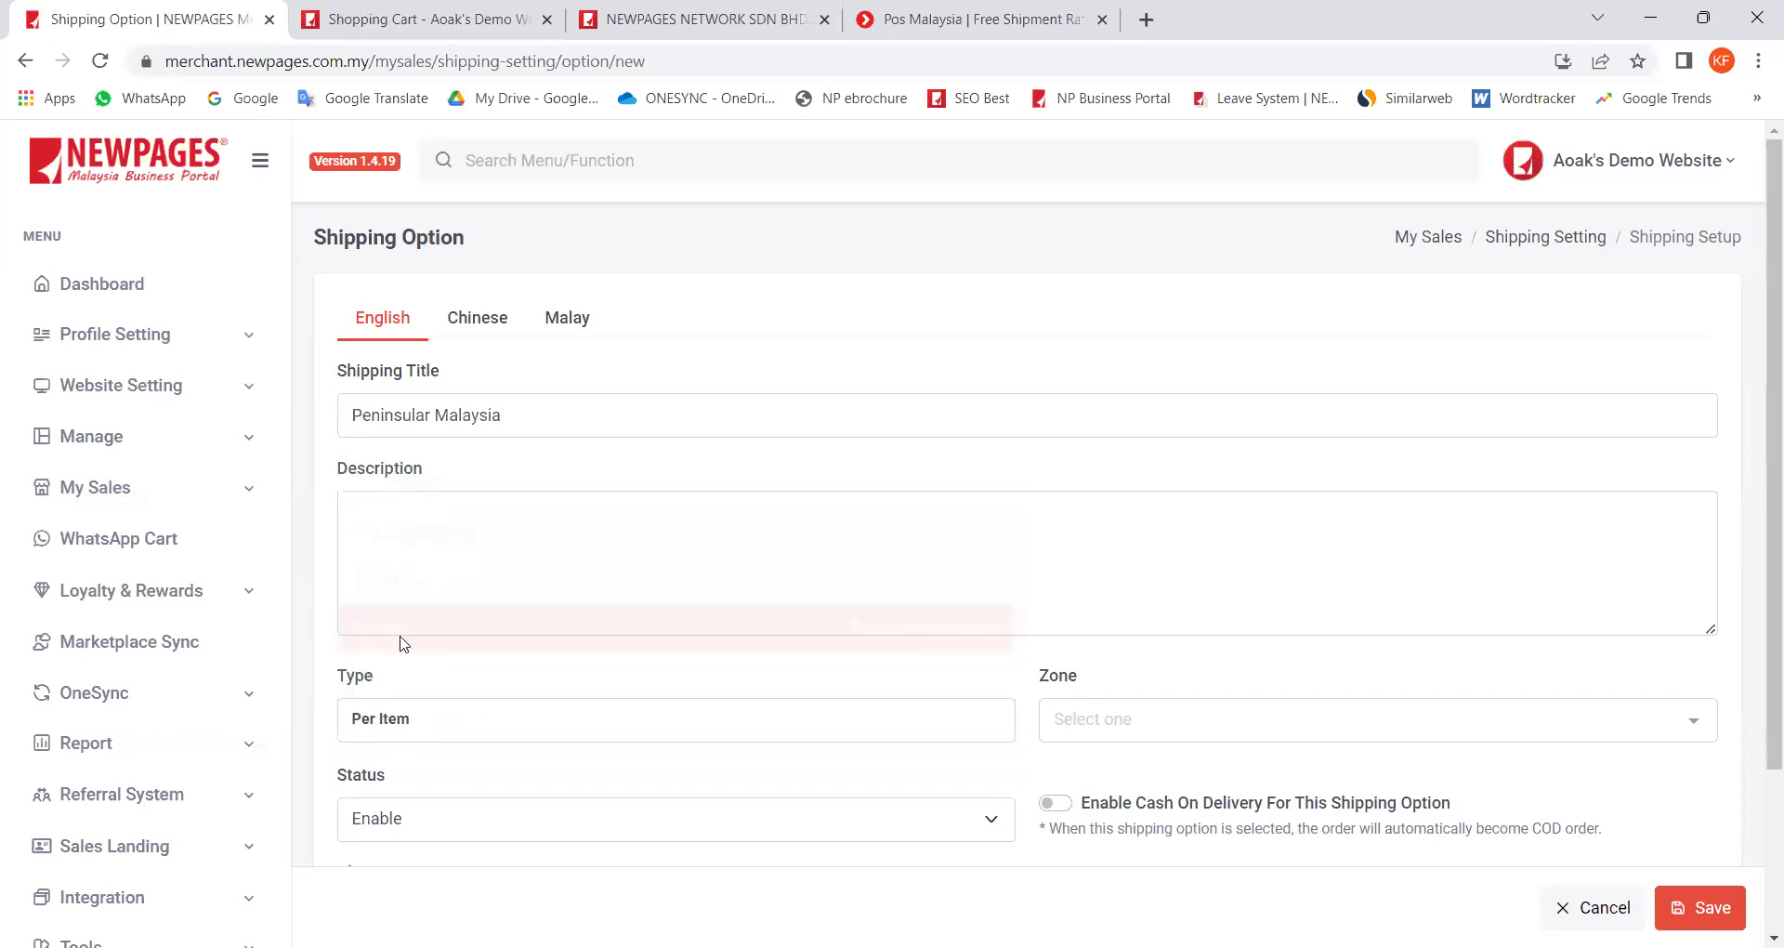
click(406, 718)
click(390, 678)
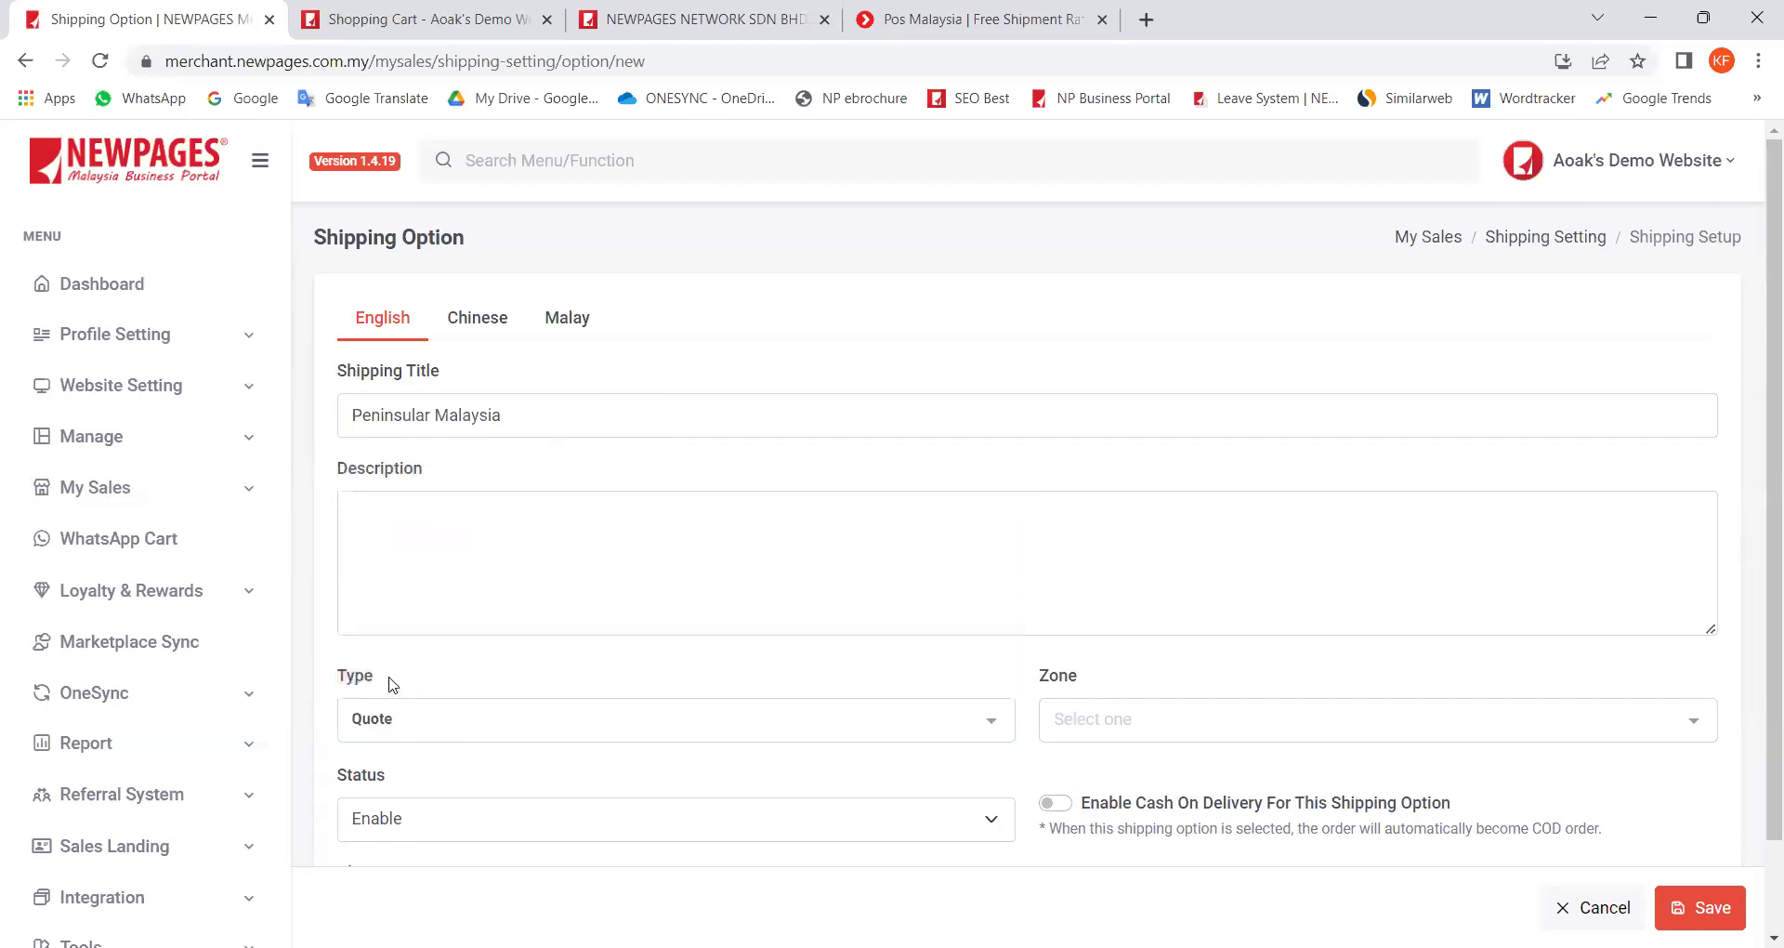
click(415, 714)
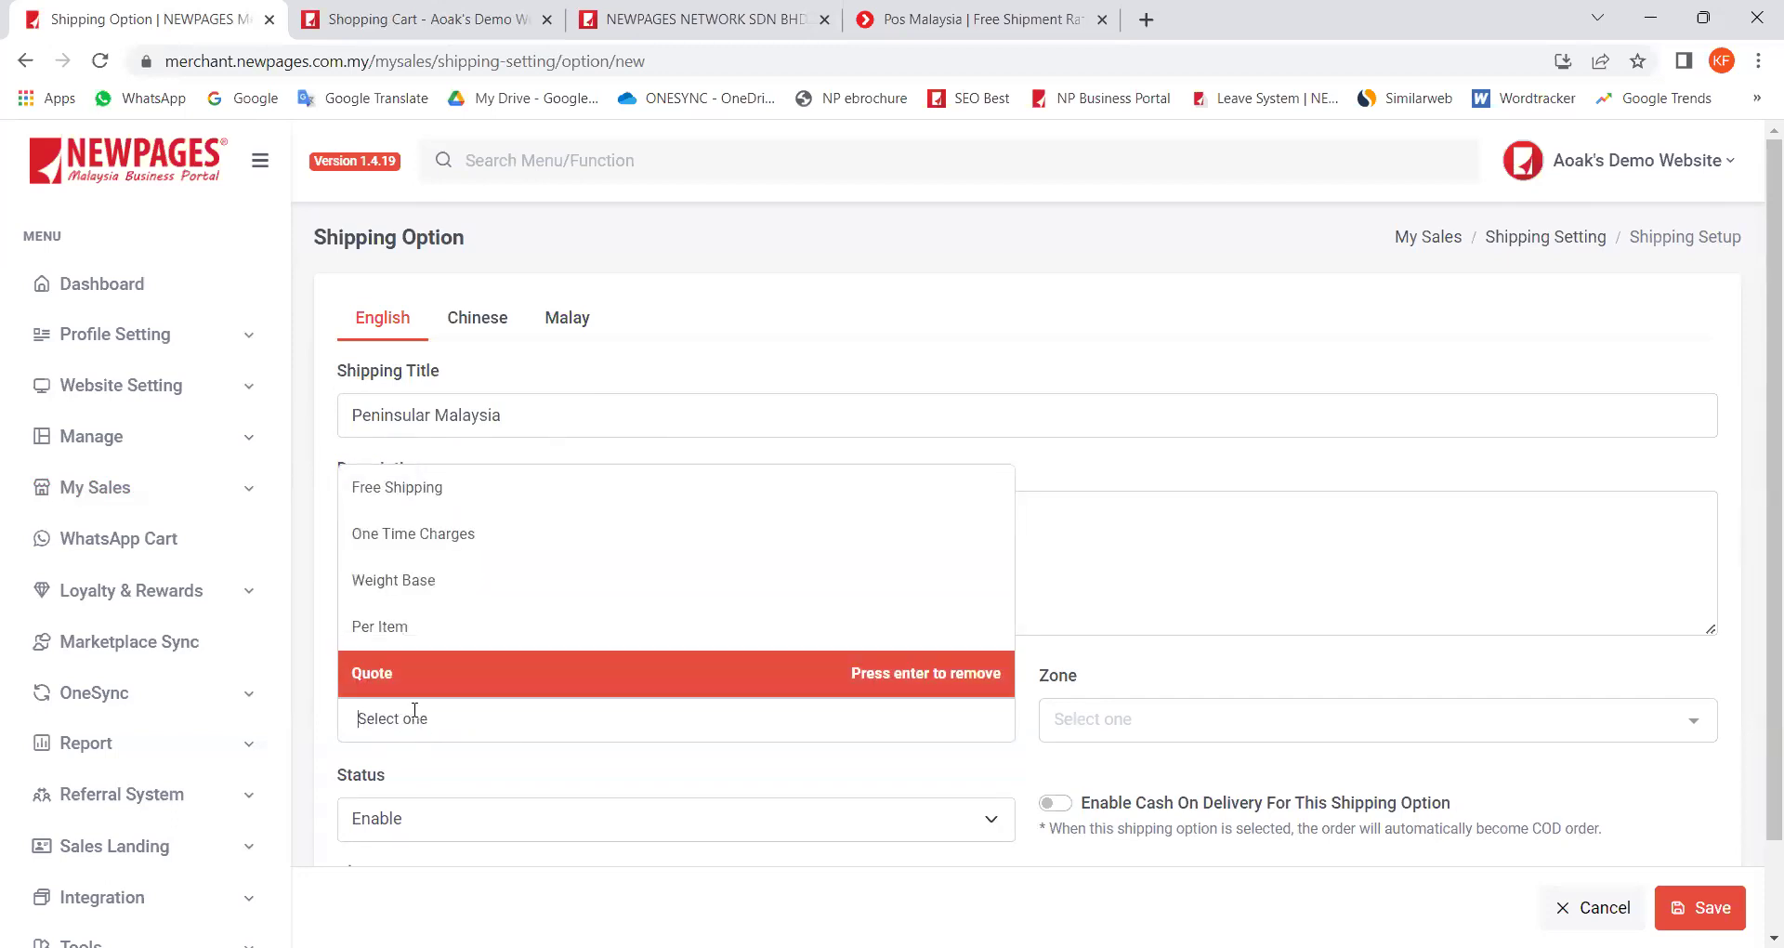
click(417, 496)
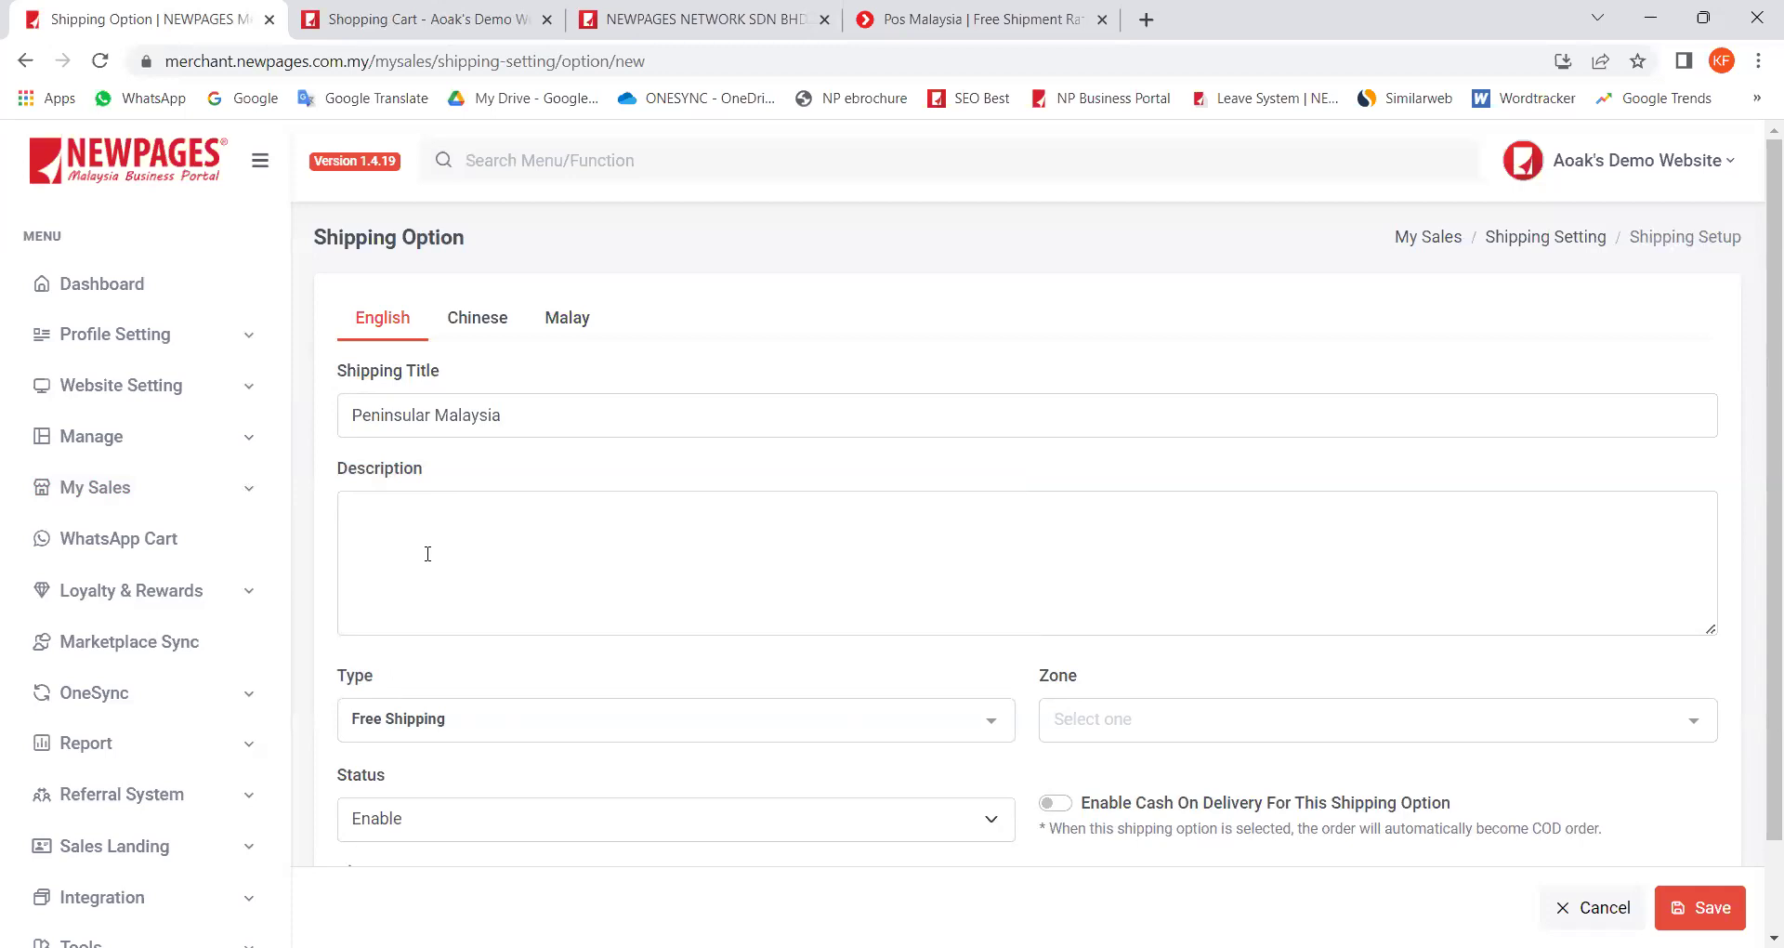
Step: Set the shipping type to One Time Charges and the zone to All Zone
click(482, 735)
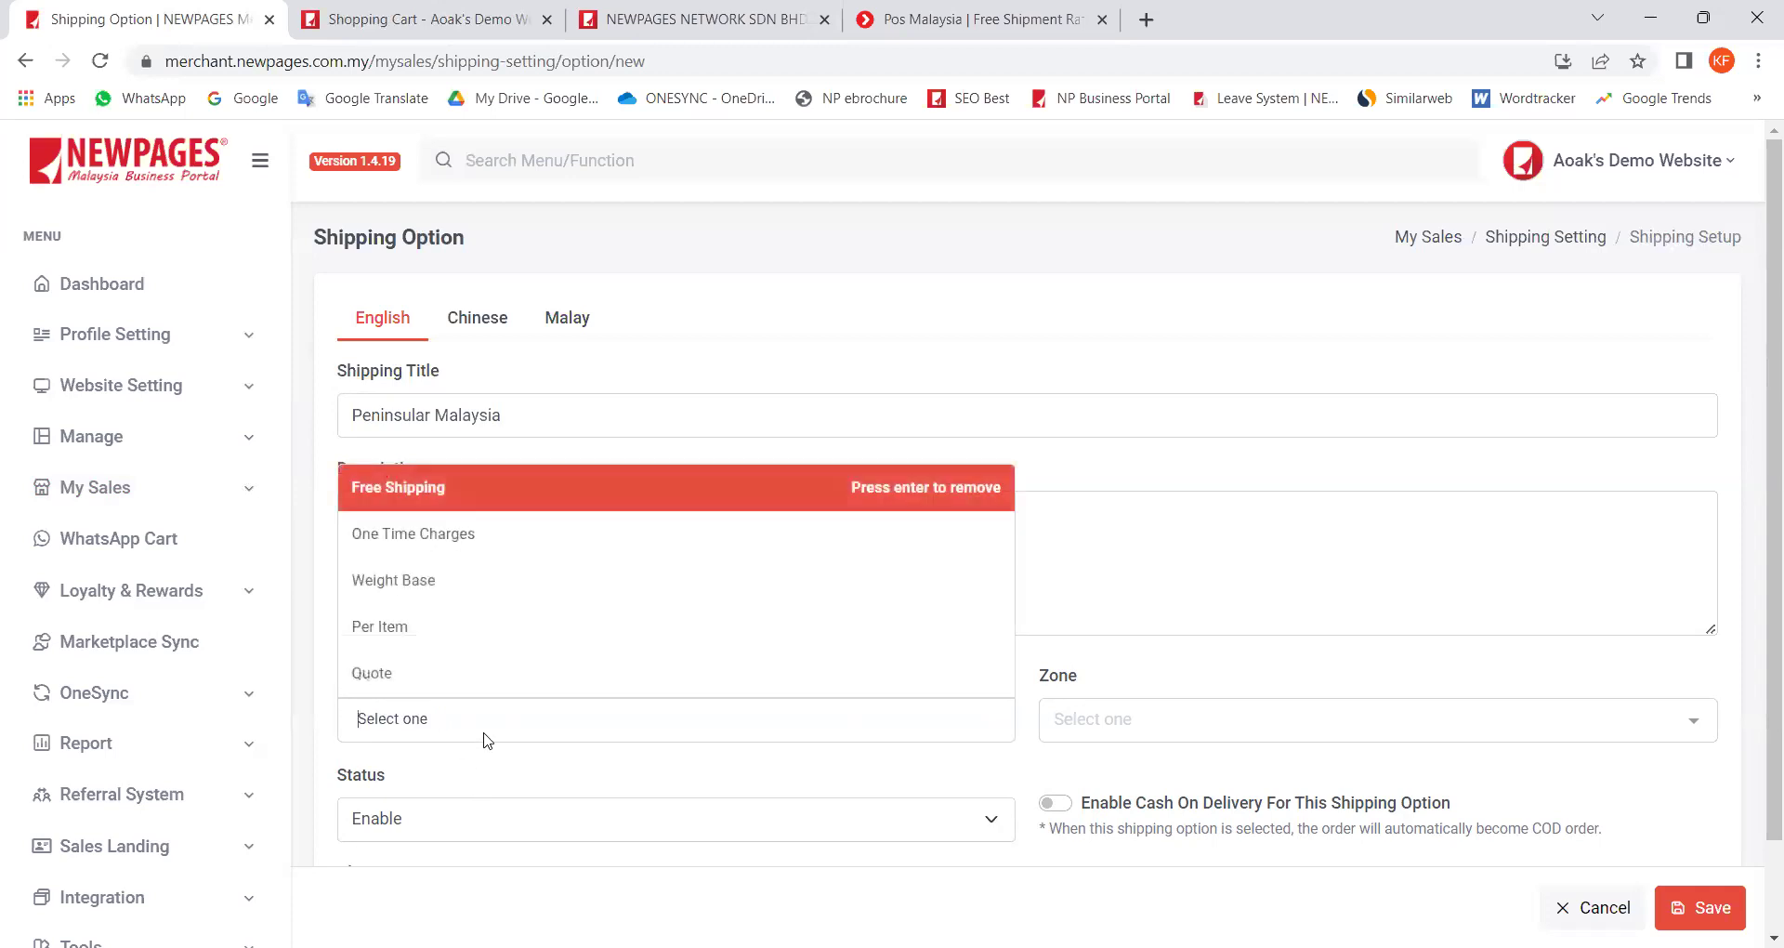
click(437, 550)
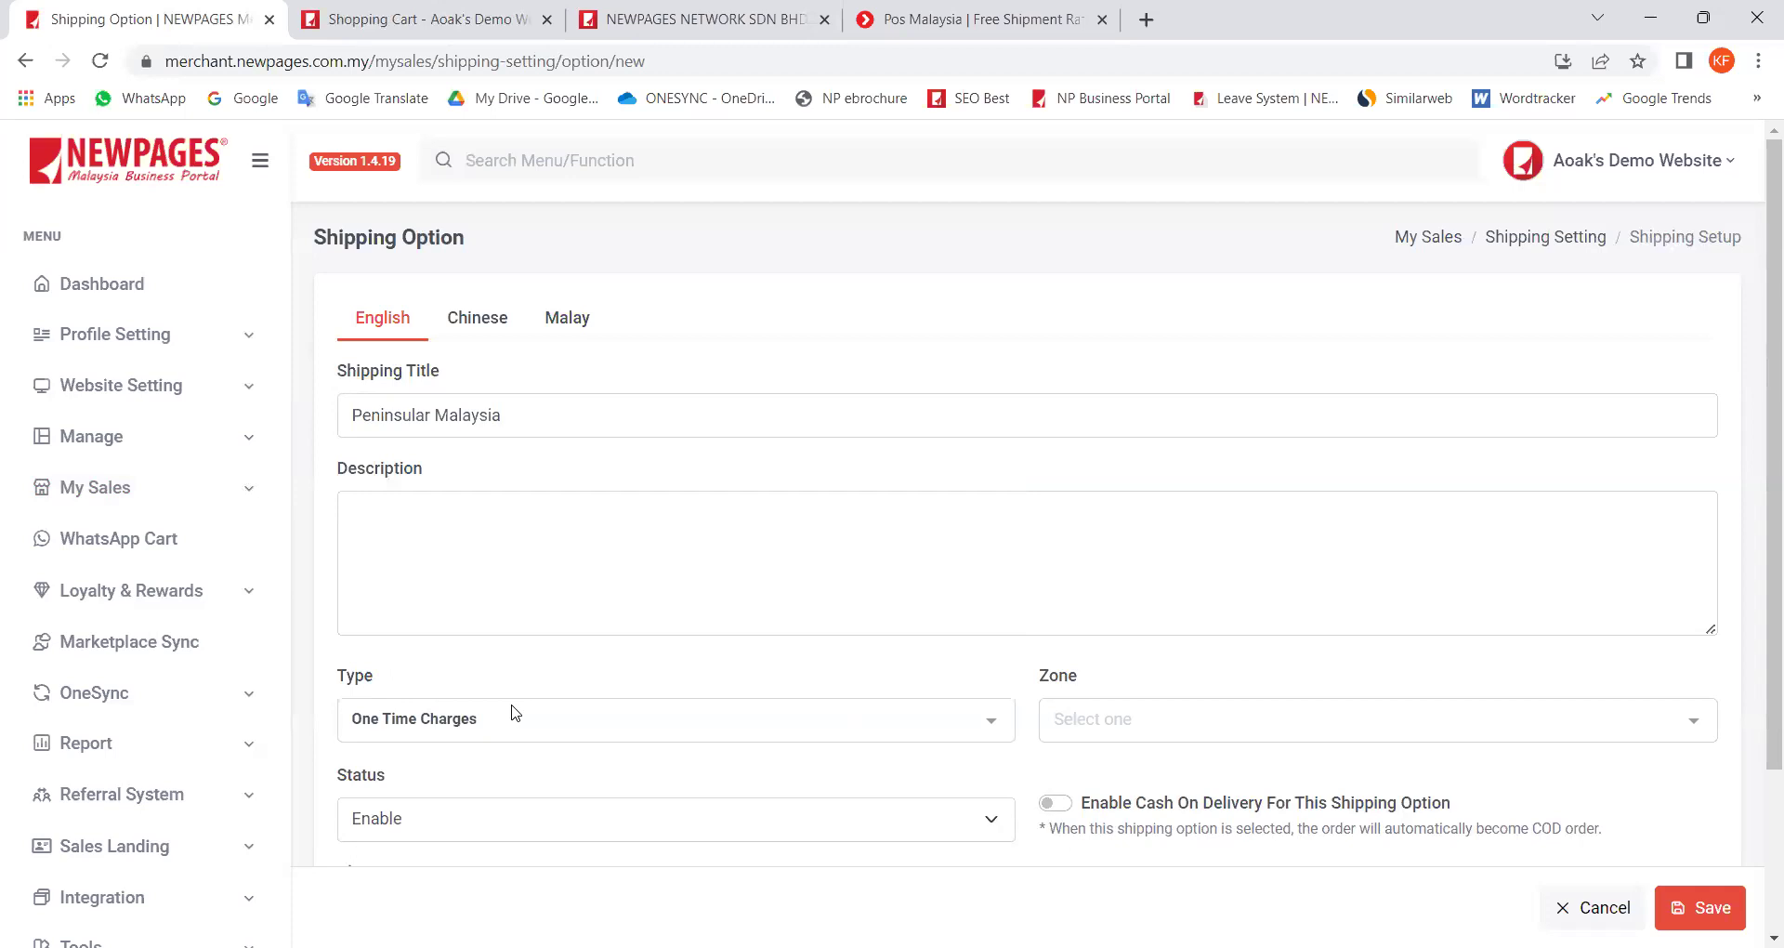
click(1336, 724)
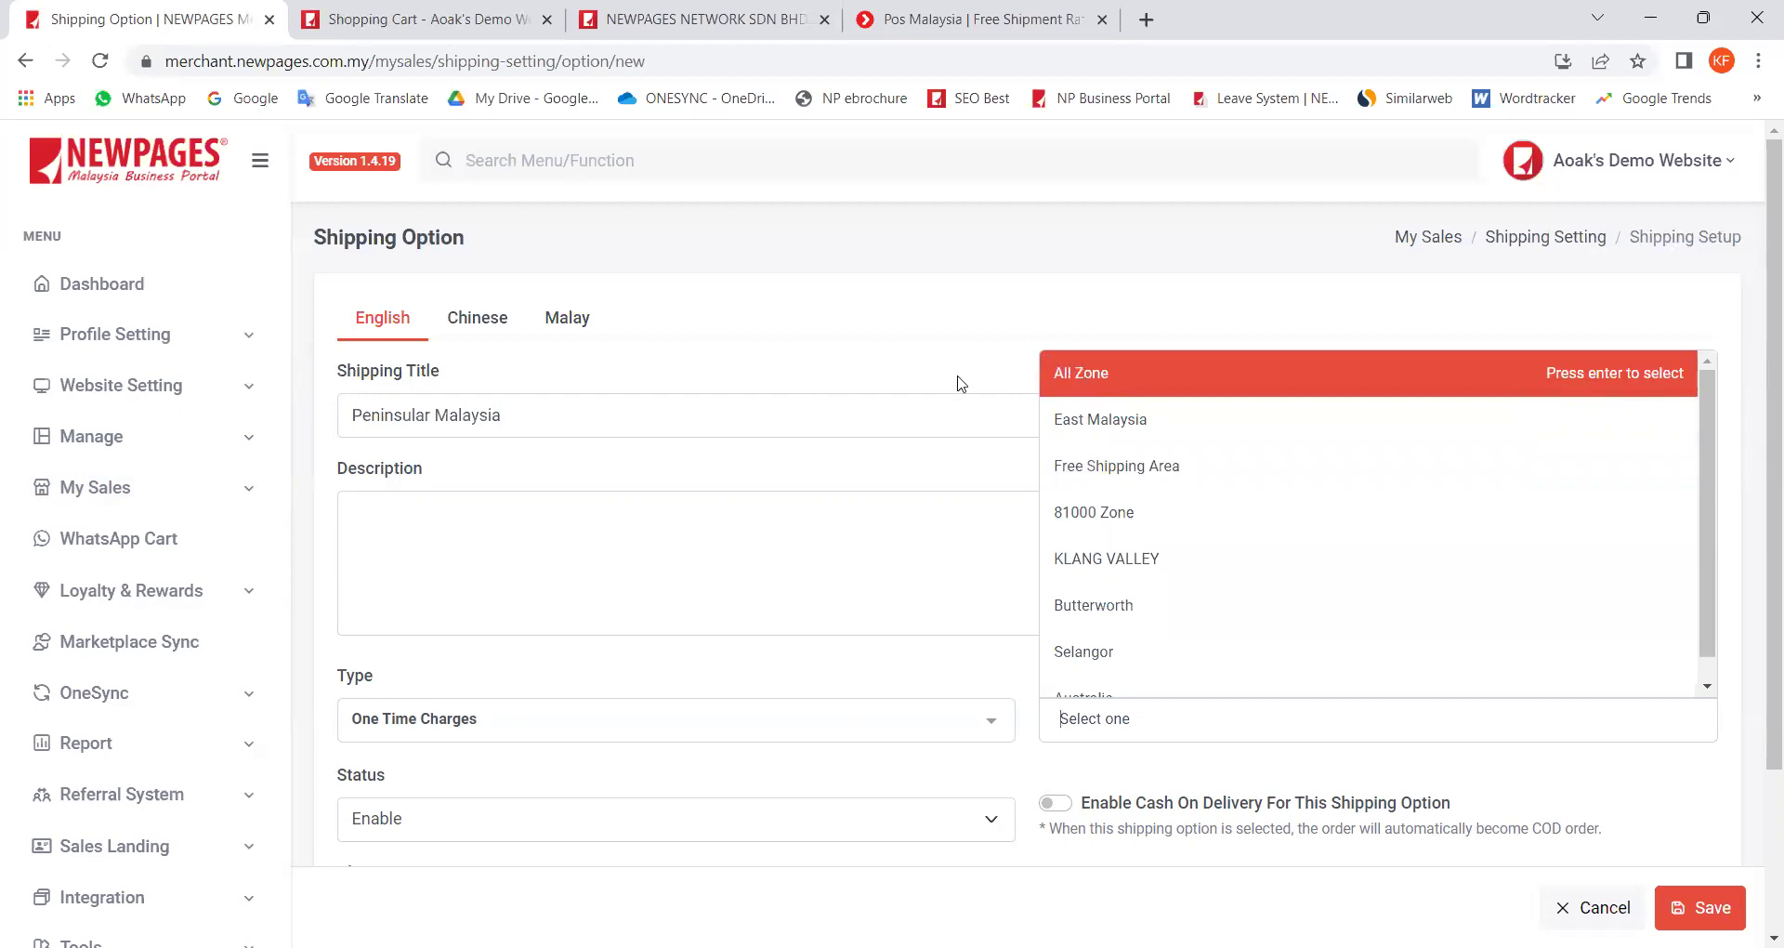
click(1083, 376)
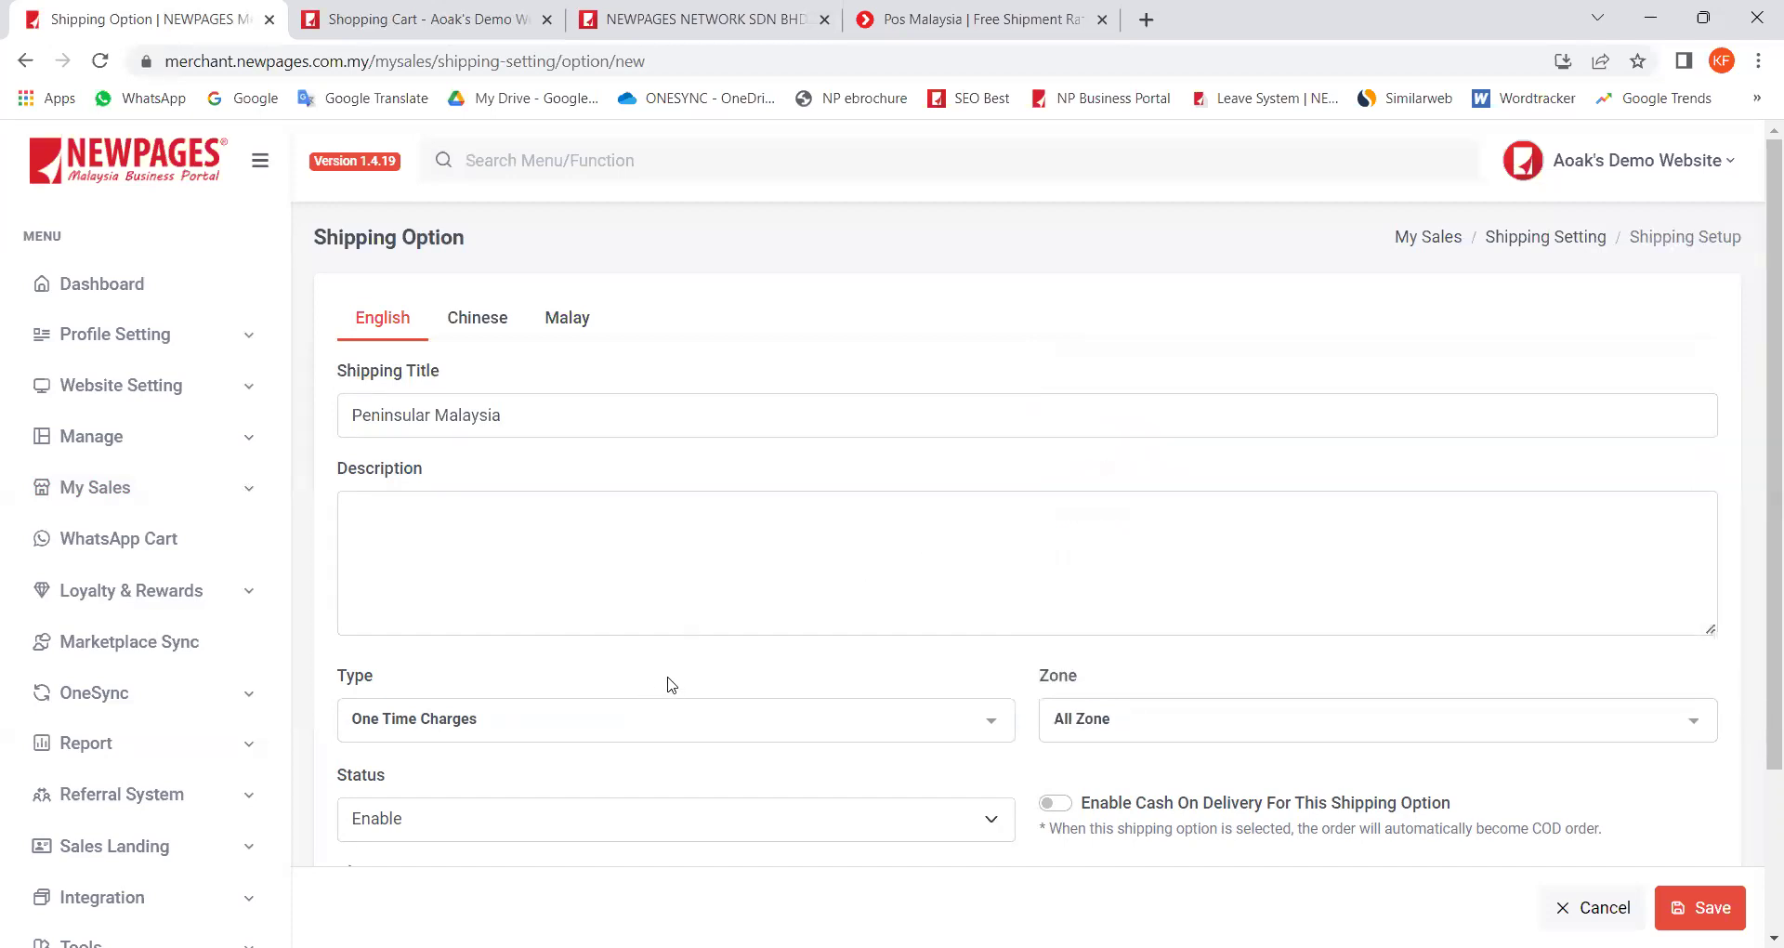
Step: Read the Cash On Delivery note, then enter MYR 5 as the Each Order charge
scroll(669, 683, down, 1)
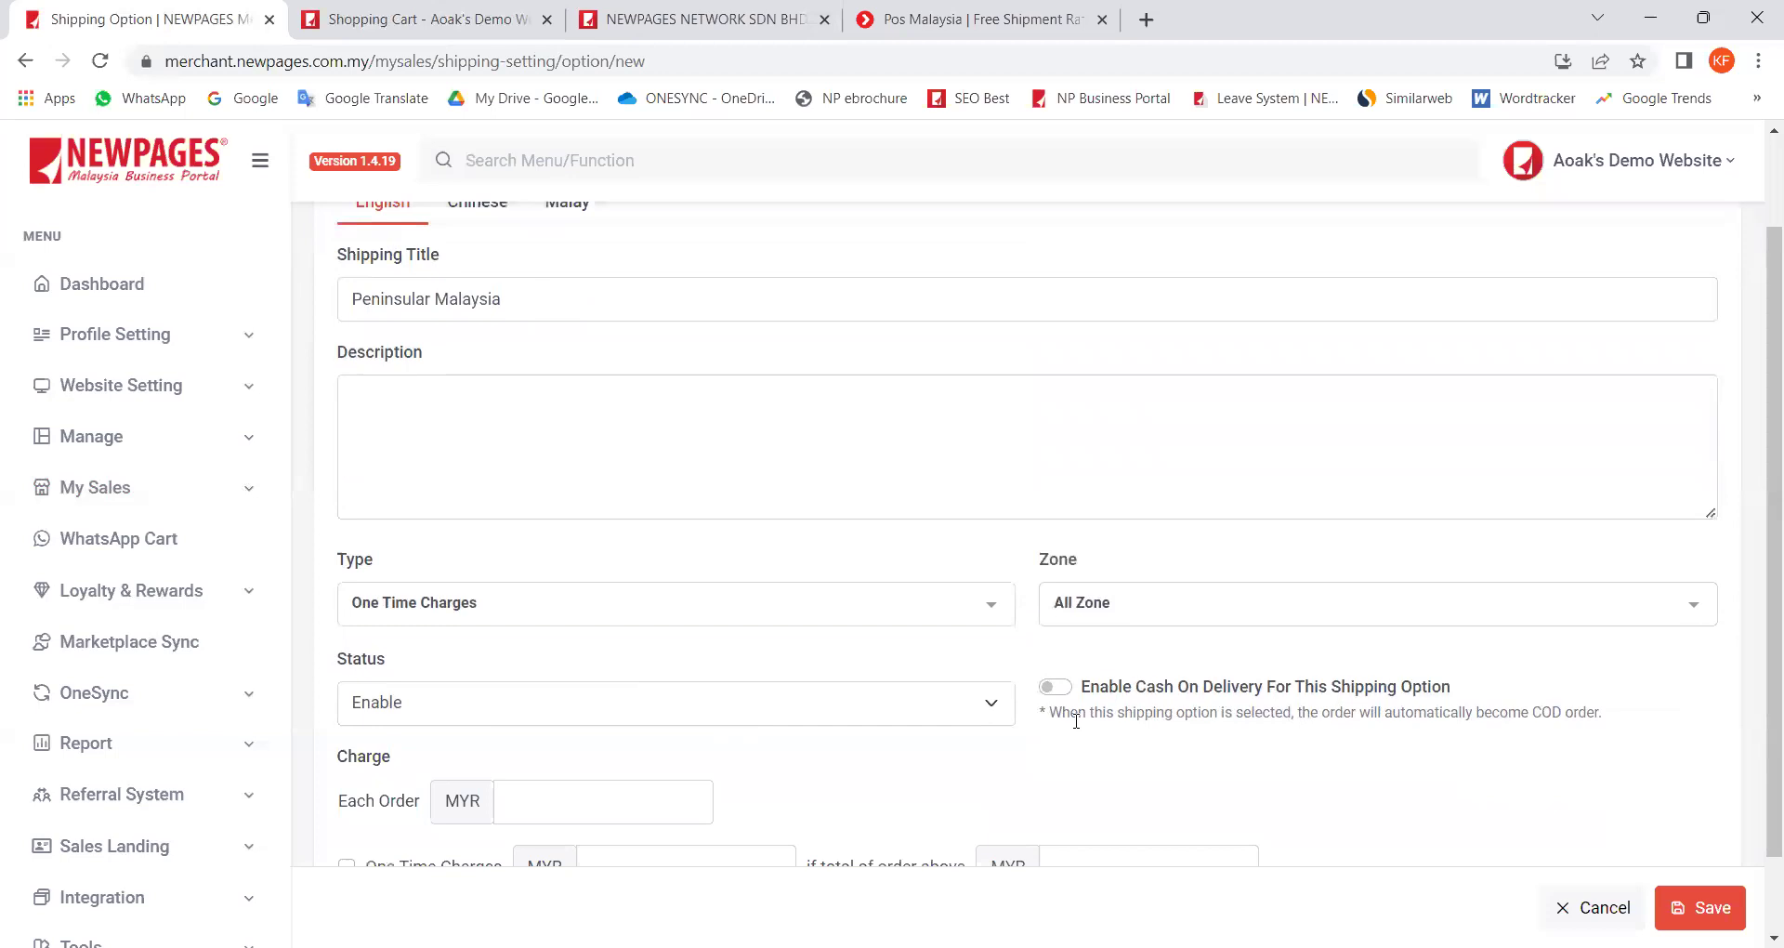
drag(1100, 690, 1285, 730)
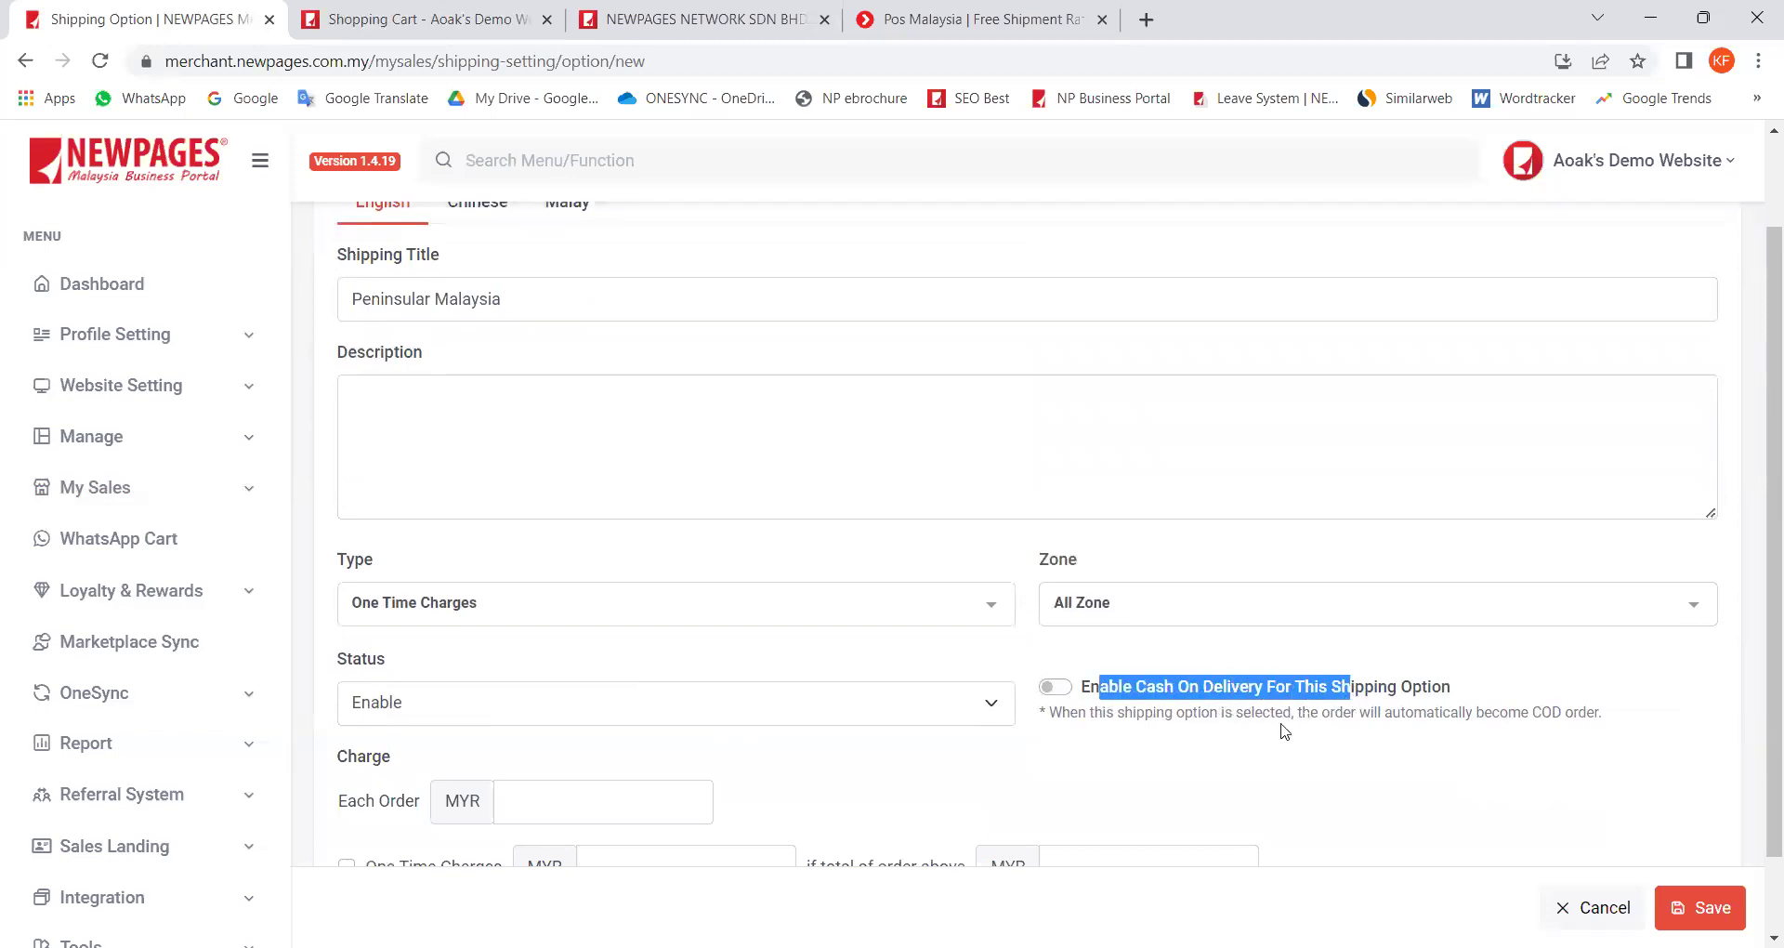
click(1259, 719)
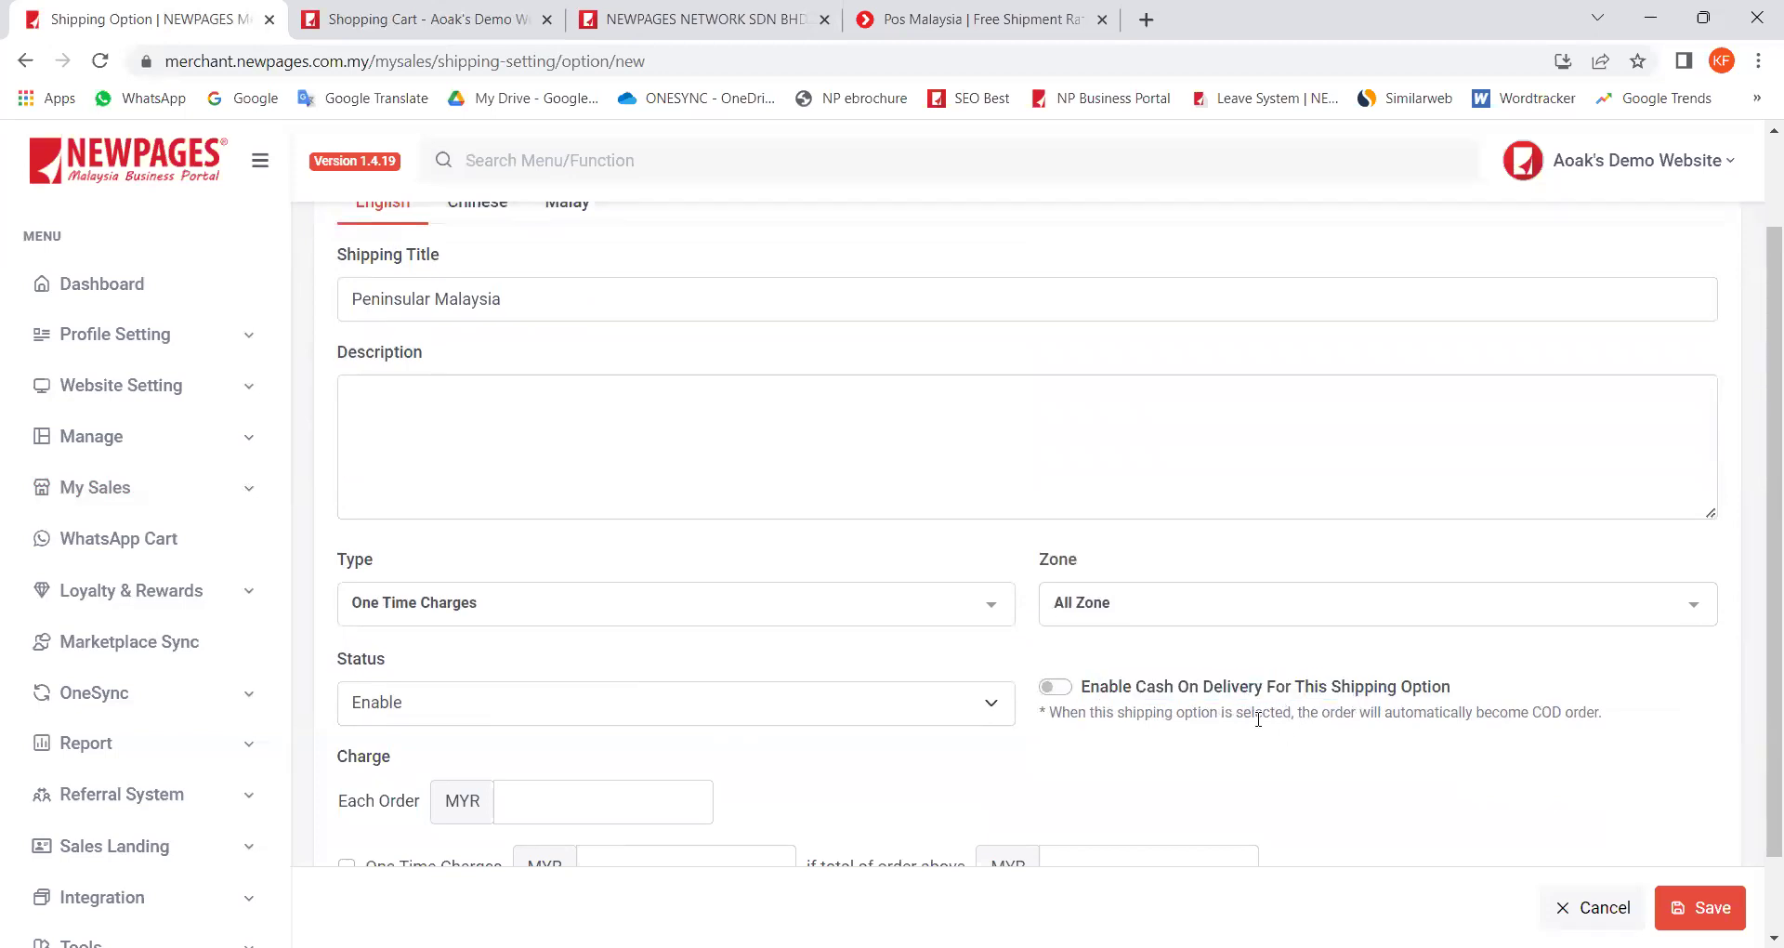
drag(1136, 688, 1262, 692)
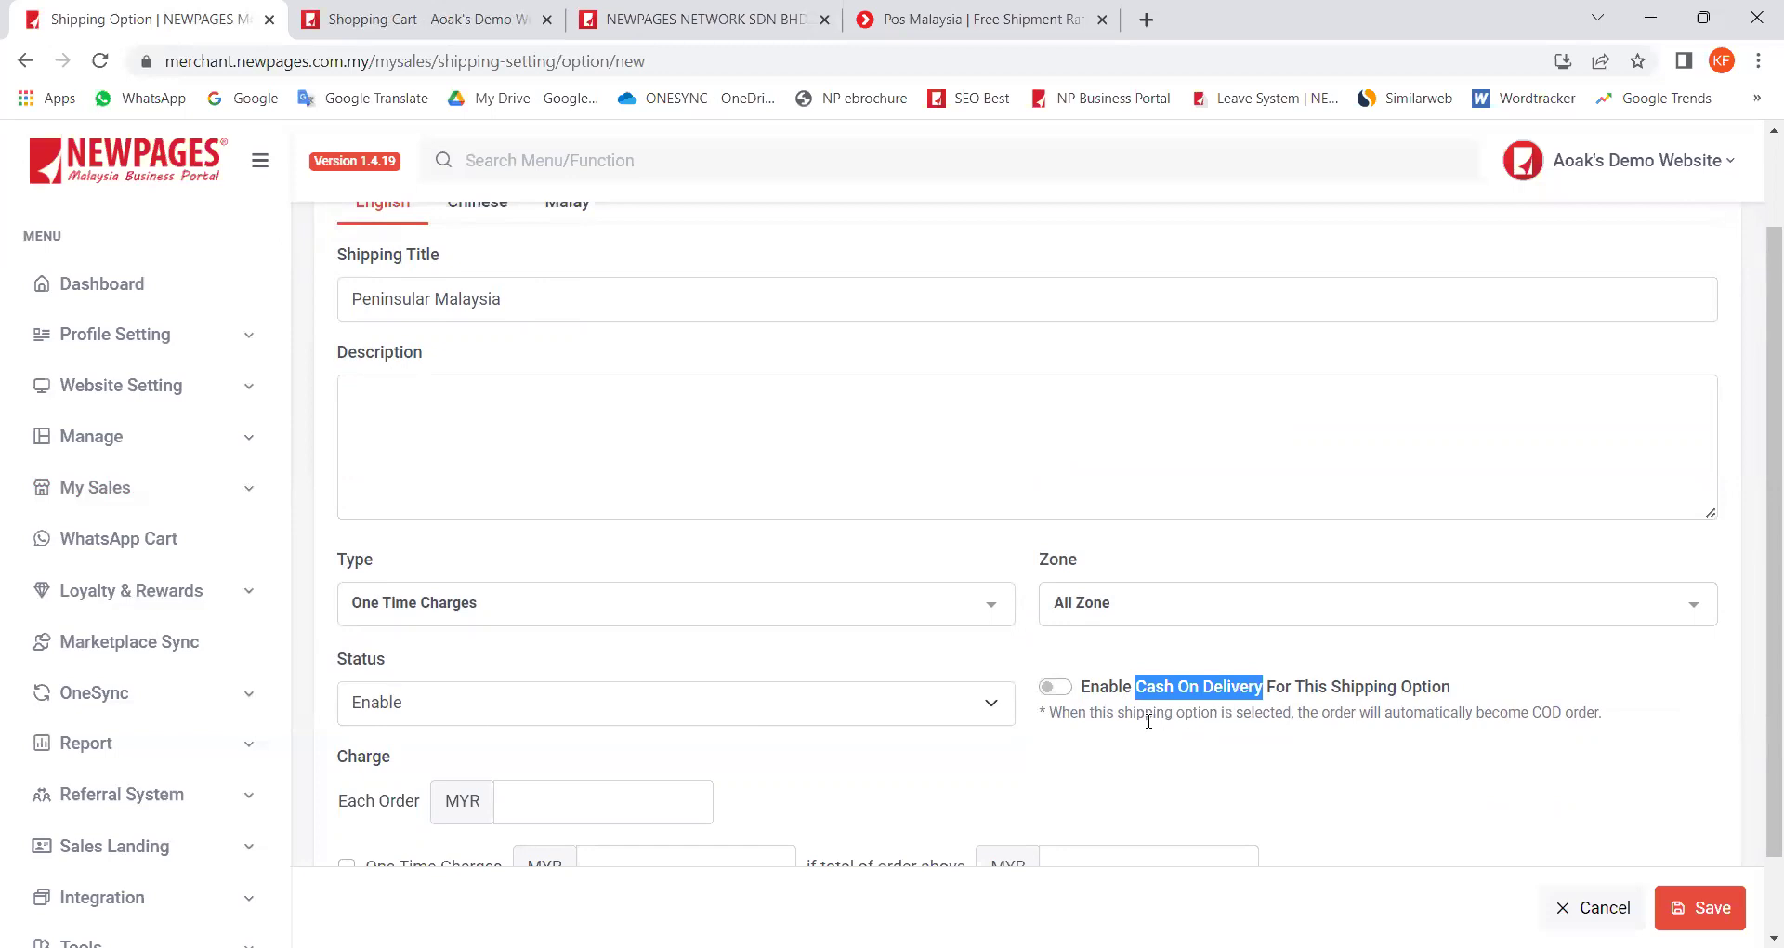
drag(1147, 718, 1264, 717)
scroll(1295, 743, down, 1)
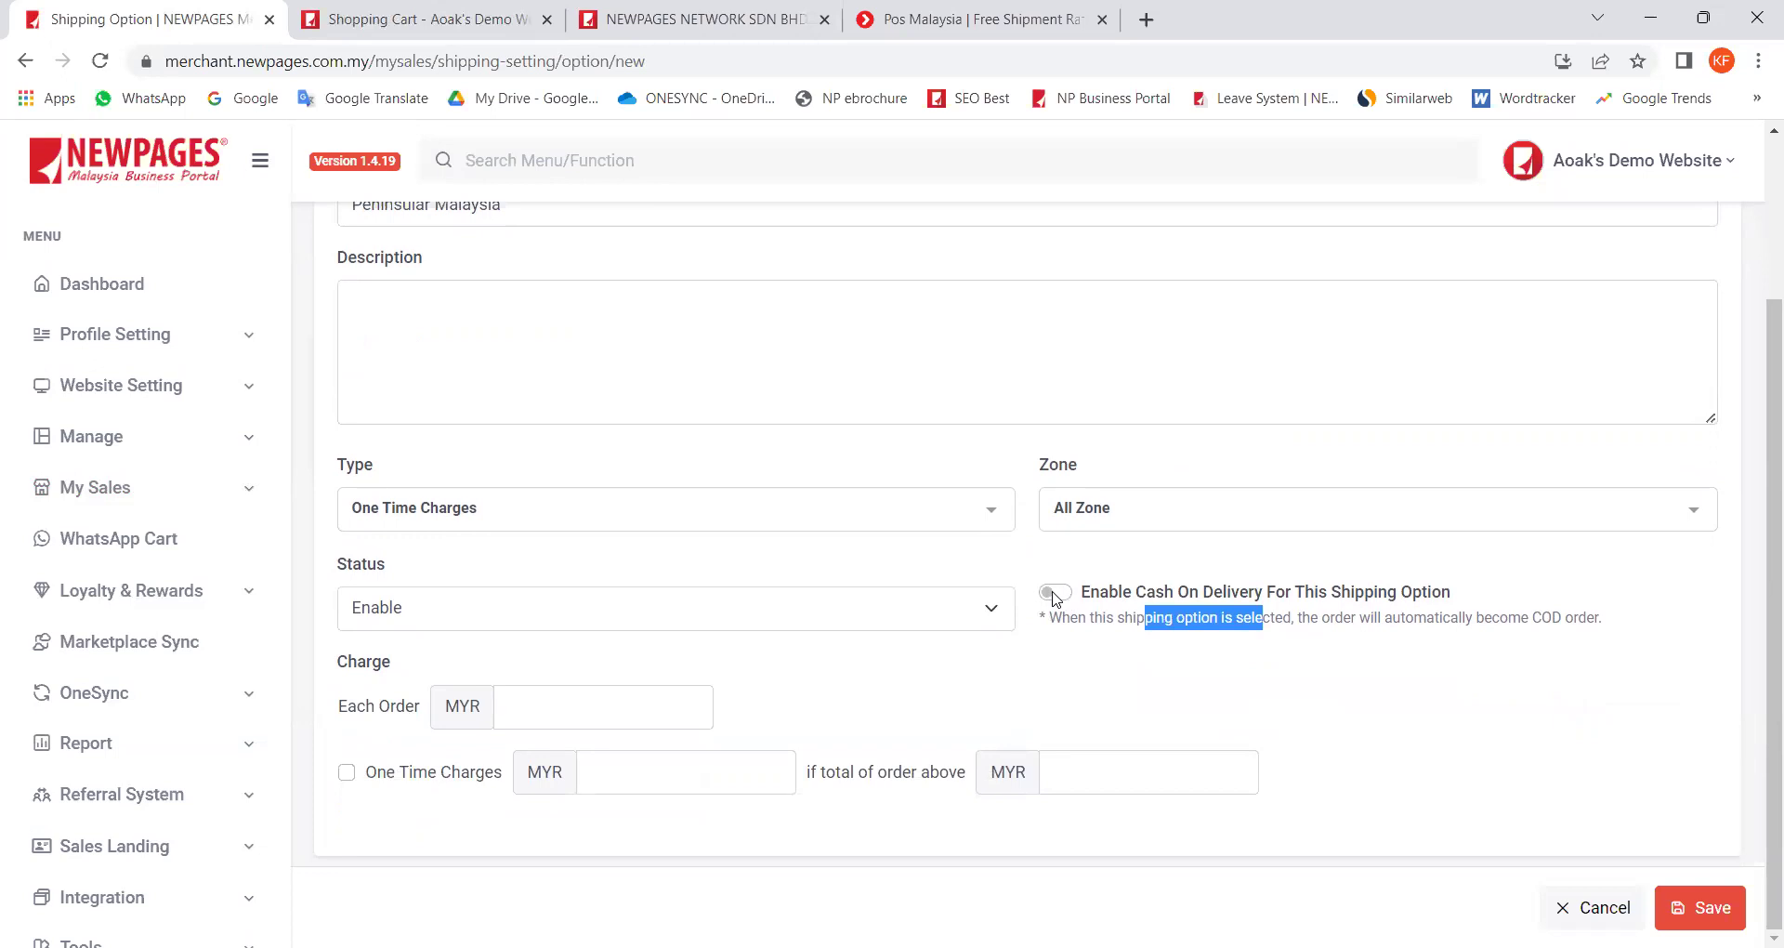
click(918, 669)
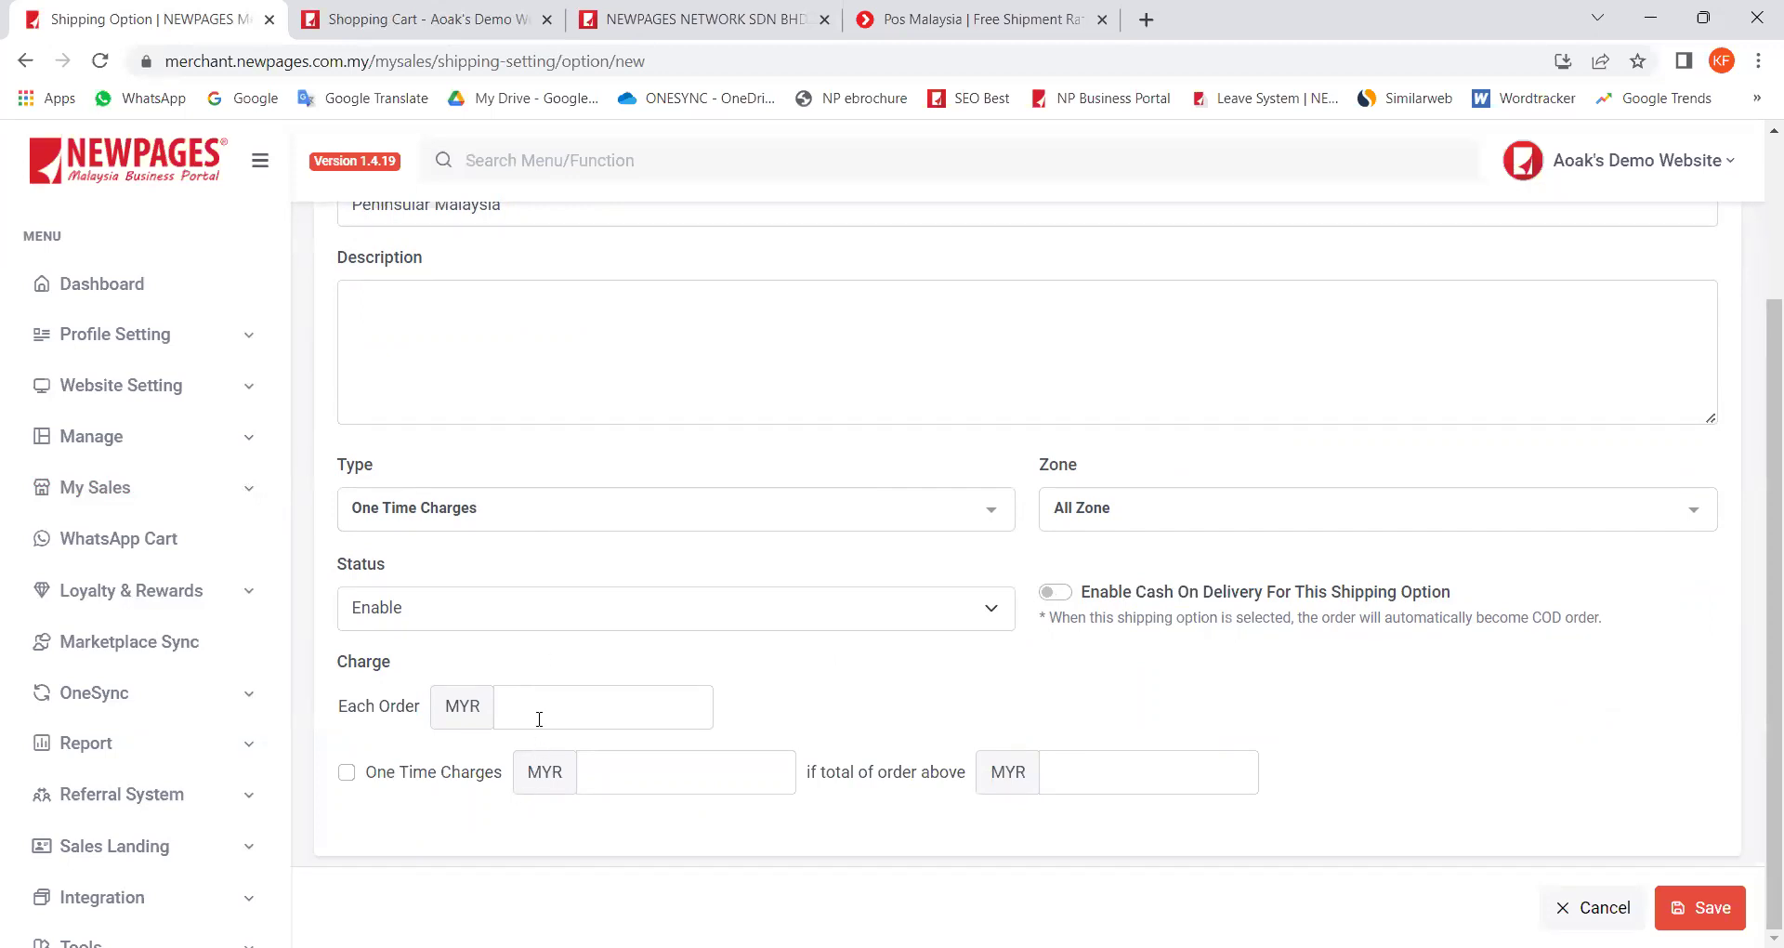
click(497, 708)
scroll(472, 687, up, 1)
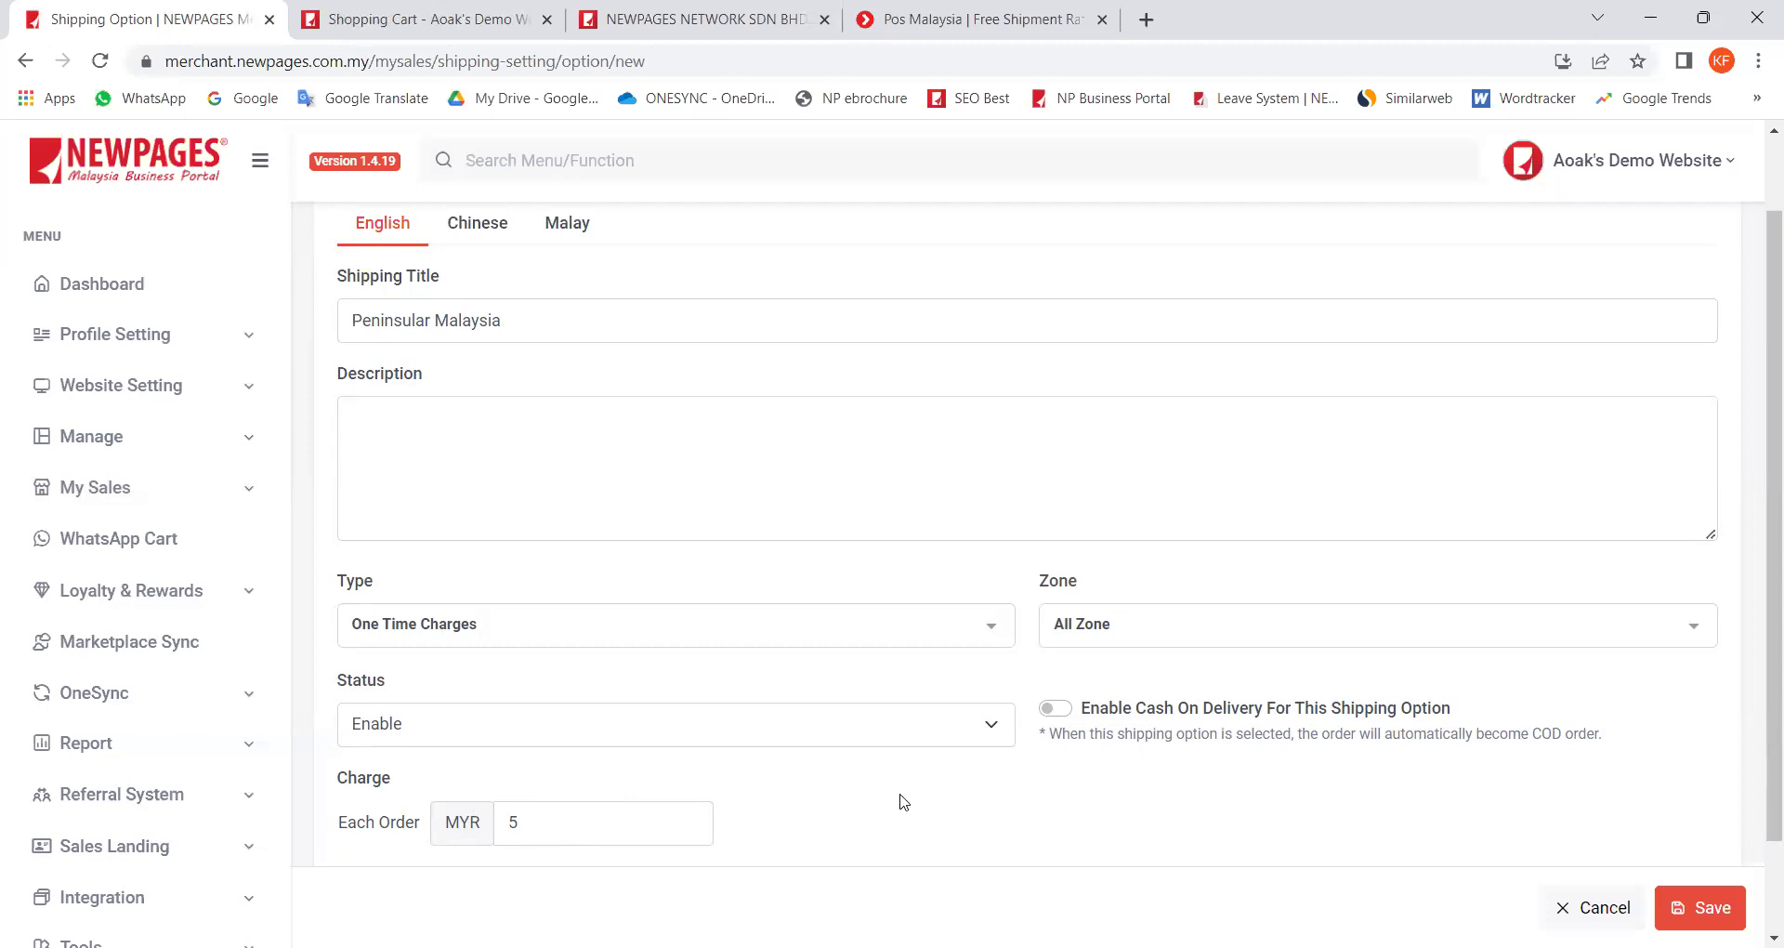
Step: Save the Peninsular Malaysia option and check its $5.00/order listing in the shipping table
click(1705, 908)
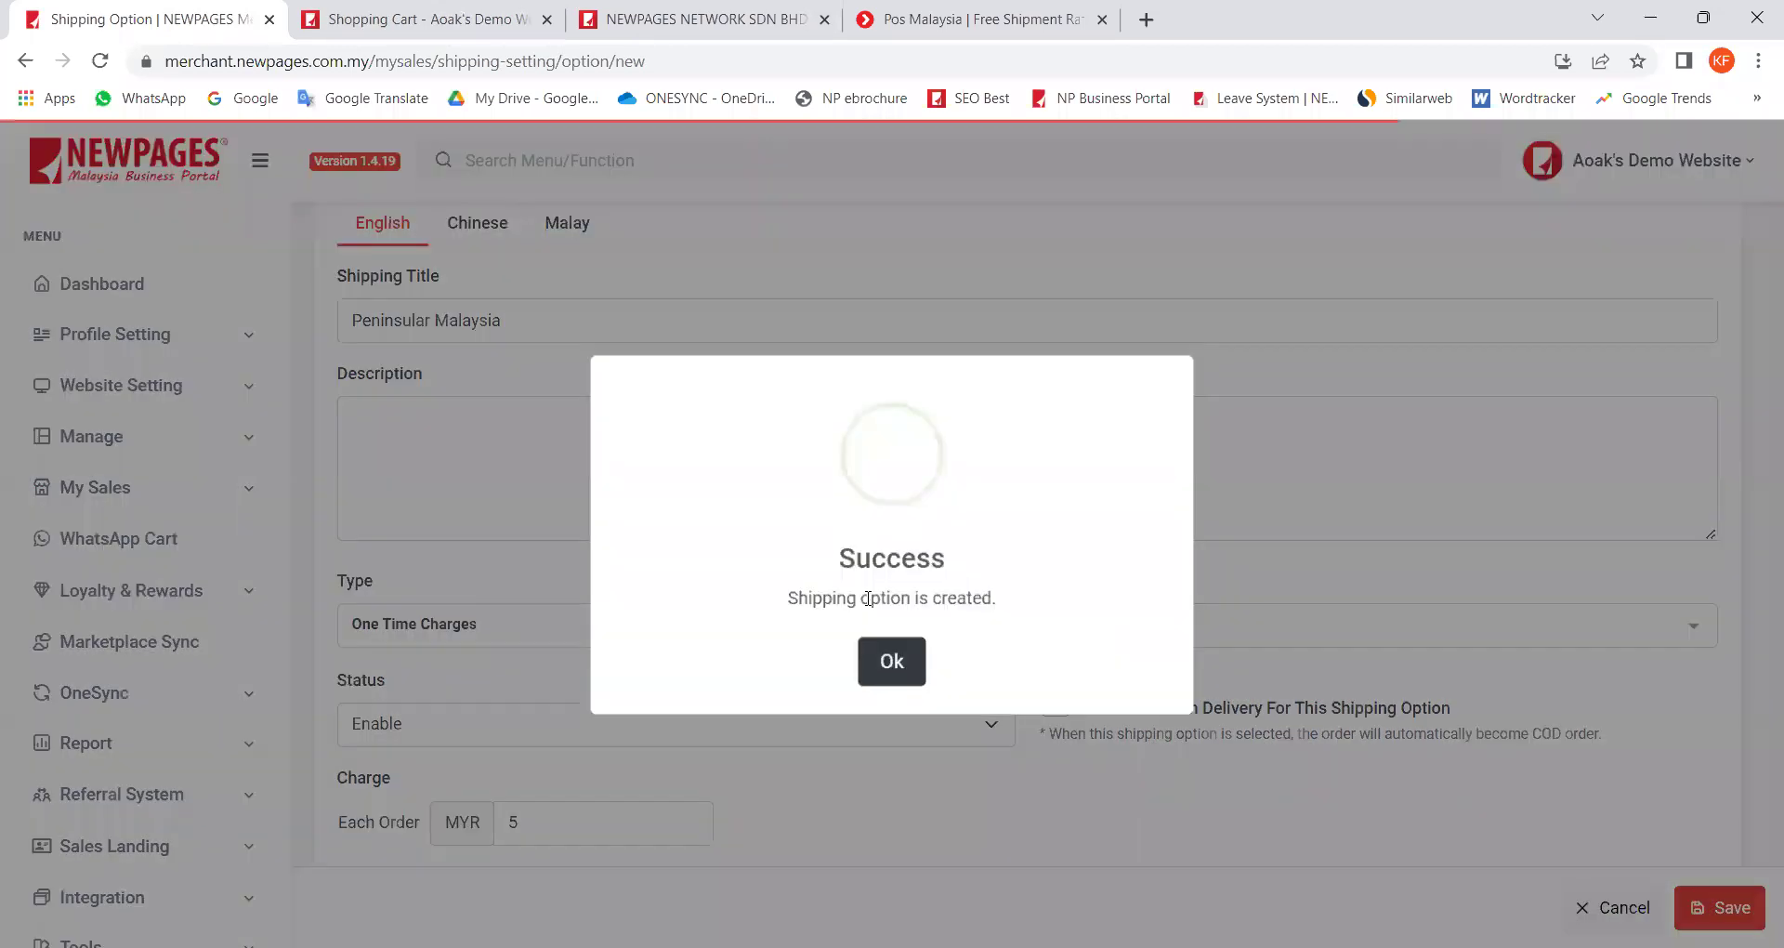
click(895, 661)
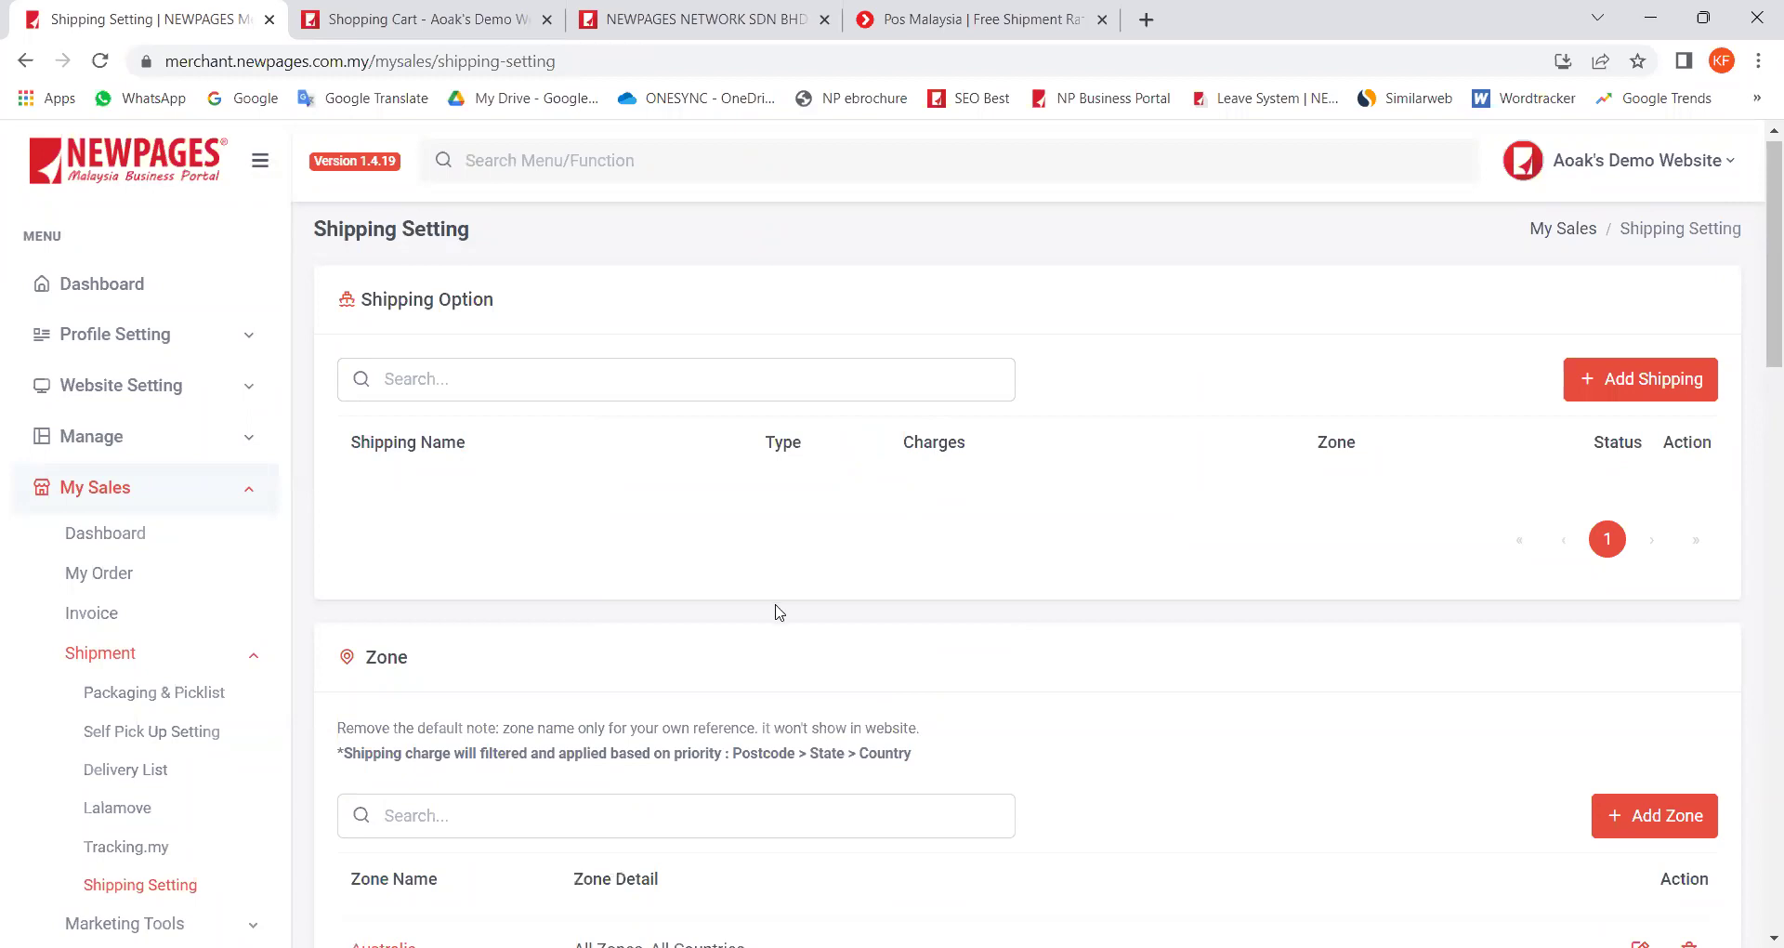
scroll(668, 770, down, 1)
drag(537, 741, 338, 729)
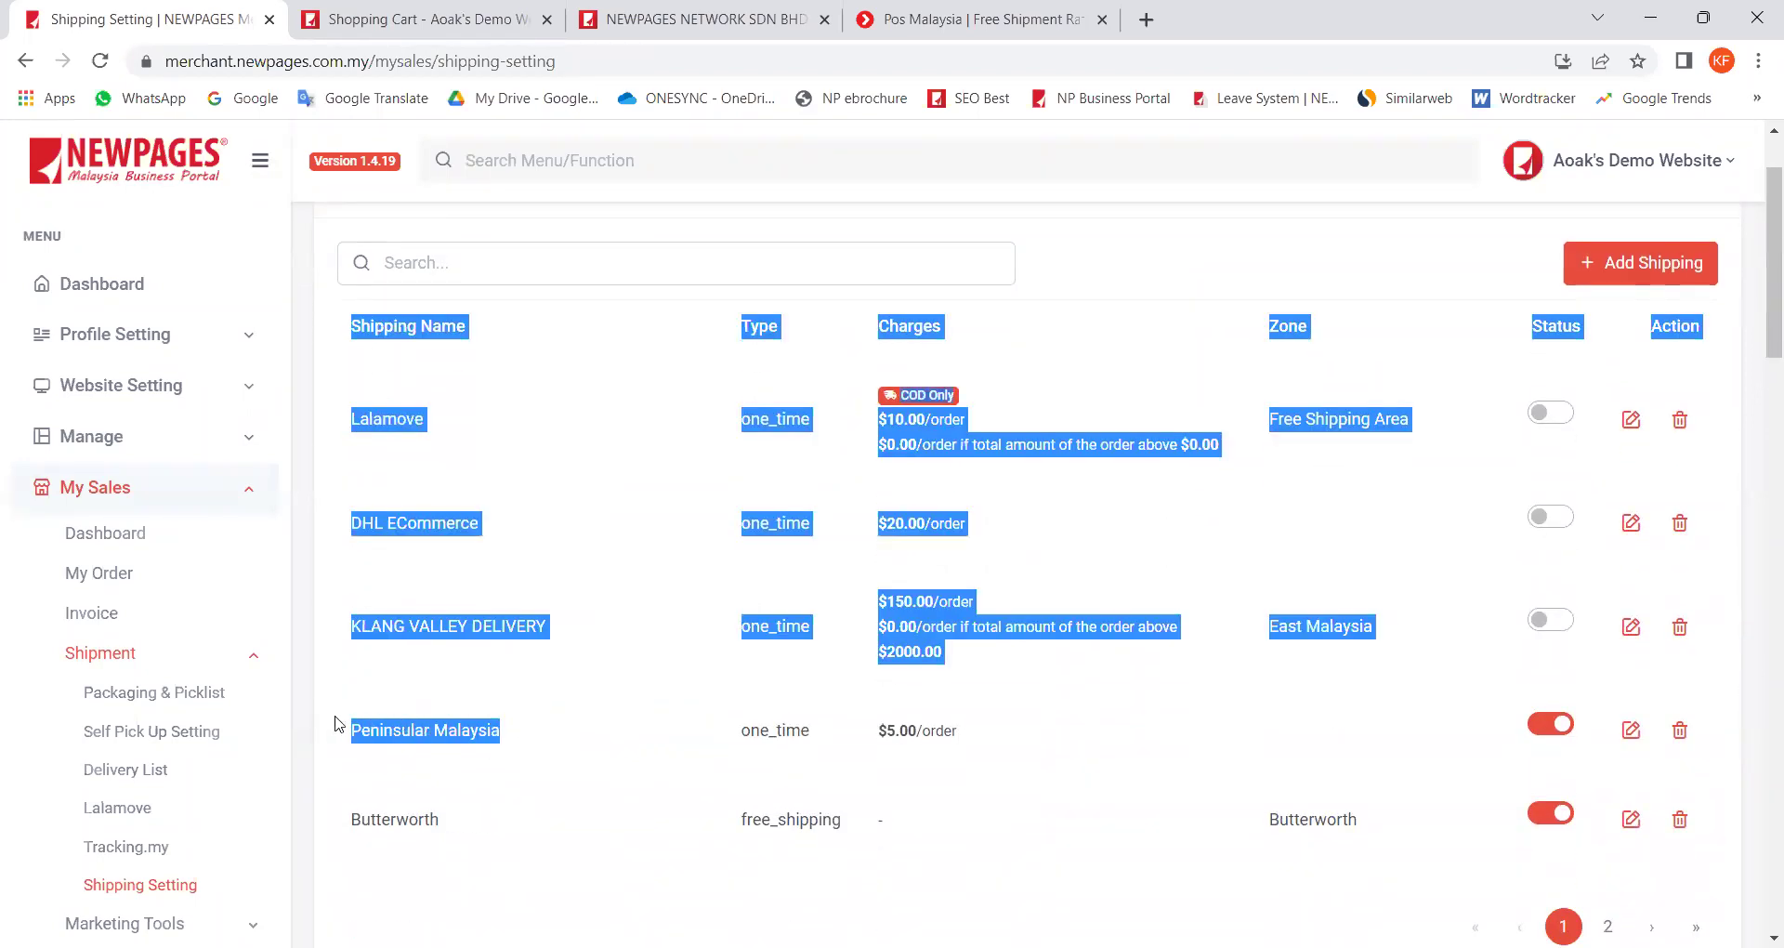
click(962, 762)
drag(978, 744, 719, 745)
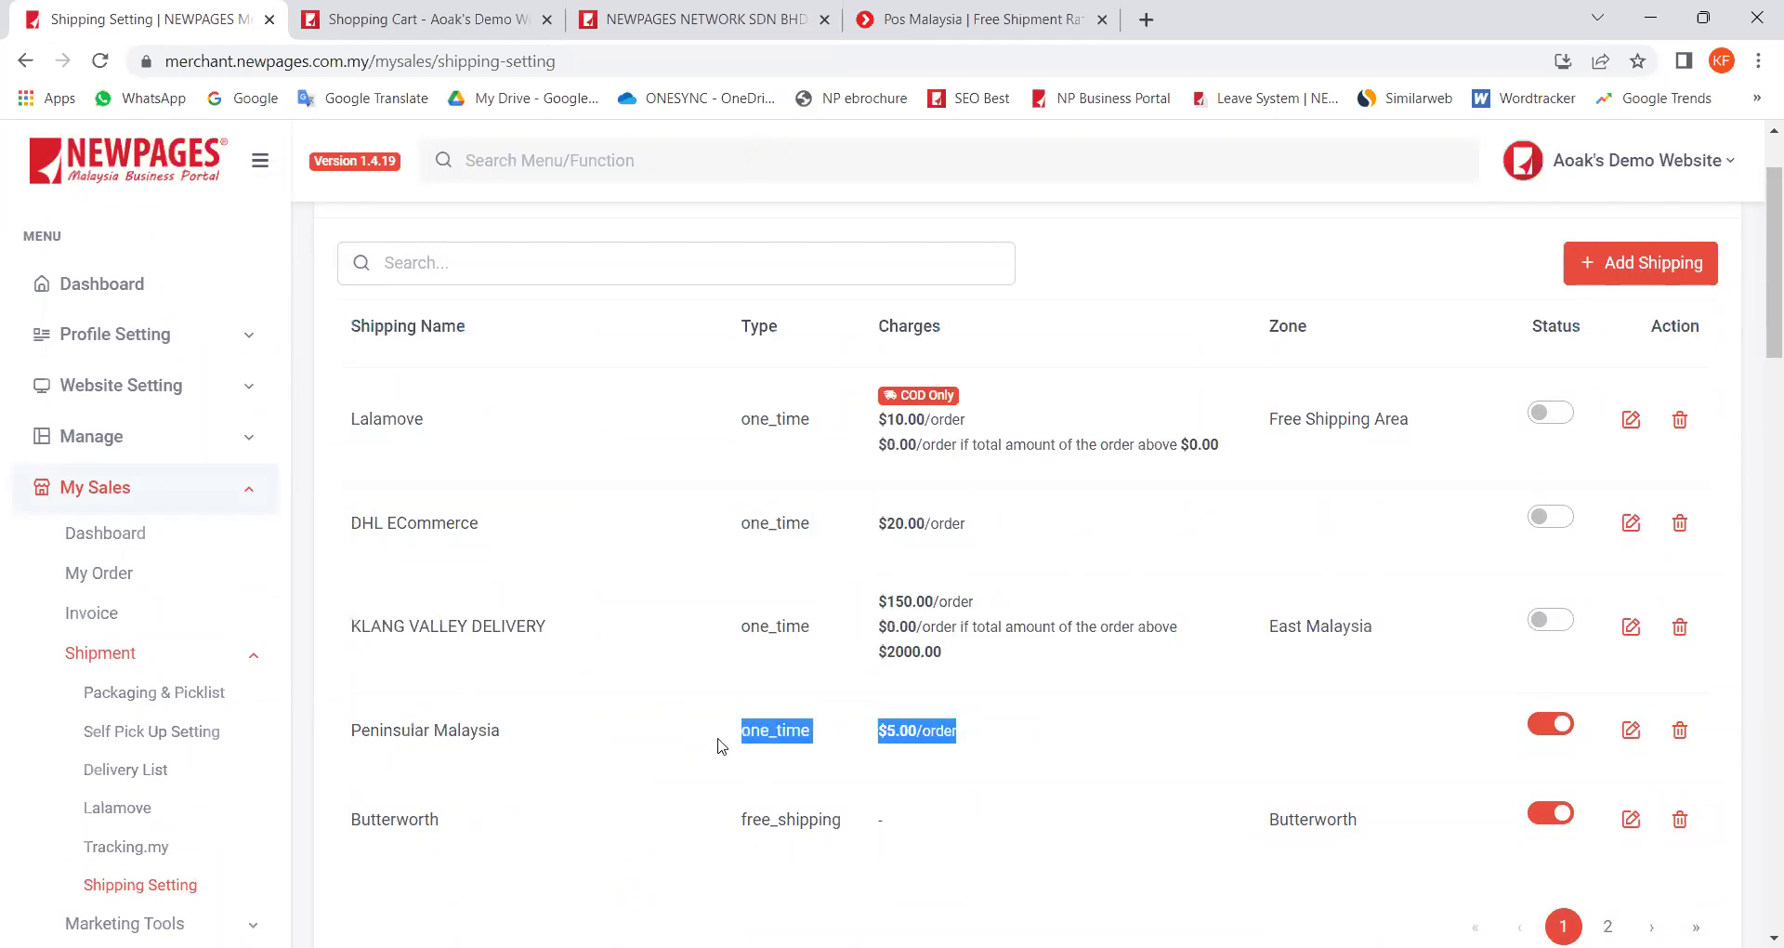
Step: Browse the Zone table's first and second pages
scroll(669, 739, down, 8)
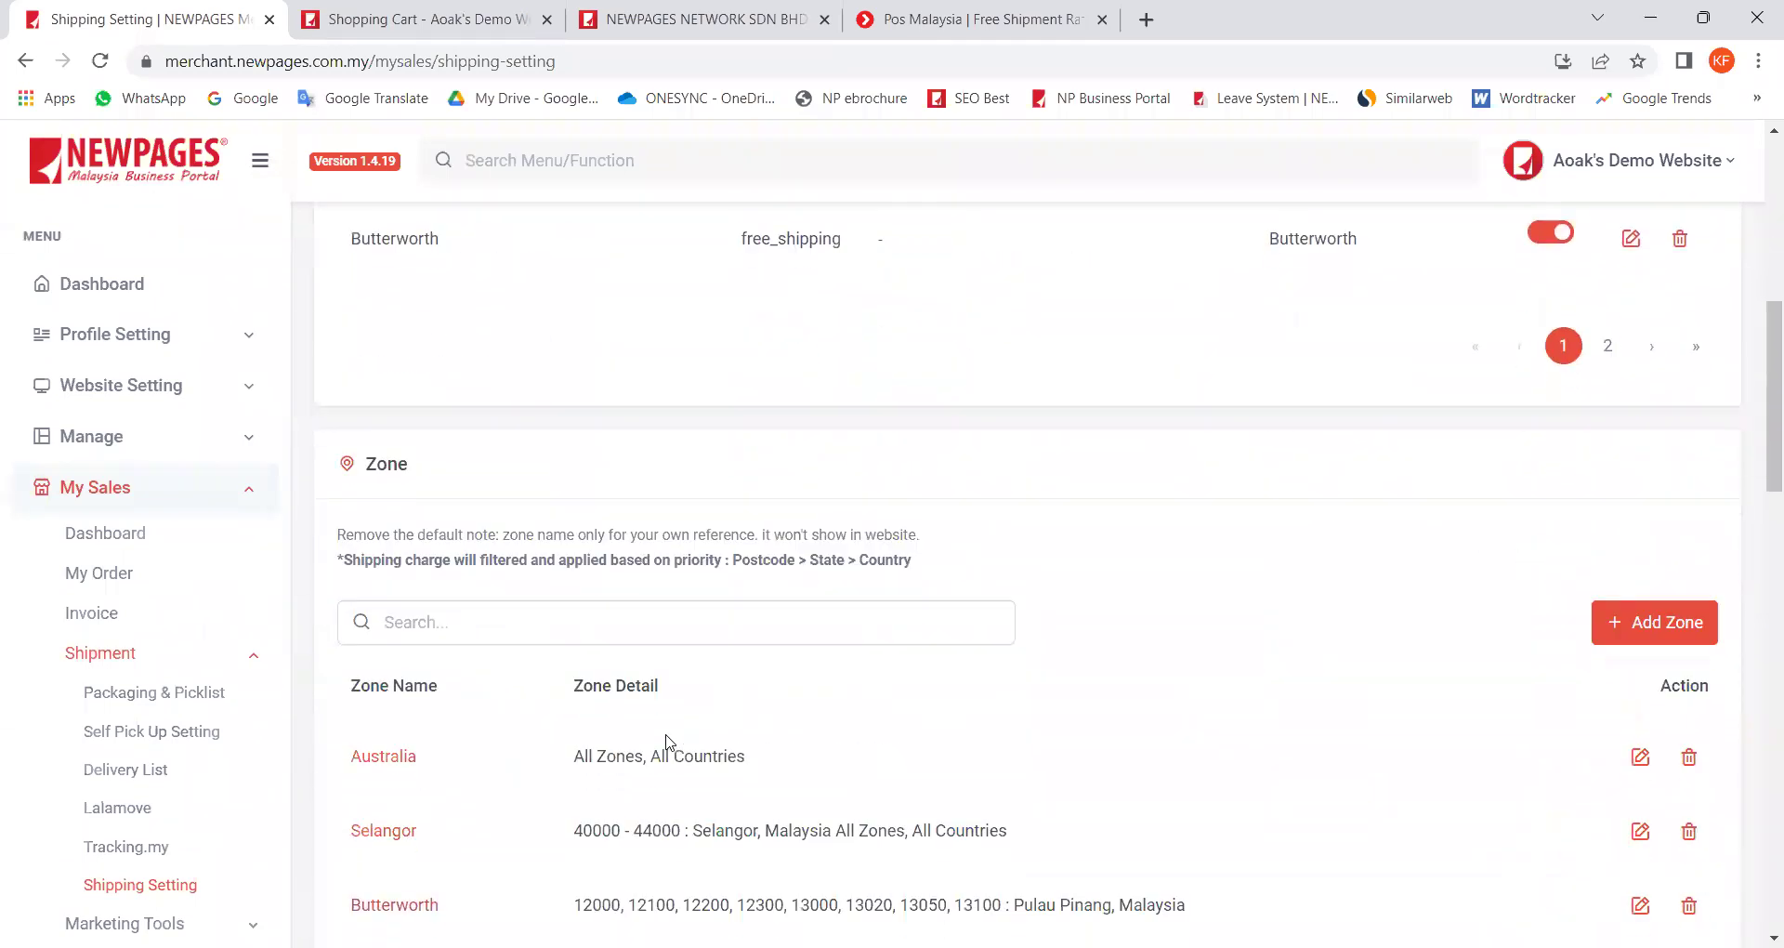
drag(447, 355, 356, 352)
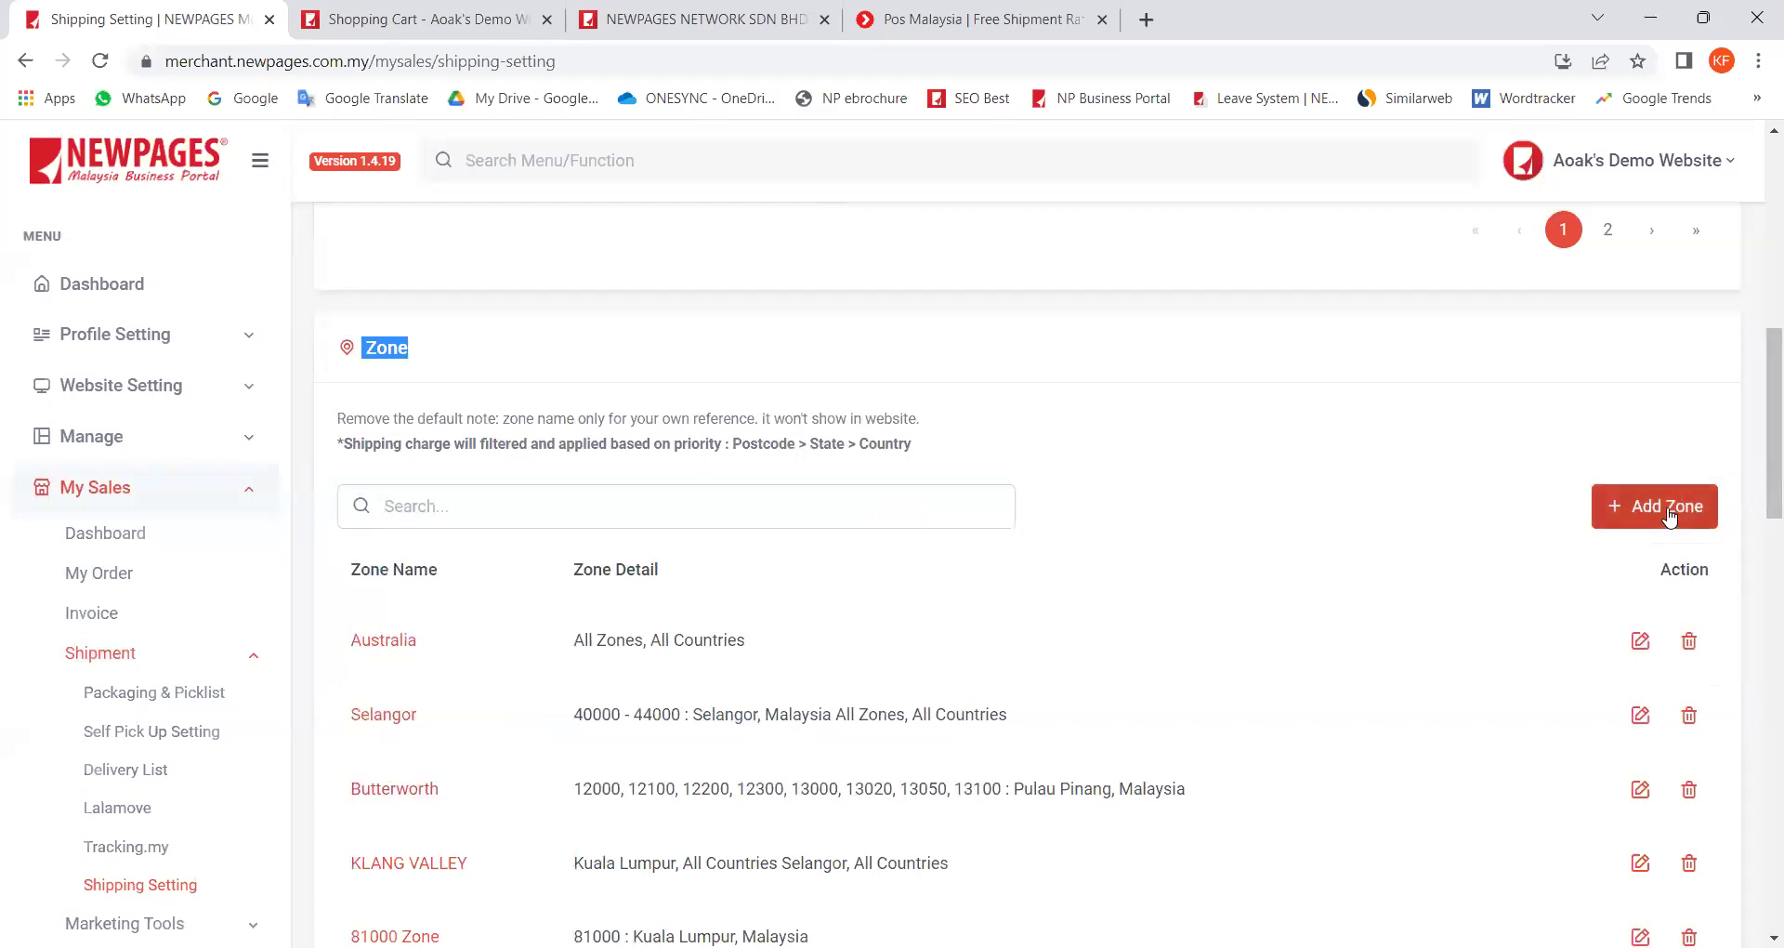
scroll(849, 558, up, 3)
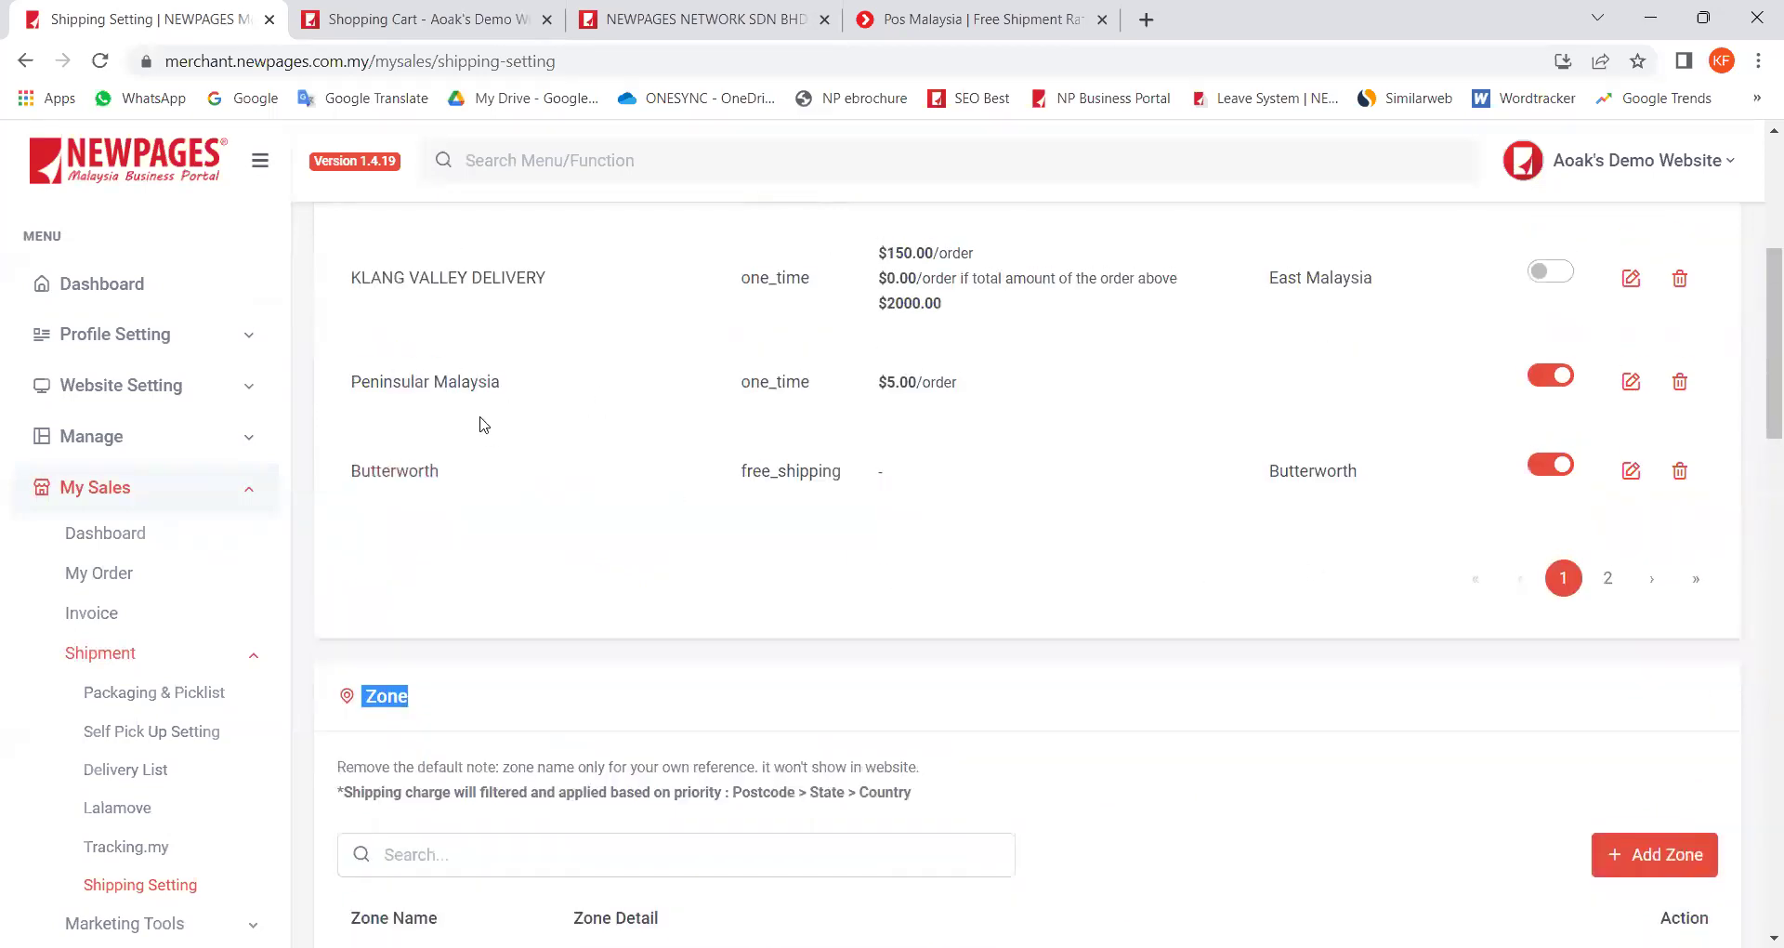
scroll(492, 436, down, 5)
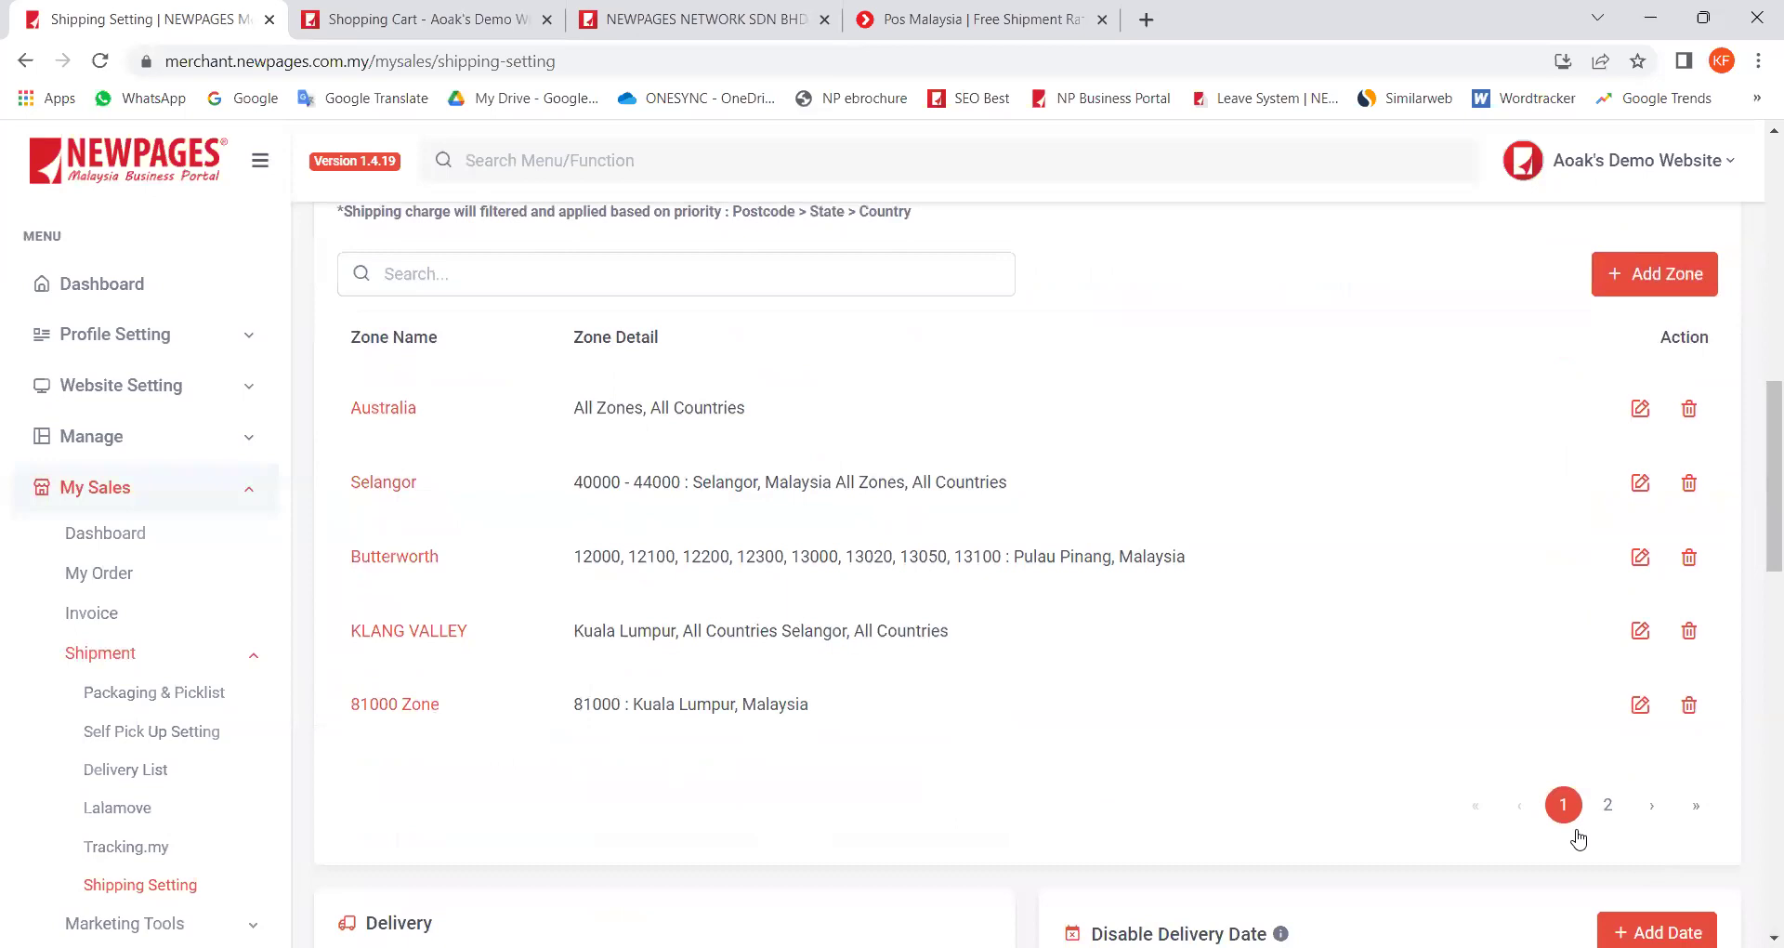
click(1608, 807)
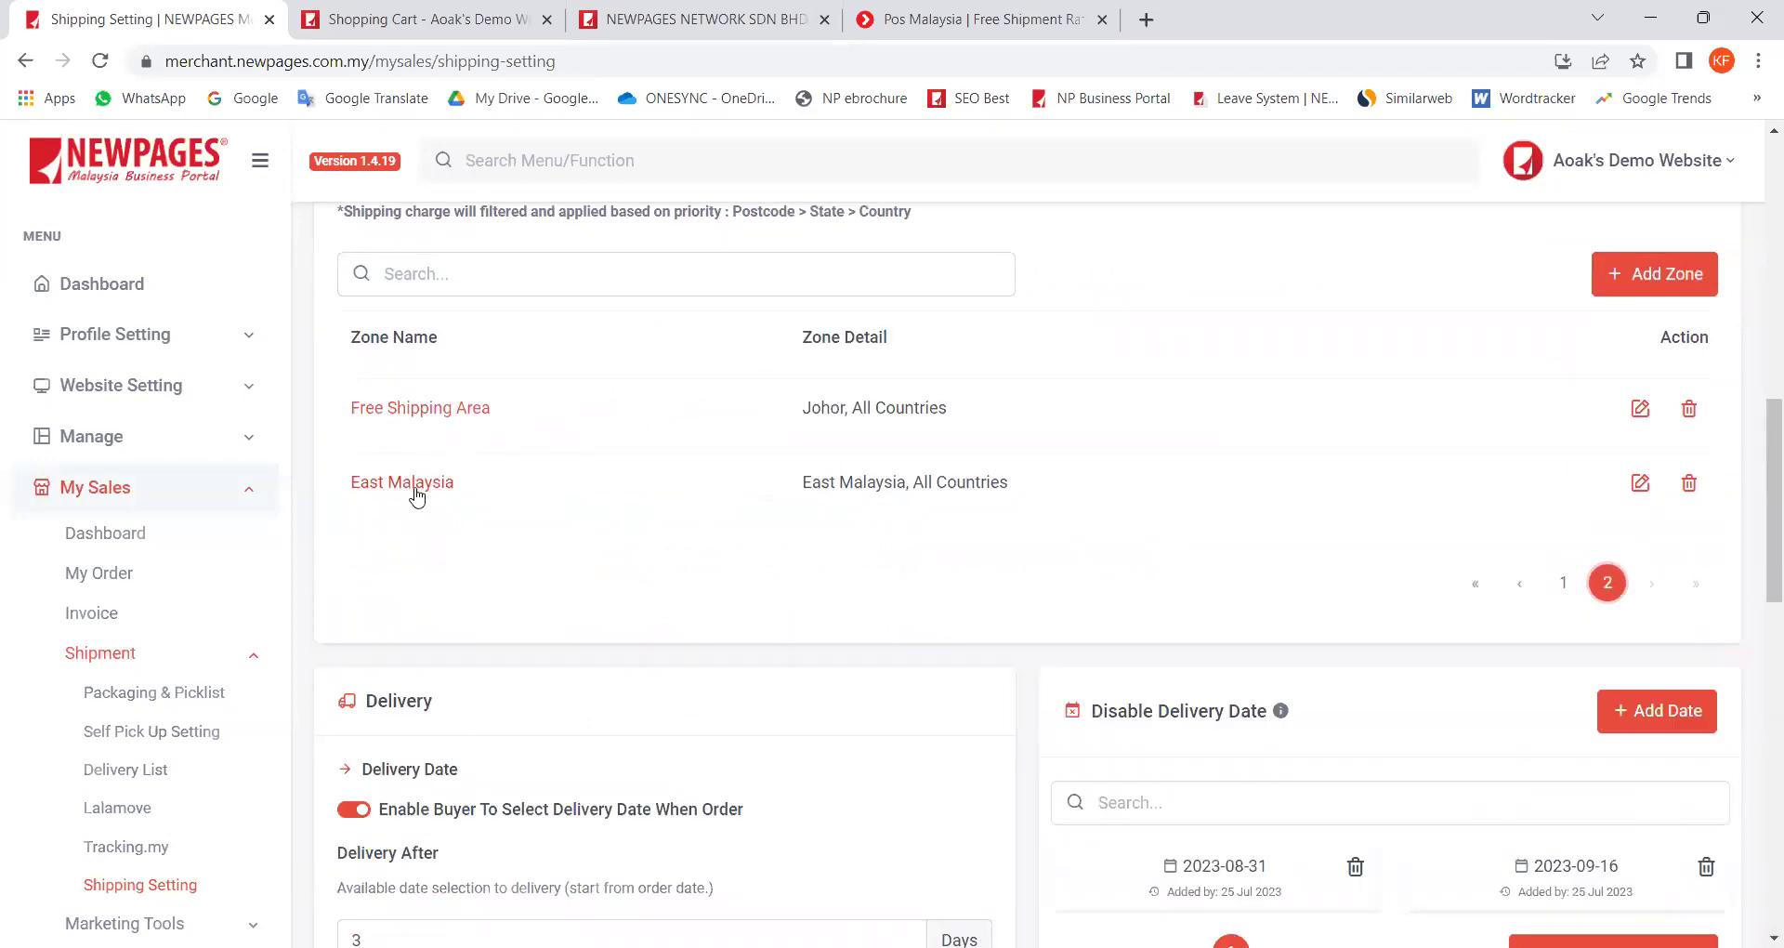
click(1568, 593)
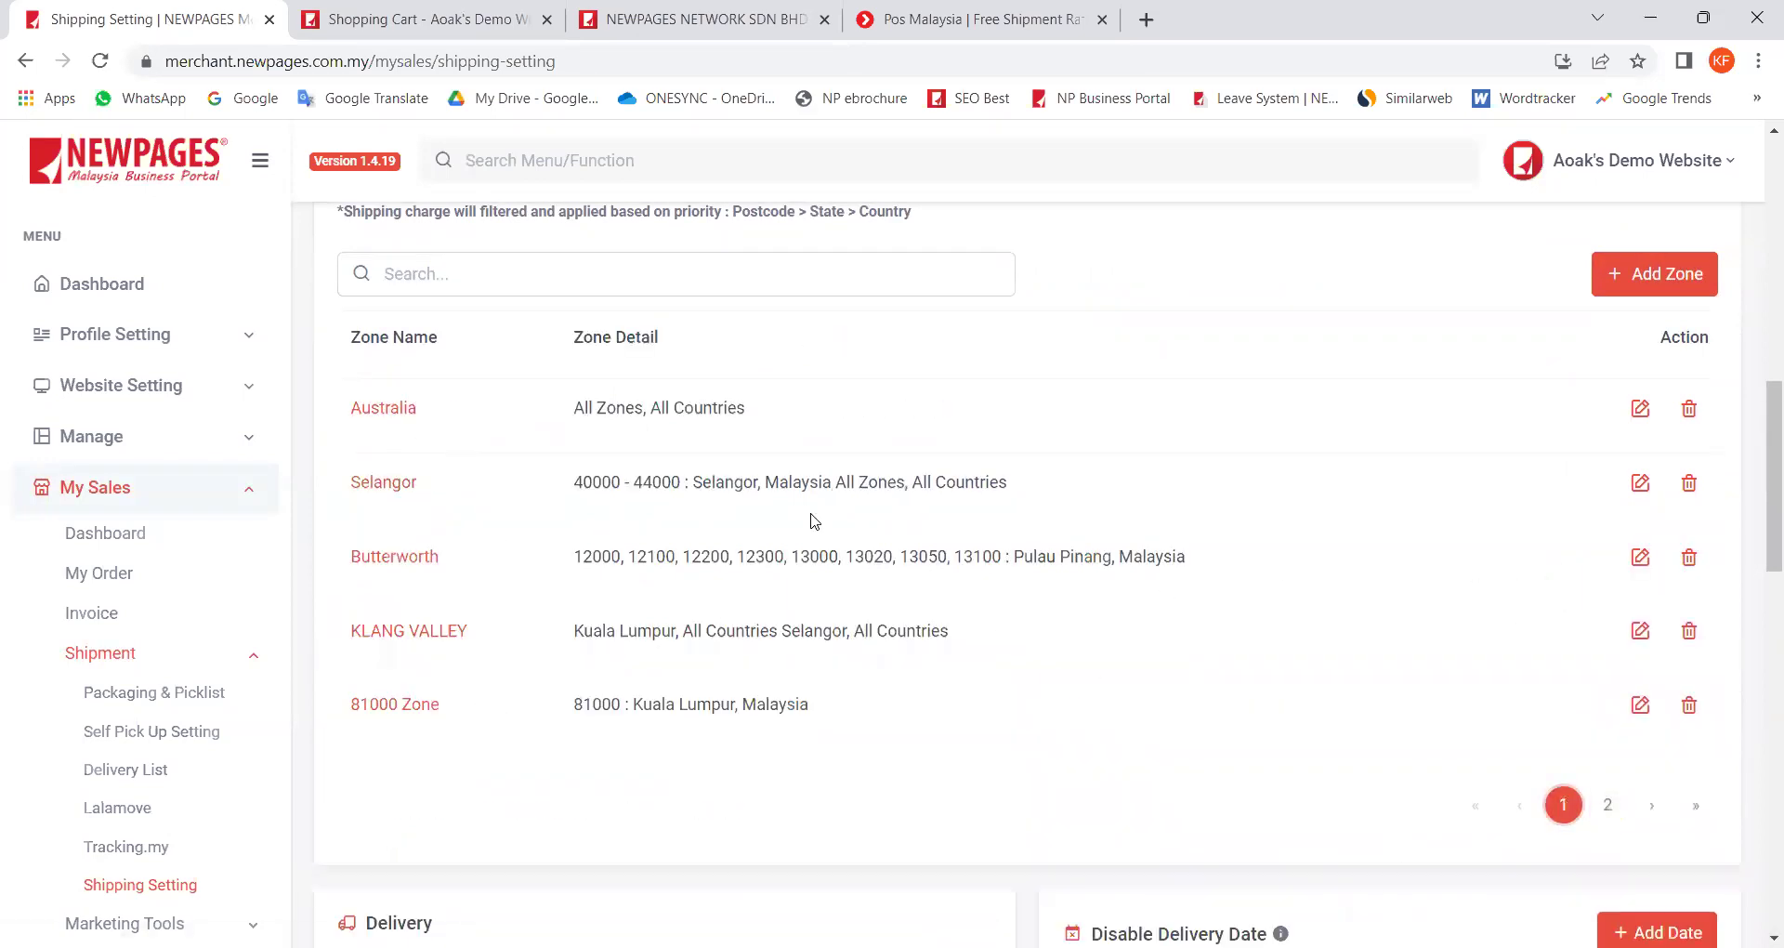
scroll(1517, 458, up, 2)
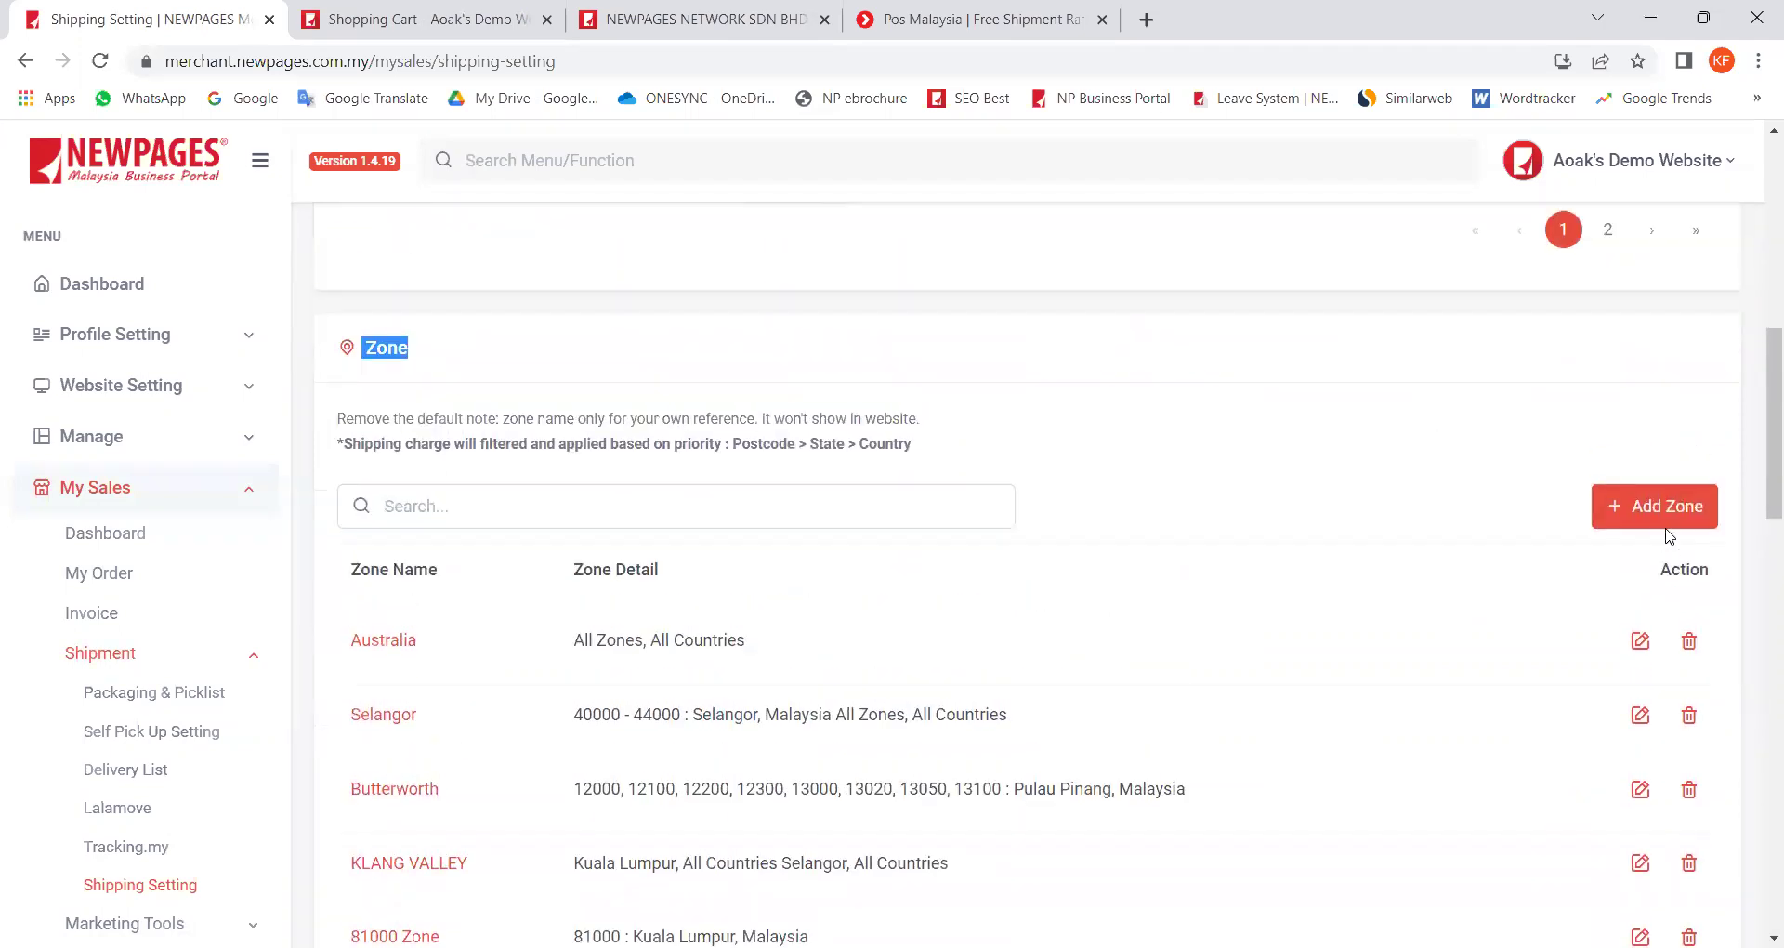
click(1664, 513)
Step: Create a new zone named 'Peninsular Malaysia'
click(697, 532)
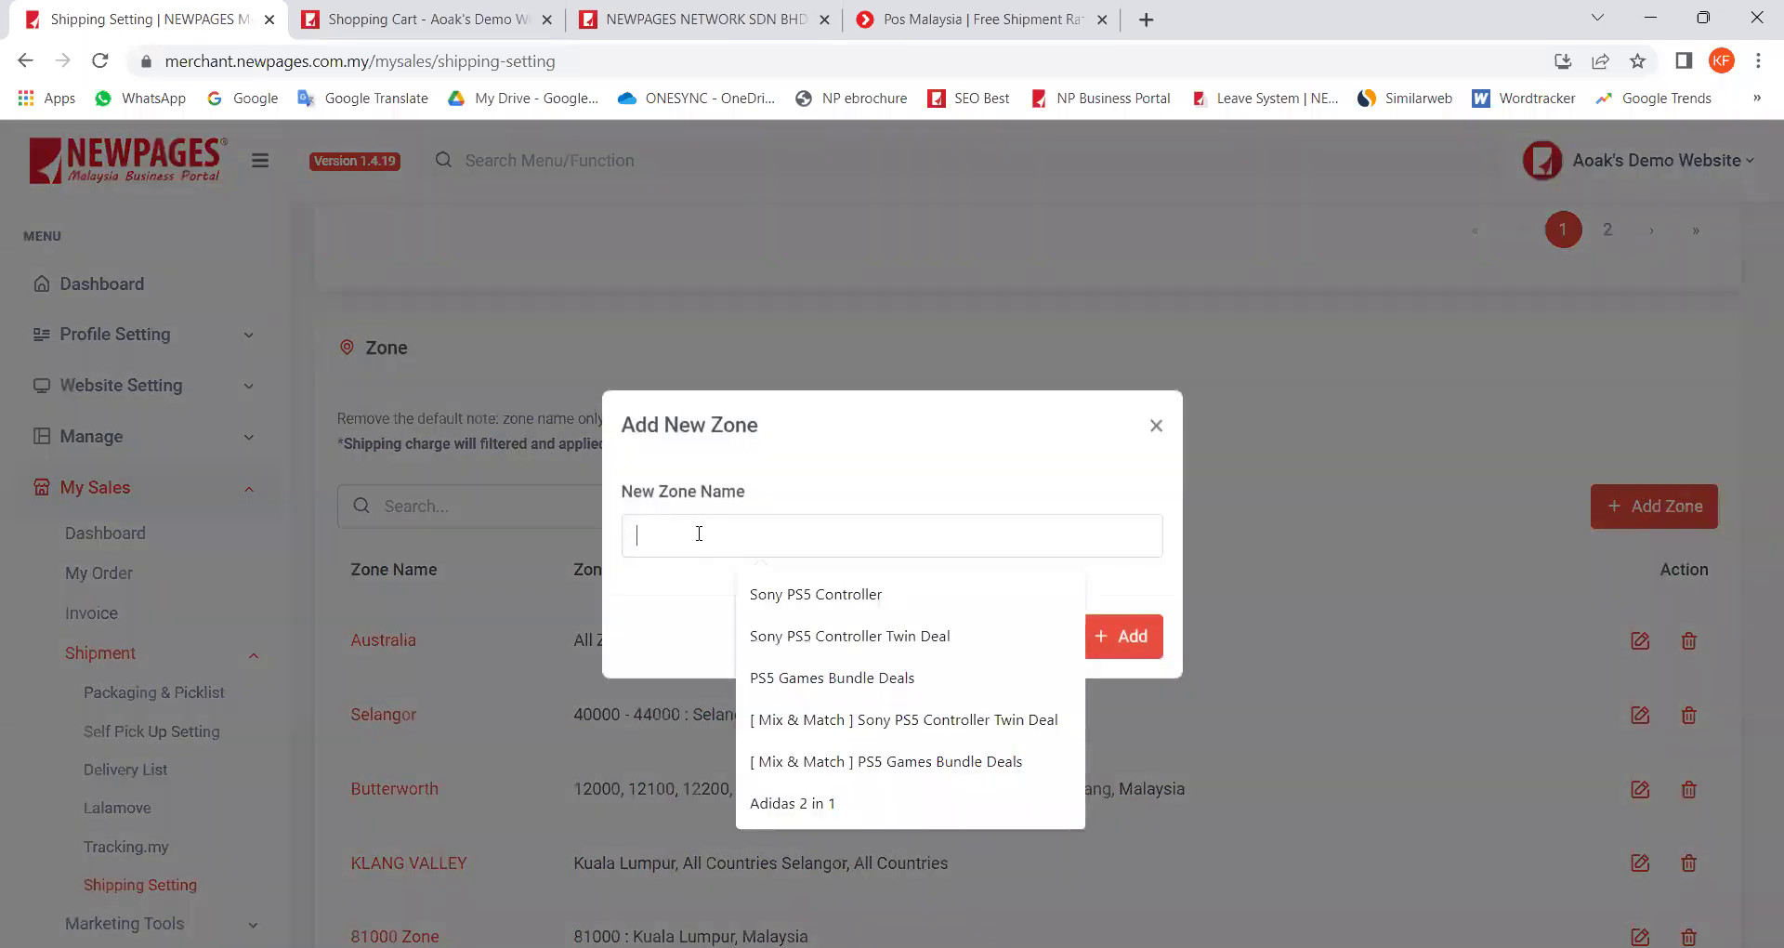
text(Peninsula)
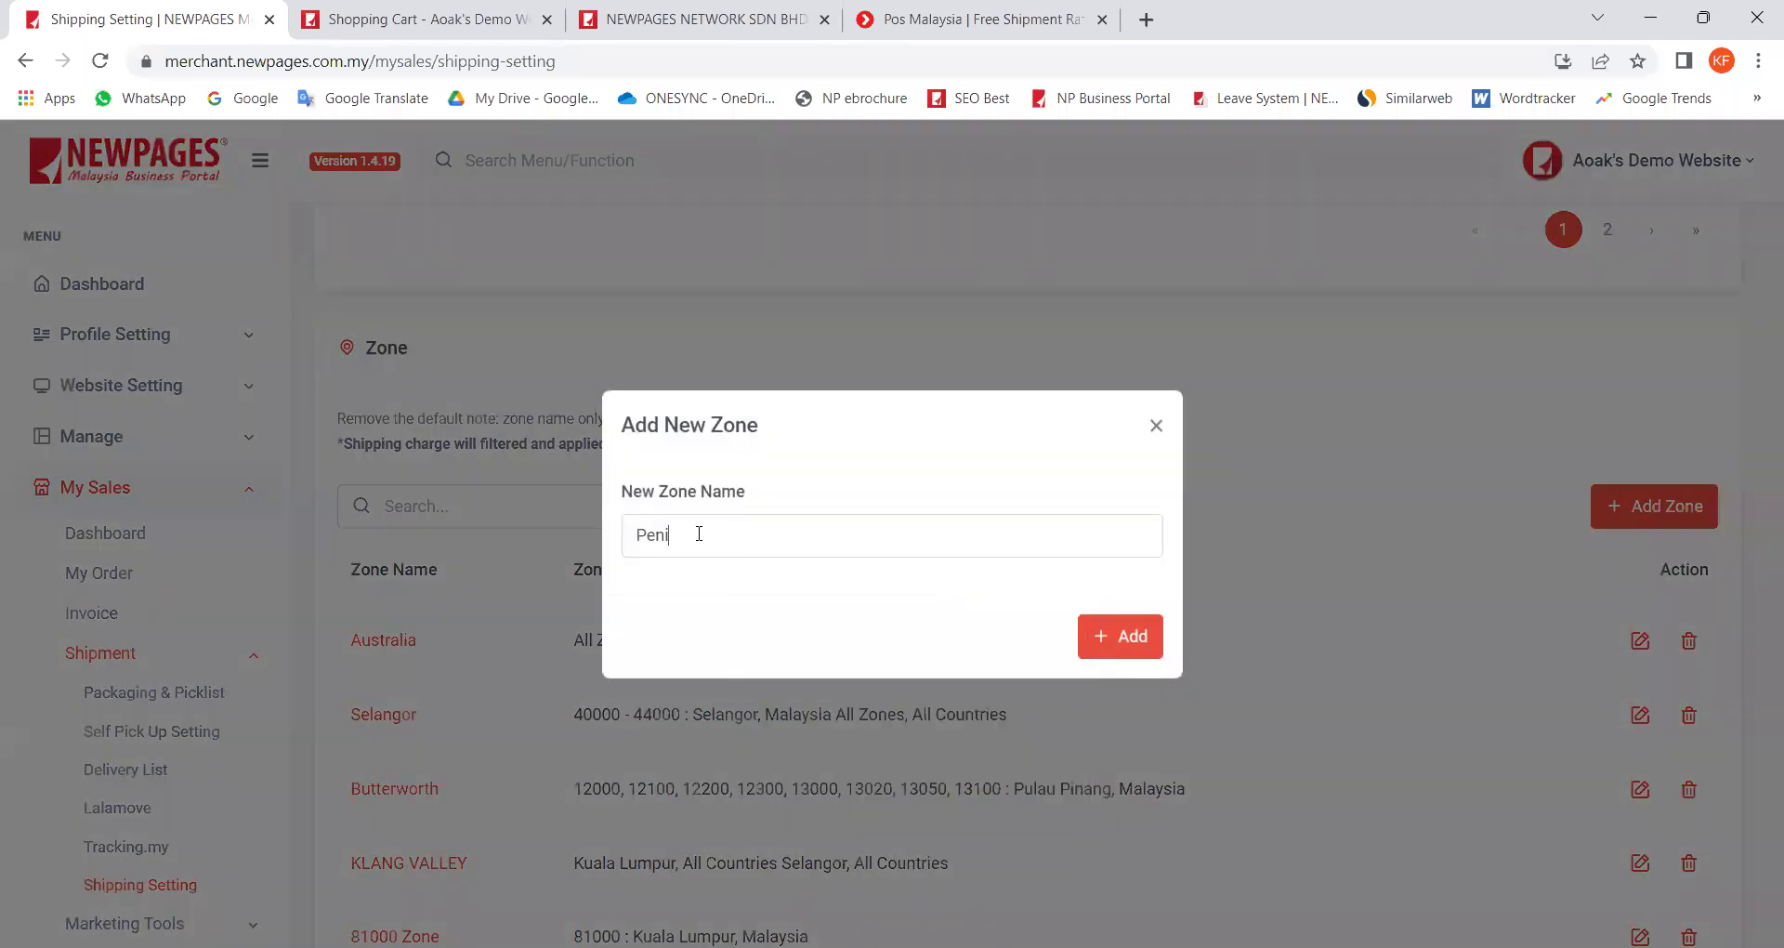
text(r Malaysia)
click(1106, 649)
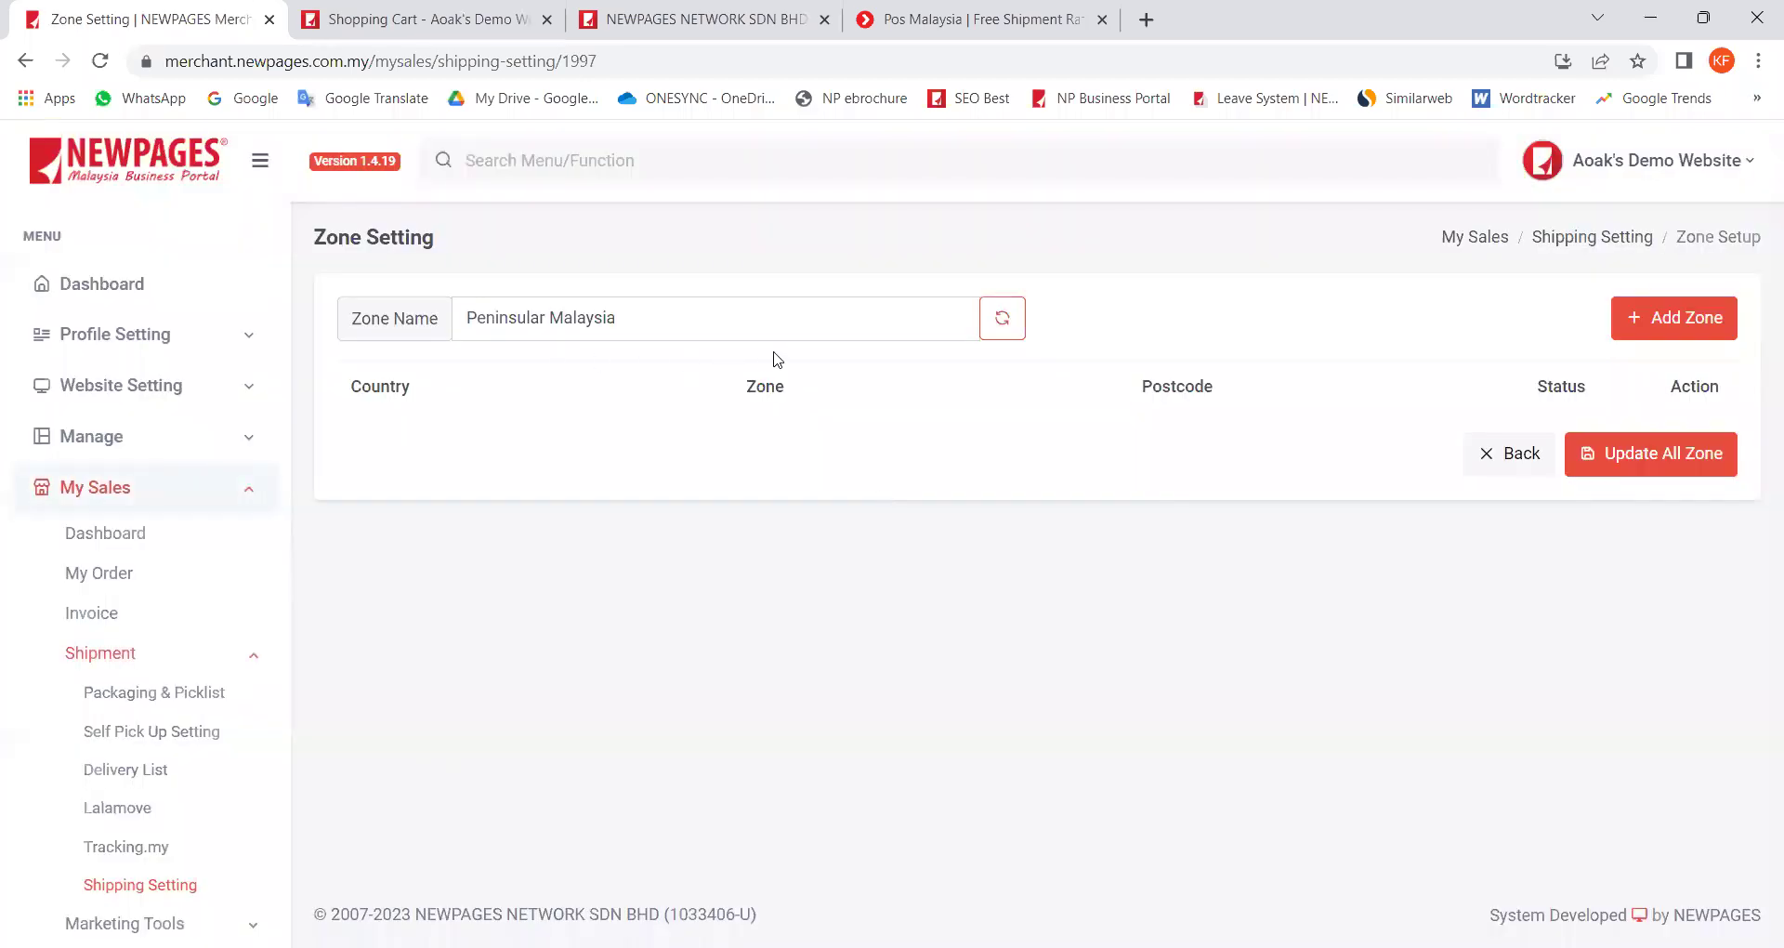
Step: Add an area row with country Malaysia and All Zones, then save the zone
click(1686, 326)
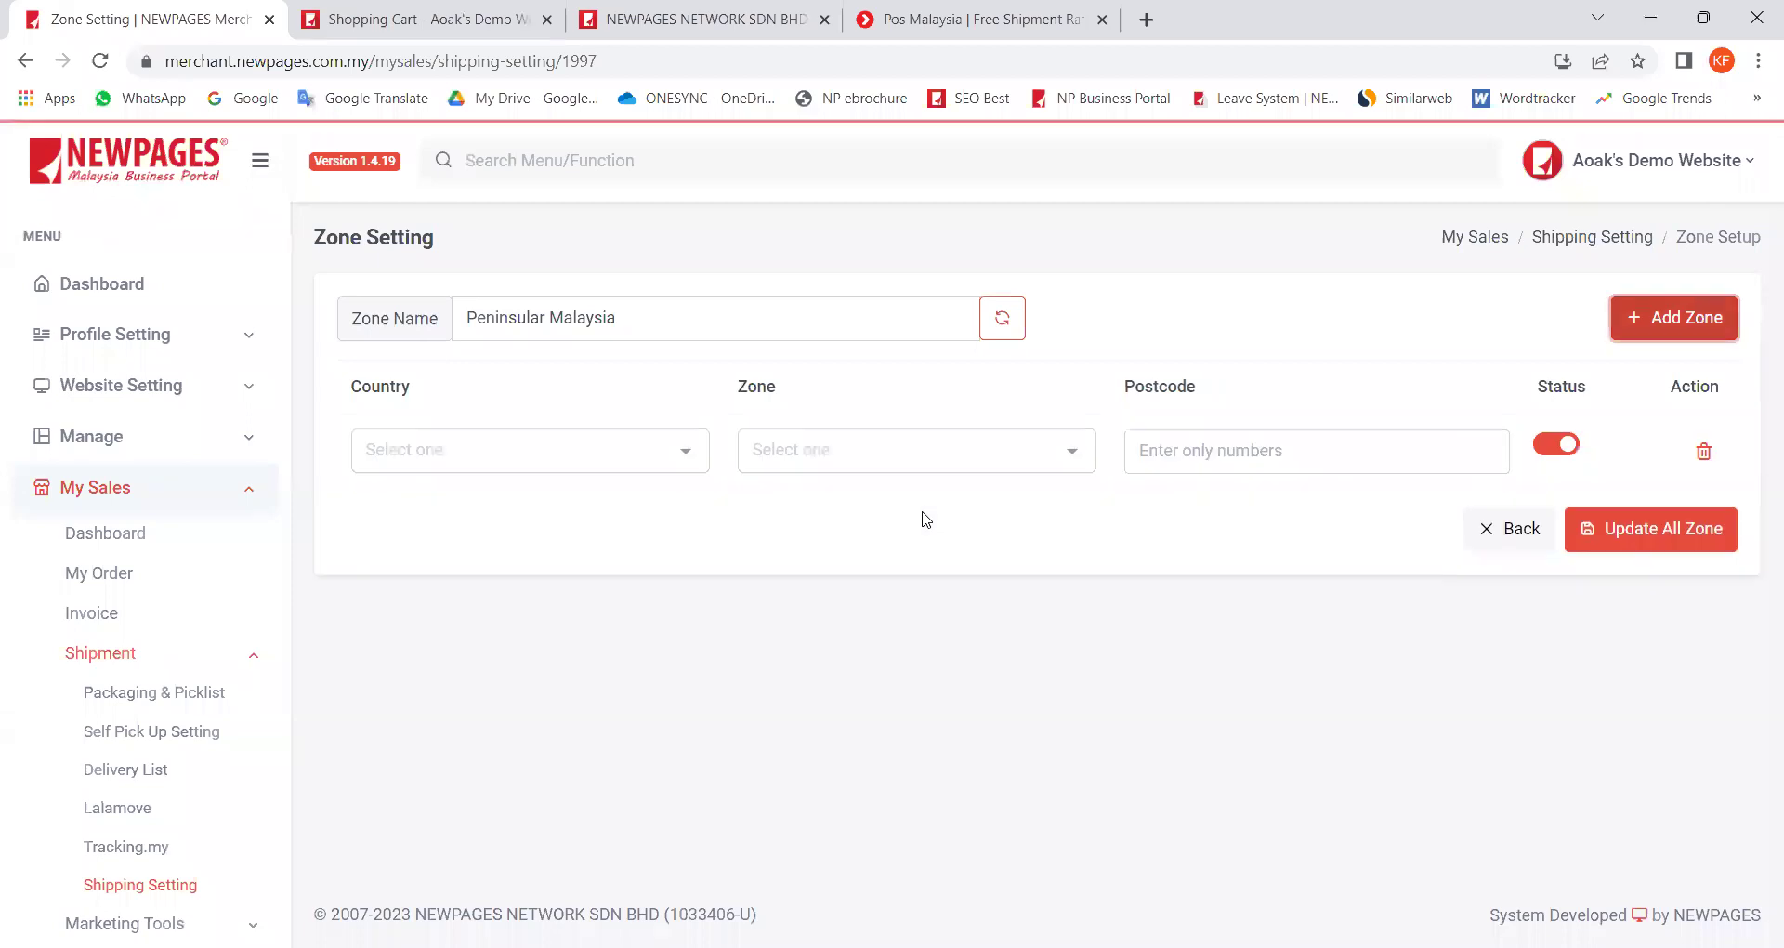
click(686, 457)
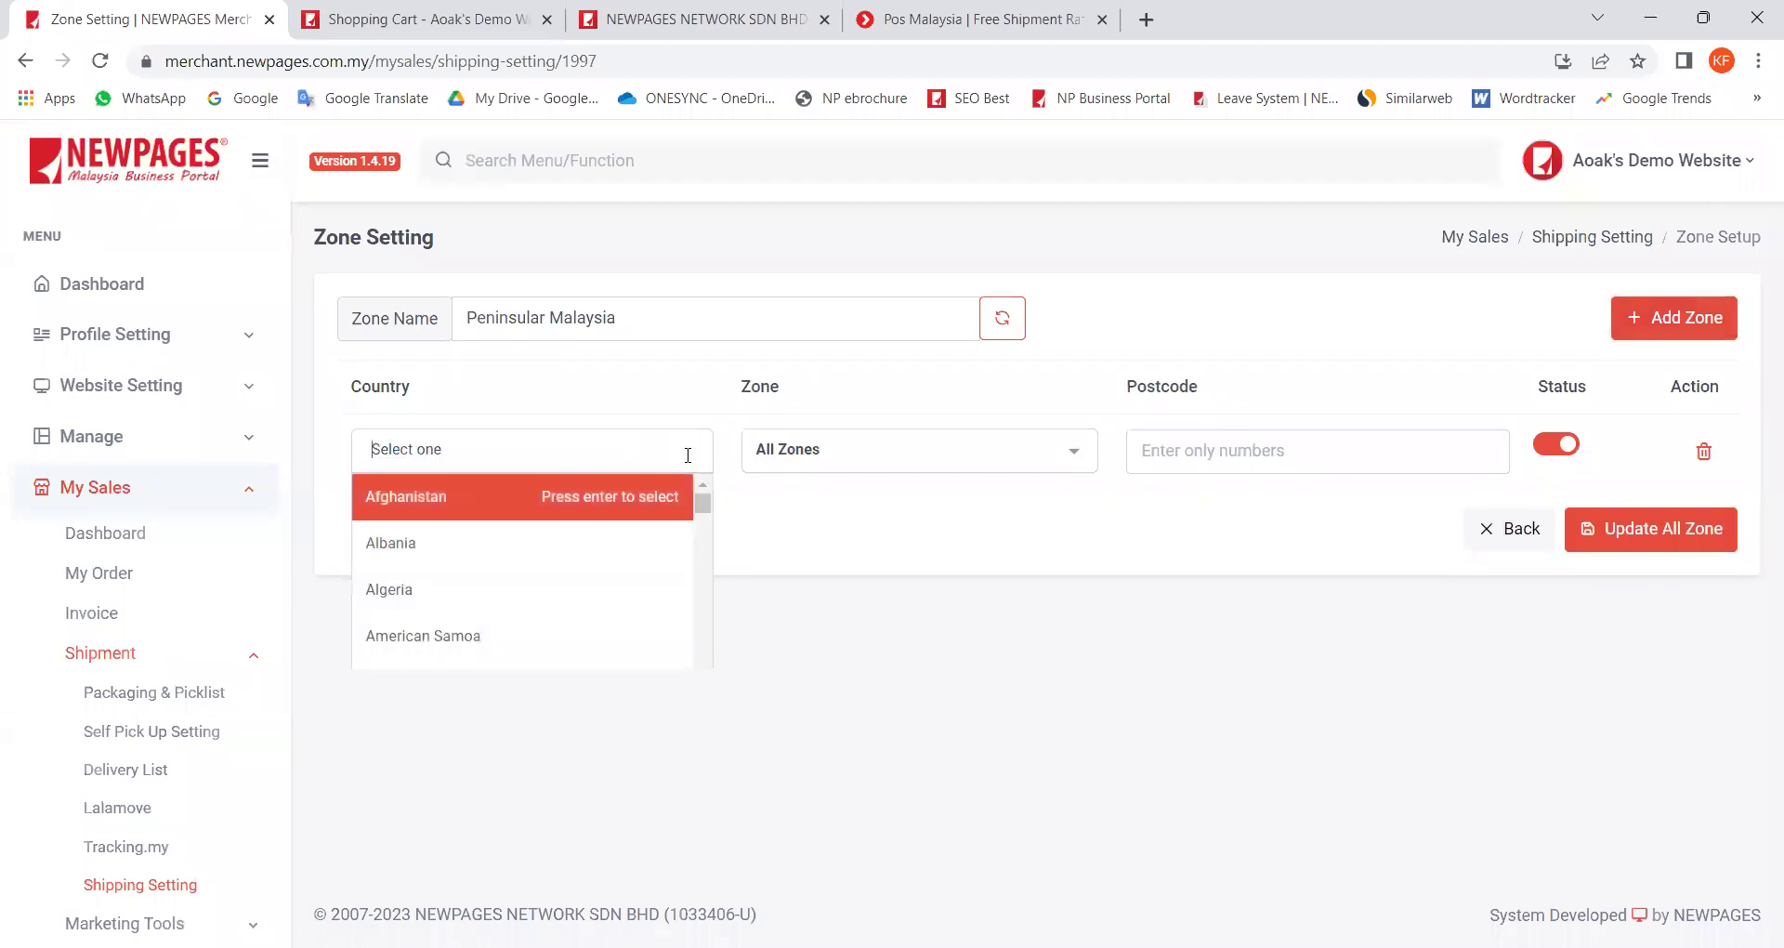
text(Malaysia)
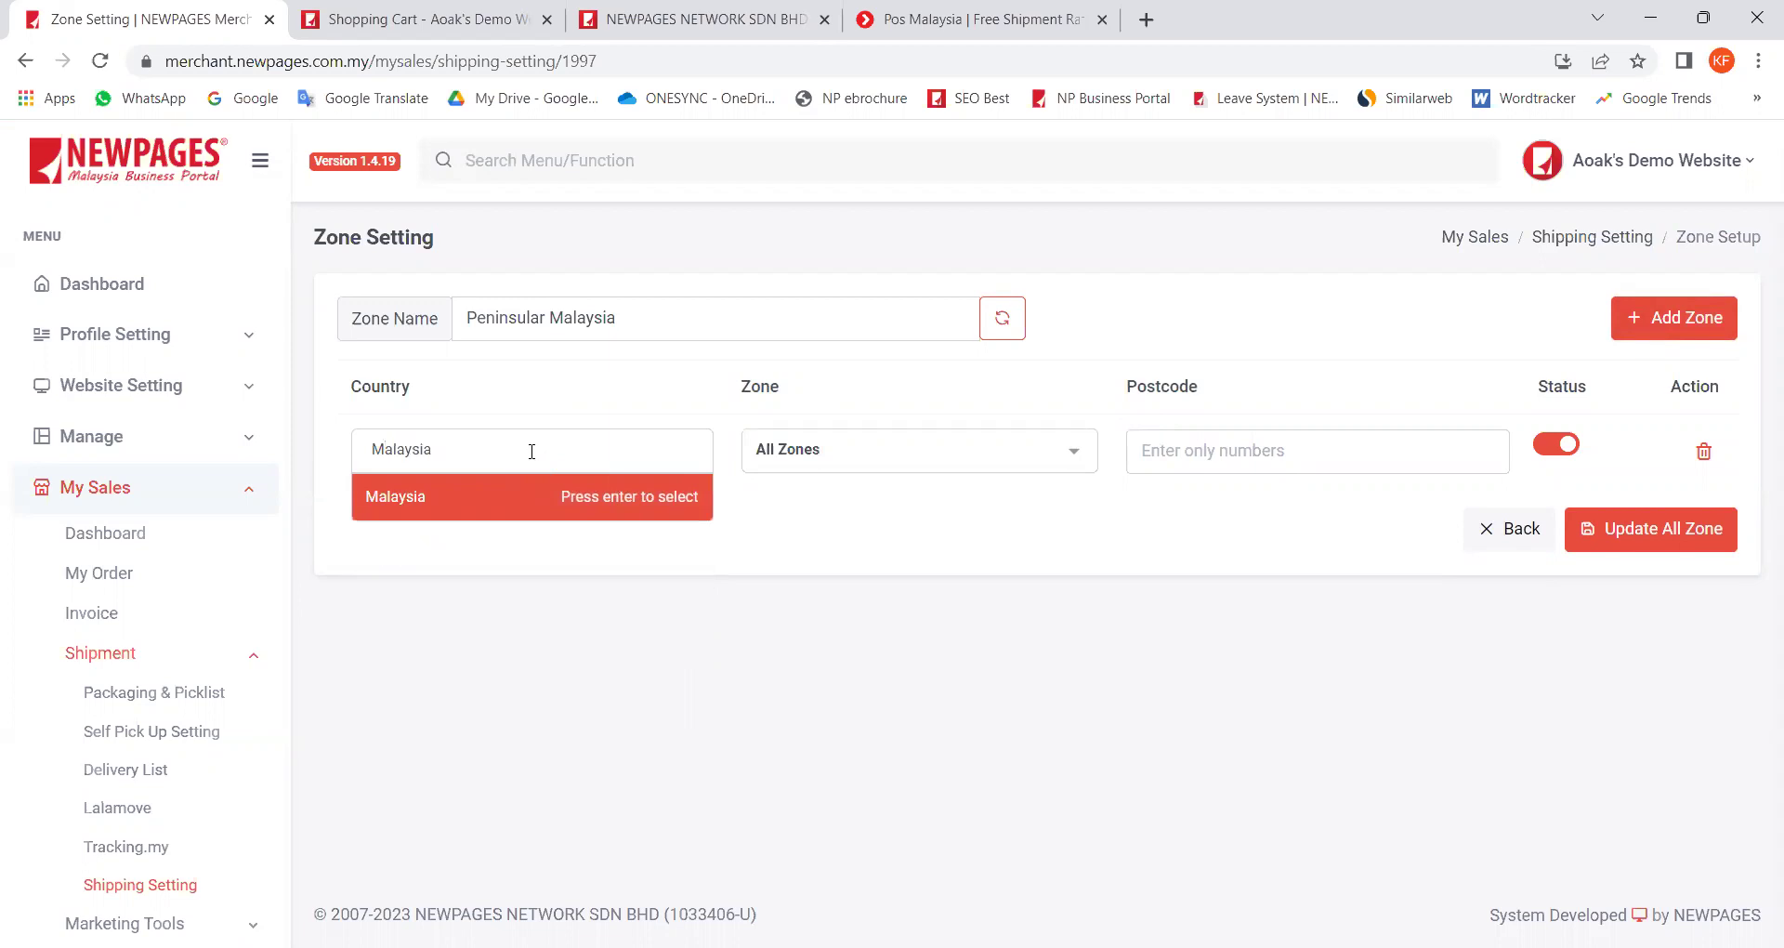
click(427, 507)
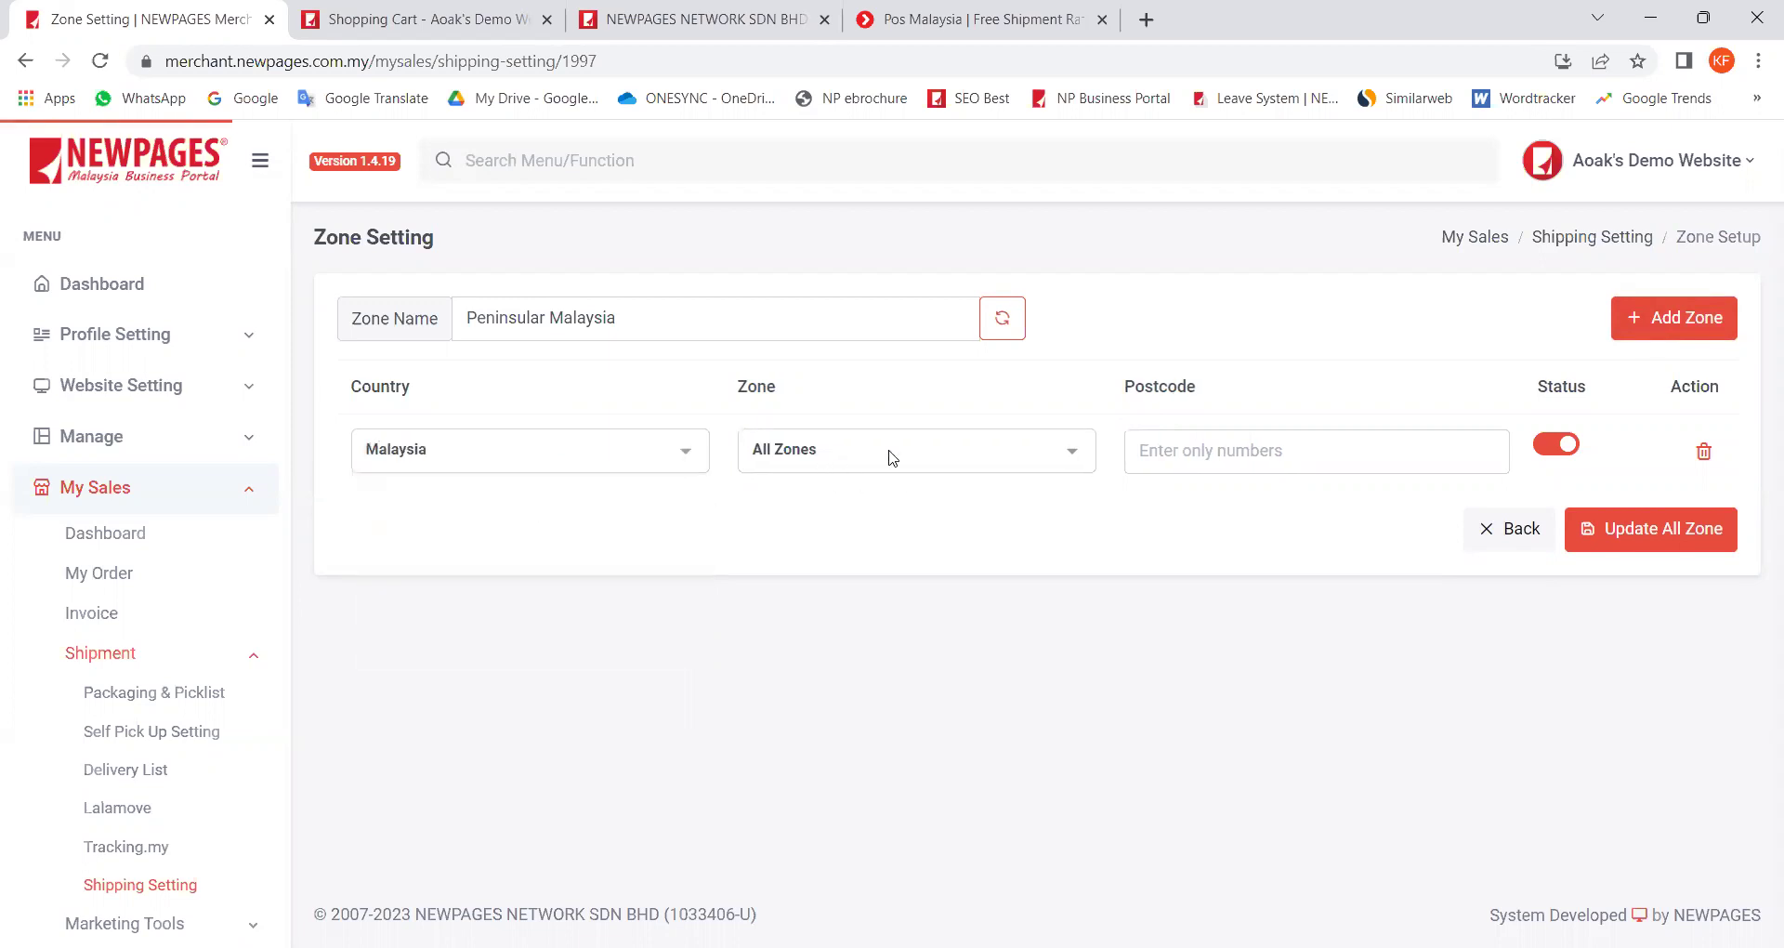
click(1633, 532)
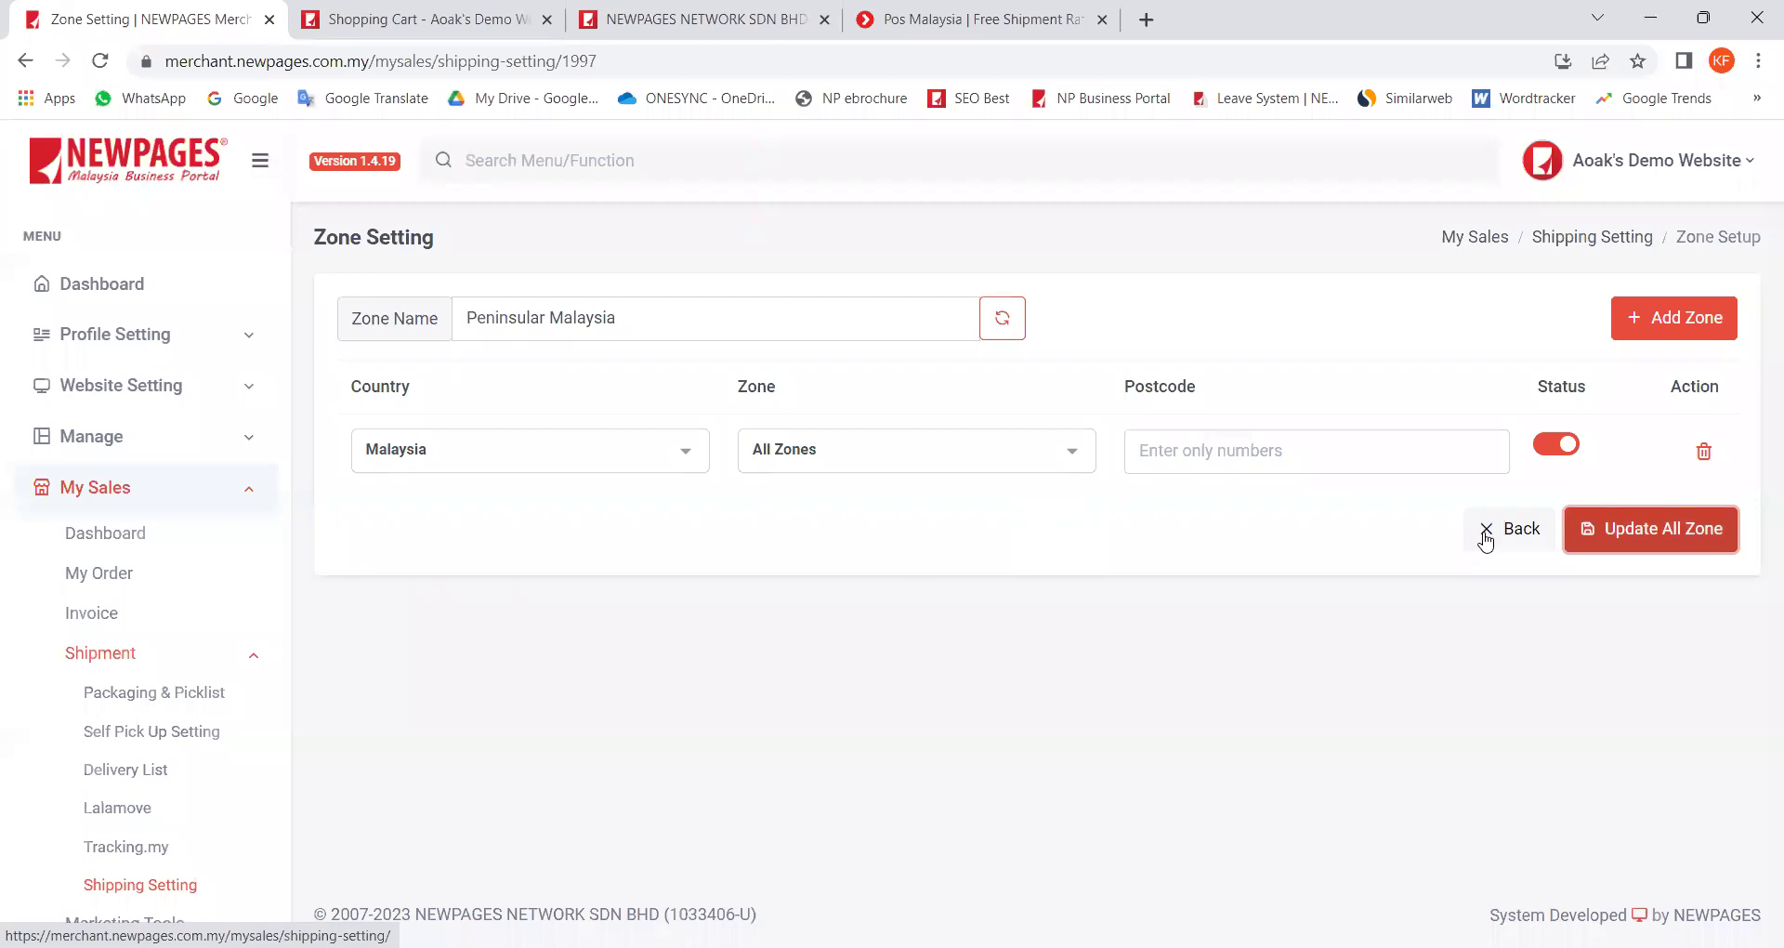
Step: Assign the Peninsular Malaysia zone to the Peninsular Malaysia shipping option and save it
click(119, 892)
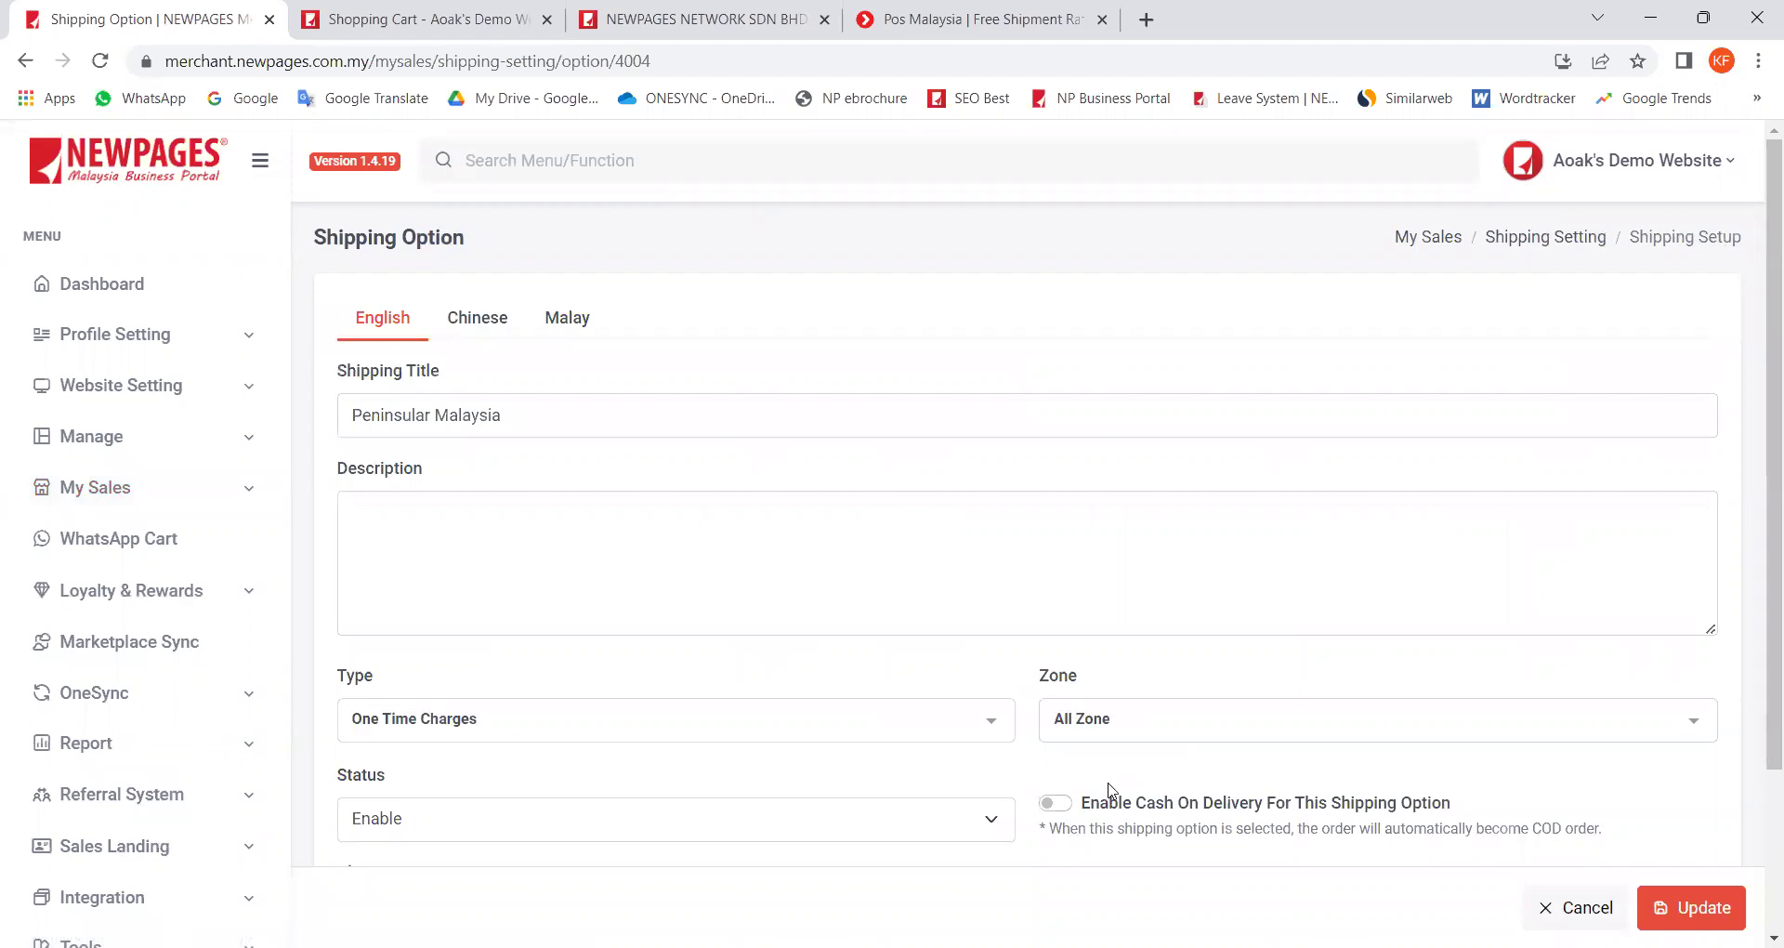
click(1163, 726)
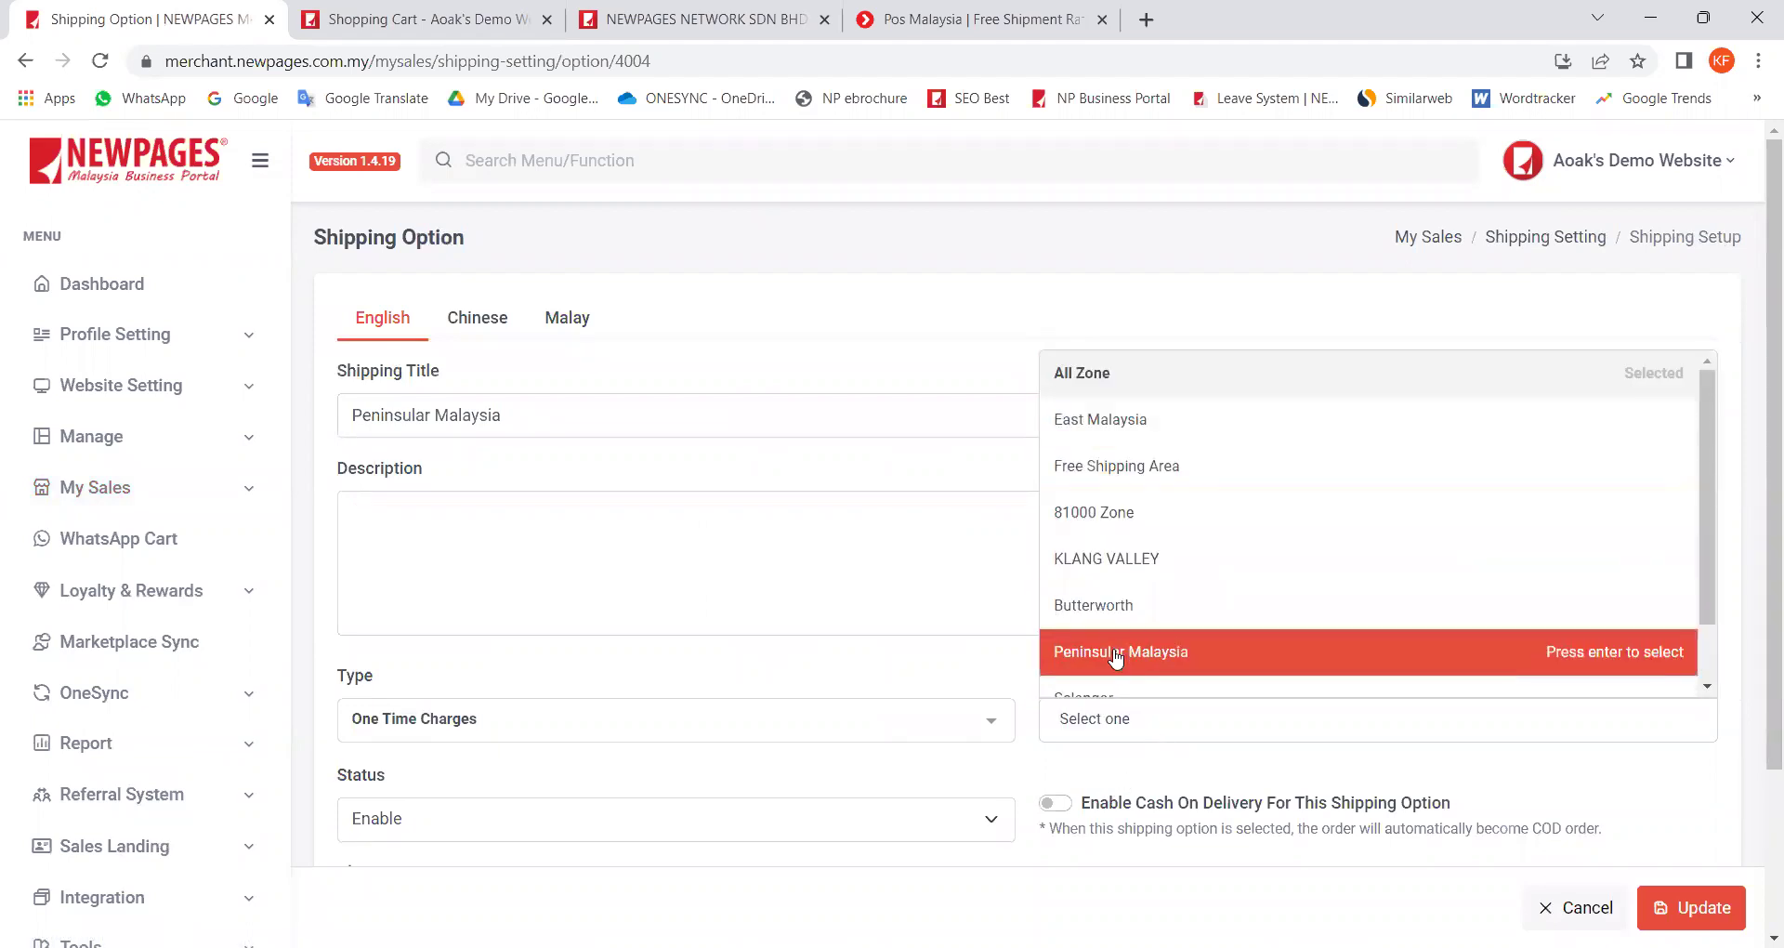
click(1116, 660)
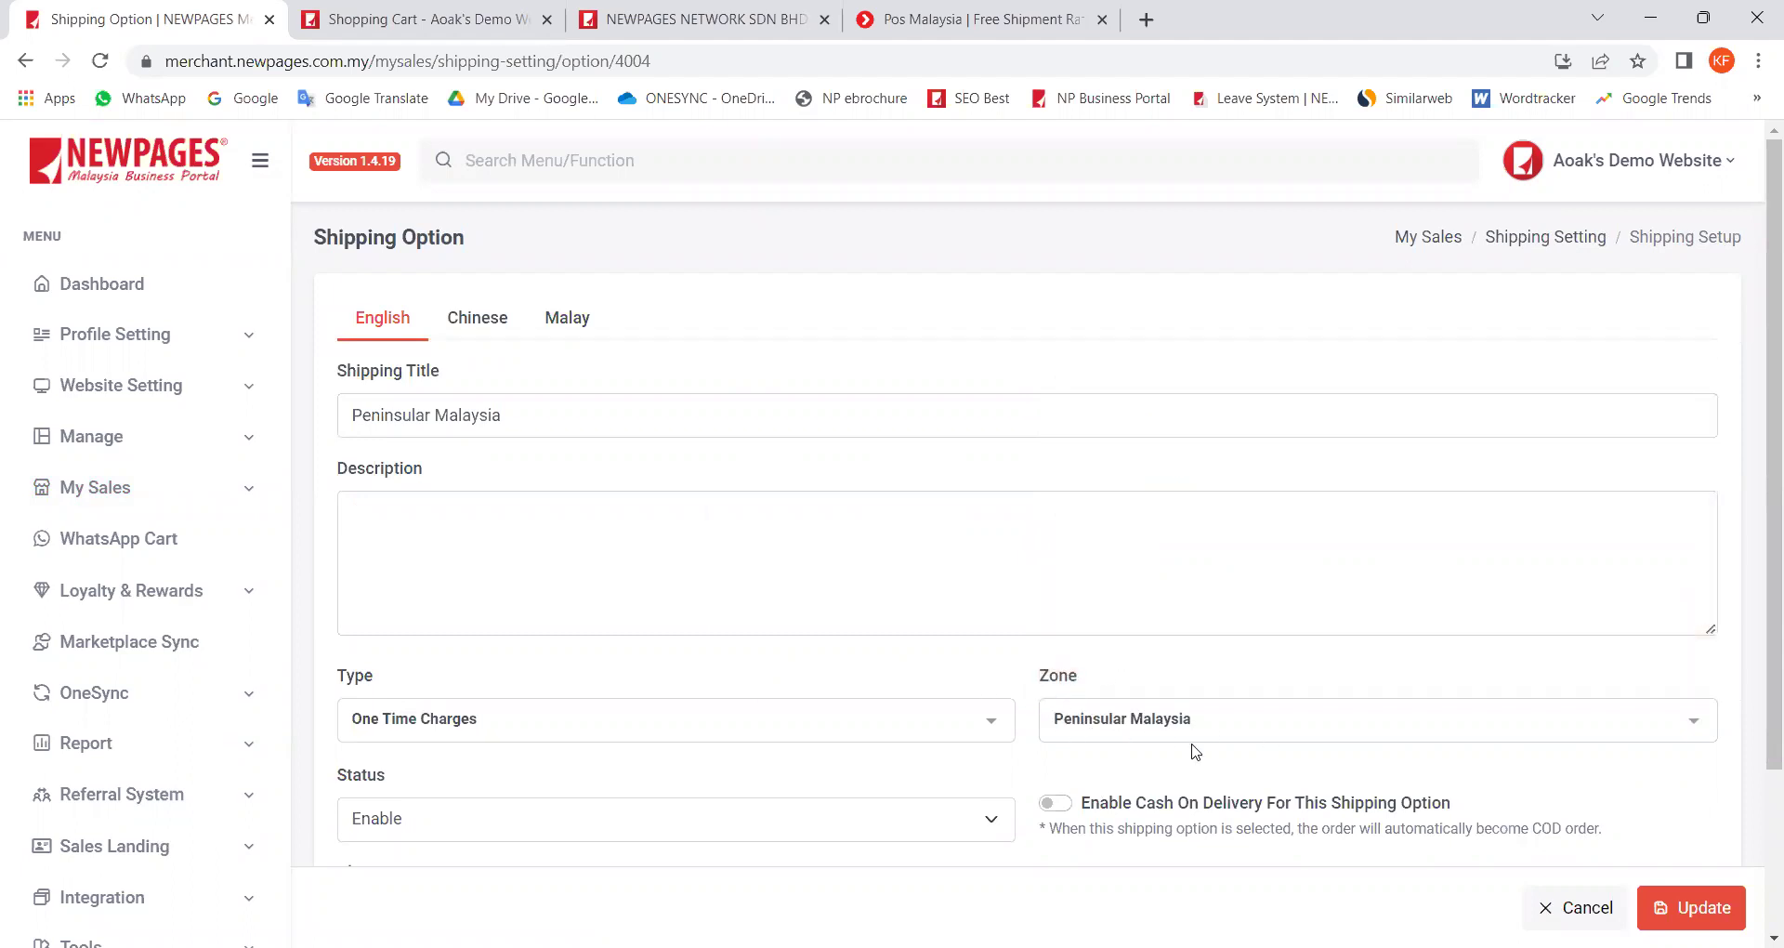
scroll(1194, 750, down, 1)
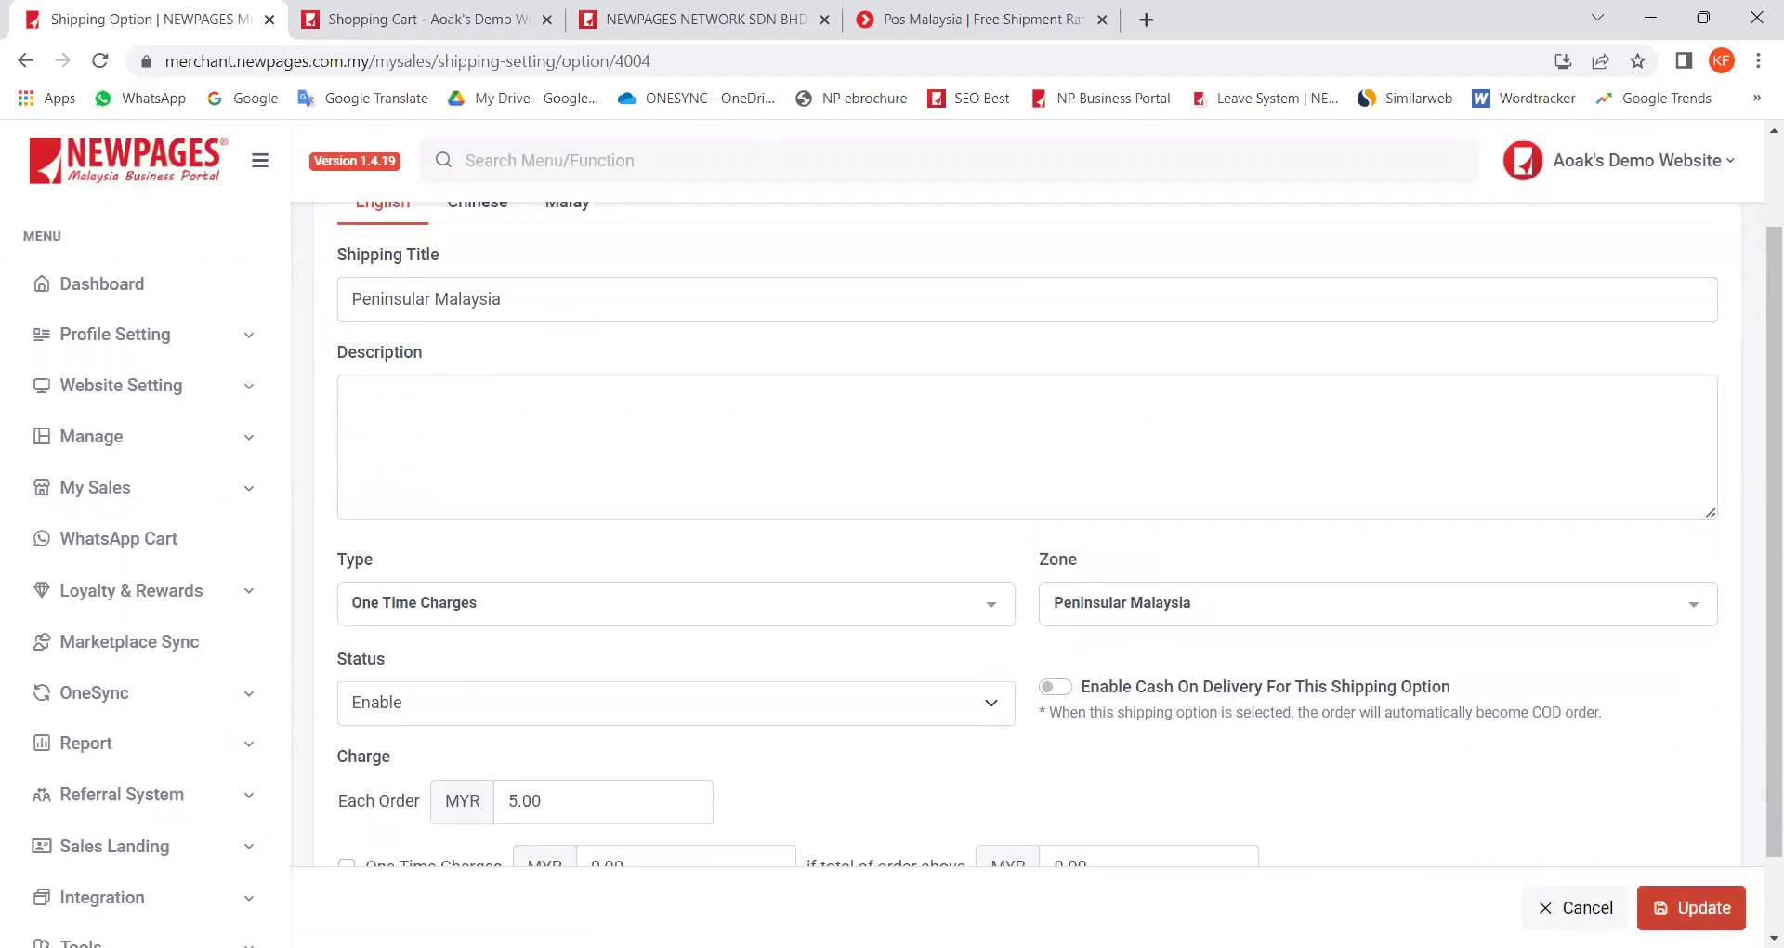
click(1663, 906)
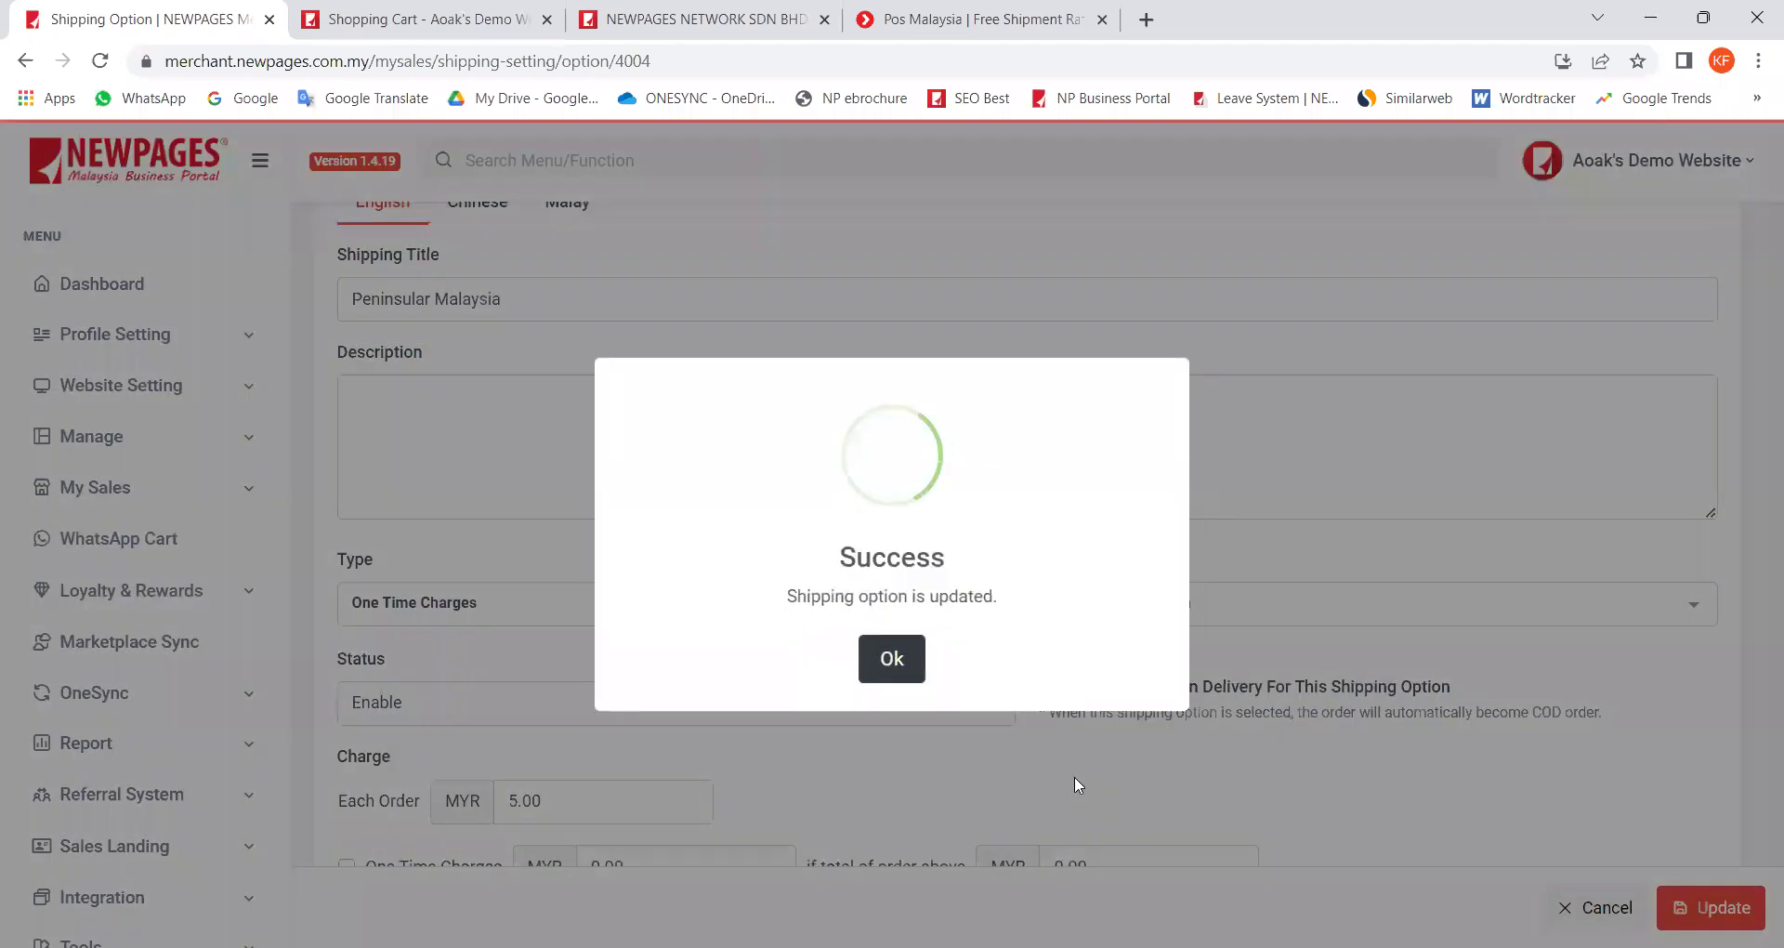
click(909, 664)
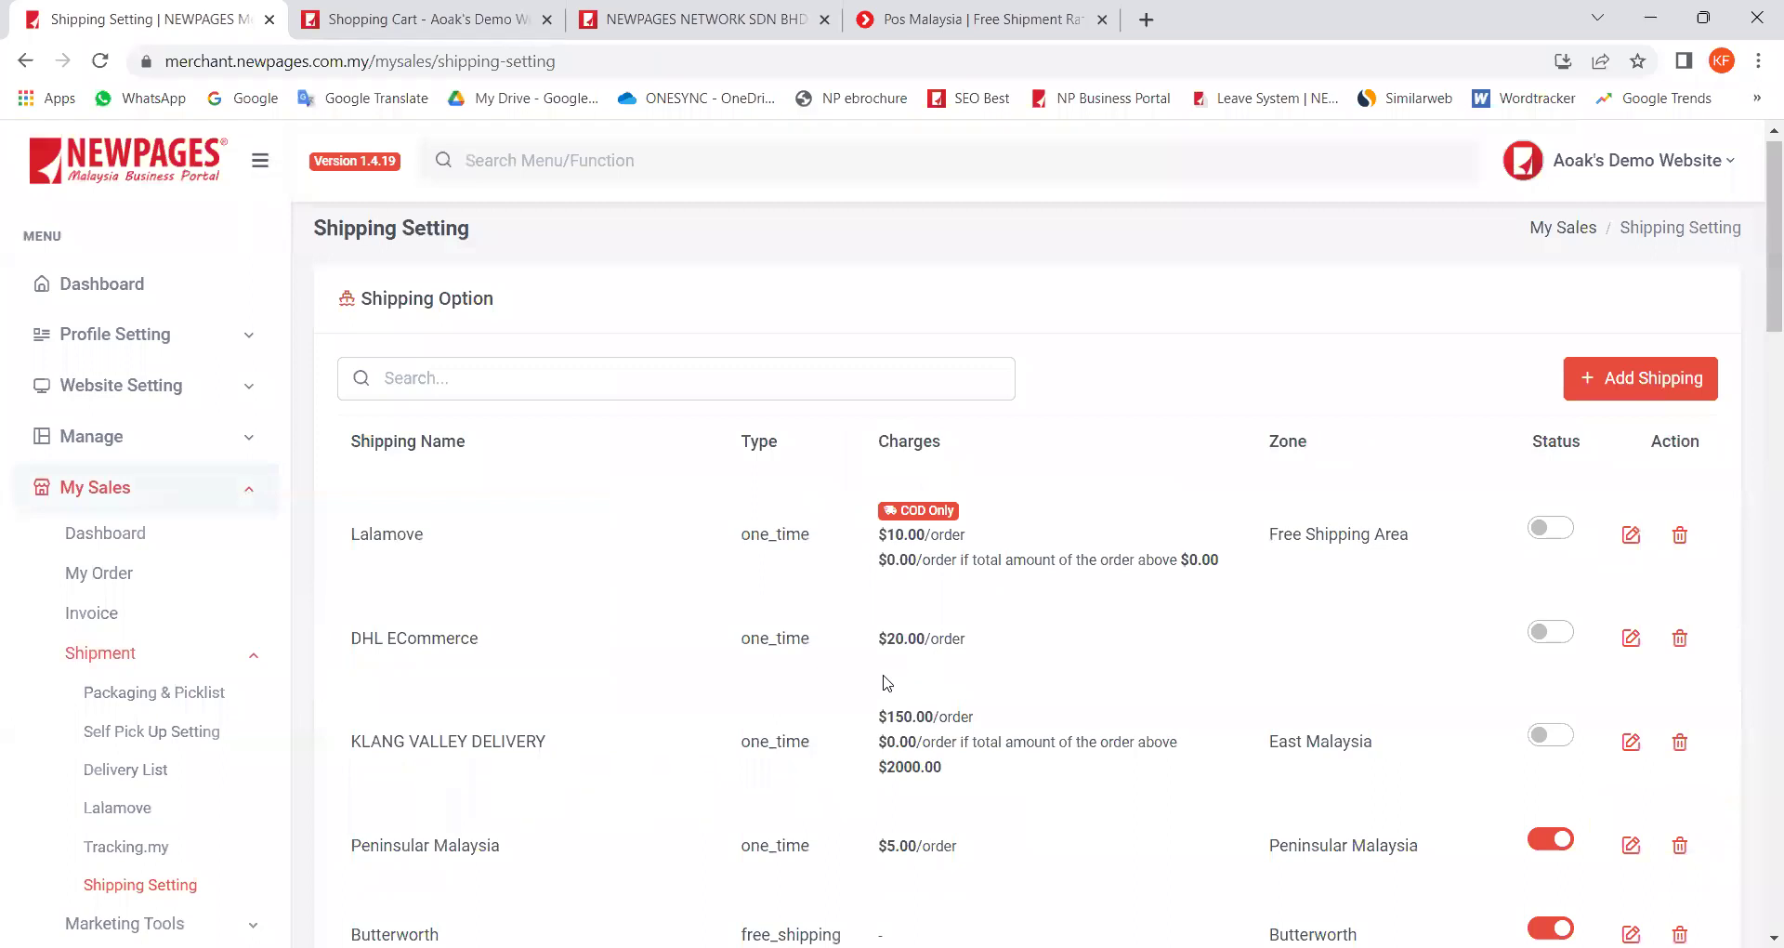
Step: Check Peninsular Malaysia's $5.00/order charge and All Zones detail, then switch to the storefront cart
triple_click(465, 294)
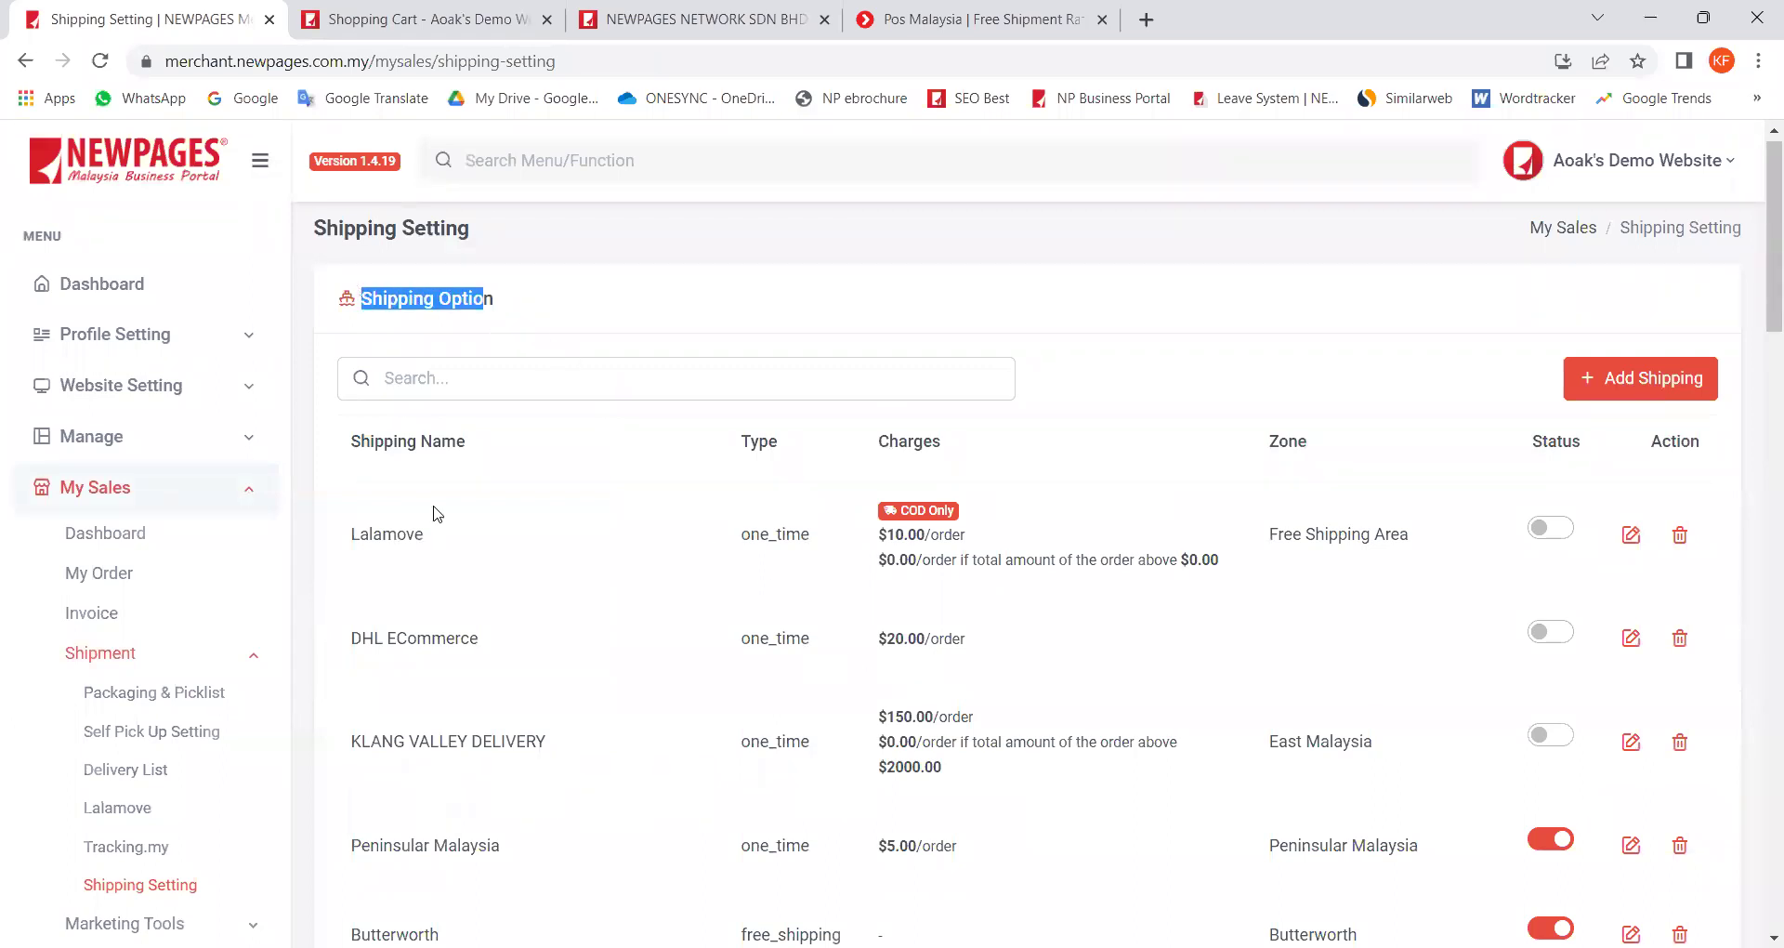
scroll(505, 642, down, 2)
triple_click(463, 614)
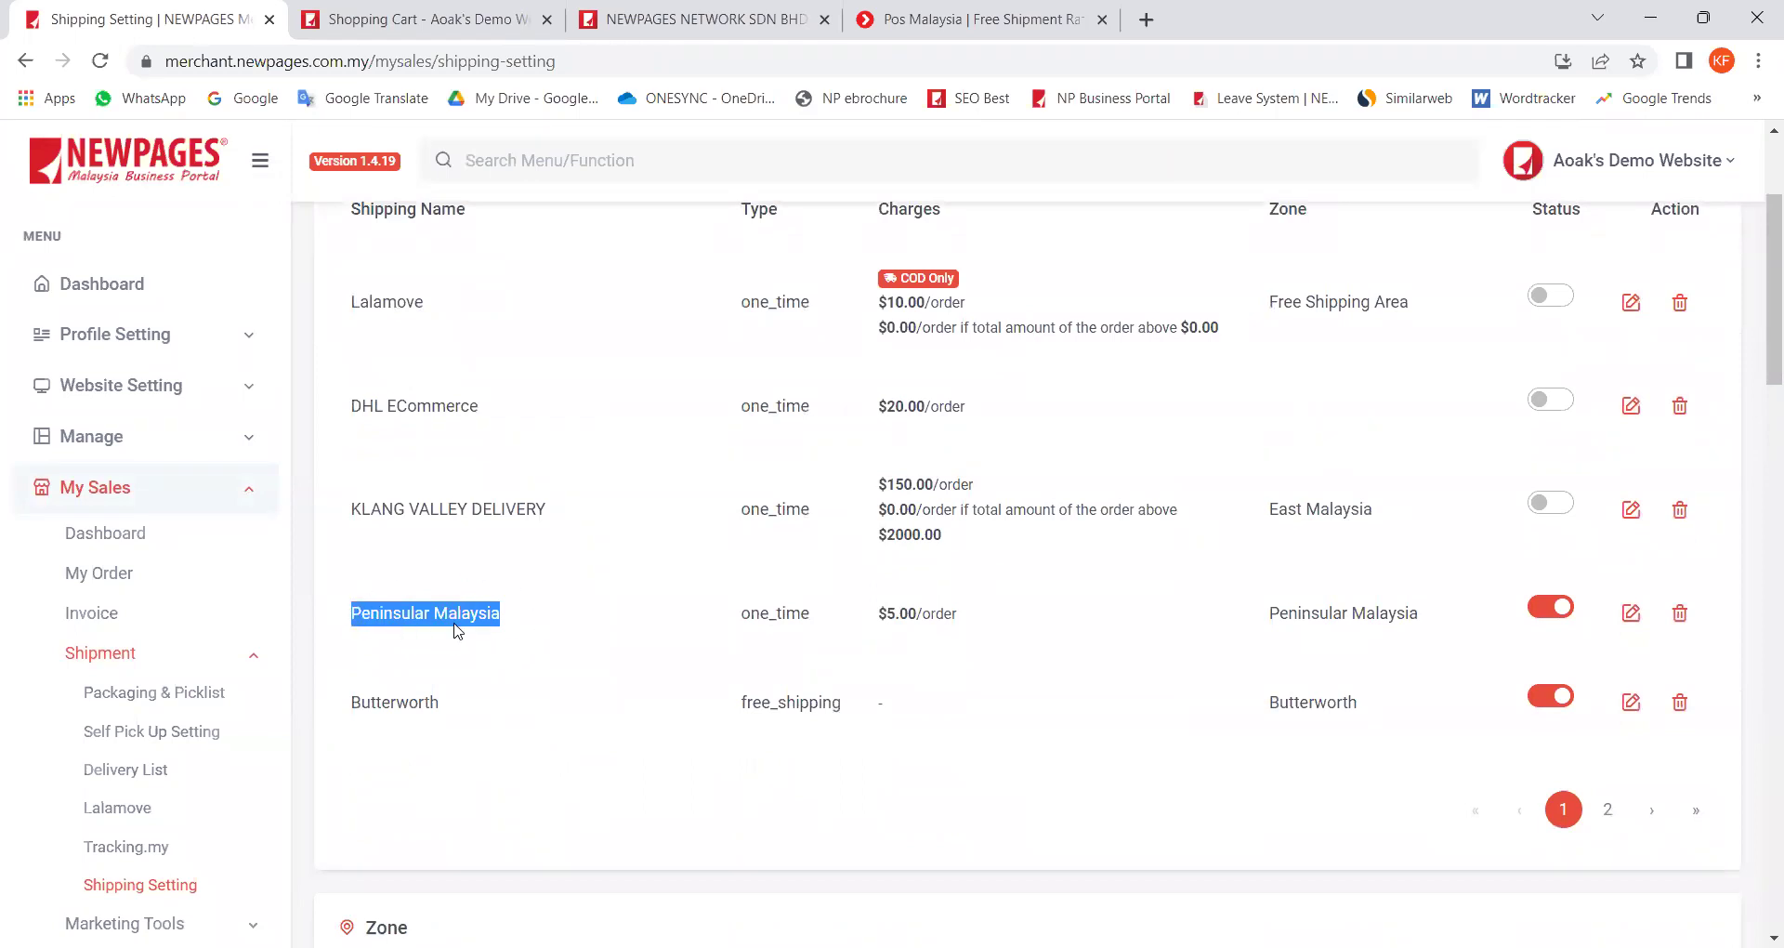
drag(966, 621, 879, 625)
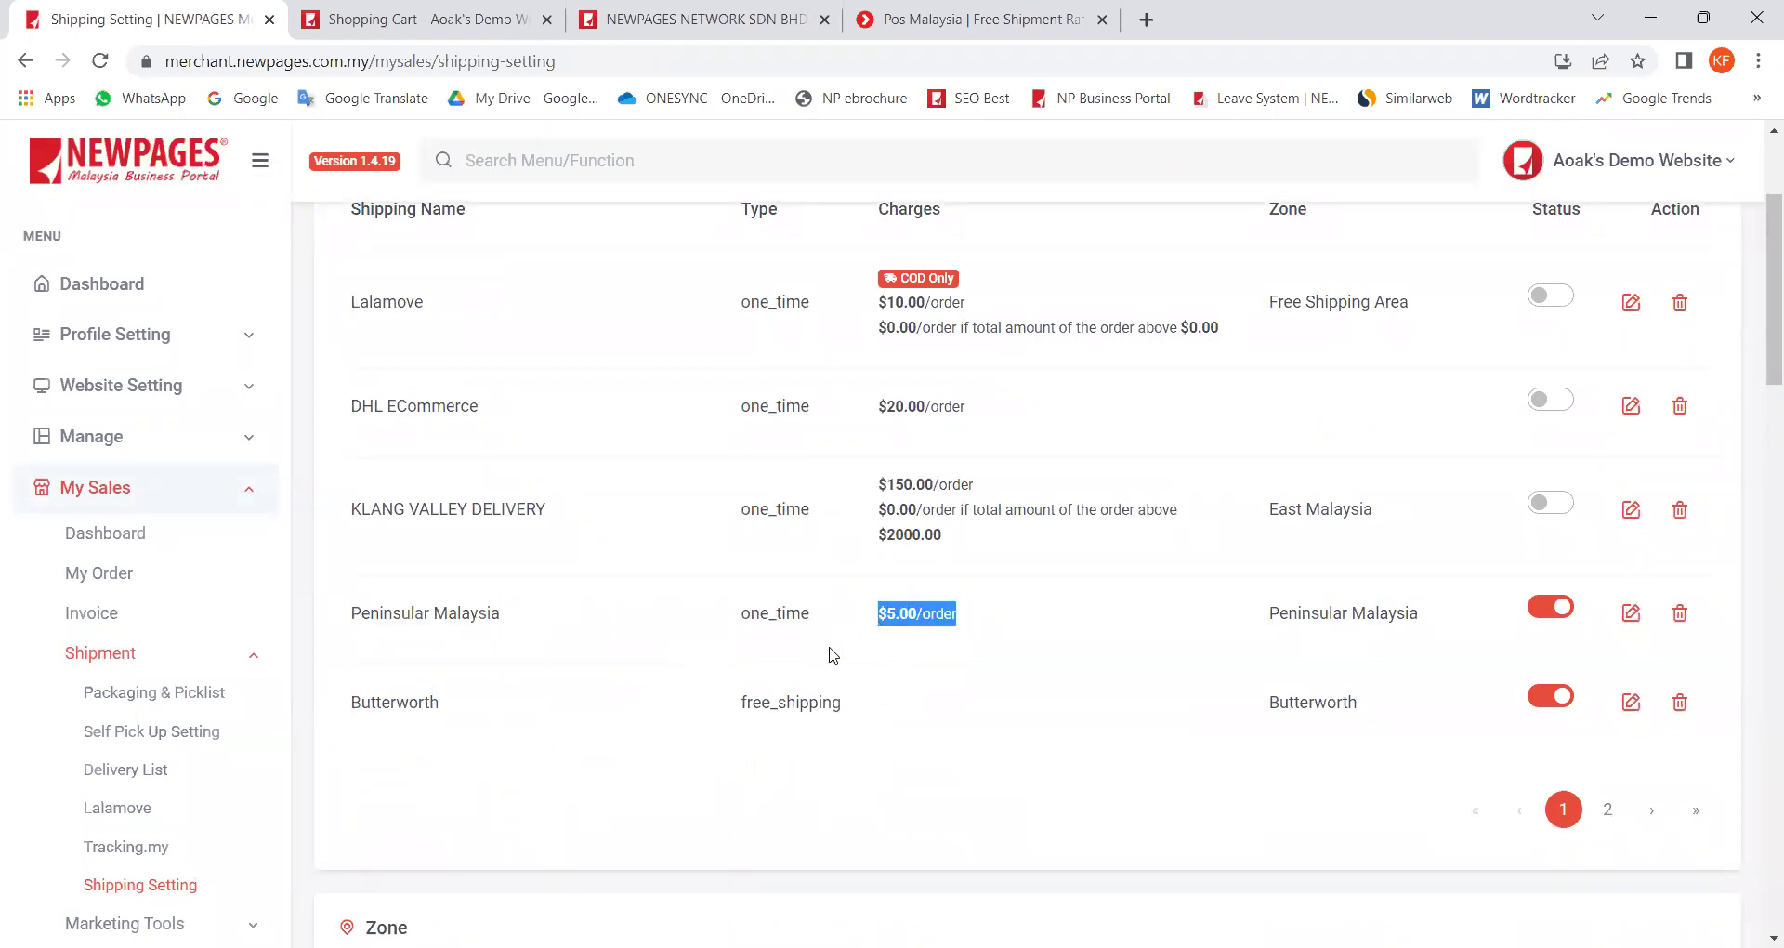
scroll(835, 654, down, 6)
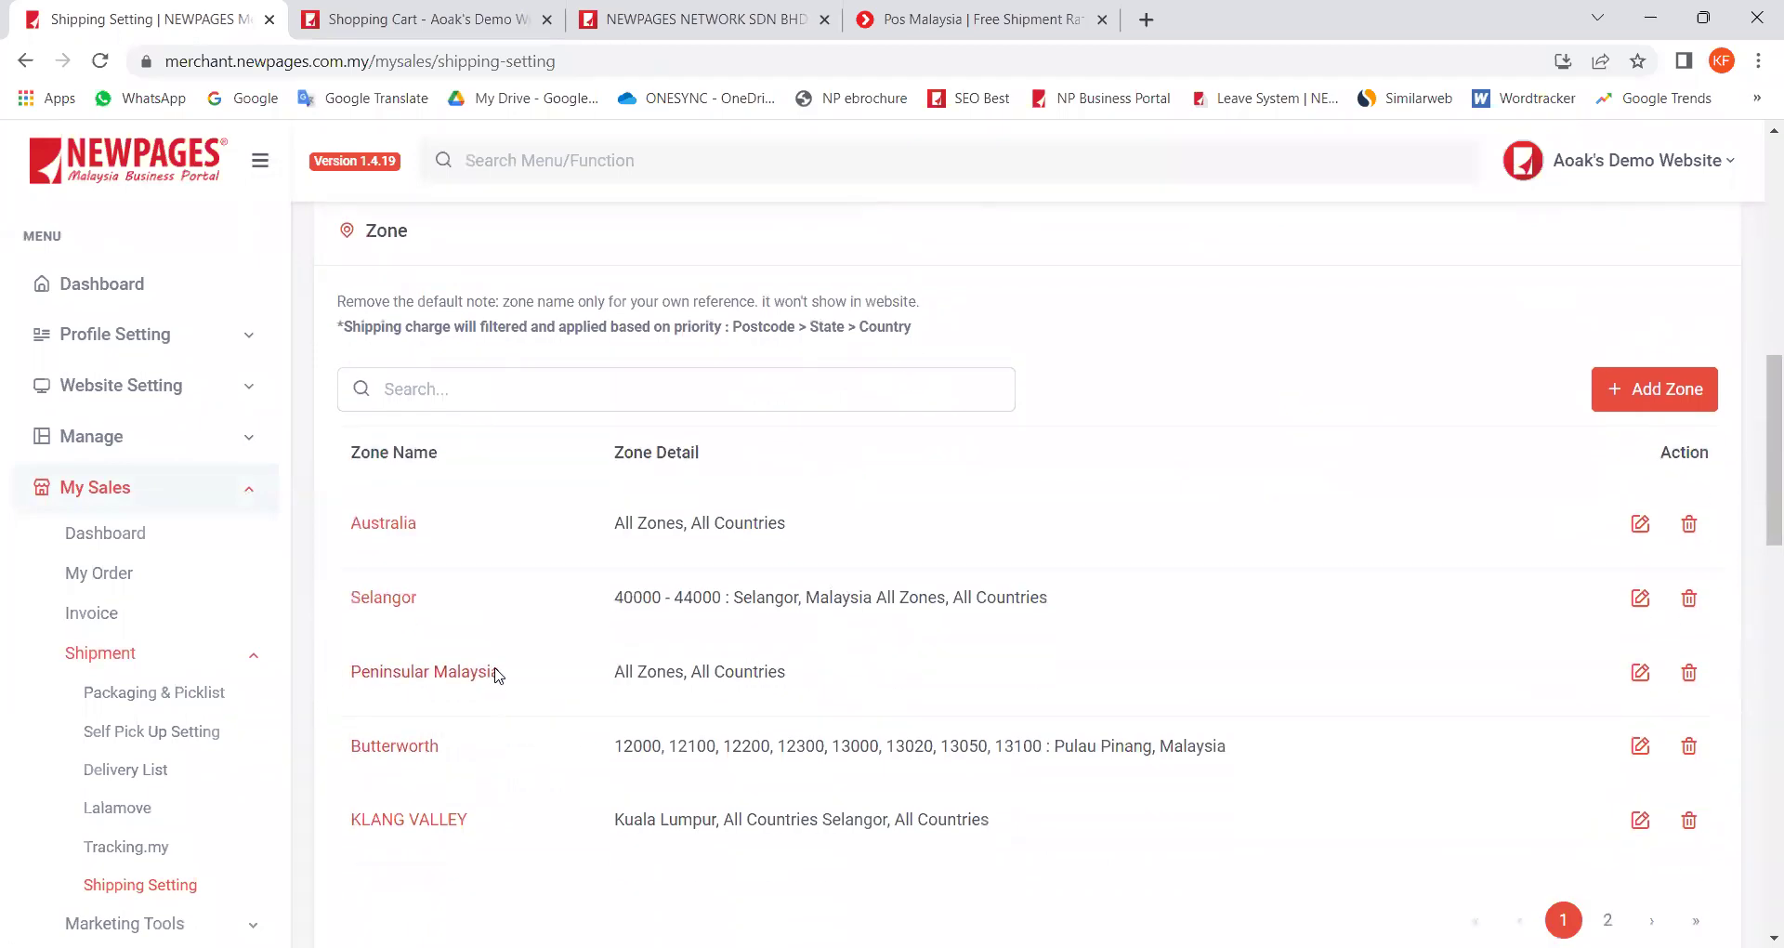
drag(654, 672, 792, 684)
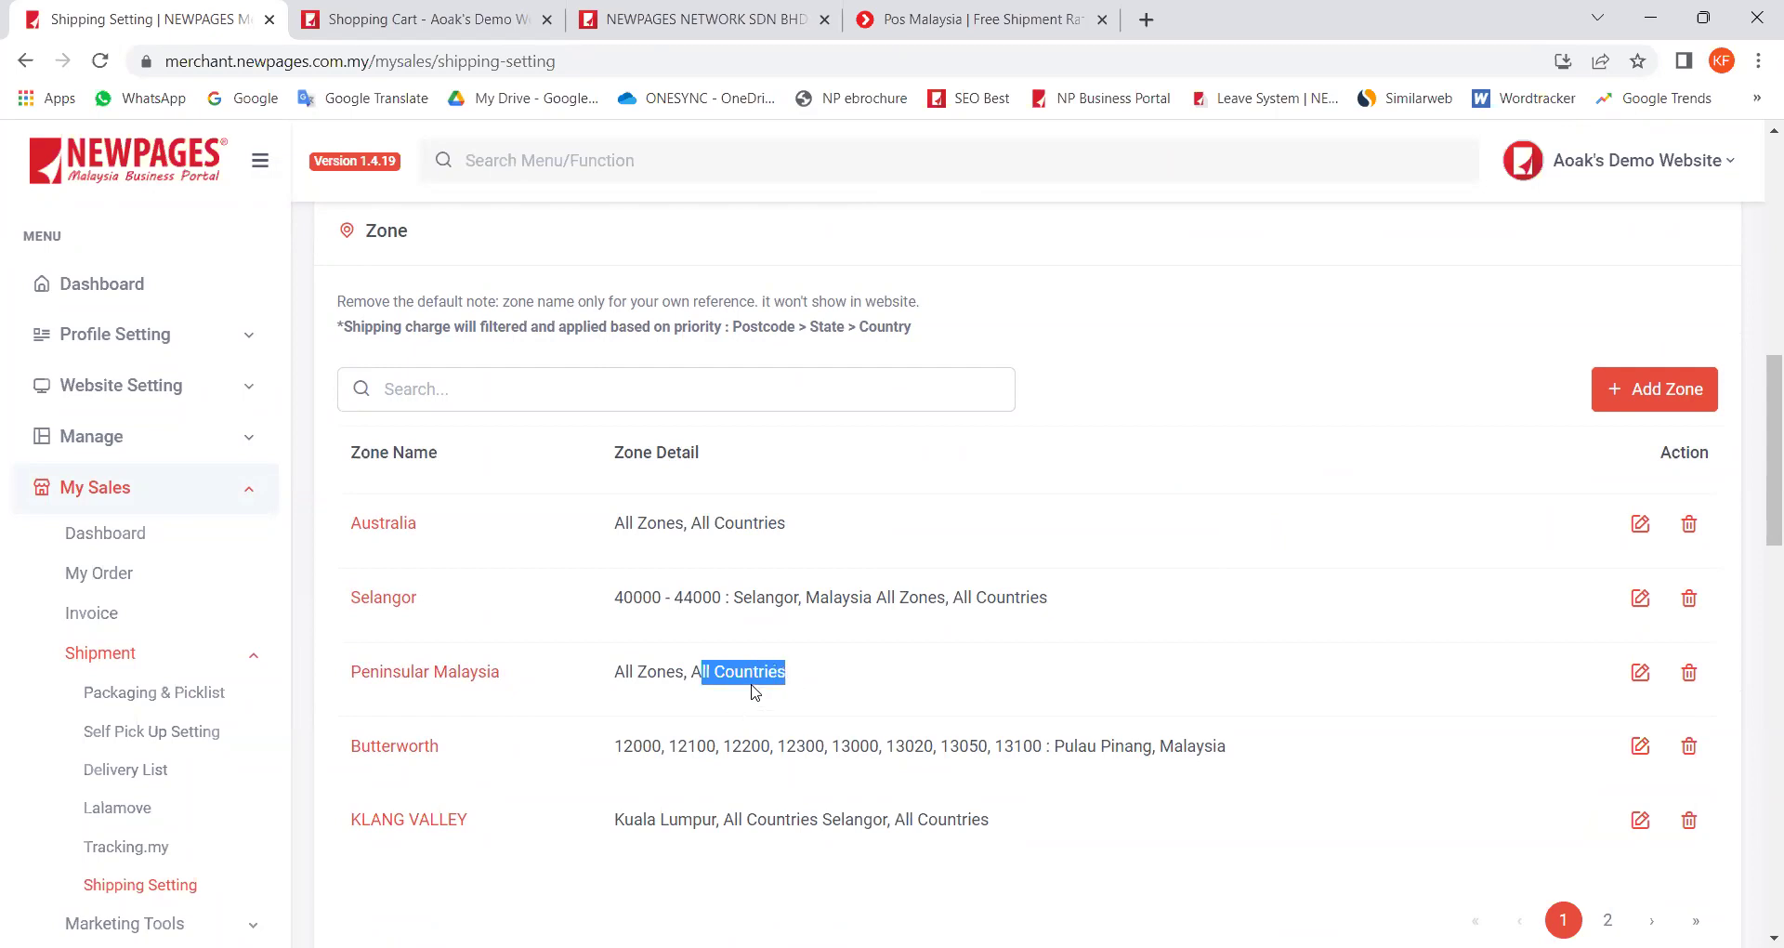
click(692, 690)
drag(646, 674, 608, 681)
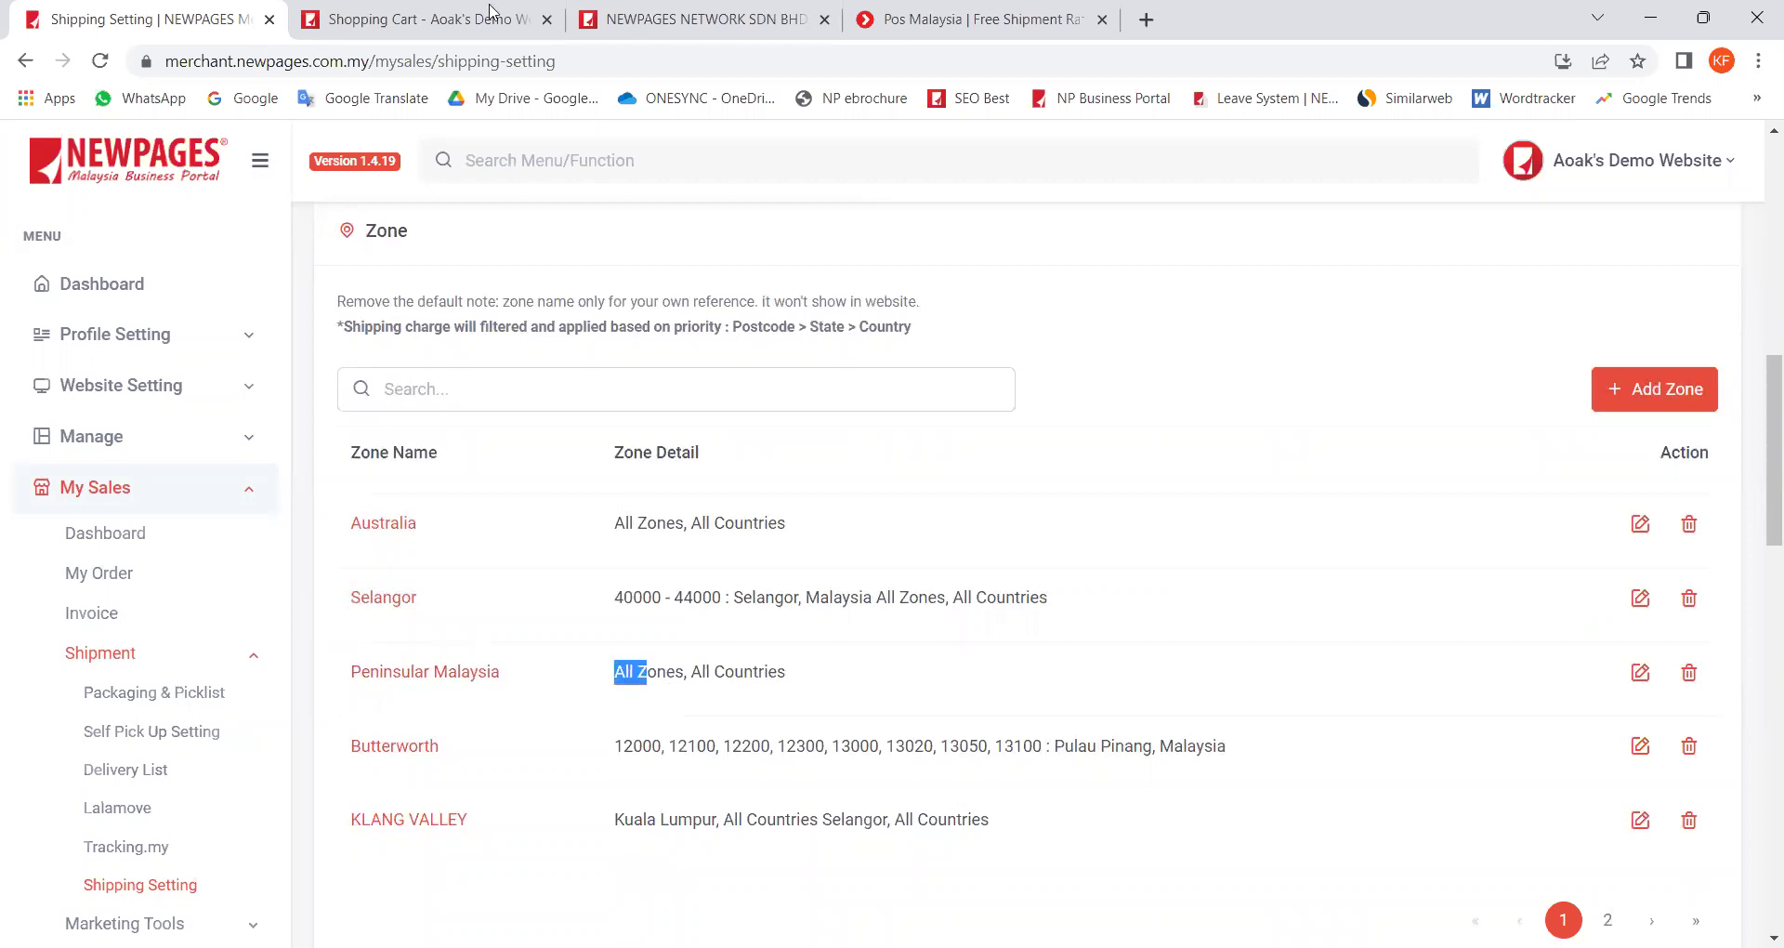
click(419, 15)
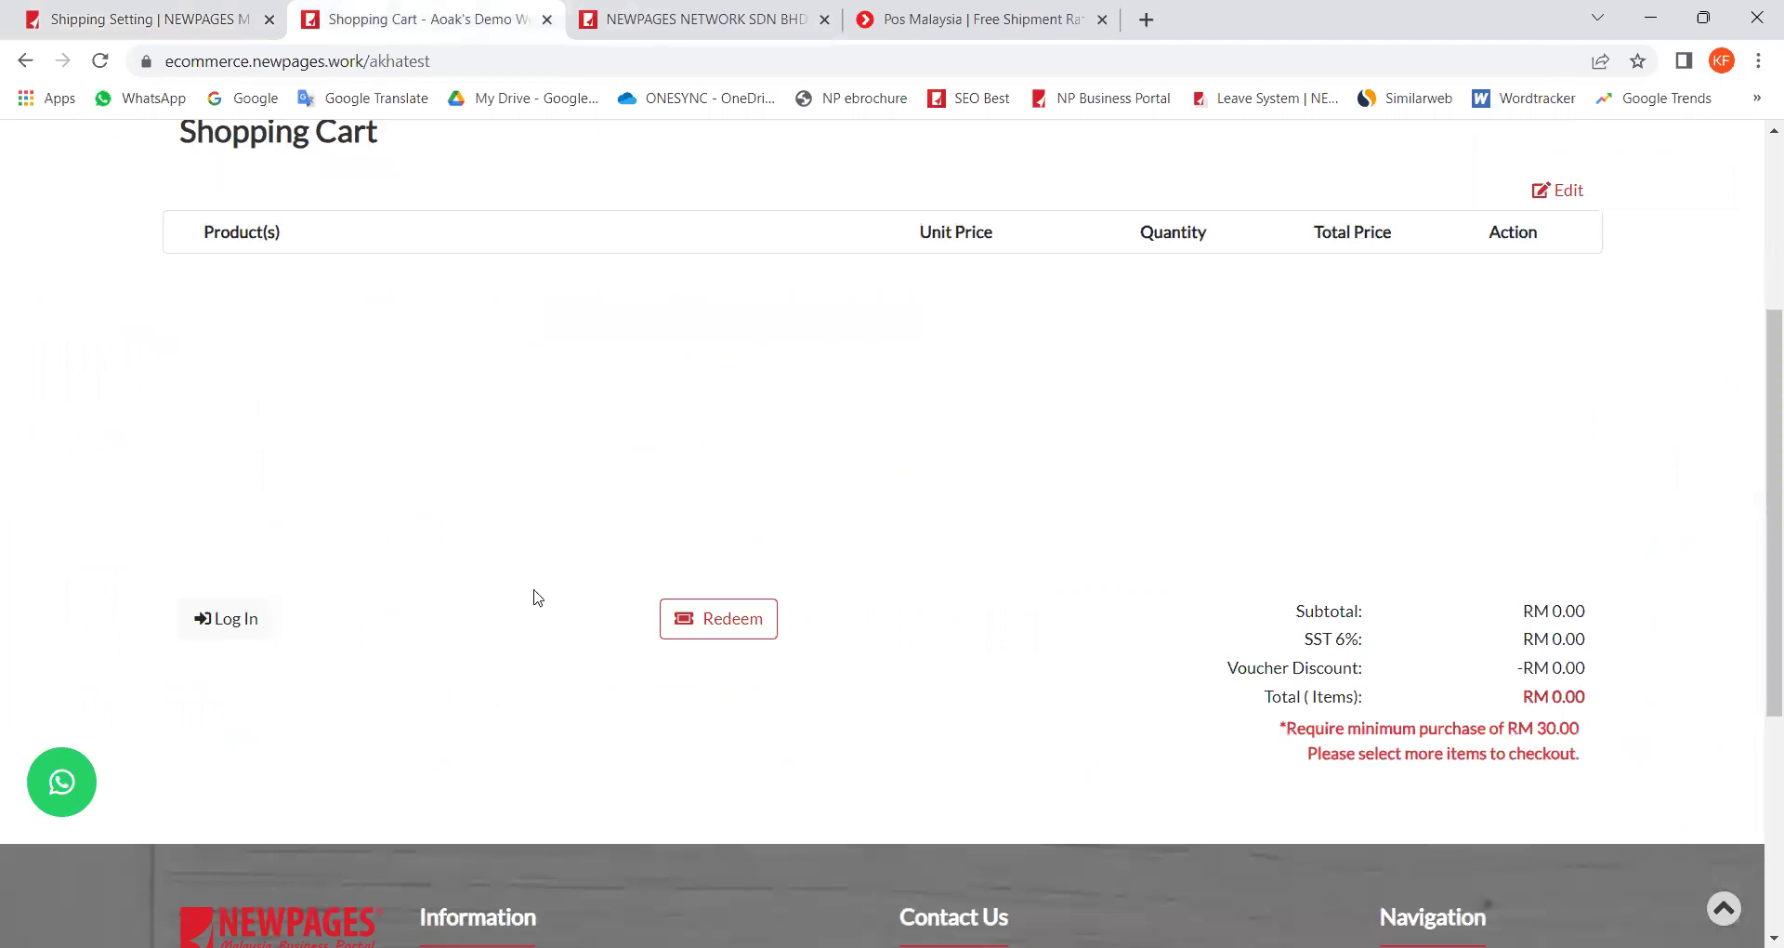
Step: Add the PS5 Controller Twin Deal with two Grey controllers to the cart
scroll(1343, 392, up, 2)
click(1514, 280)
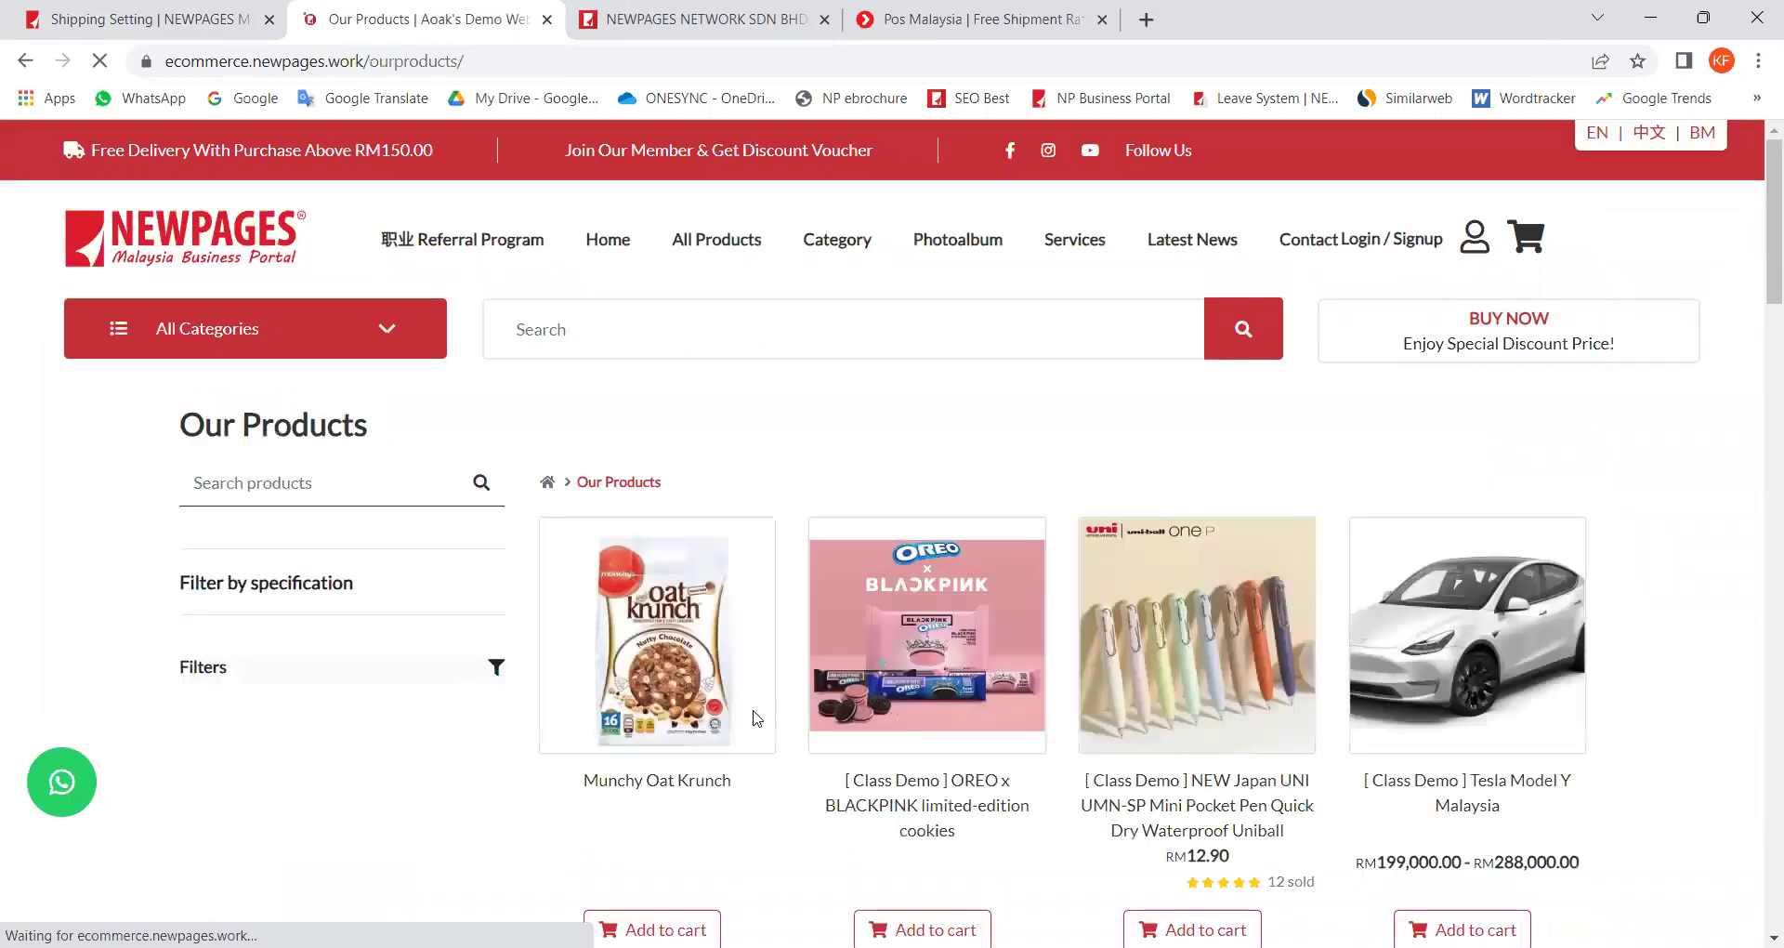
scroll(846, 792, down, 5)
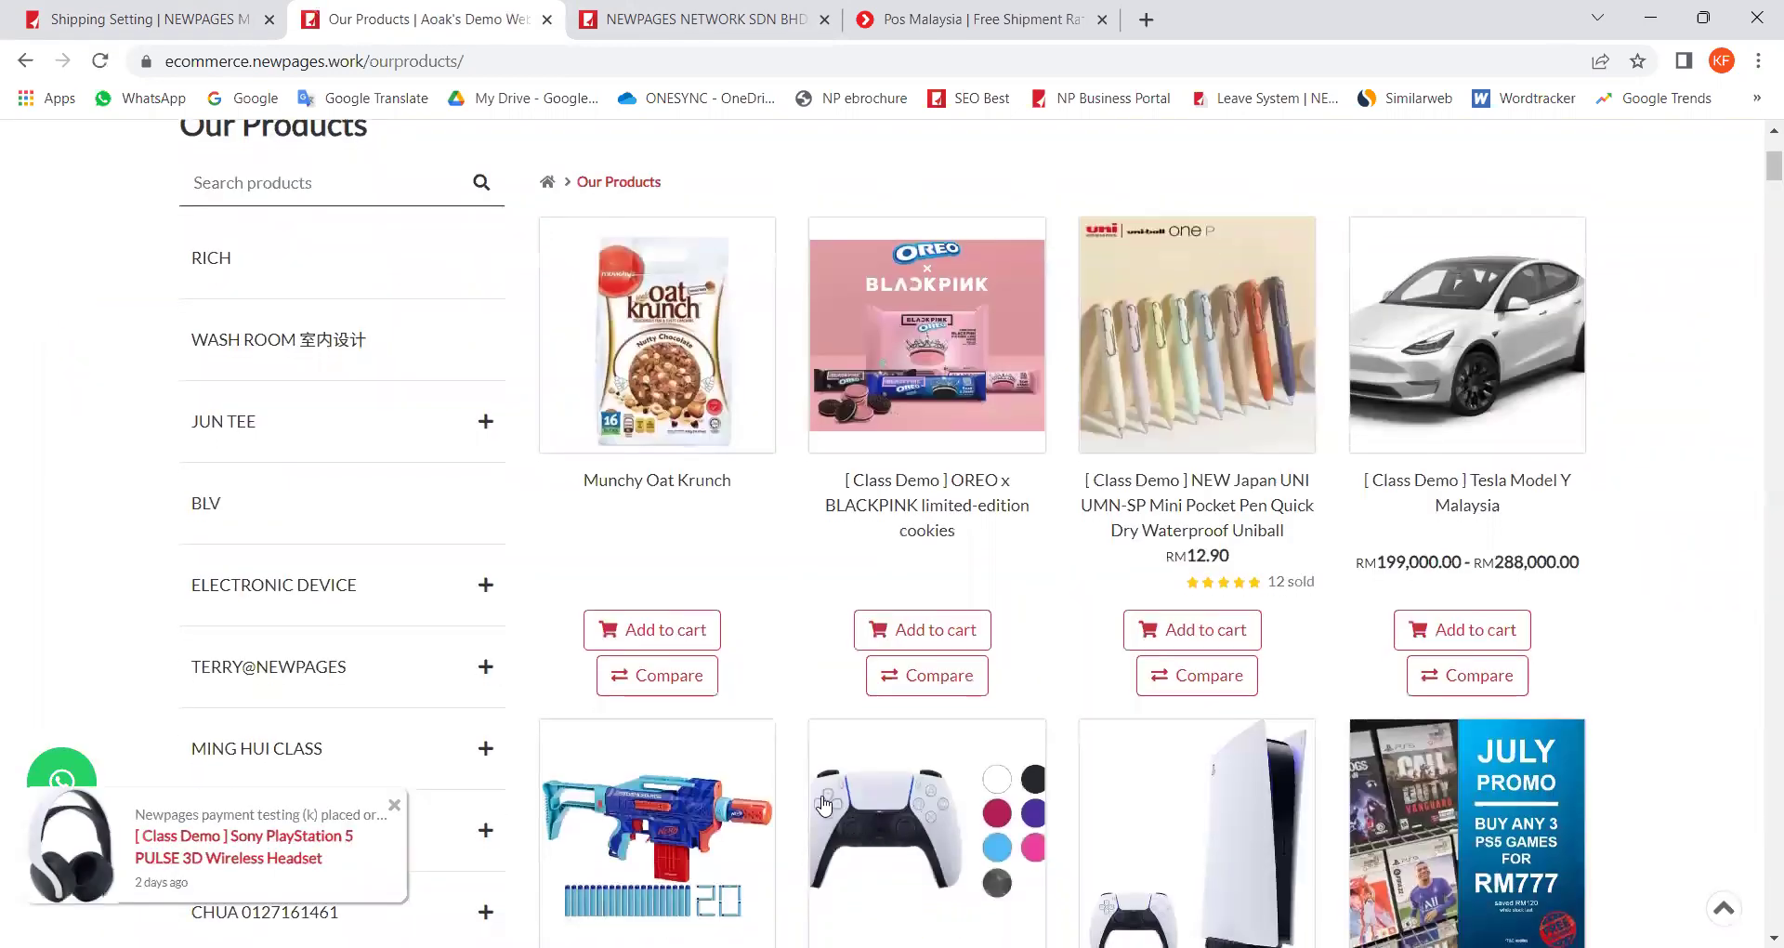
click(901, 724)
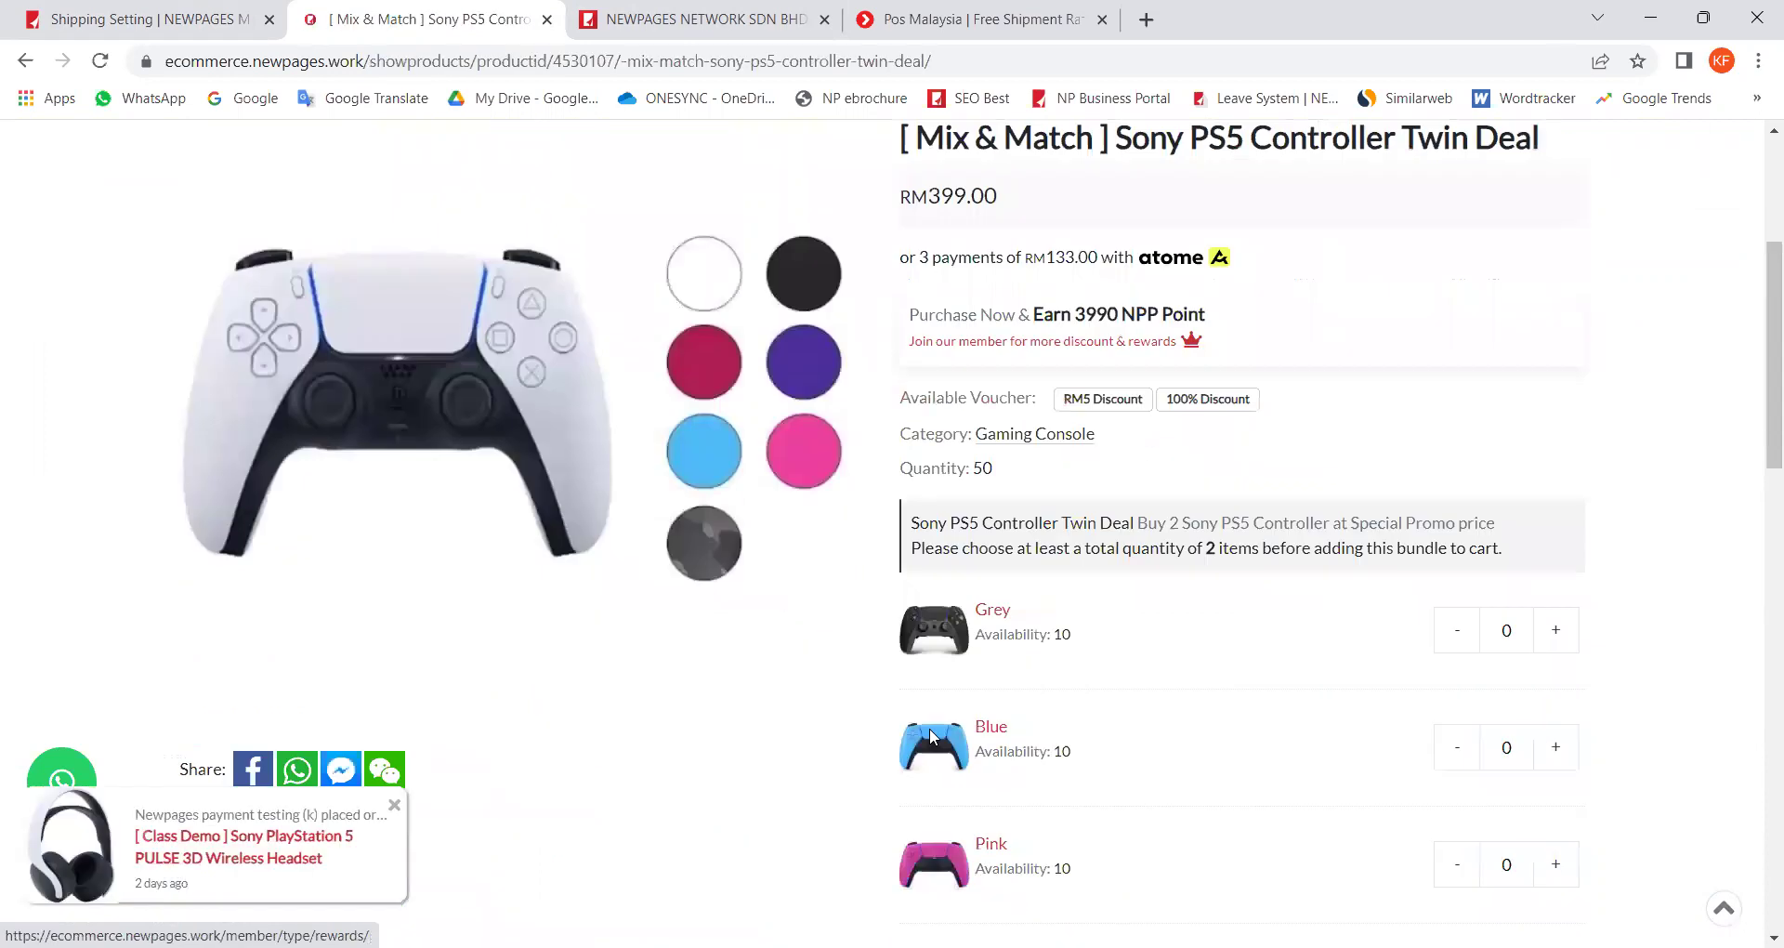
scroll(1600, 515, down, 2)
click(1555, 543)
click(1556, 543)
click(1556, 543)
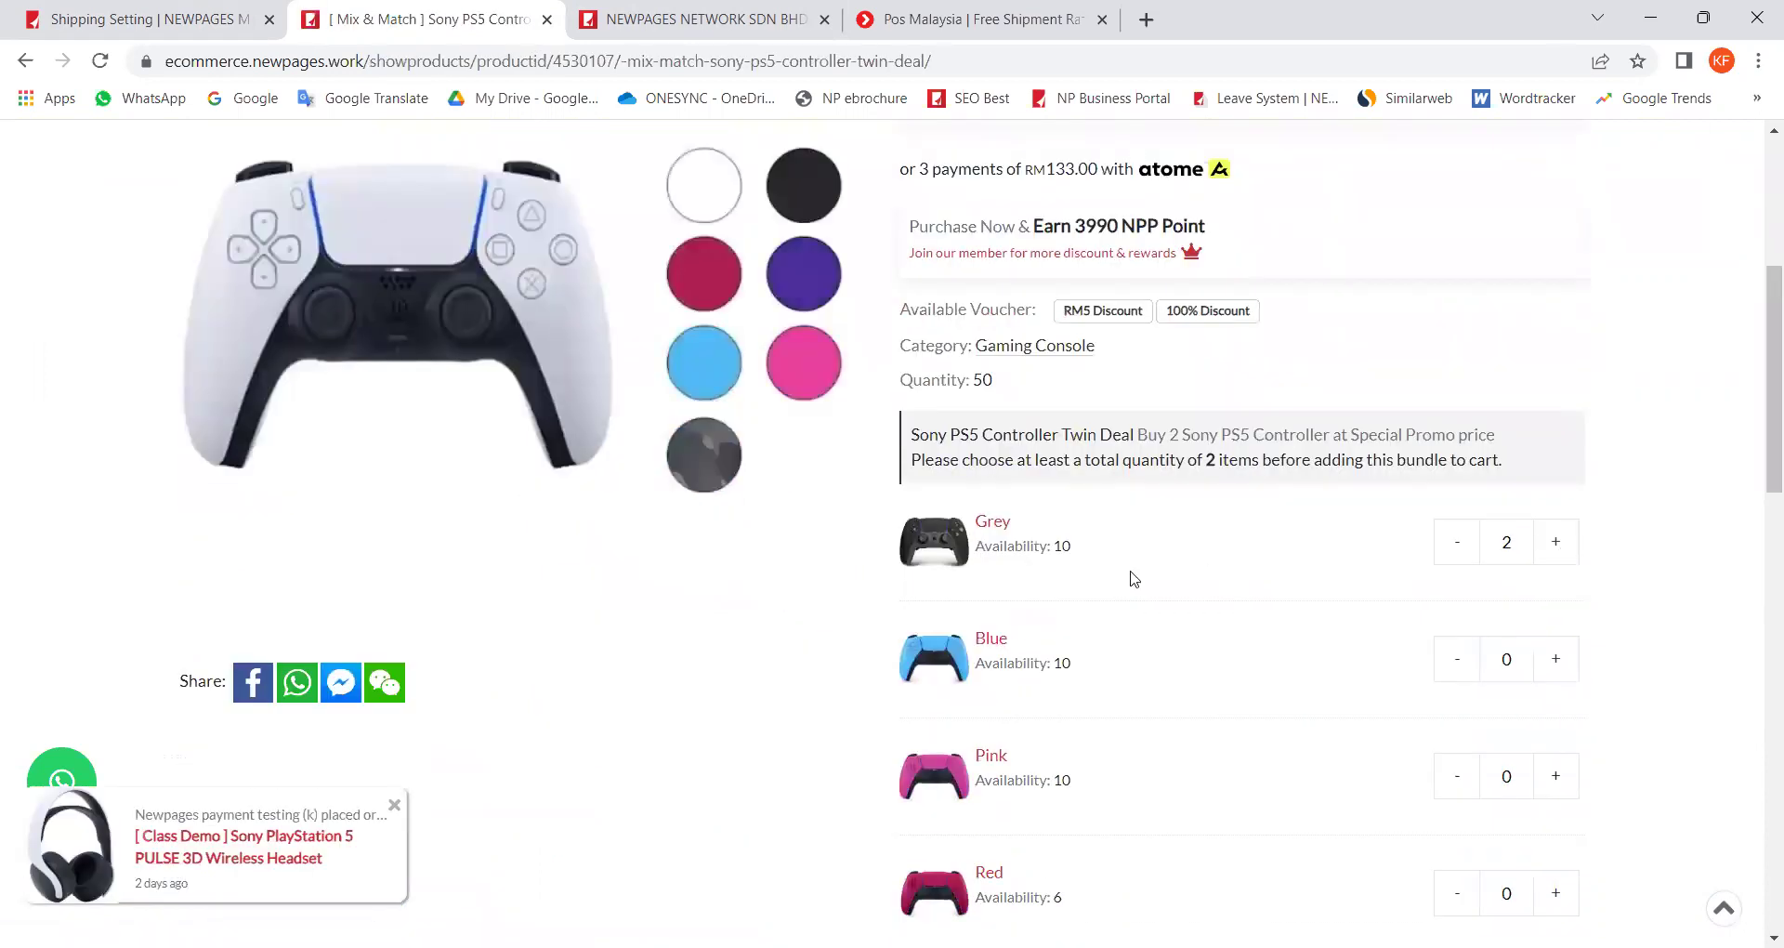
scroll(1069, 632, down, 3)
scroll(1020, 701, down, 3)
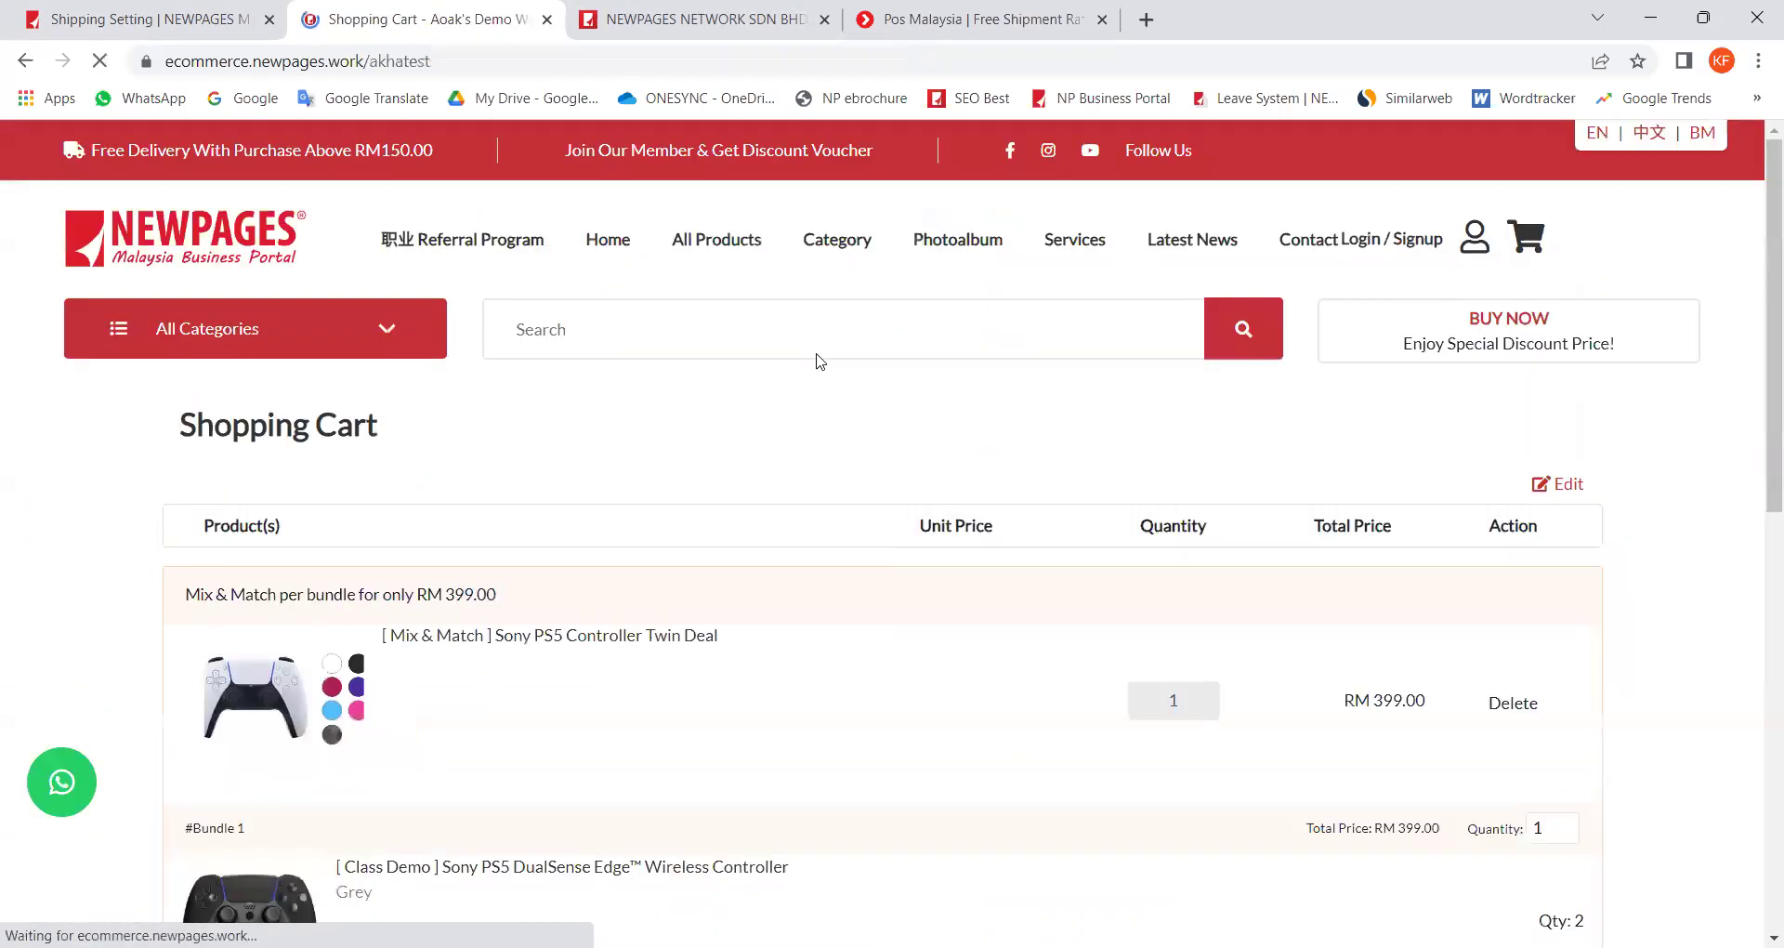
scroll(929, 758, down, 2)
Step: Start guest checkout and autofill the buyer's name, contact number and e-mail
scroll(935, 733, down, 3)
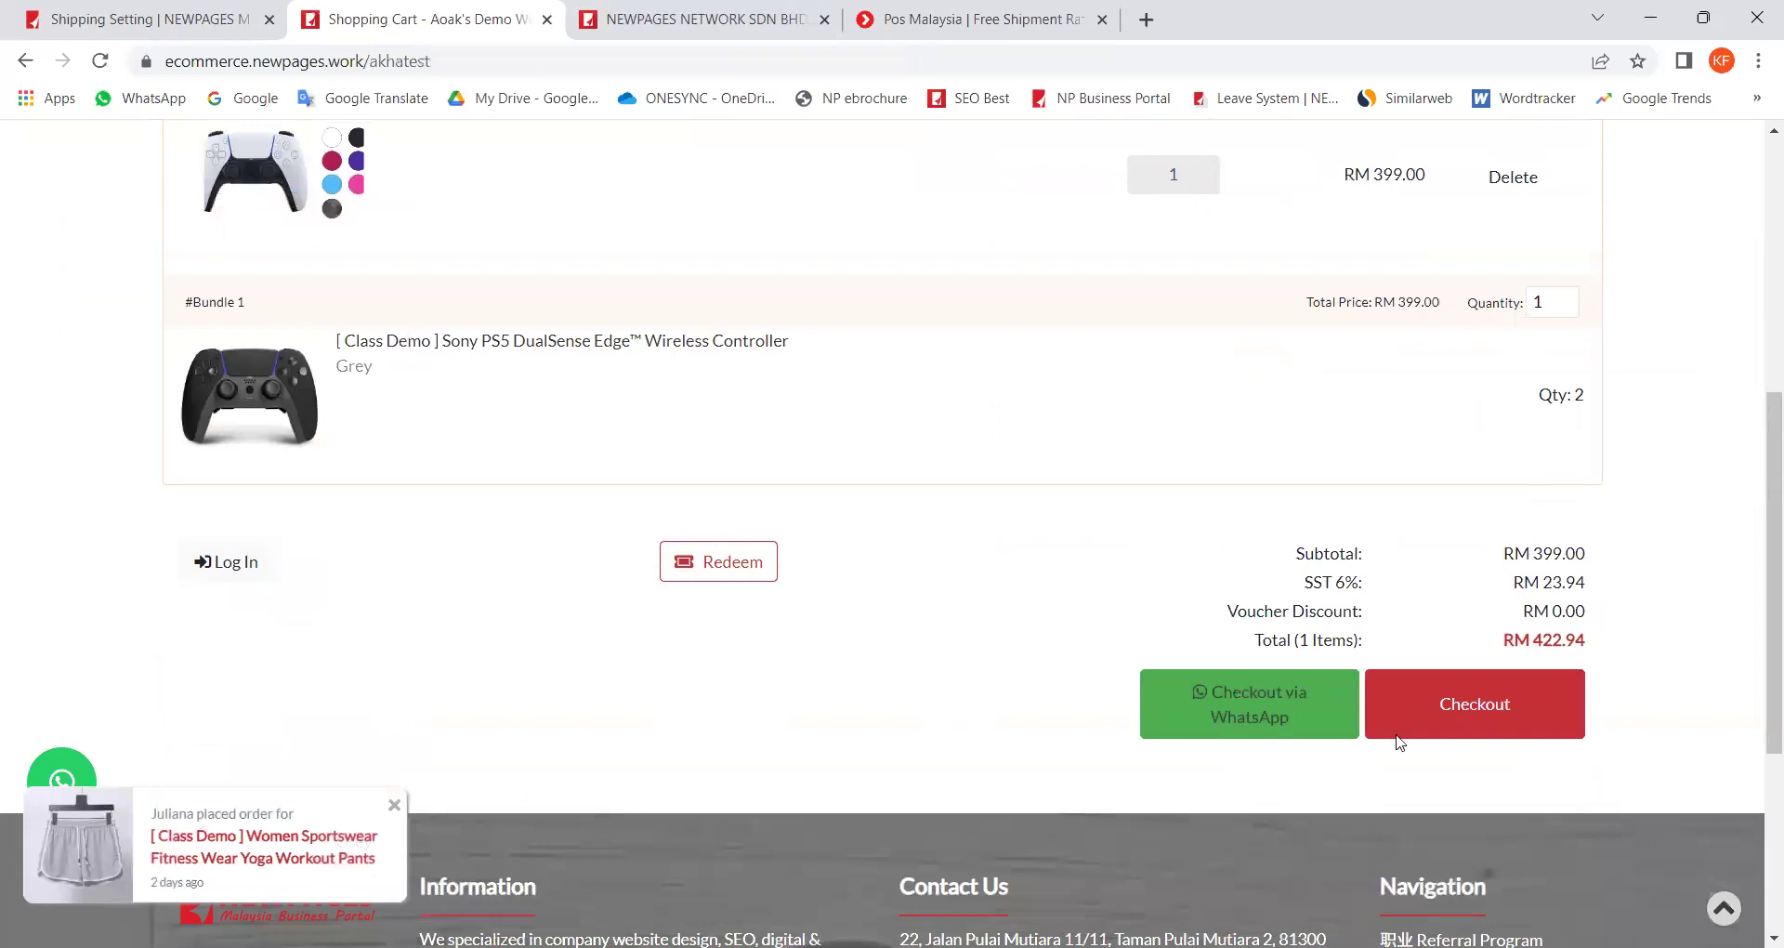
click(1496, 711)
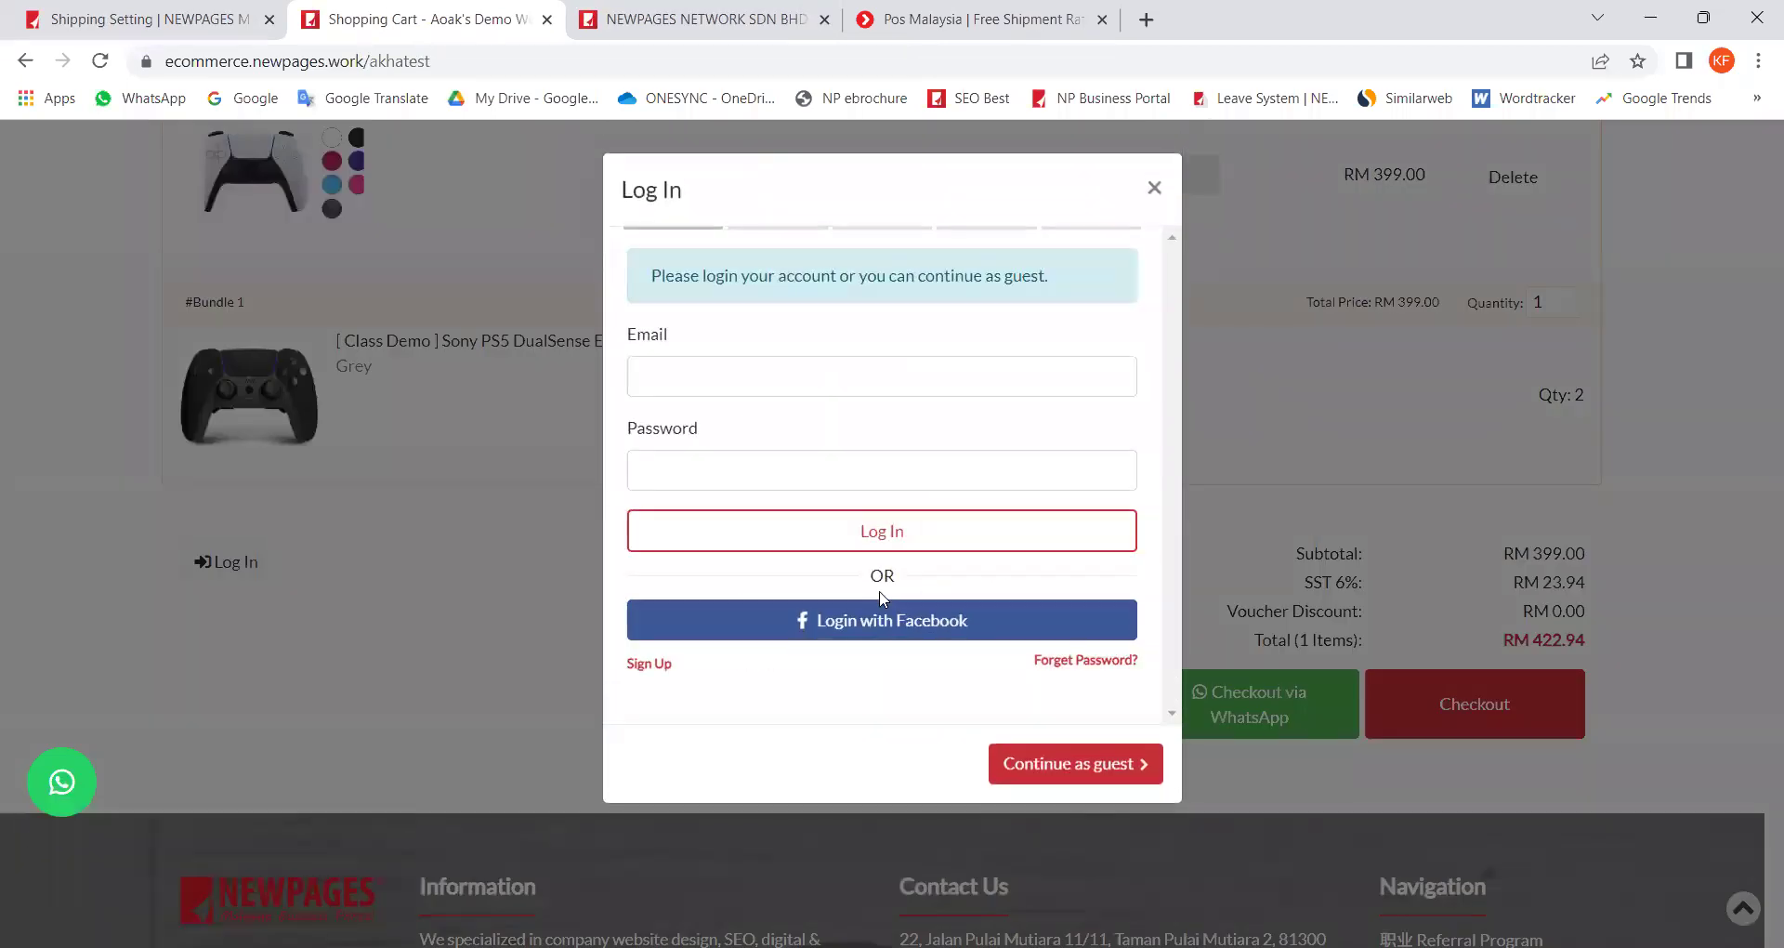
click(1067, 764)
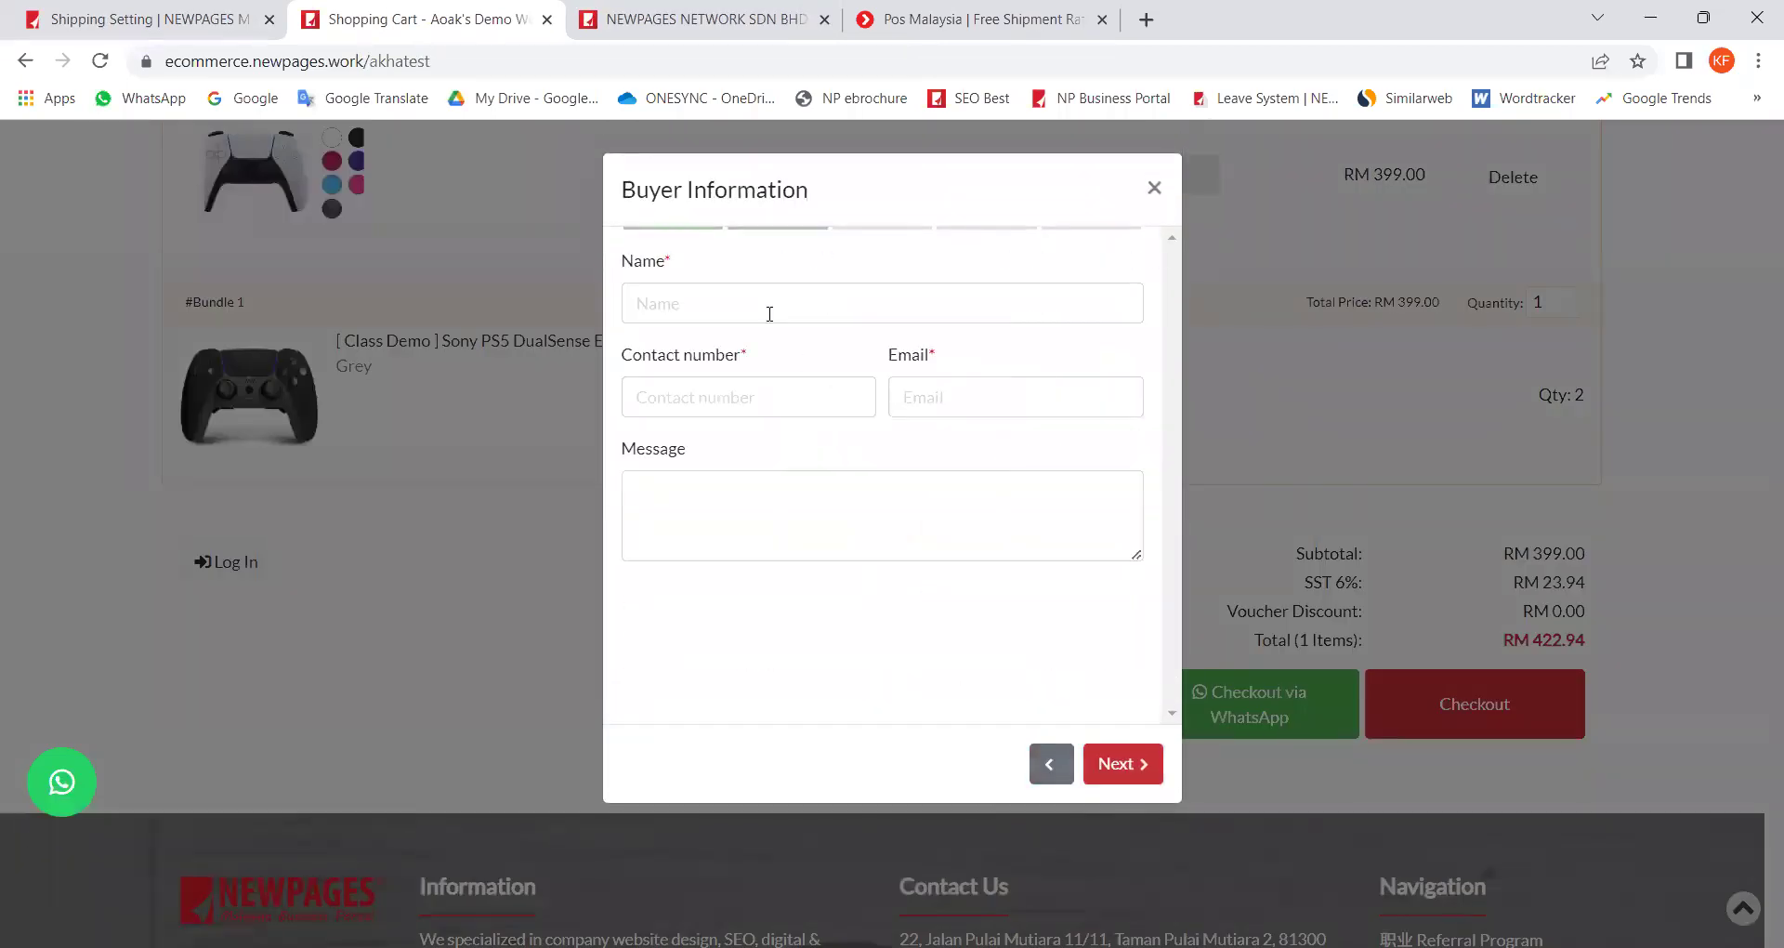
click(711, 298)
click(804, 375)
click(1020, 396)
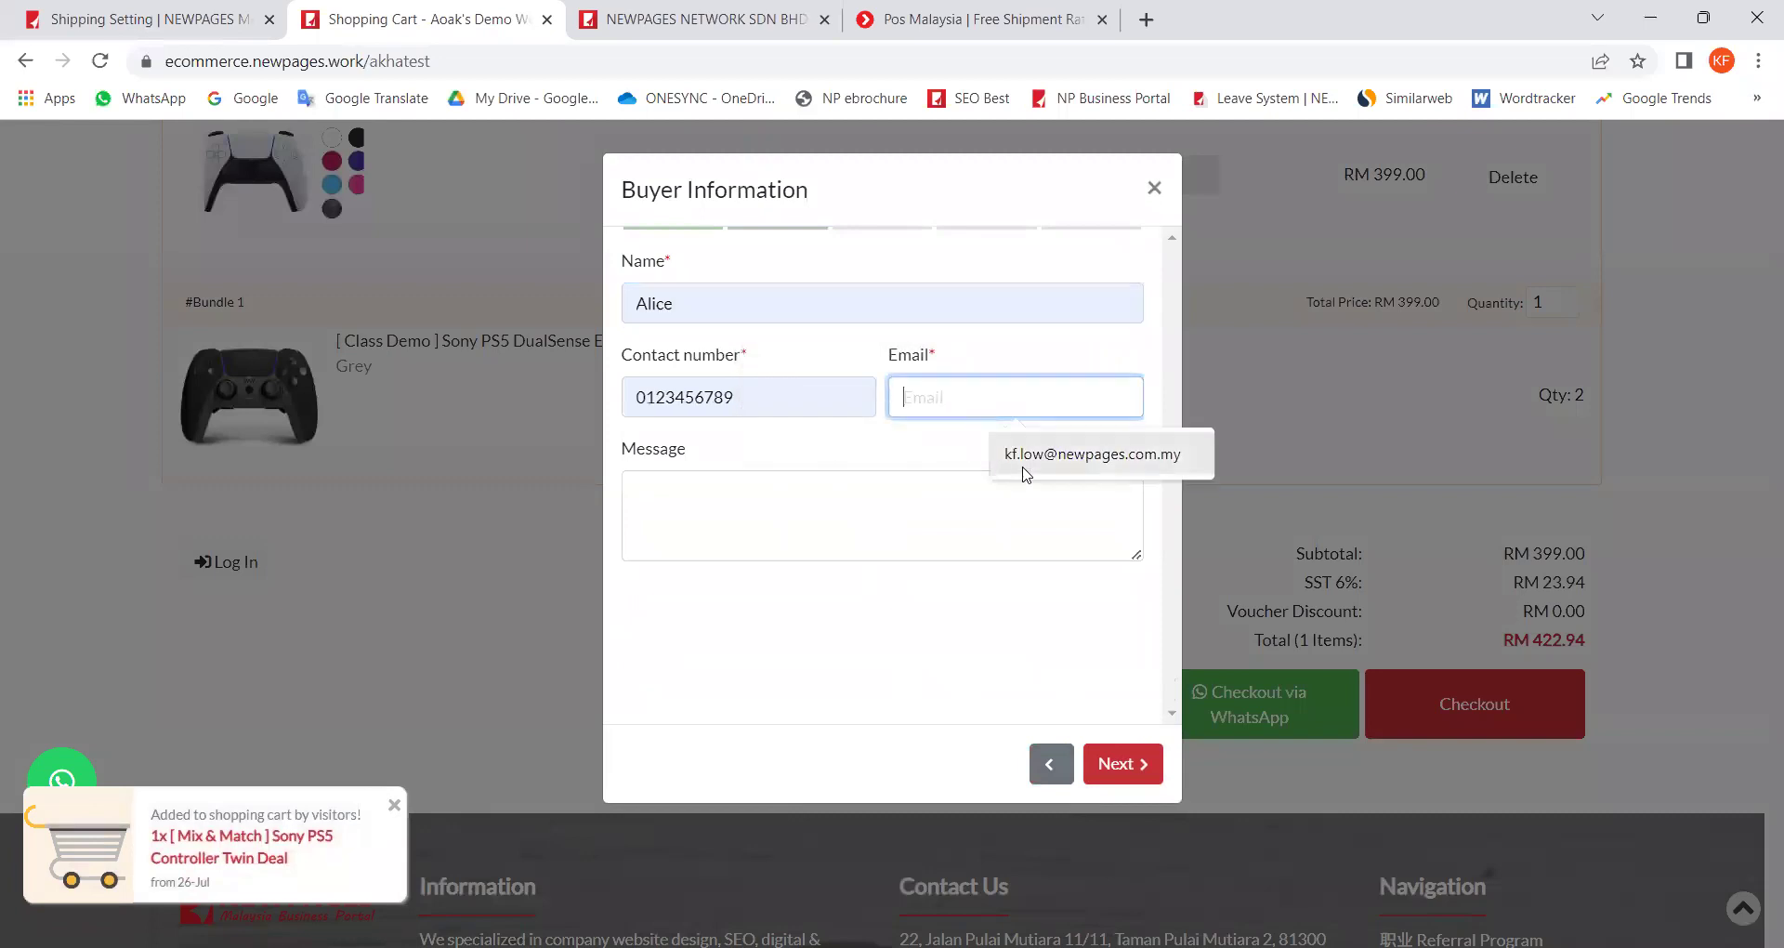
click(1023, 453)
click(1140, 763)
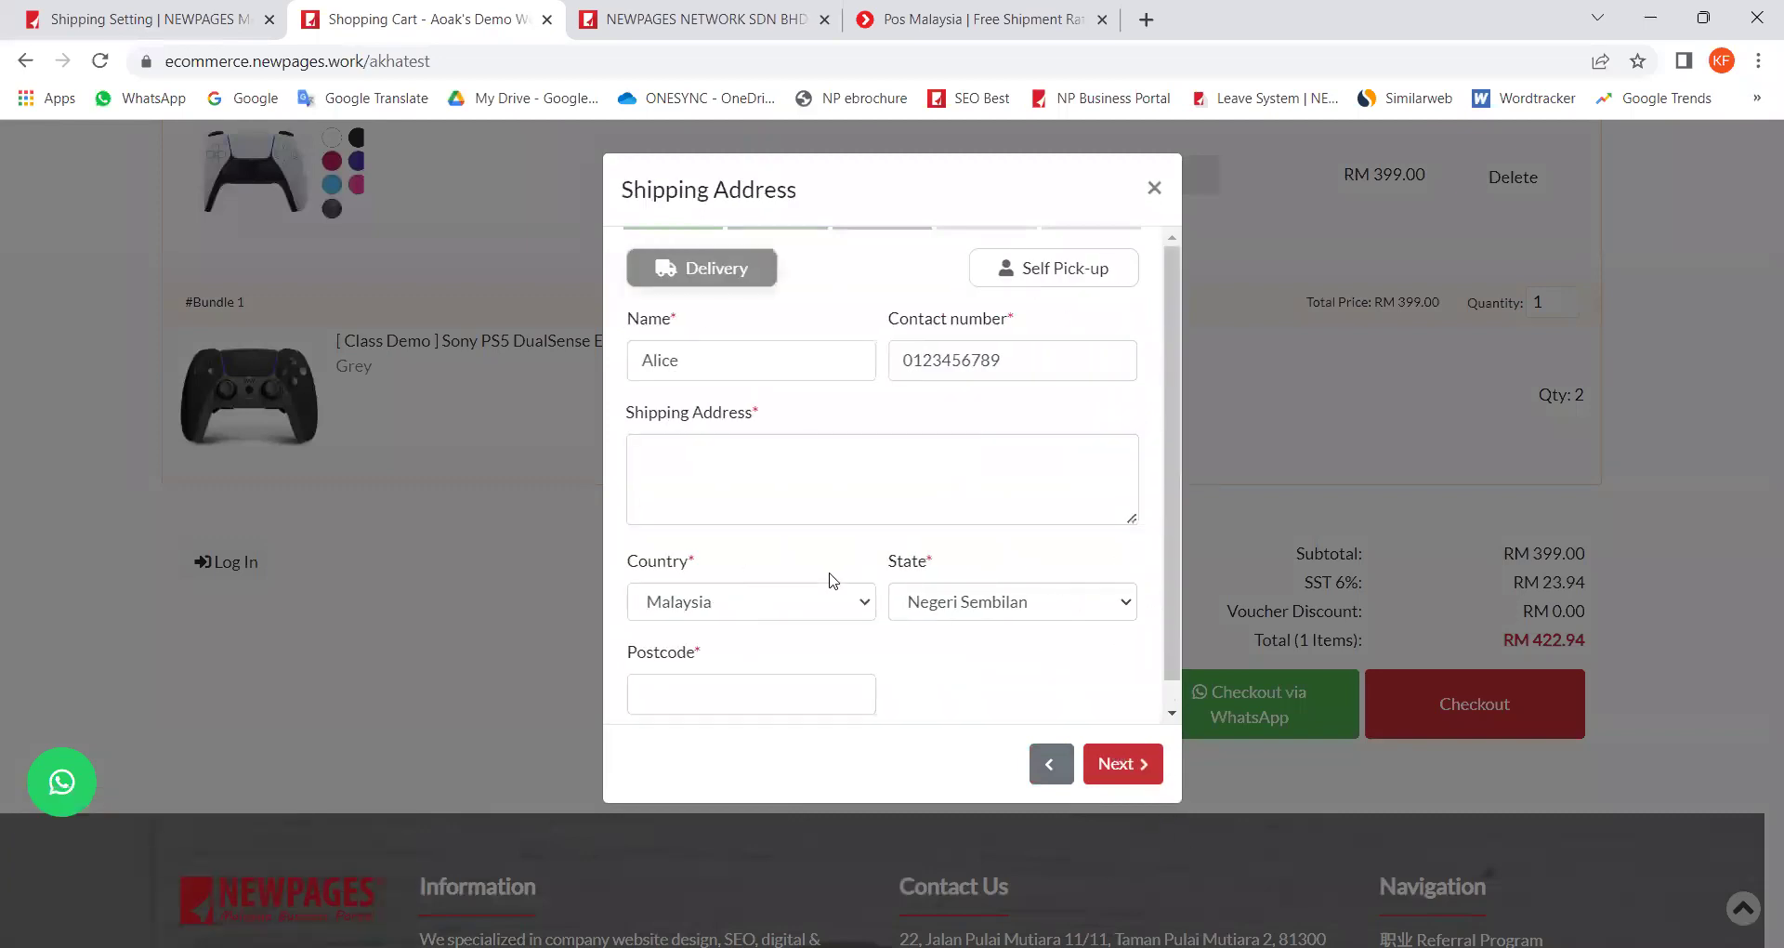
Step: Autofill the Johor shipping address and advance past billing to the shipping option step
click(690, 487)
click(827, 568)
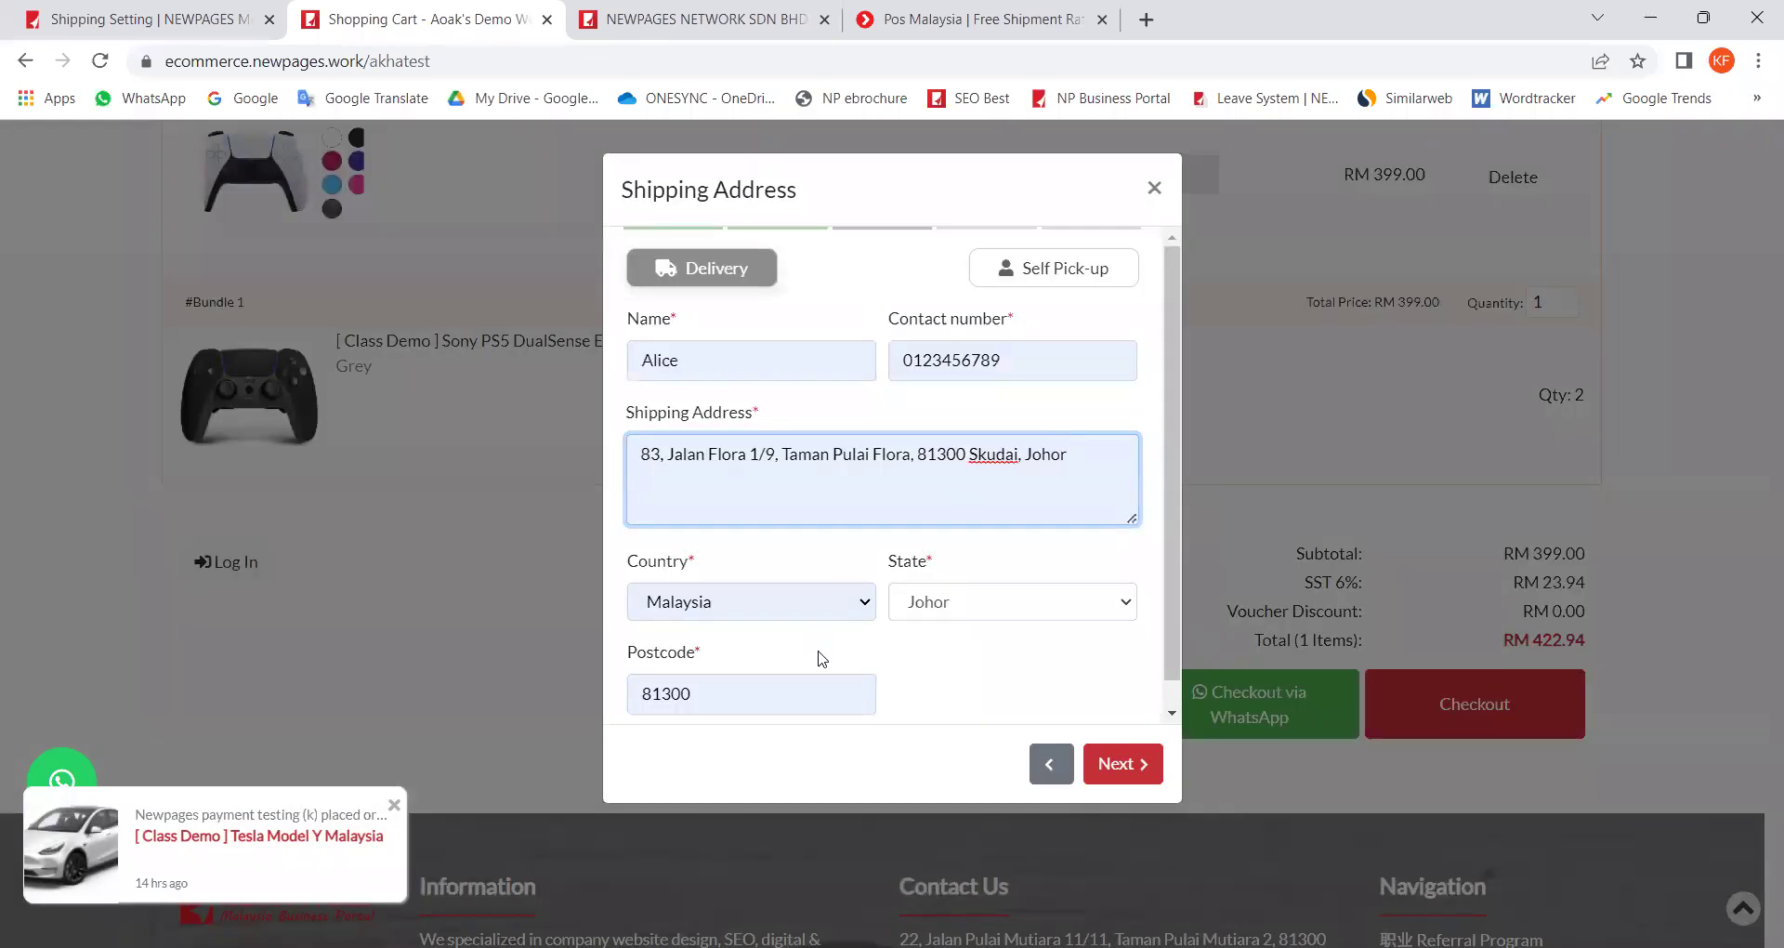
click(1121, 763)
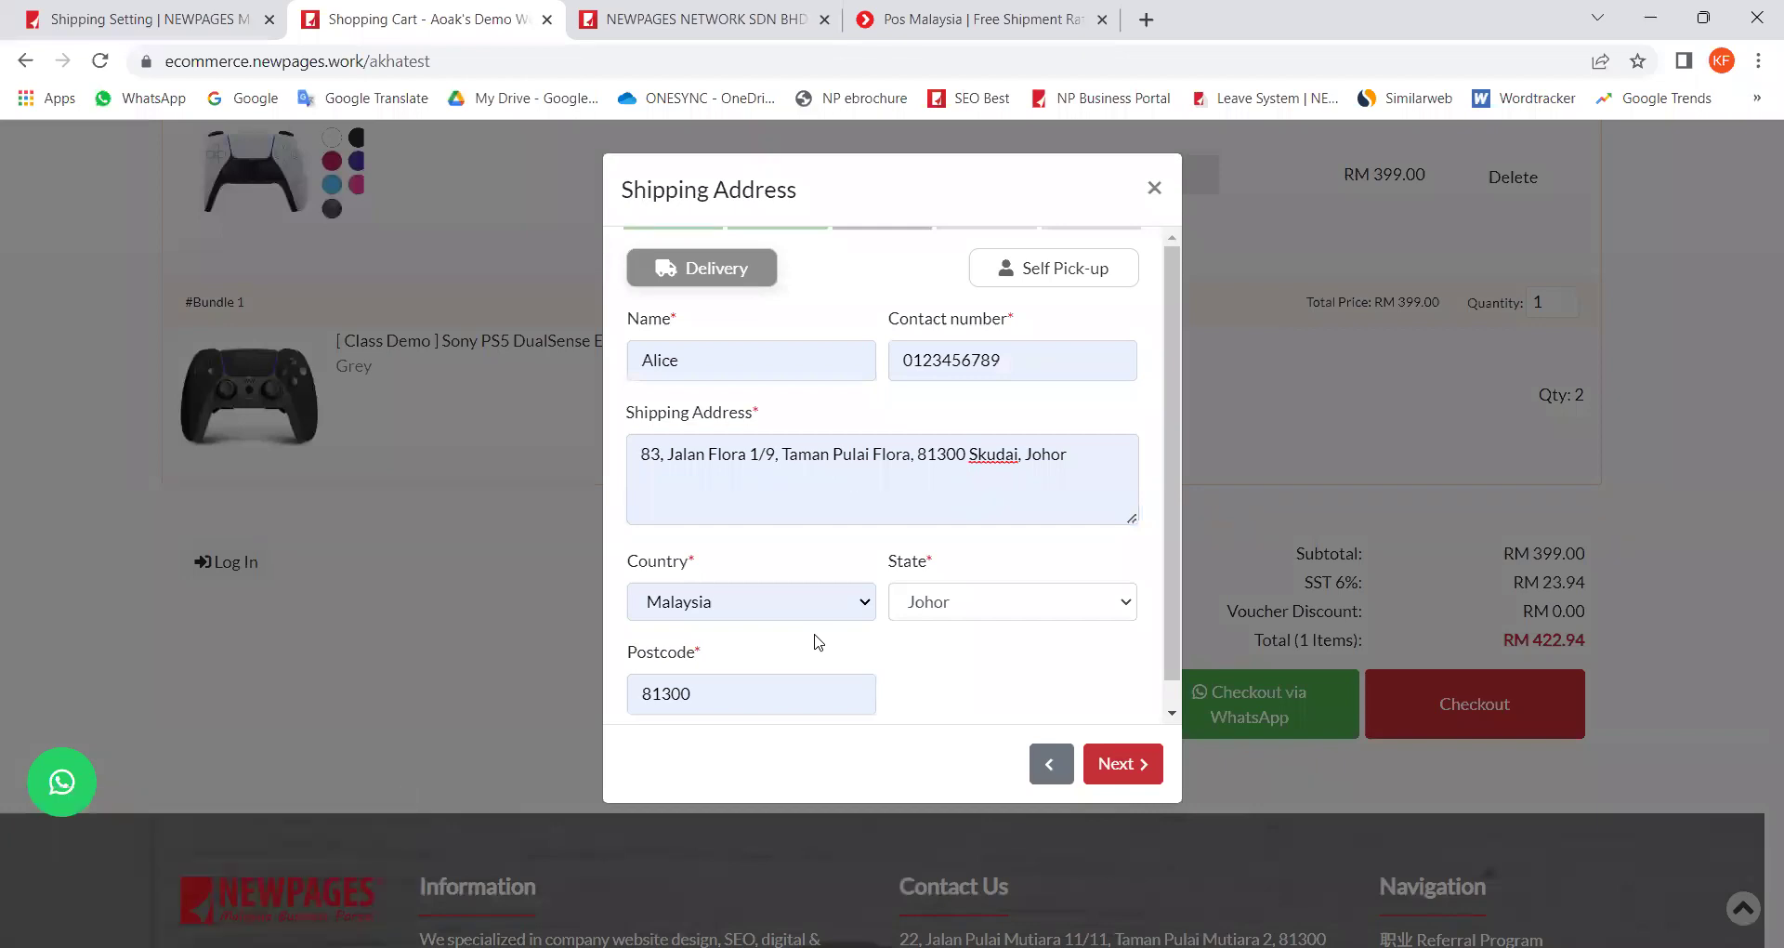
click(1123, 768)
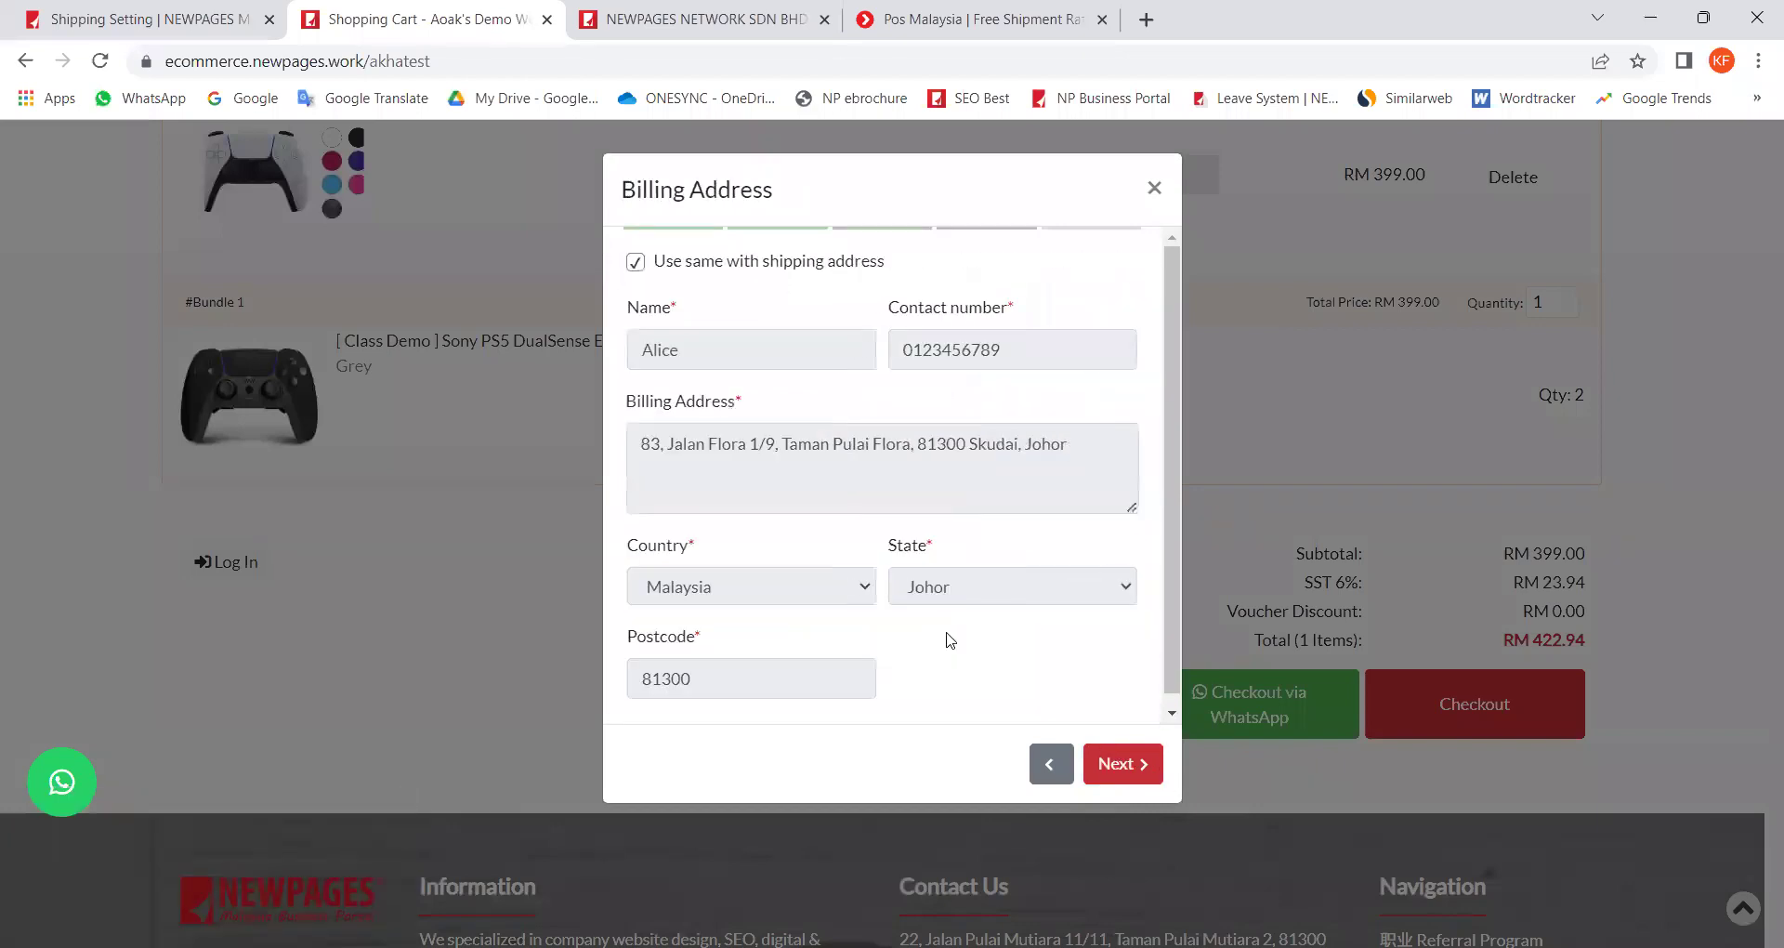
click(1129, 760)
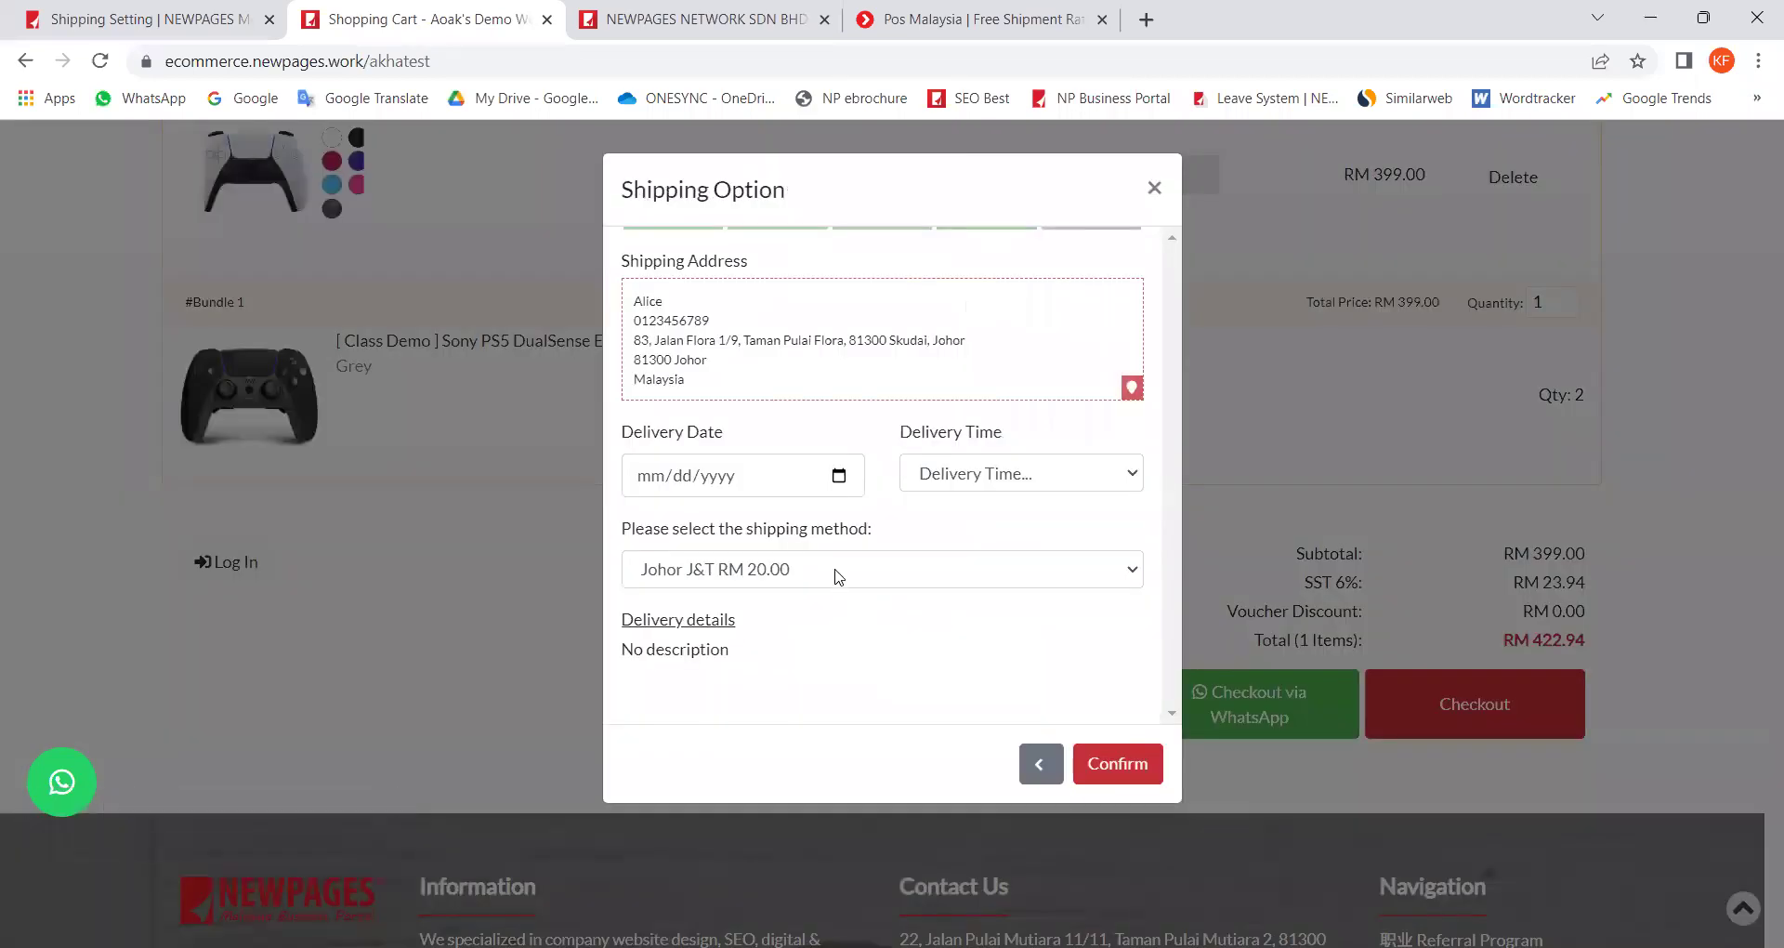
Step: Choose Peninsular Malaysia RM 5.00 shipping, then step back through the checkout
click(839, 576)
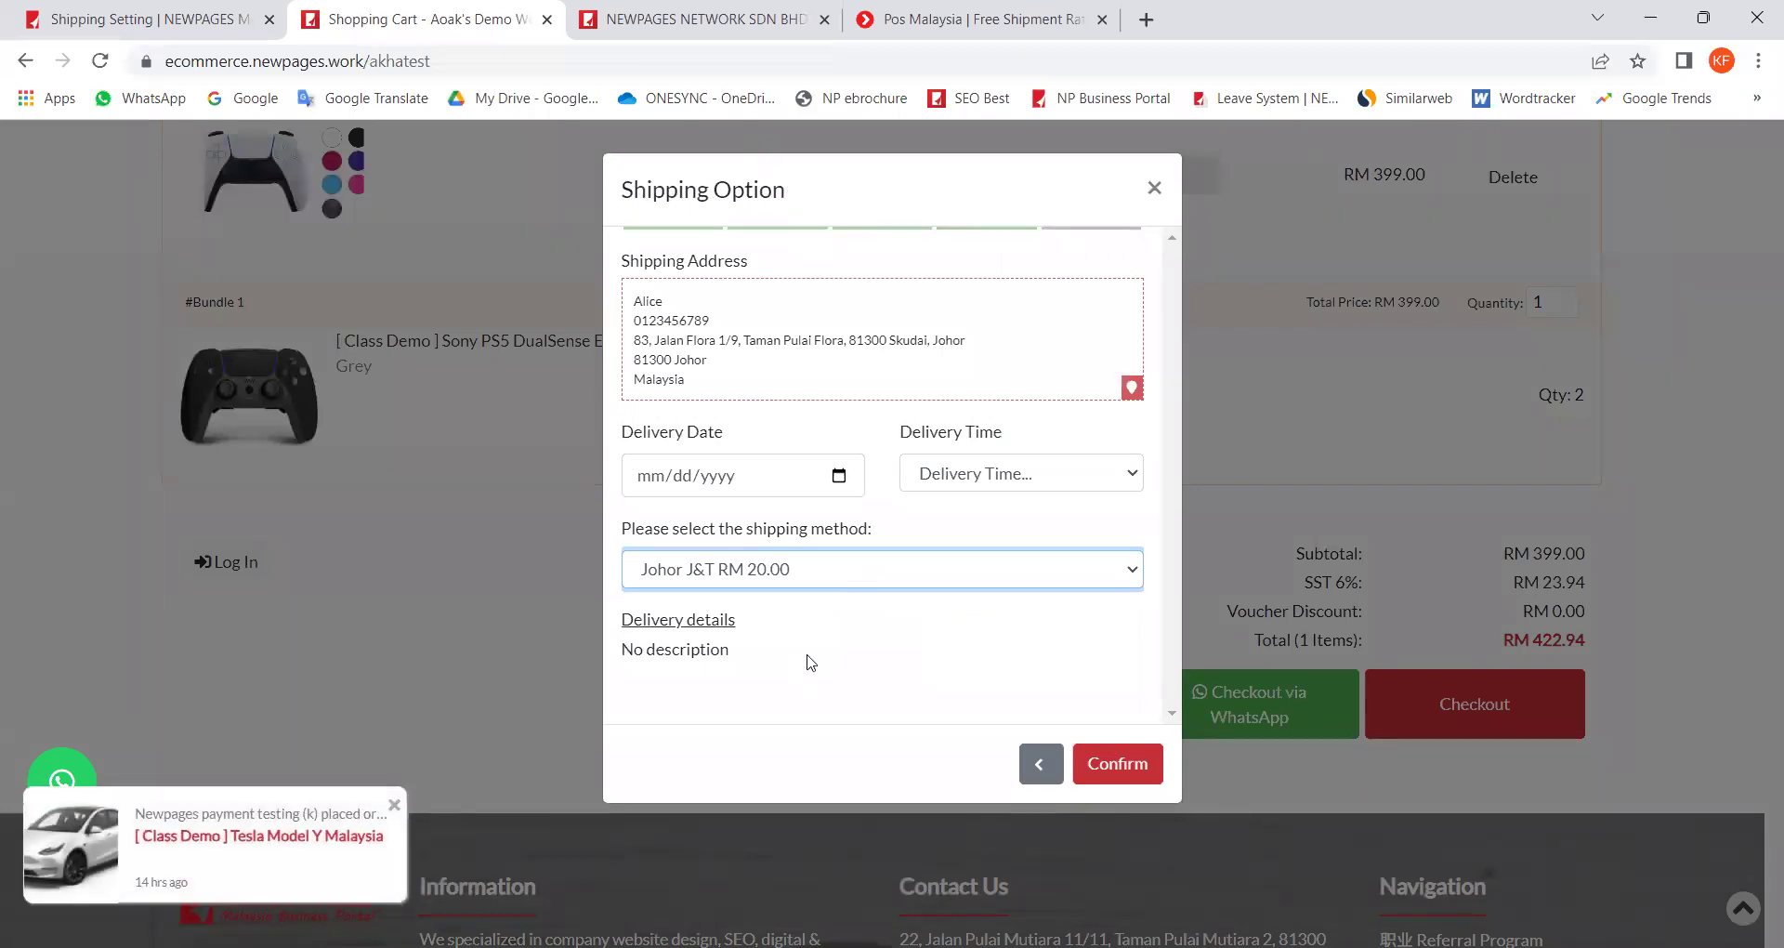
key(Down)
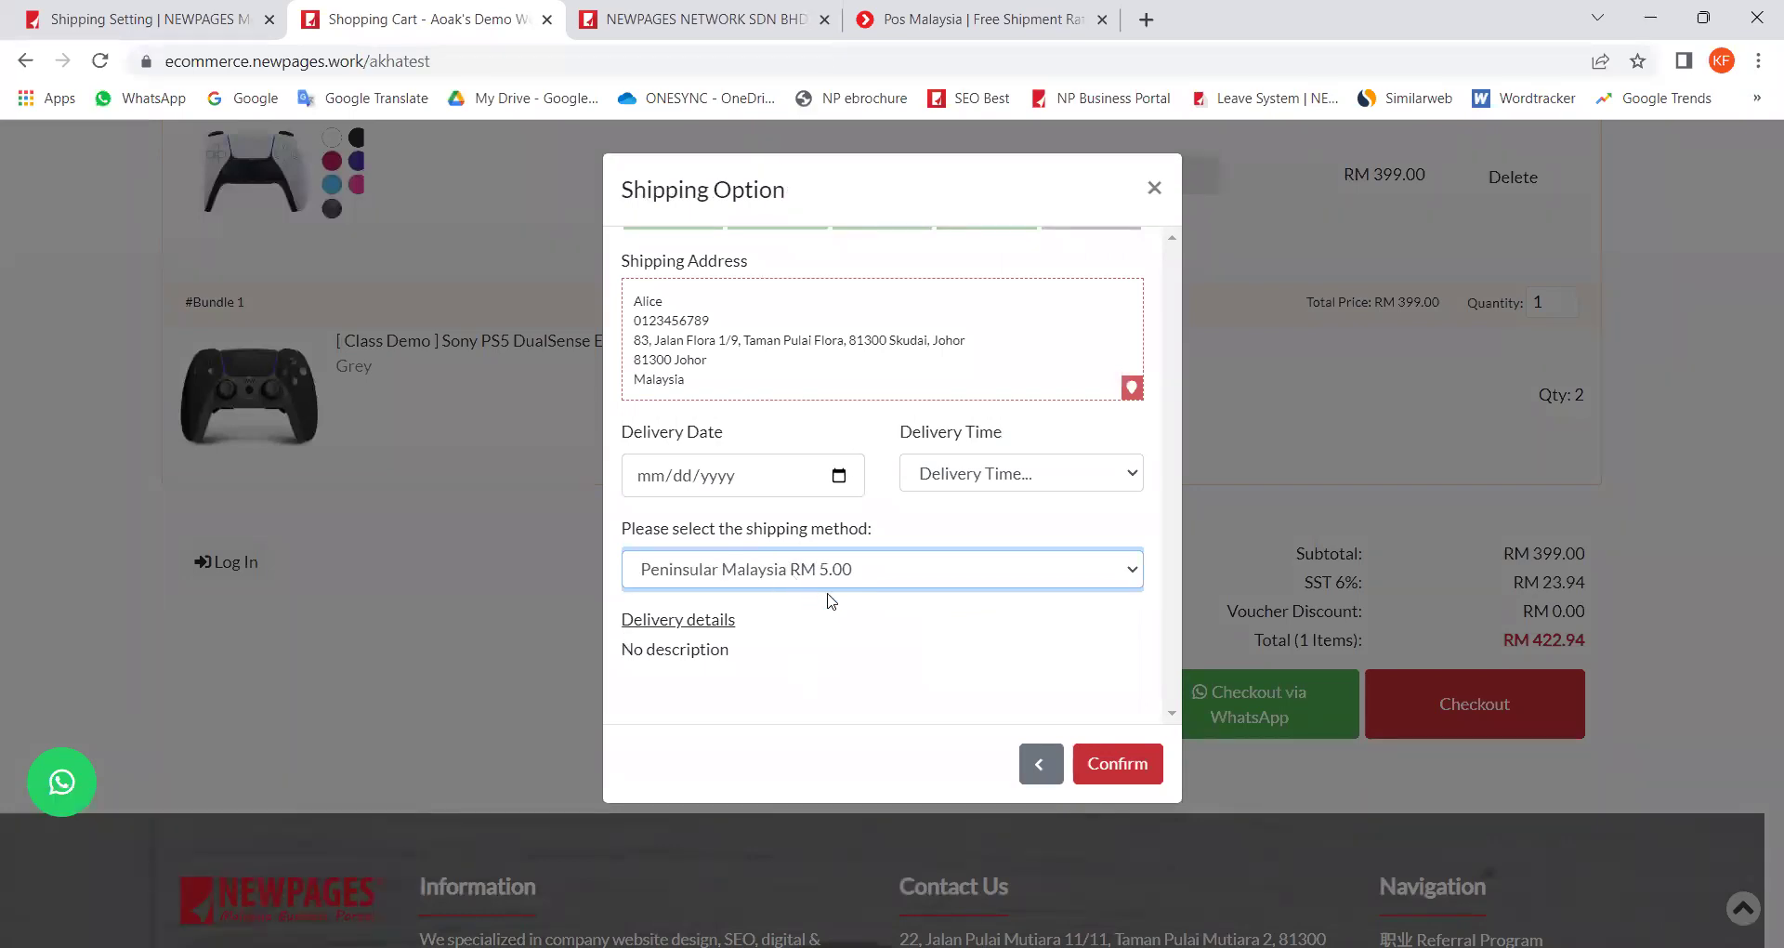
click(1045, 771)
click(1047, 771)
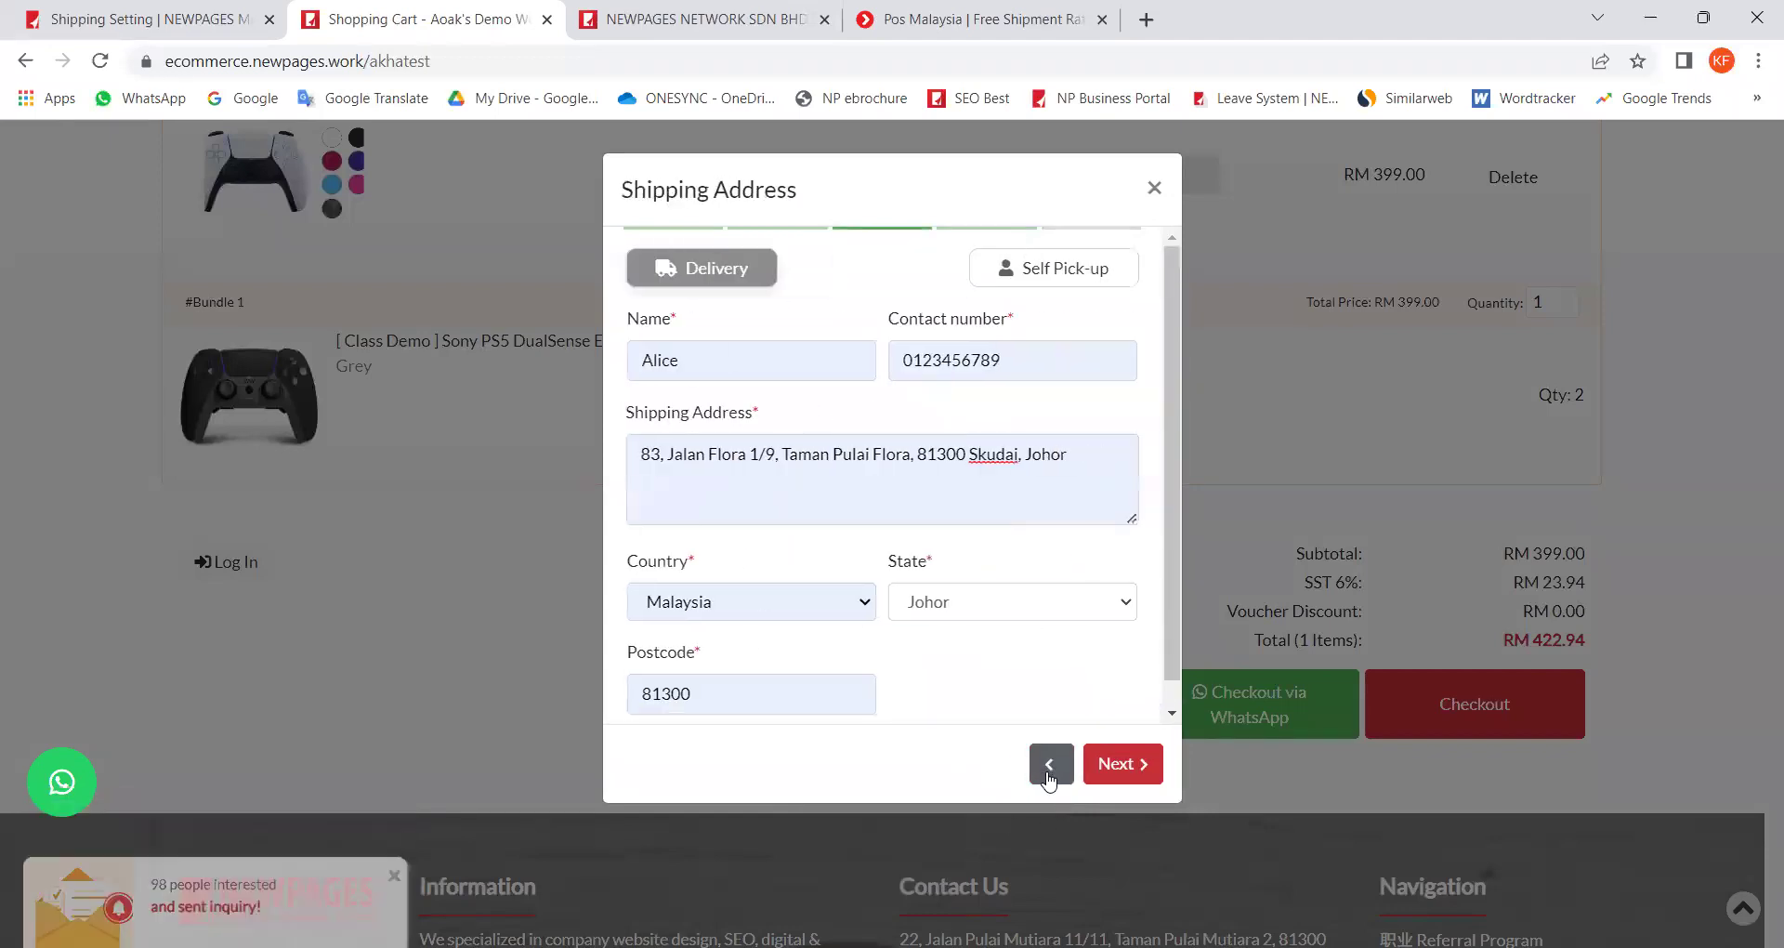
Step: Step the checkout back to Log In and close the dialog without ordering
click(1049, 772)
click(1048, 772)
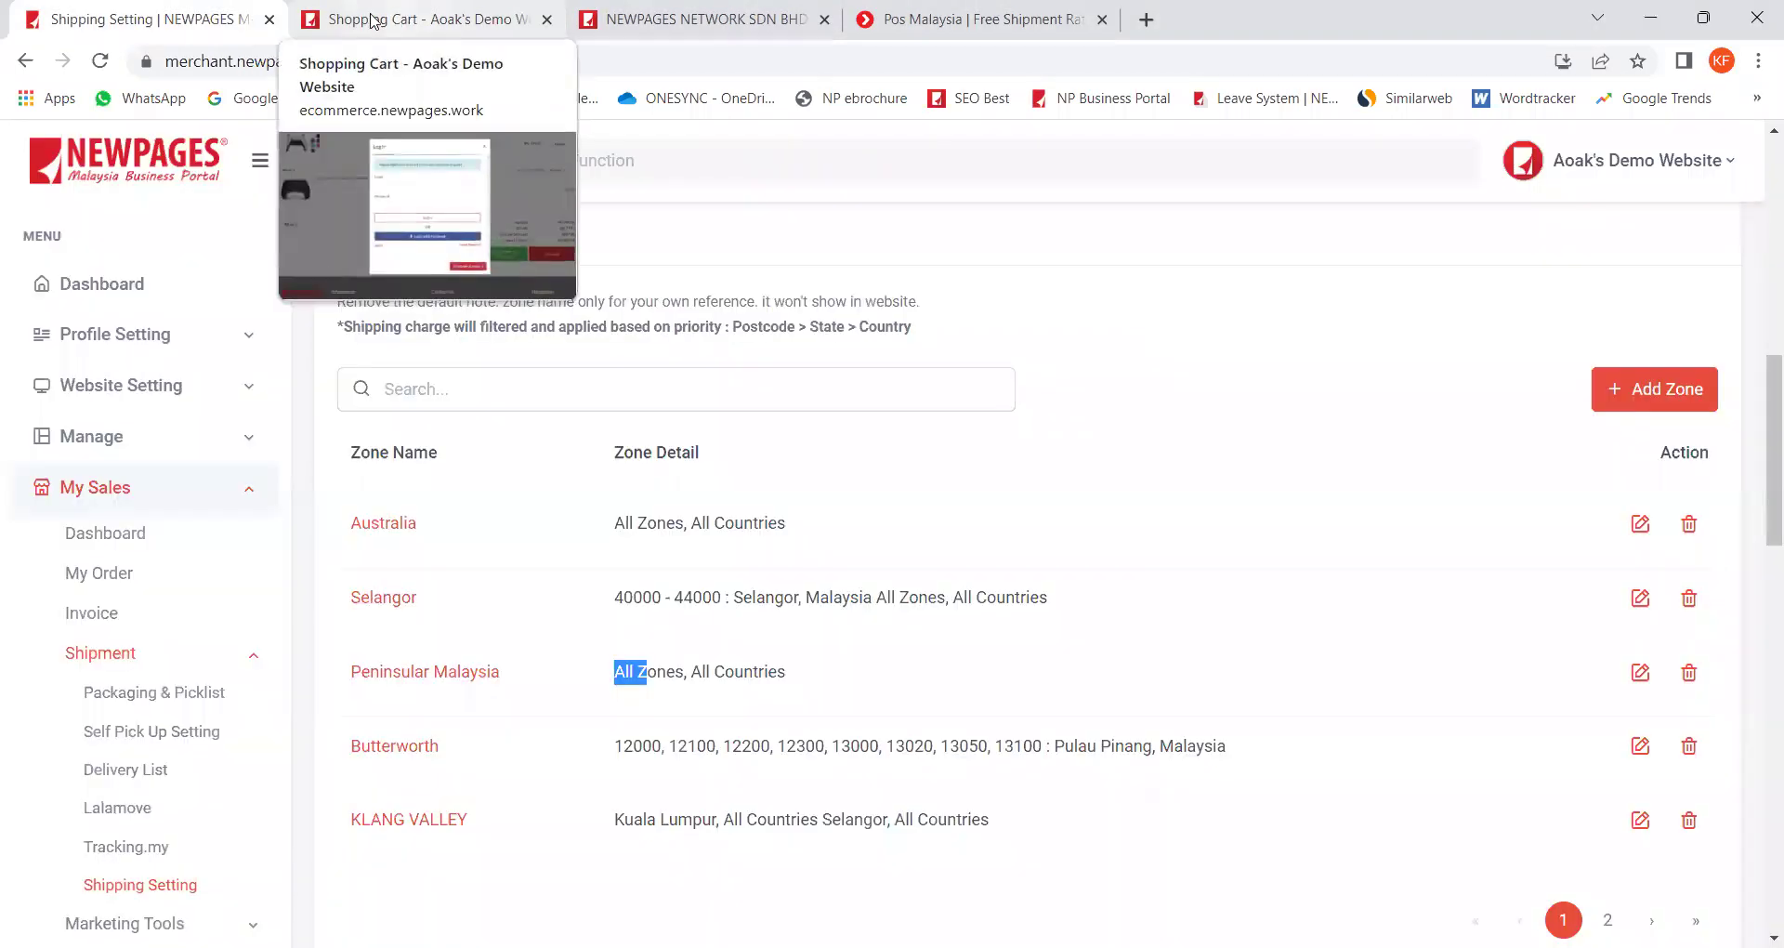
click(372, 18)
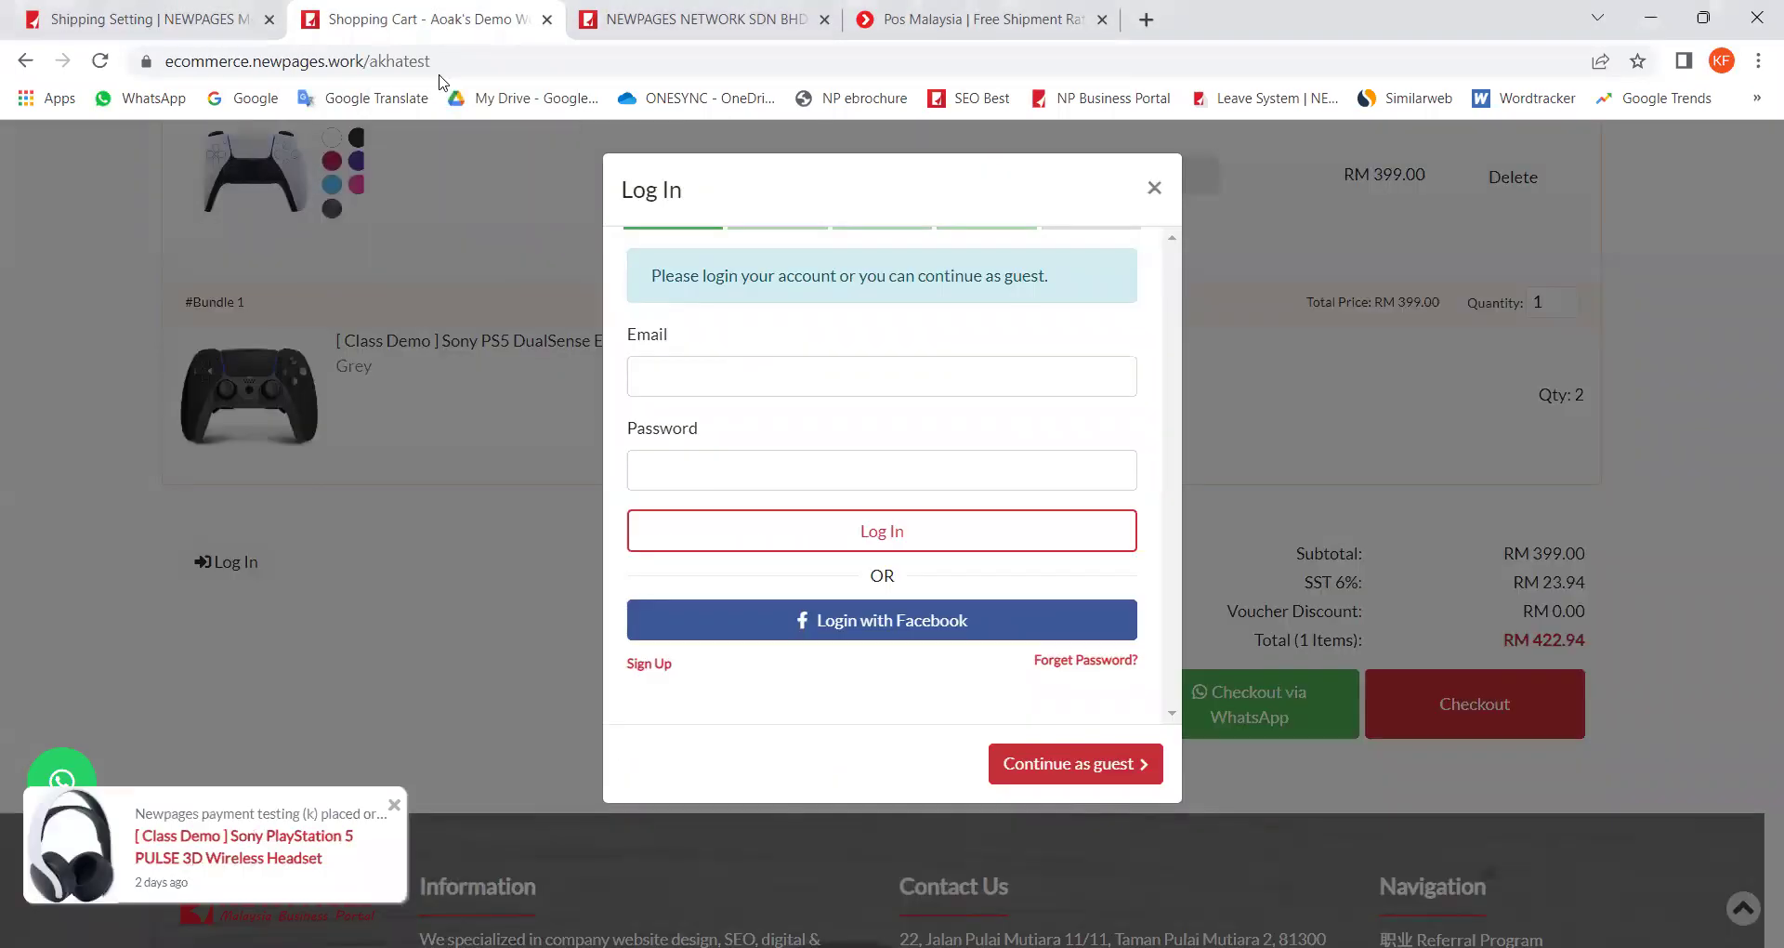
click(1206, 248)
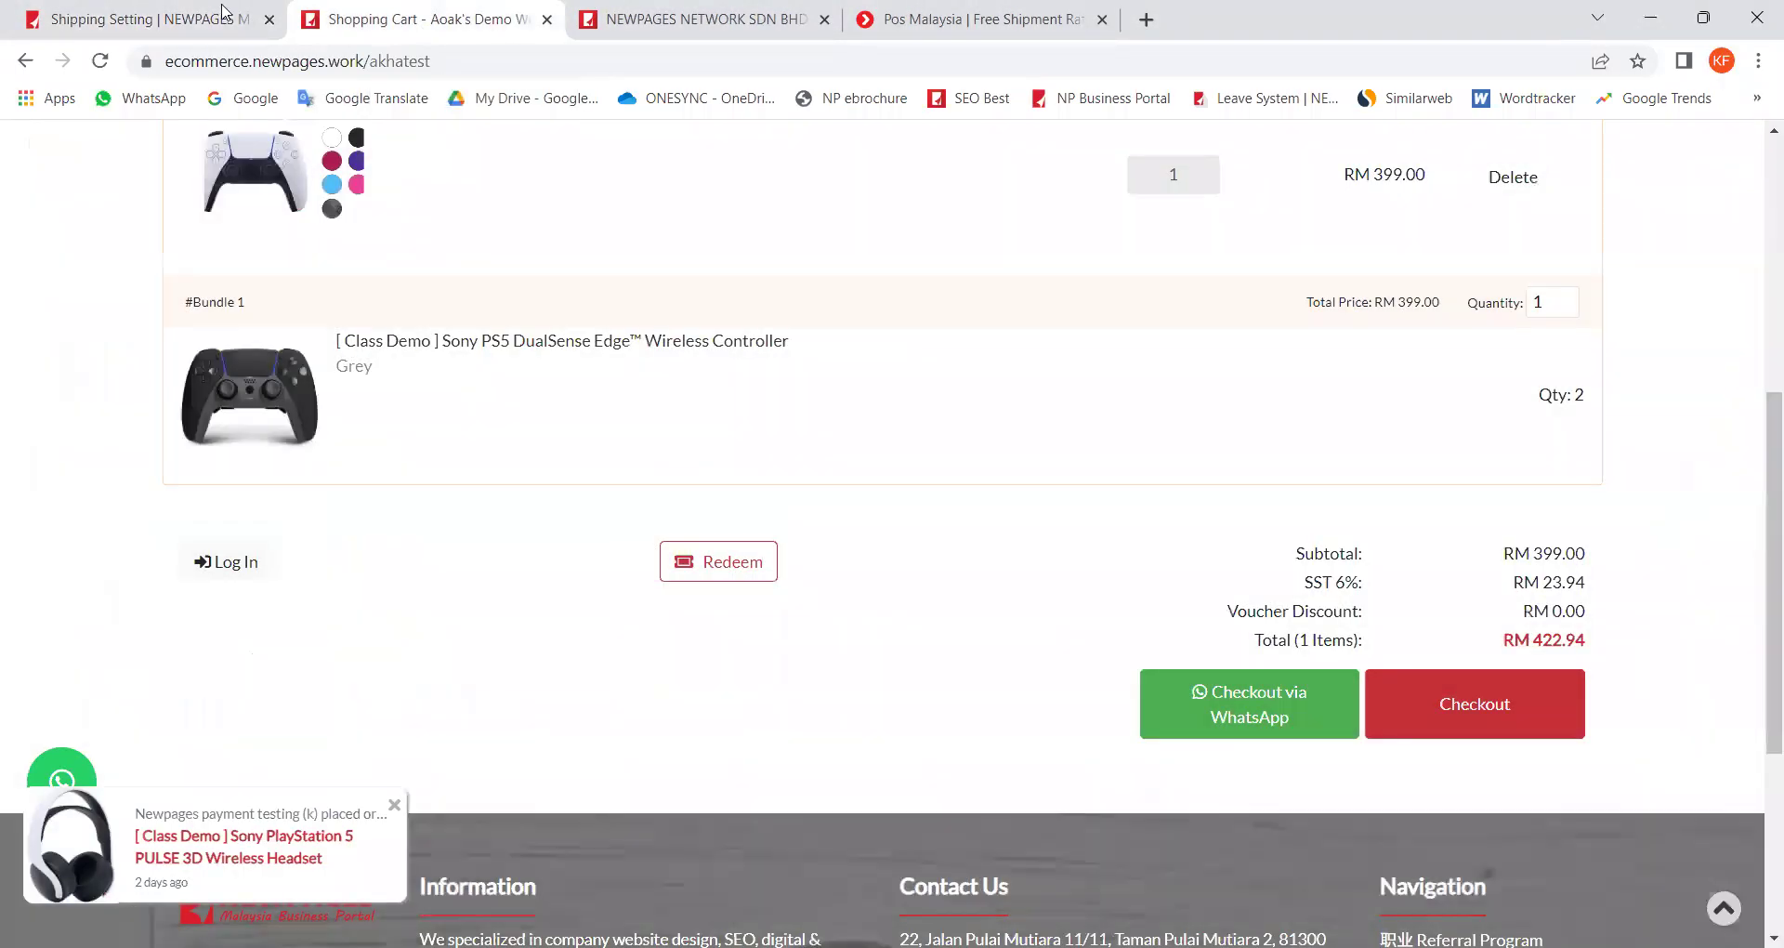
Step: Return to the merchant portal and review the zone names and details
click(227, 20)
drag(335, 690, 836, 688)
click(864, 692)
scroll(834, 704, down, 1)
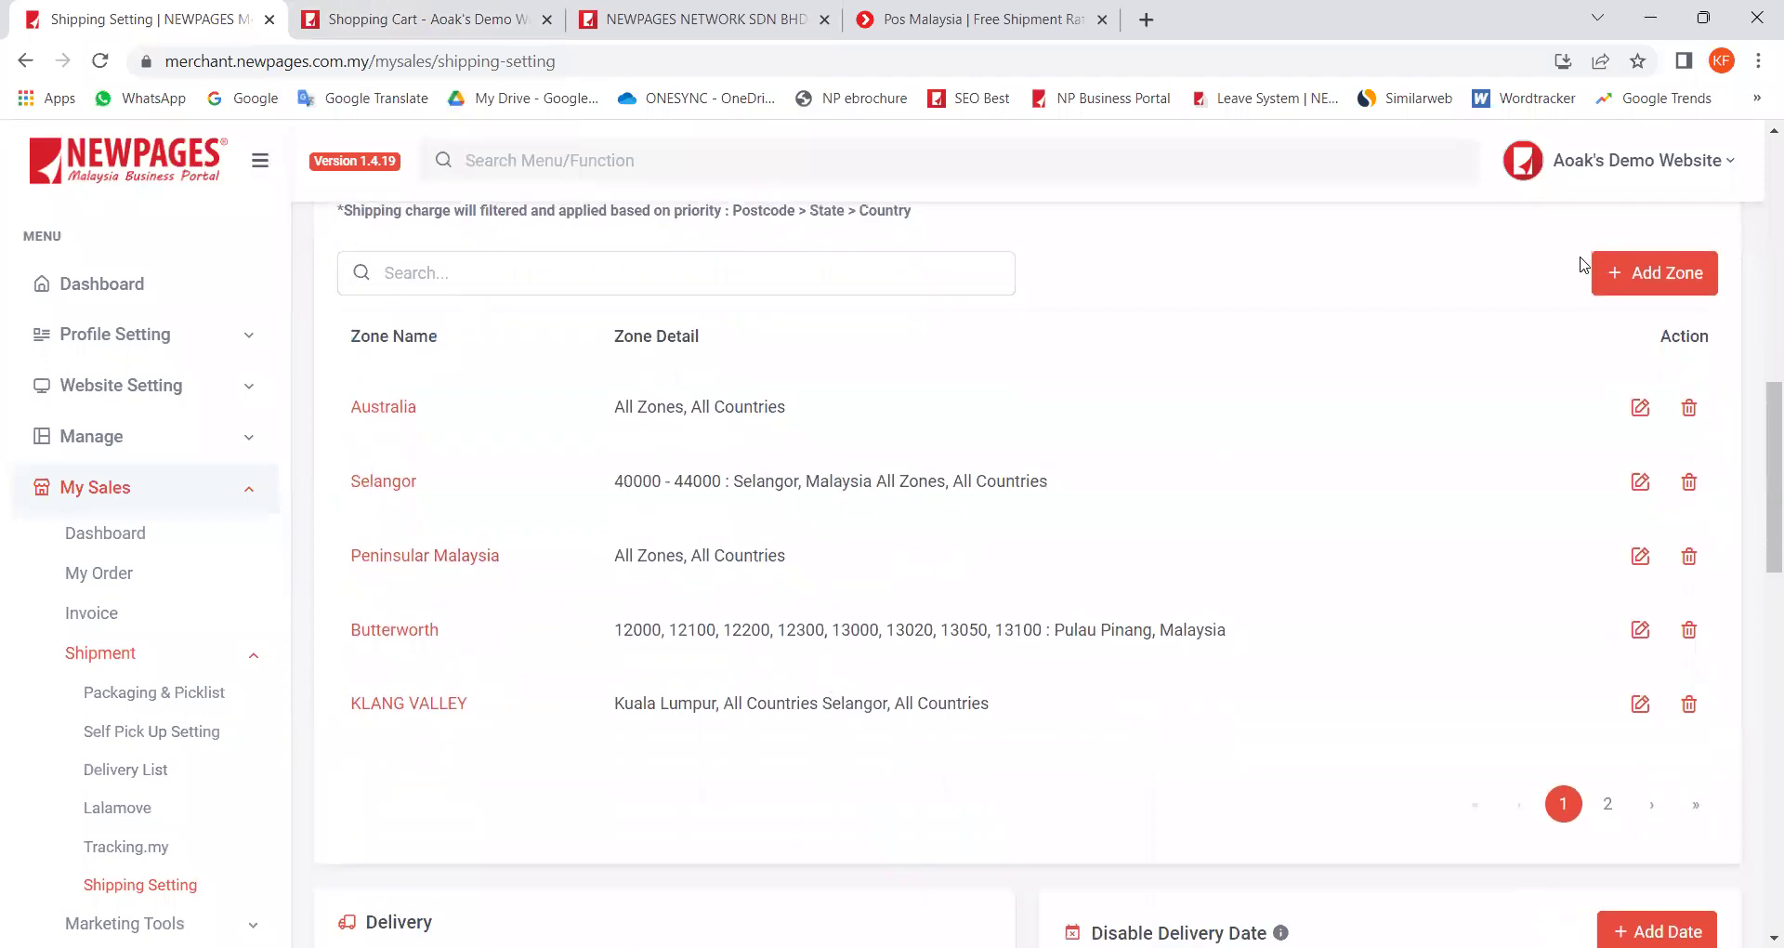
scroll(1445, 358, up, 10)
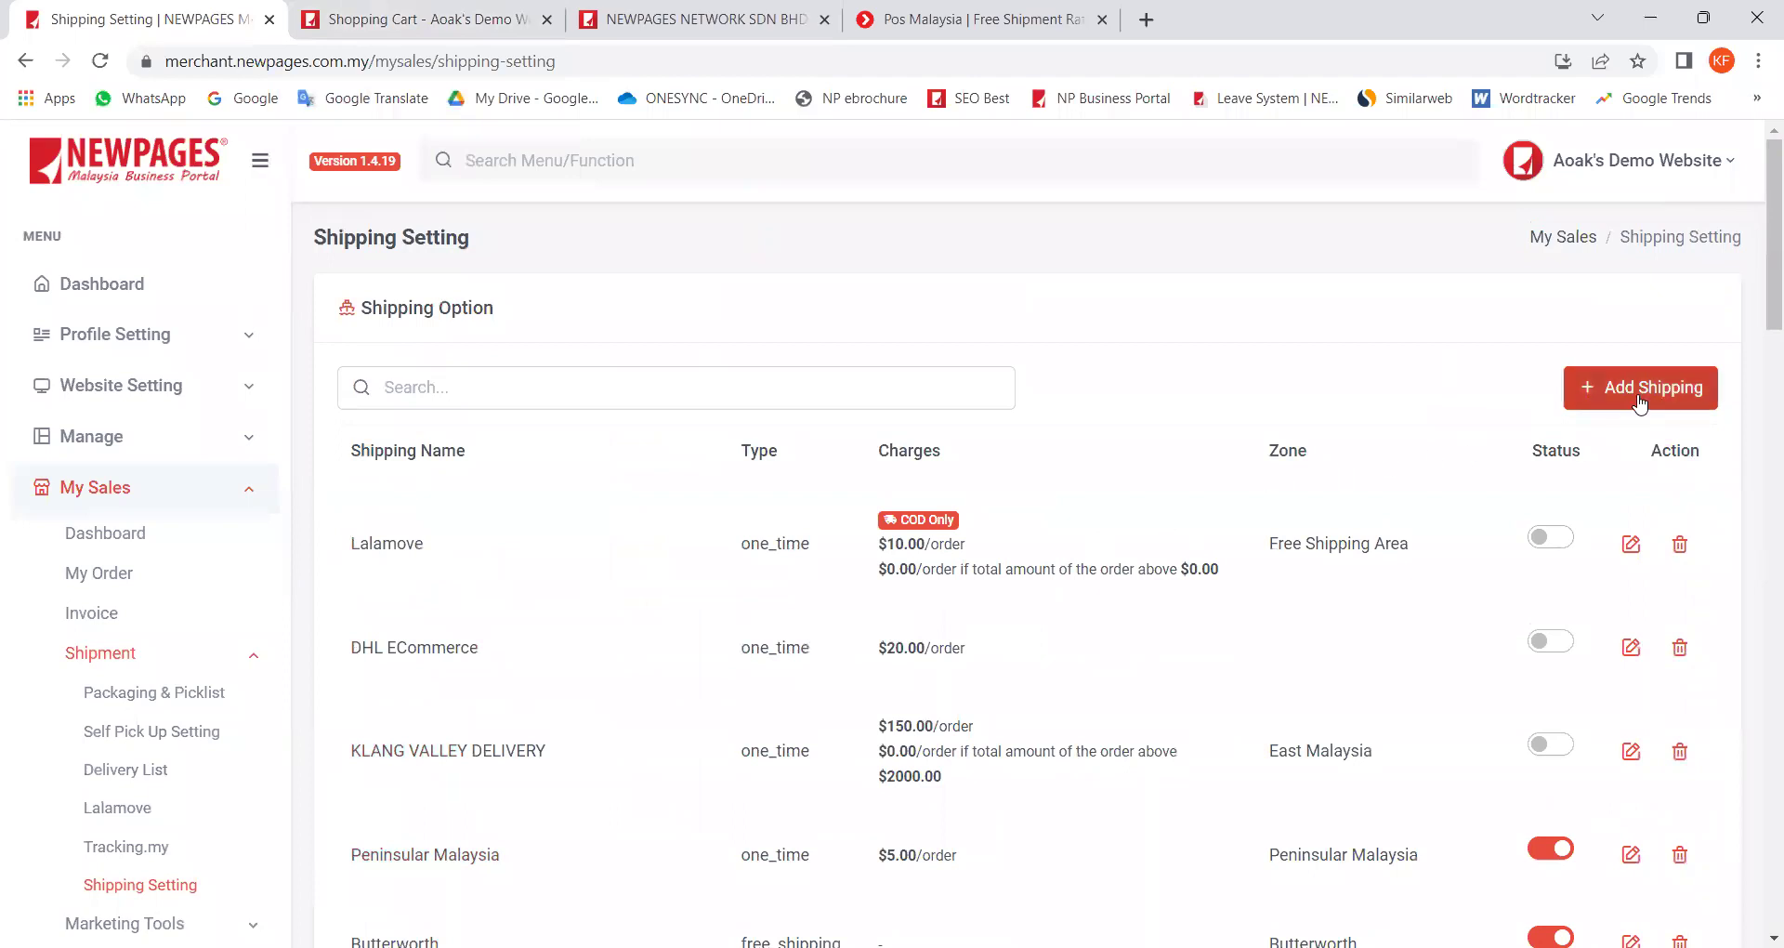
scroll(1208, 525, down, 1)
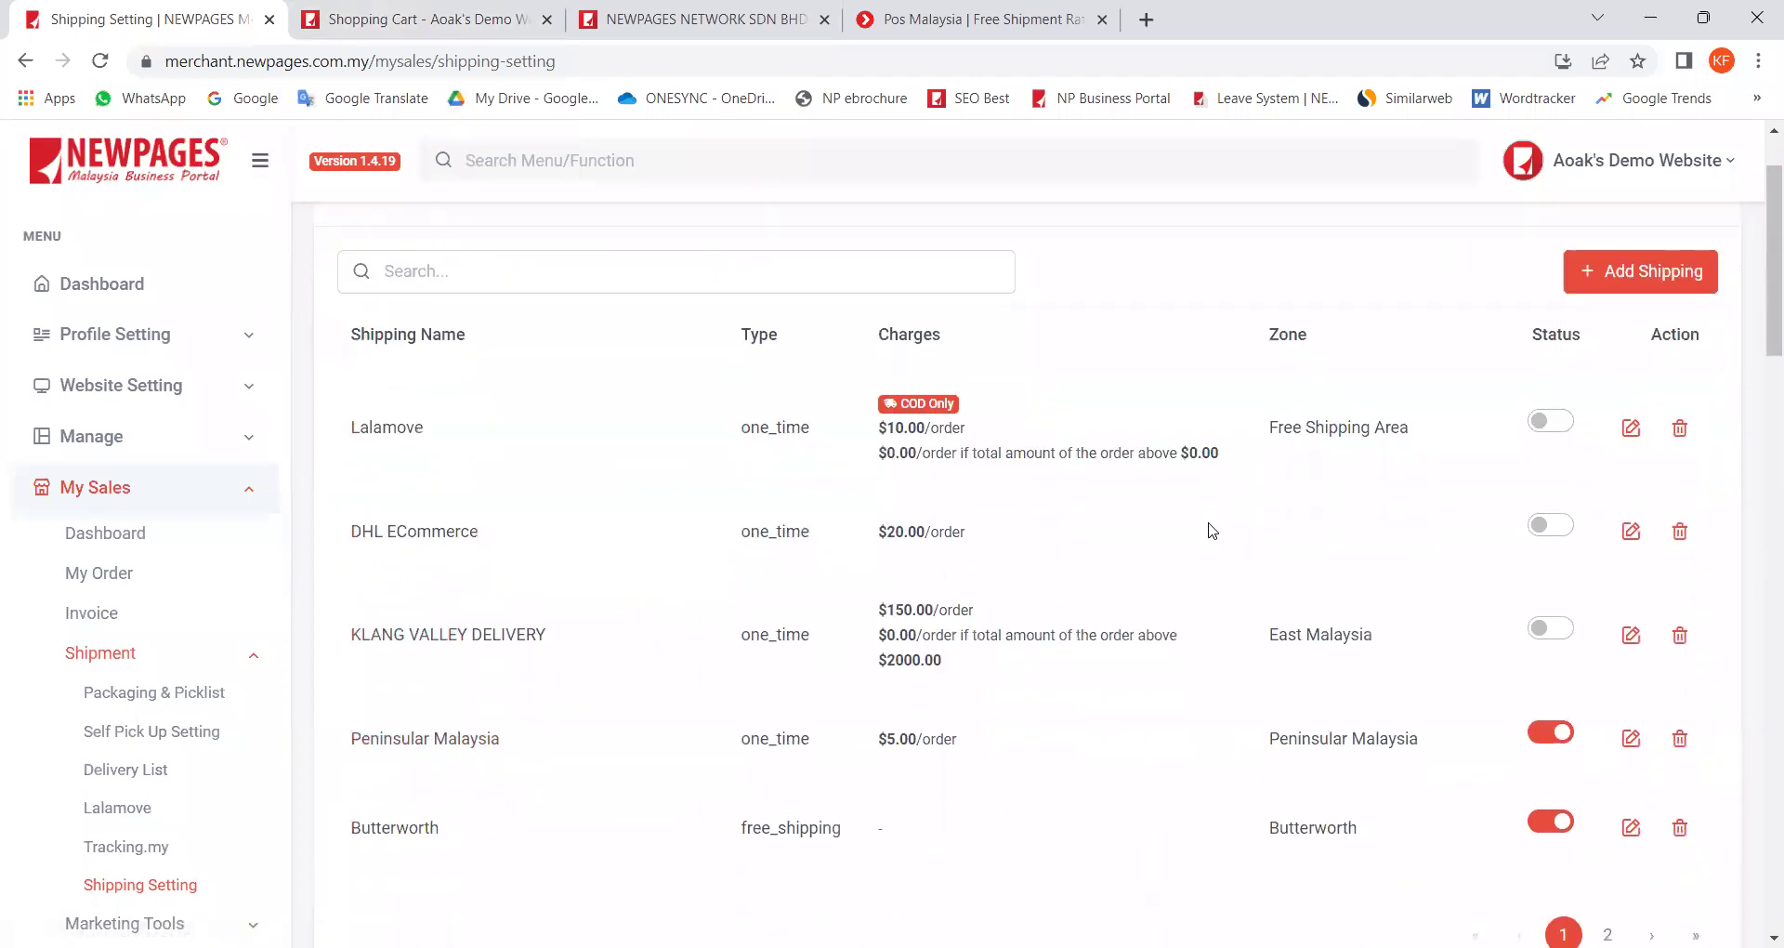
click(1622, 283)
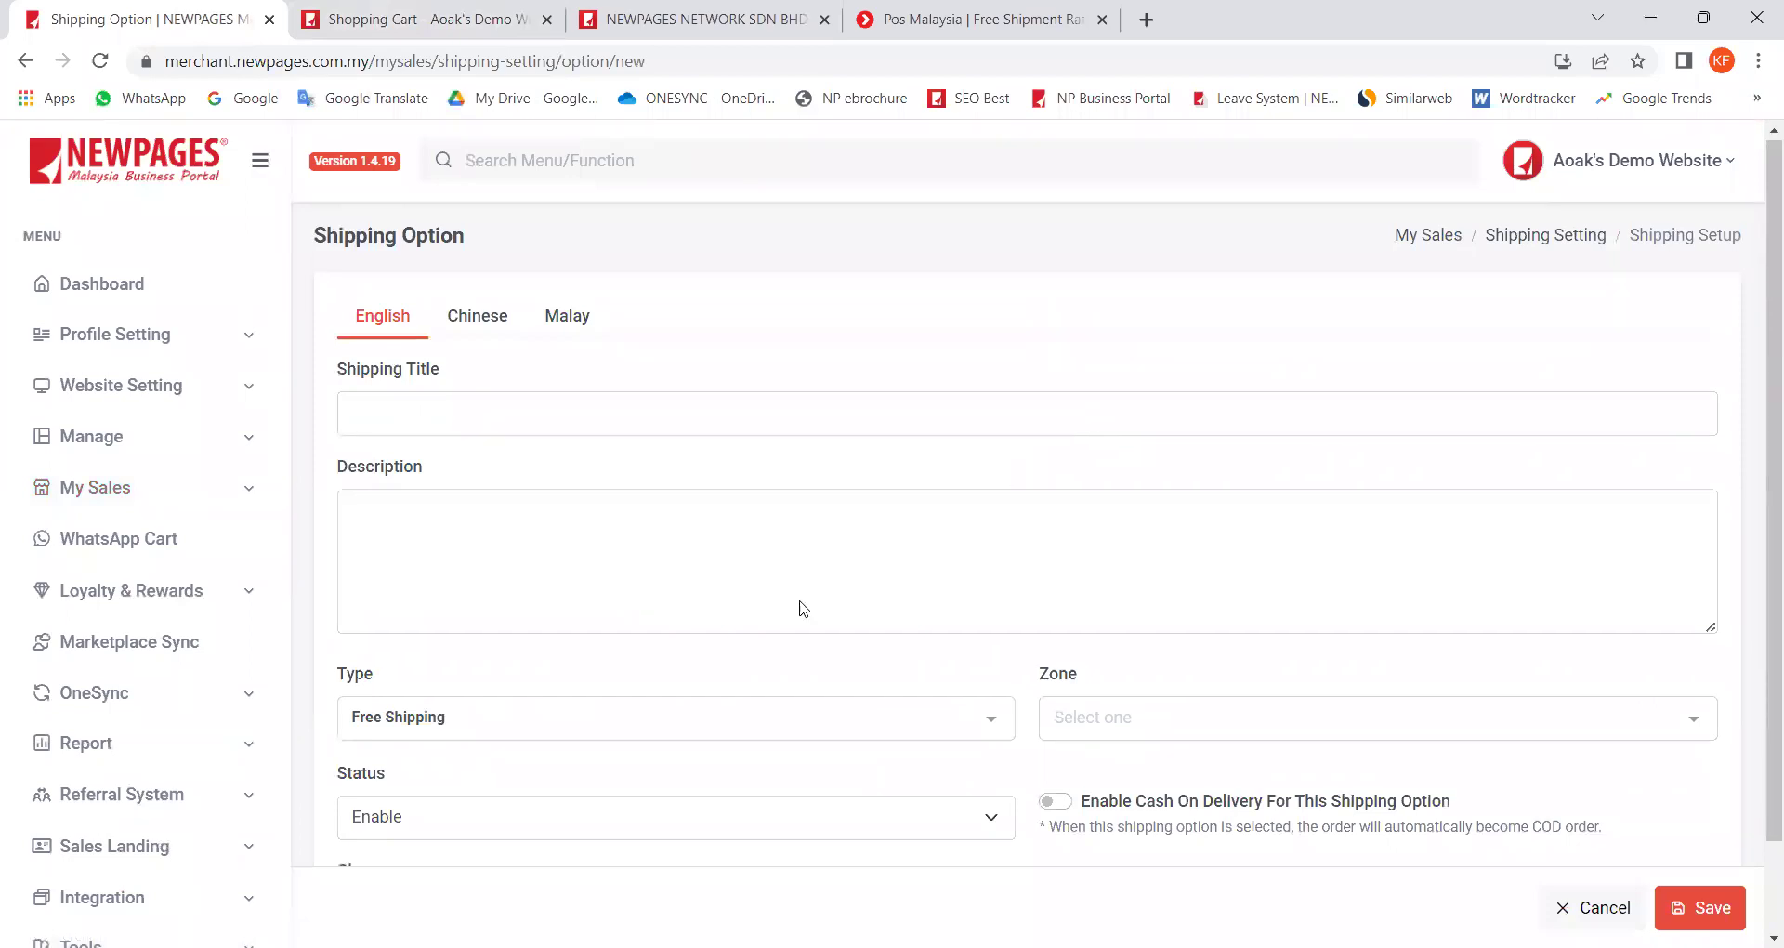
Step: Show the shipping type choices on the new Shipping Option form
scroll(801, 609, down, 1)
click(459, 619)
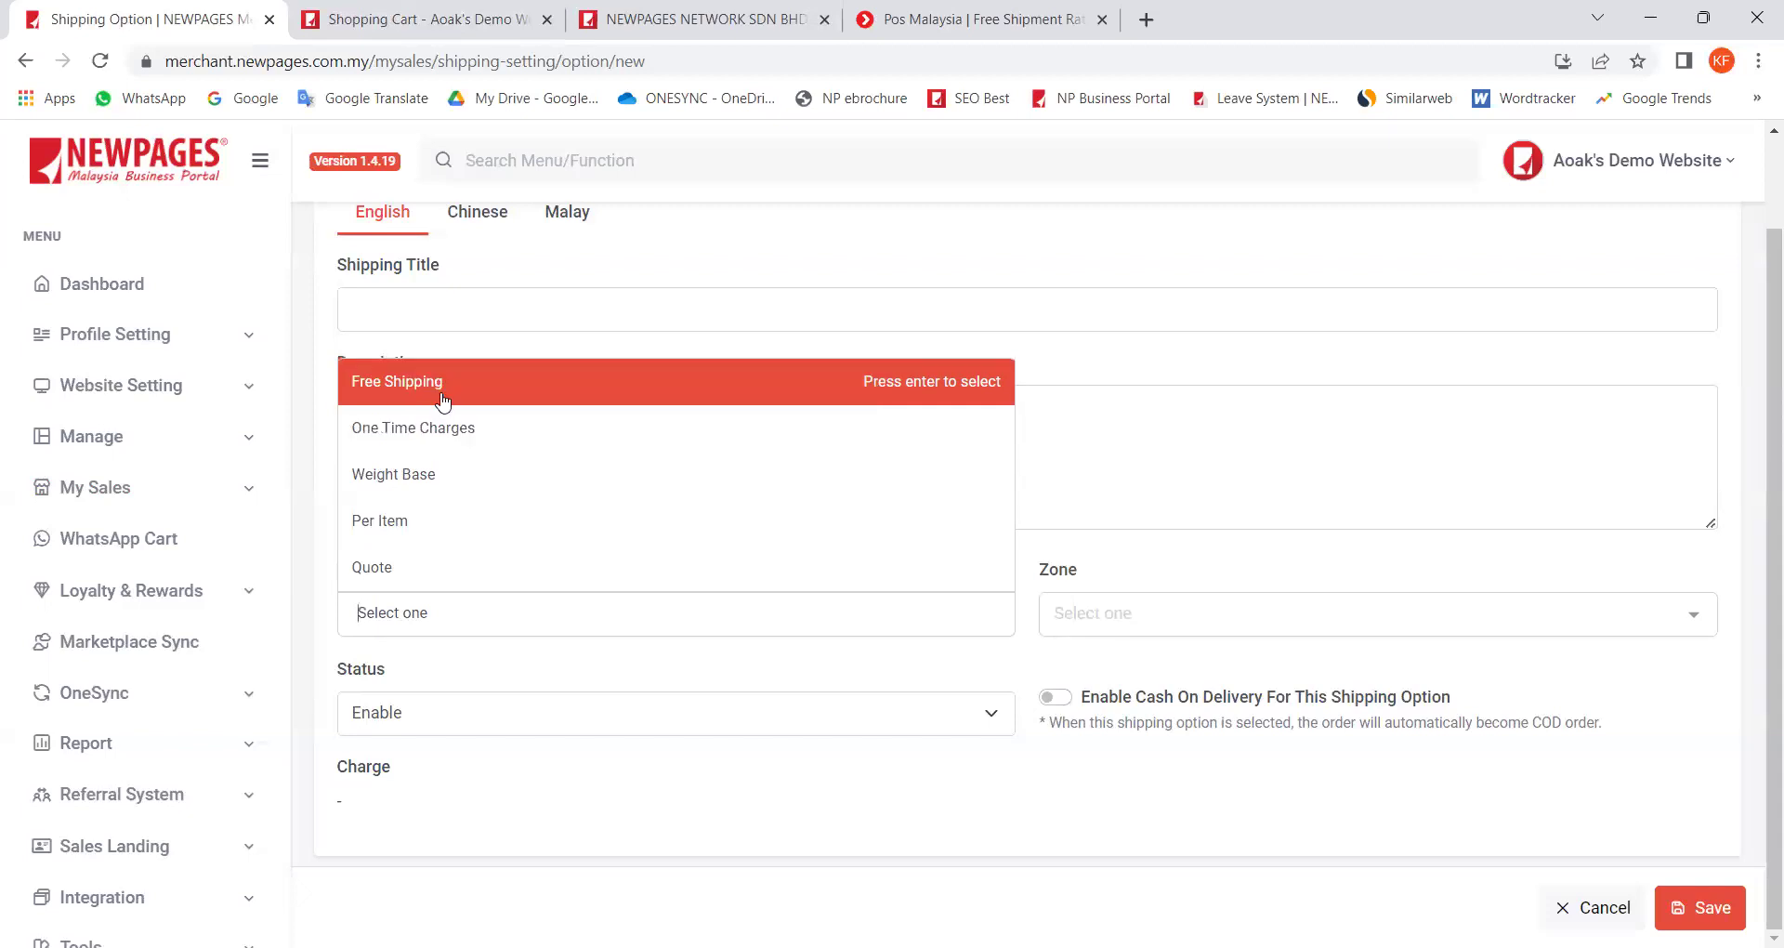
Step: Set the new shipping option's type to Weight Base
click(437, 480)
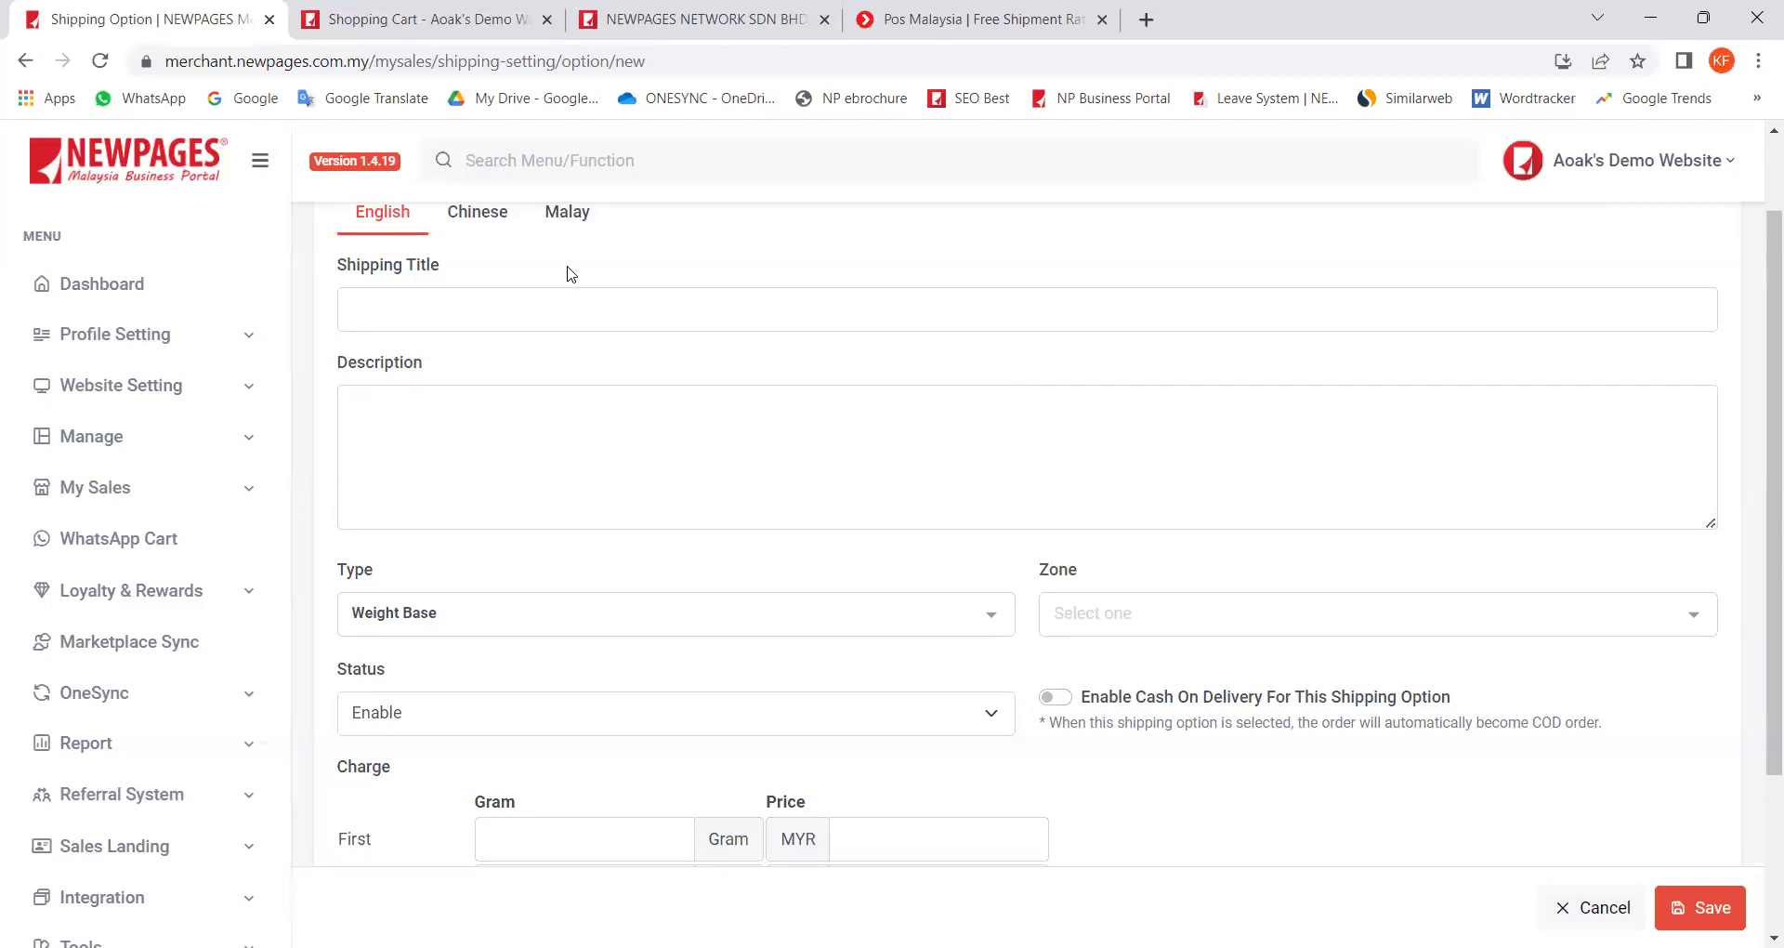
Step: Get a Pos Malaysia quote for a 1 kg parcel to postcode 12300: RM 4.99 Pos Laju
click(981, 20)
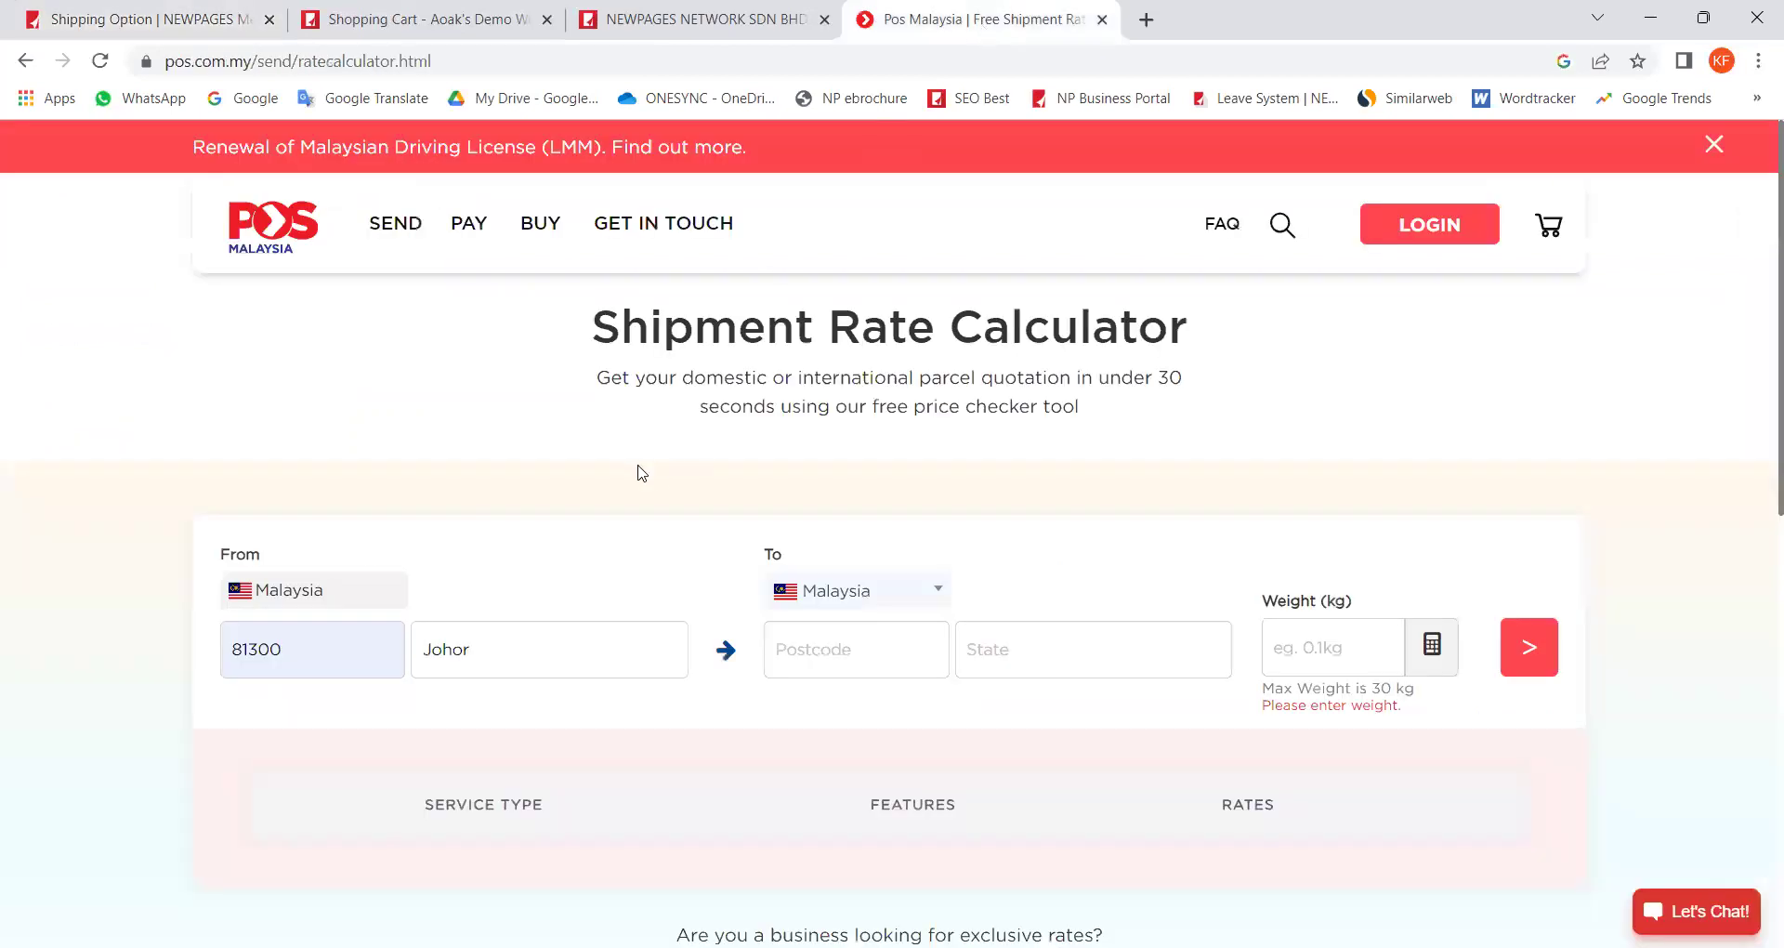
drag(593, 326, 1204, 326)
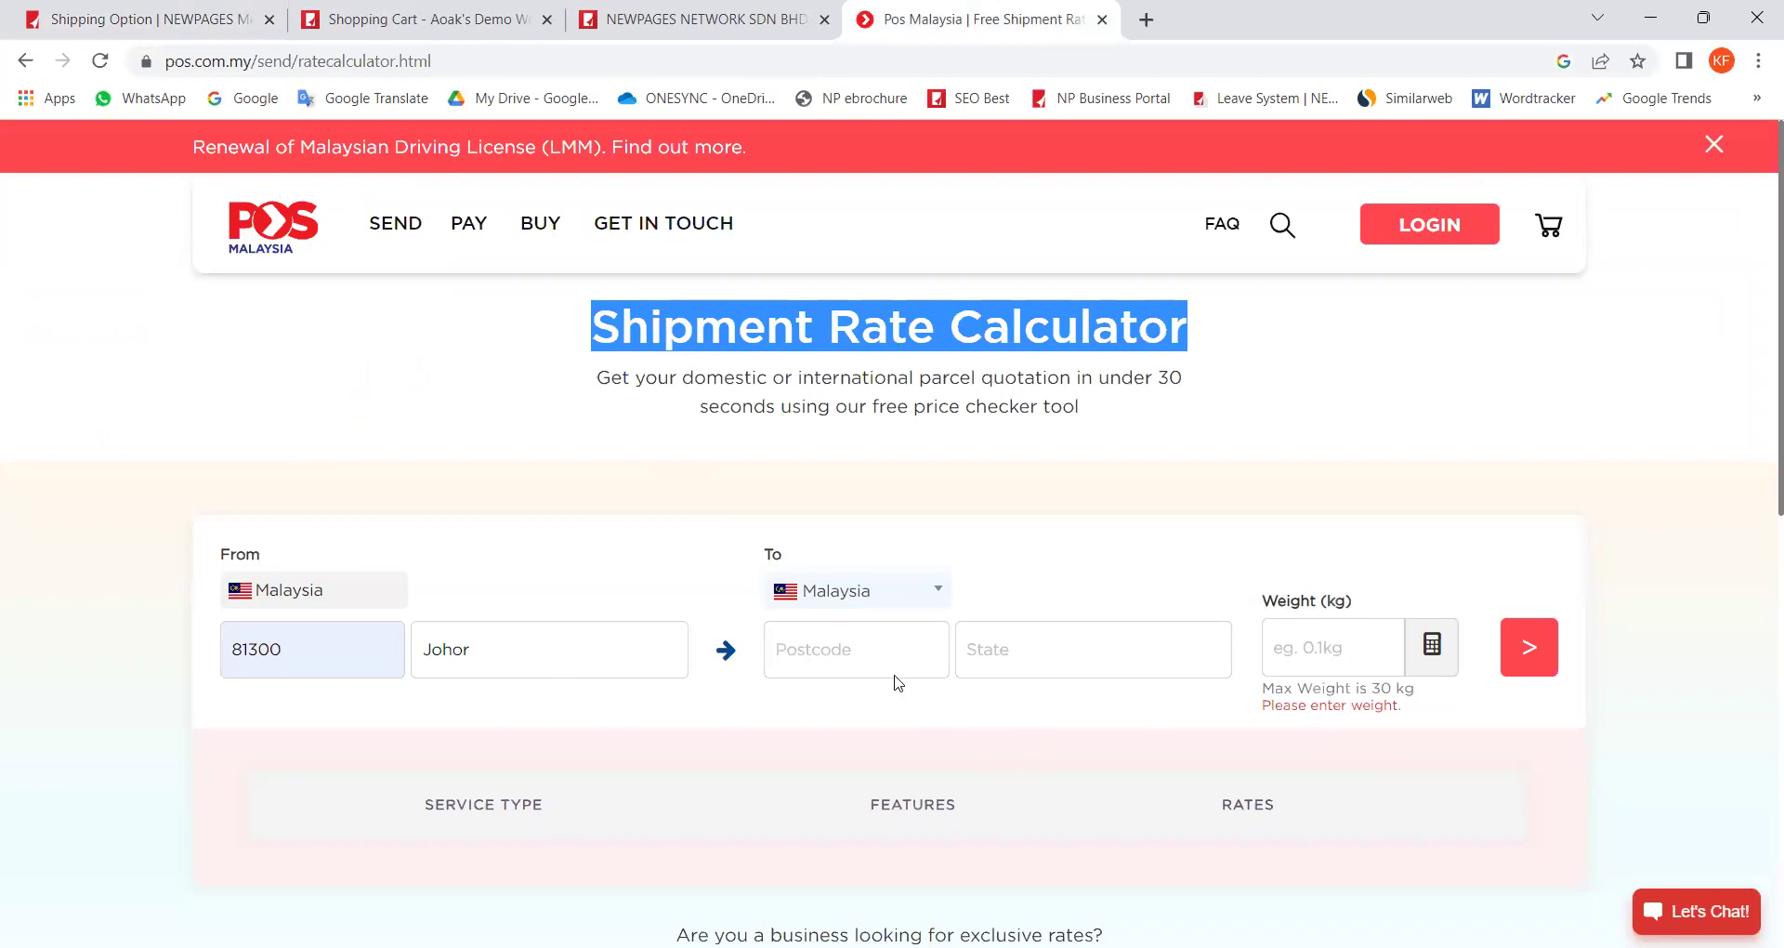
click(840, 656)
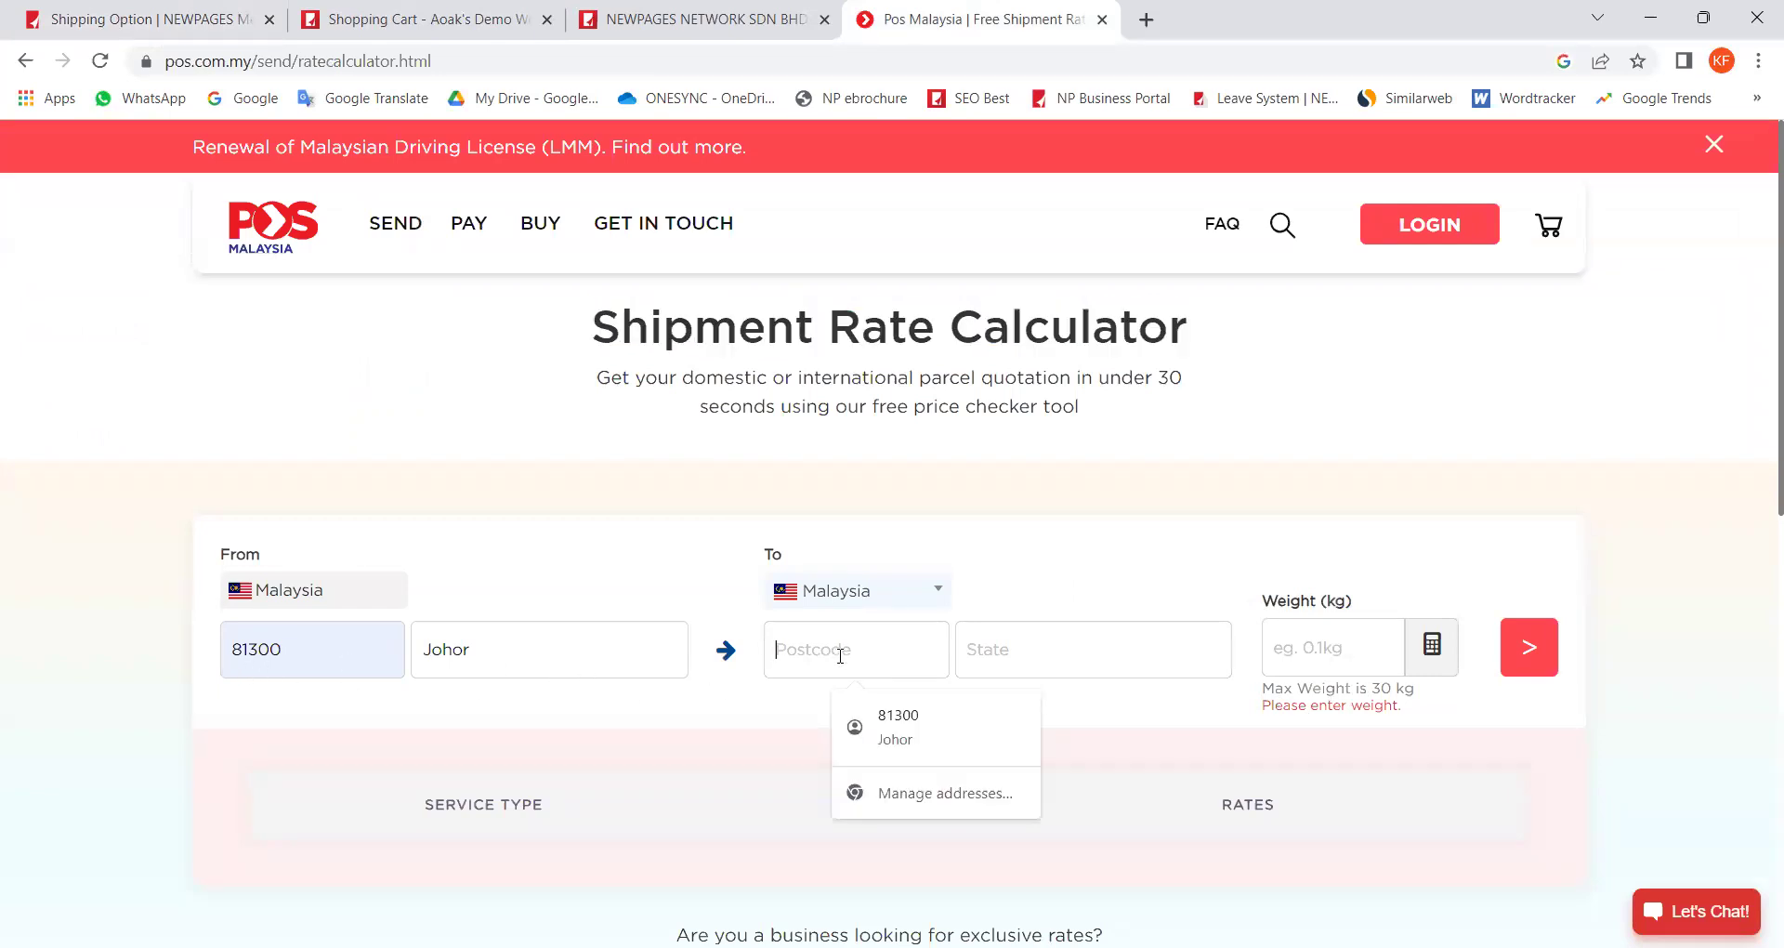
text(12300)
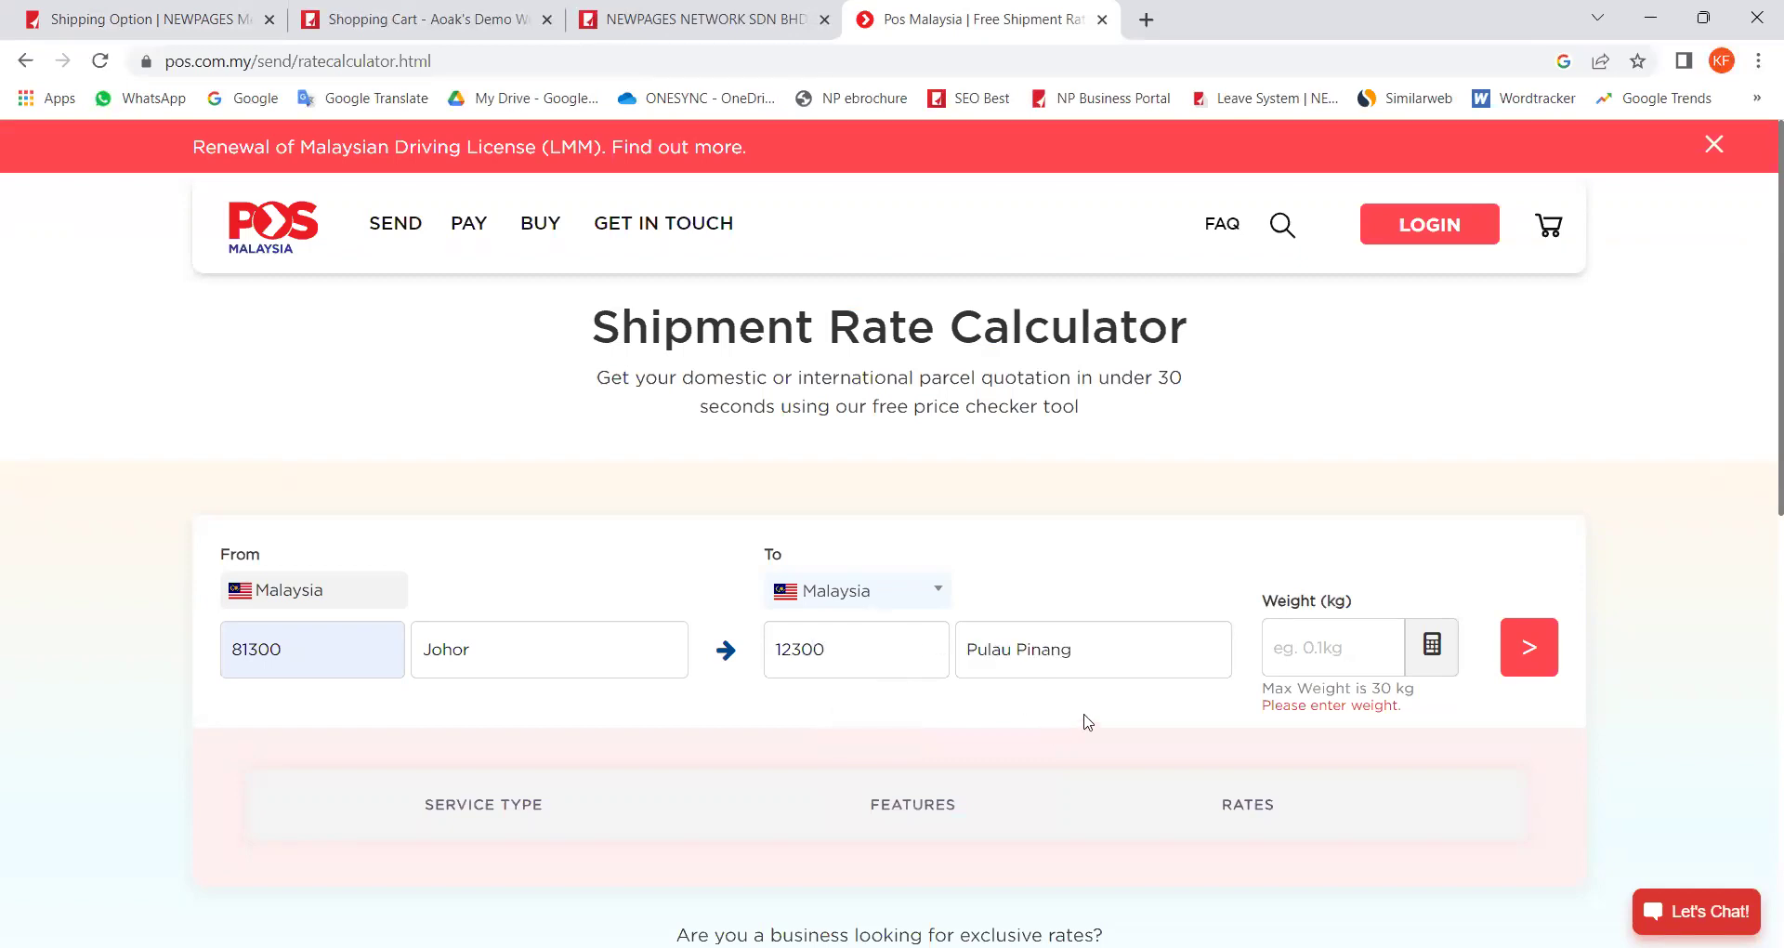
click(1294, 650)
text(1)
click(1530, 656)
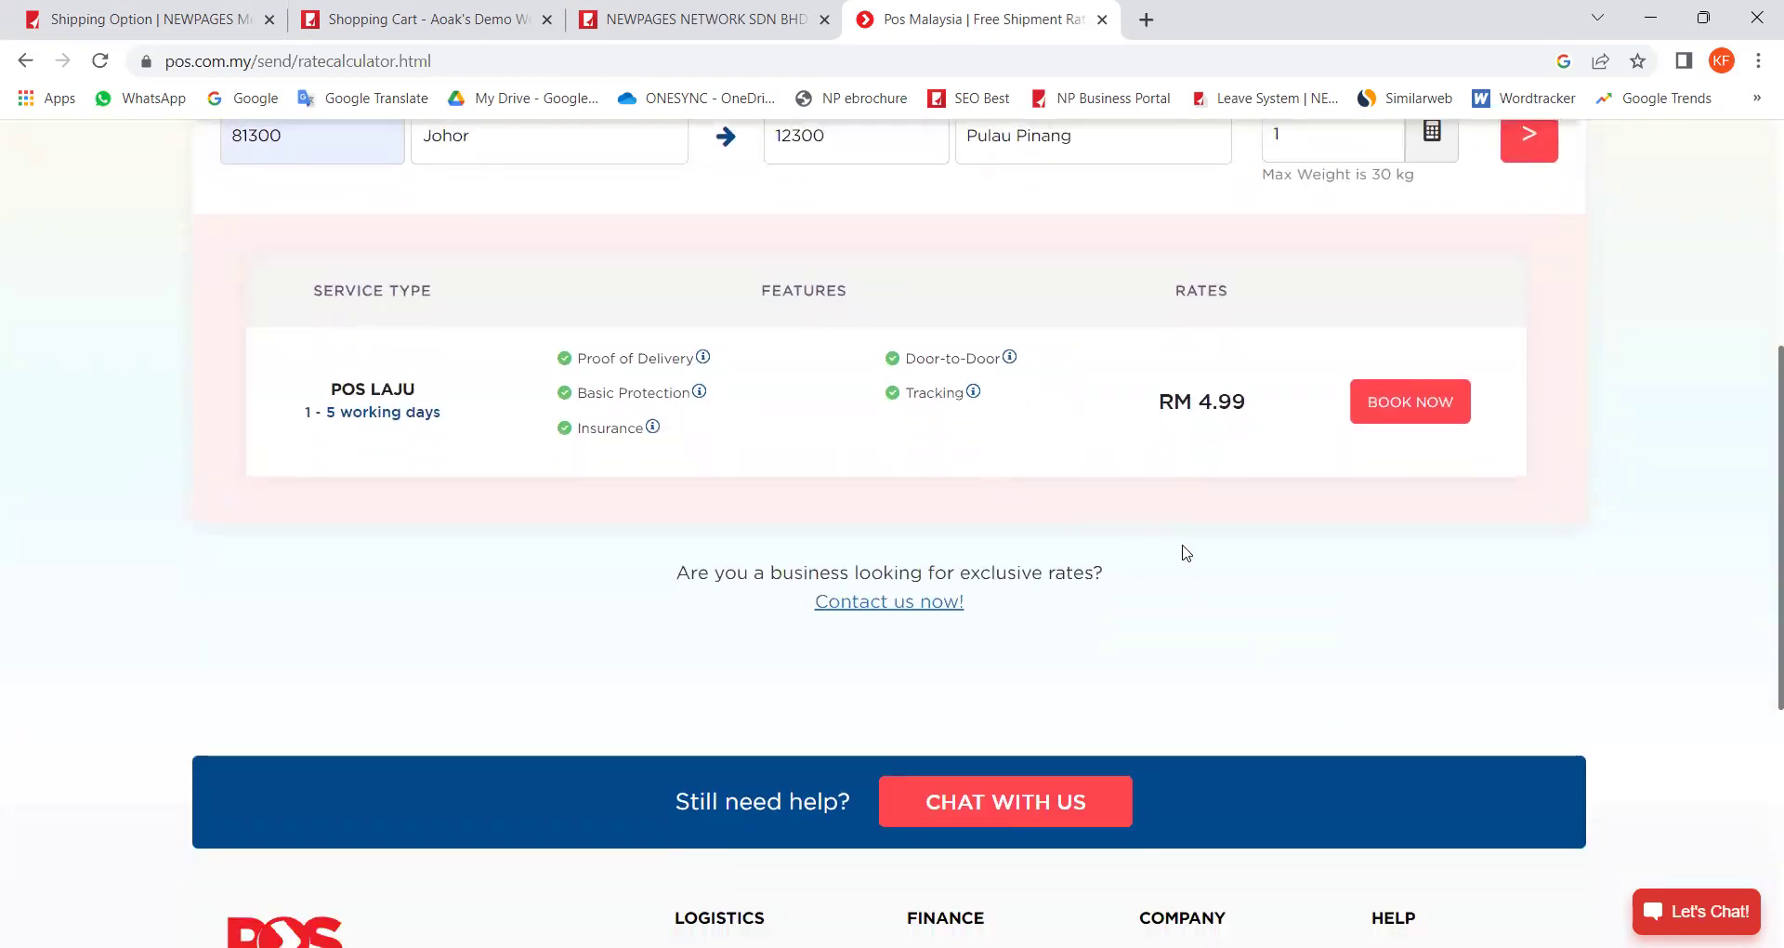
Step: Recalculate the Pos Laju rate for a 2 kg parcel, giving RM 7.00
scroll(1186, 553, up, 4)
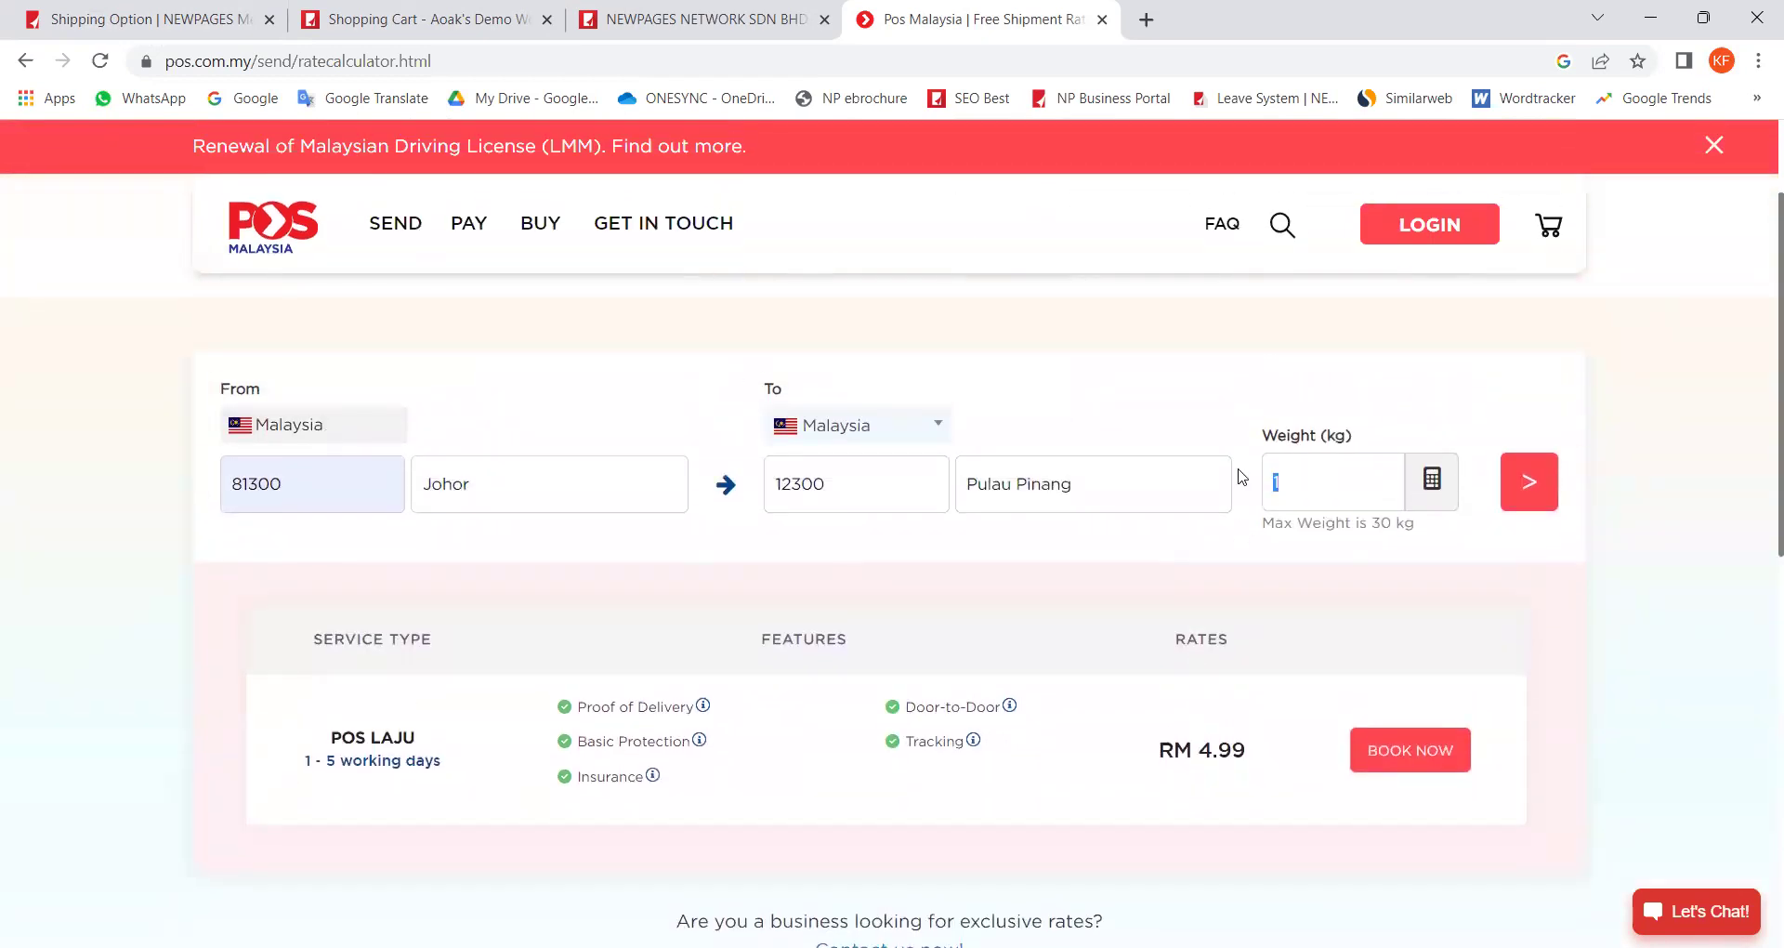
text(2)
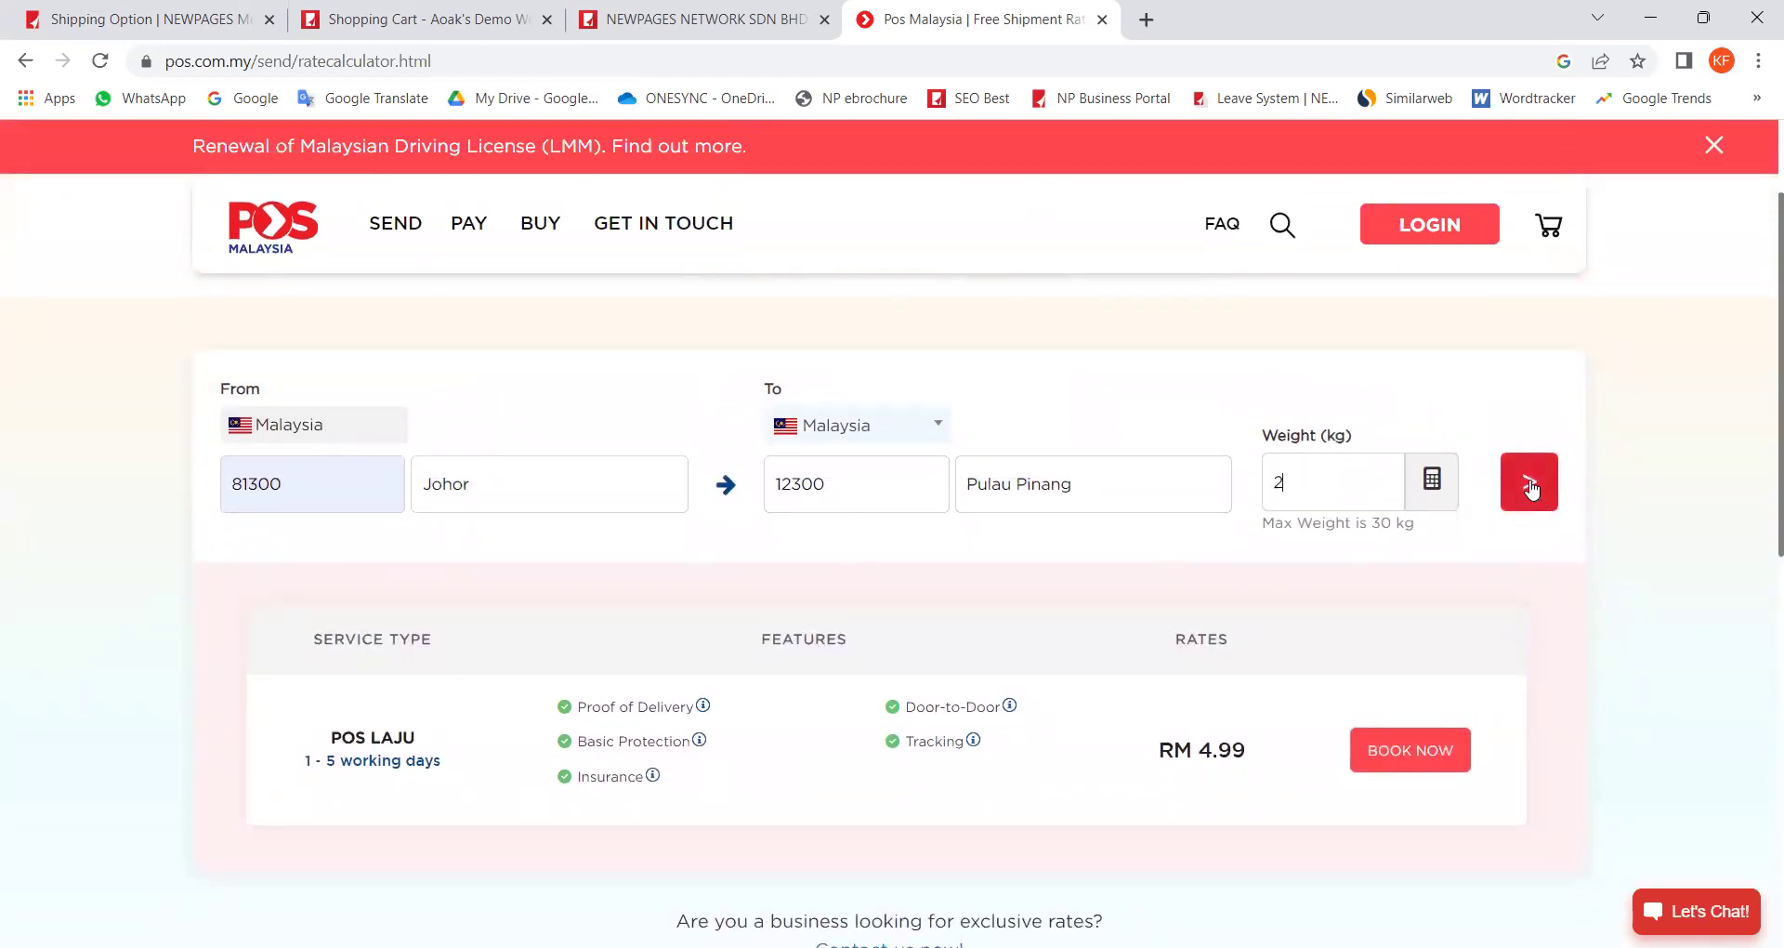
click(1532, 489)
Step: Replace the weight with 30 kg and recalculate the rate
scroll(1386, 534, down, 4)
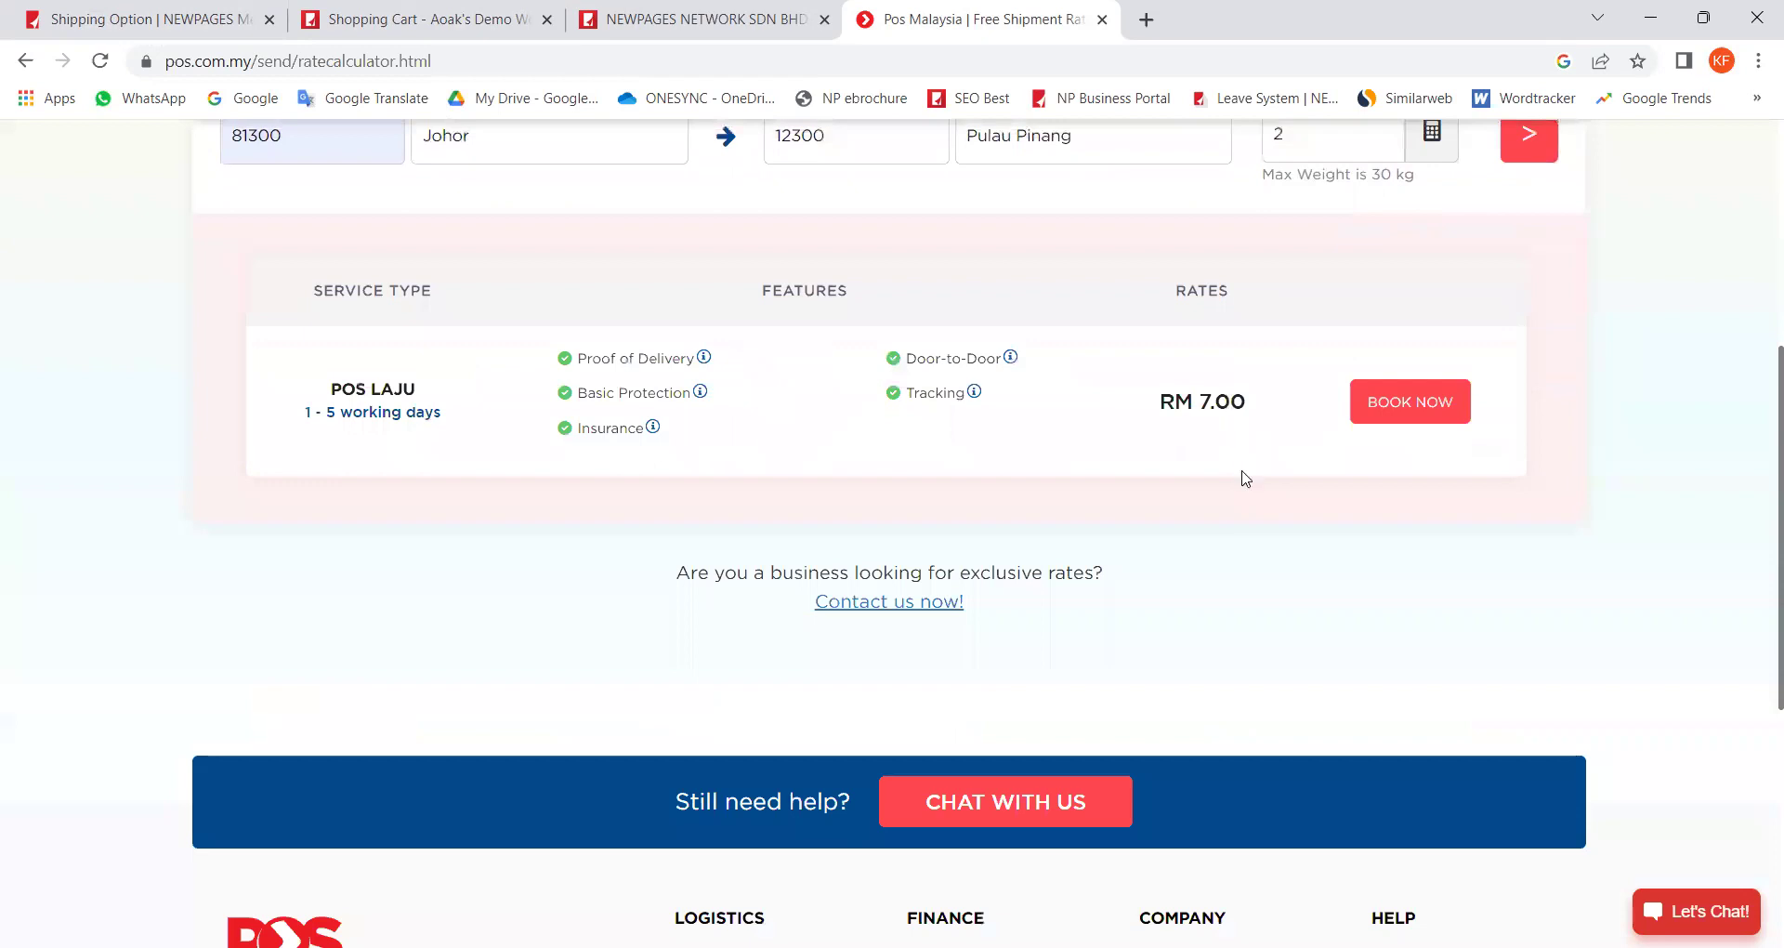
scroll(1245, 478, up, 1)
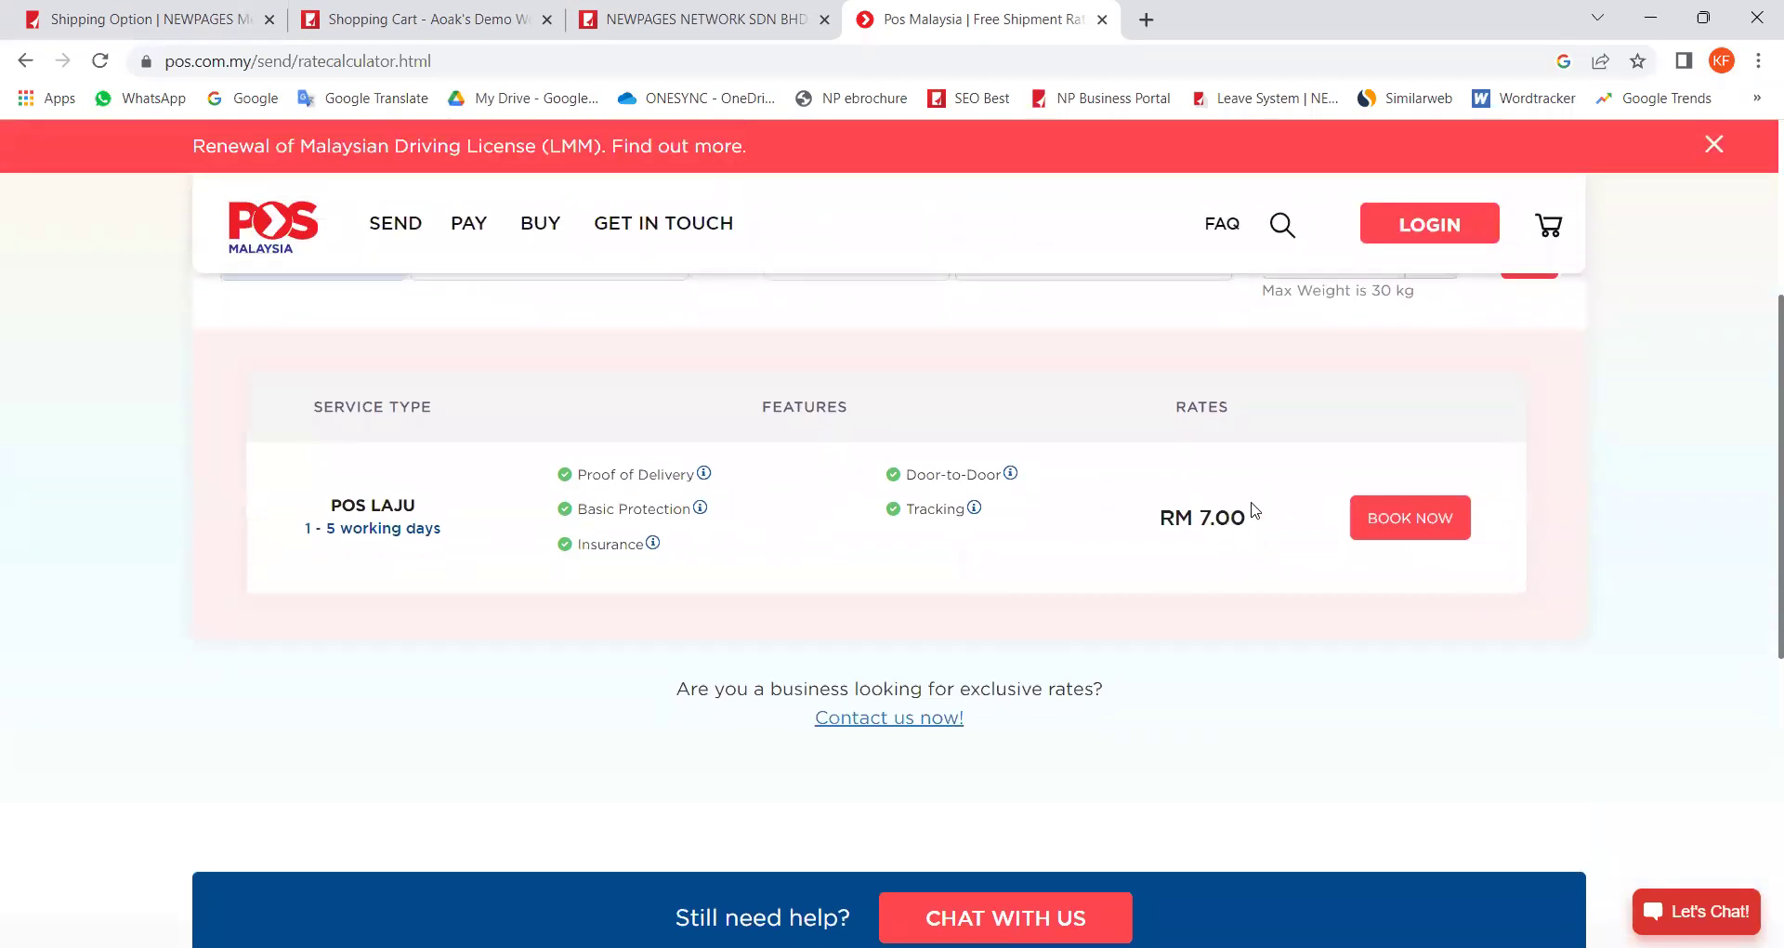
scroll(1257, 513, up, 1)
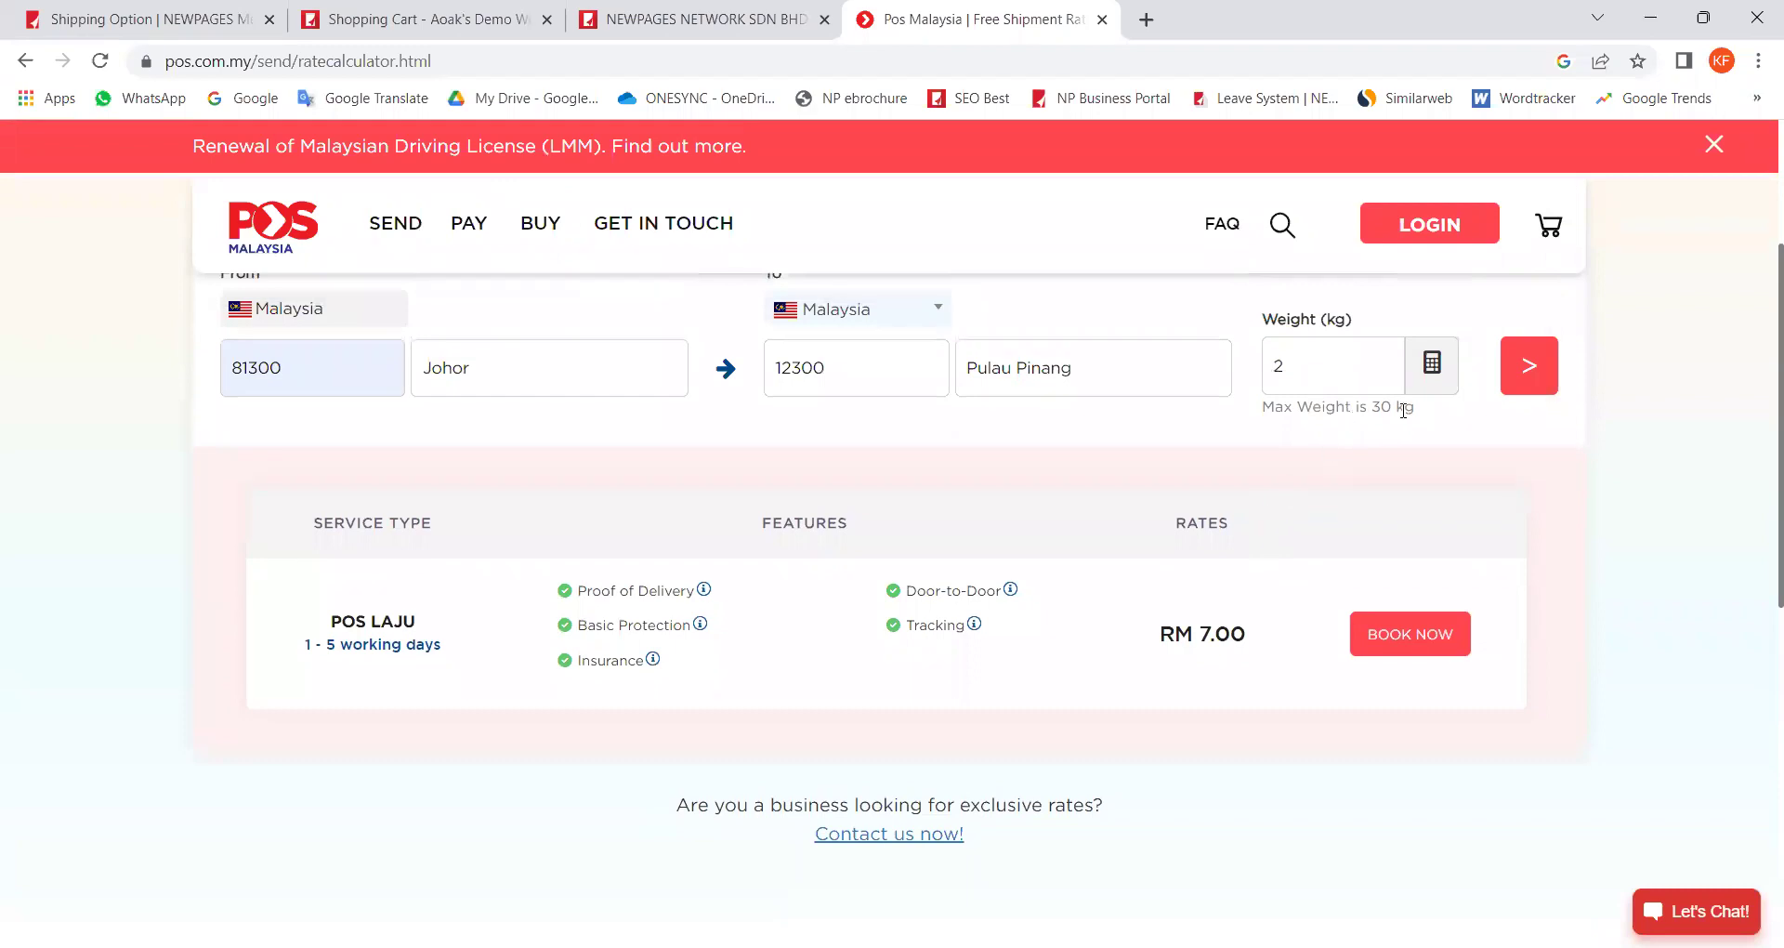
double_click(1275, 367)
text(30)
click(1516, 385)
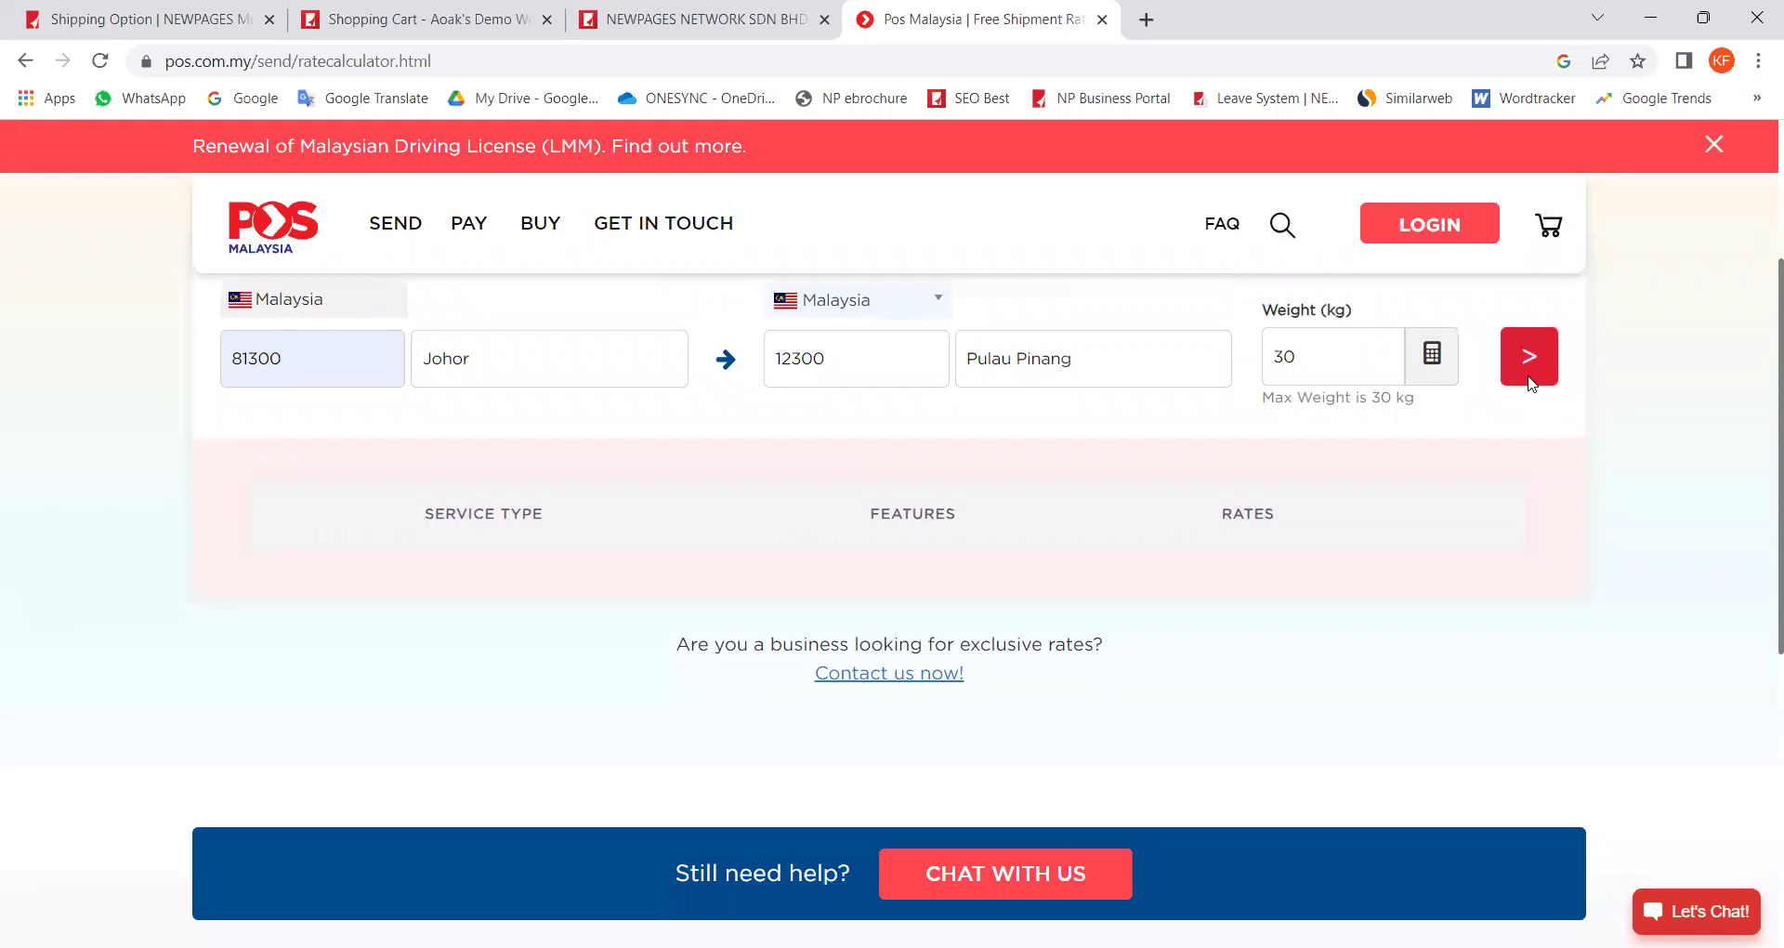
Step: Change the weight to 29.99 kg and recalculate, getting RM 72.31 for Pos Laju
scroll(1514, 387, down, 2)
scroll(1350, 492, up, 3)
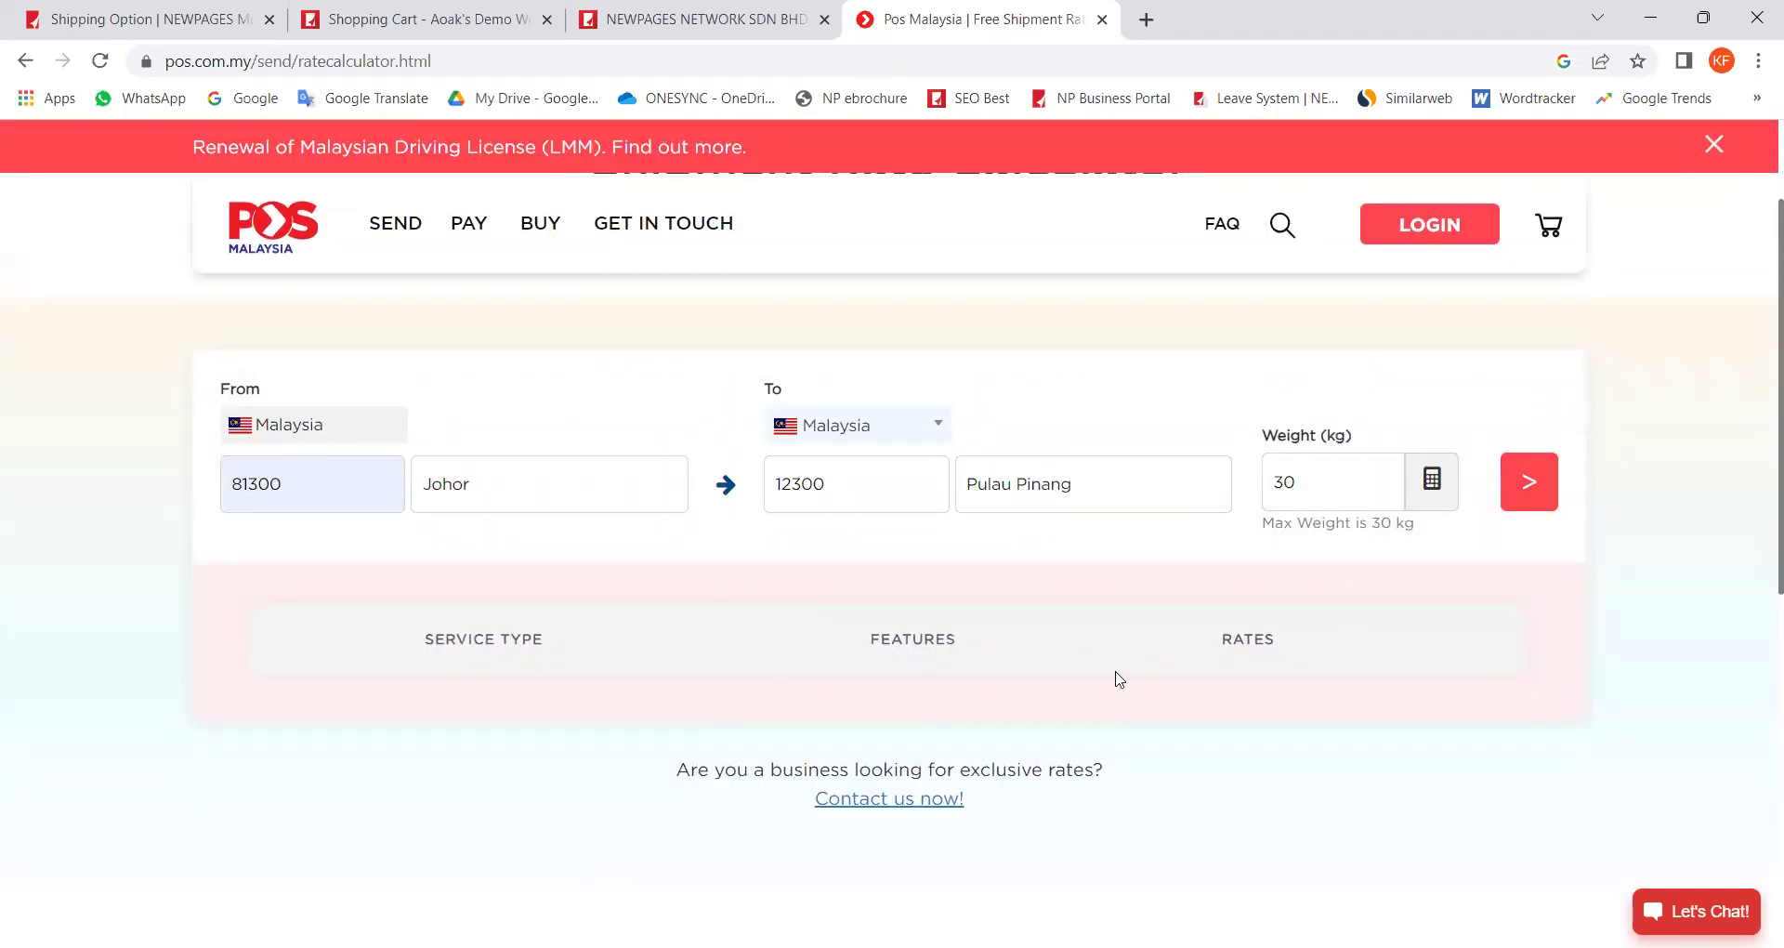
double_click(1318, 490)
text(29.99)
click(1509, 493)
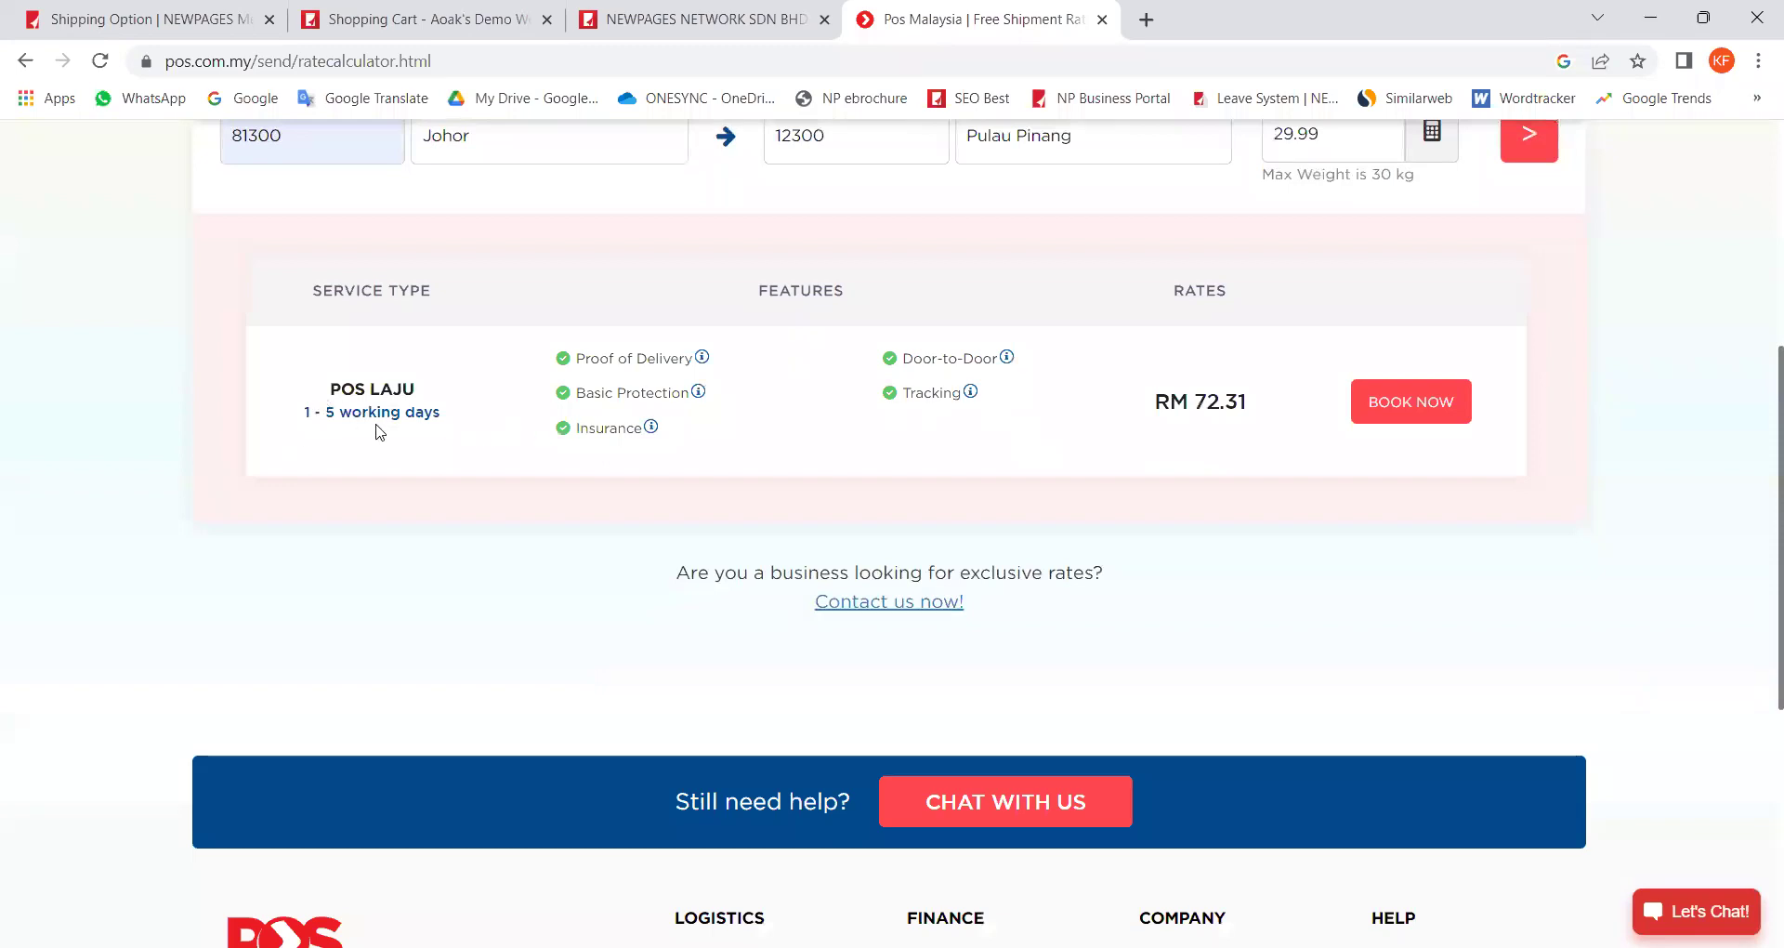
Step: Highlight the RM 72.31 Pos Laju rate, then return to the storefront shopping cart tab
drag(1170, 401, 1248, 404)
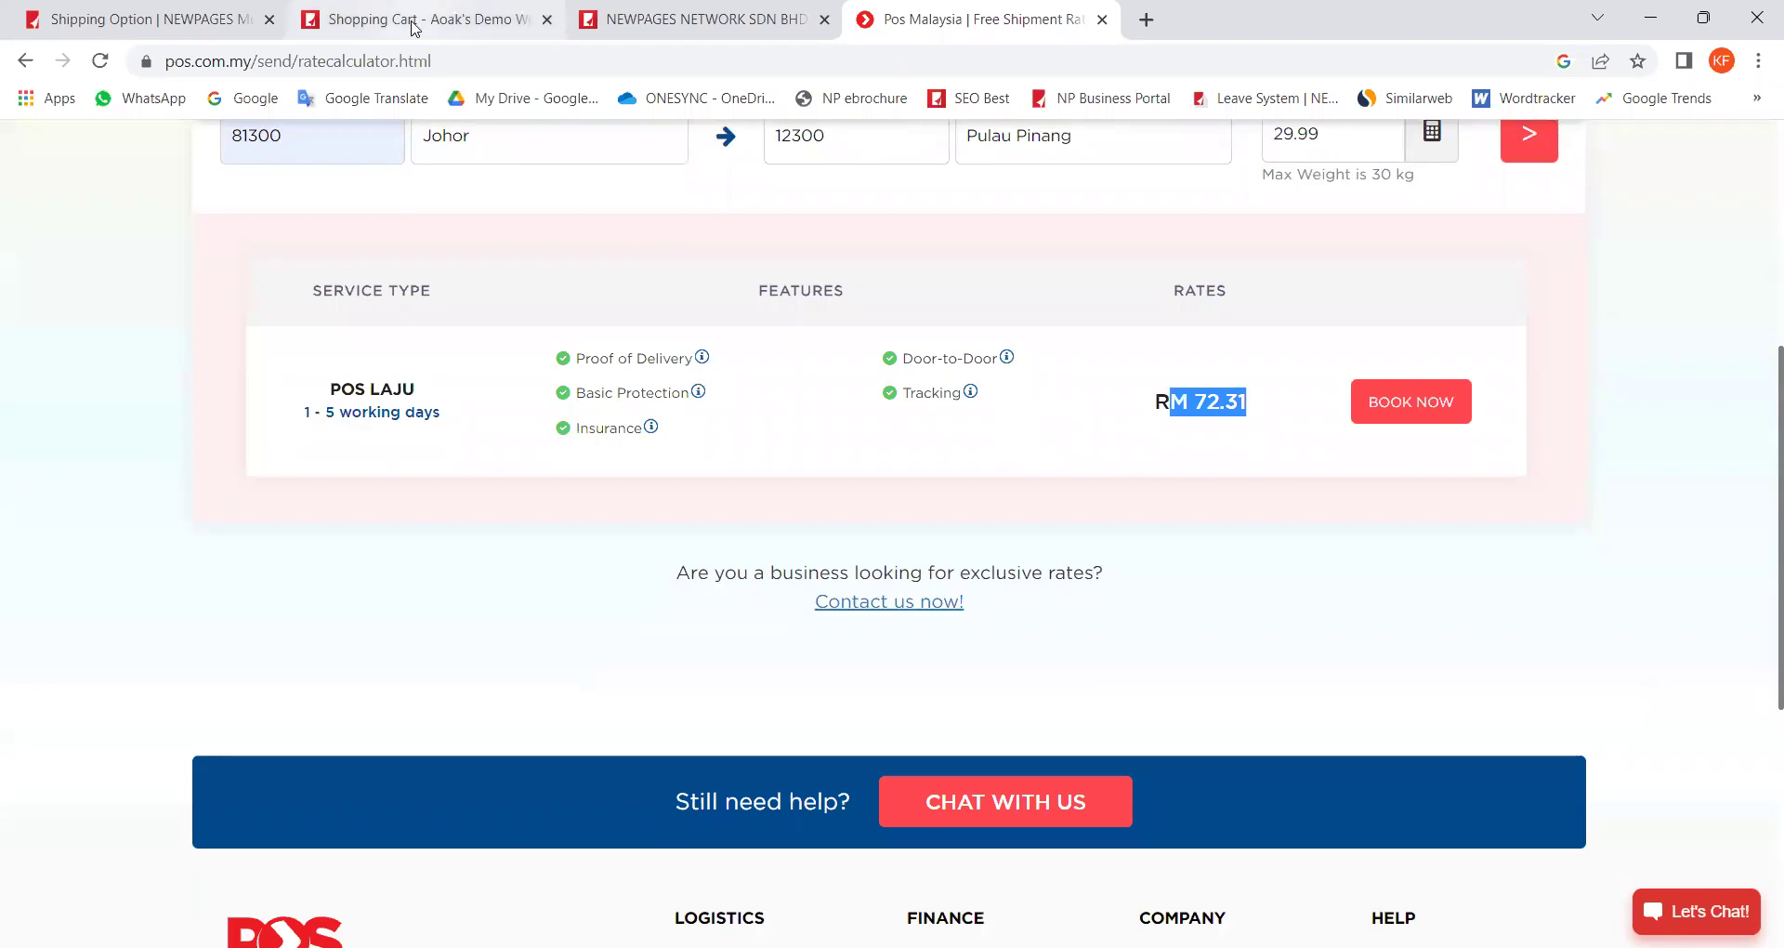
mouse_move(414, 28)
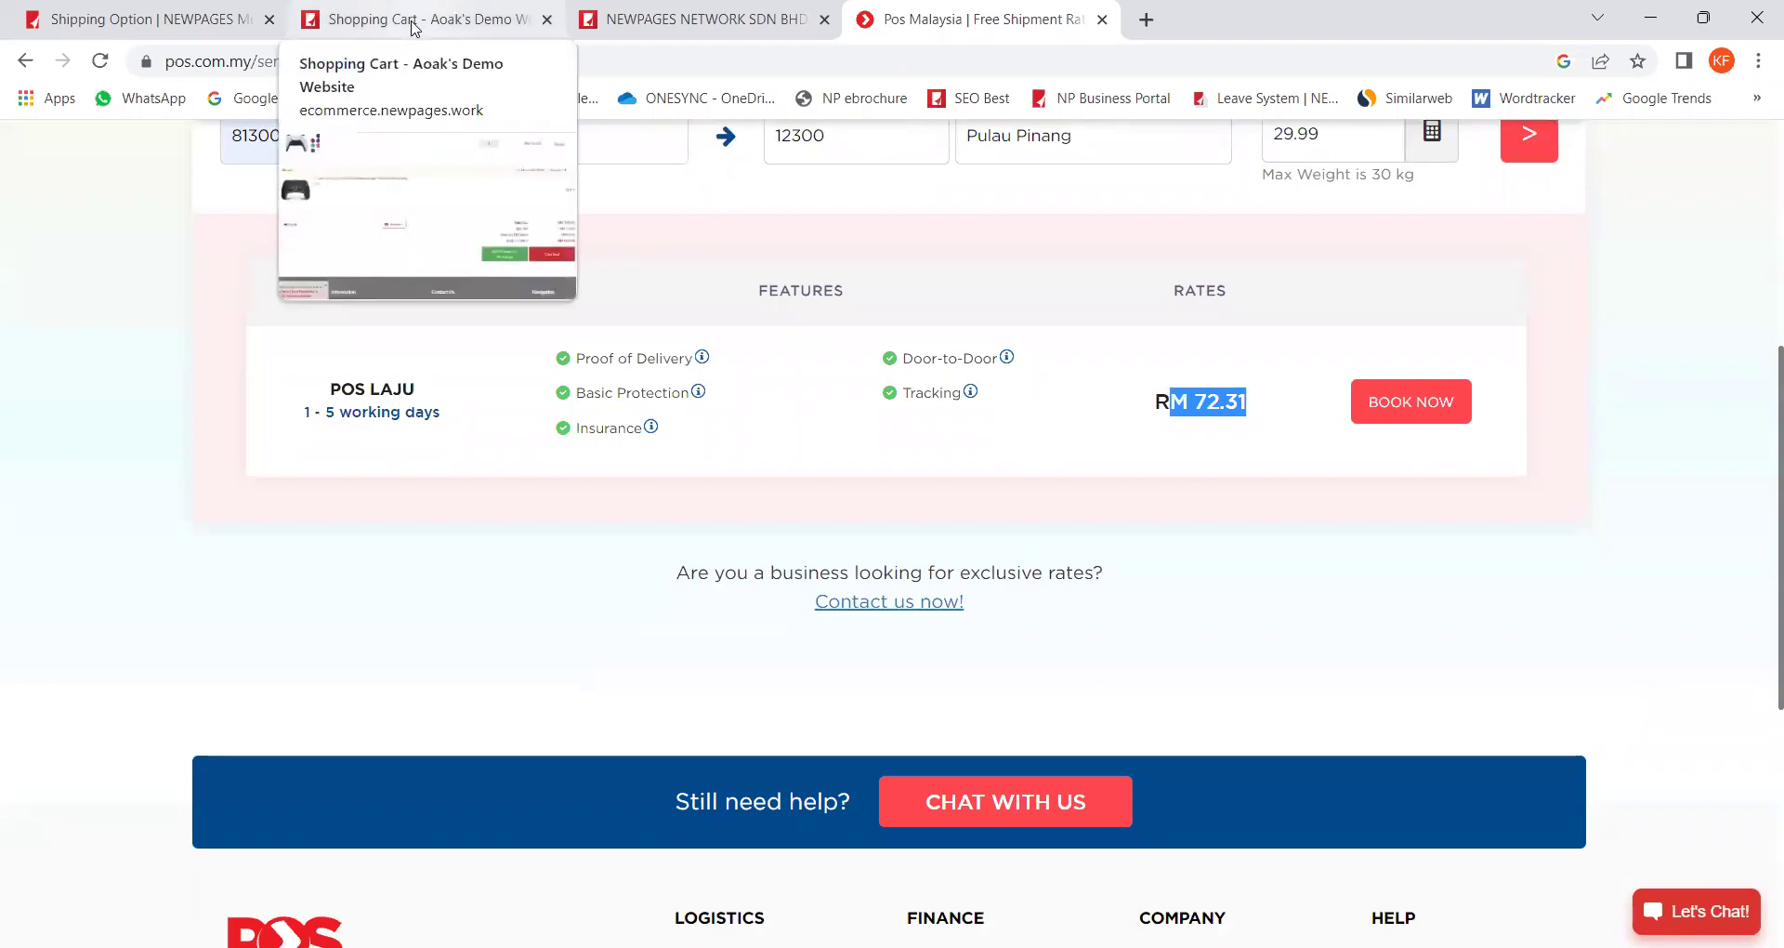
mouse_move(179, 16)
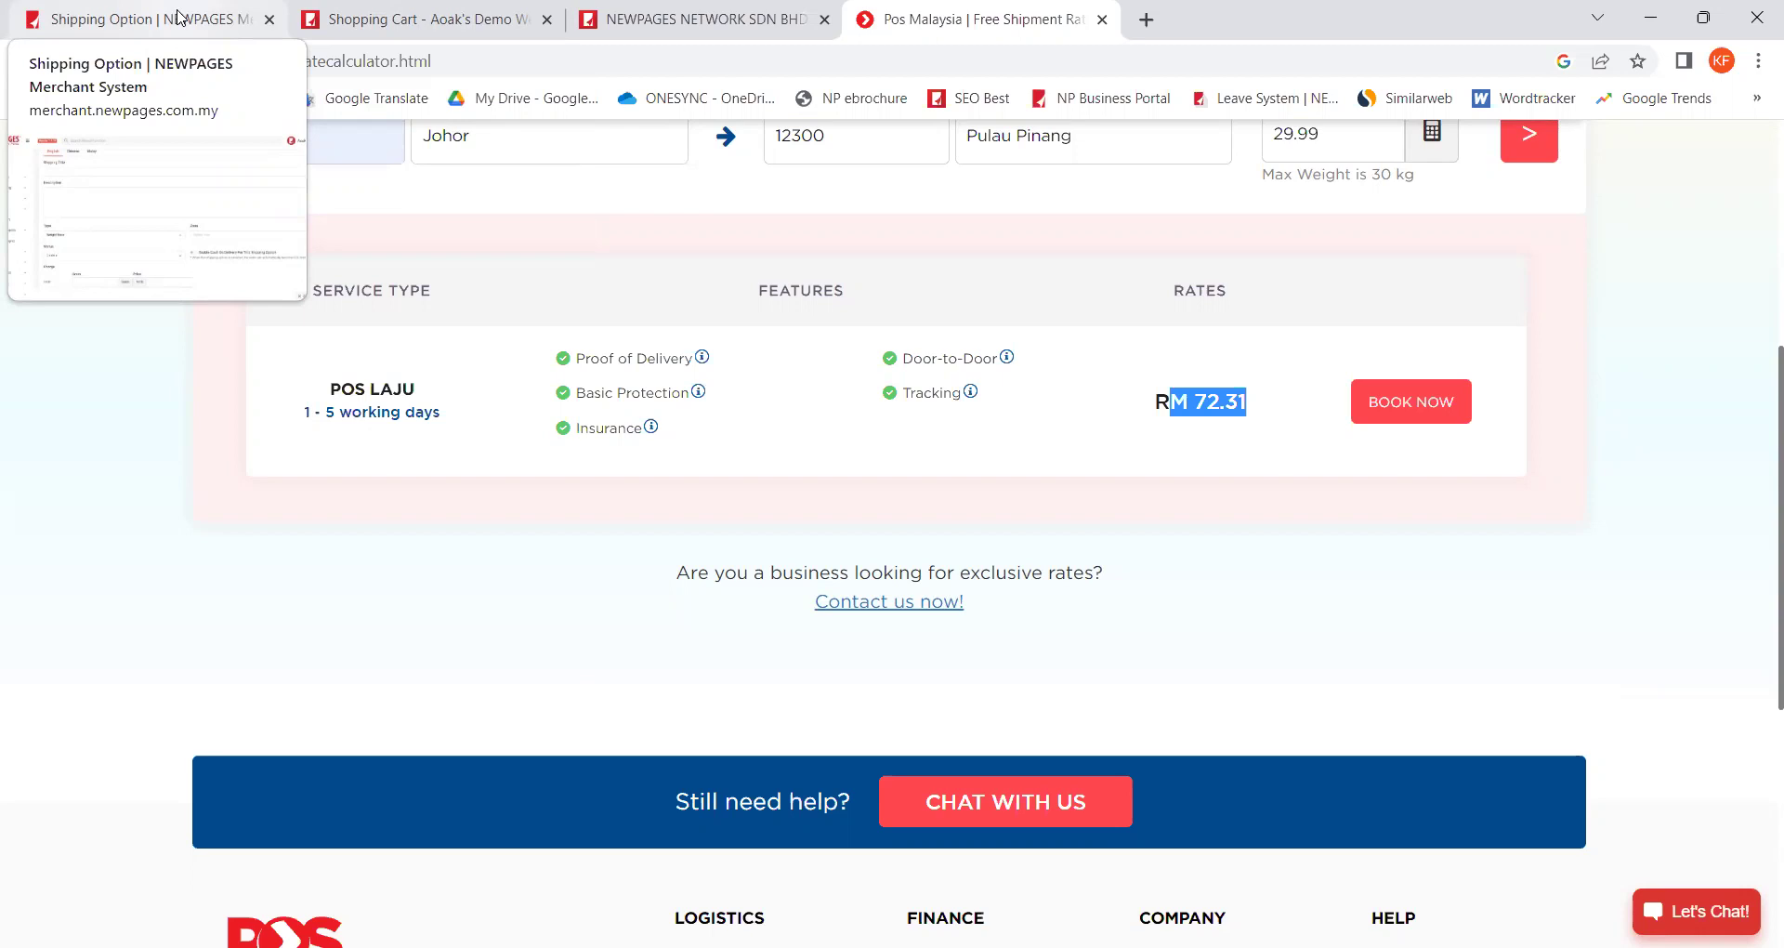
click(466, 20)
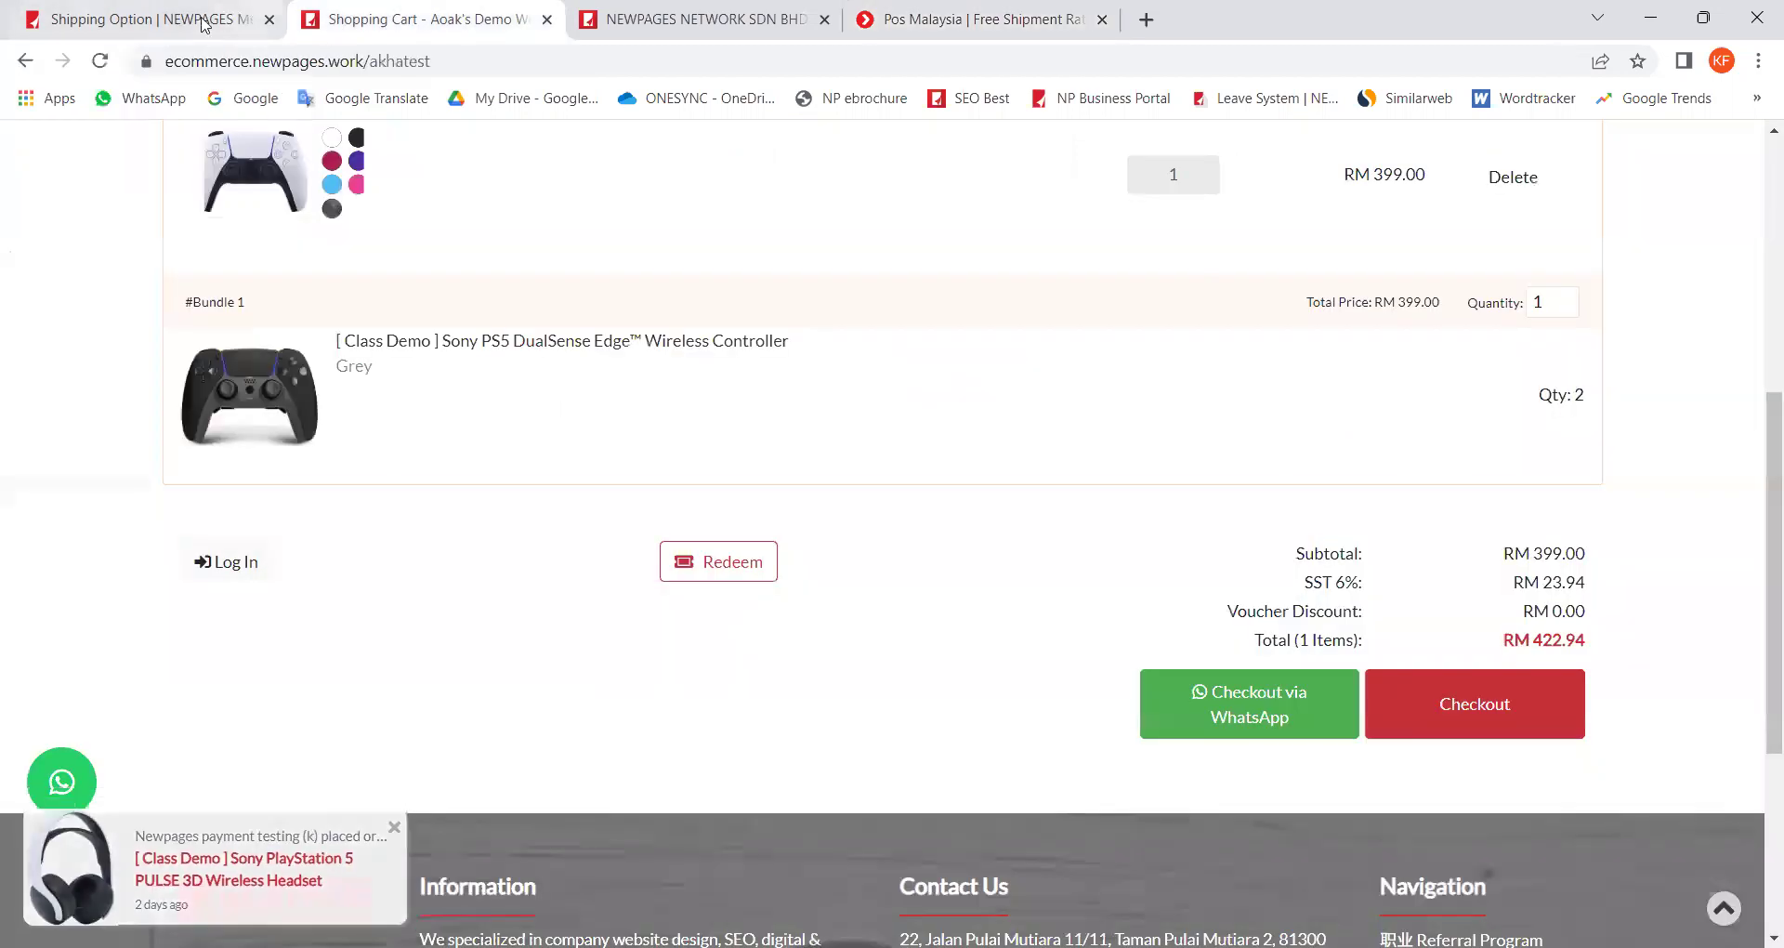
Step: Leave the unsaved shipping option form for the Shipping Setting list and show its second page
click(201, 23)
scroll(437, 427, up, 2)
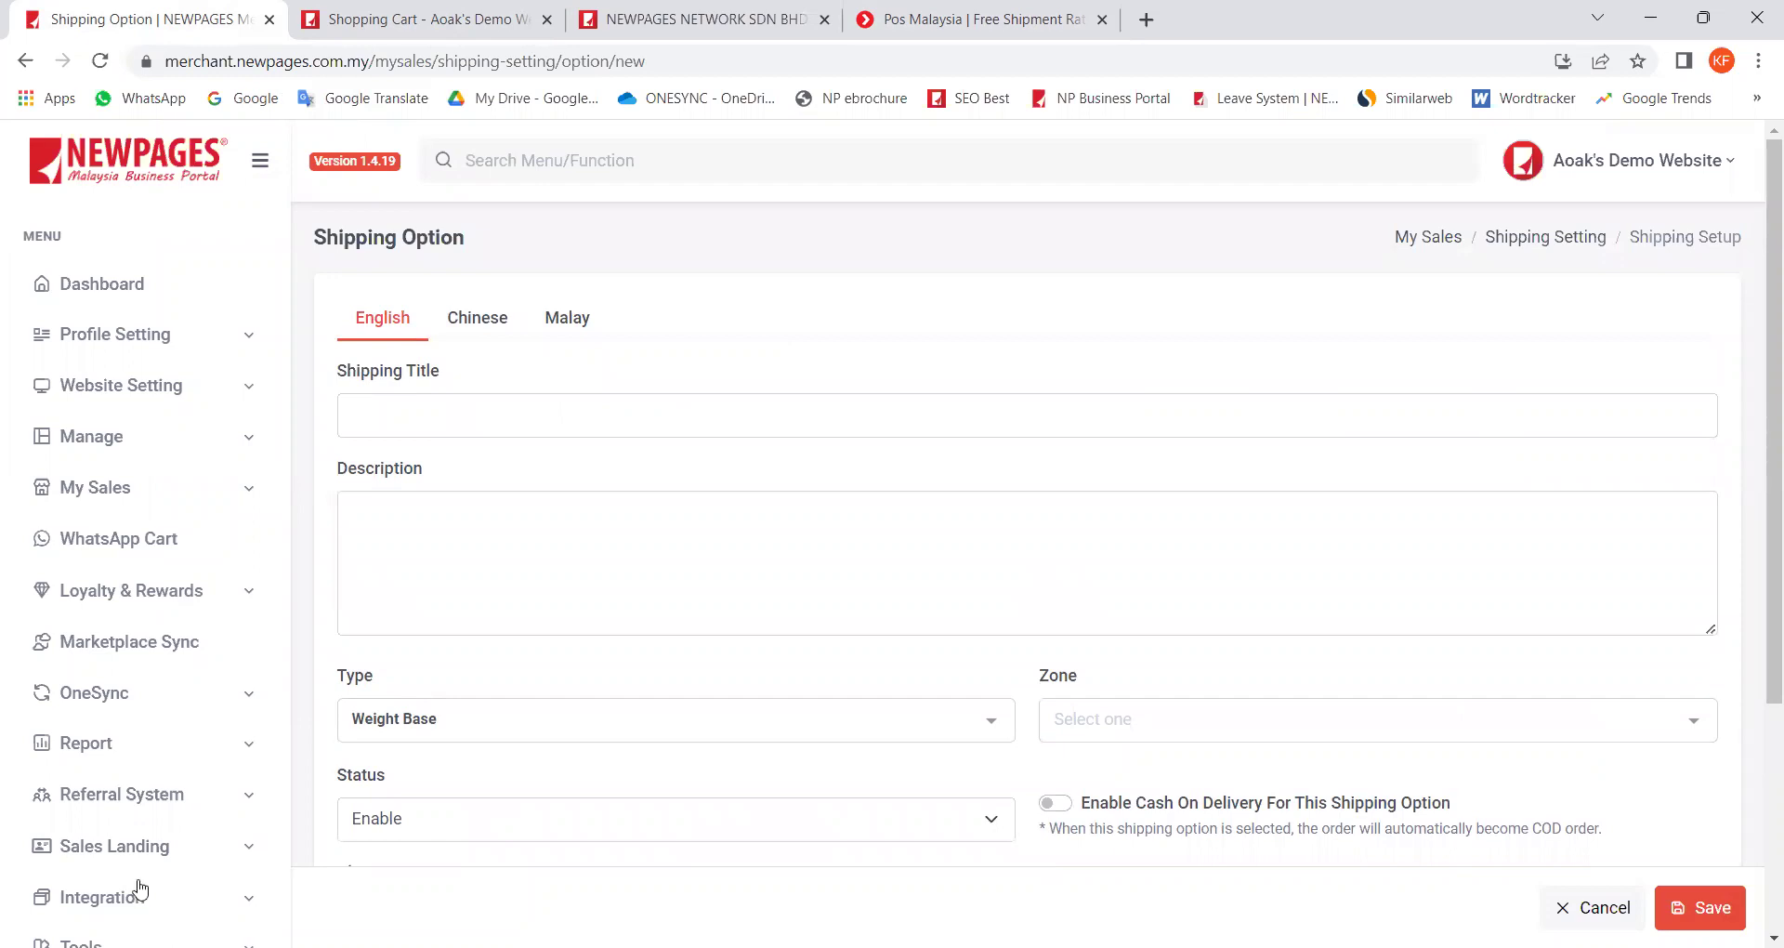
key(alt+Left)
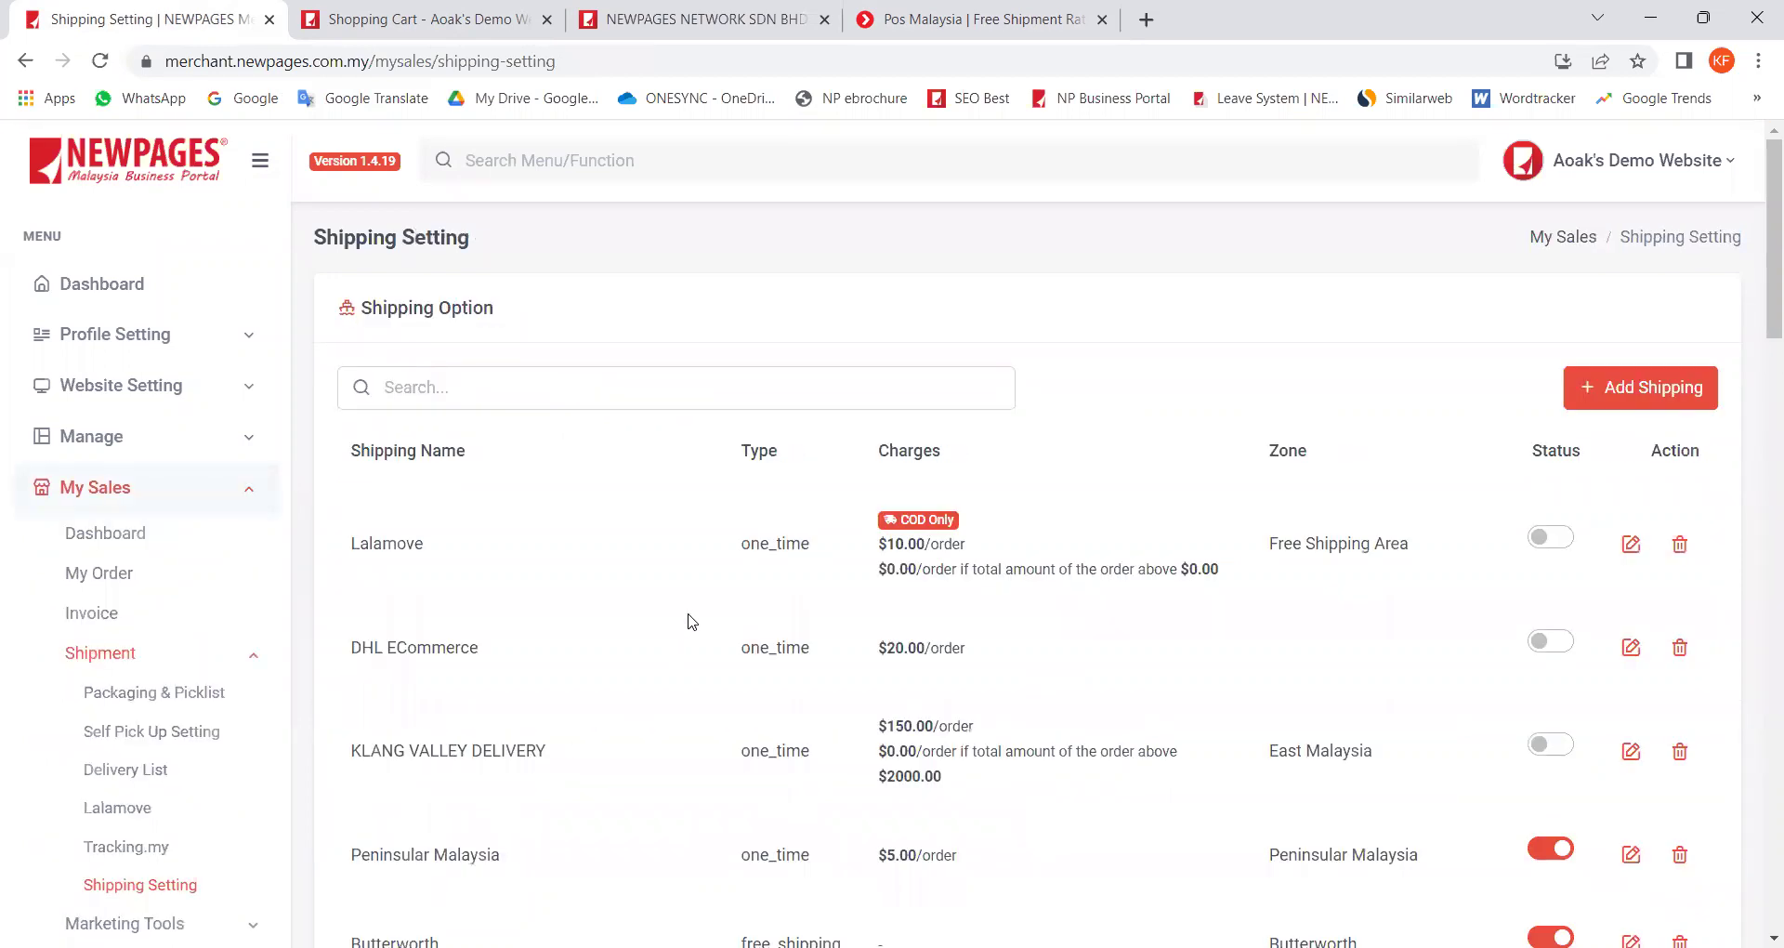
scroll(734, 641, down, 3)
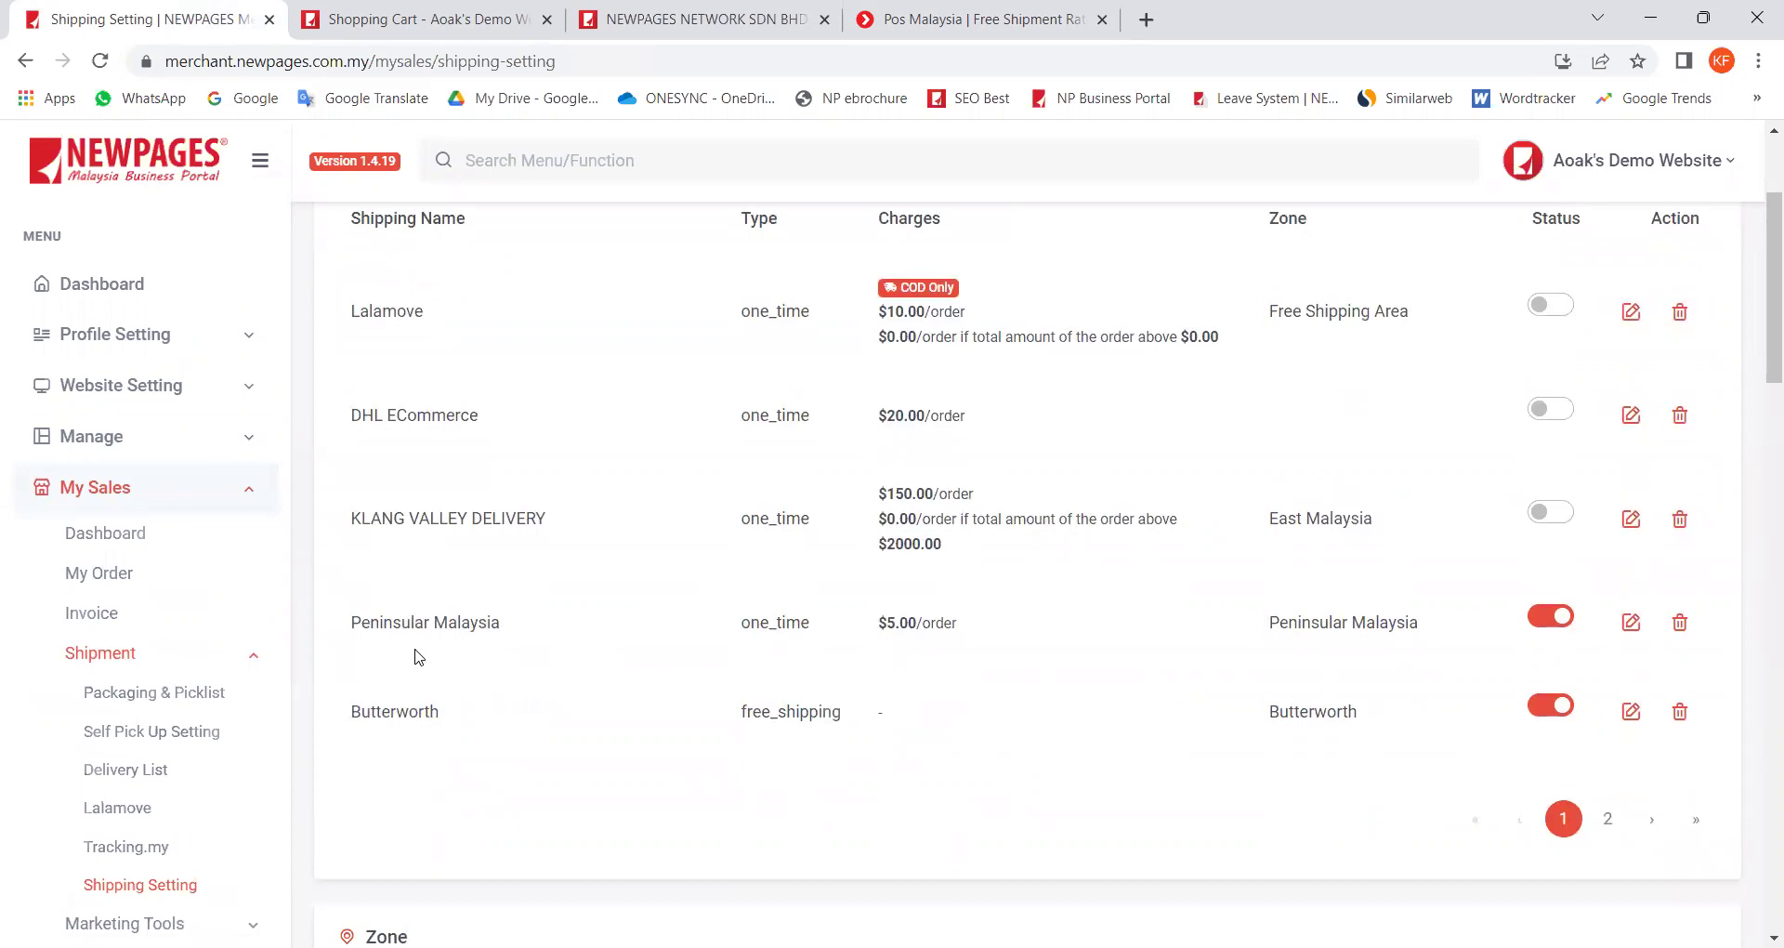
scroll(441, 650, up, 1)
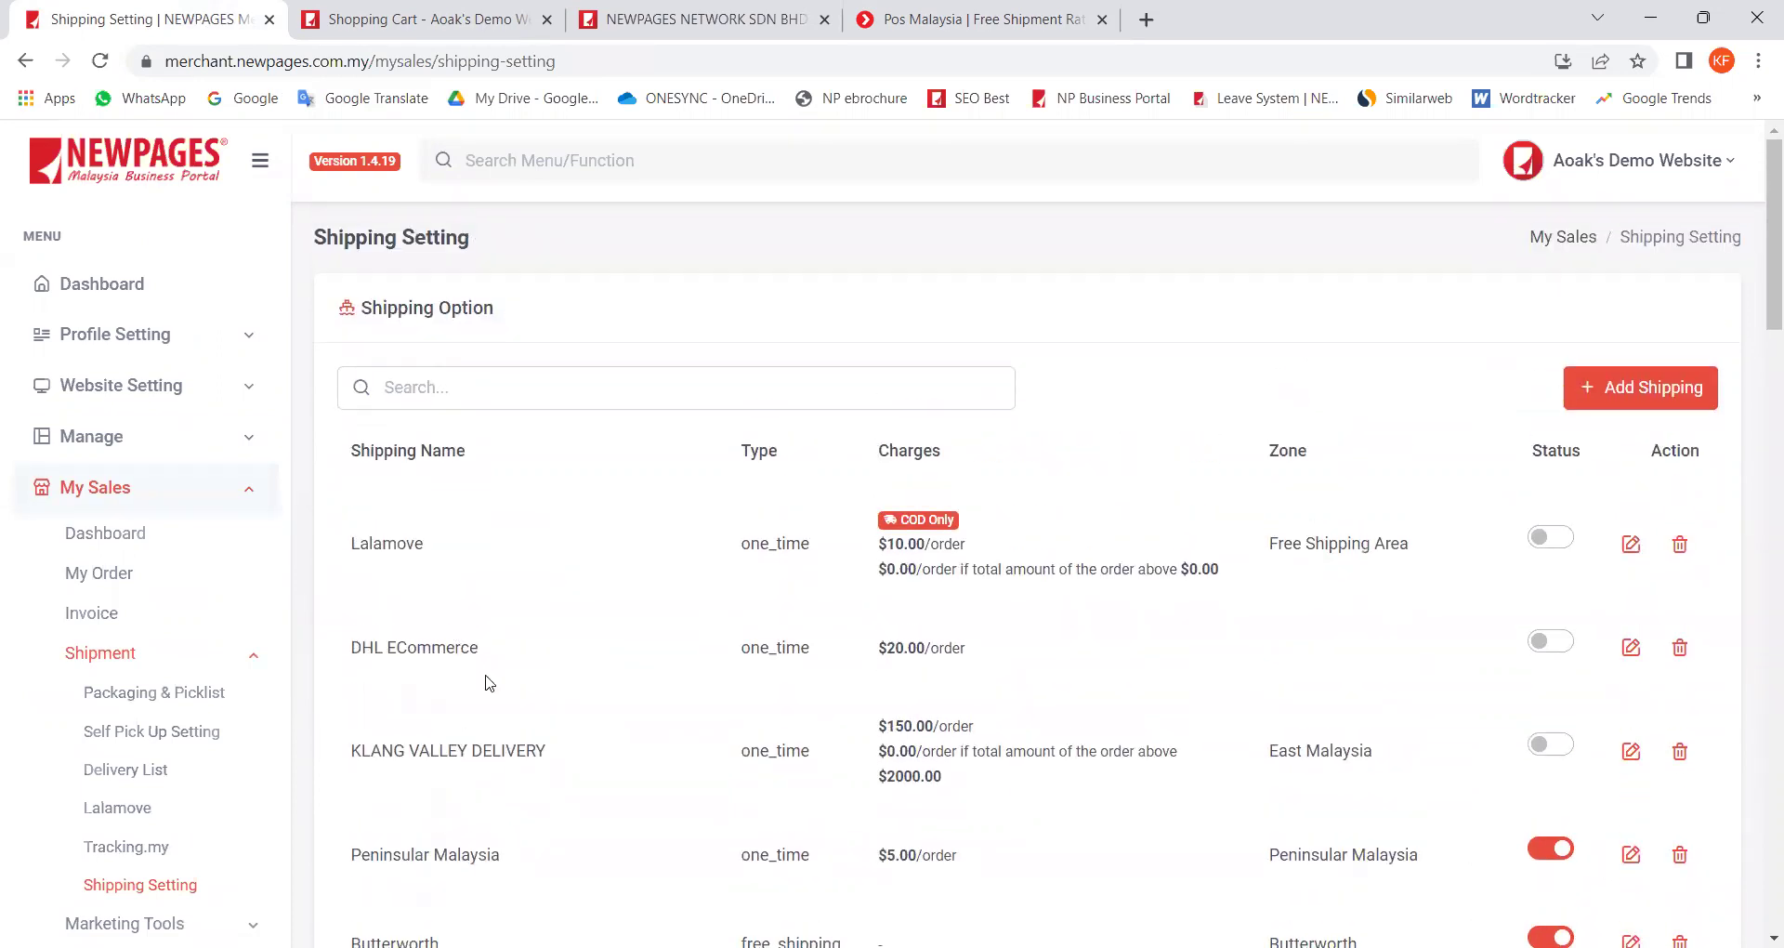
scroll(486, 681, down, 2)
click(1607, 821)
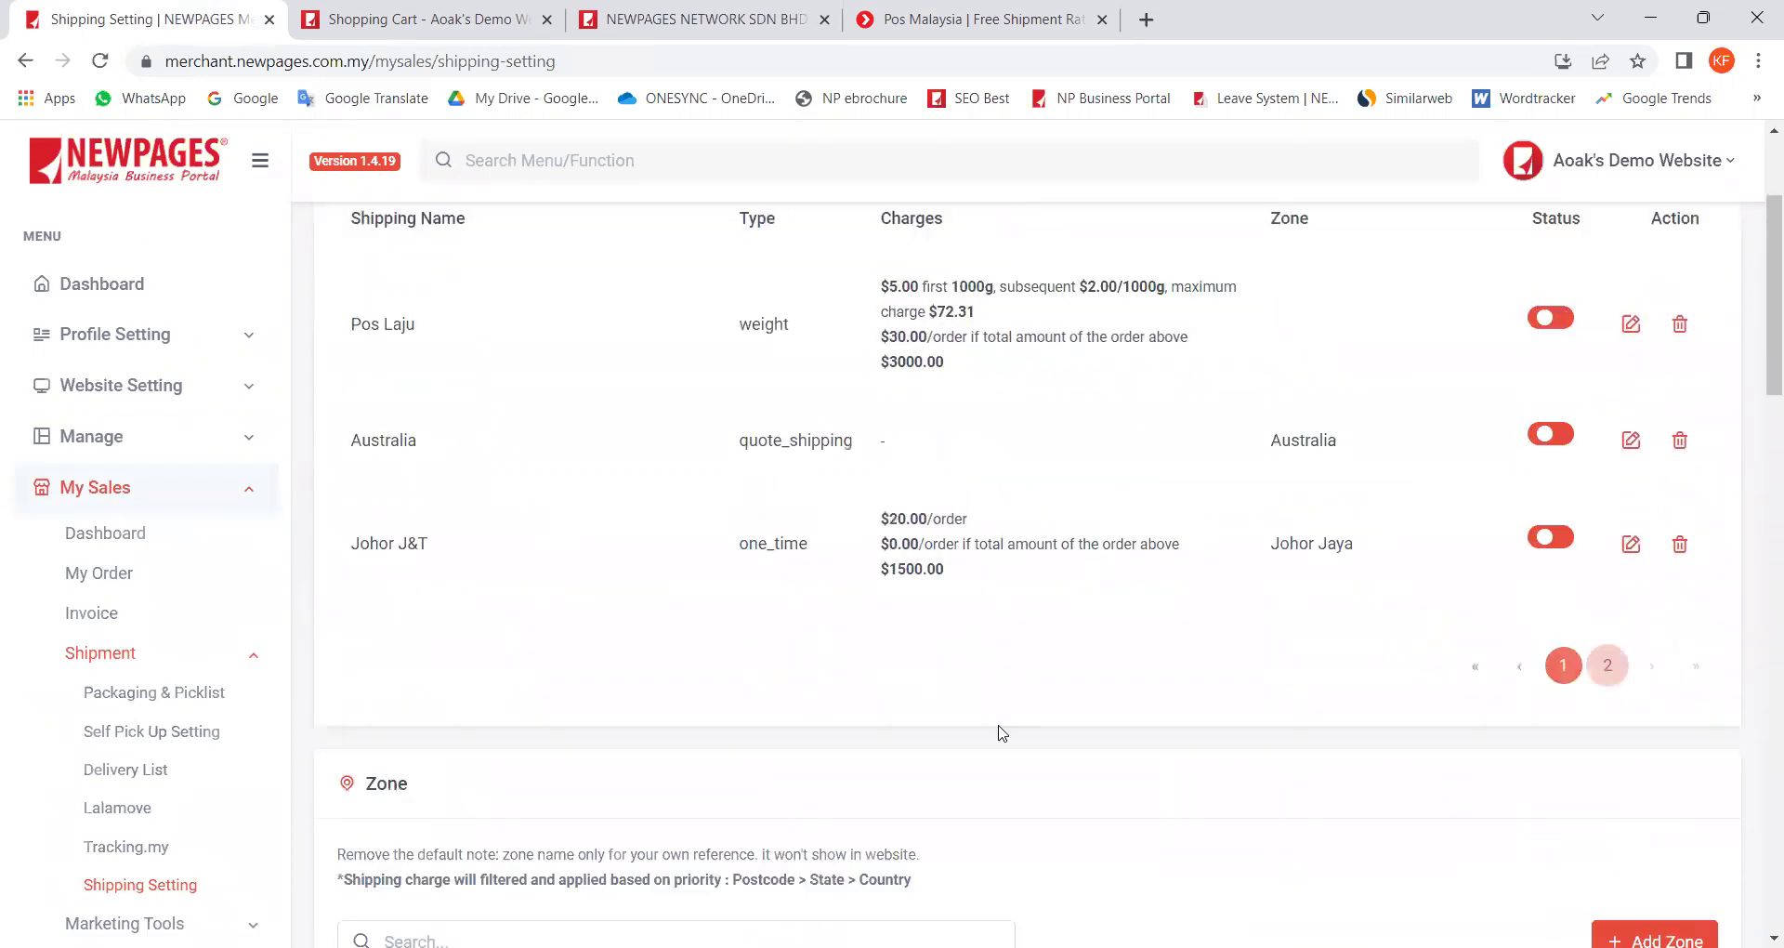
Step: Highlight Pos Laju's first-1000g charge and its subsequent per-1000g charge on page 2
scroll(576, 629, up, 3)
drag(364, 558, 450, 558)
click(662, 561)
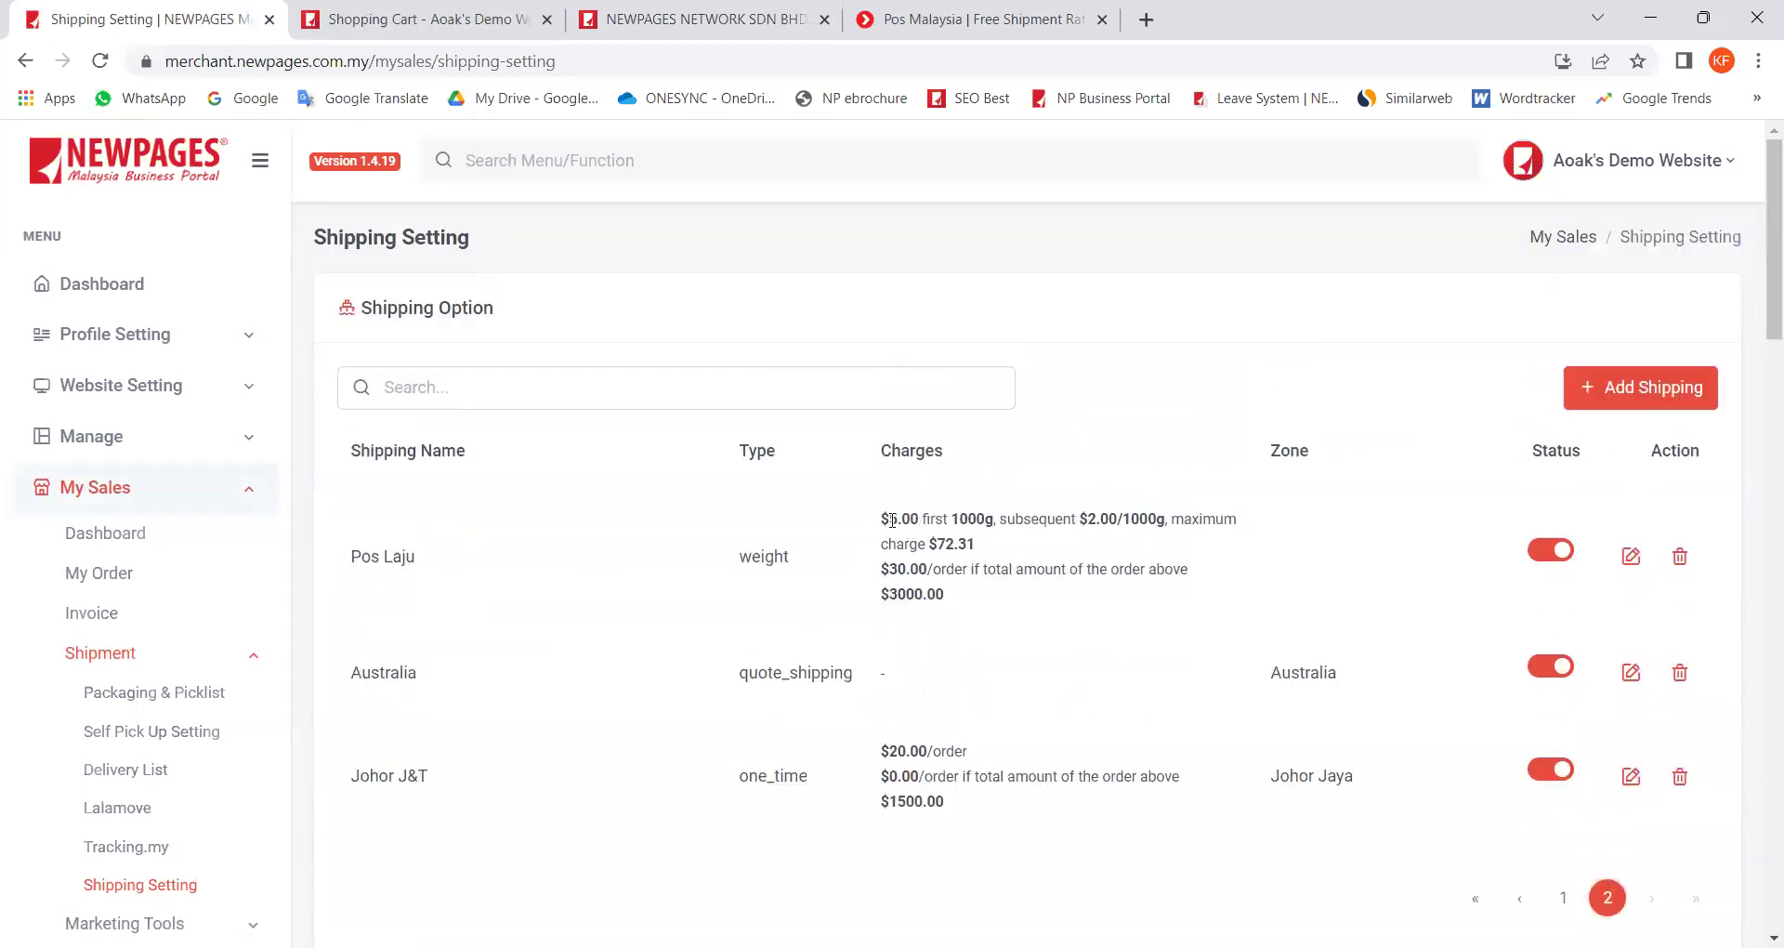
drag(881, 517, 992, 516)
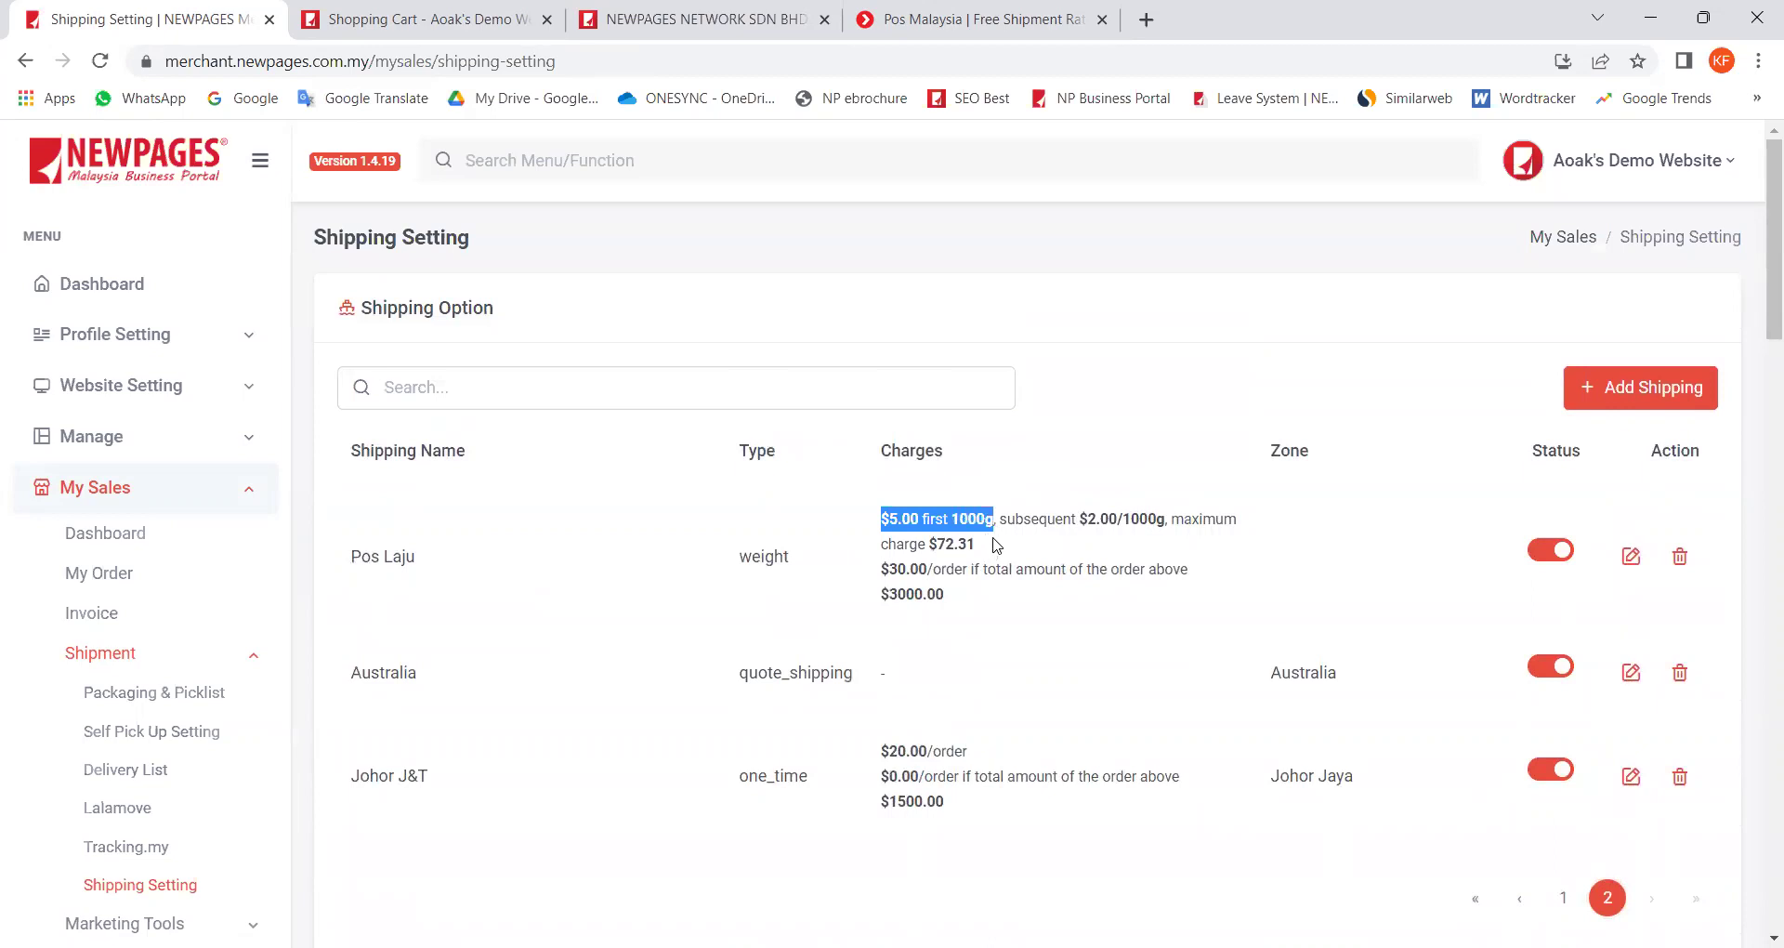
click(996, 546)
drag(1008, 518, 1171, 518)
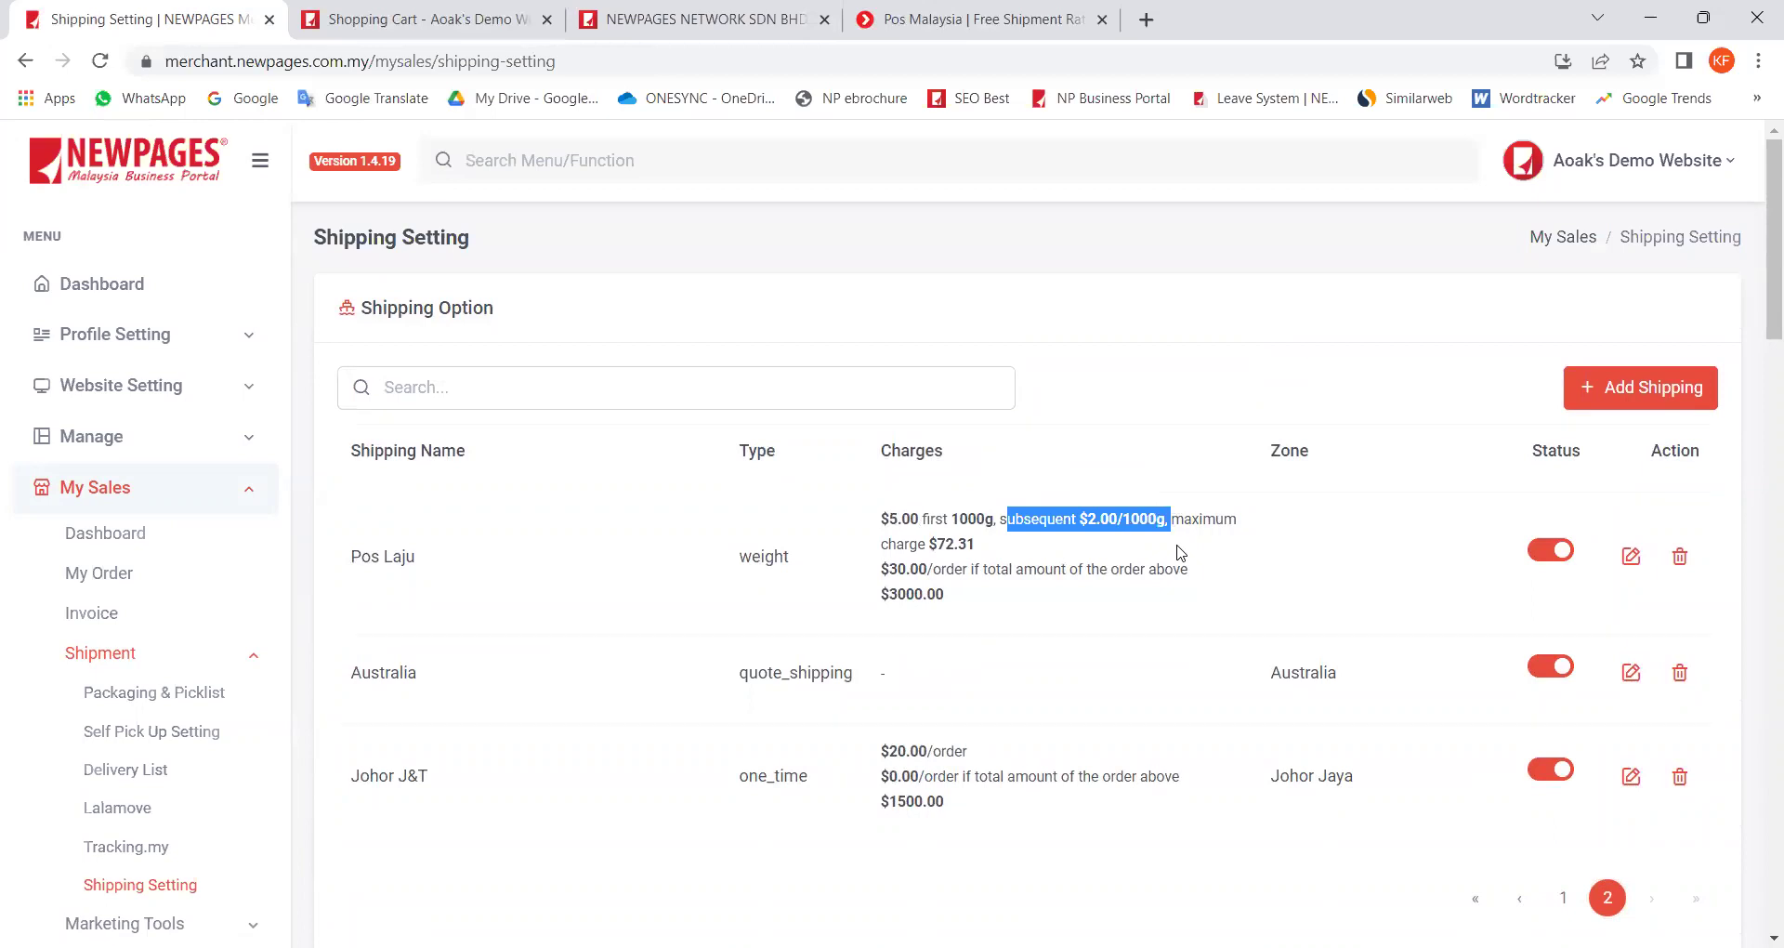
Step: Open Pos Laju for editing and review its charges: MYR 5.00 first 1000 g, 2.00 after
click(1631, 554)
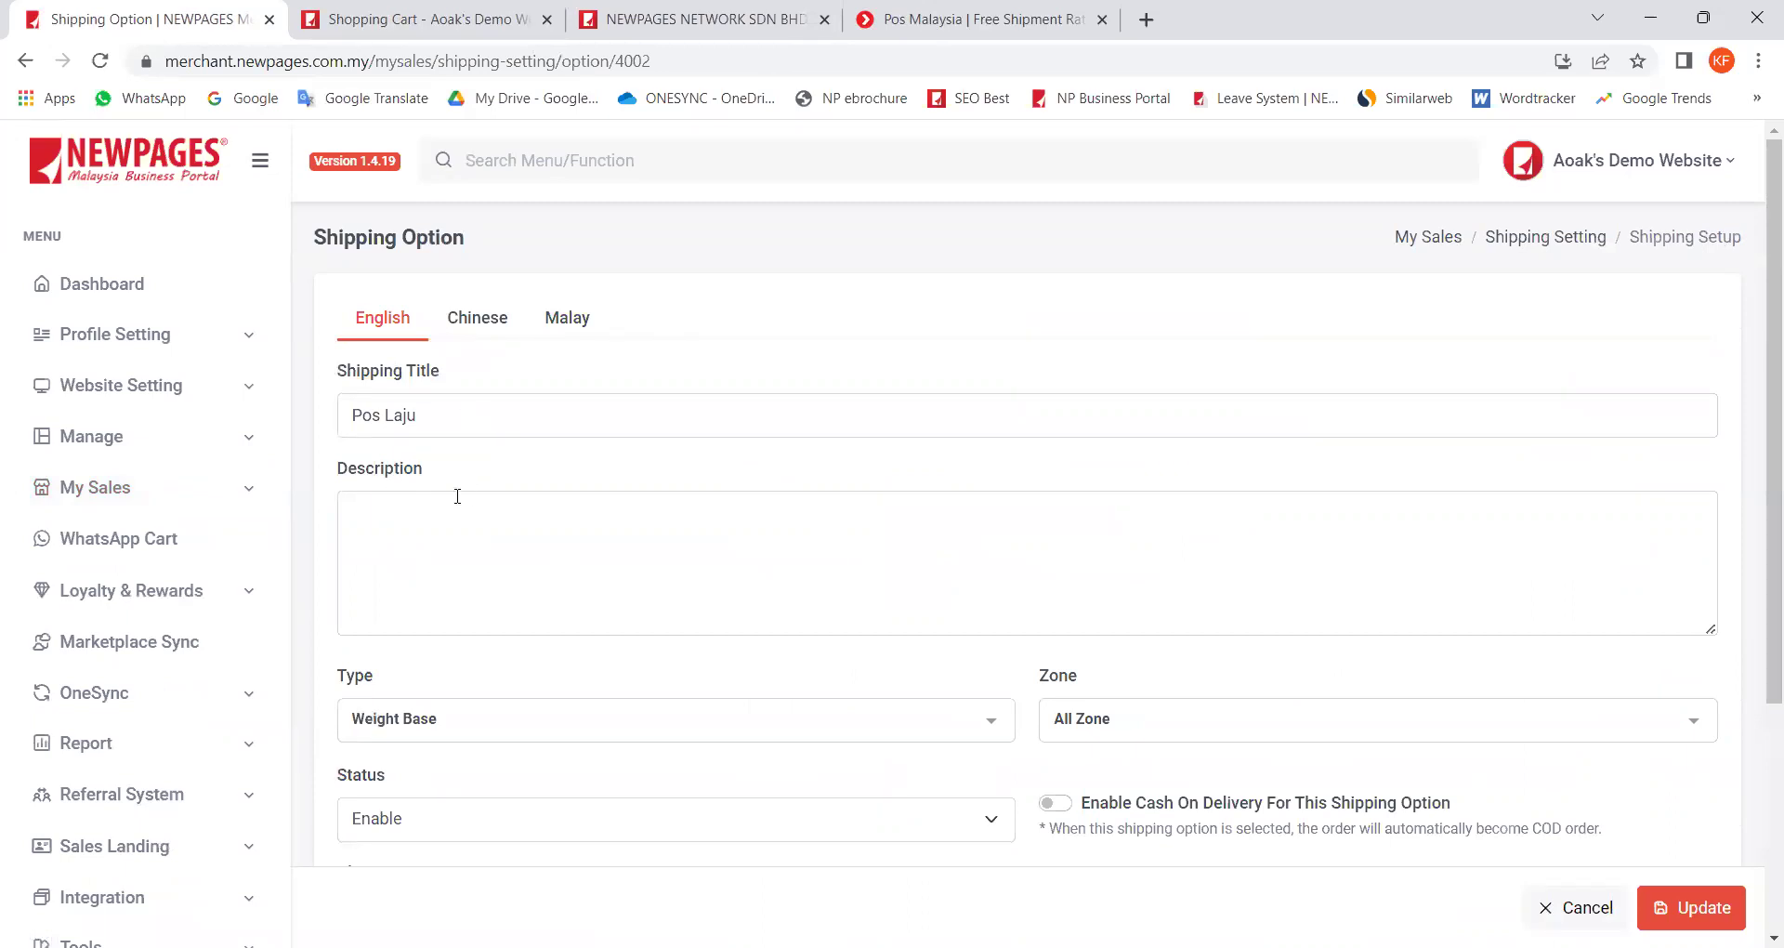
scroll(451, 650, down, 1)
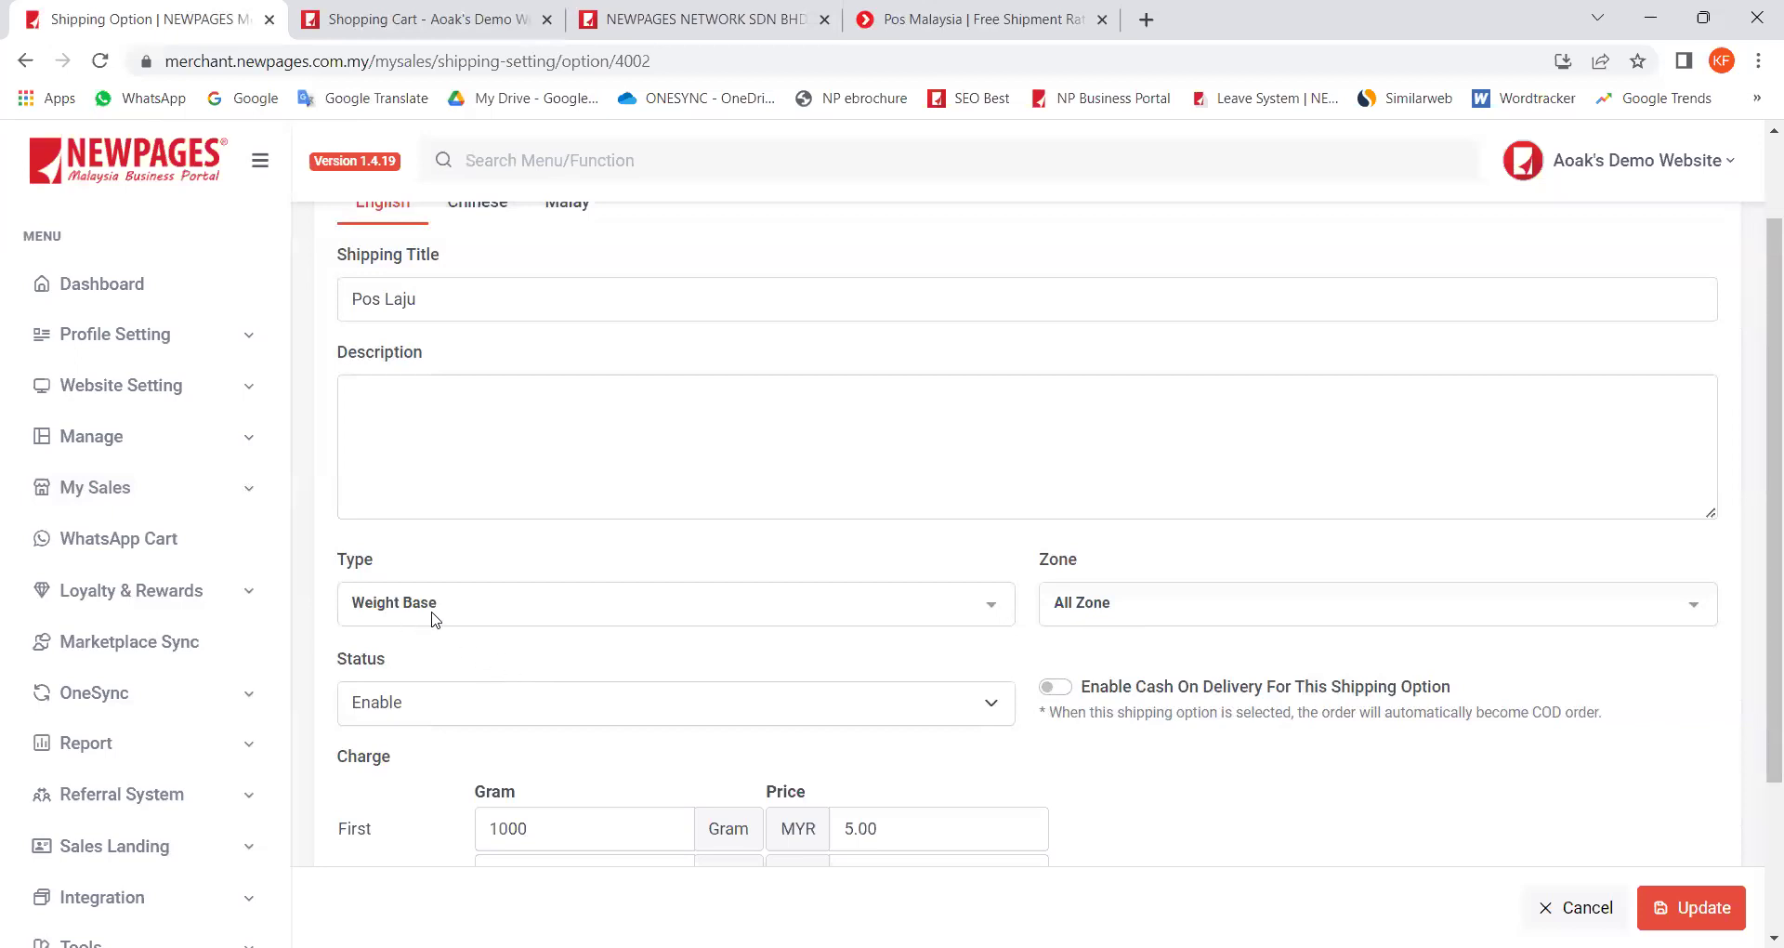
scroll(389, 799, down, 3)
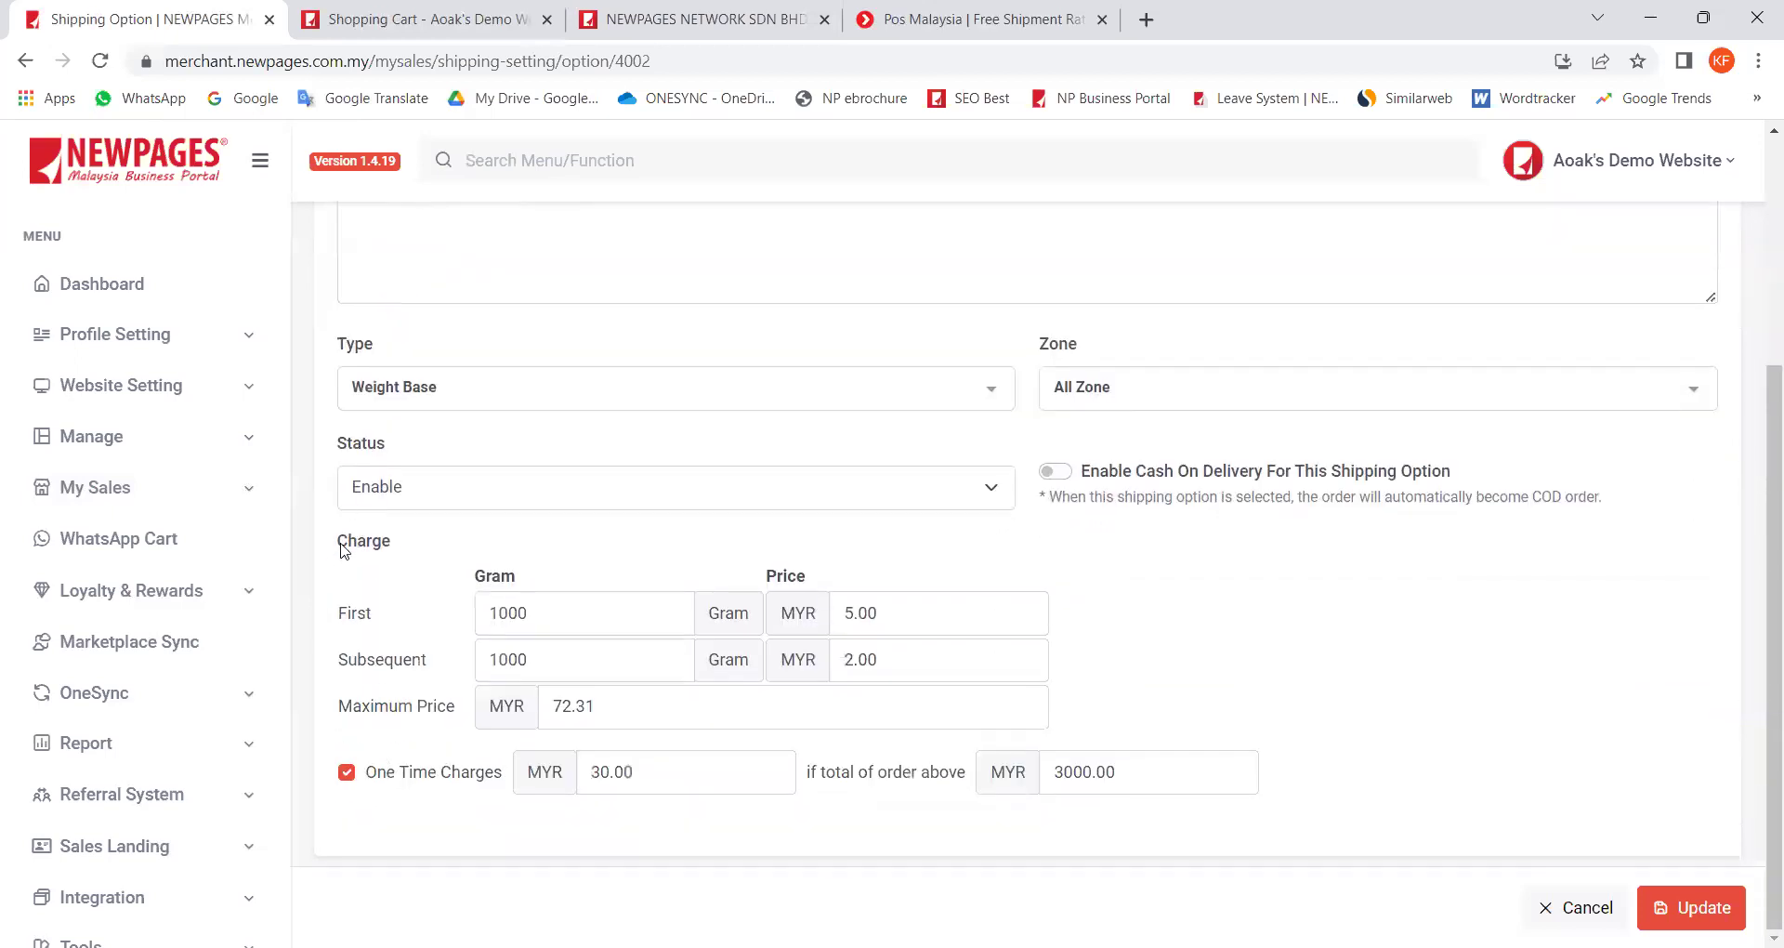
drag(349, 551, 405, 545)
drag(888, 666, 781, 675)
click(1165, 662)
drag(429, 659, 562, 660)
click(557, 670)
Step: Review the order-total condition and the MYR 30.00 one-time charge
drag(870, 778, 1056, 779)
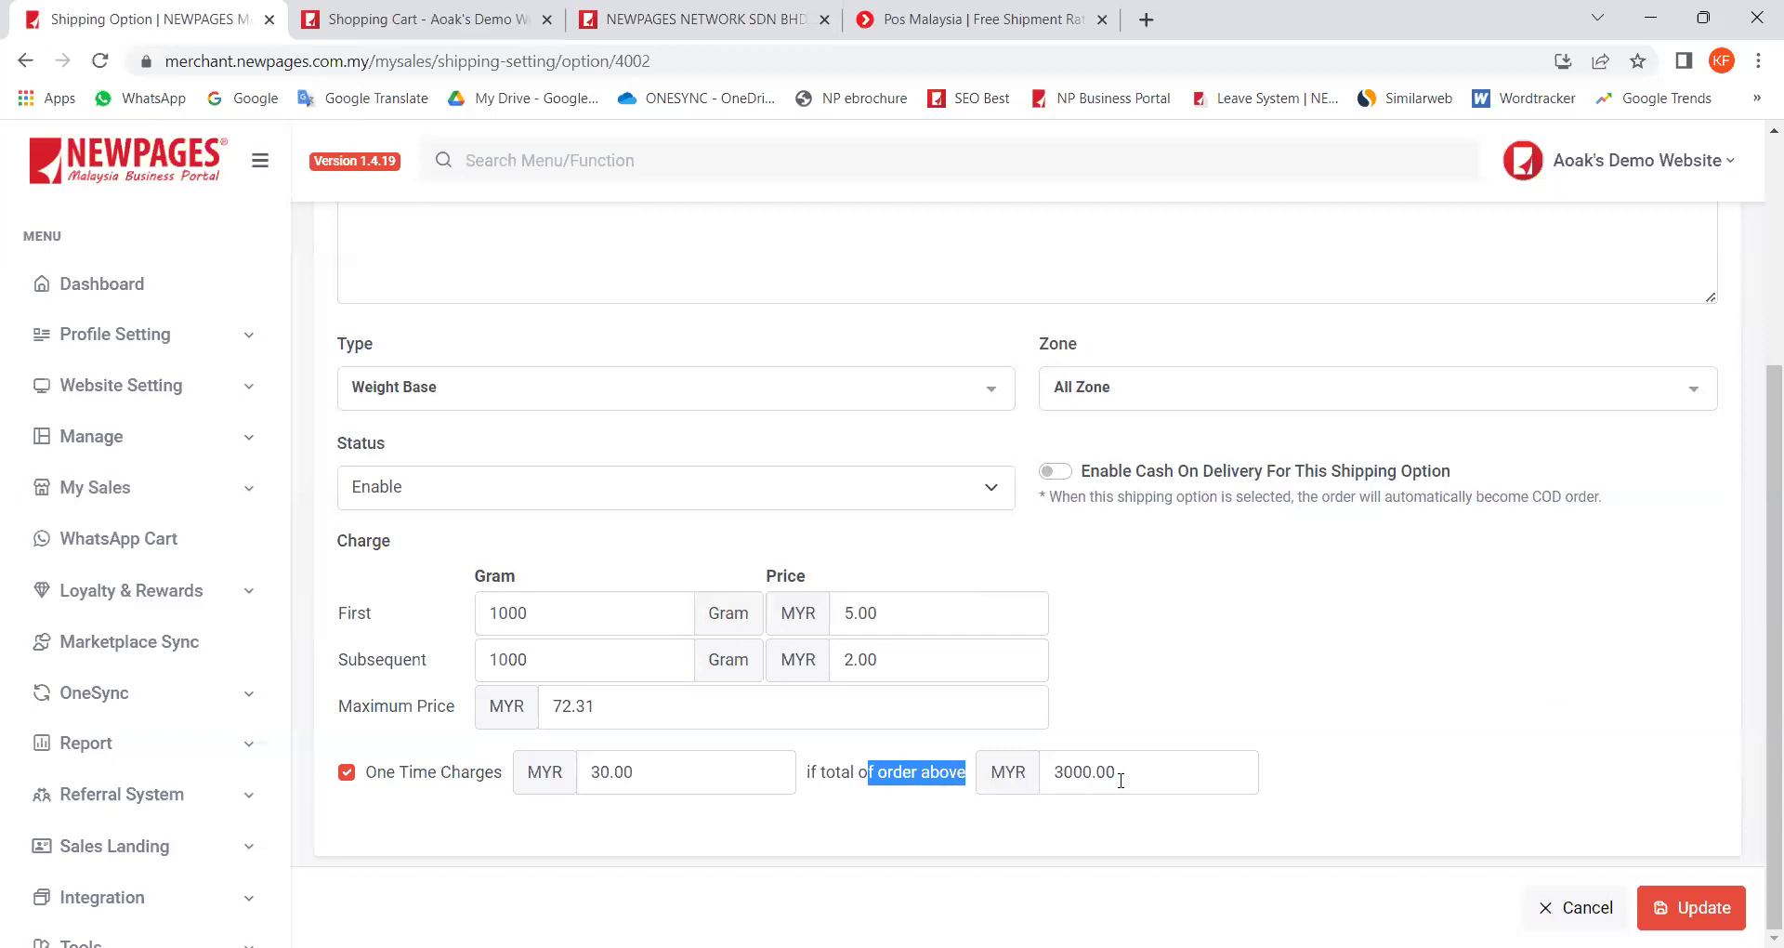
click(725, 780)
double_click(604, 772)
click(666, 775)
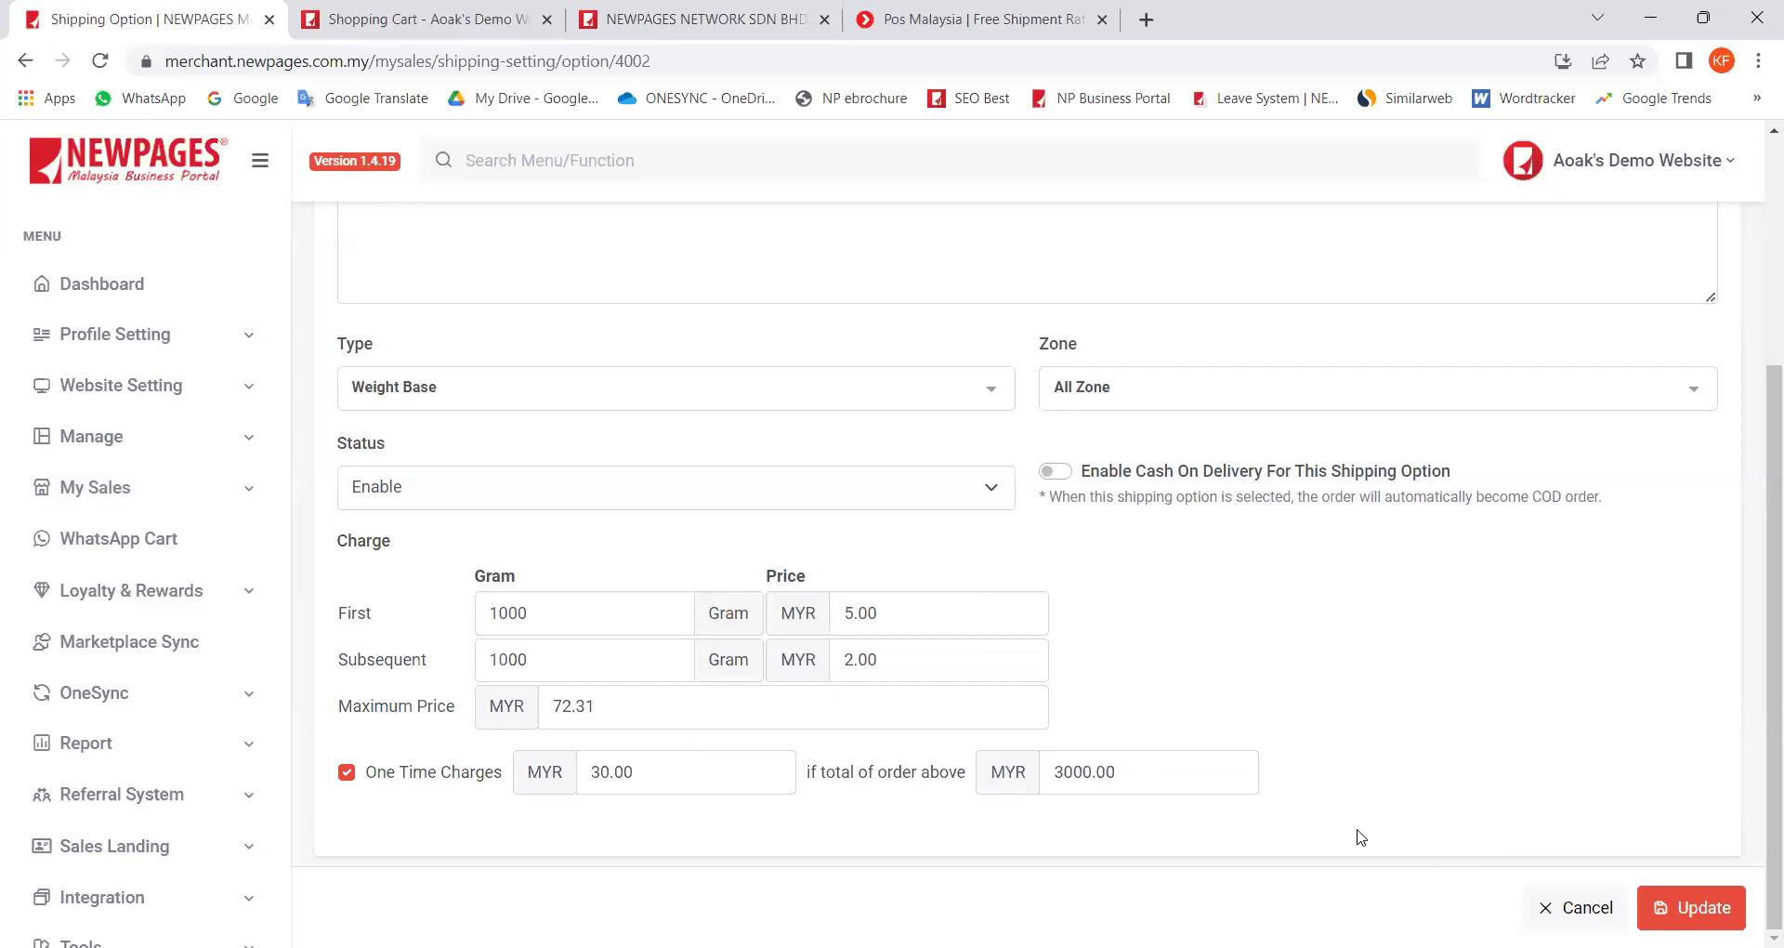
scroll(1245, 772, up, 4)
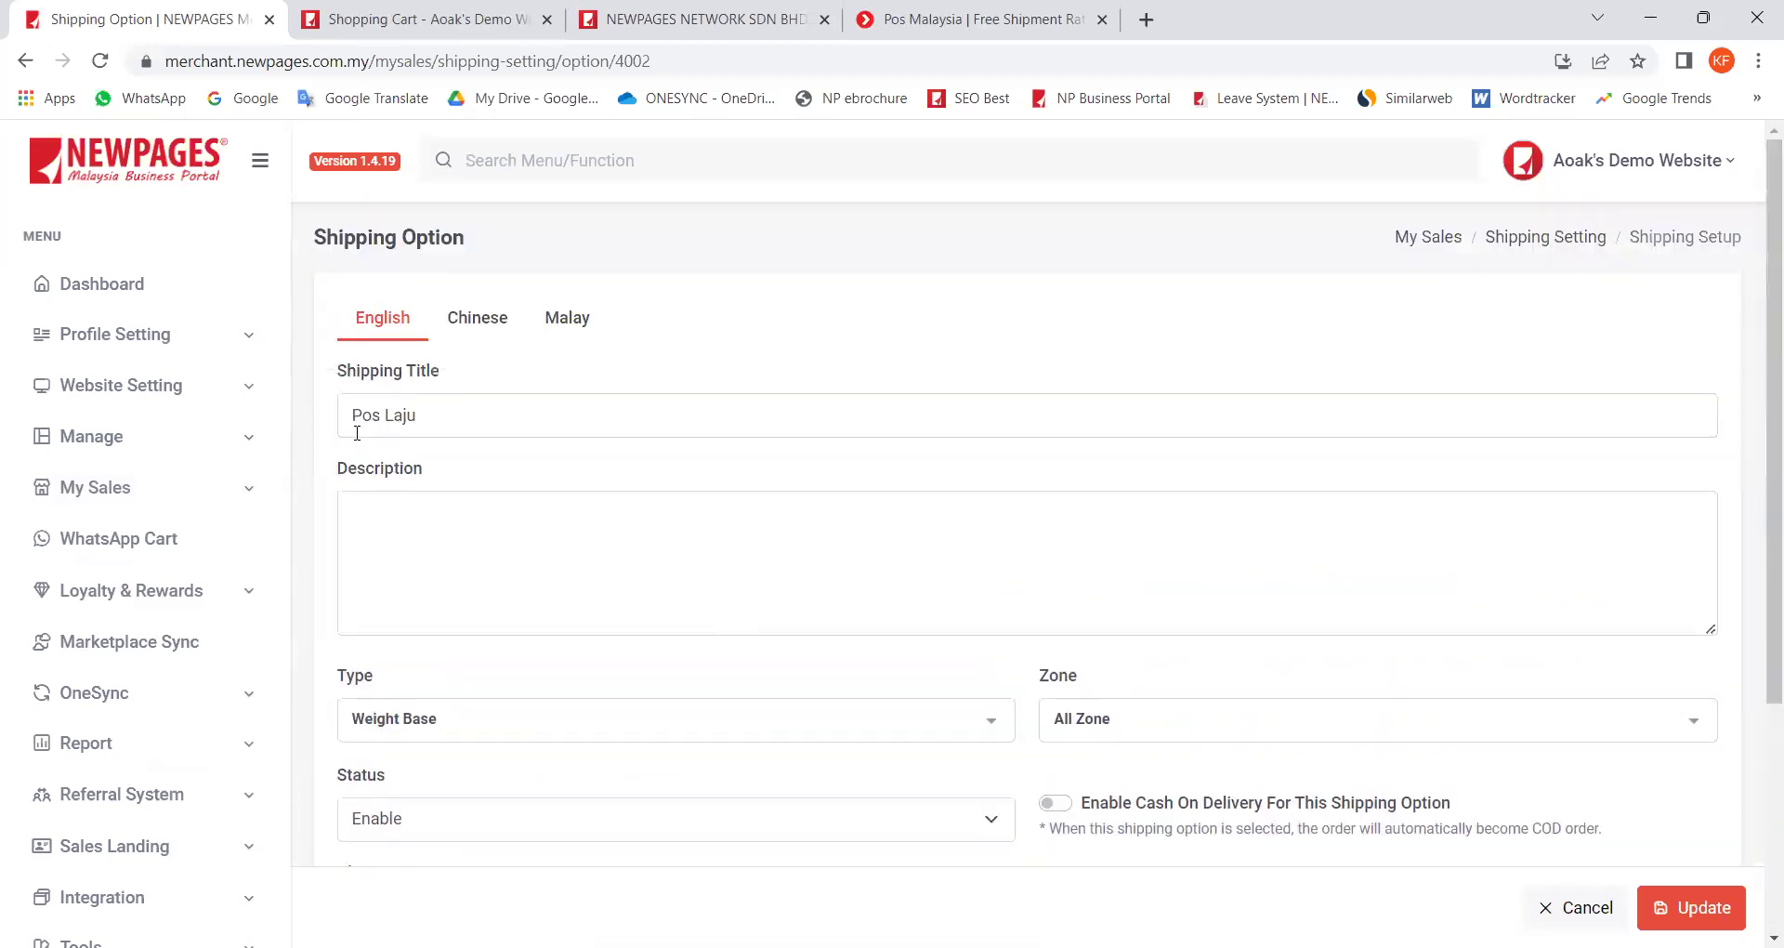
Step: Highlight Butterworth's free_shipping type and open that option for editing
scroll(1215, 730, down, 1)
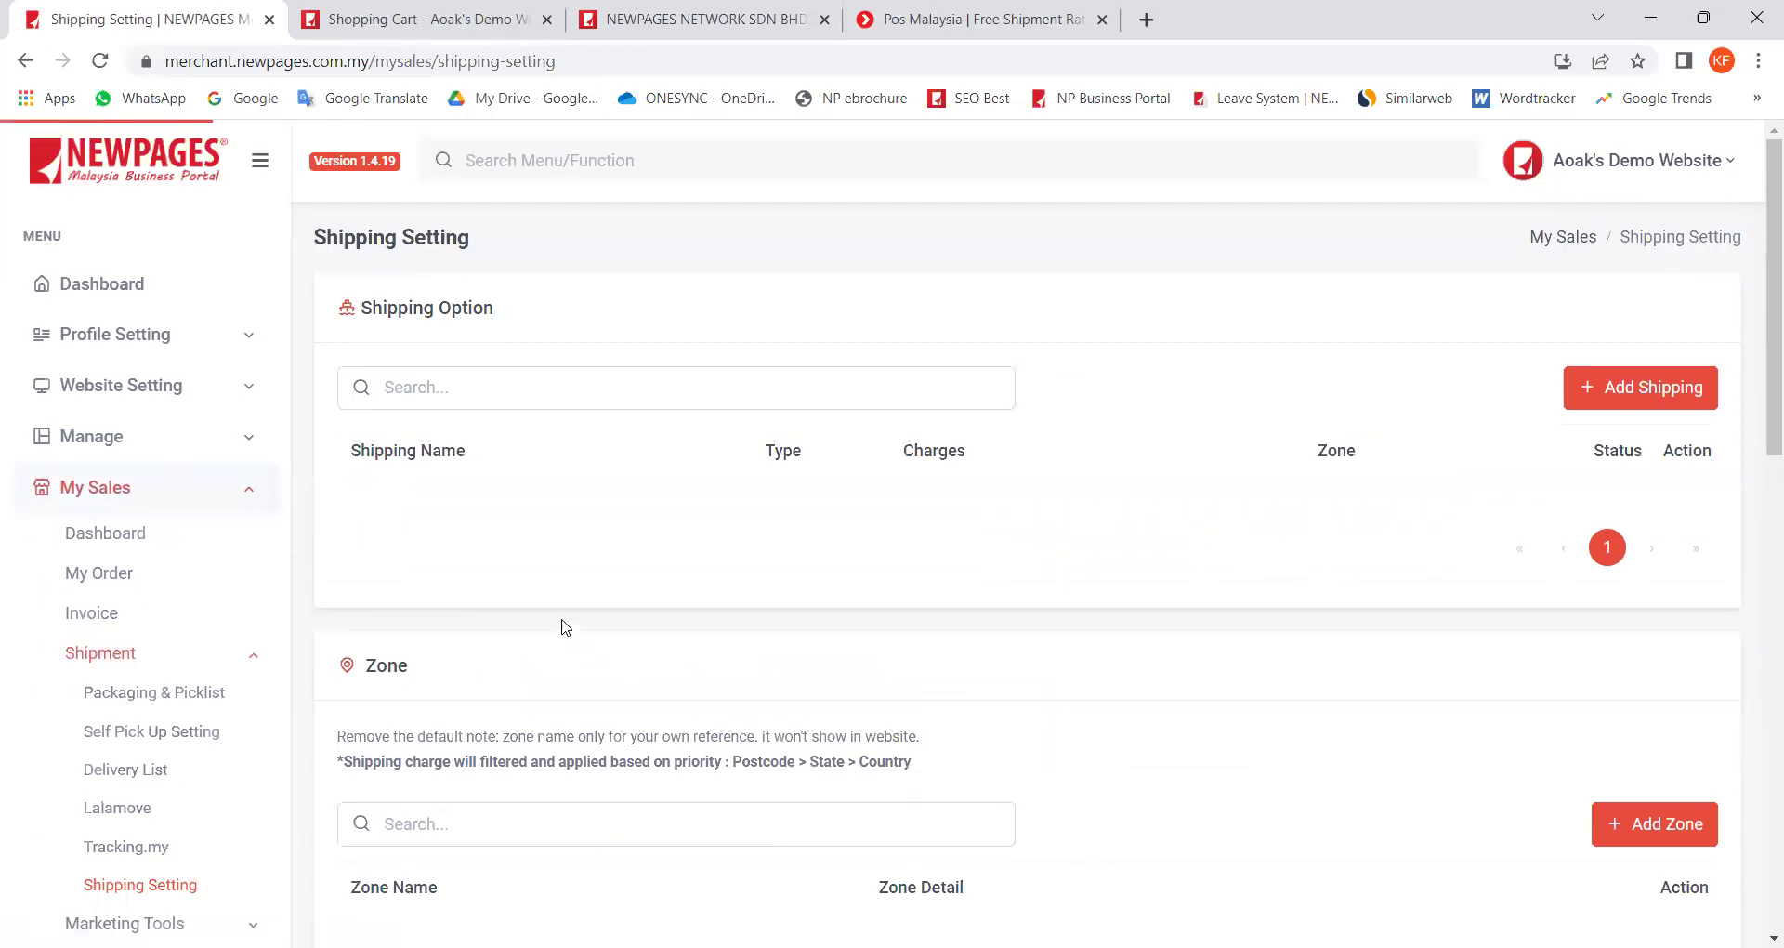
scroll(502, 704, down, 1)
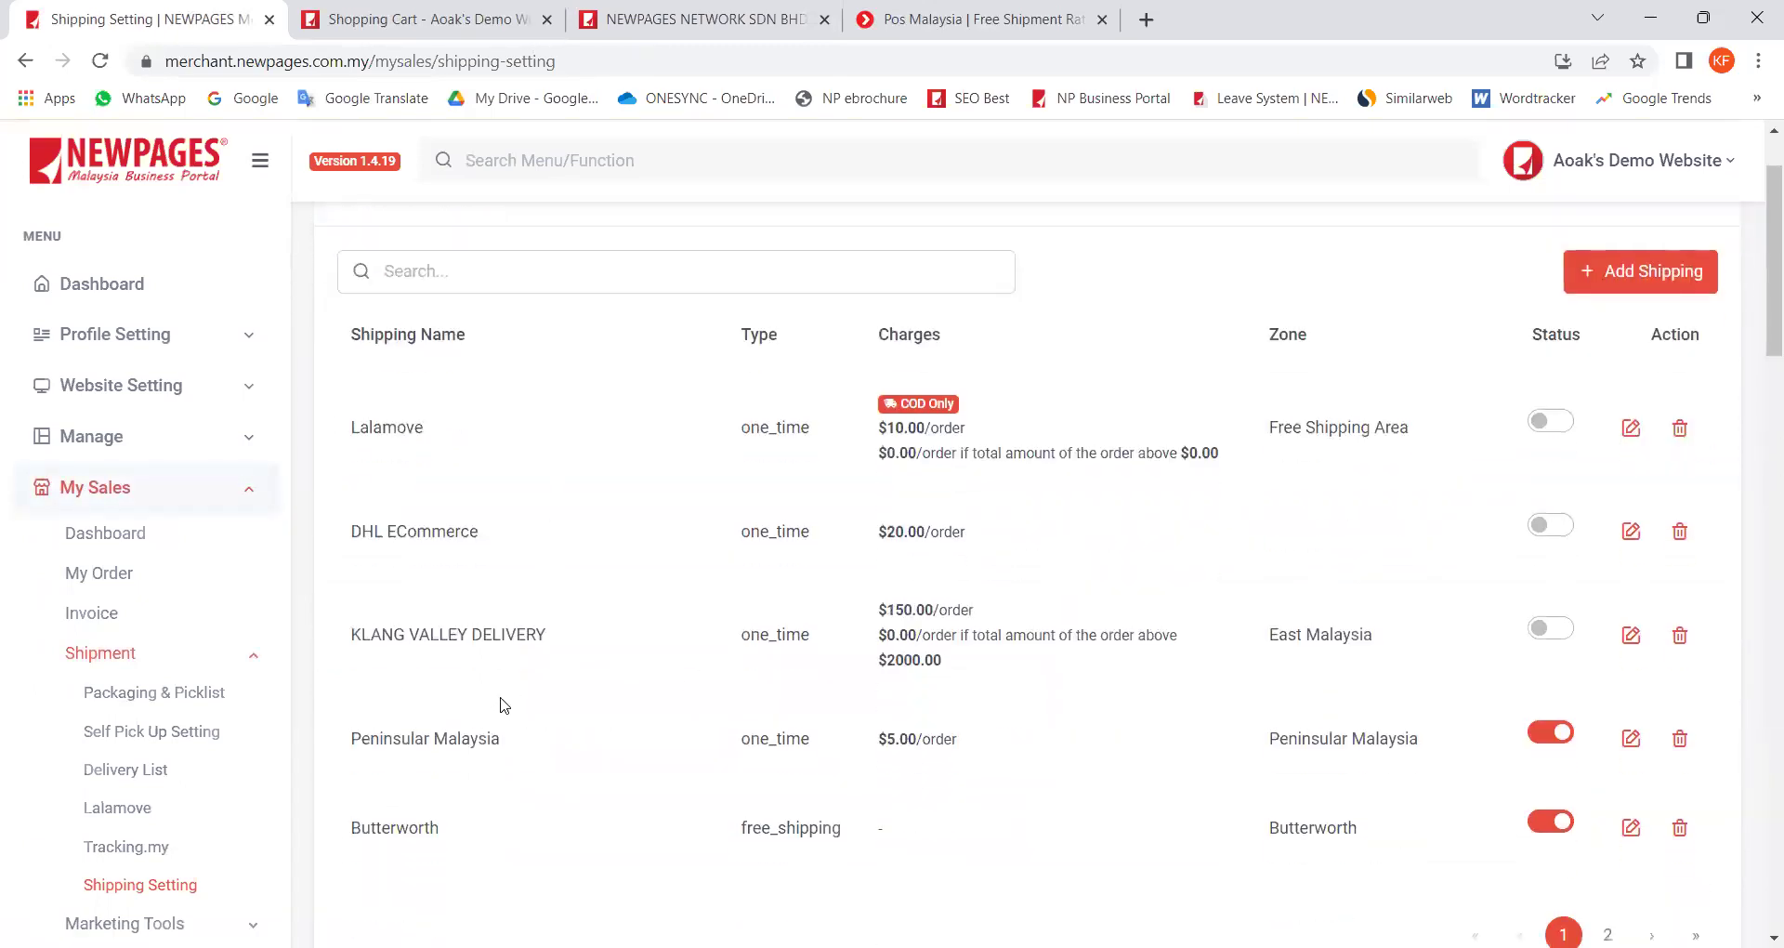
scroll(499, 705, down, 1)
drag(362, 713, 472, 720)
drag(739, 715, 850, 722)
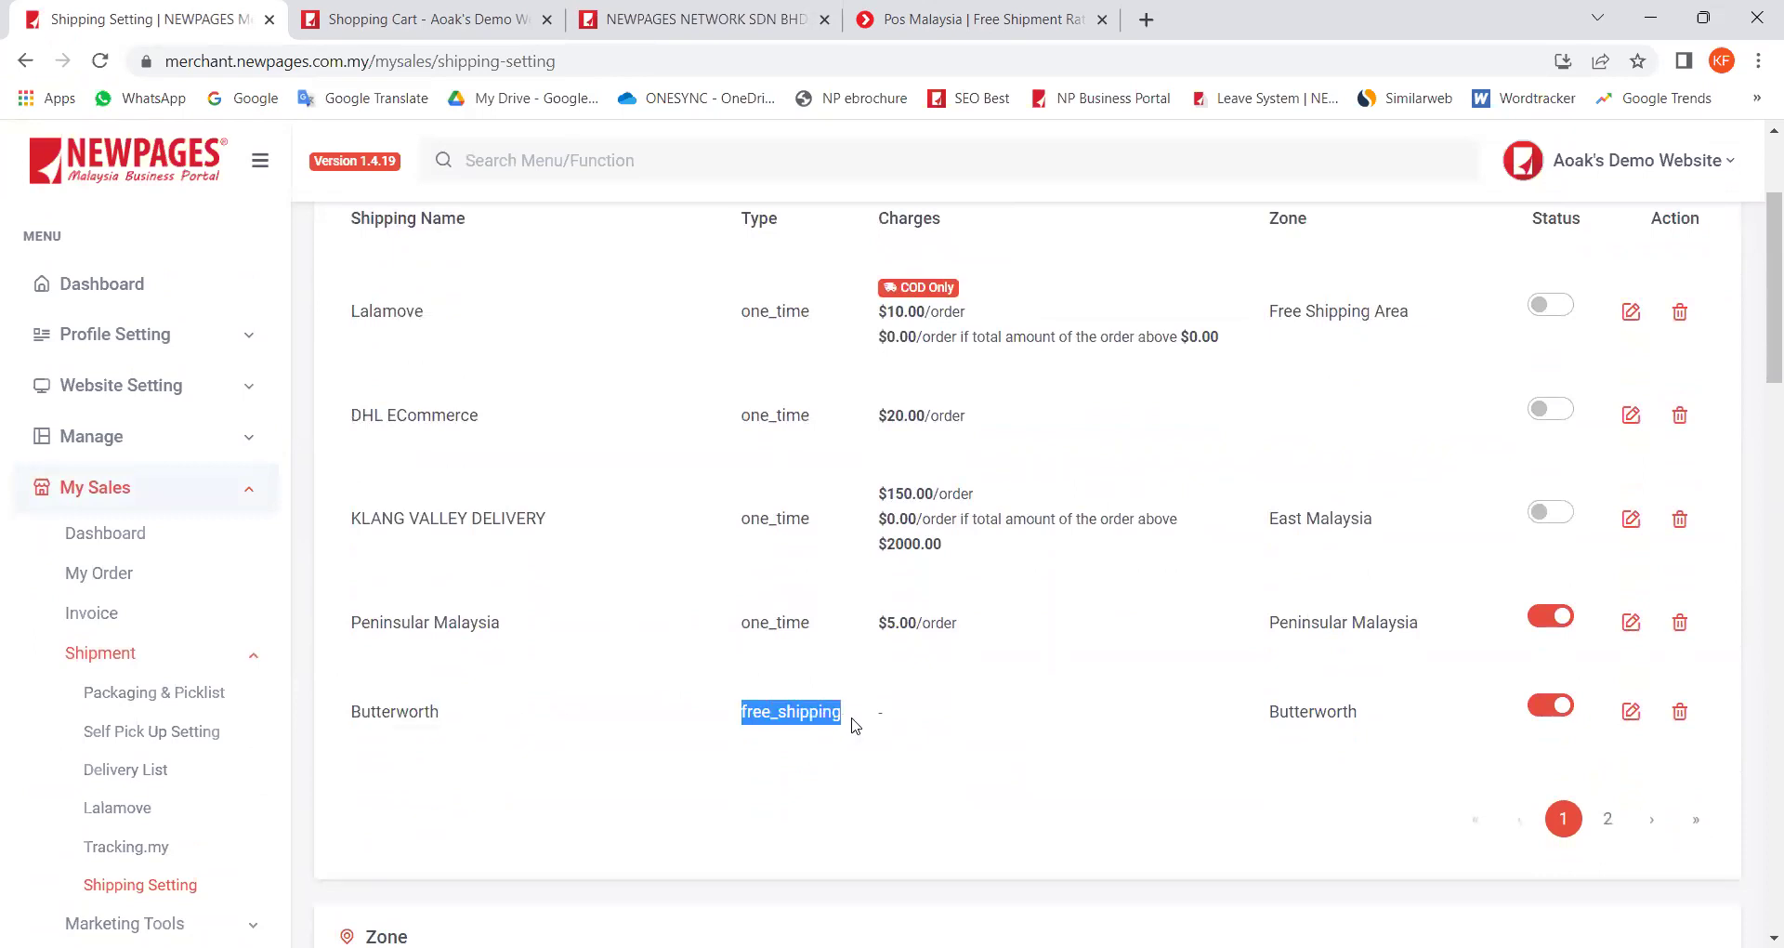
click(1631, 714)
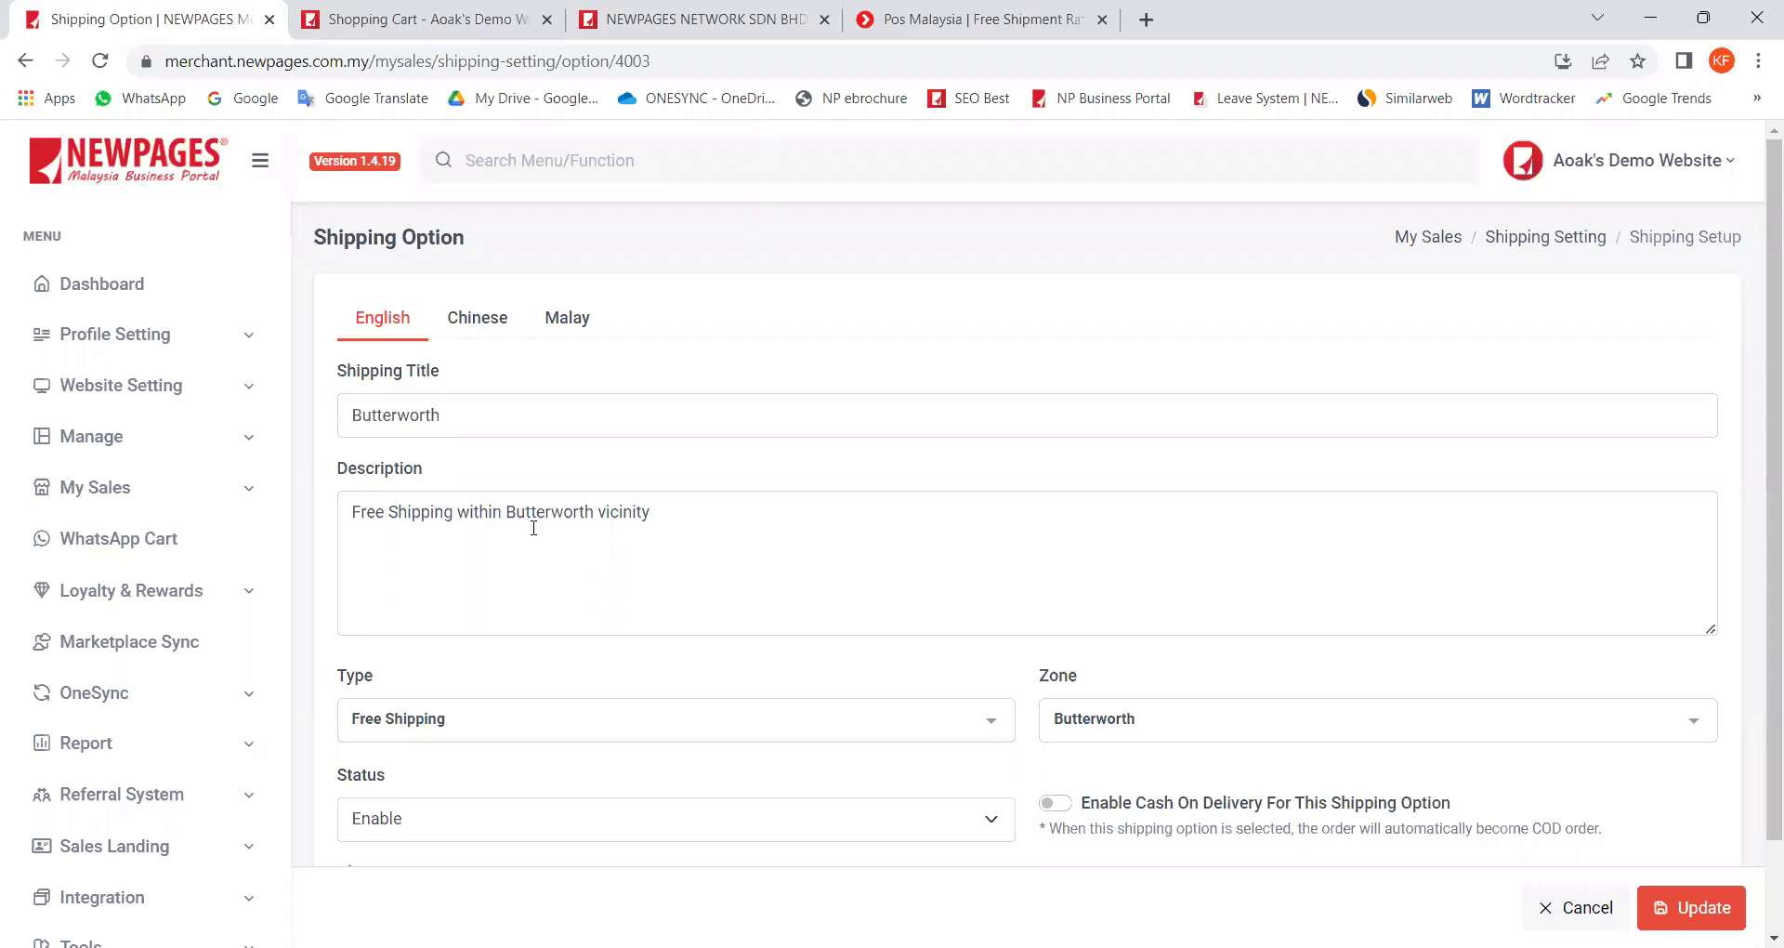
Step: Review the Butterworth form and return to the Shipping Setting list
drag(695, 516, 367, 514)
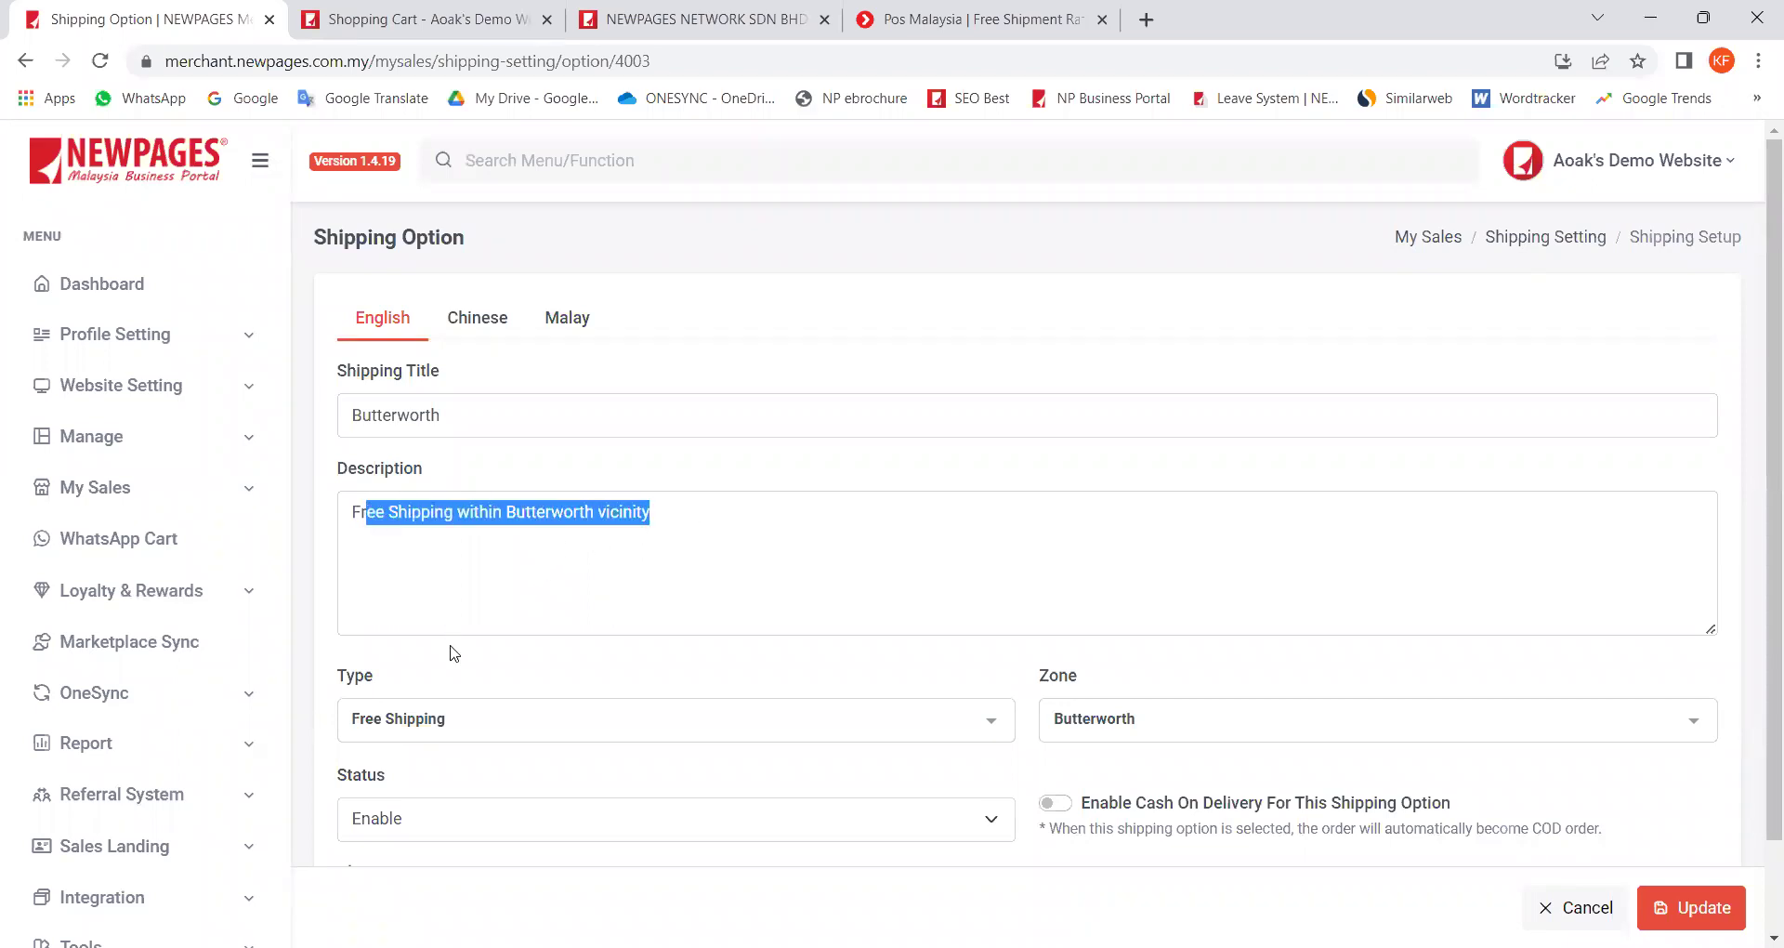
scroll(450, 648, down, 1)
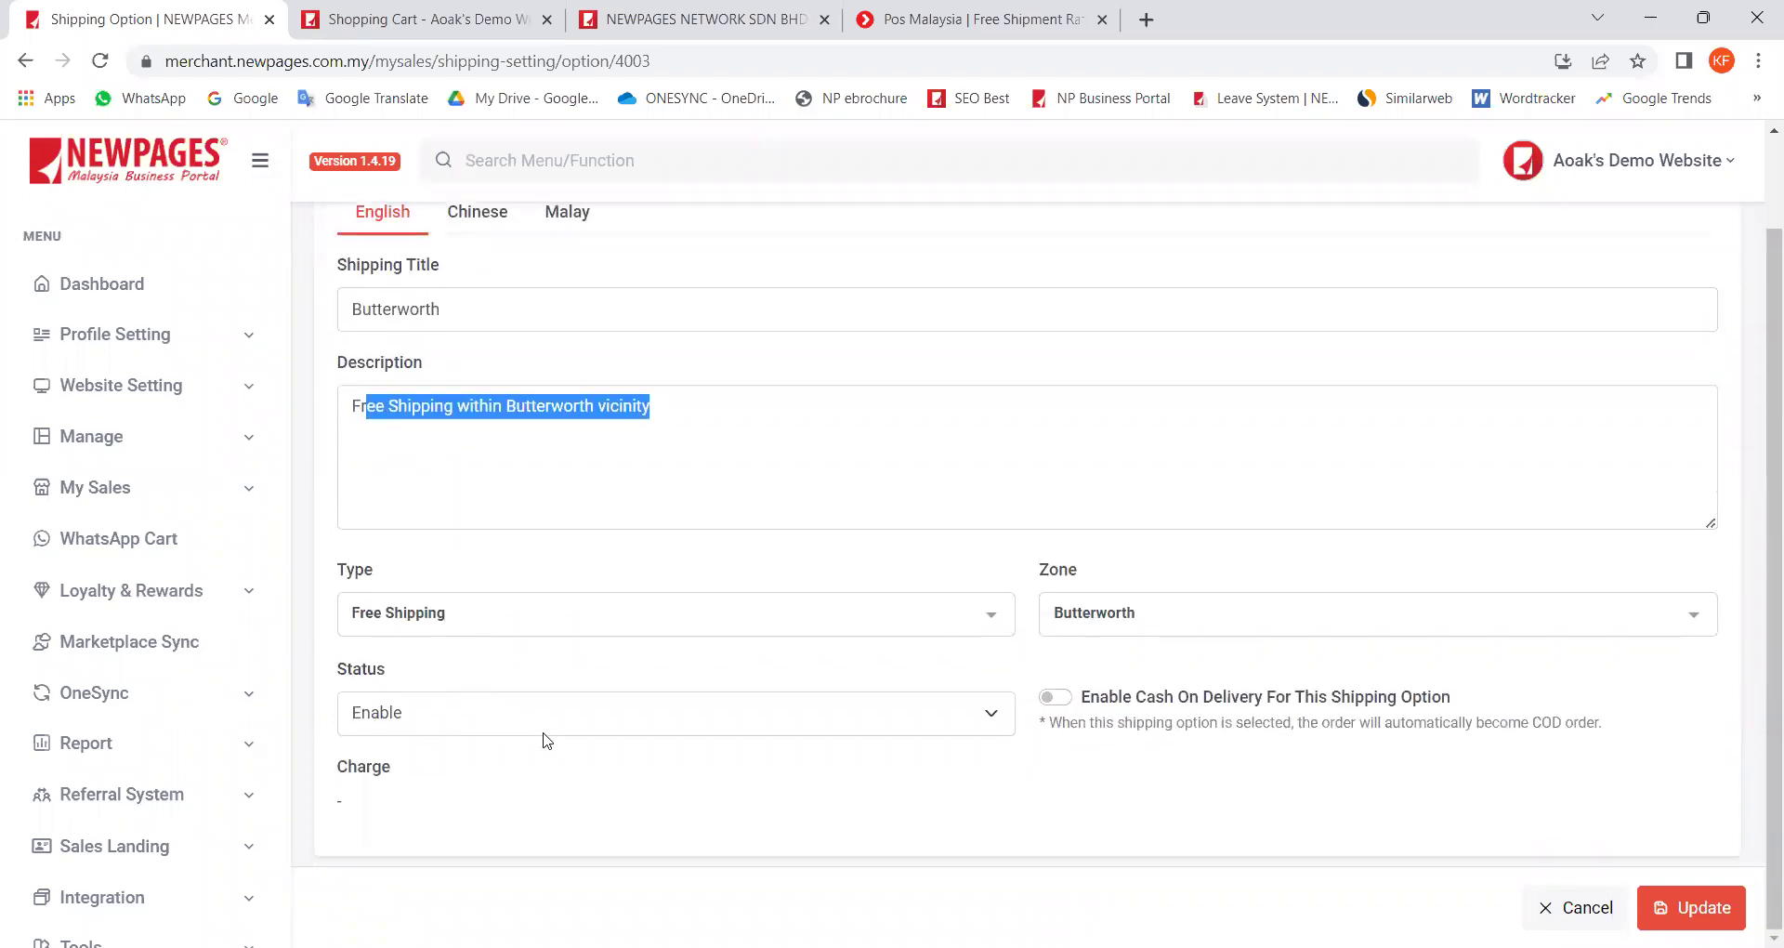
scroll(476, 635, up, 1)
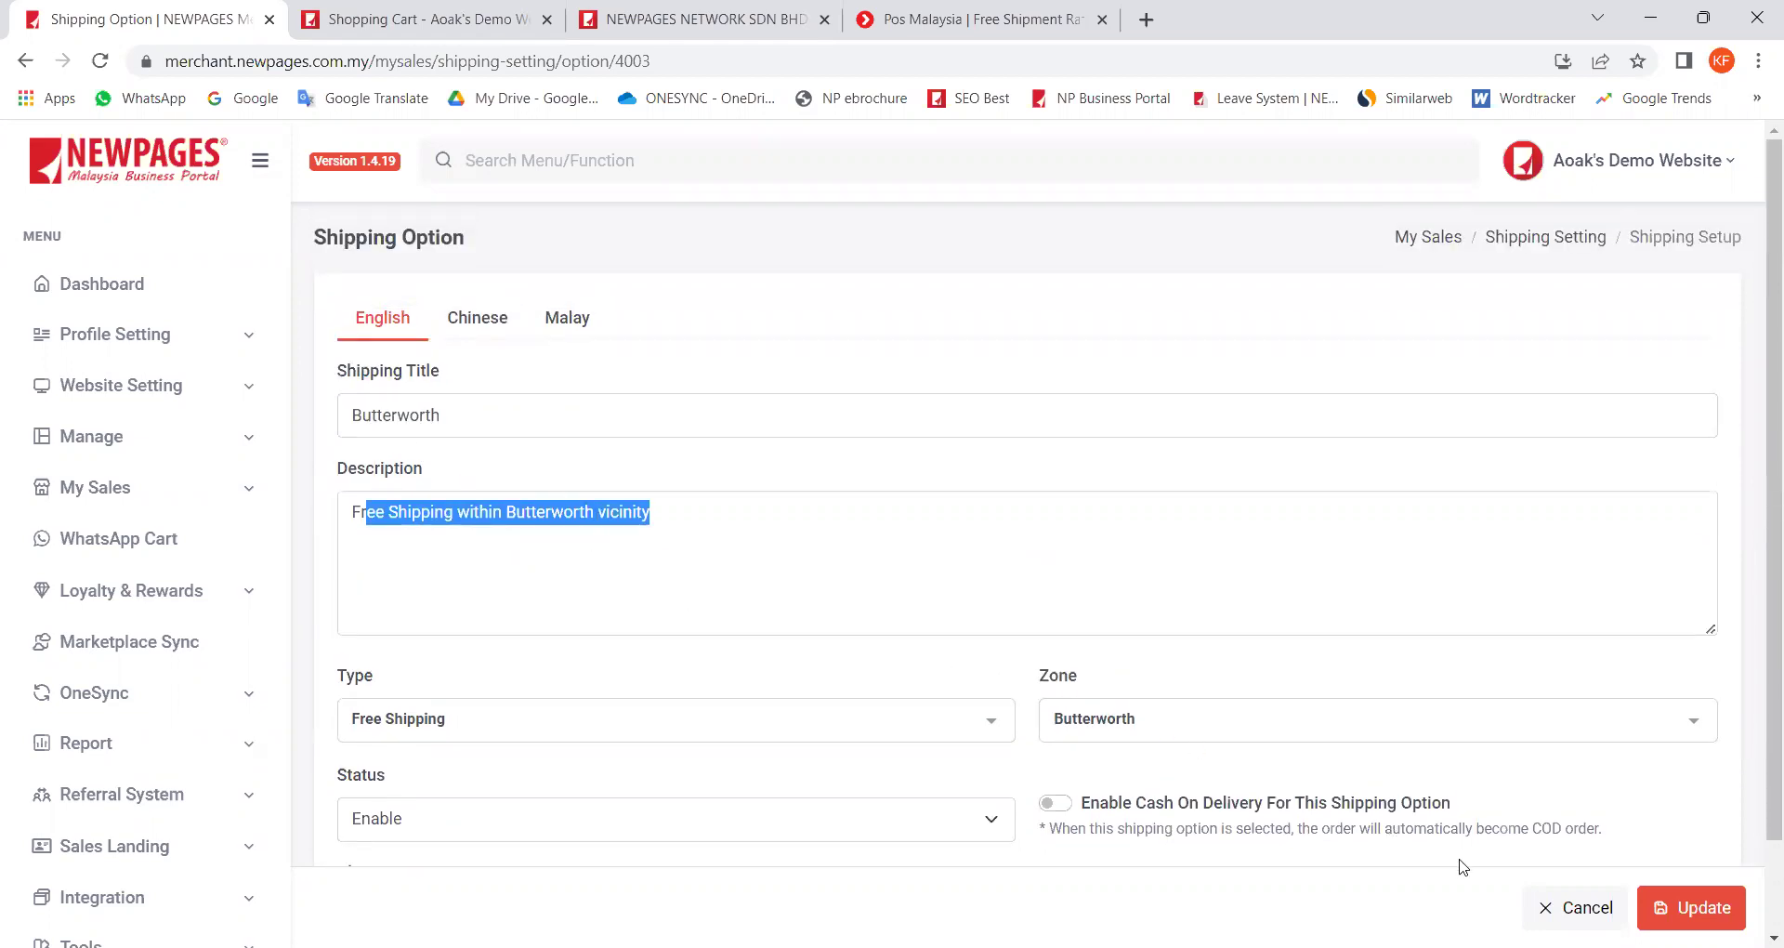
click(1577, 908)
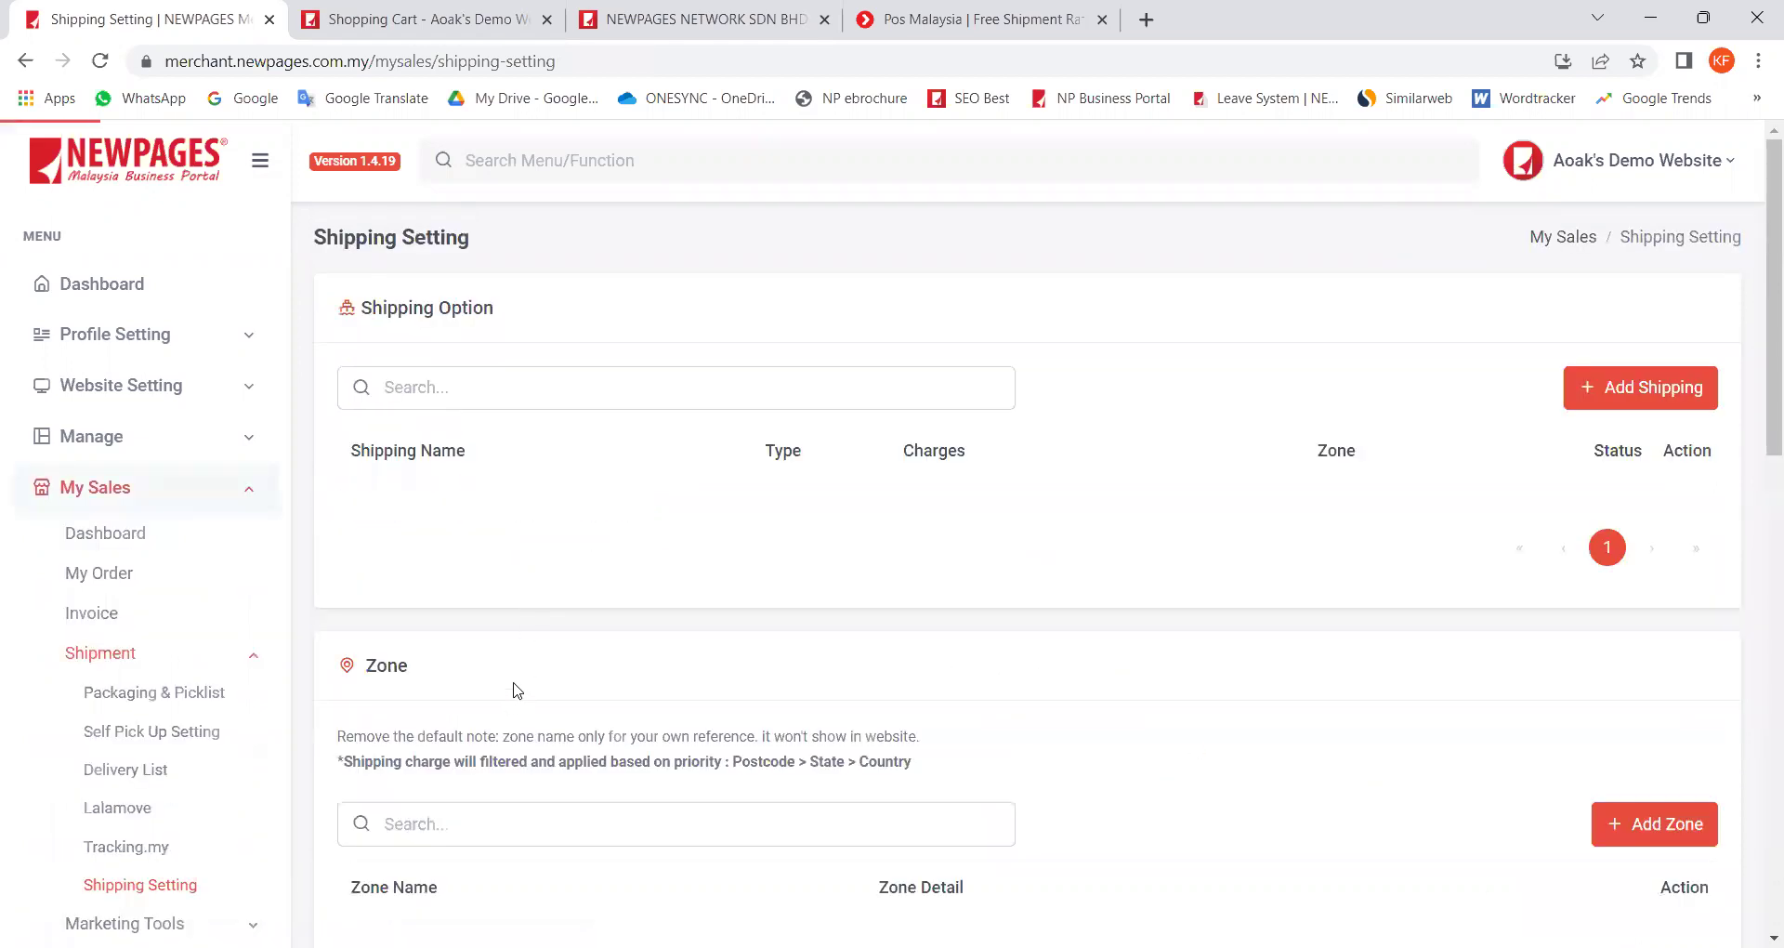
Step: Open the Butterworth zone's setup in the Zone section, then open a new browser tab
drag(375, 306, 510, 319)
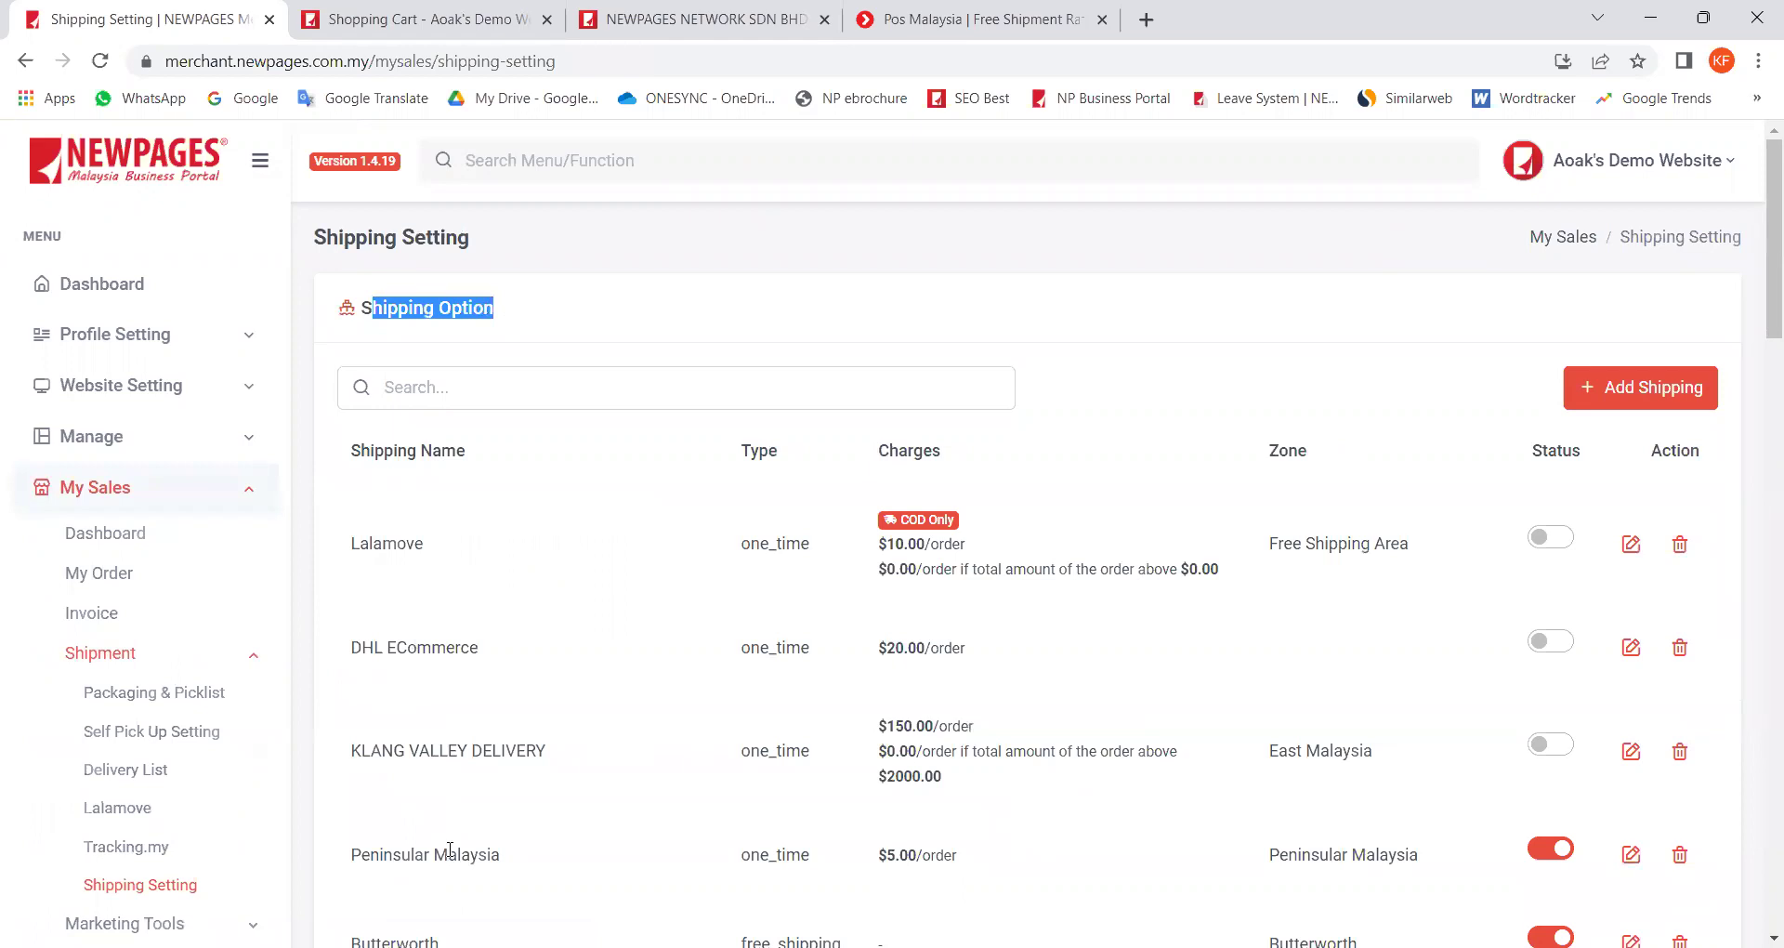
scroll(479, 841, down, 1)
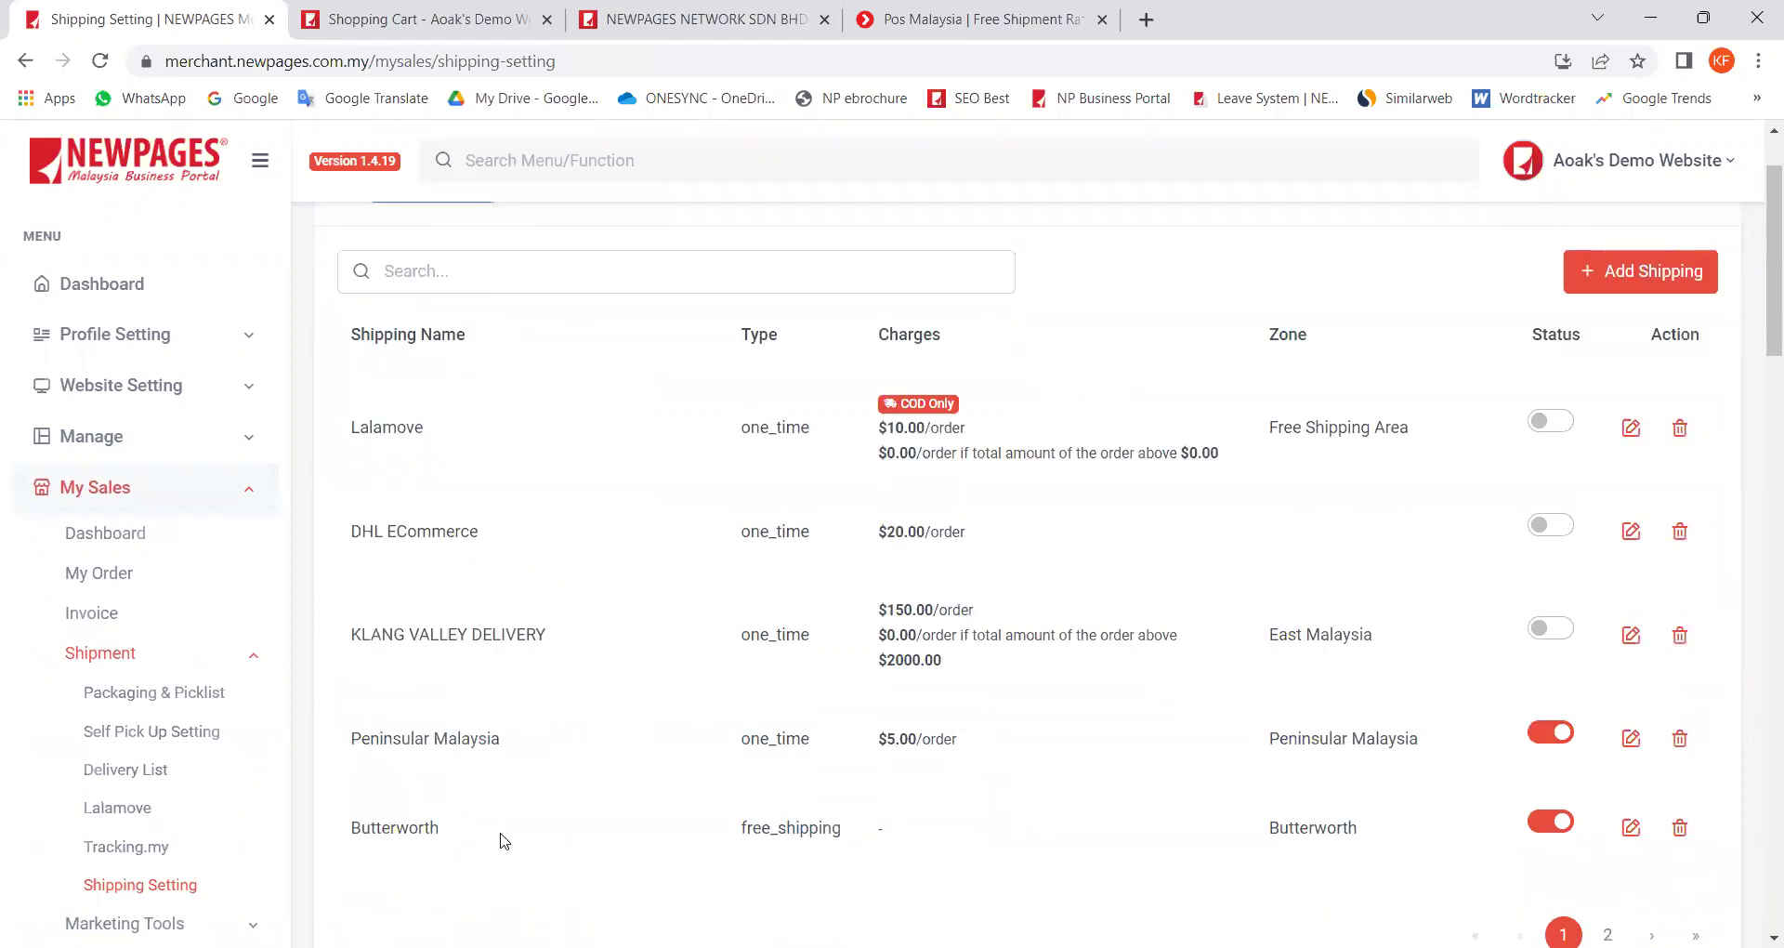
scroll(488, 840, down, 4)
scroll(471, 530, down, 4)
scroll(470, 693, up, 1)
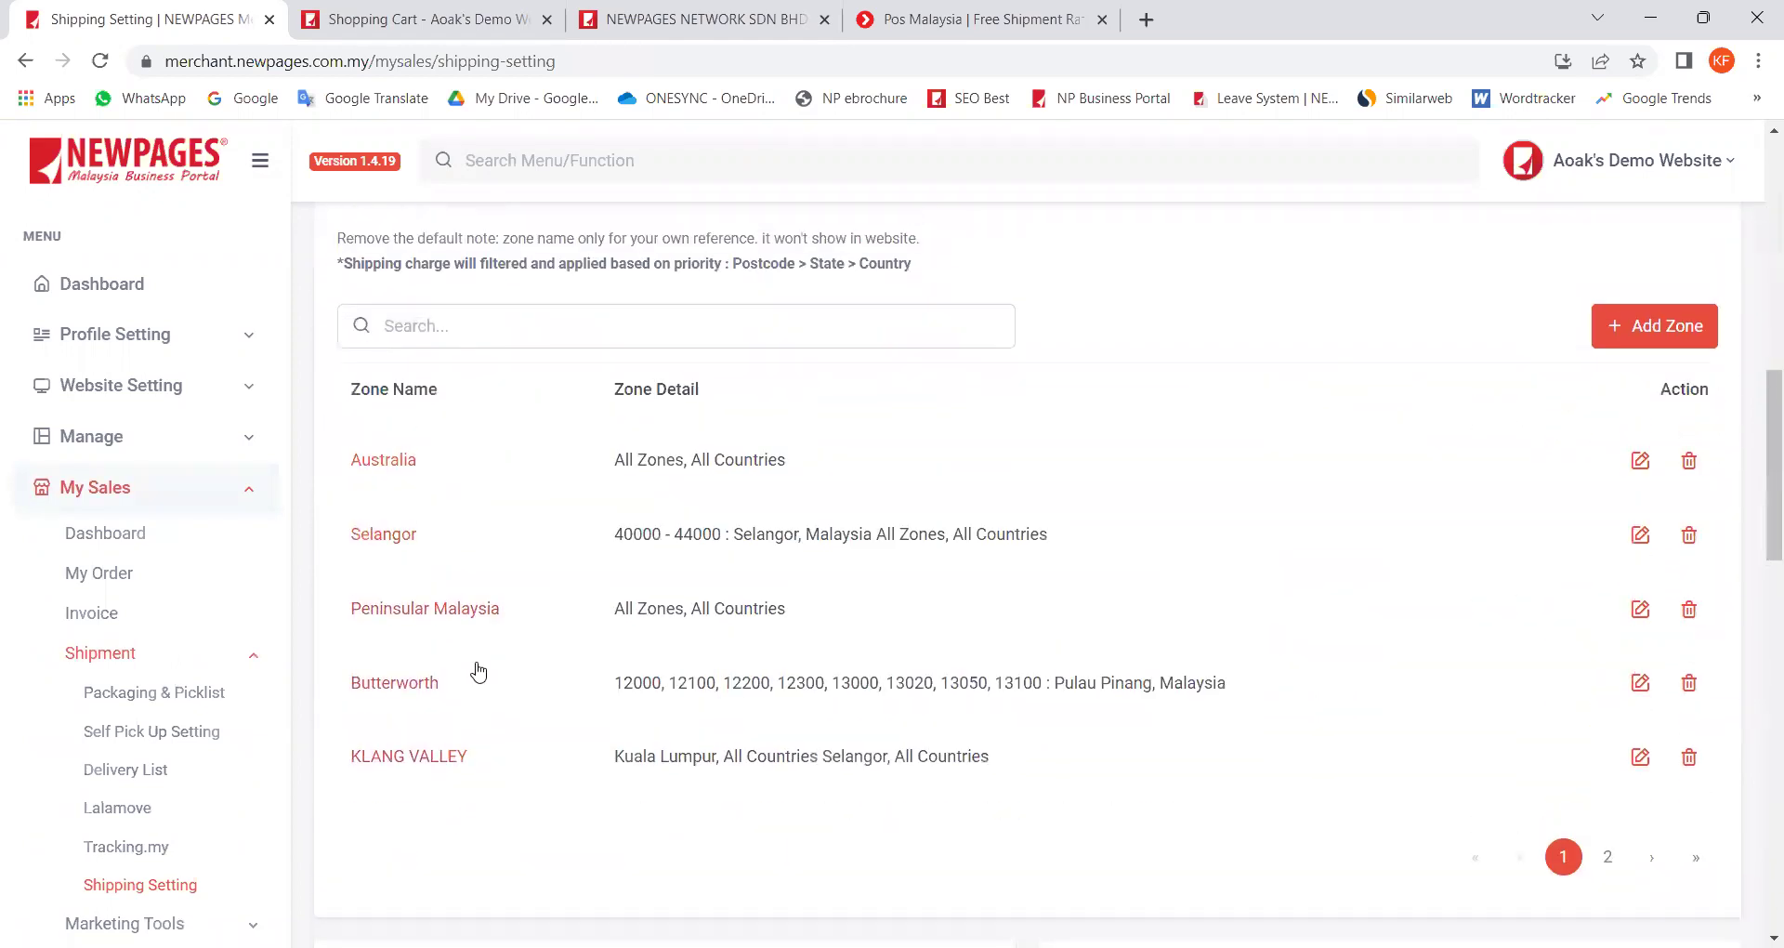
drag(366, 241, 436, 265)
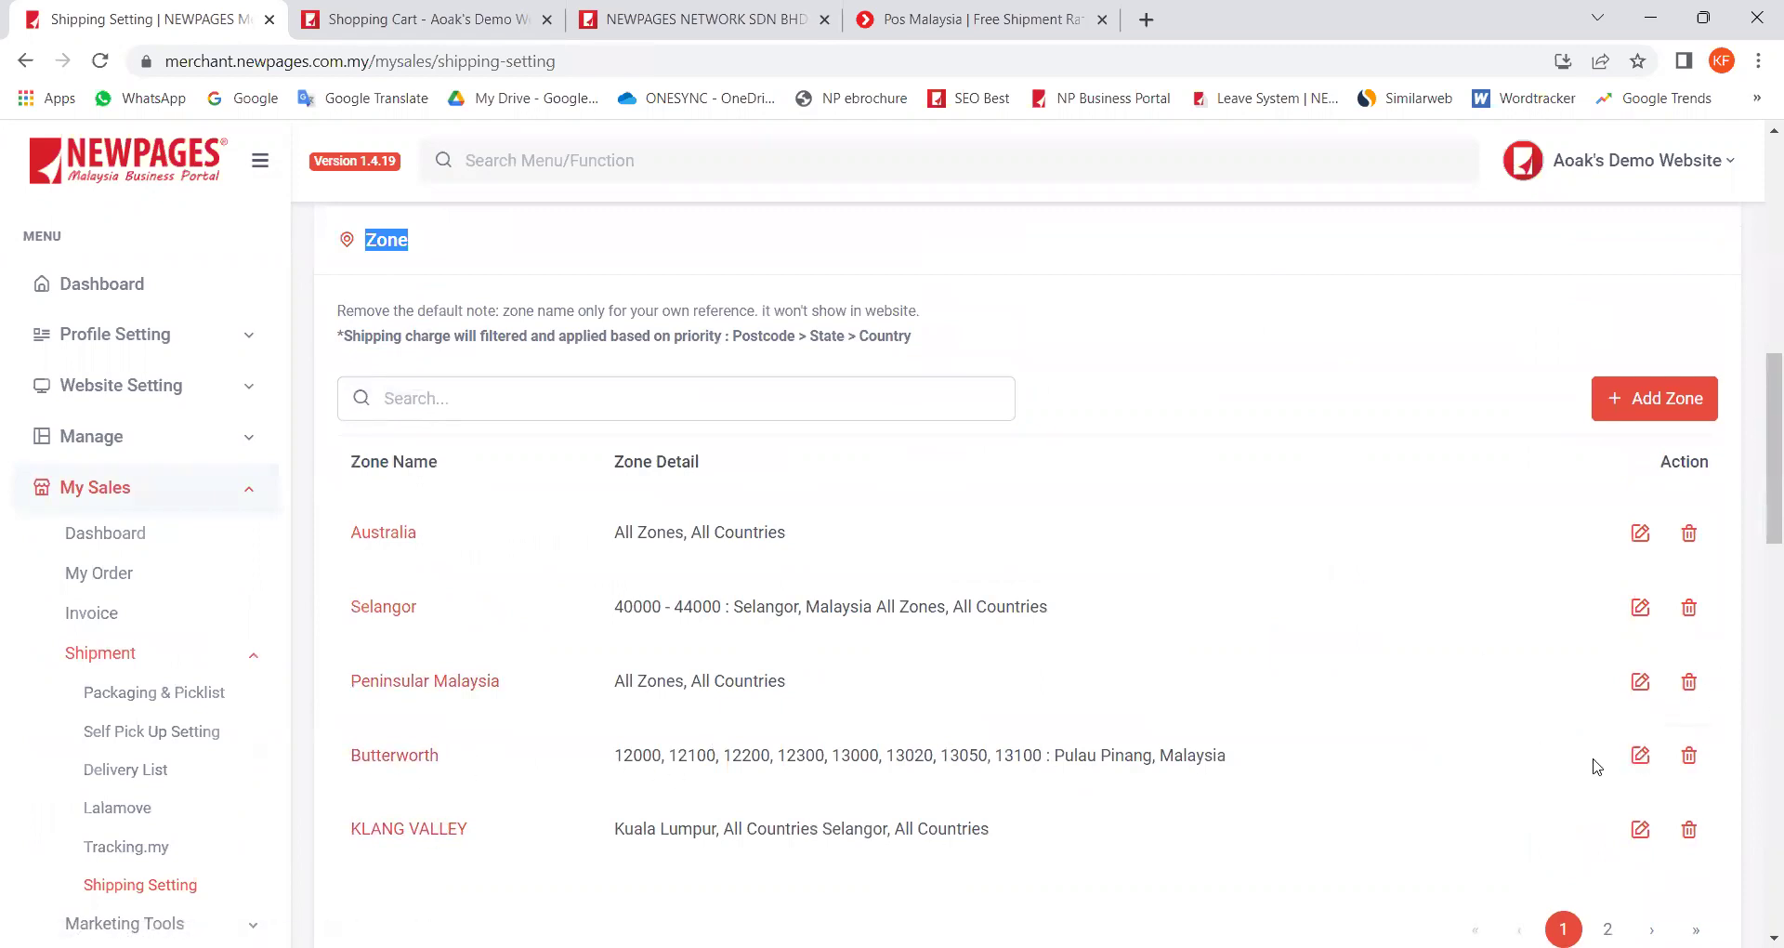
click(1641, 758)
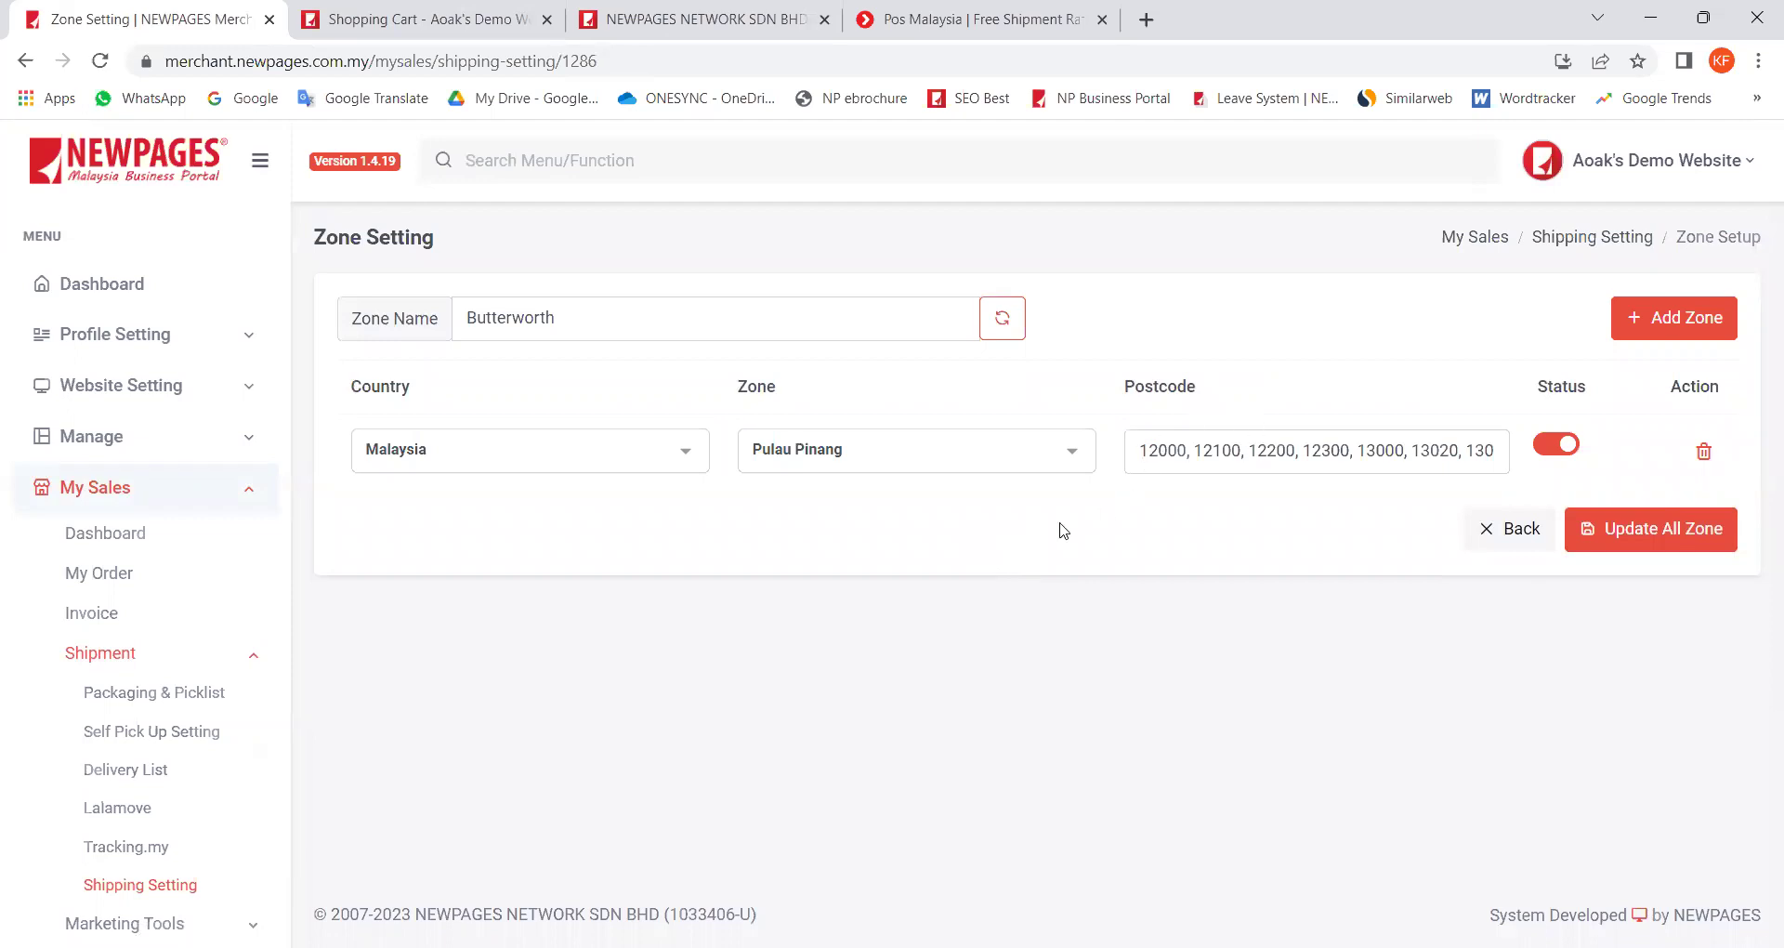
click(1146, 19)
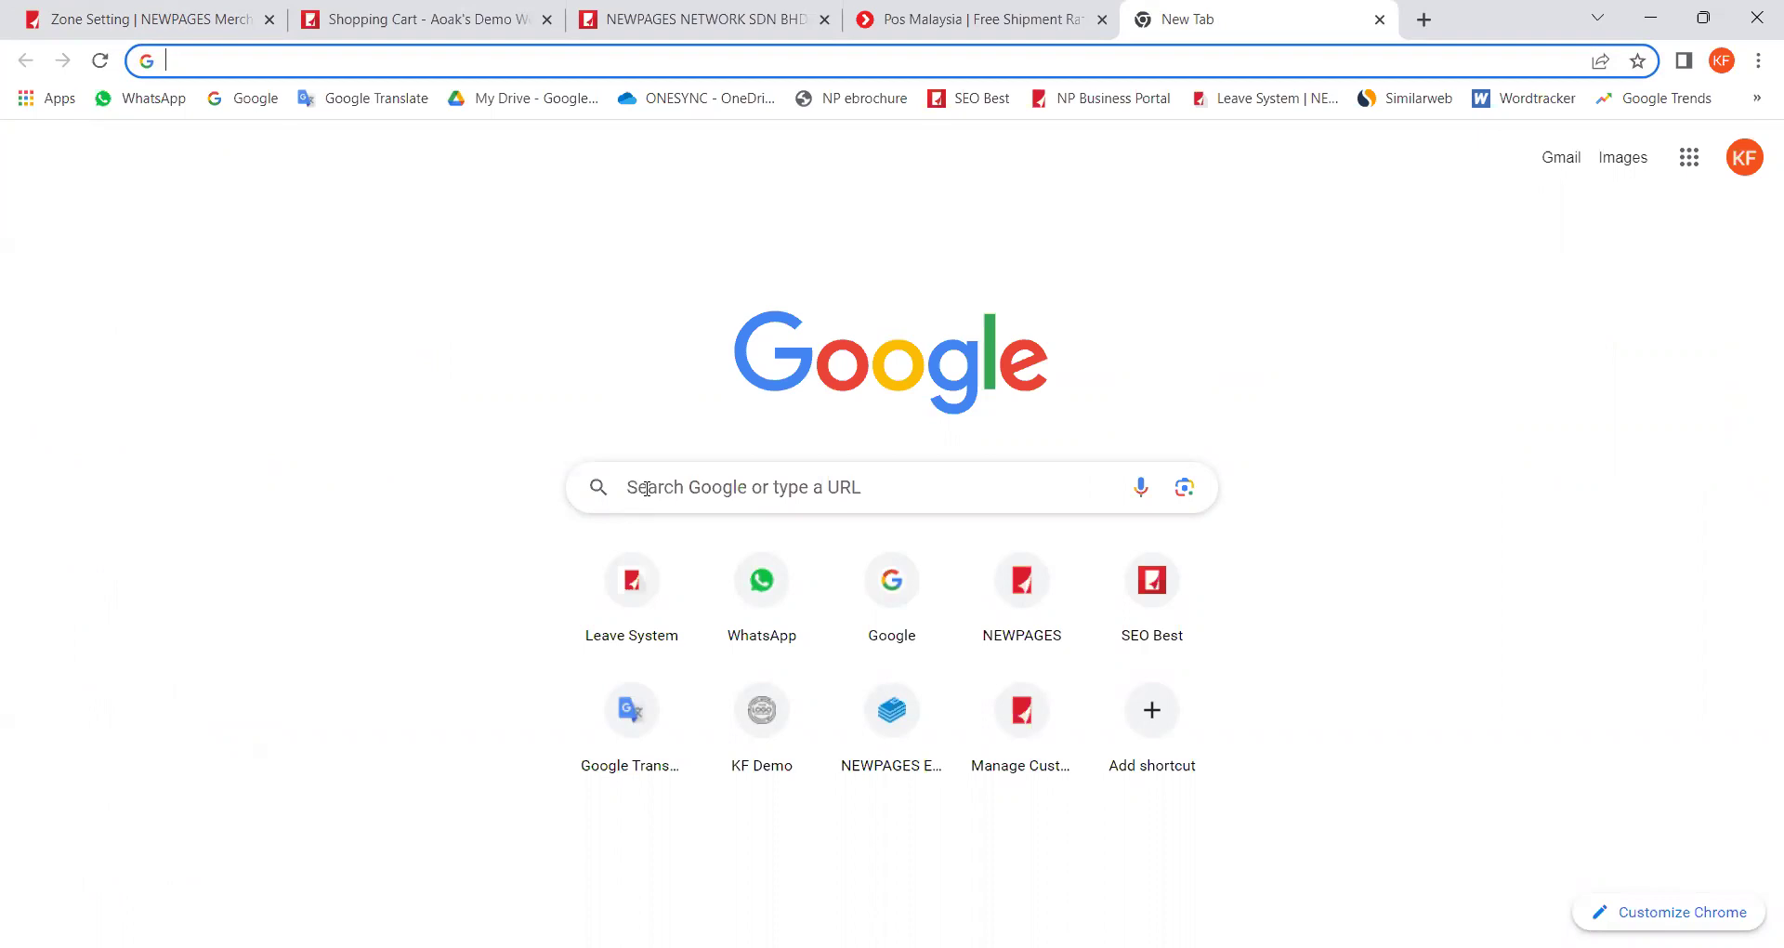
Step: Google 'butterworth poskod' to list Butterworth postcodes, then return to the zone settings tab
click(647, 488)
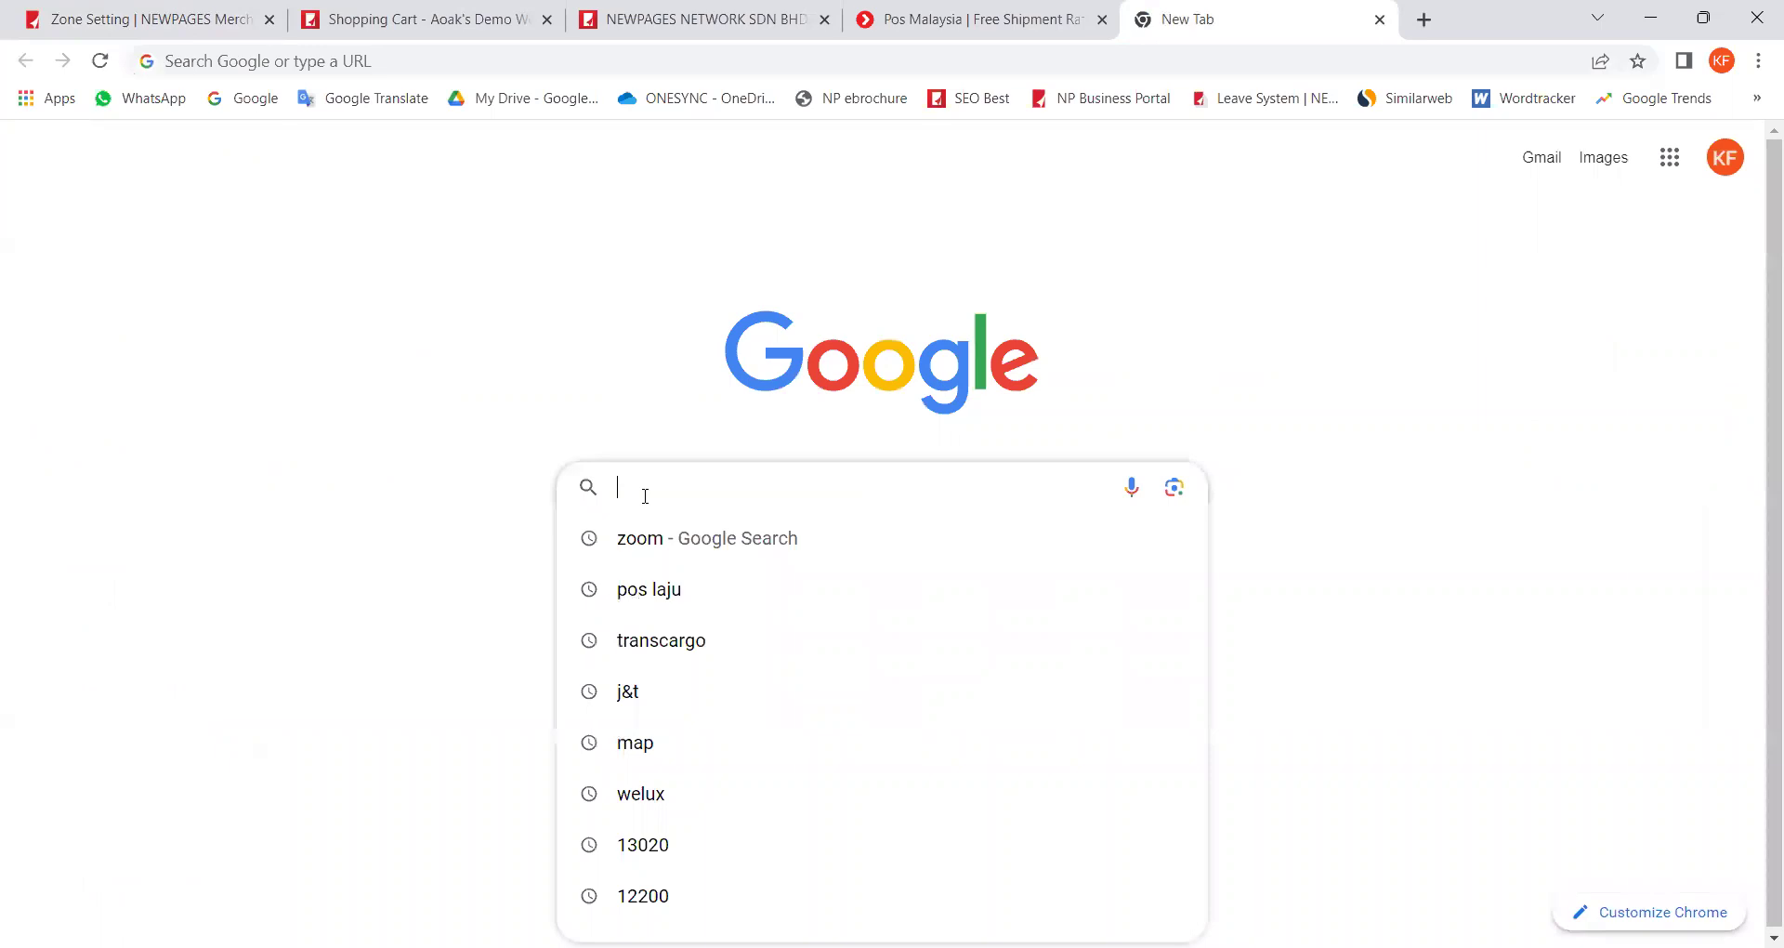
text(butter)
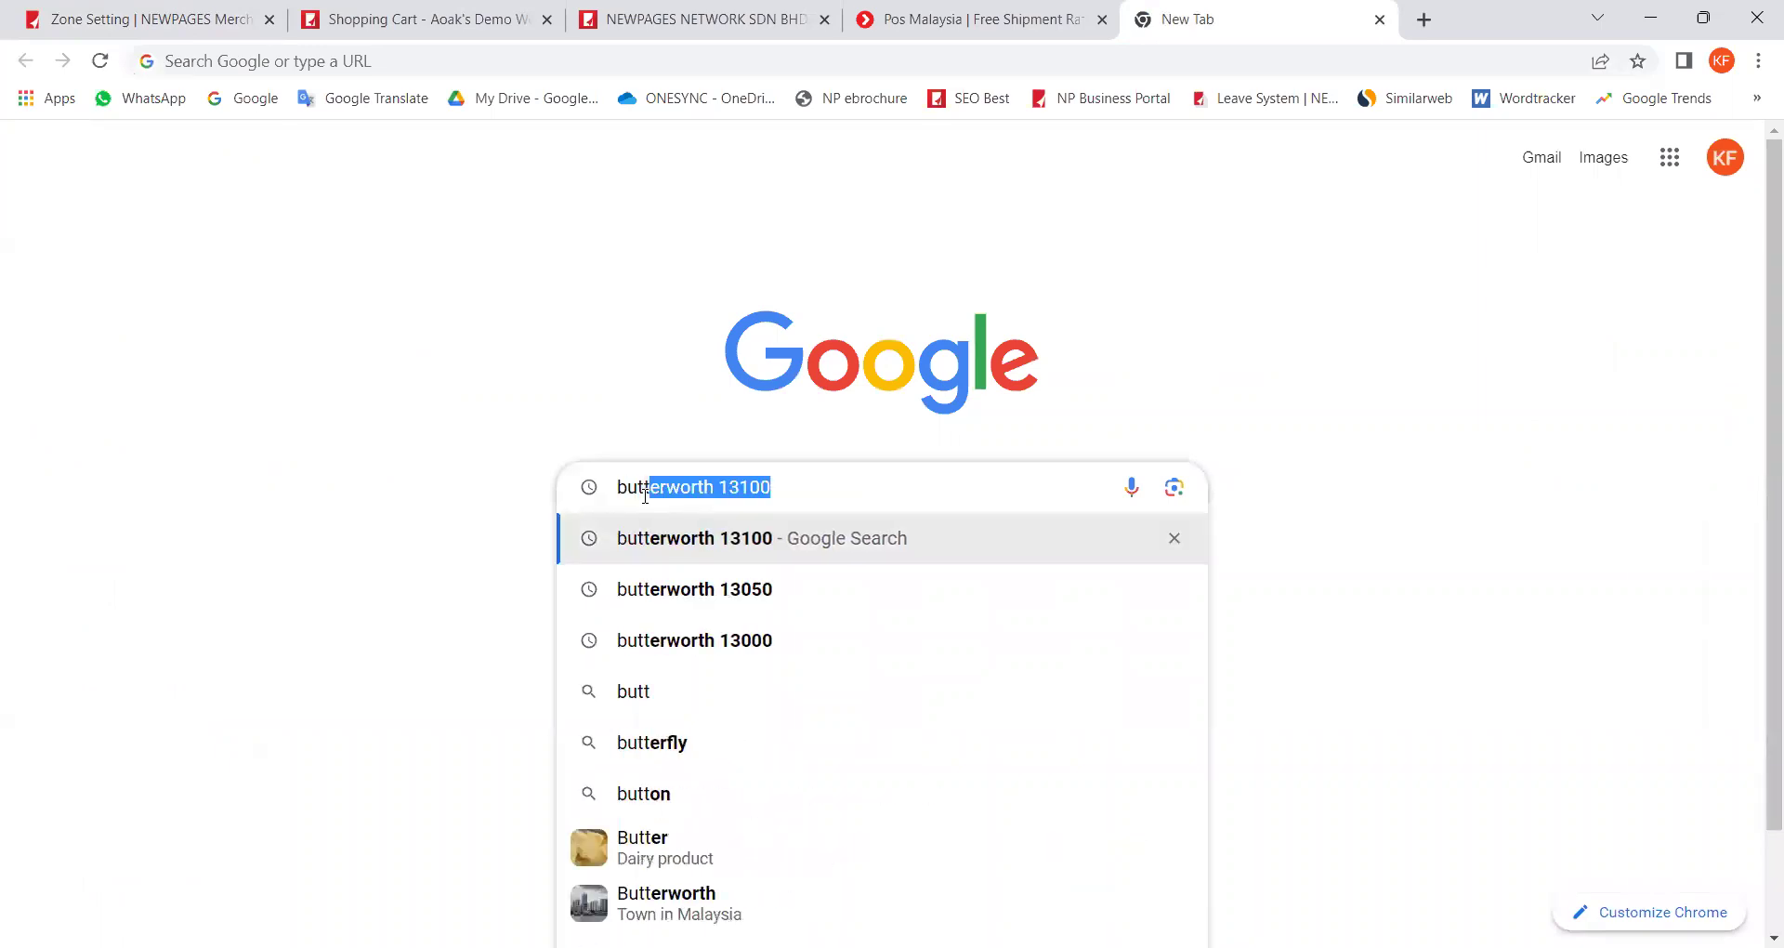
text(worth pos)
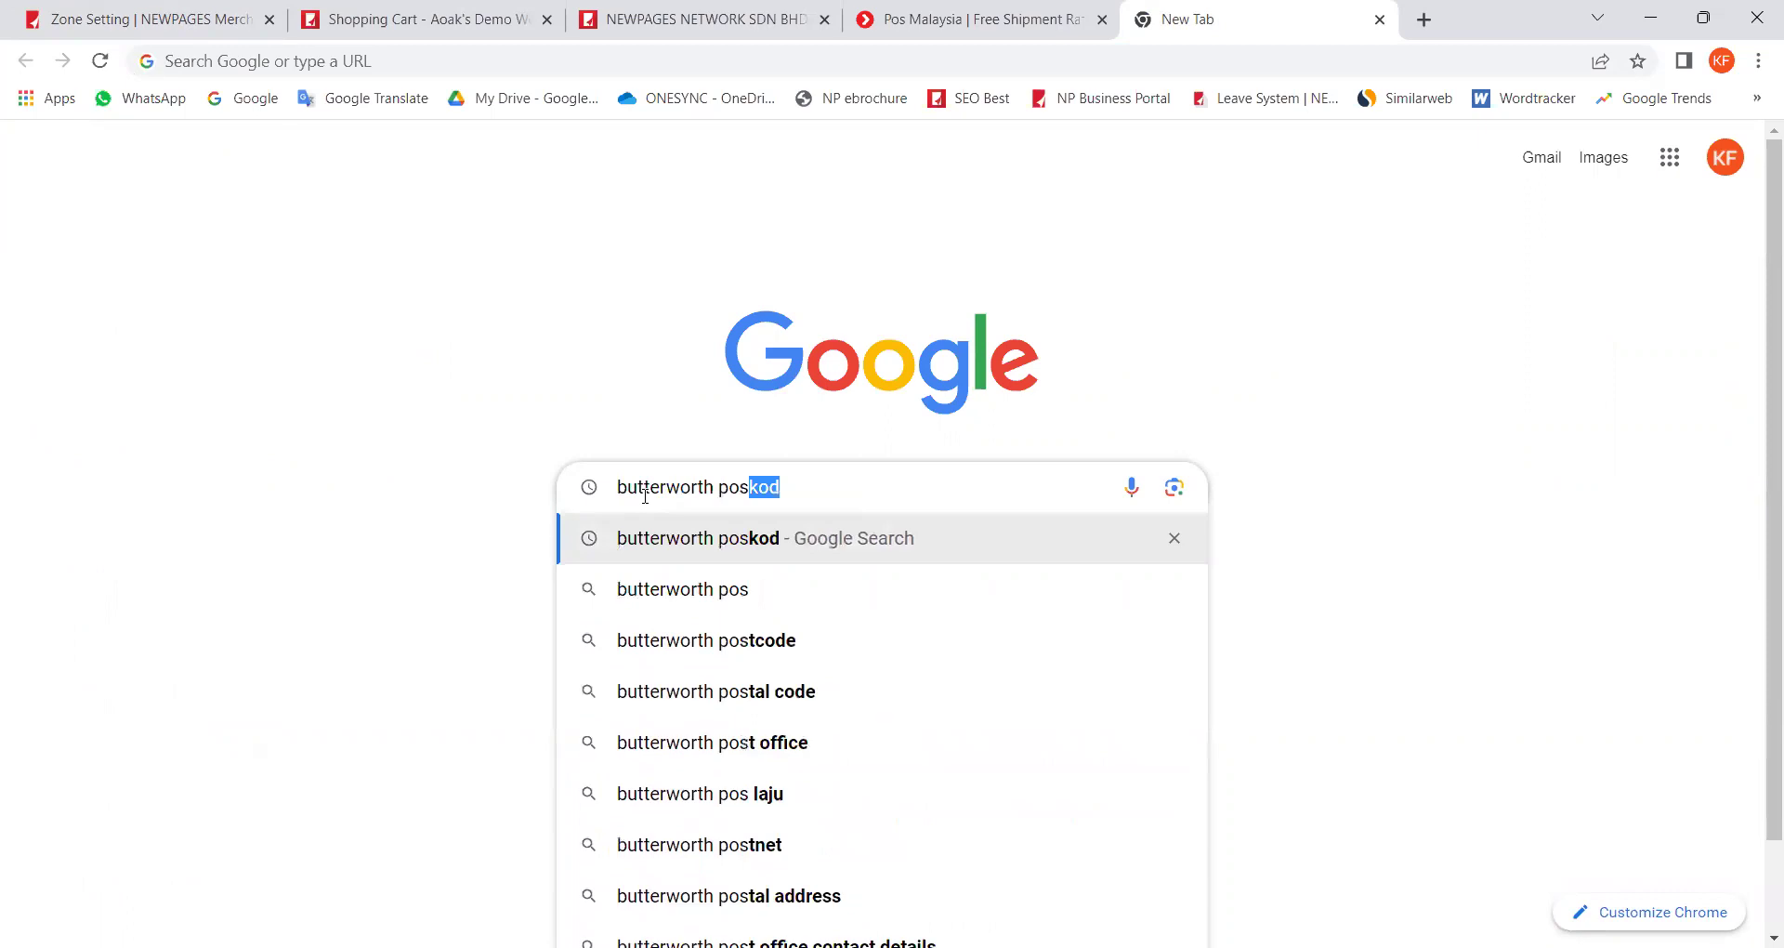
key(Down)
key(Up)
key(Return)
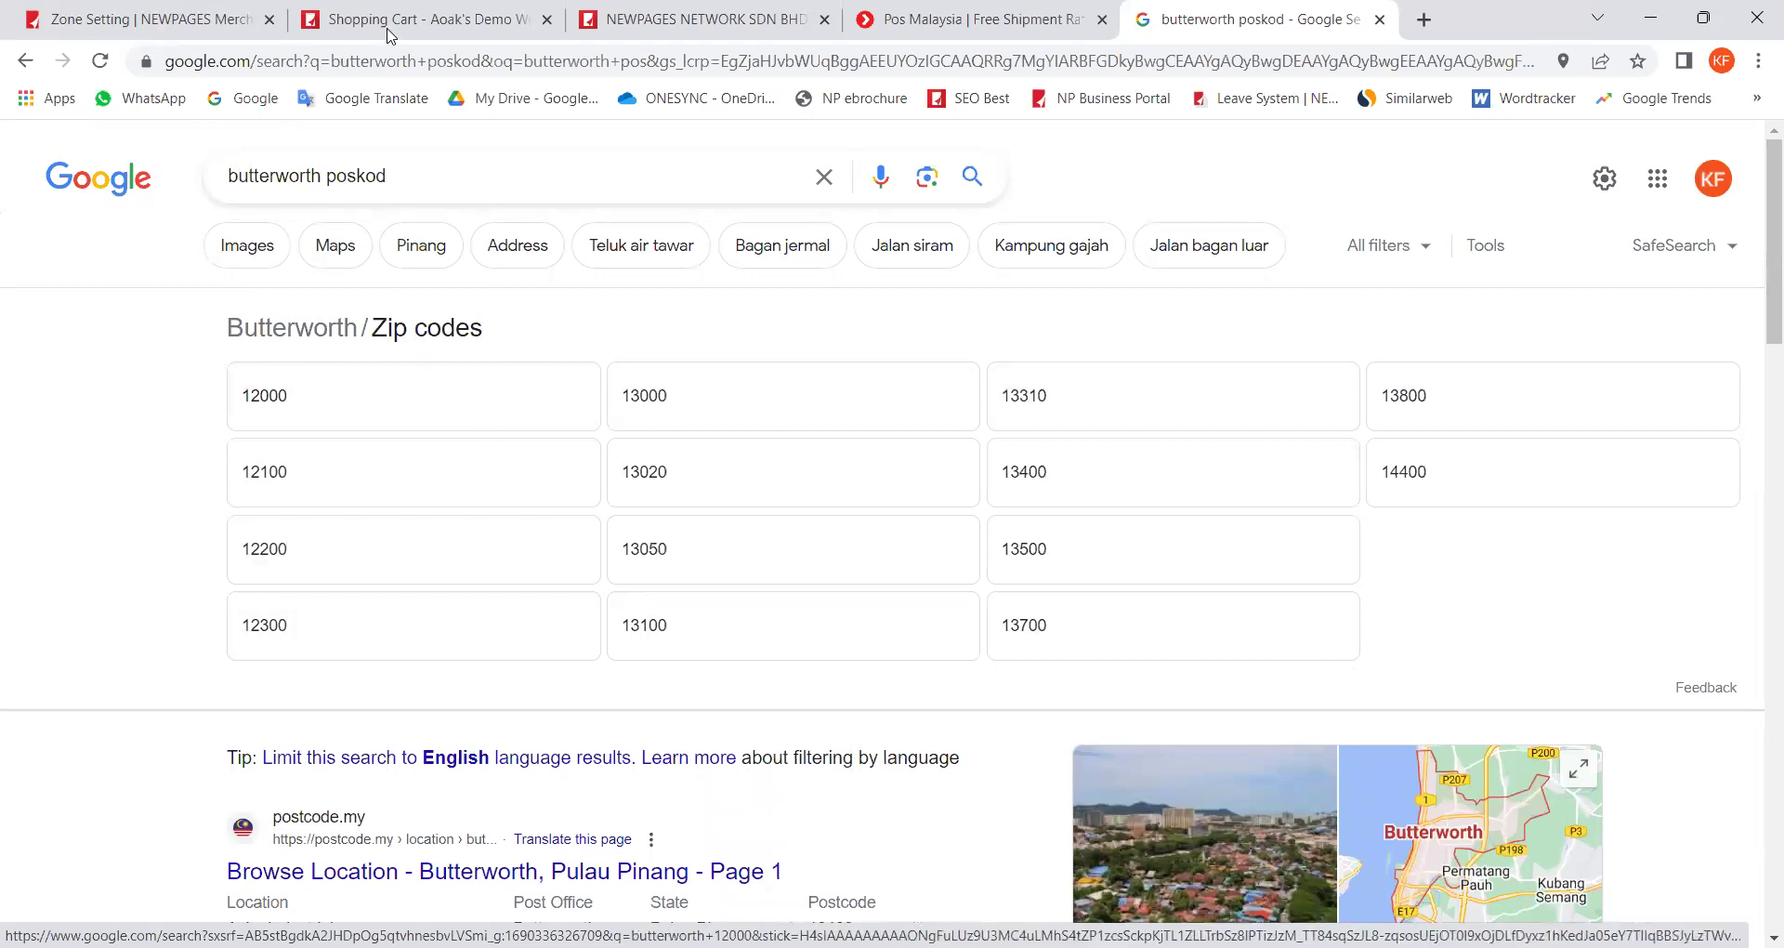
click(386, 28)
click(177, 20)
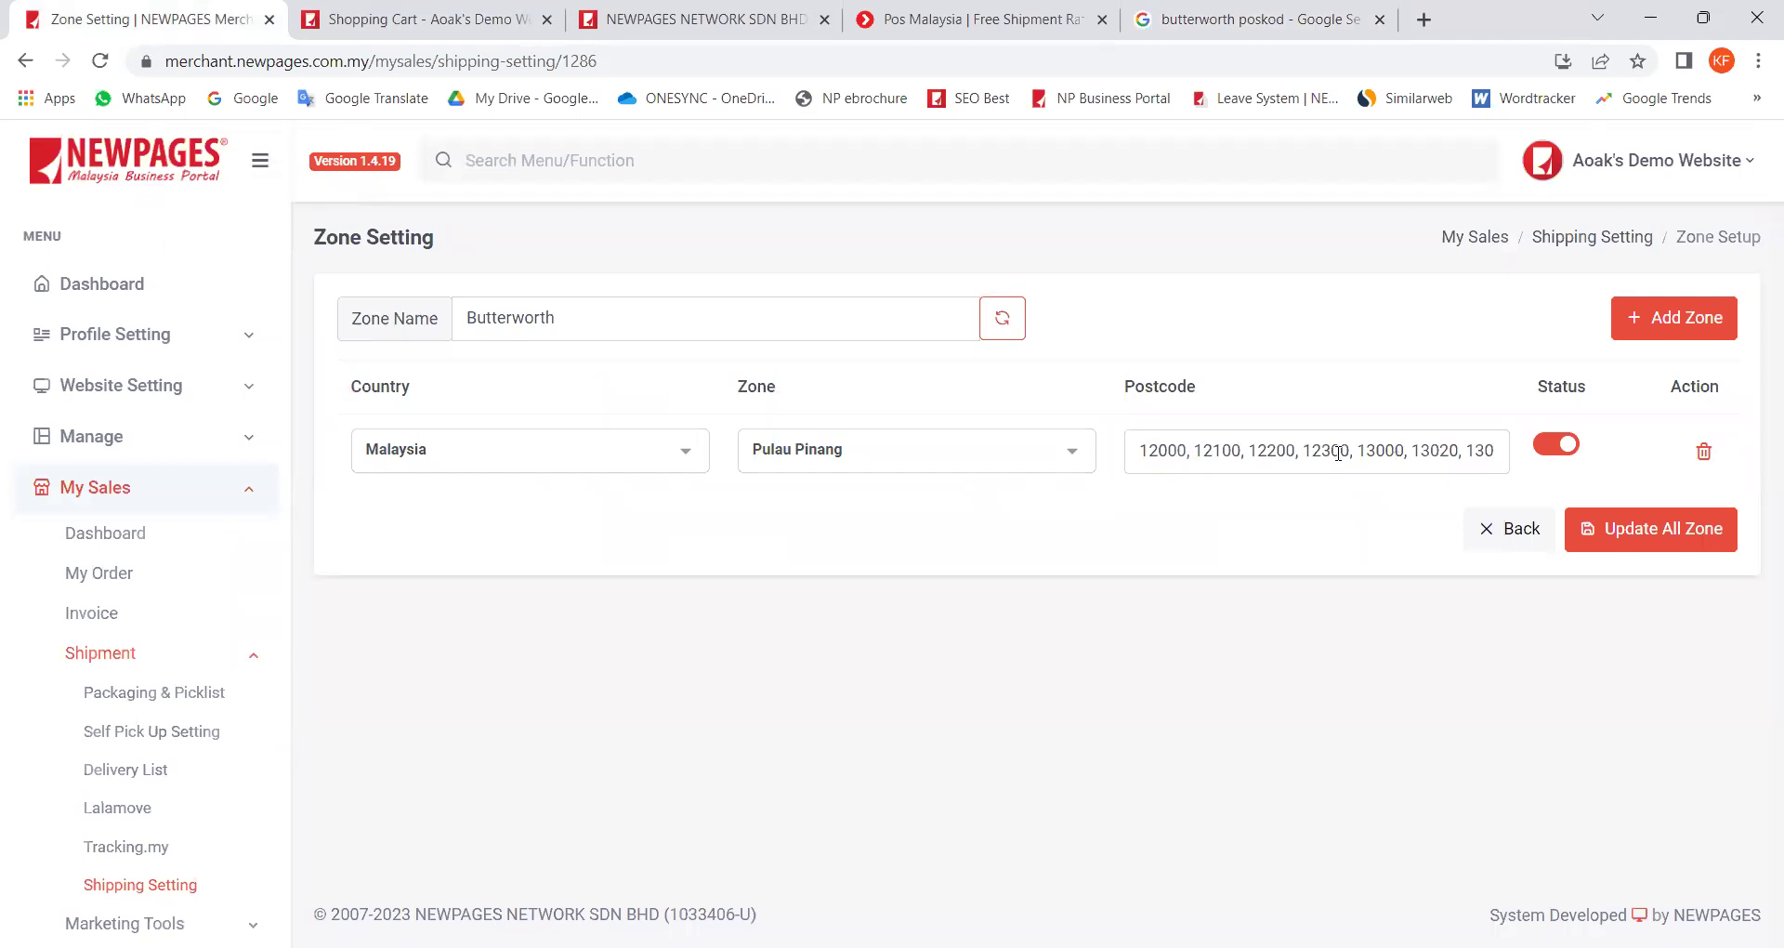
Step: Highlight the Butterworth zone's Postcode field, listing postcodes from 12000, then deselect it
drag(1234, 453, 1499, 451)
click(1340, 496)
Step: Check out the storefront cart as a guest, up to the shipping address step
click(419, 35)
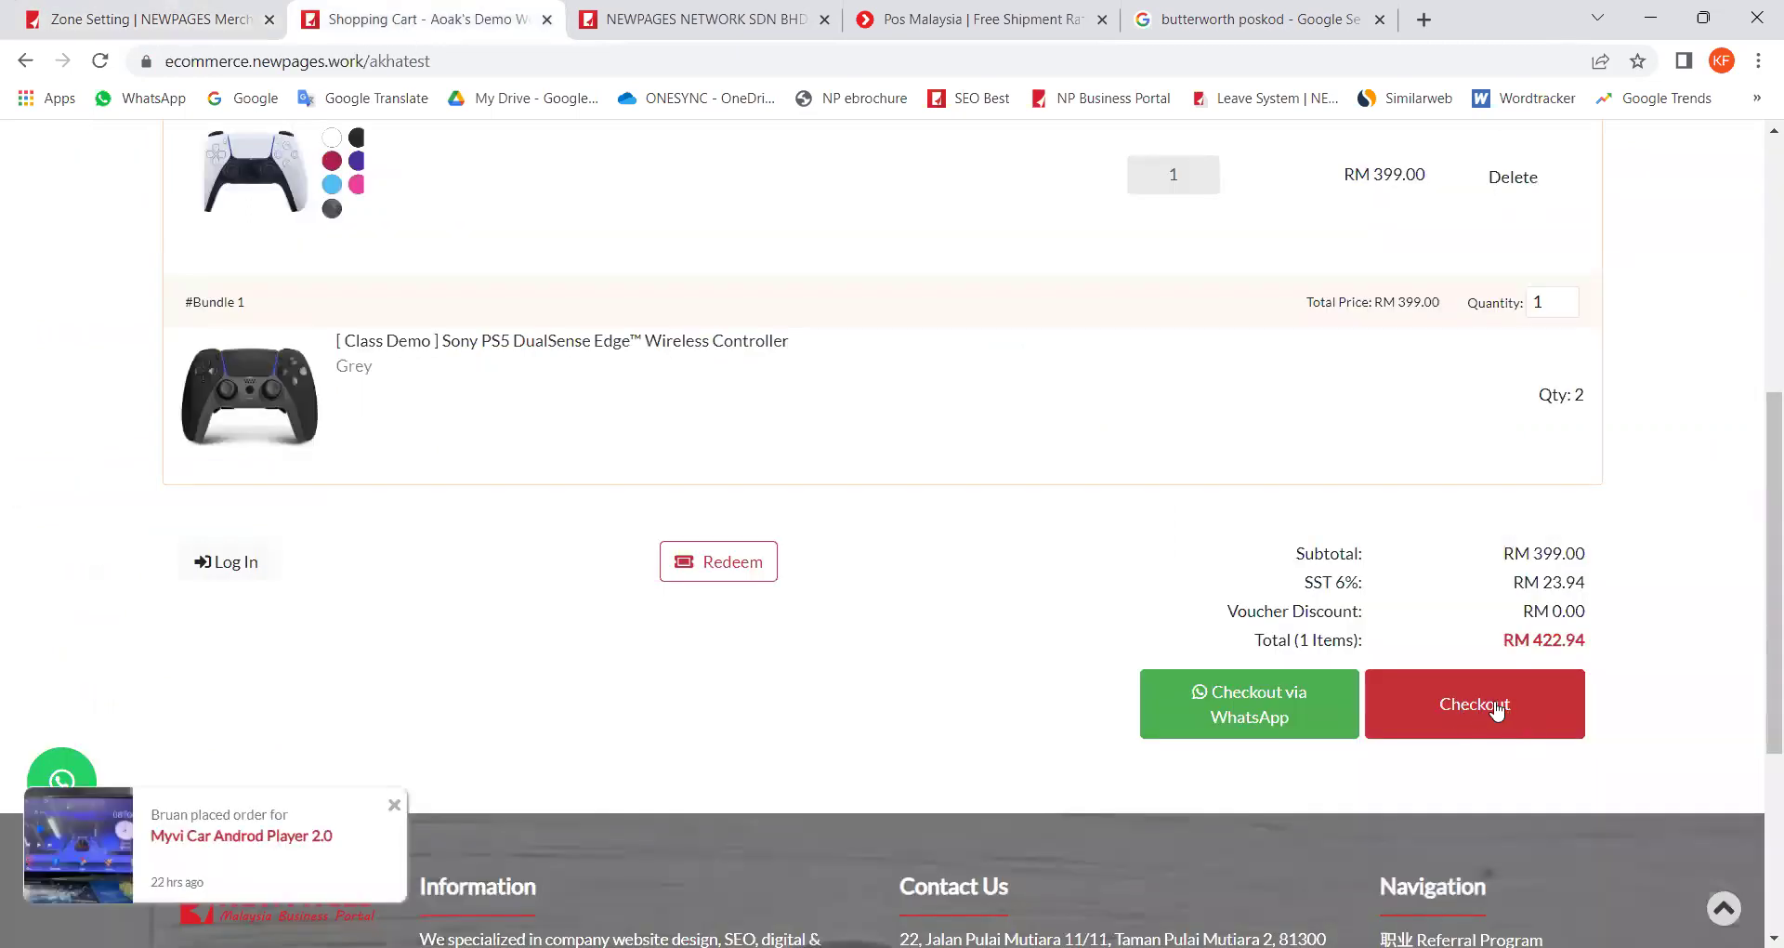
click(1493, 709)
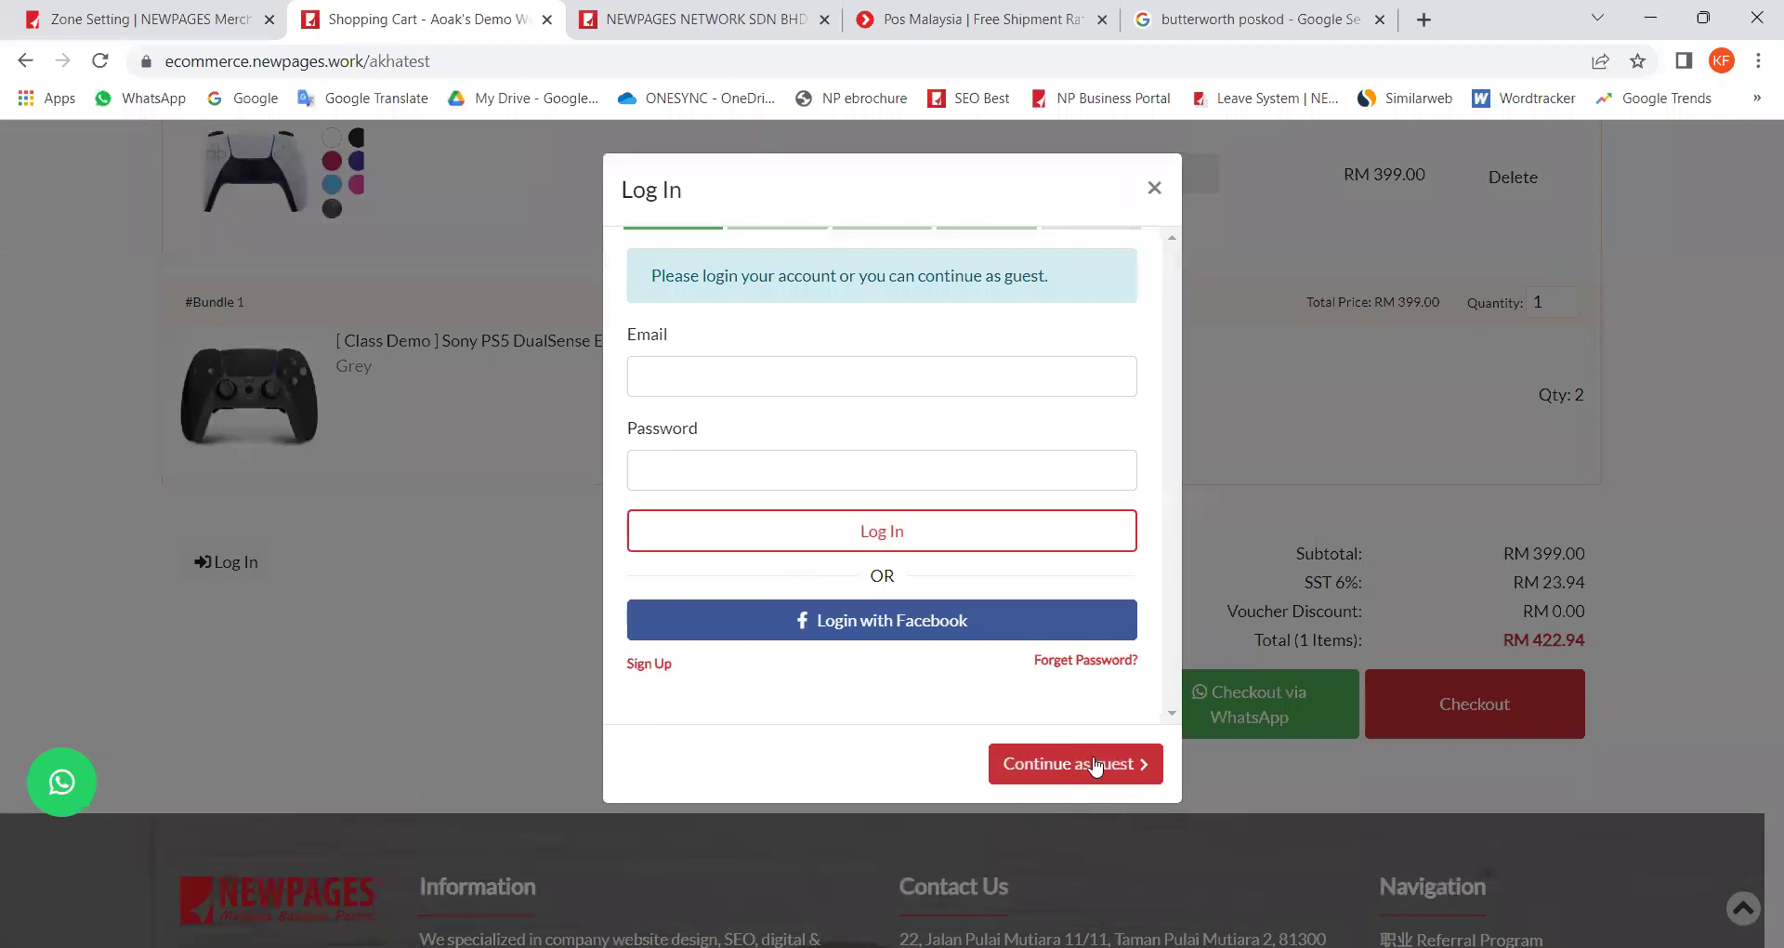
click(1093, 768)
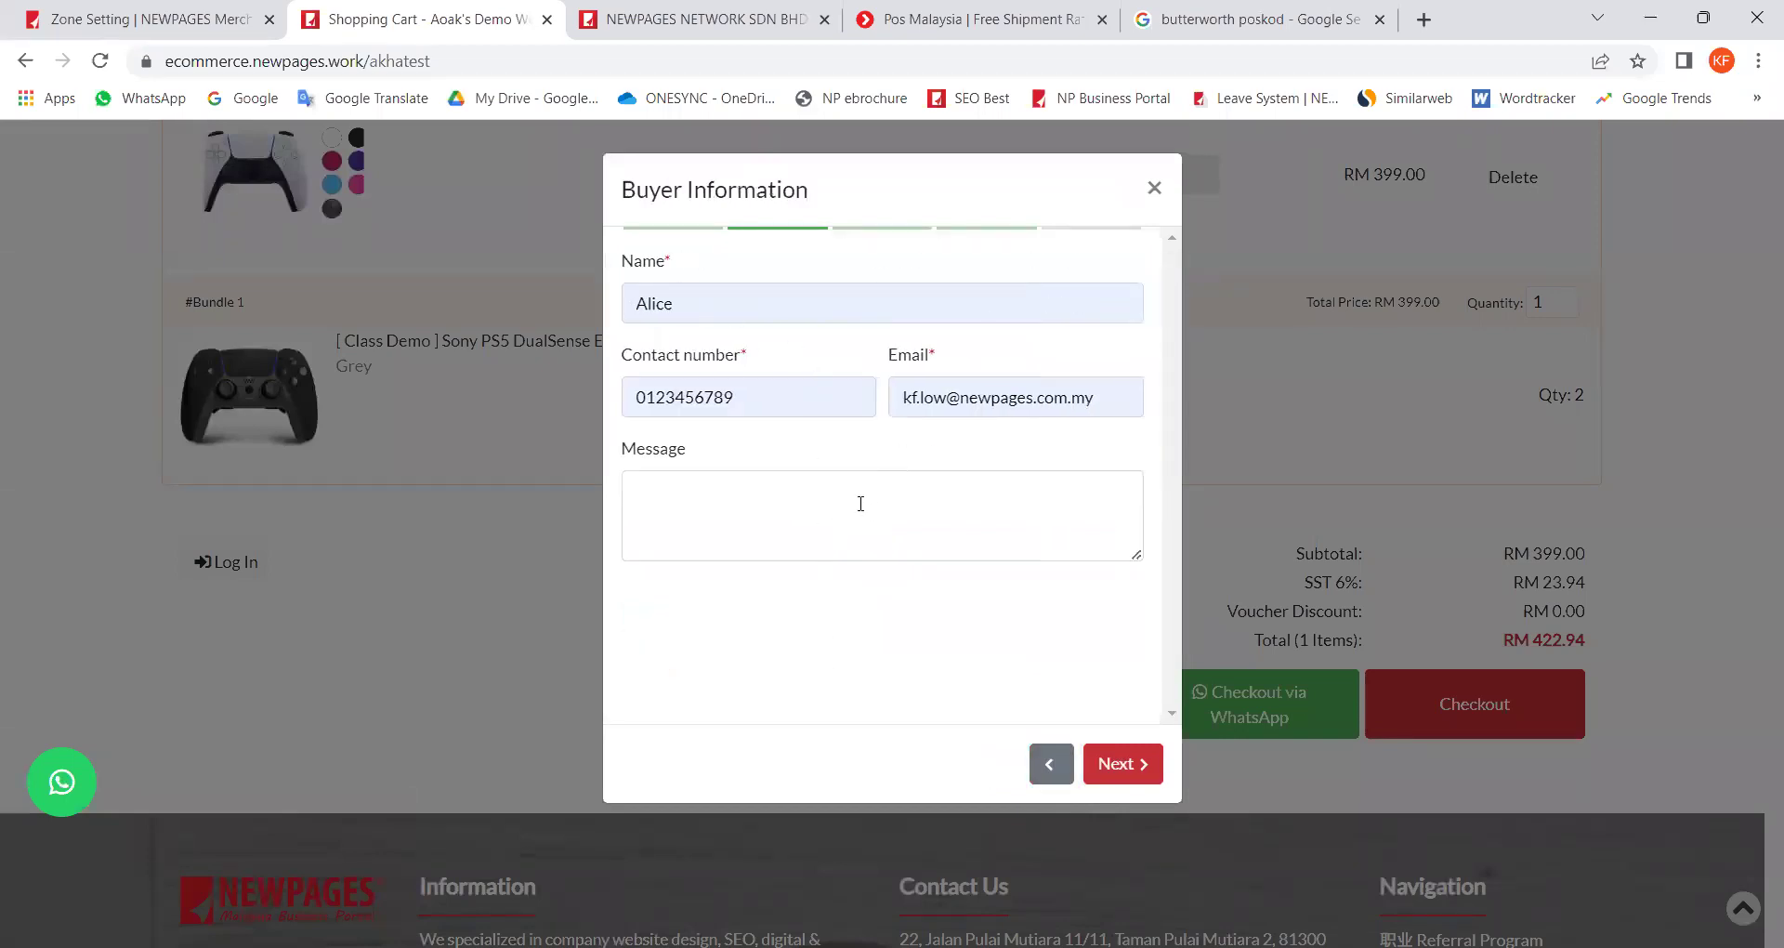
click(1135, 767)
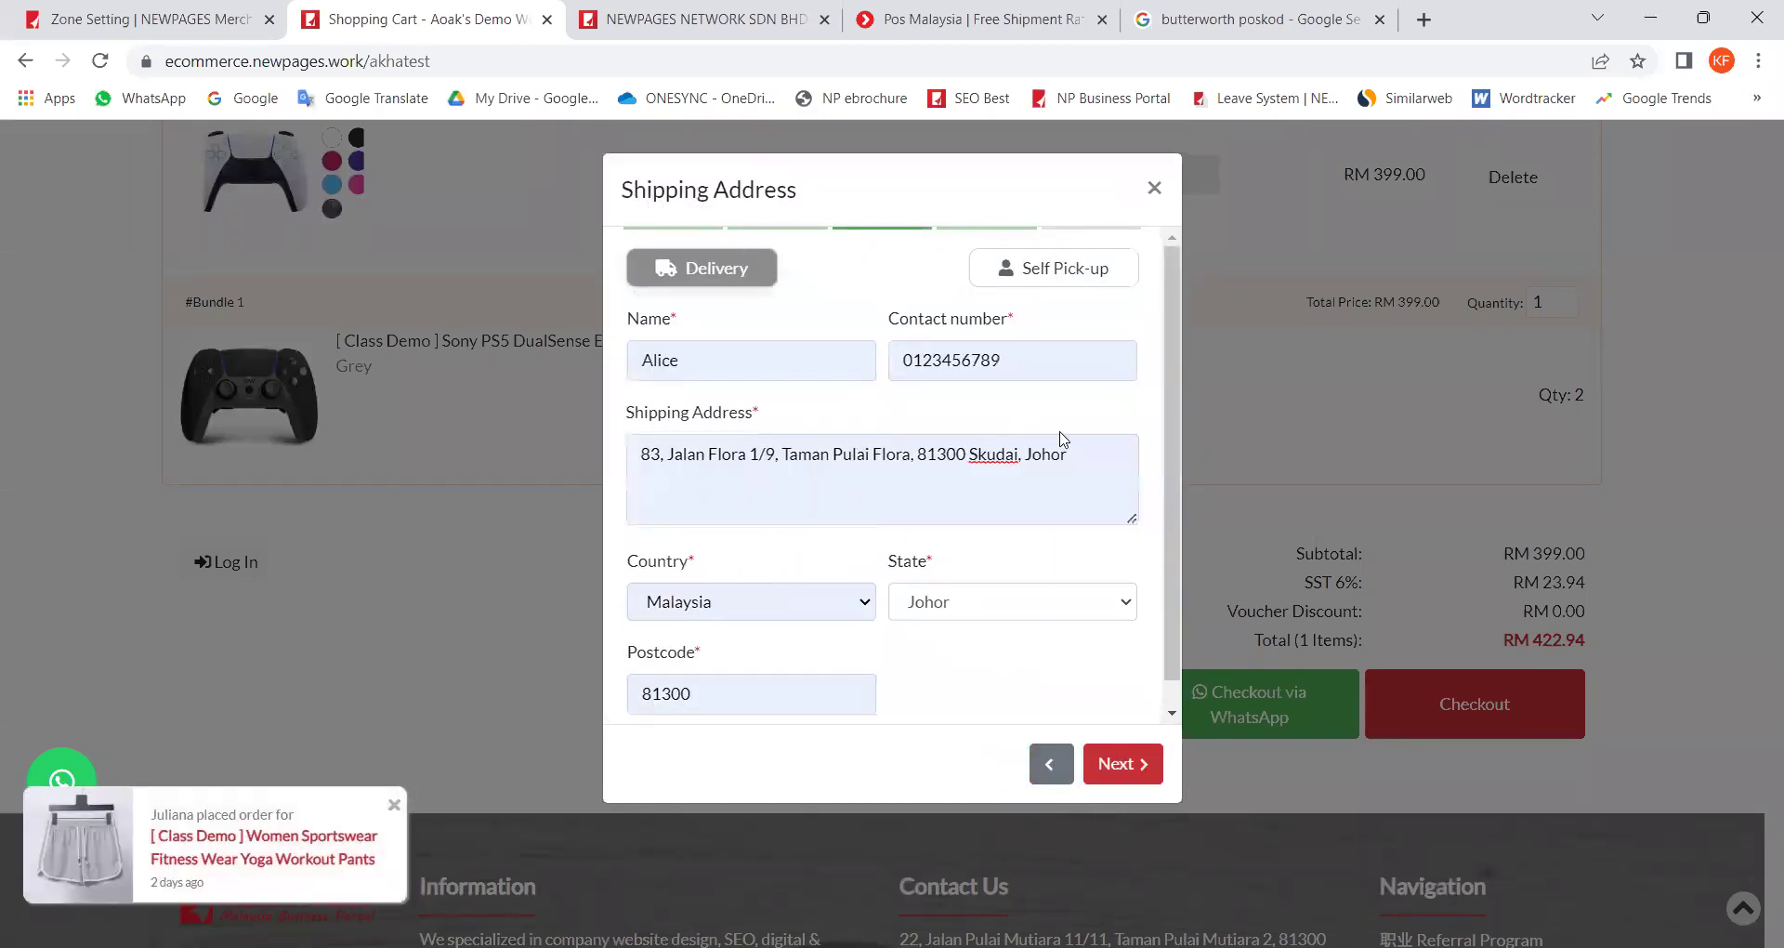
Step: Replace the prefilled shipping address with a pasted Butterworth, Pulau Pinang address
triple_click(1064, 439)
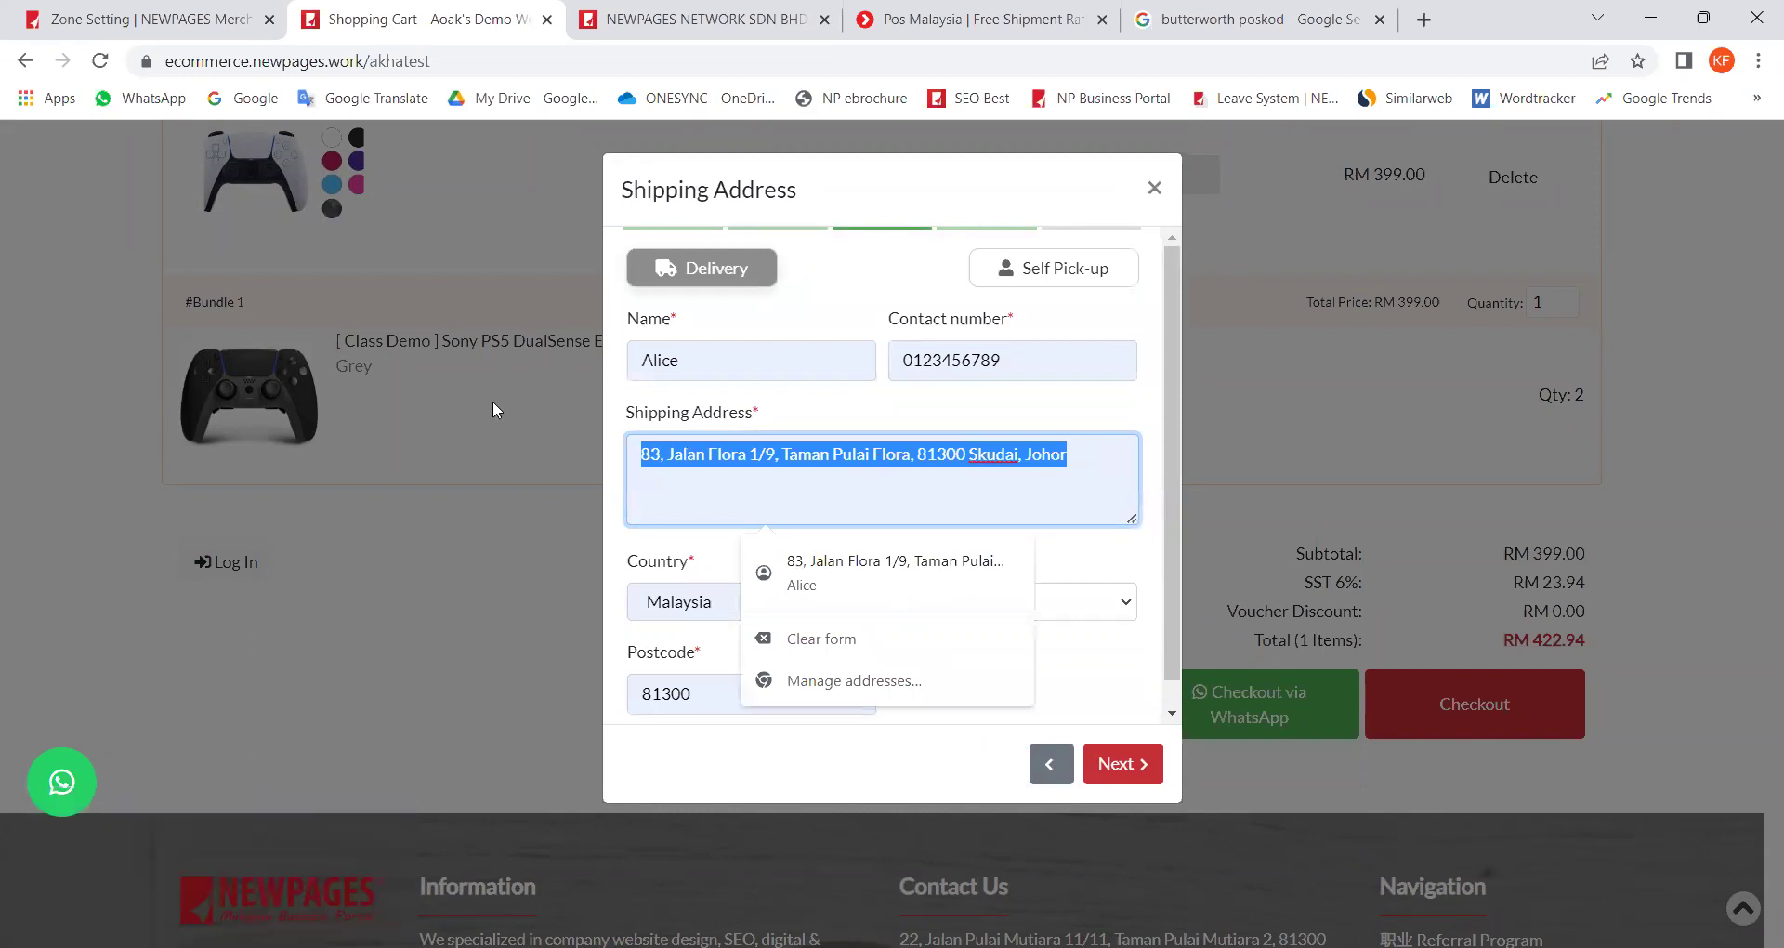
key(BackSpace)
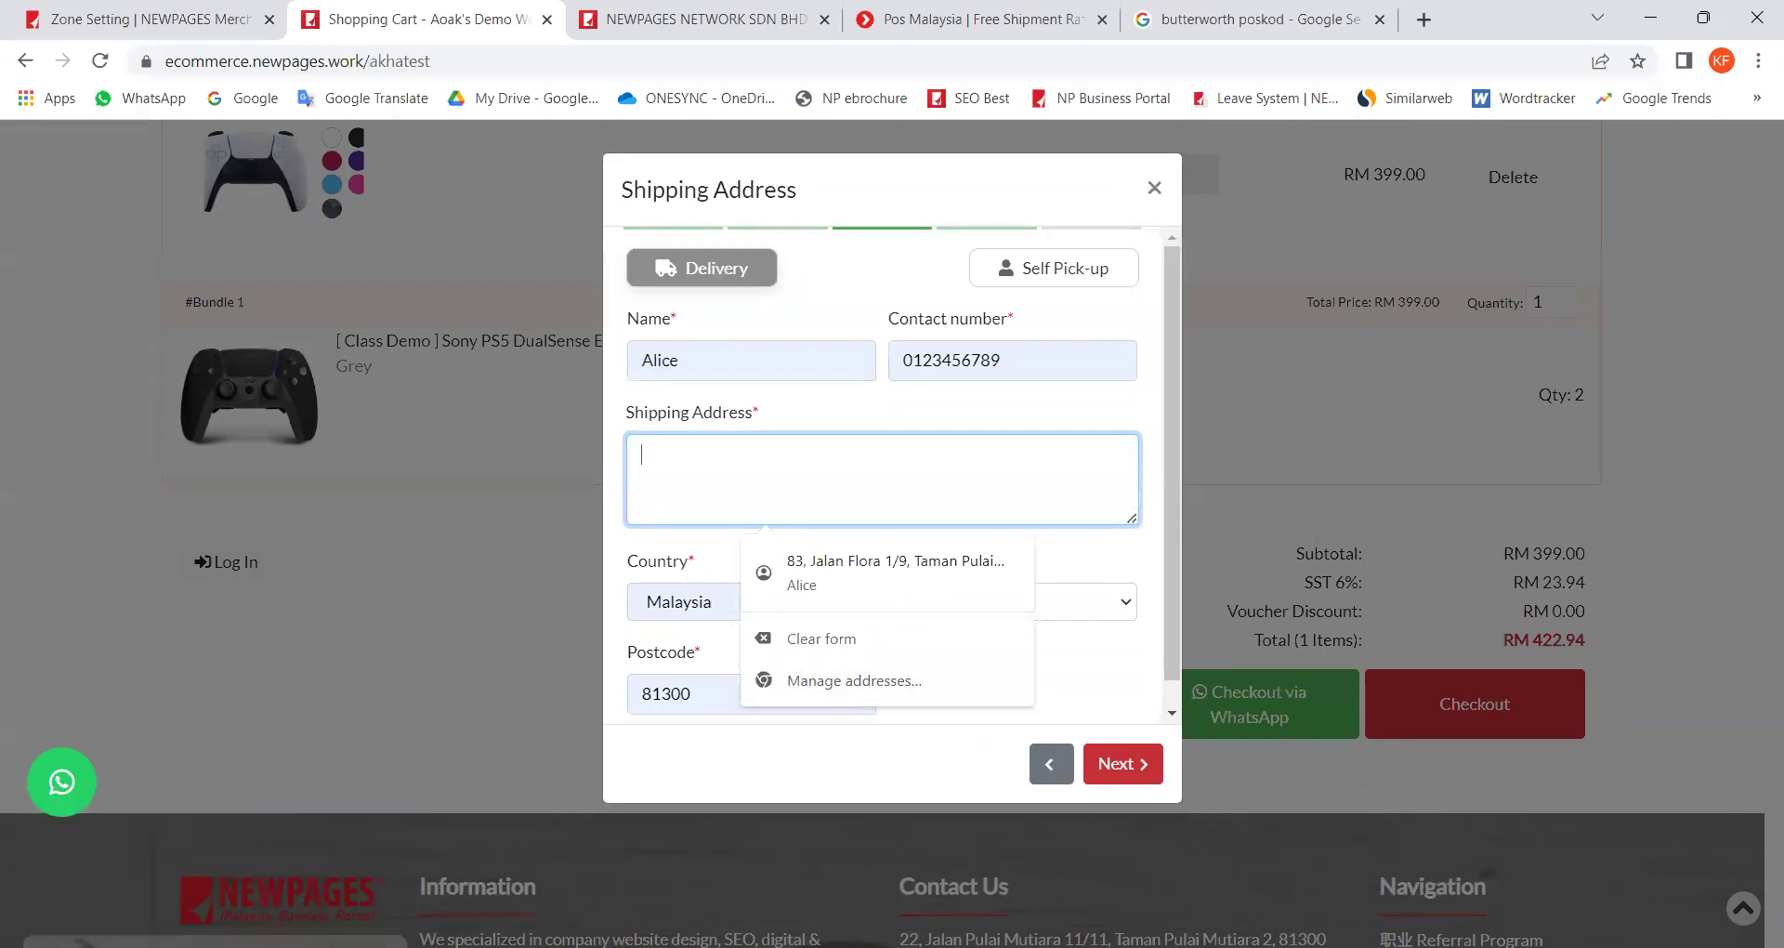
key(alt+Tab)
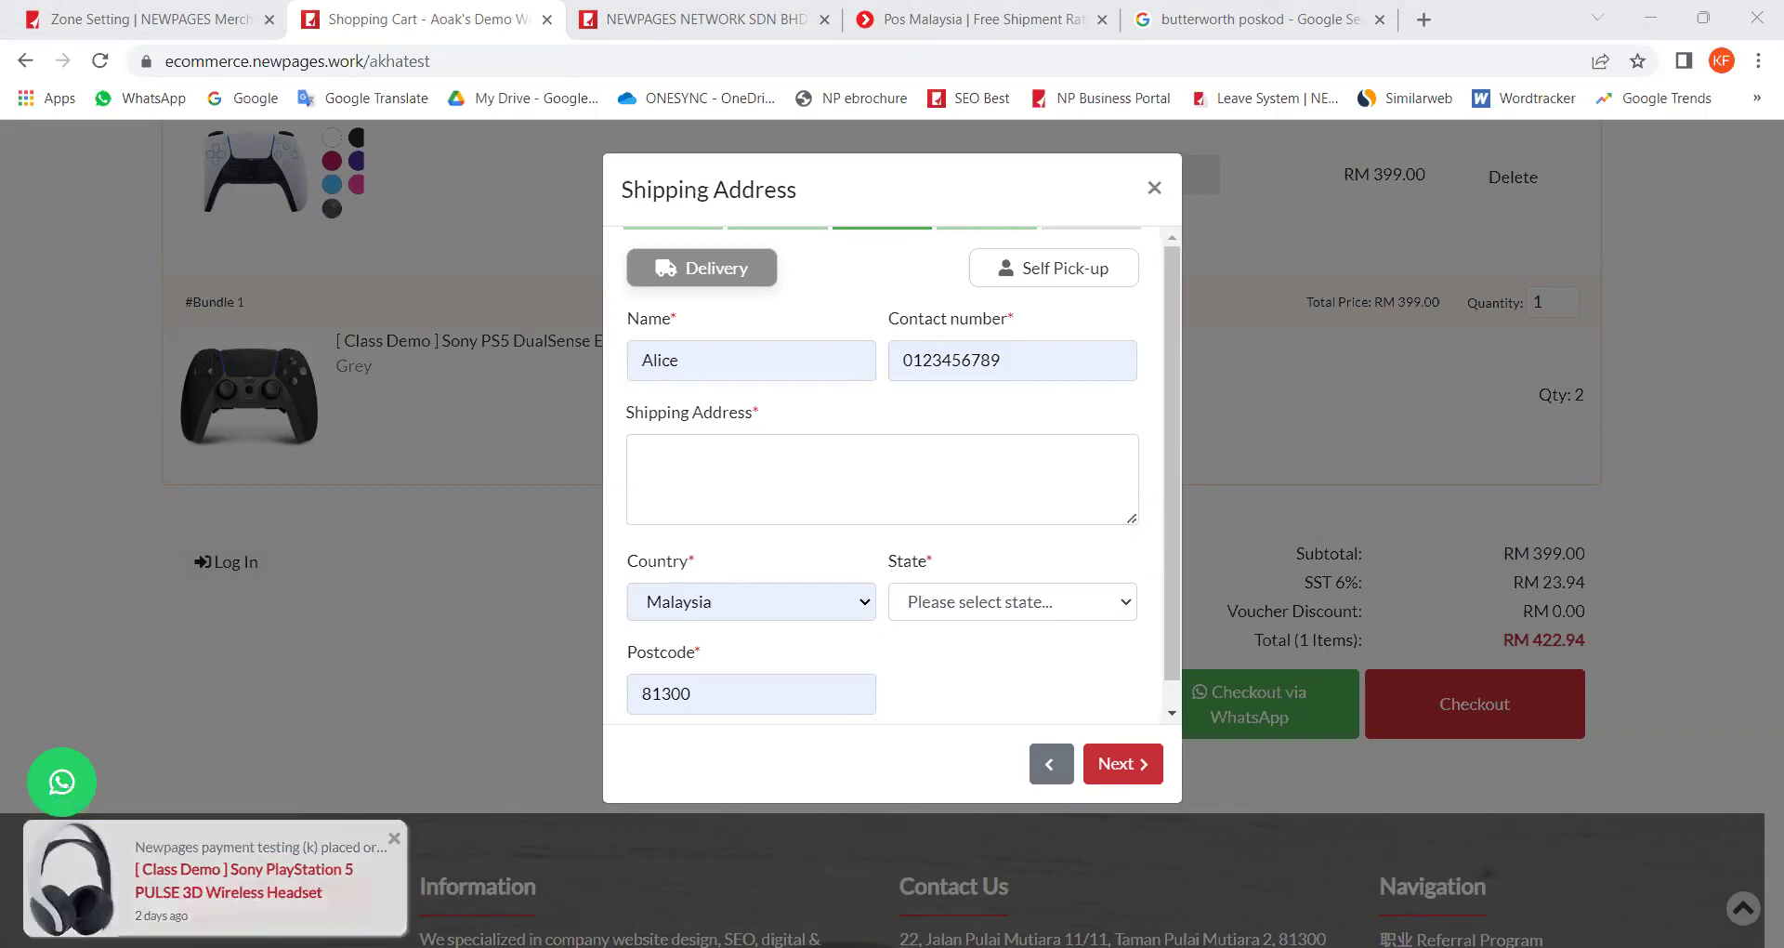
click(727, 470)
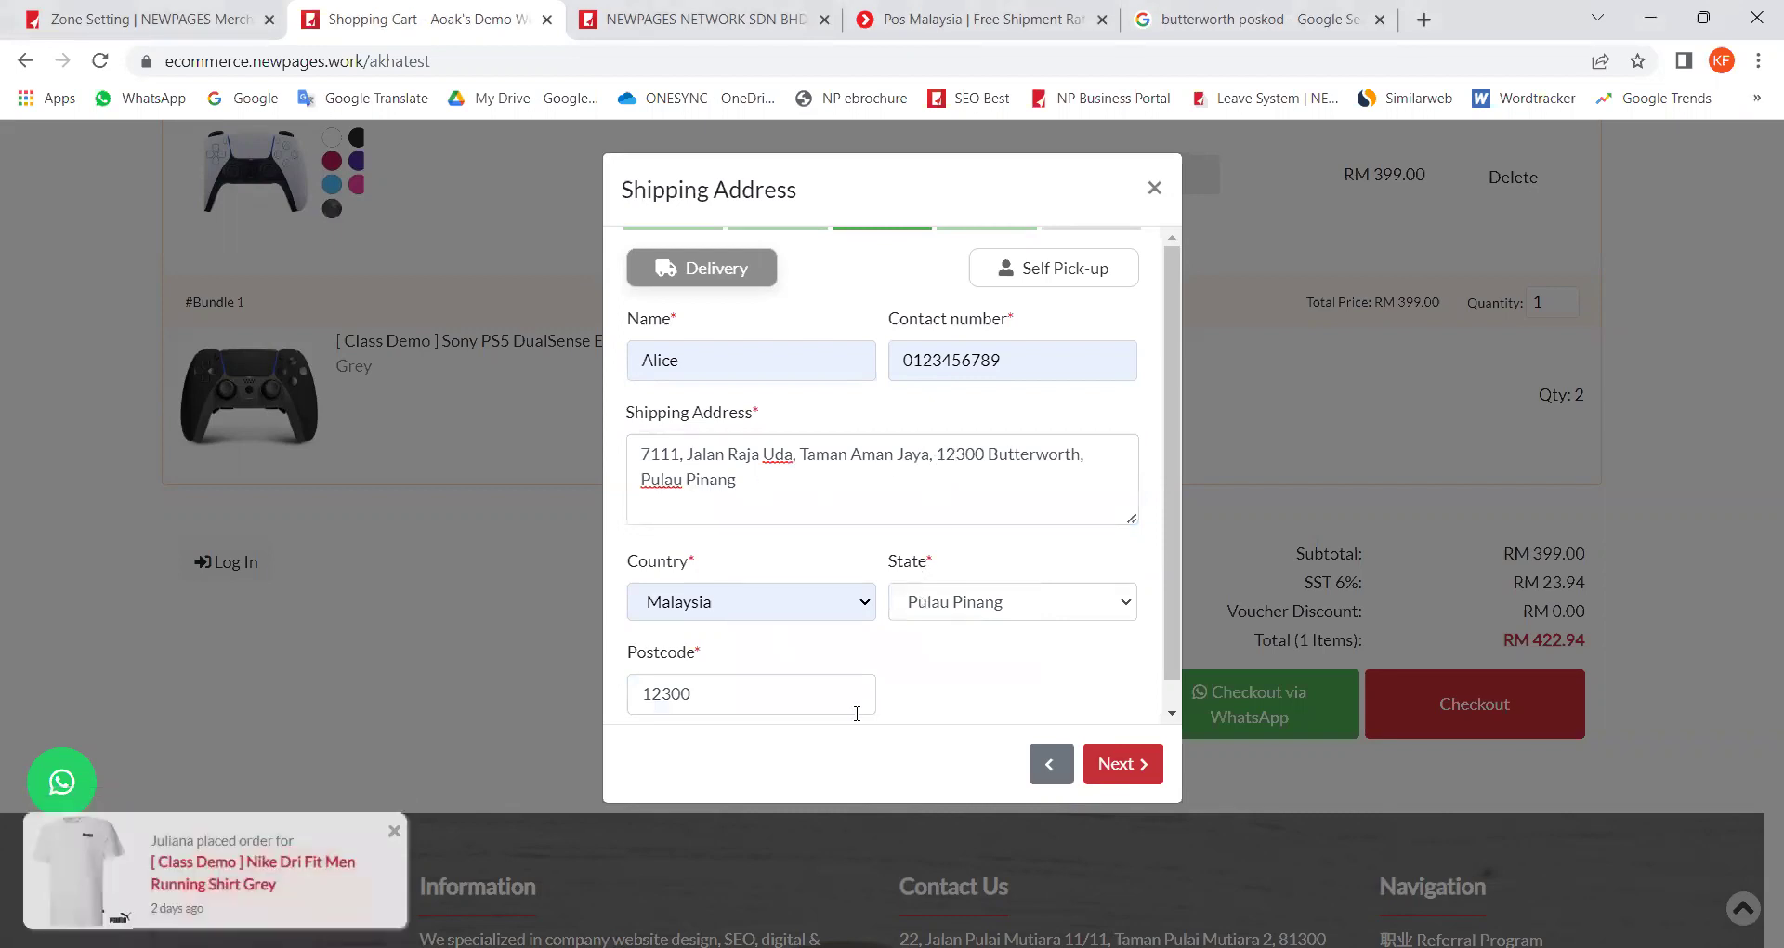
Step: Continue to the shipping options and choose Butterworth (Free Shipping)
click(1119, 767)
click(1121, 764)
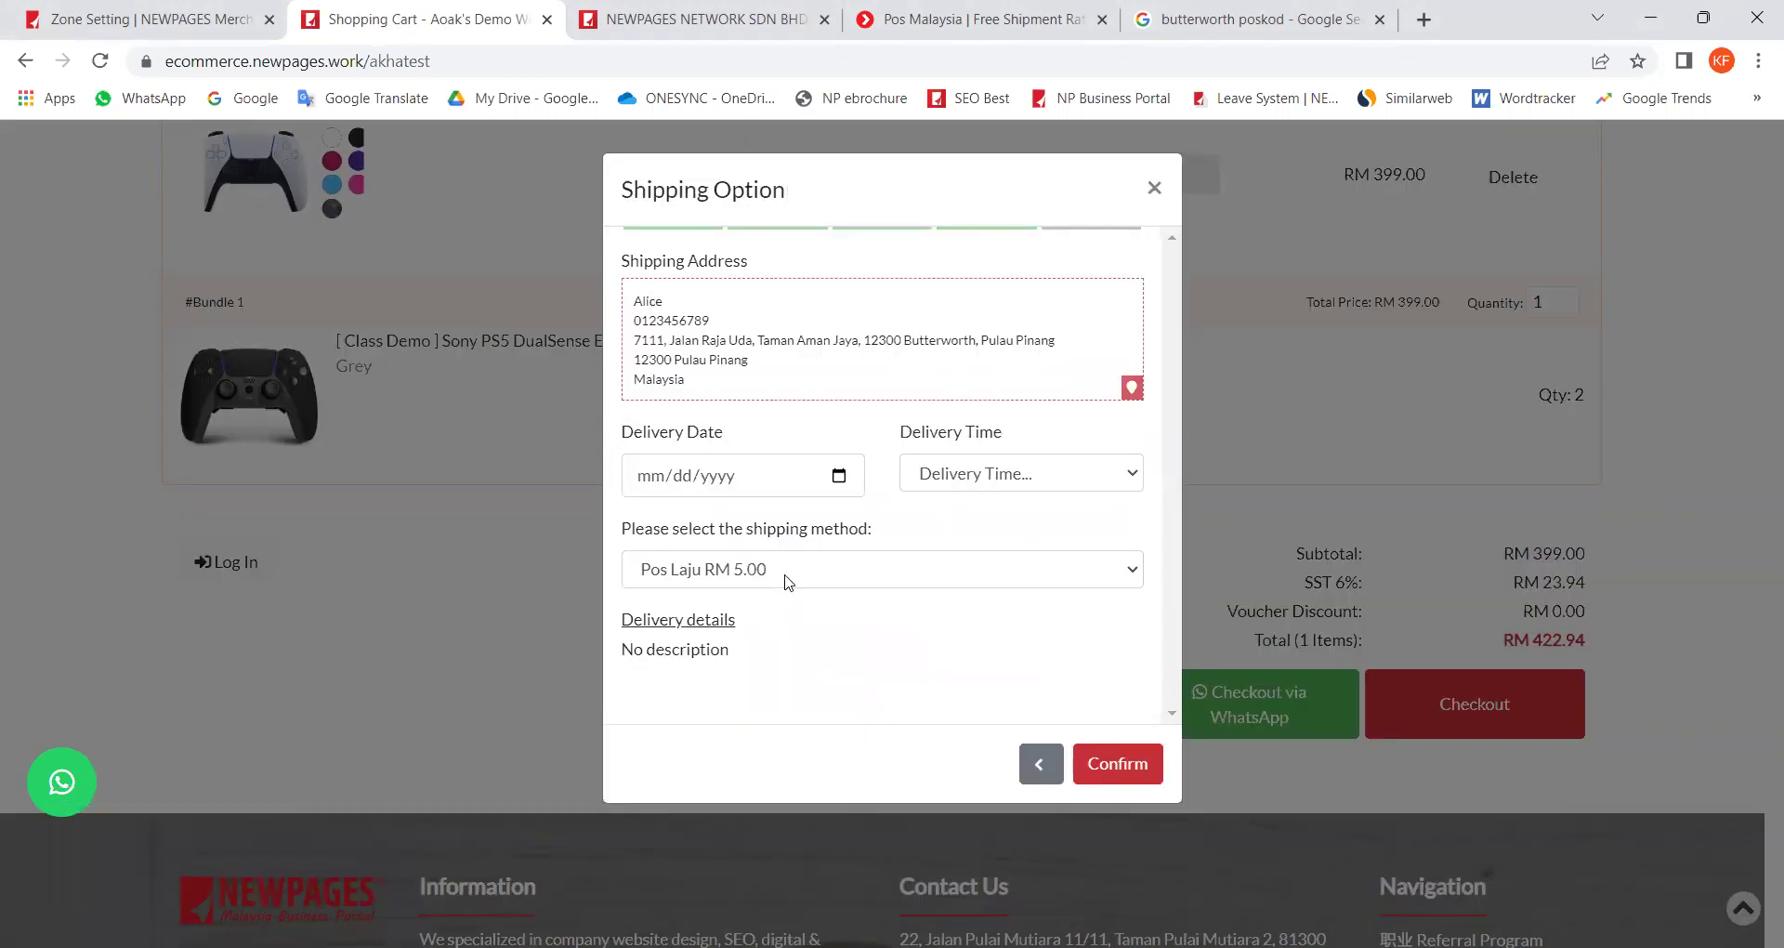
click(787, 576)
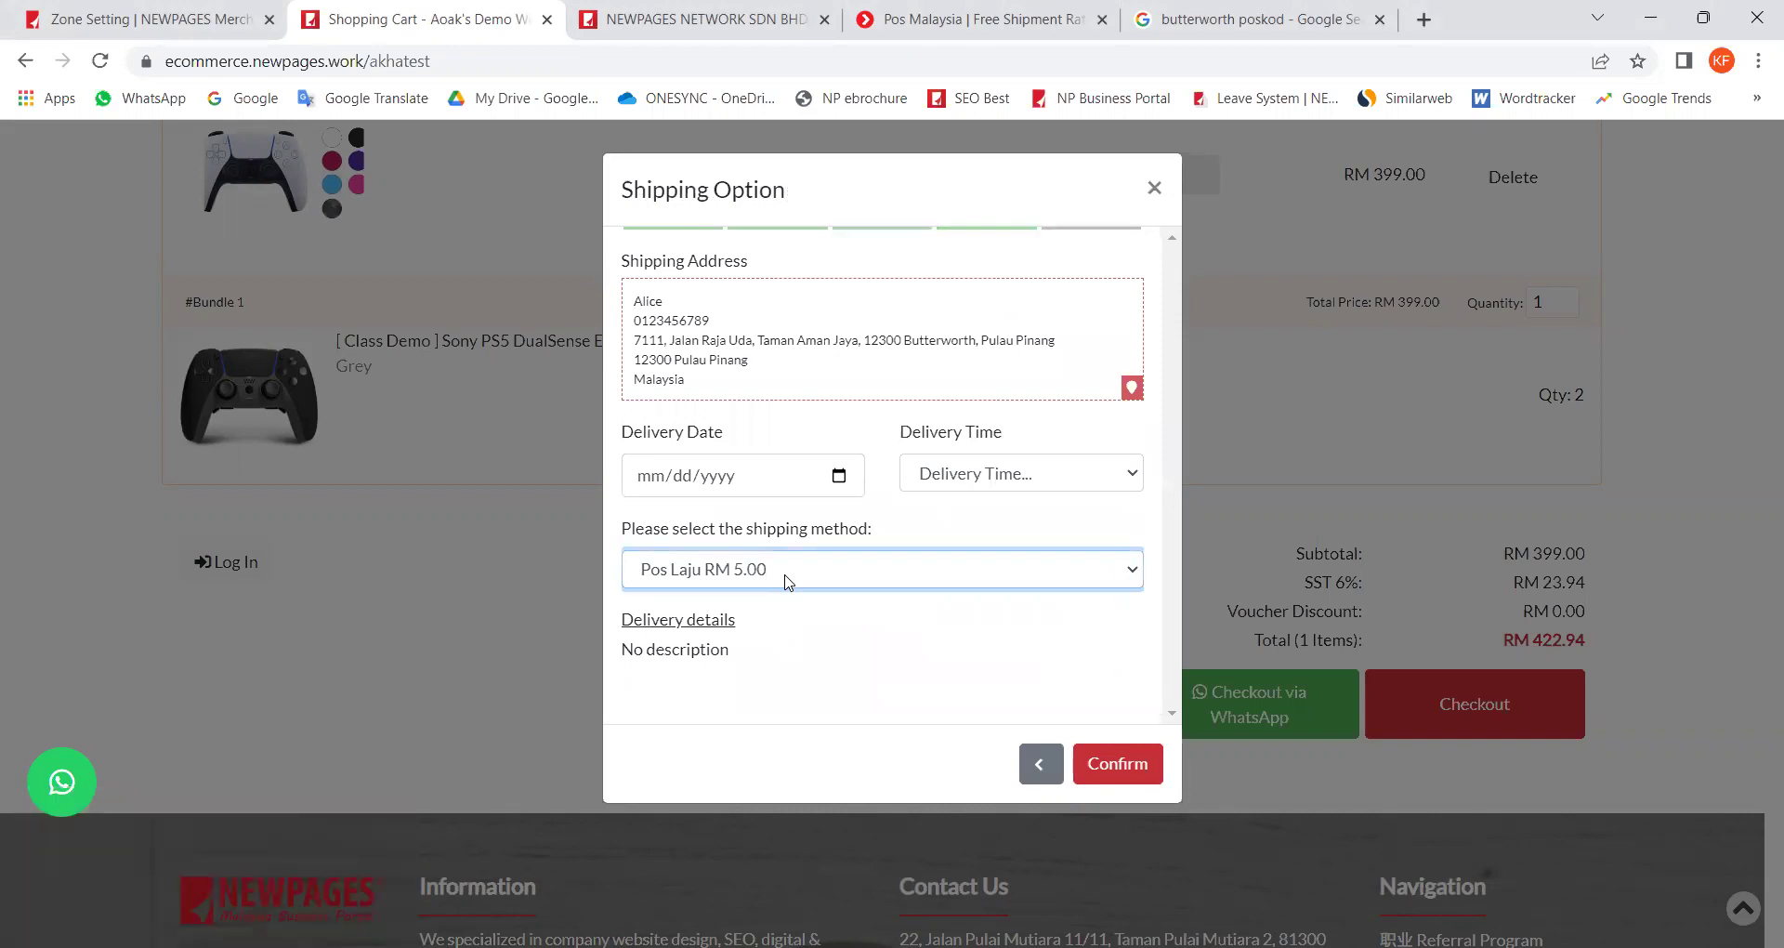
click(716, 578)
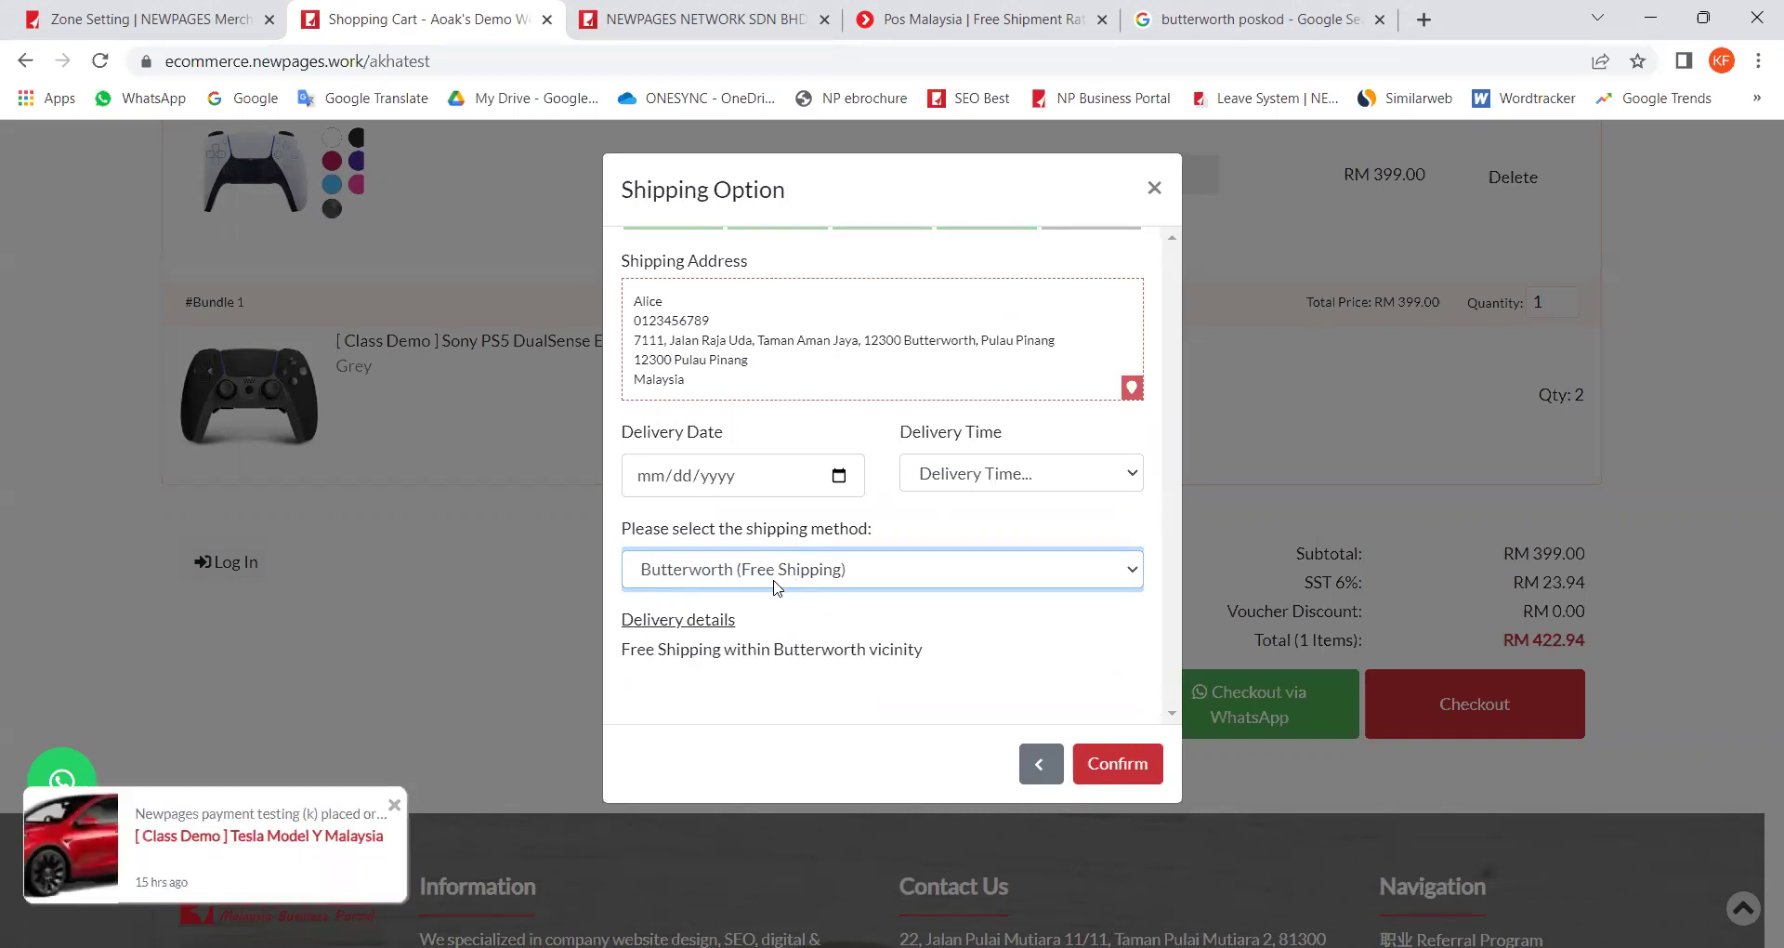
Step: Step the checkout back to its Log In step and return to the Zone Setting tab
click(1043, 768)
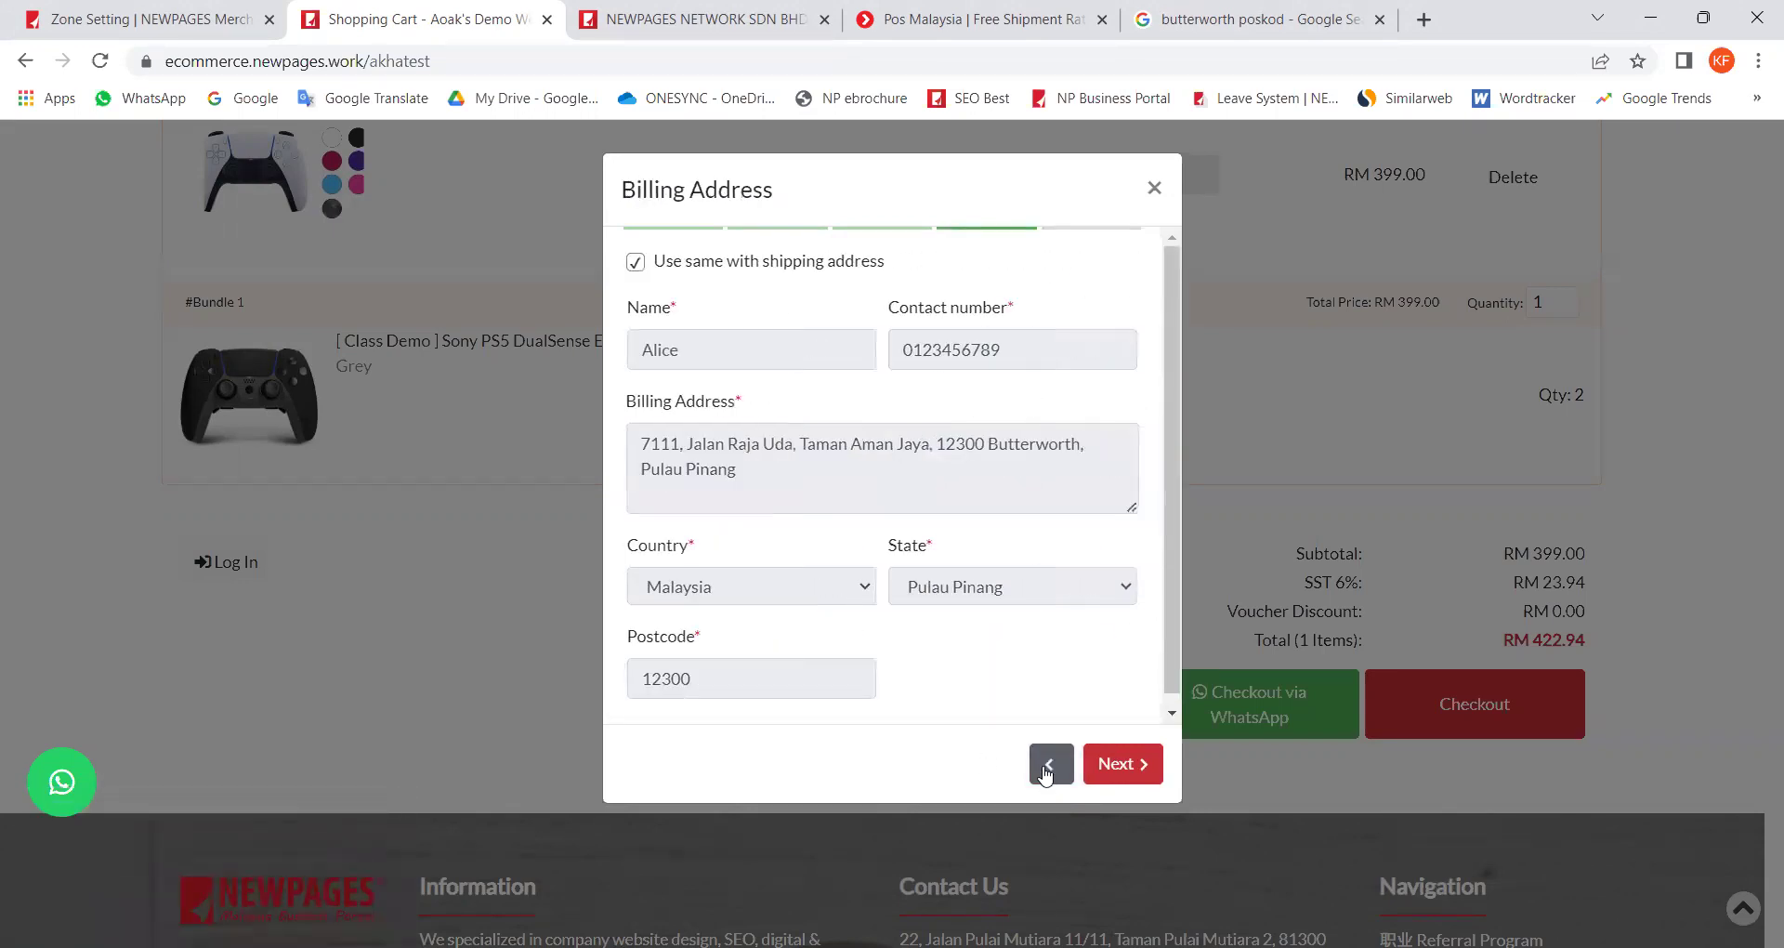
click(1048, 764)
click(1048, 764)
click(1048, 764)
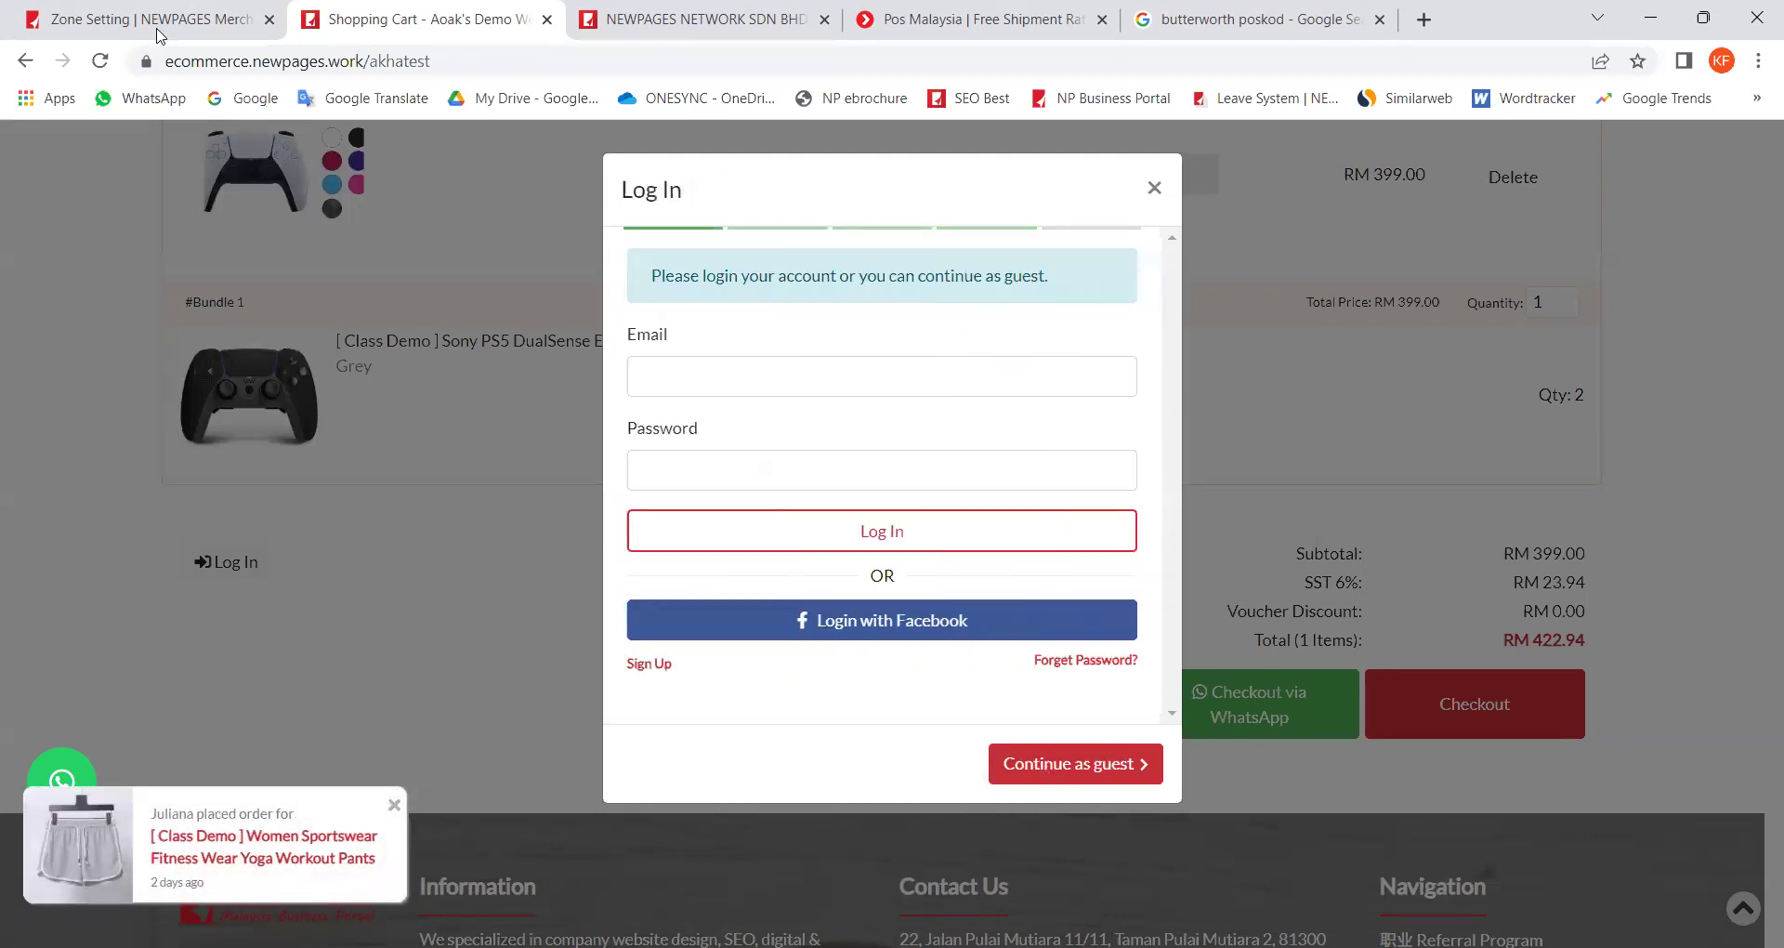
key(ctrl+shift+Tab)
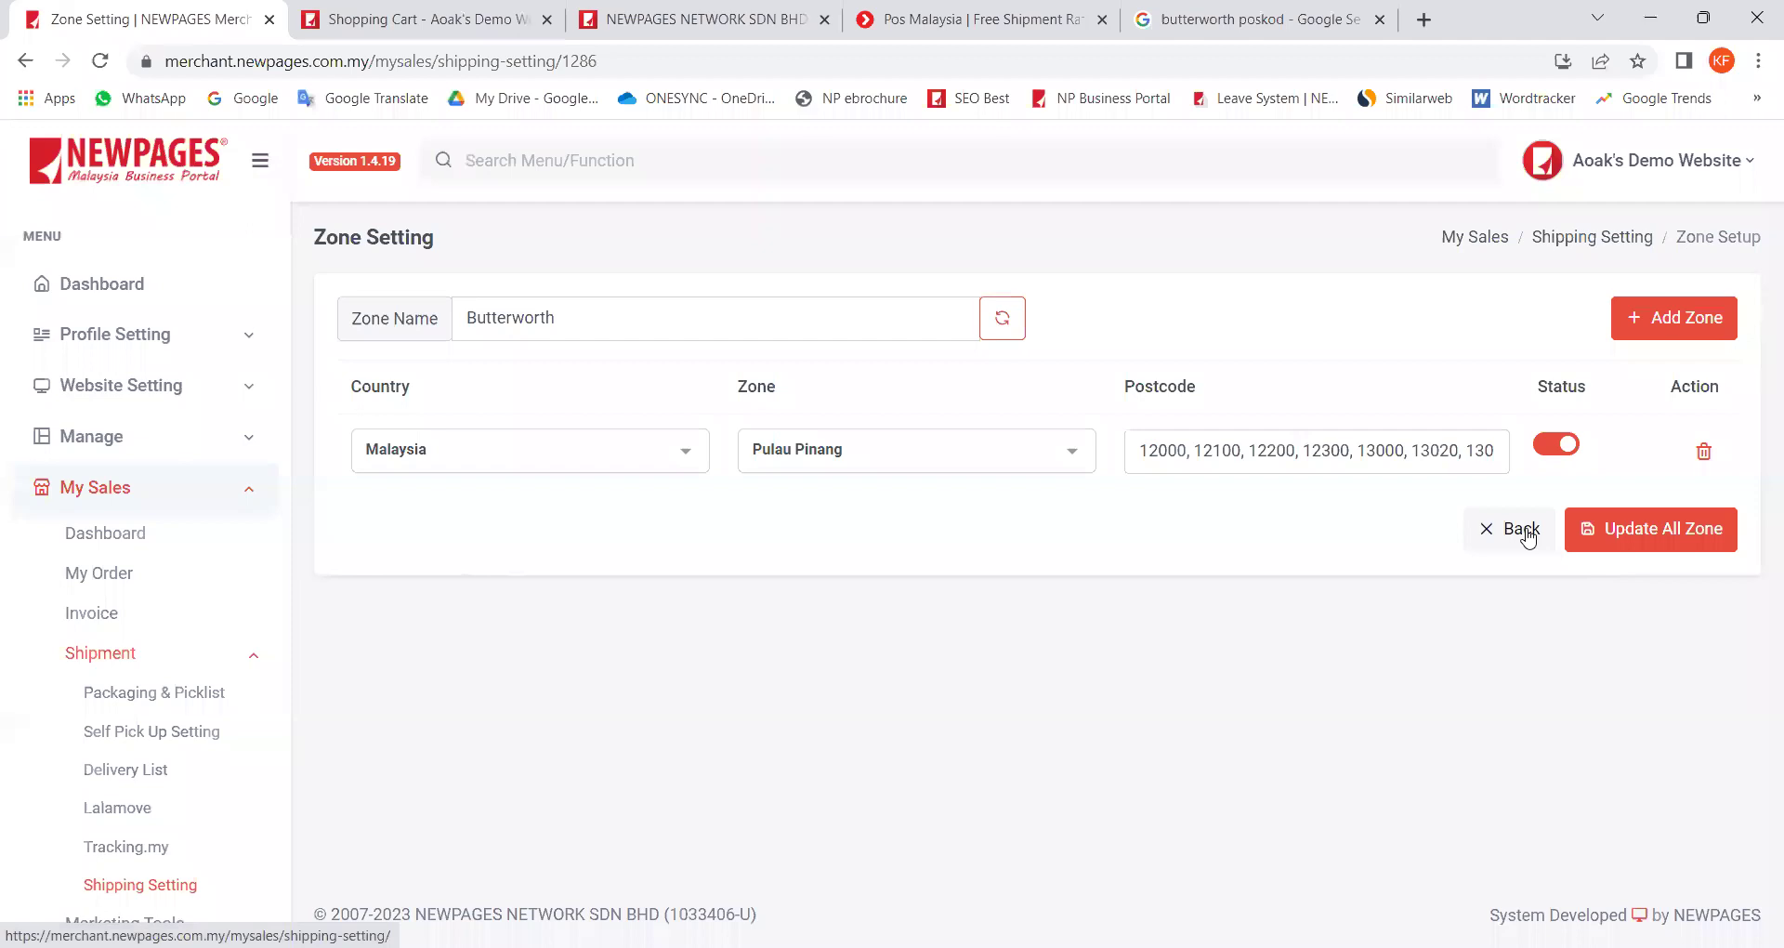
Step: Back in Shipping Setting, go to page 2 and highlight Pos Laju's weight-based type
click(1522, 528)
scroll(939, 685, down, 1)
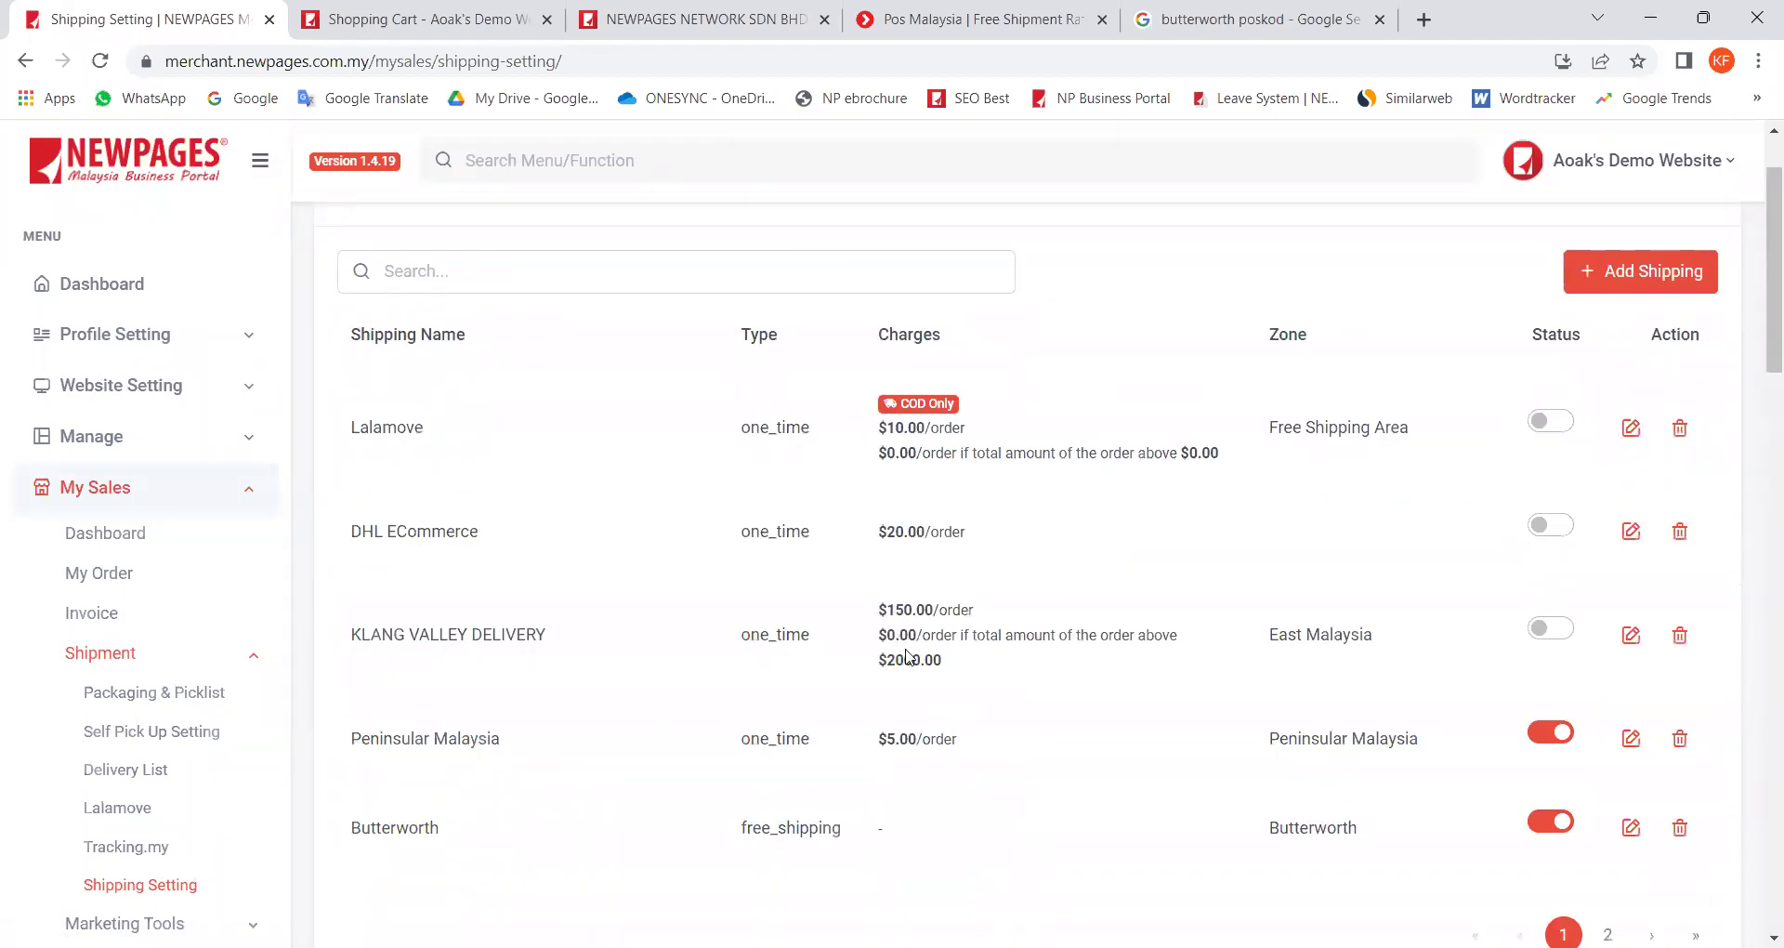
scroll(677, 570, down, 3)
scroll(1442, 781, up, 2)
click(1608, 934)
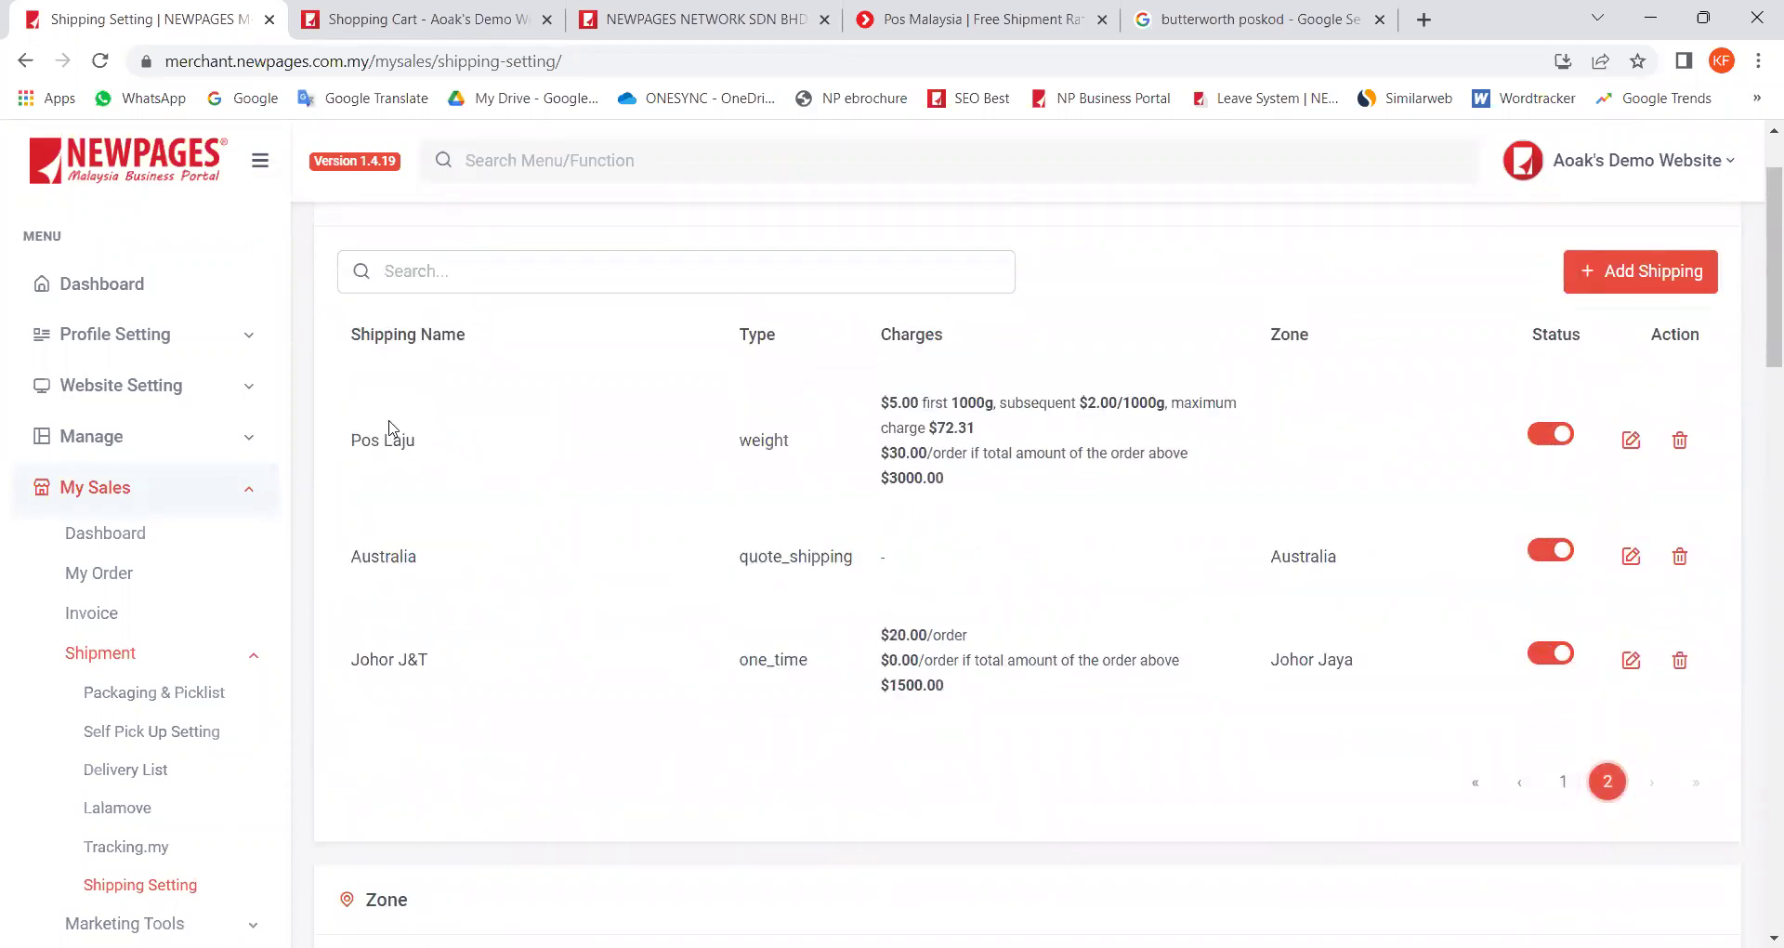
drag(370, 441, 785, 445)
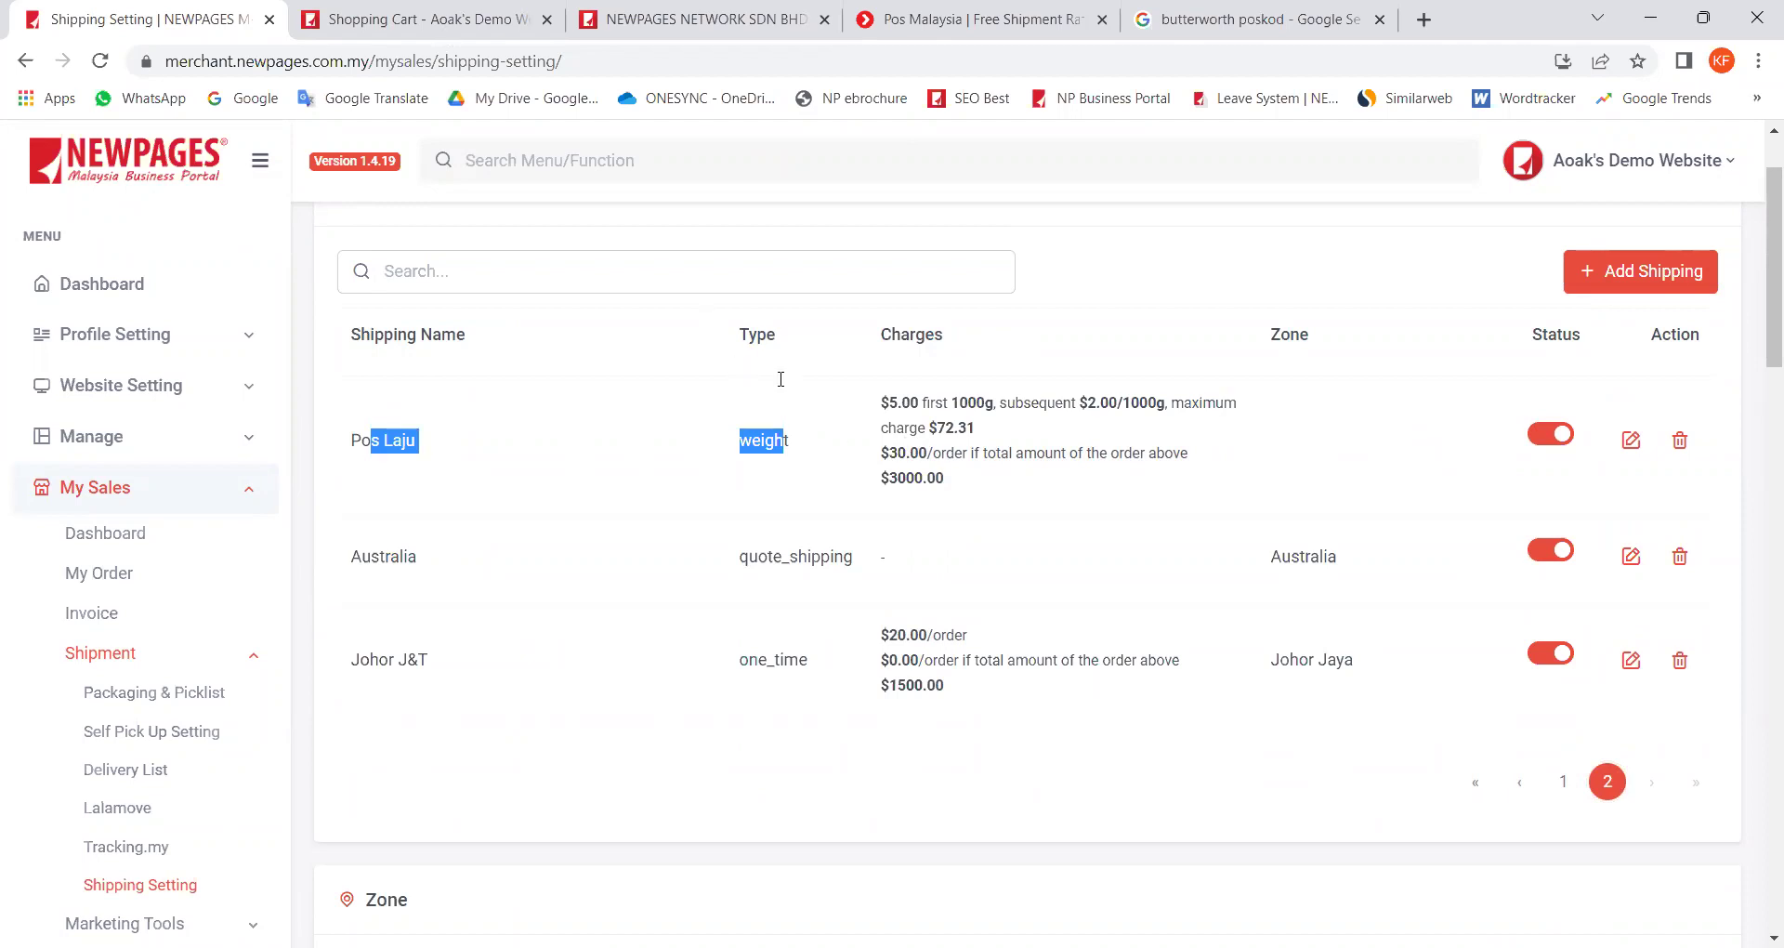
key(ctrl+Tab)
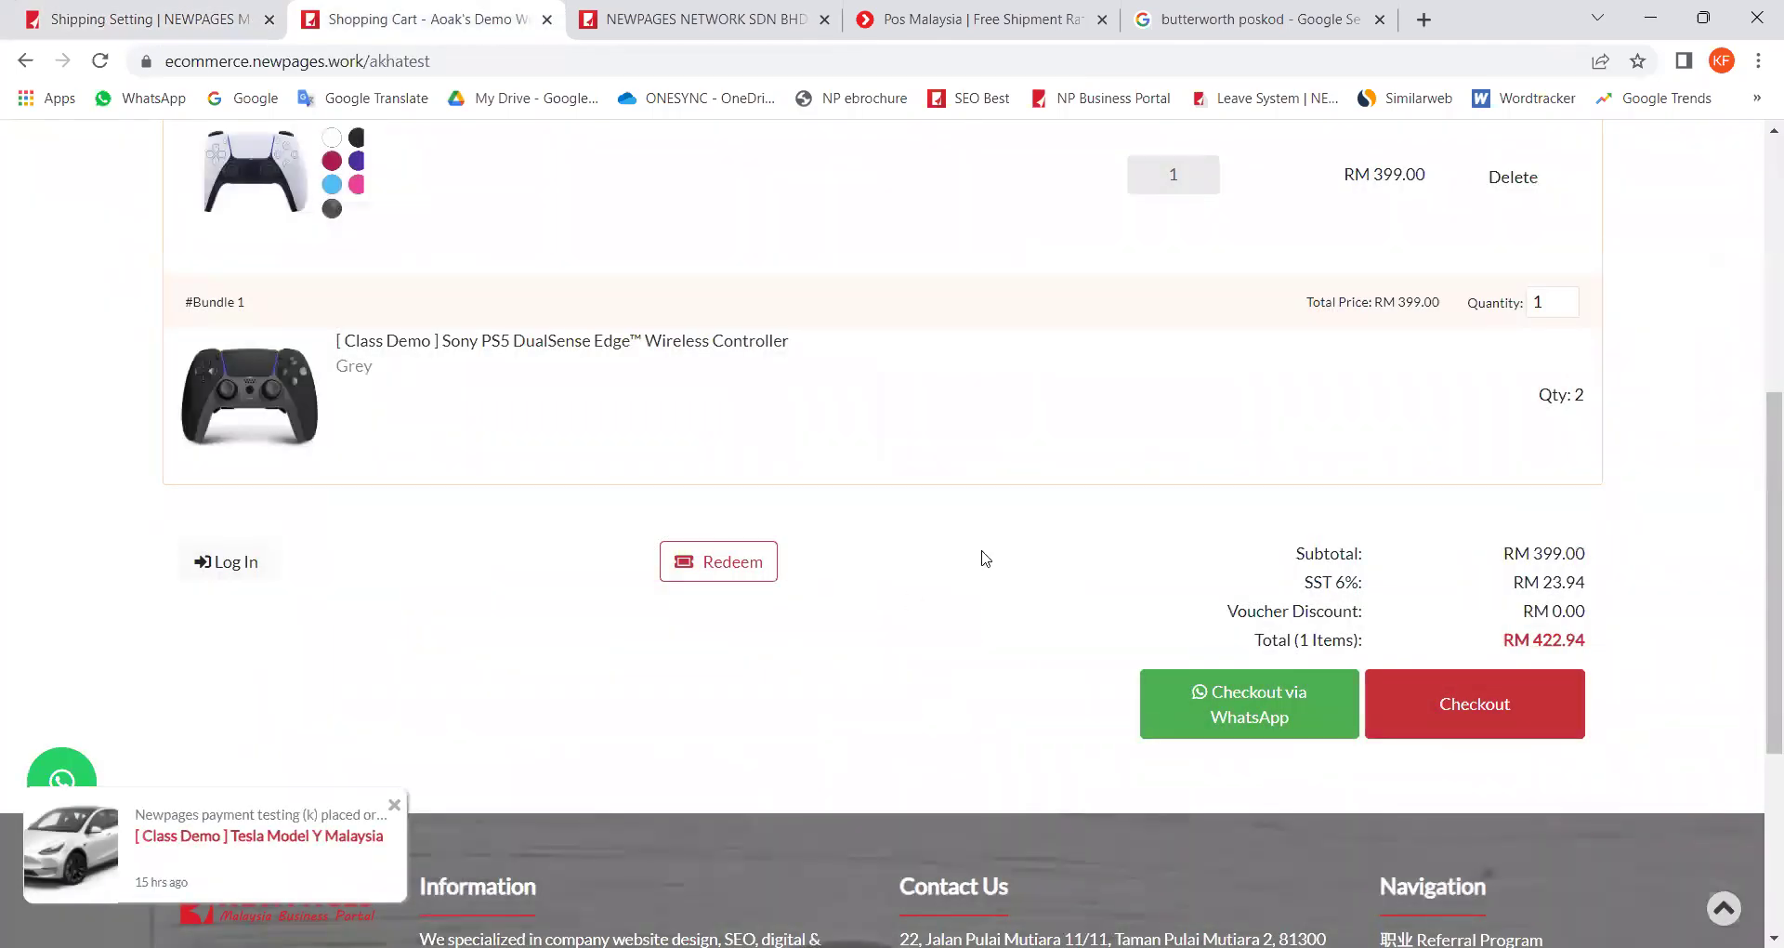
Step: Delete the PS5 controller bundle from the cart and browse the Our Products catalogue
scroll(1123, 554, up, 5)
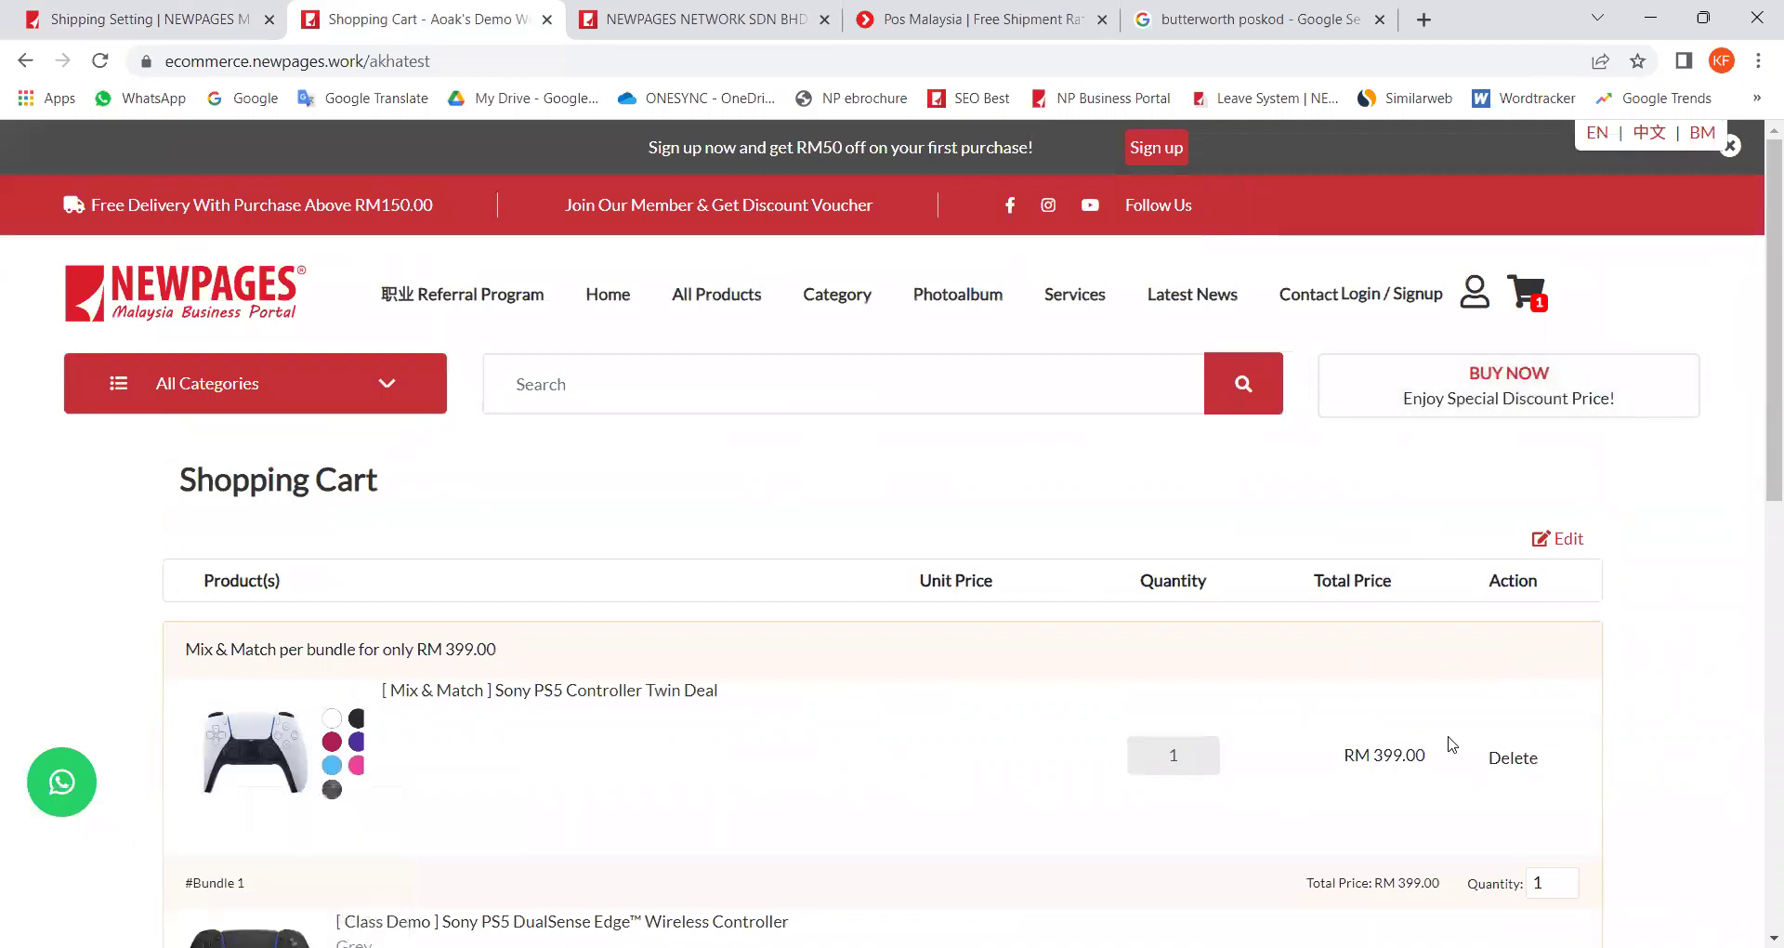
click(1512, 759)
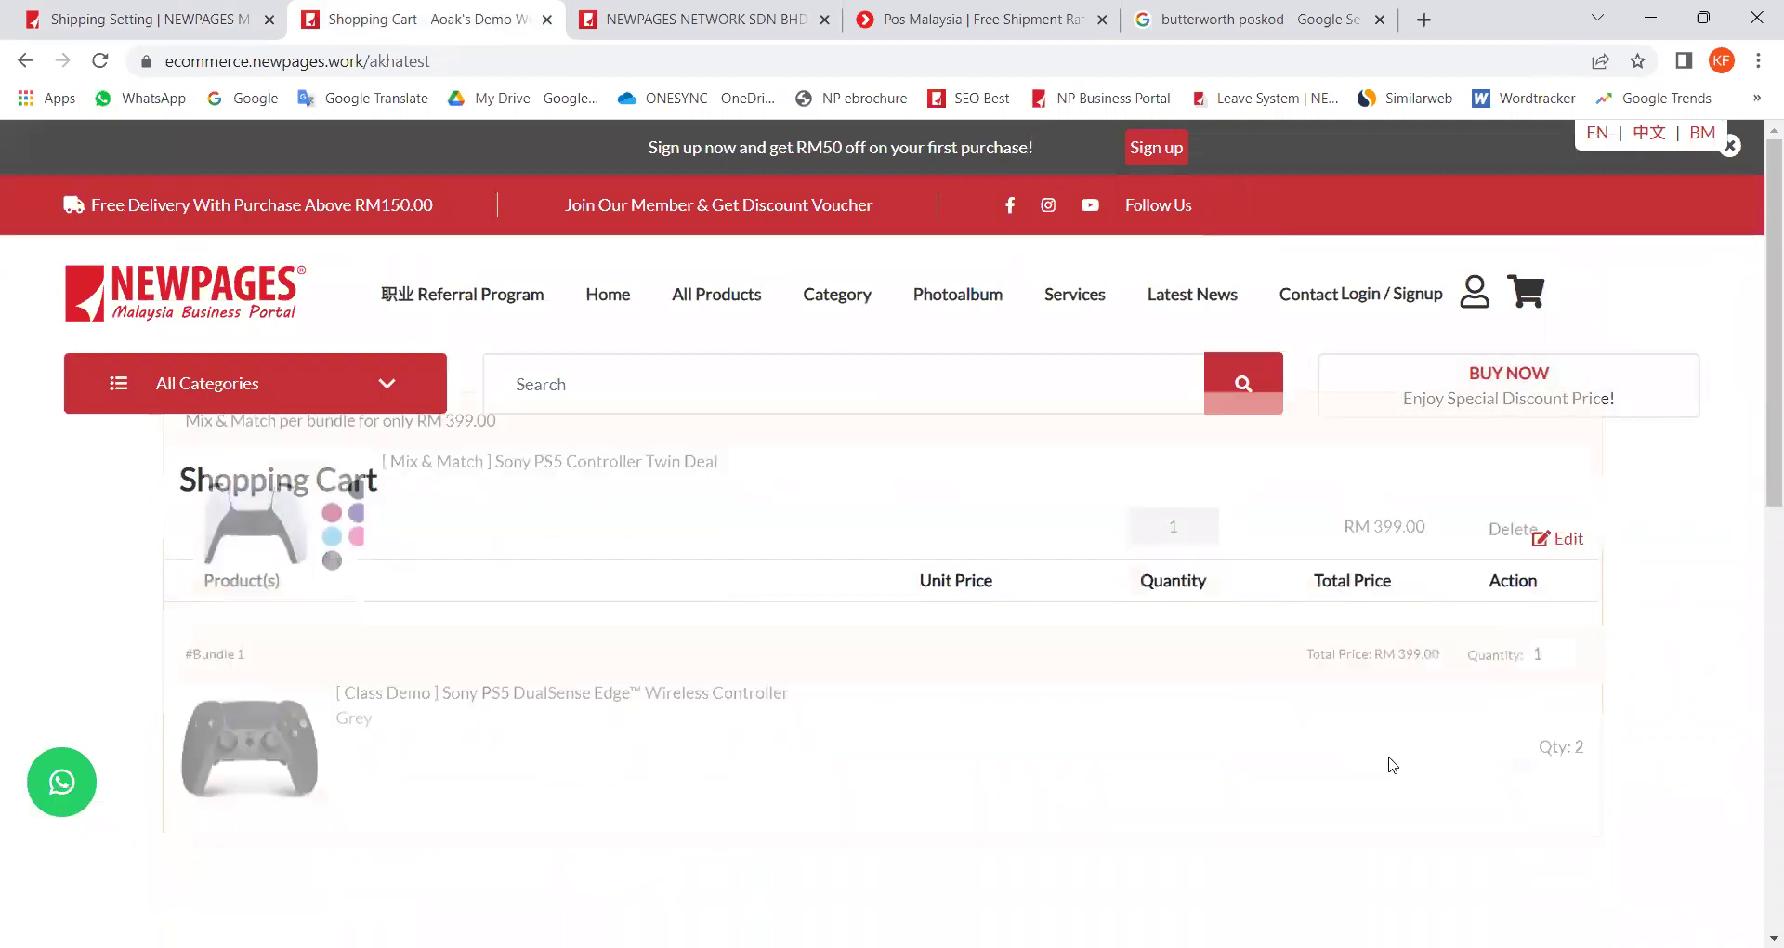
click(1500, 401)
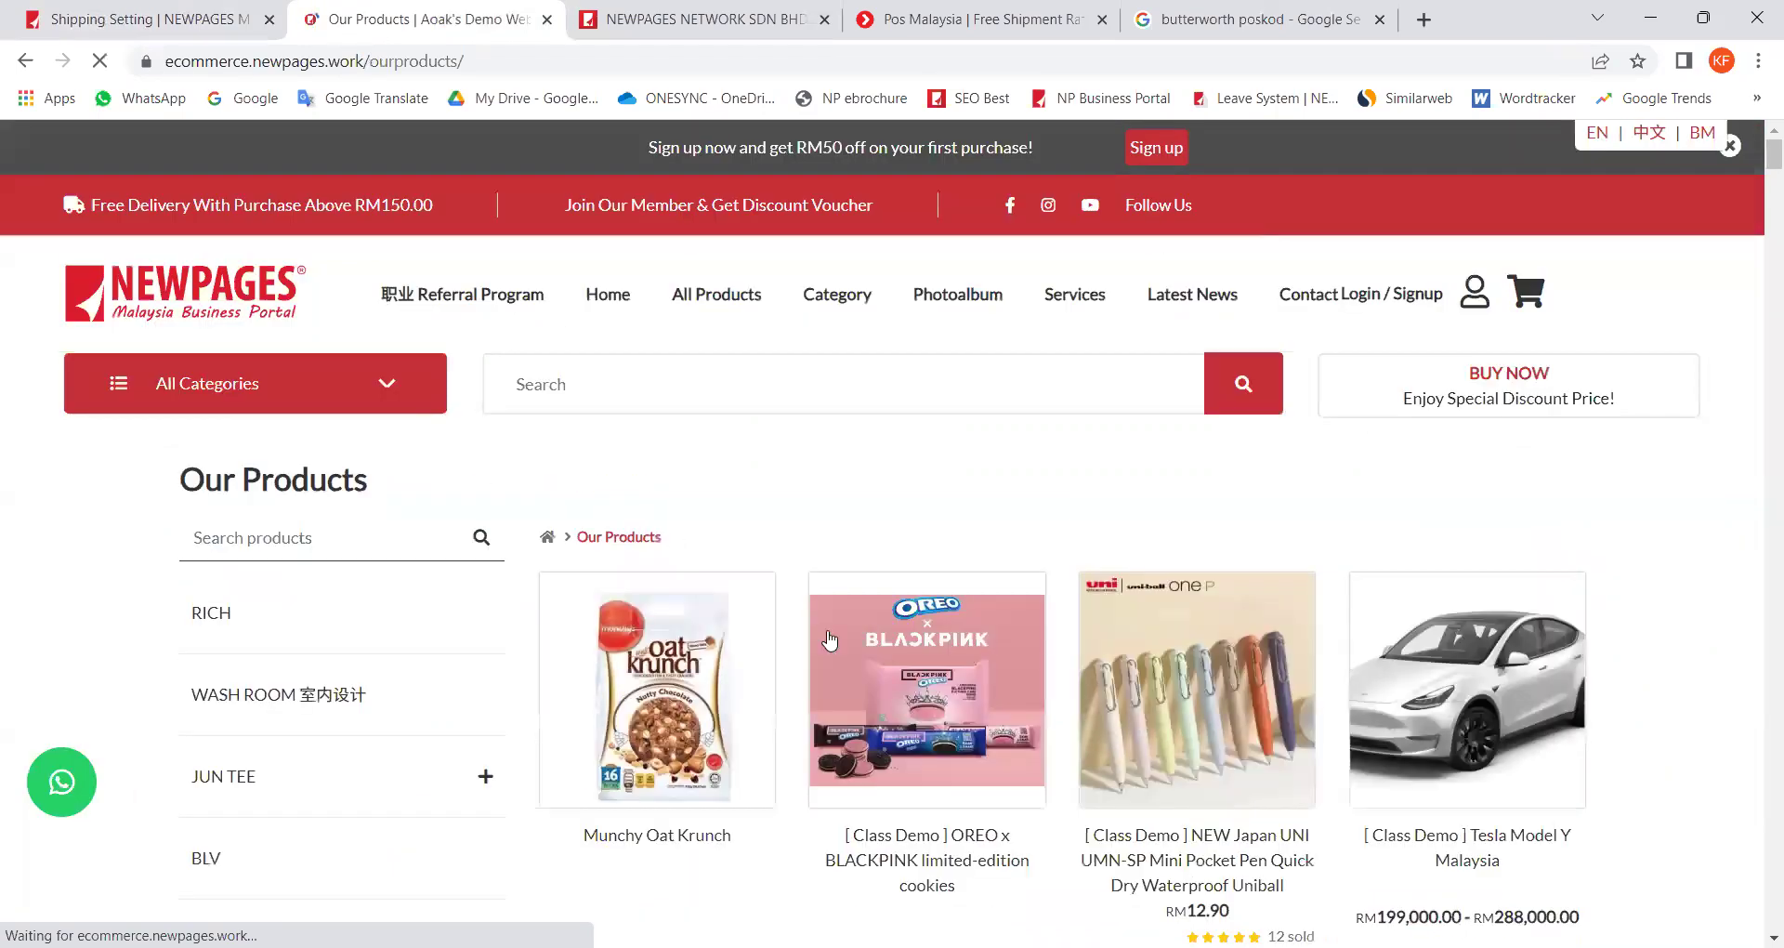
scroll(837, 637, down, 6)
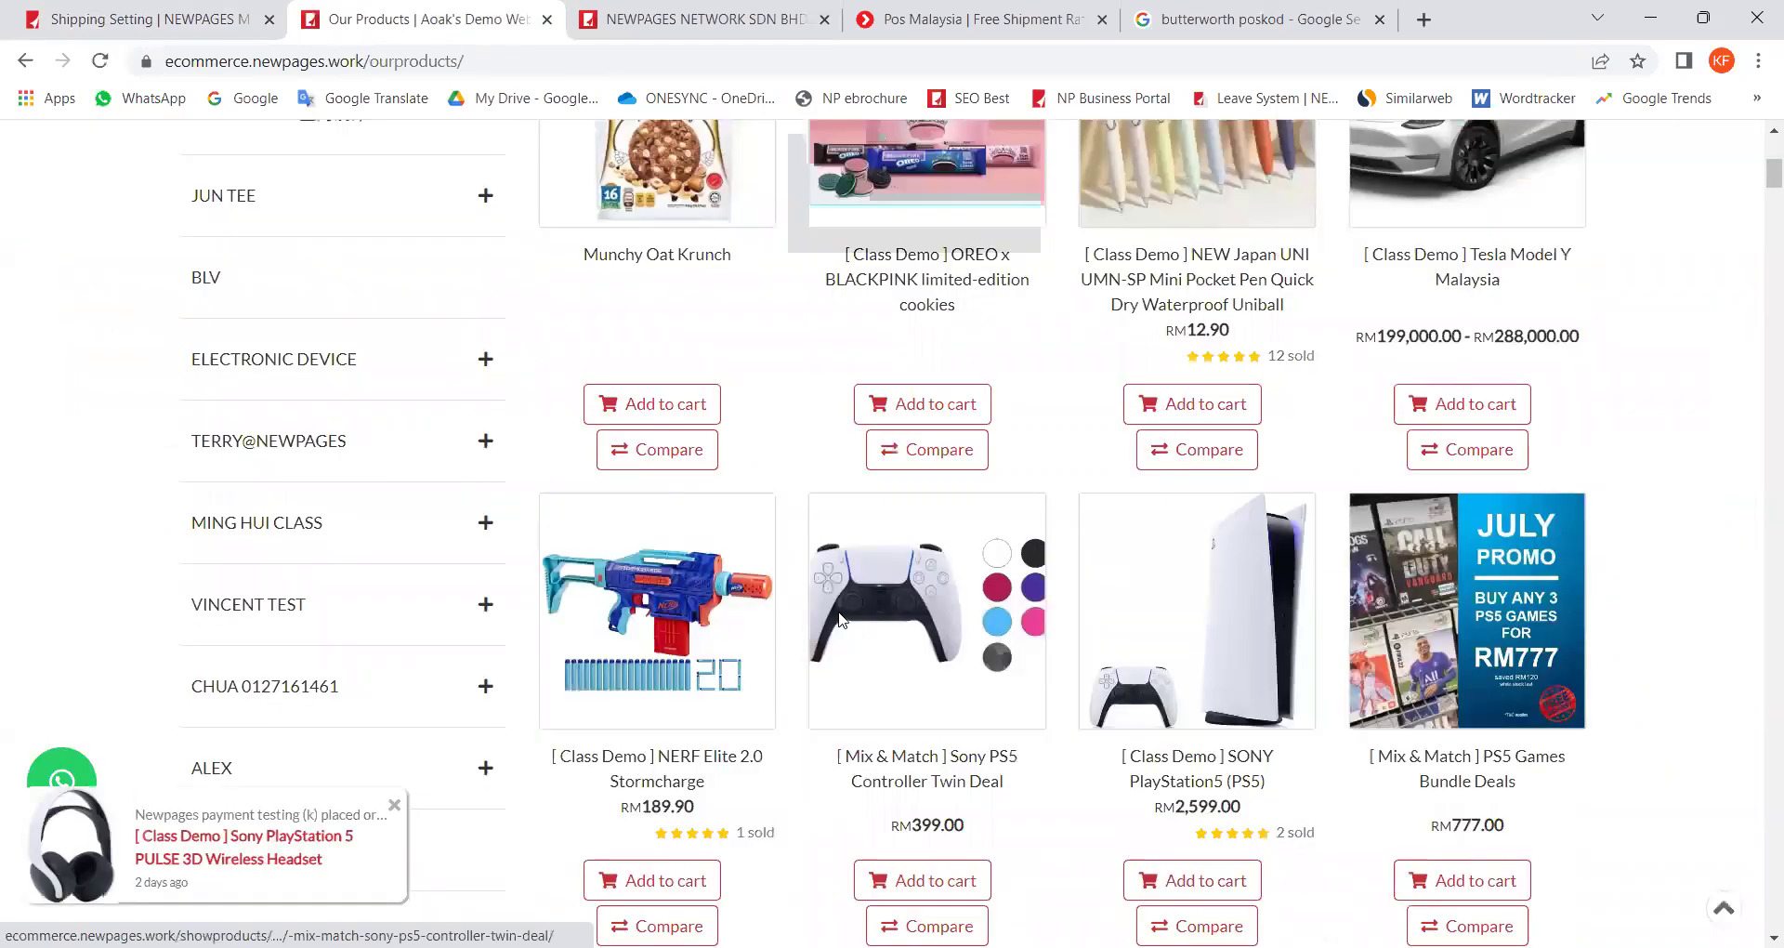
scroll(840, 618, down, 10)
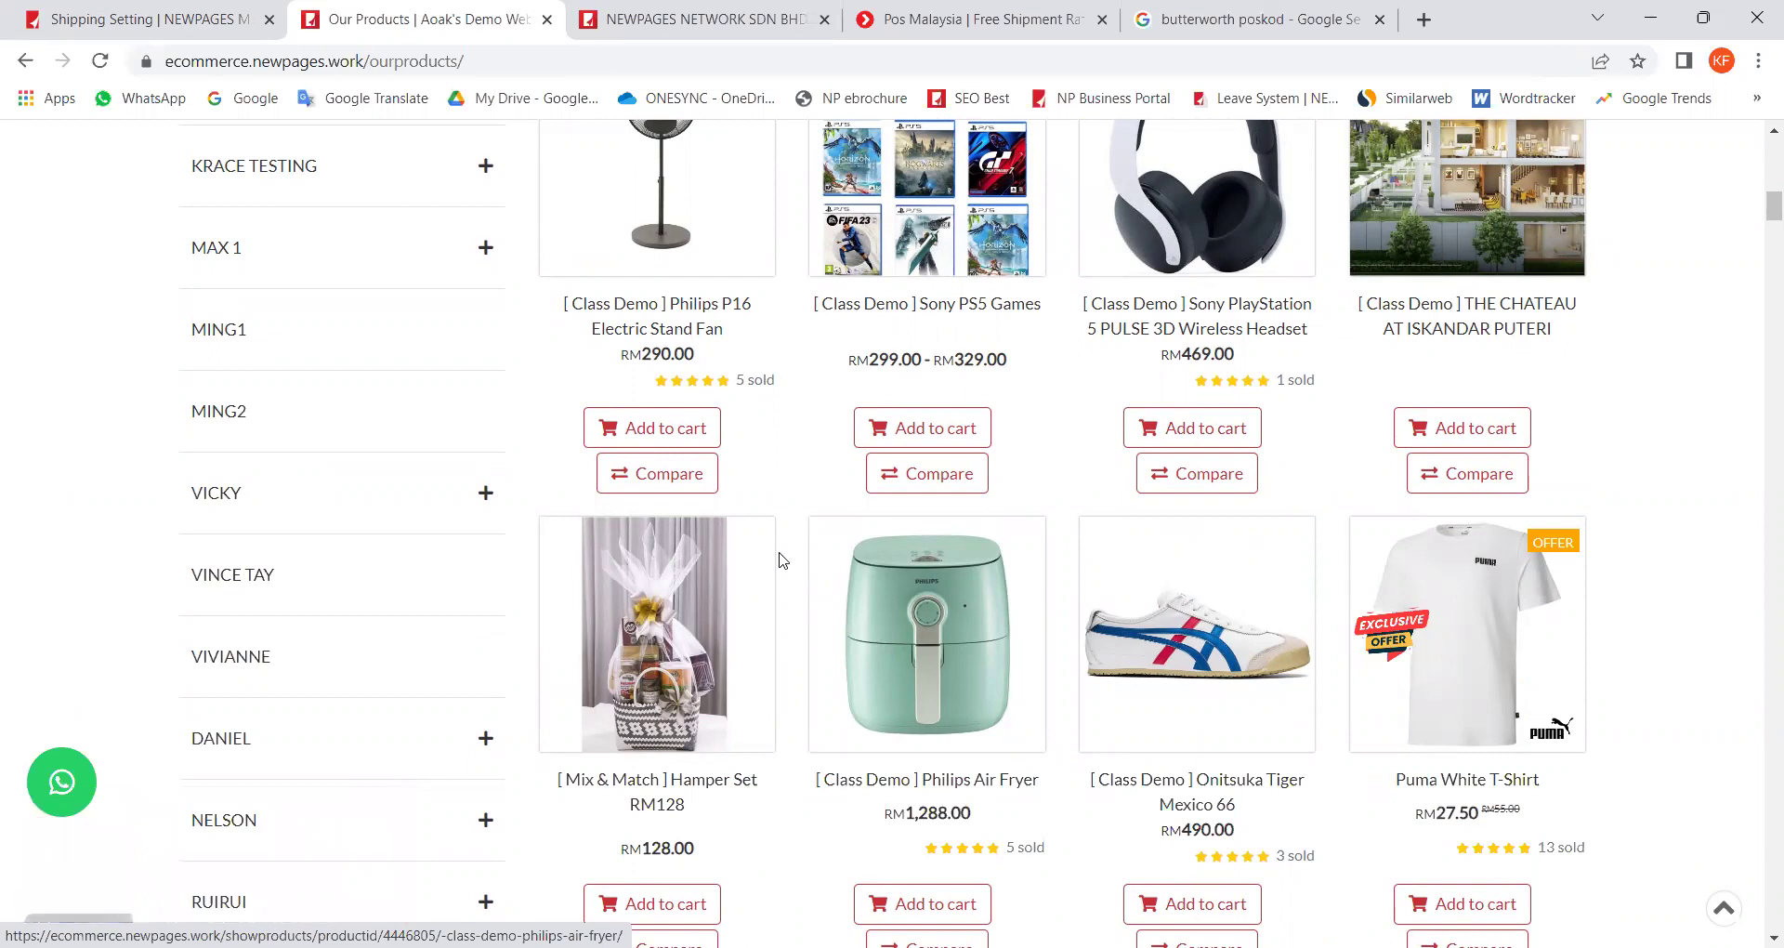
click(132, 26)
Step: Navigate Manage > Products in the sidebar, via Manage Category, to All Products
click(119, 439)
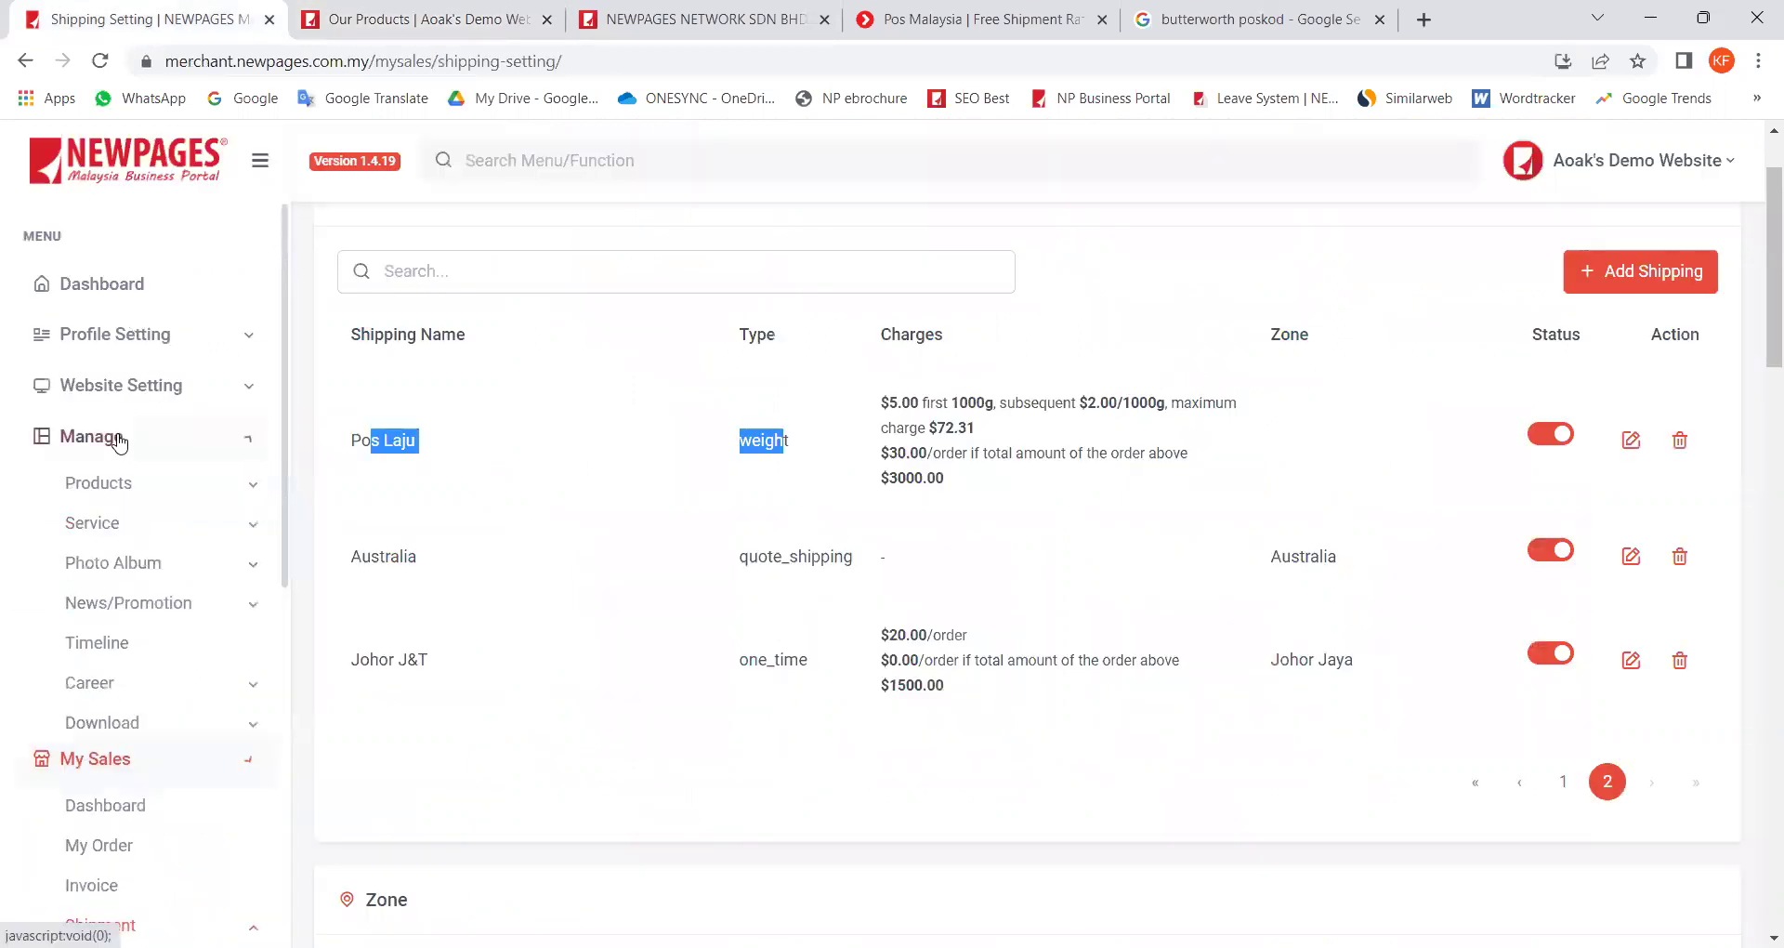
click(116, 490)
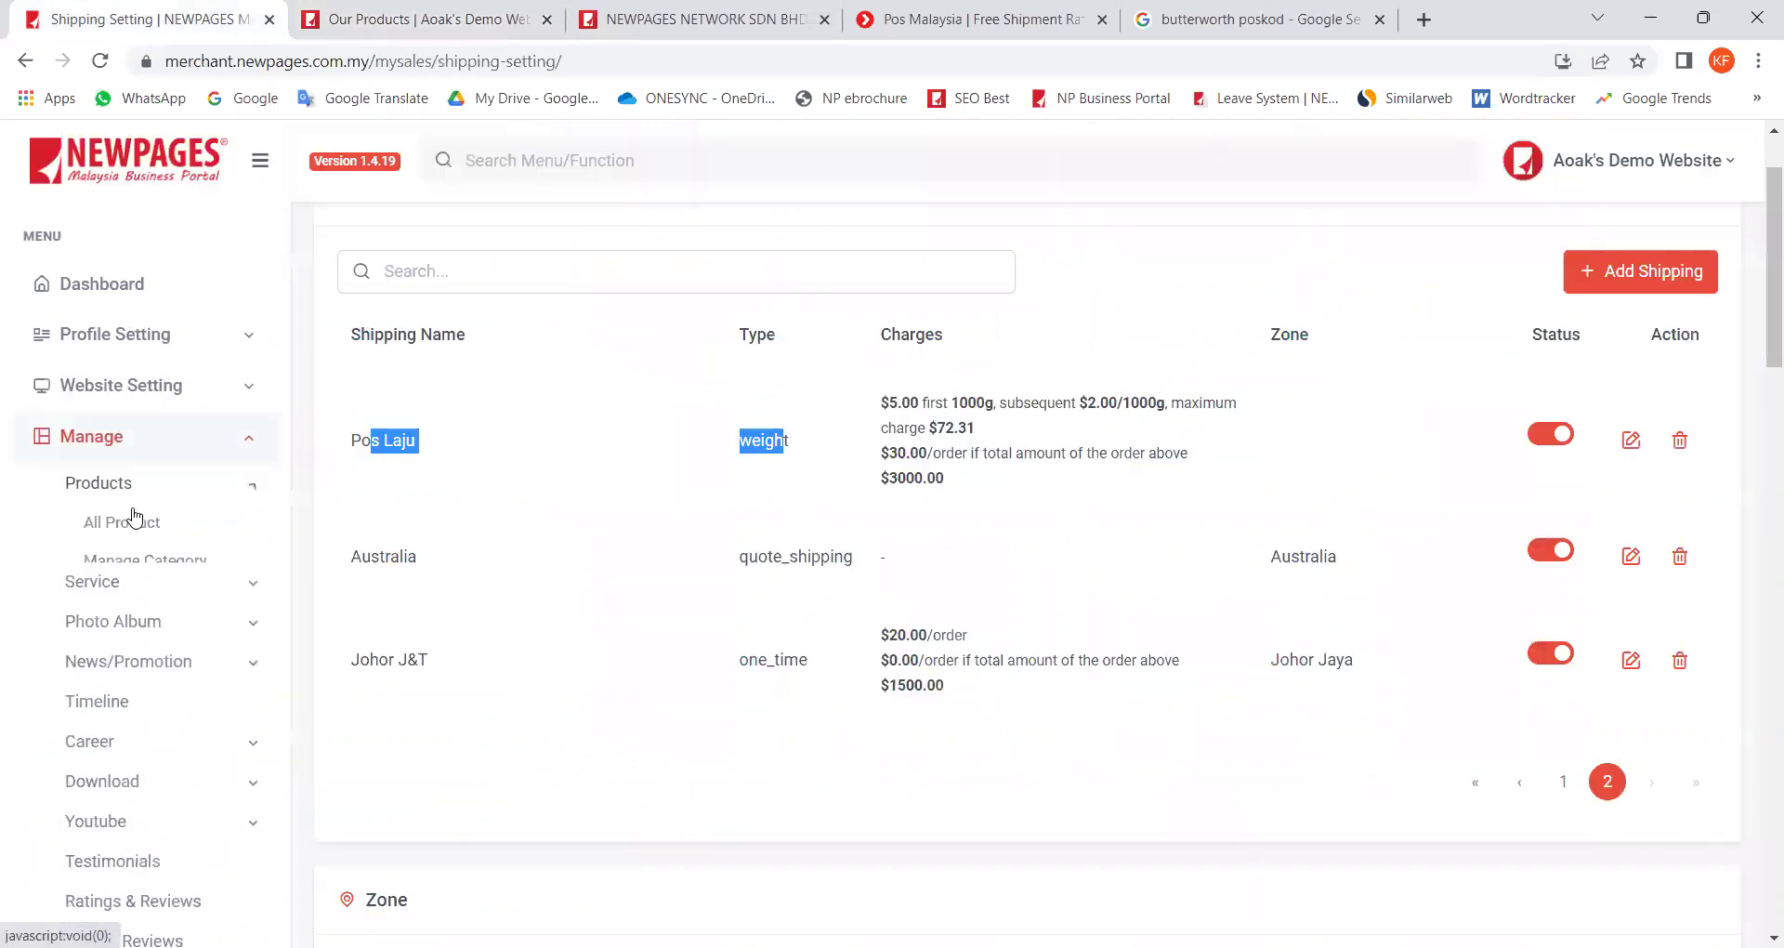
click(113, 565)
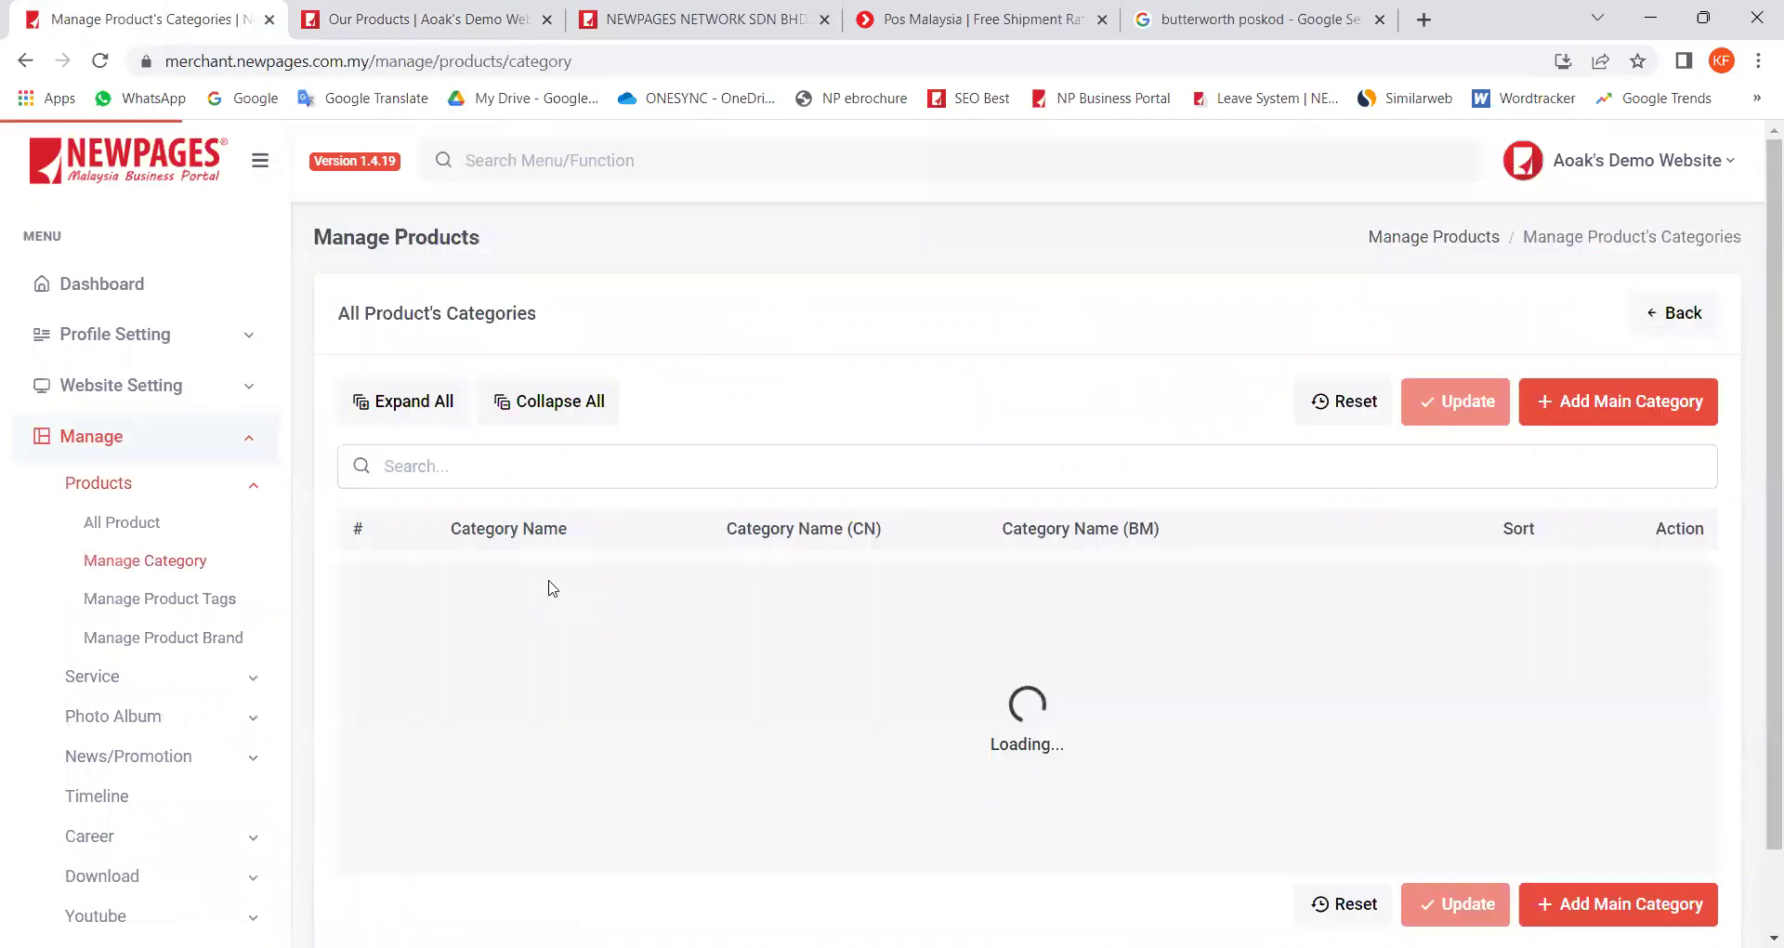
click(177, 532)
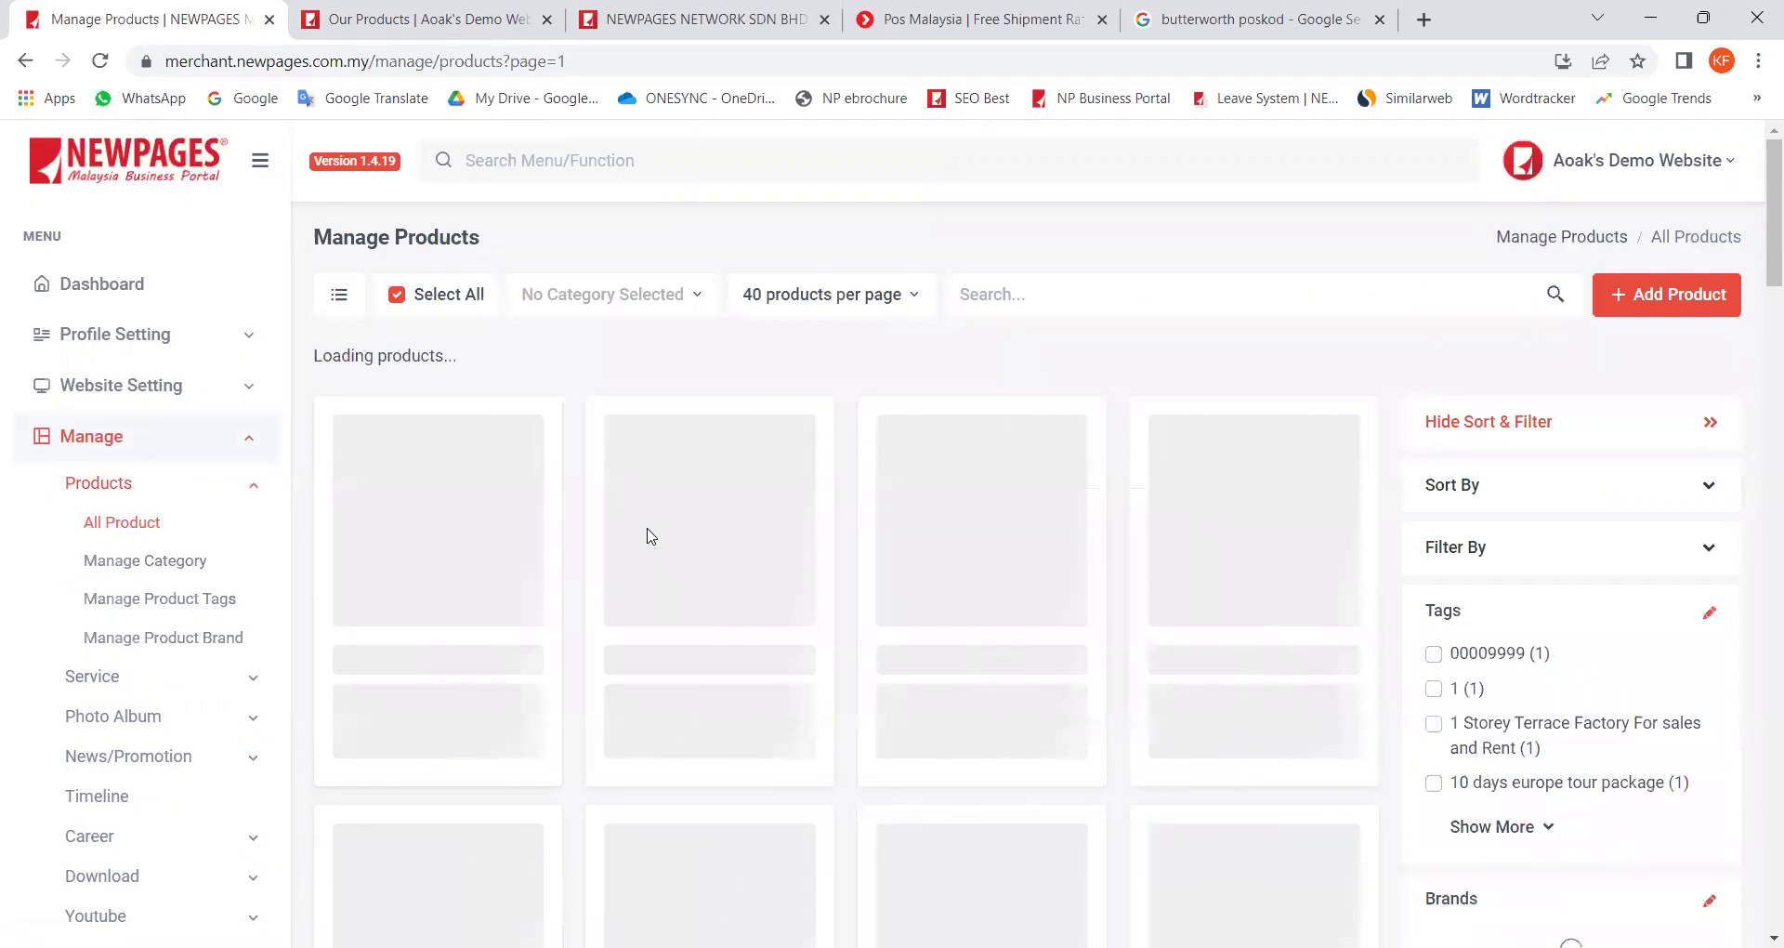
Step: Scroll to the Philips Air Fryer card (1288.00, stock 55) and open its edit page
scroll(648, 536, down, 5)
scroll(647, 537, down, 8)
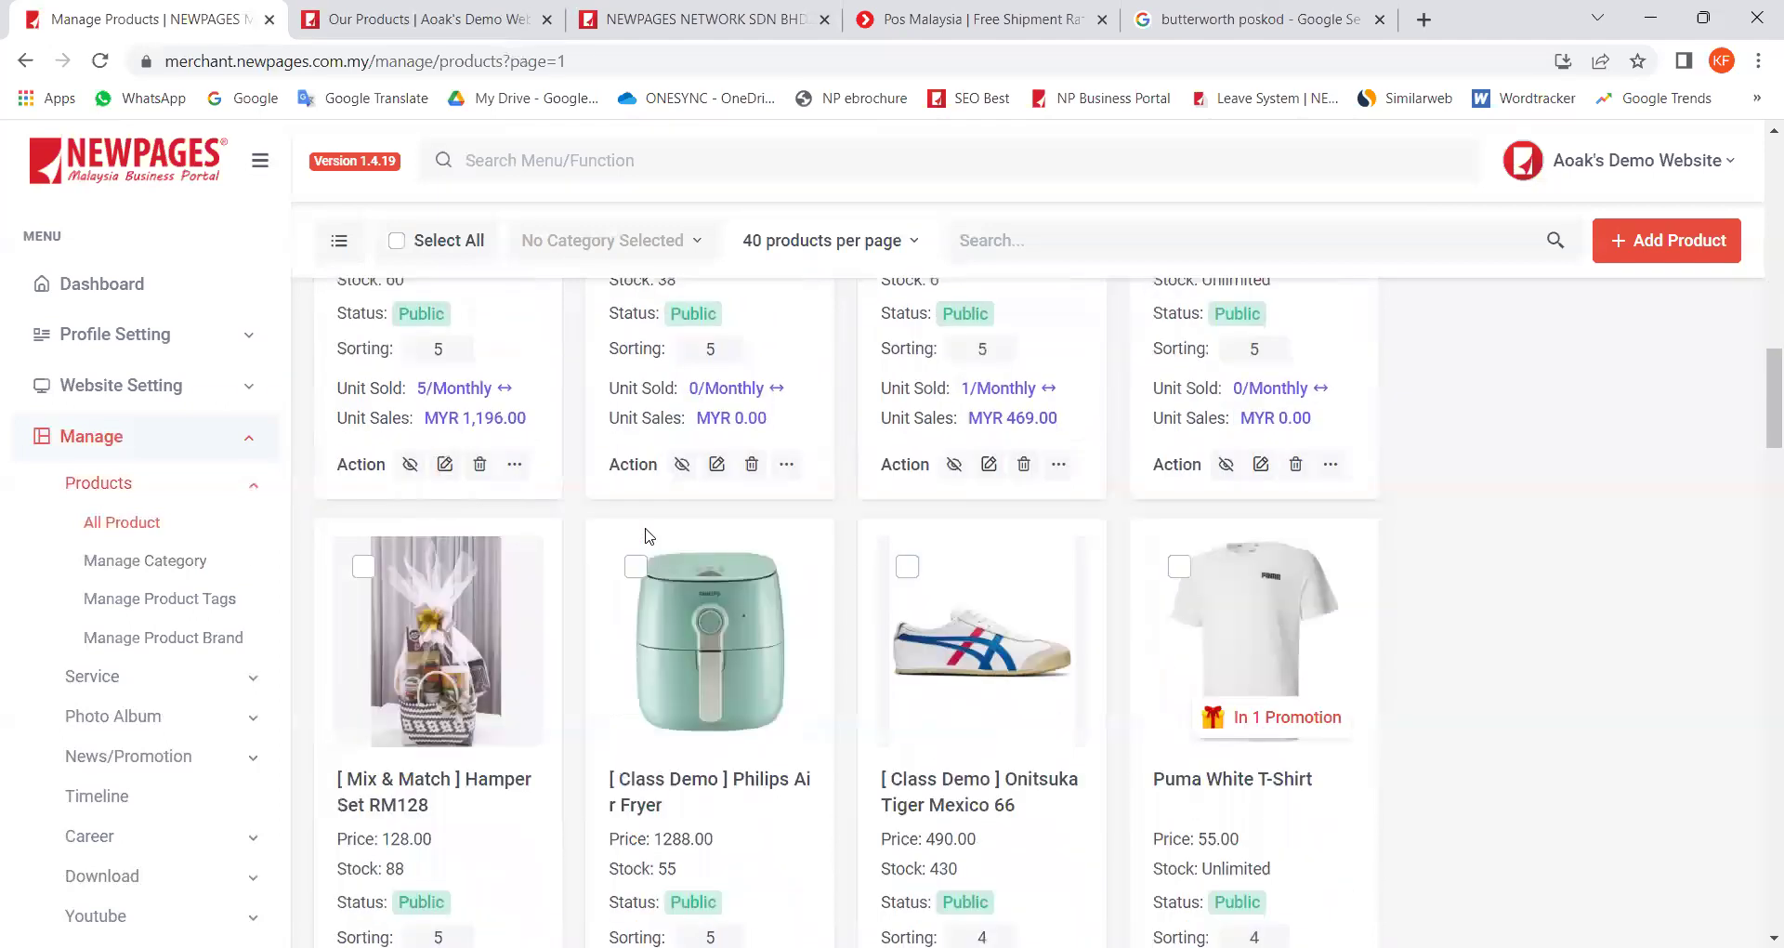
scroll(647, 536, down, 3)
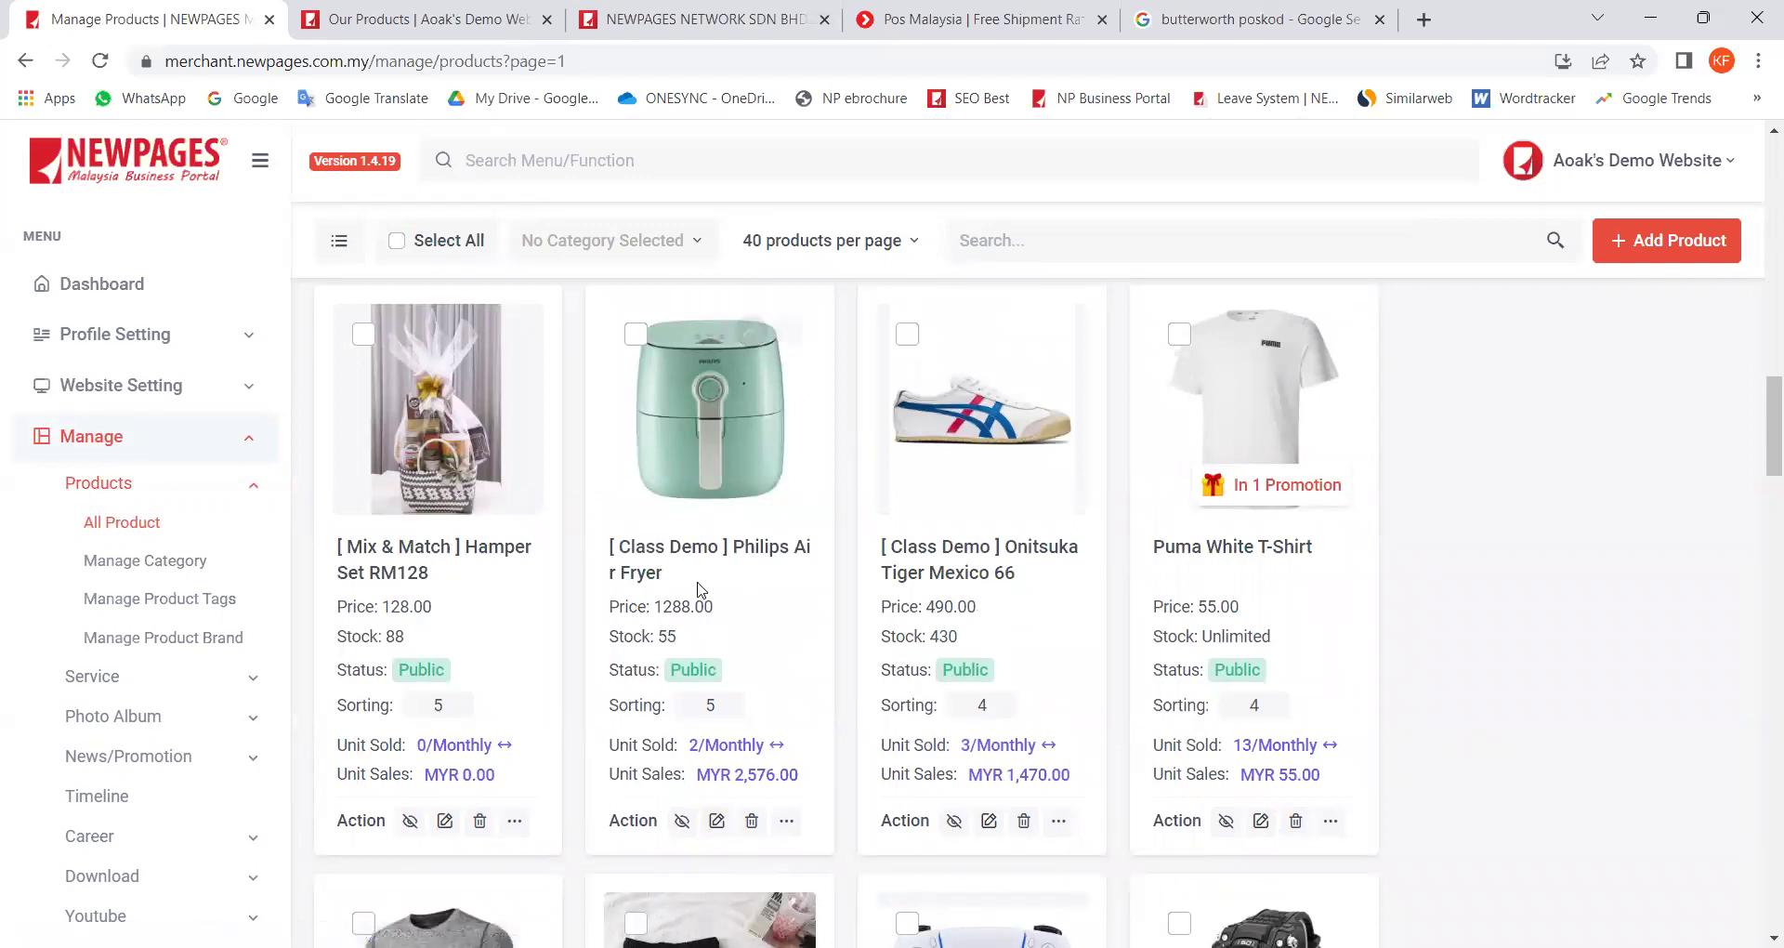
drag(705, 572, 676, 465)
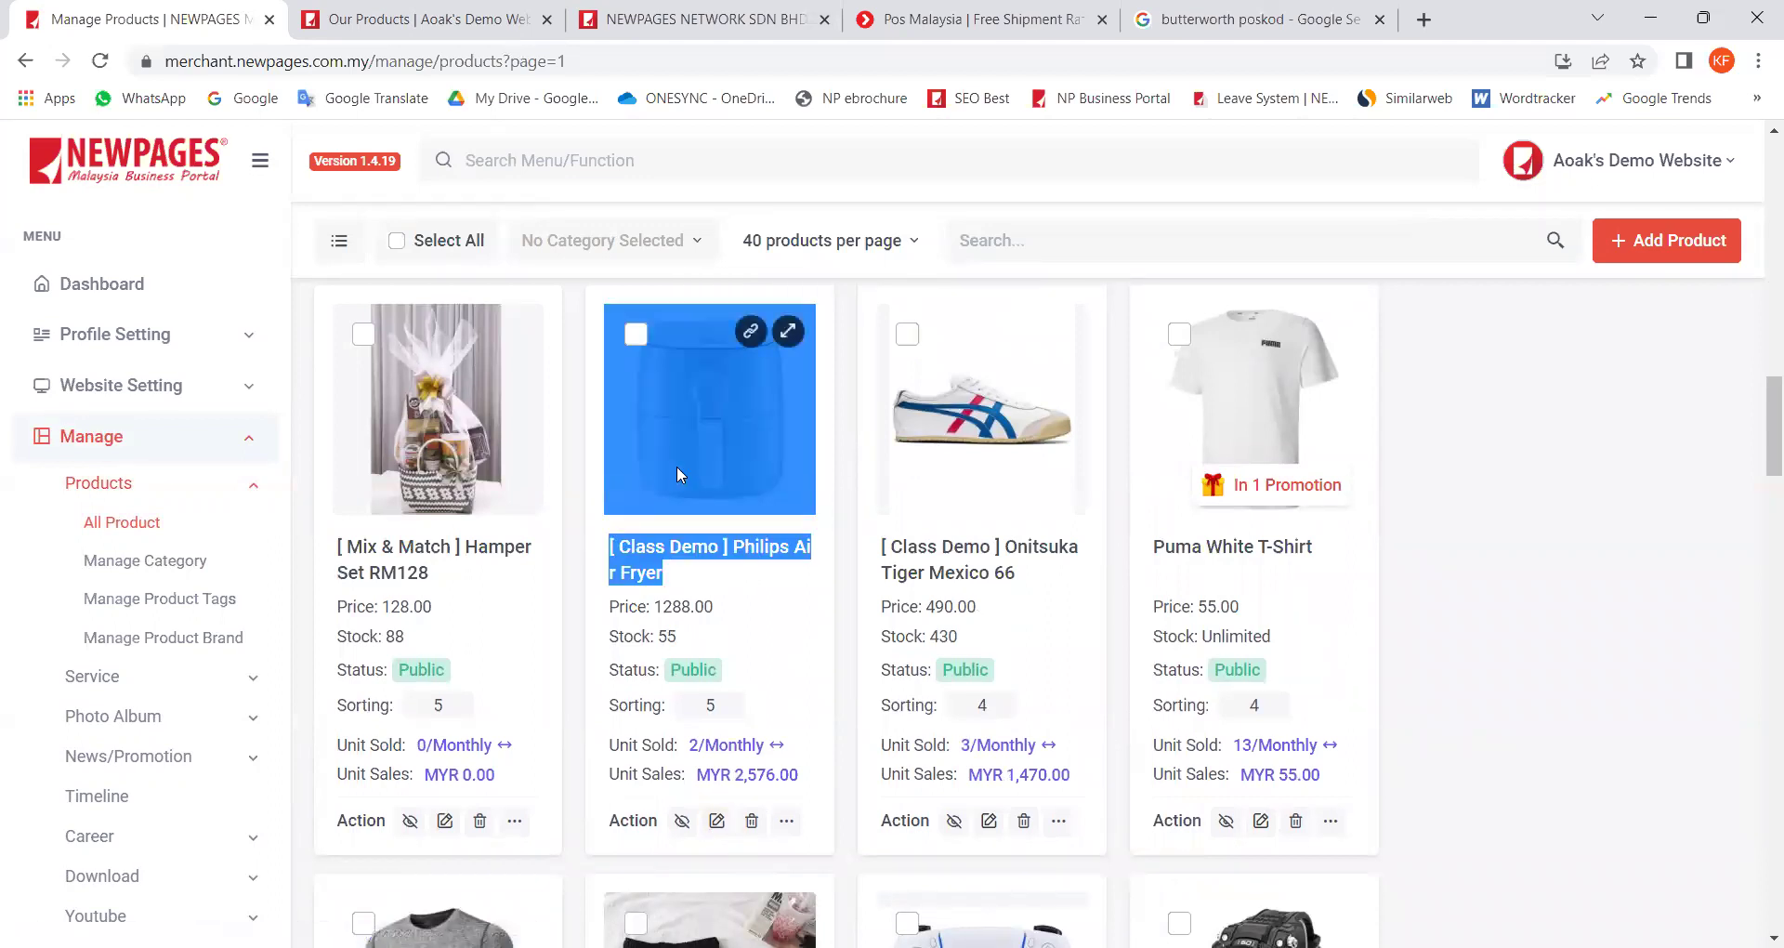
click(717, 821)
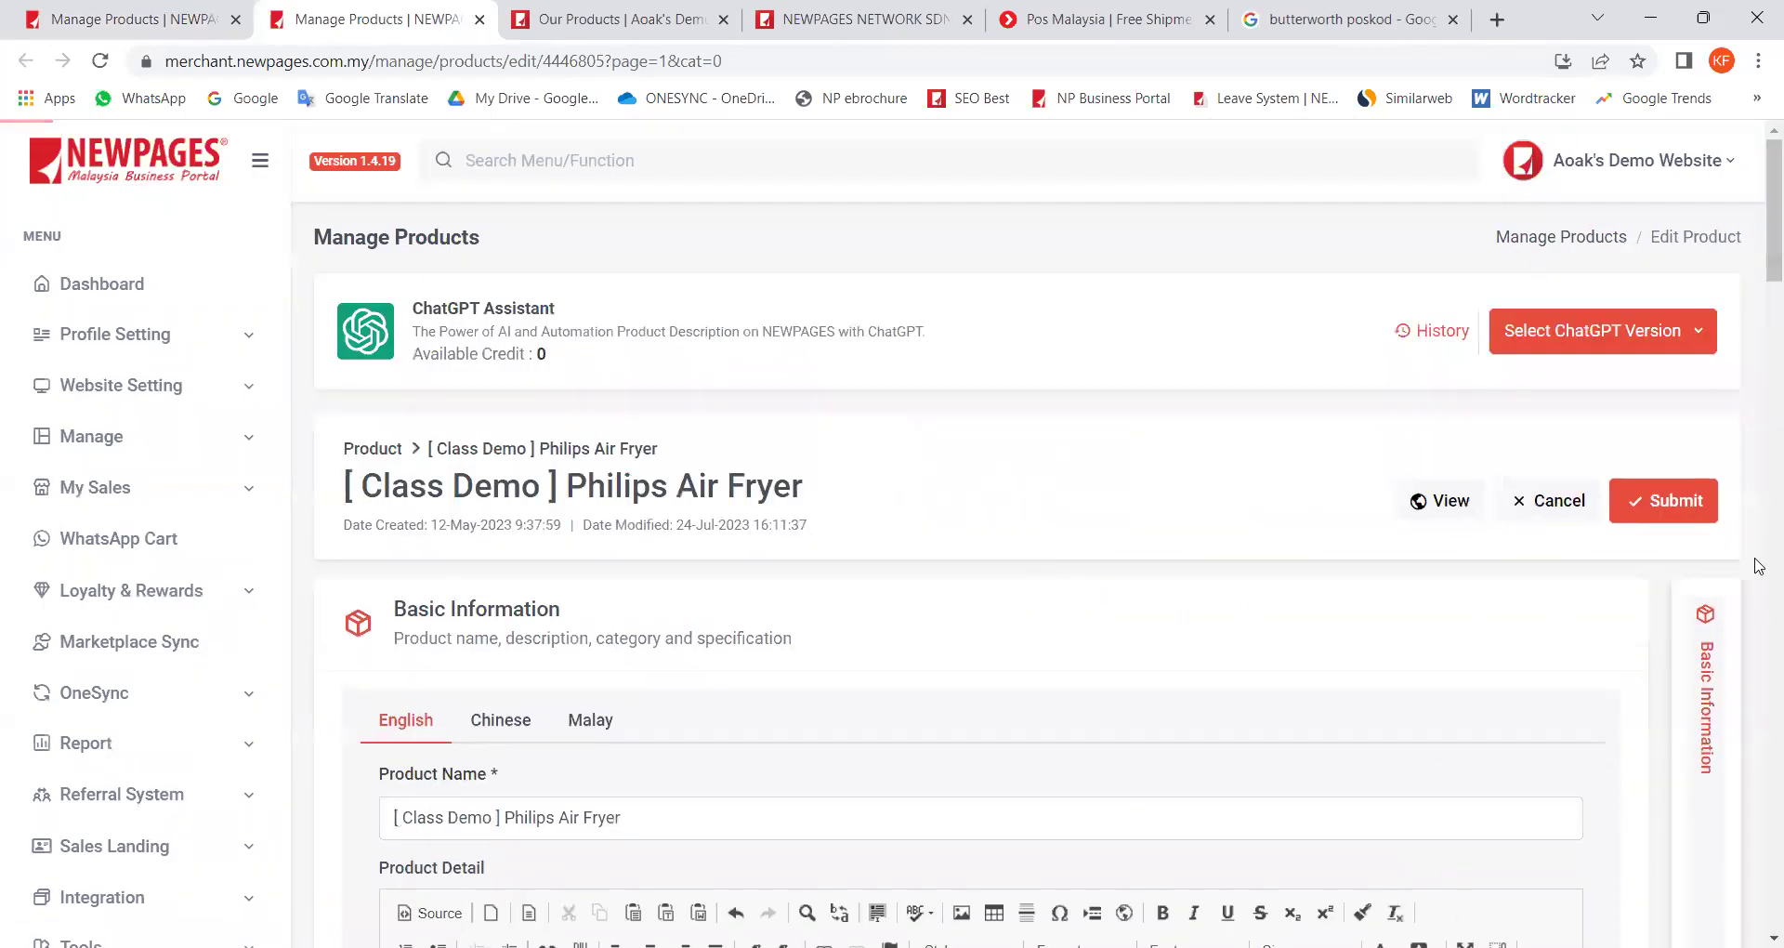
Step: Check the air fryer's 2500 g weight without saving, then return to the product list
drag(1771, 270, 1759, 848)
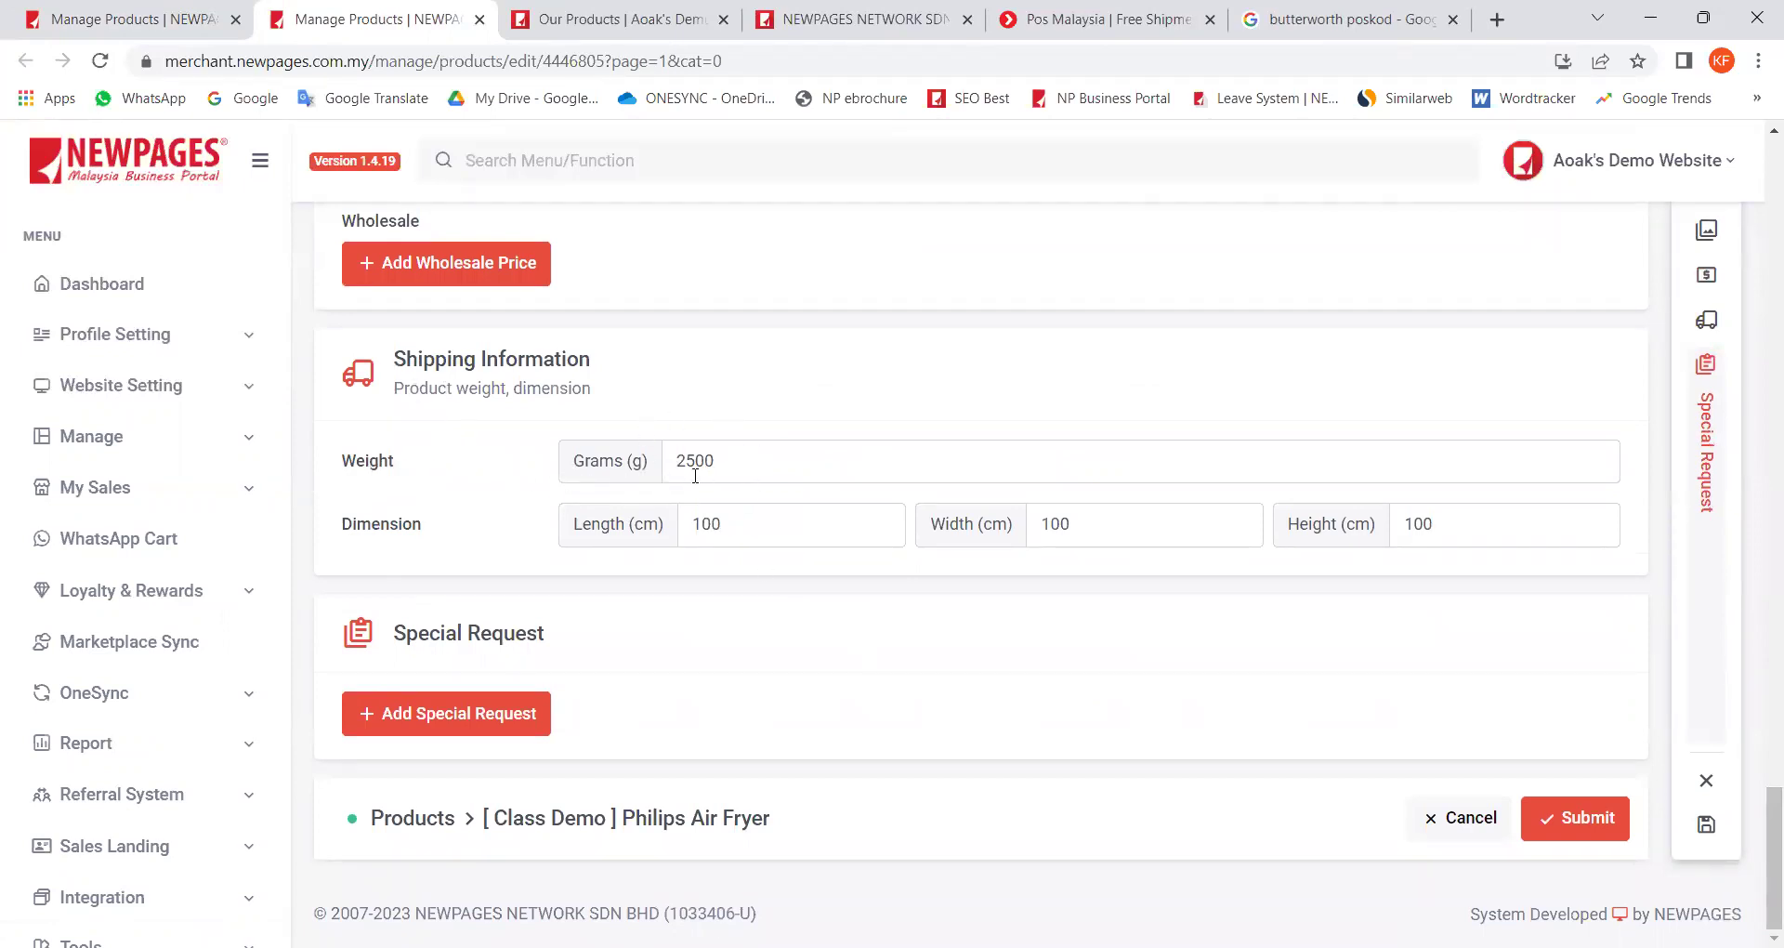
drag(738, 471, 614, 484)
click(1469, 826)
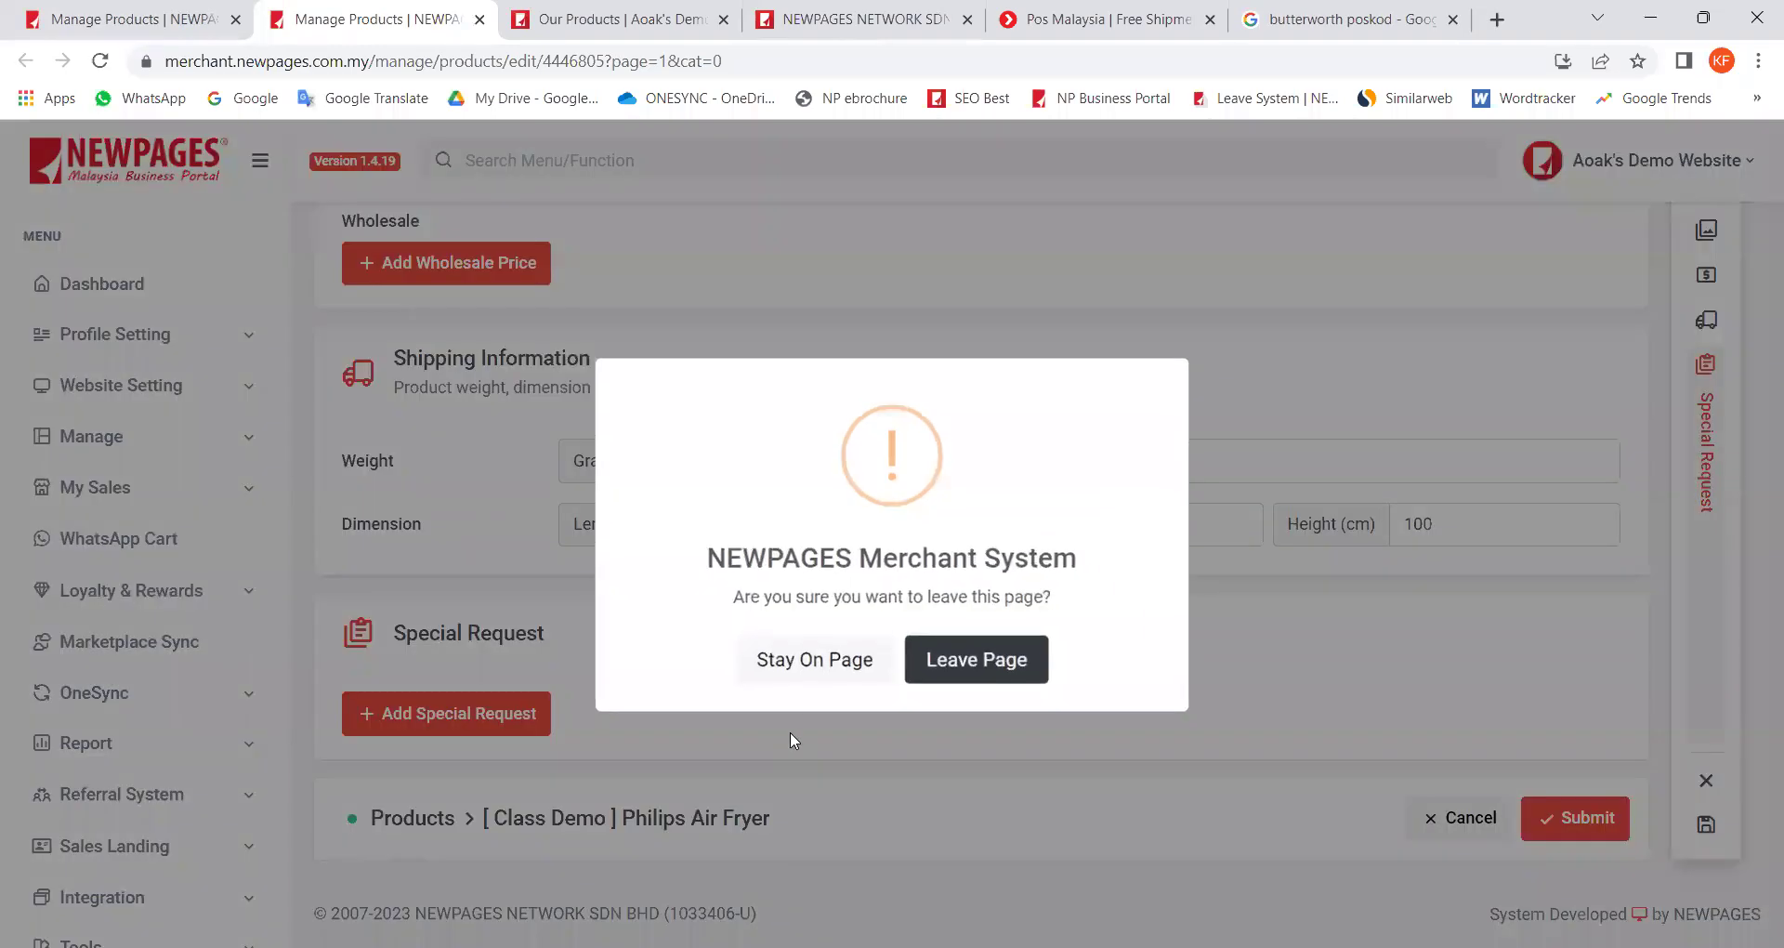
click(862, 664)
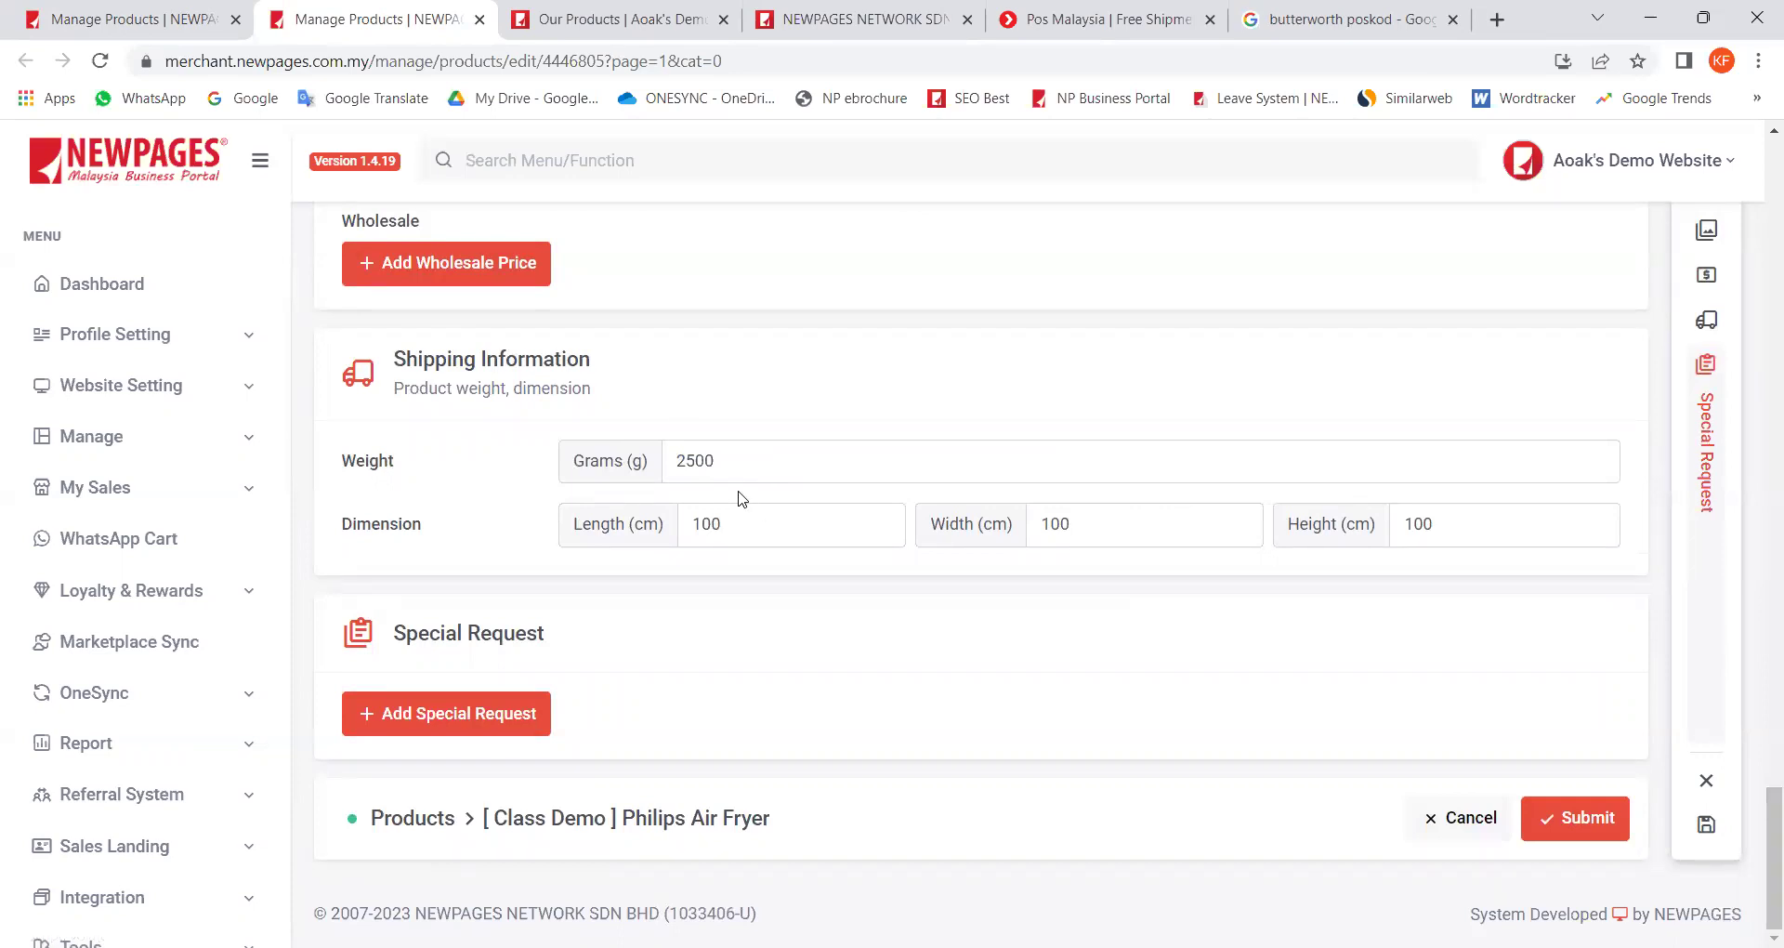
click(130, 19)
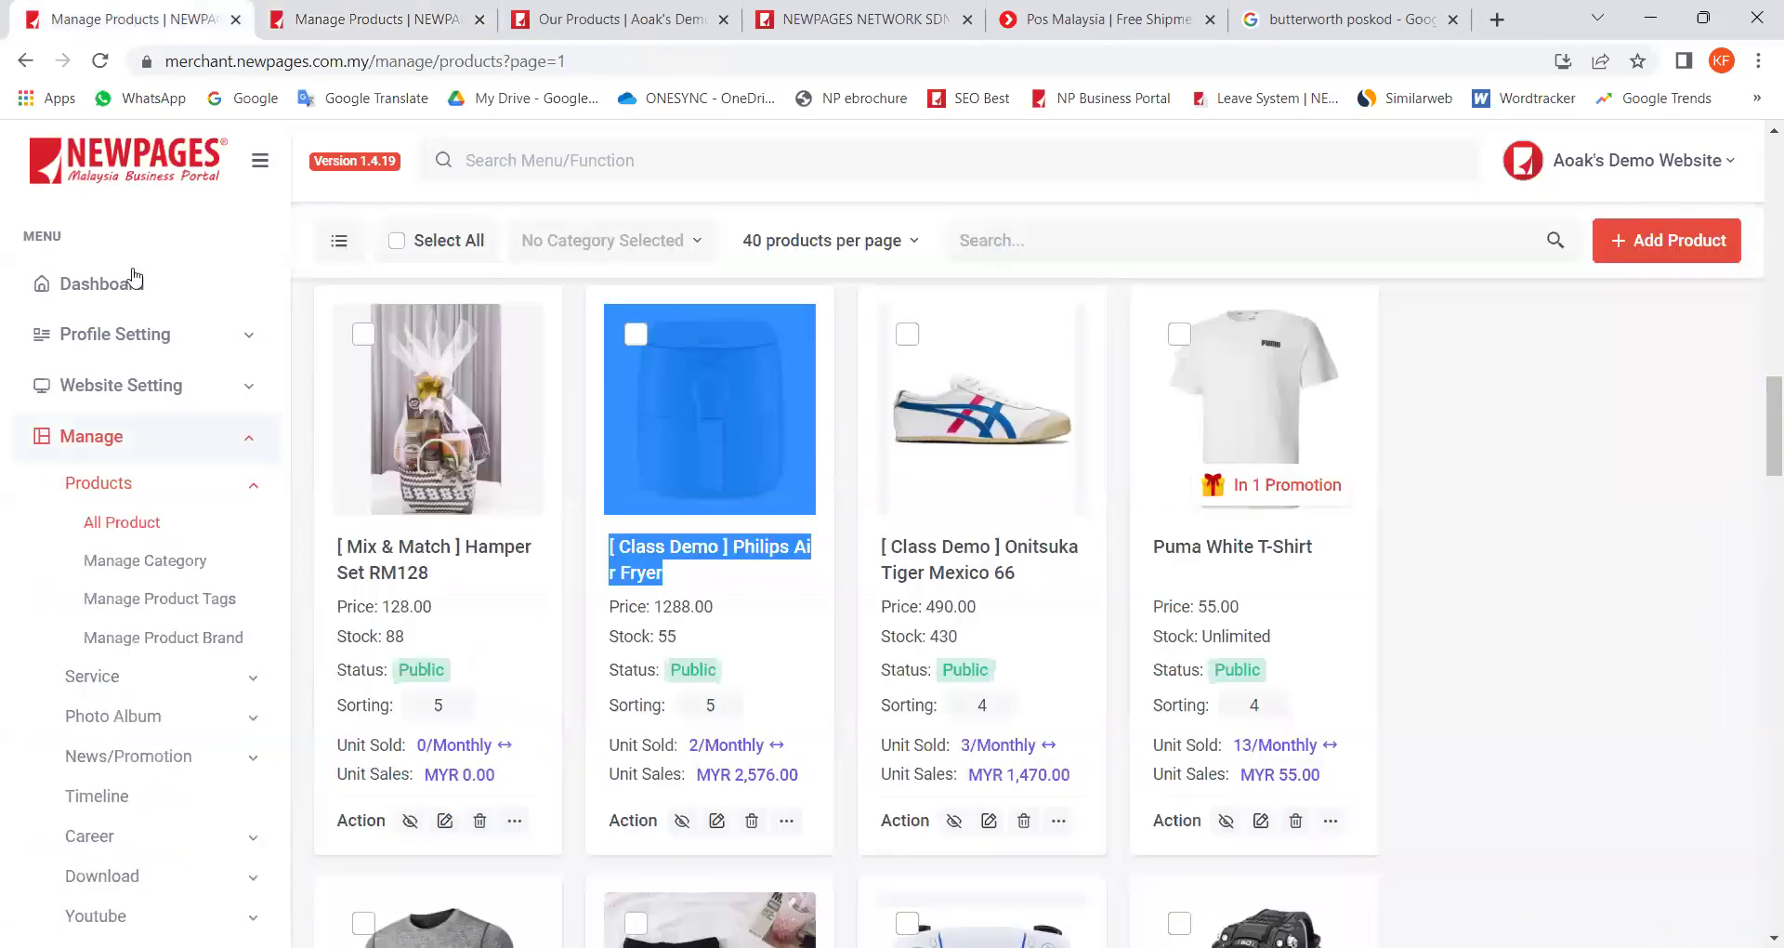
Step: Open My Sales > Shipment > Shipping Setting and show page 2
scroll(161, 421, down, 1)
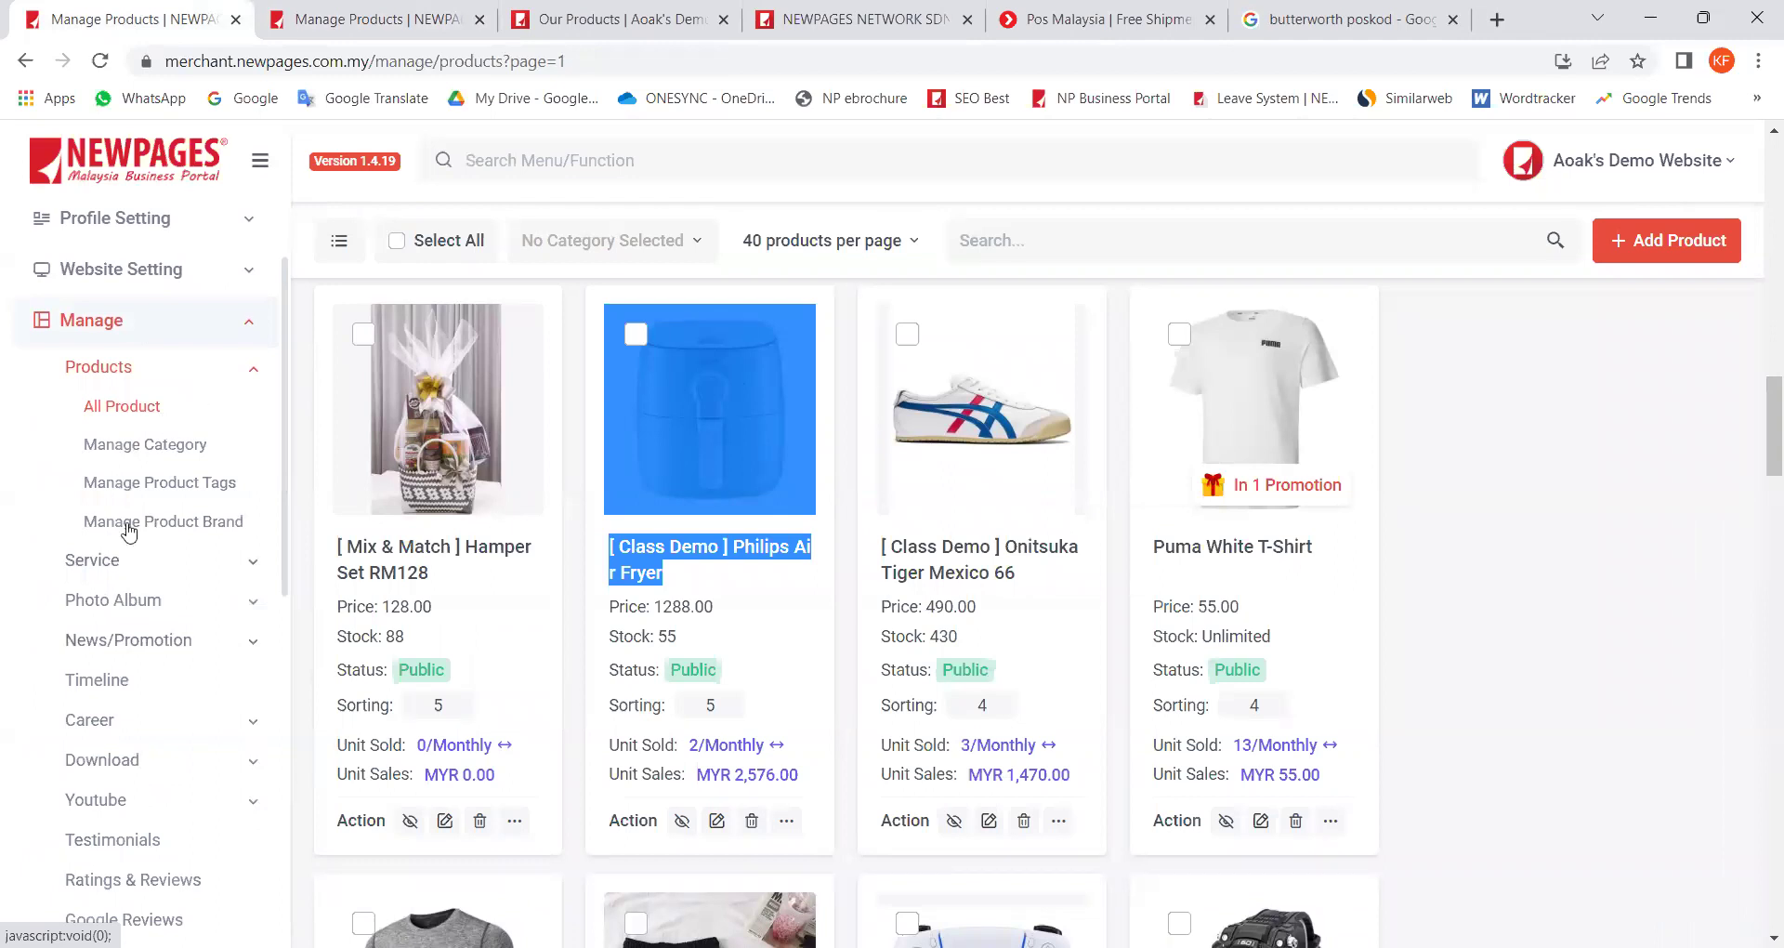
click(158, 539)
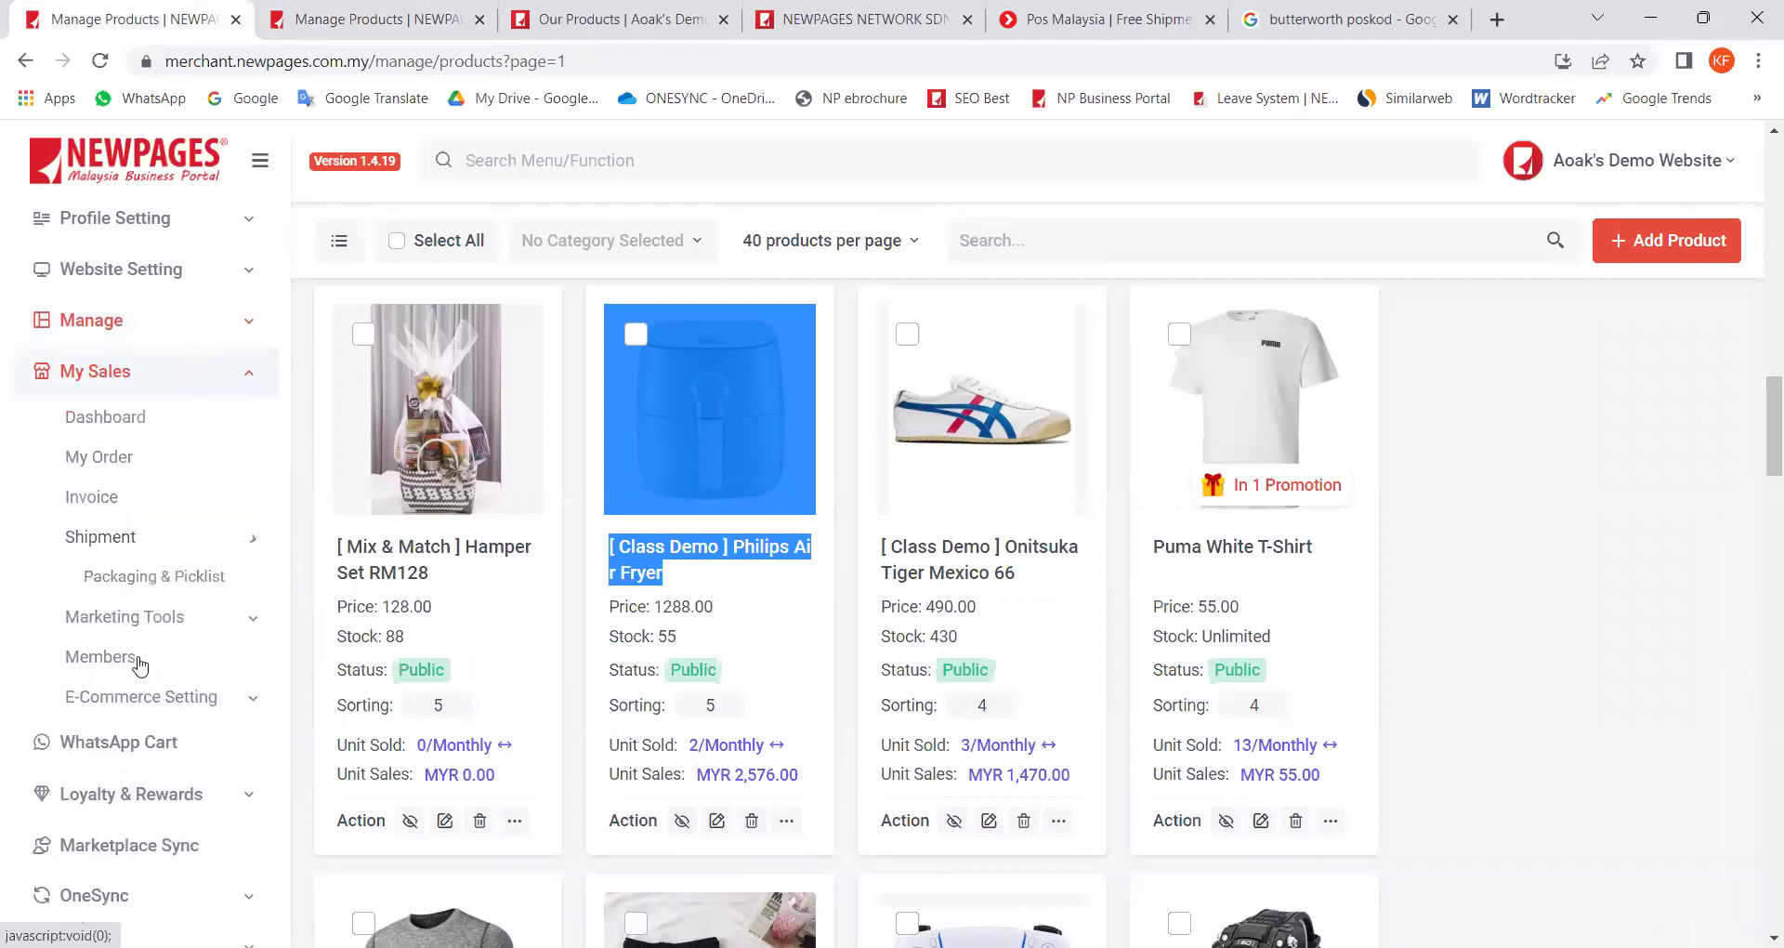
click(171, 777)
scroll(546, 673, down, 2)
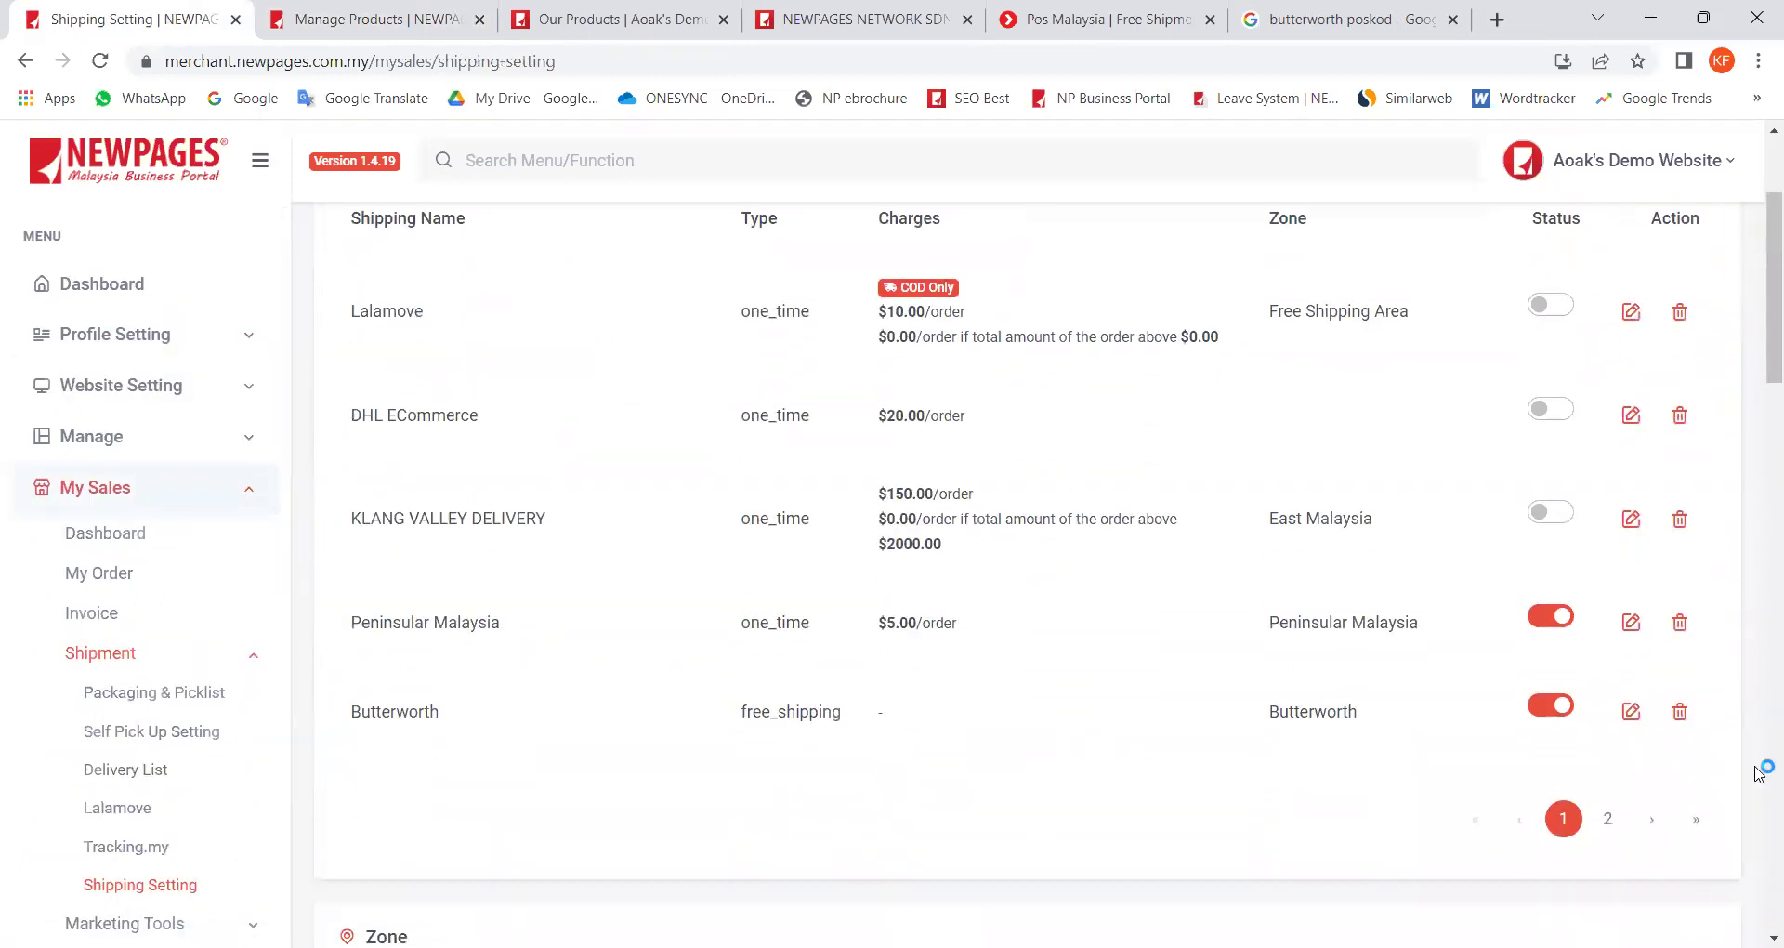
click(1608, 818)
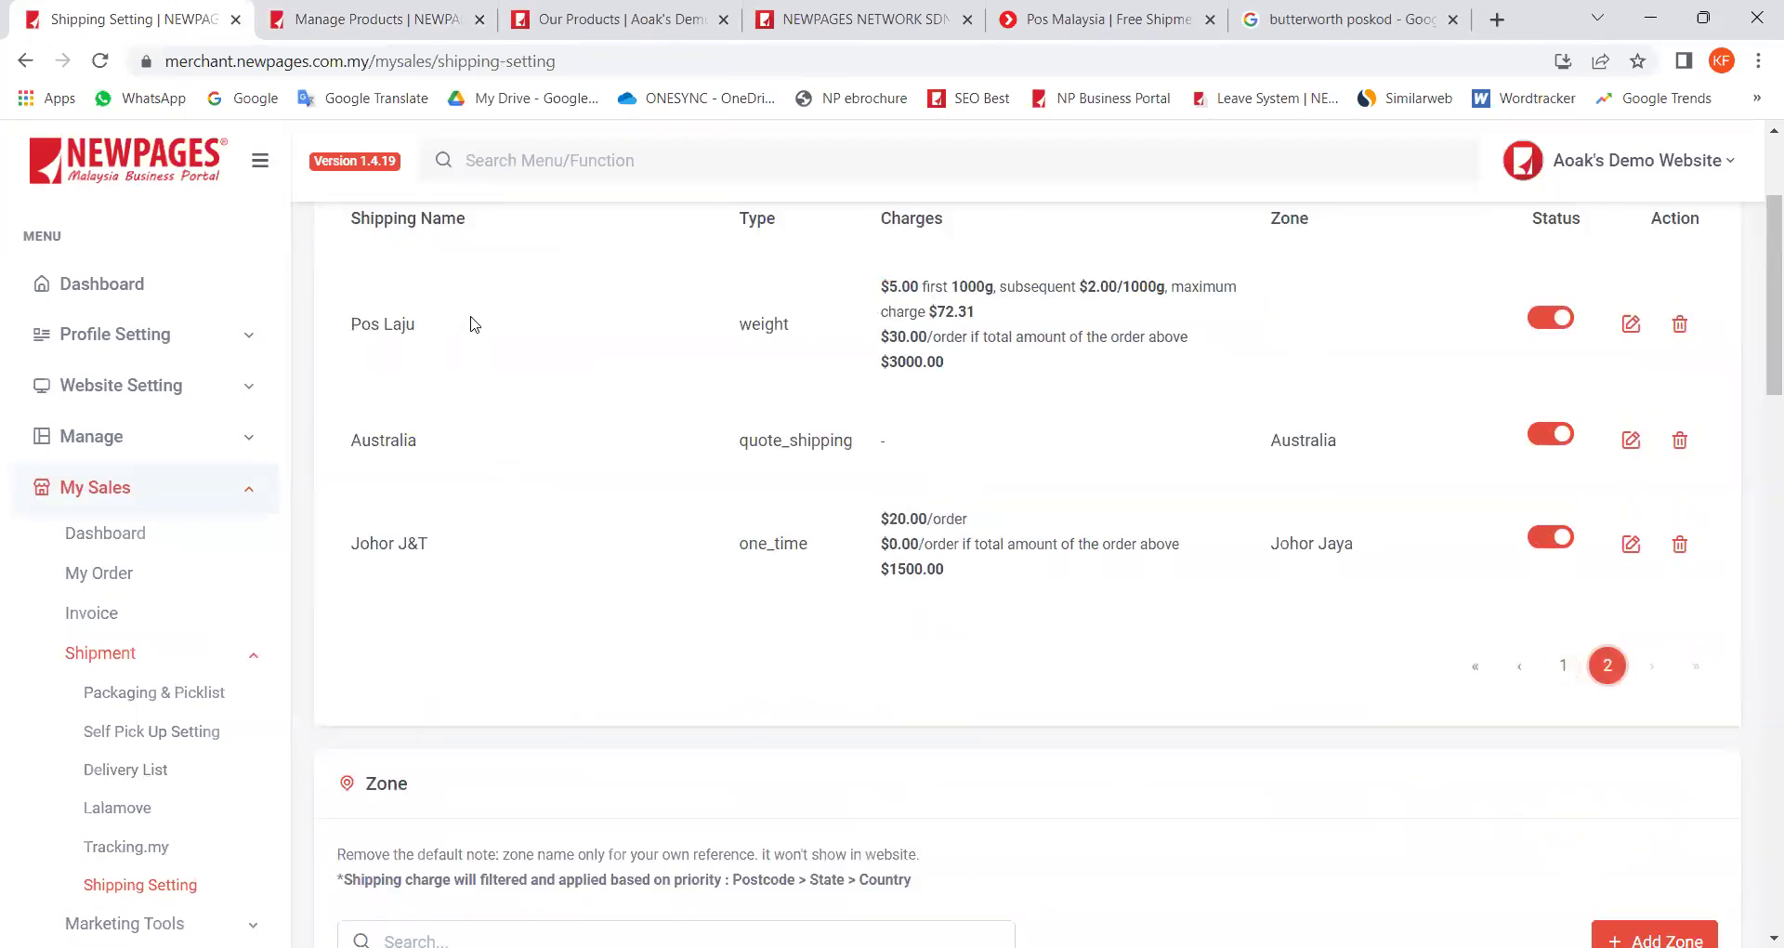
Step: Highlight Pos Laju's first-1000g charge, $2.00 per extra 1000g, and weight-based type
drag(890, 288, 970, 339)
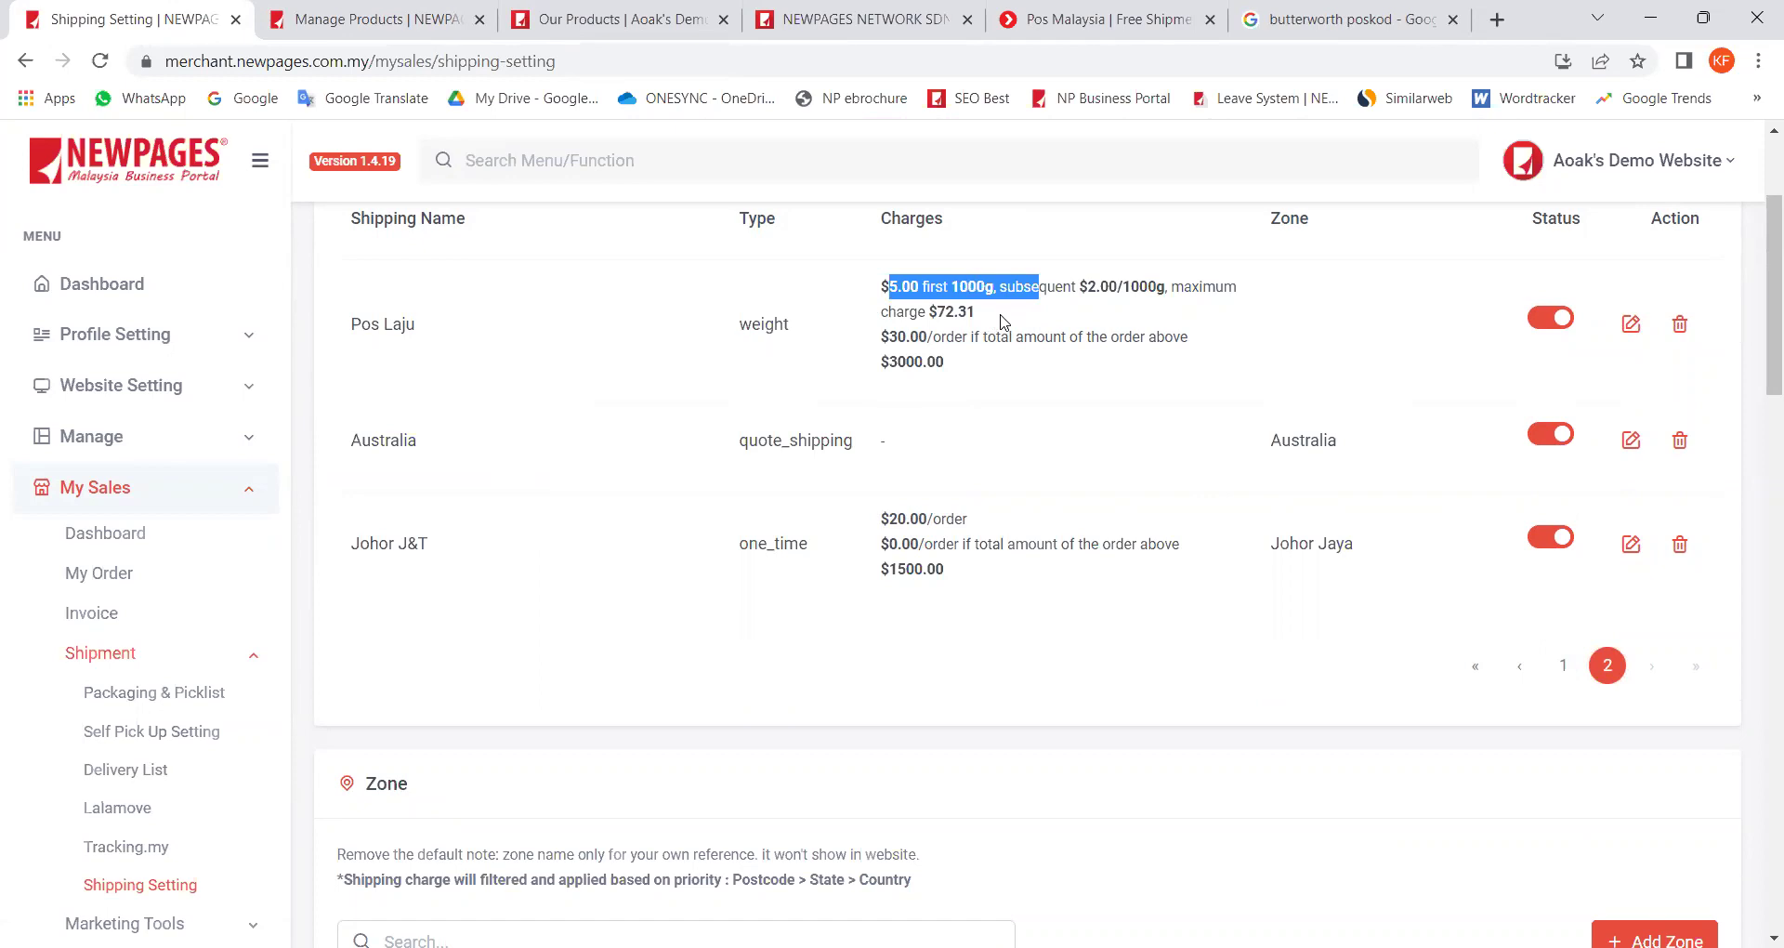
drag(1016, 287, 1170, 289)
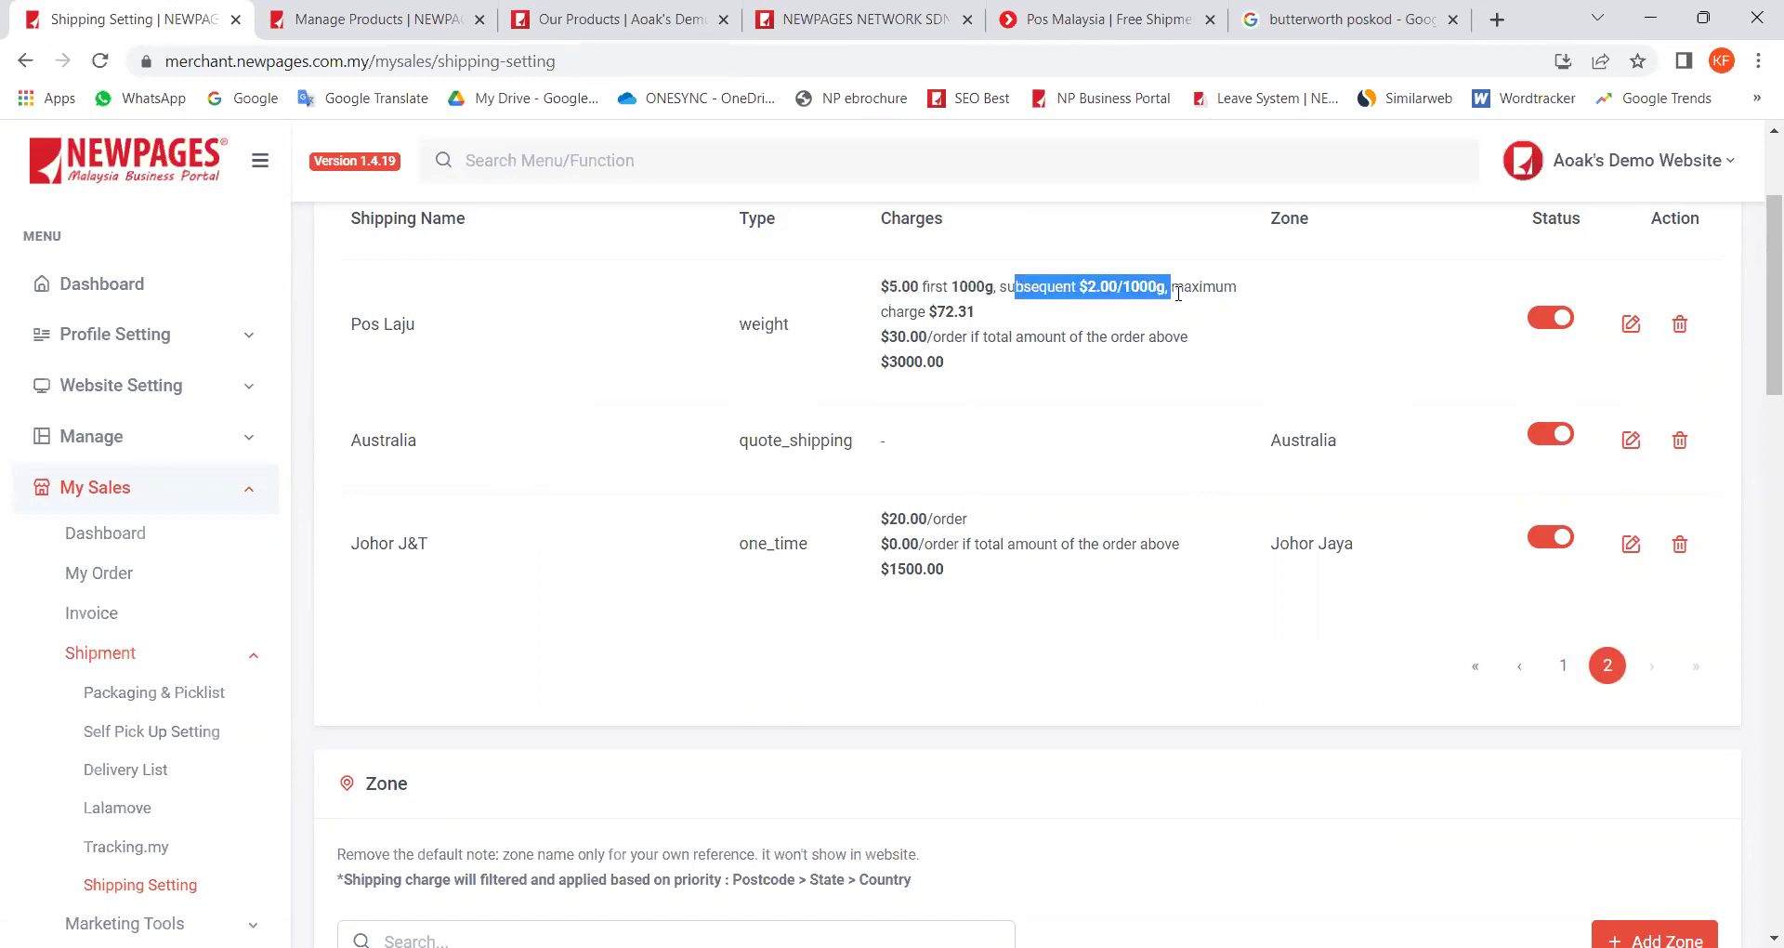
click(1144, 327)
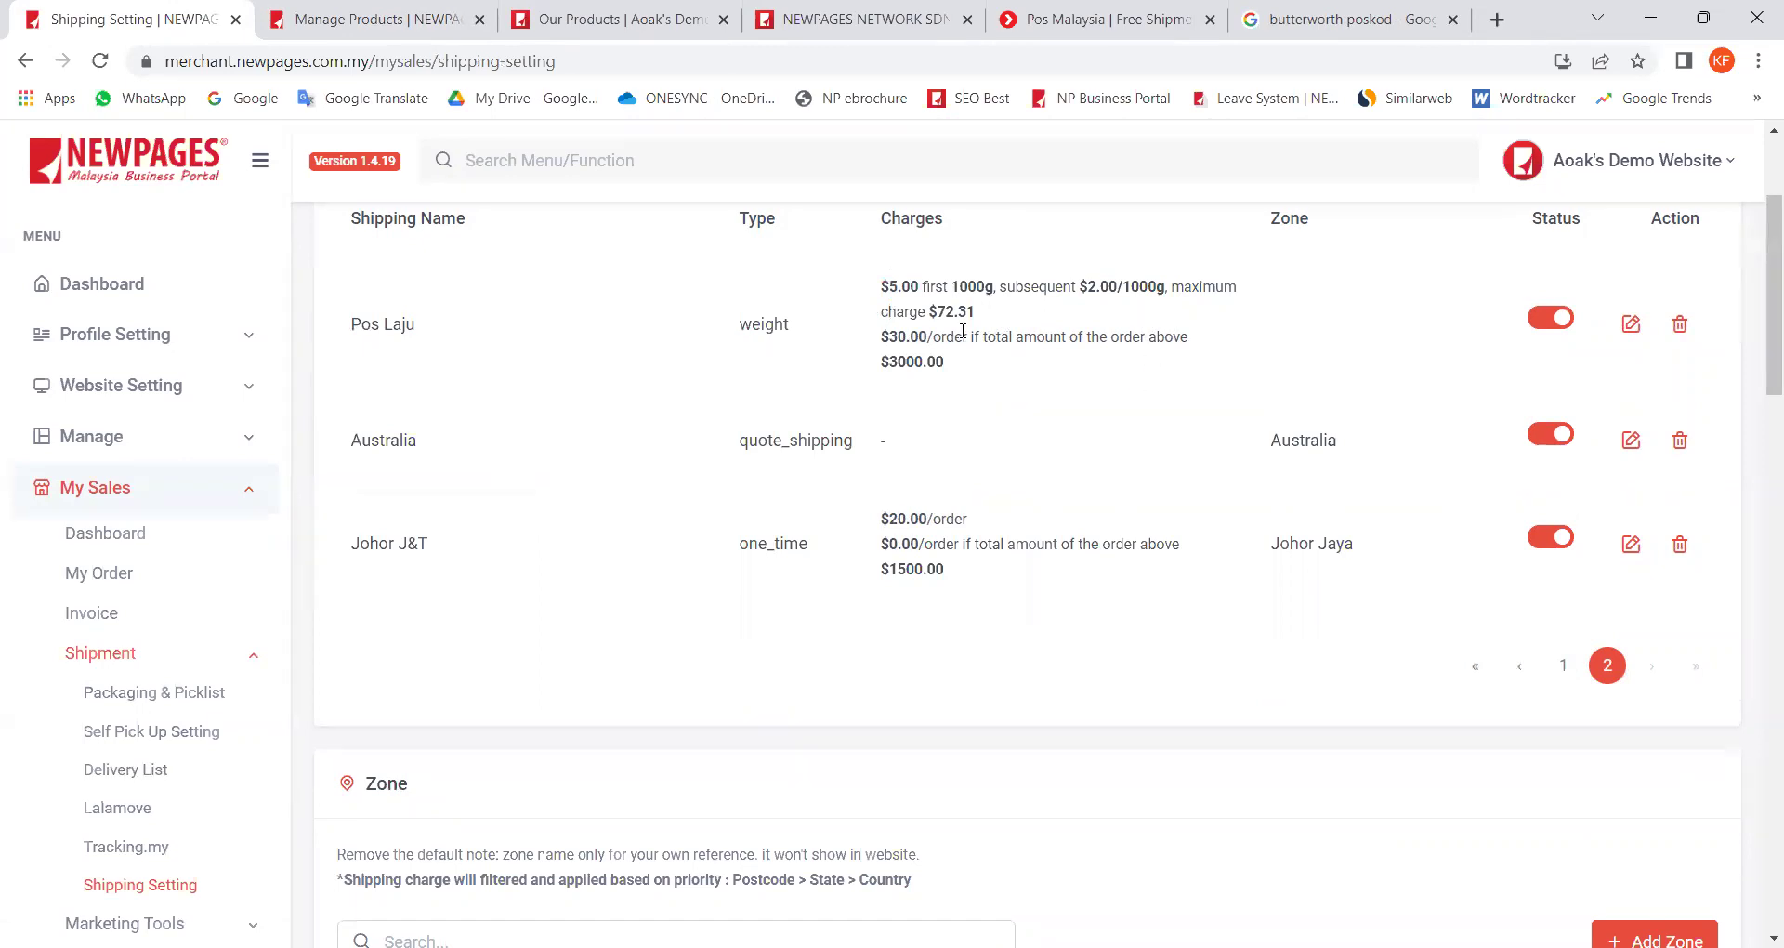
drag(773, 334, 836, 339)
click(368, 20)
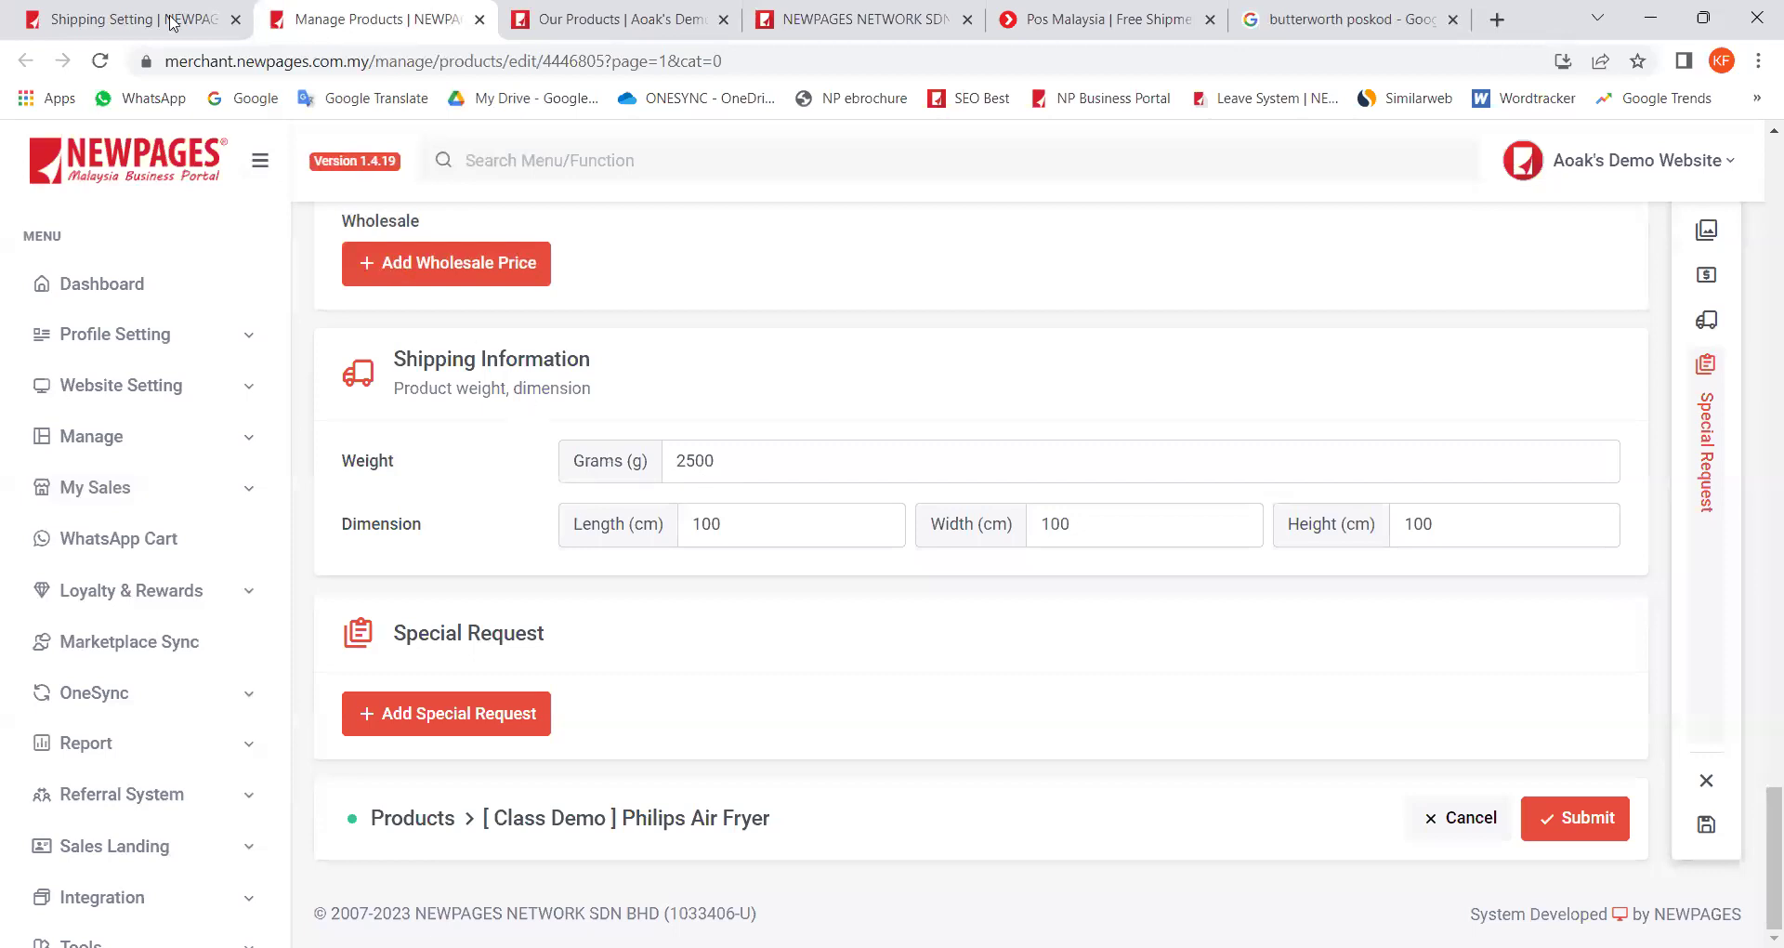
Step: Add one White Philips Air Fryer (RM 1,288.00) to the storefront cart and start checkout
click(159, 20)
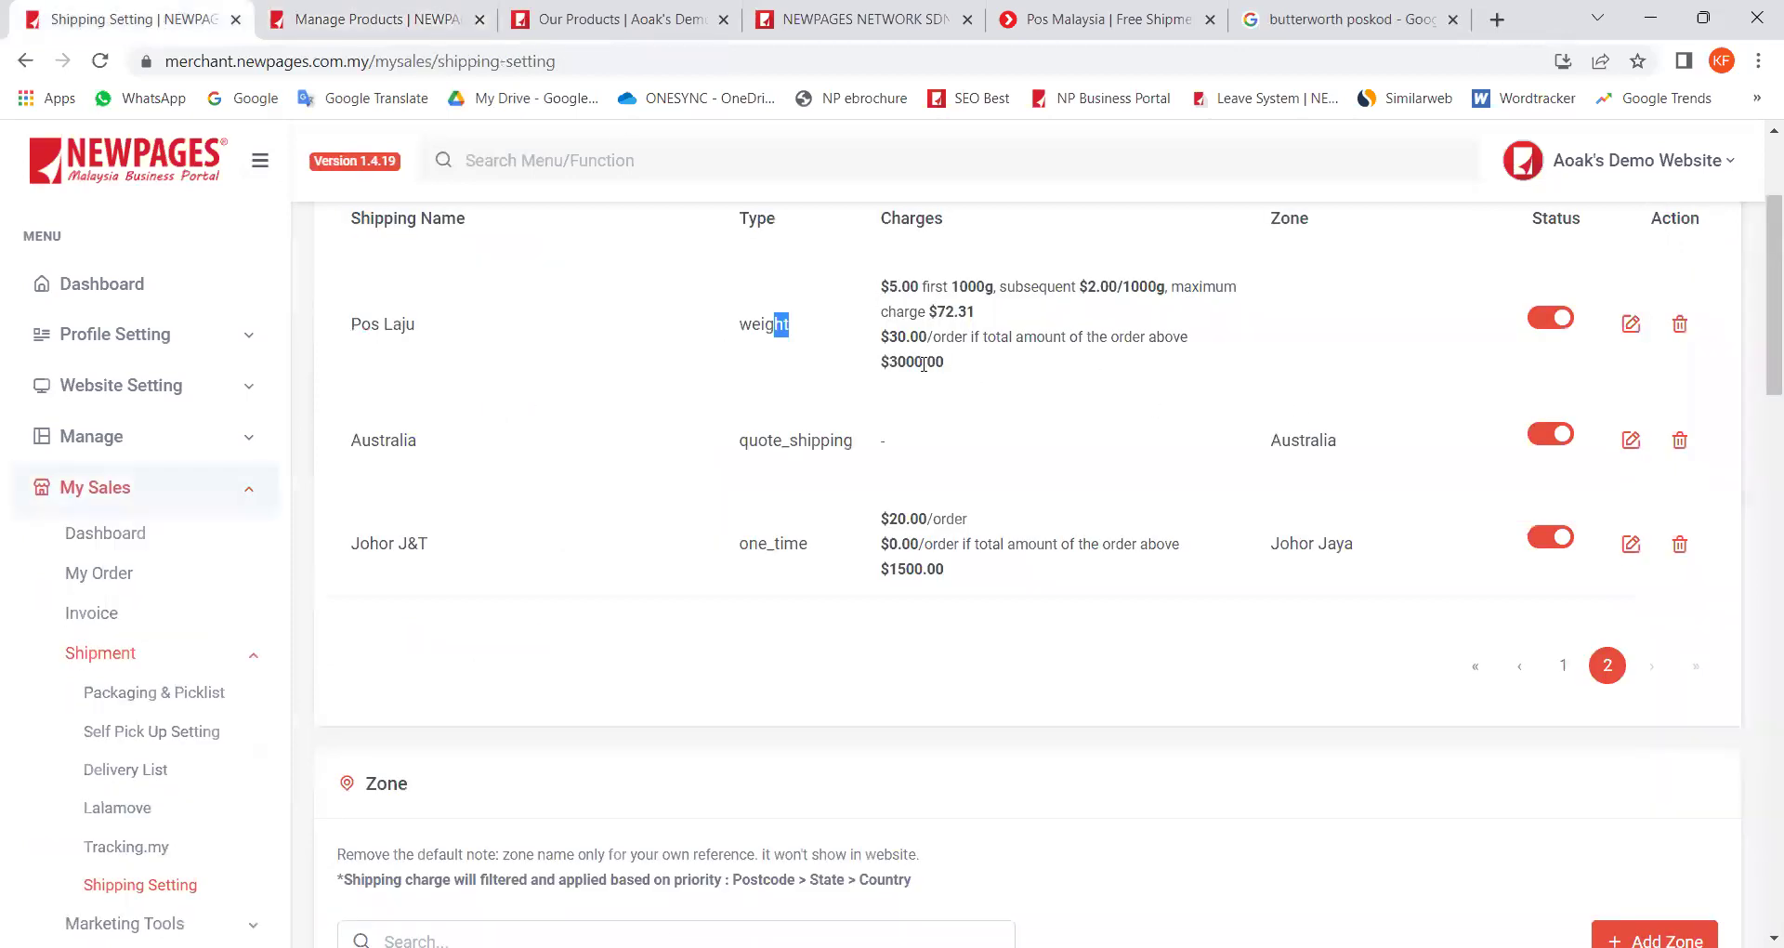
click(623, 20)
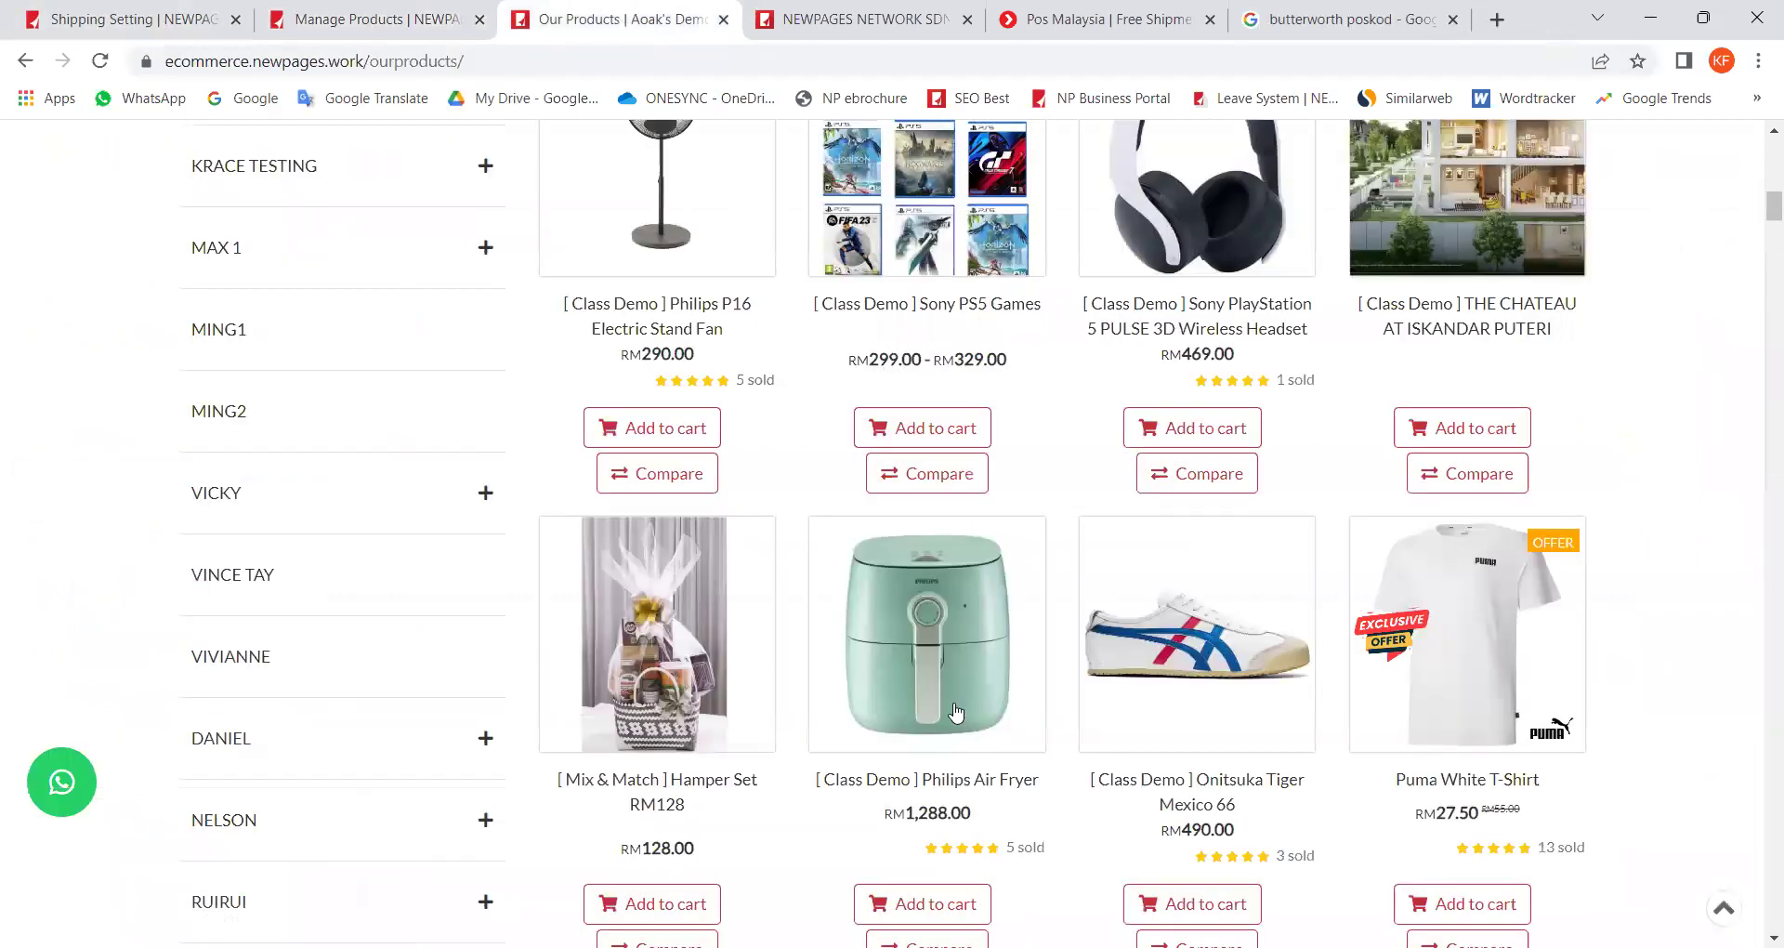
click(876, 684)
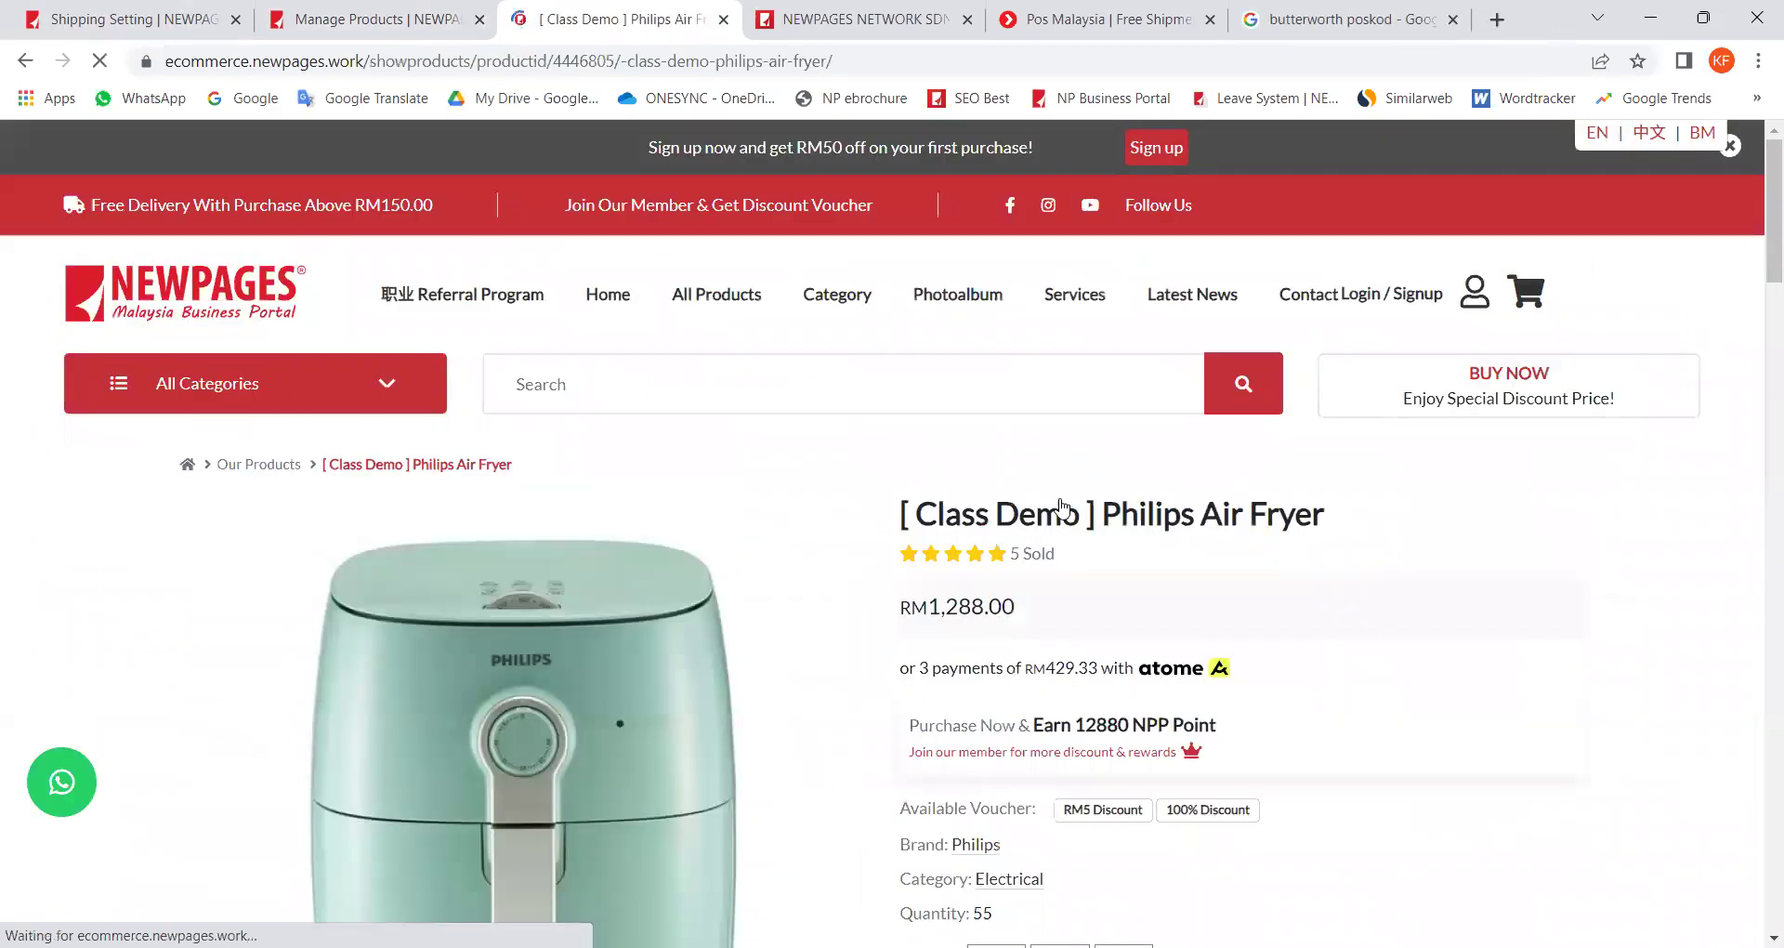
scroll(1060, 507, down, 5)
click(997, 498)
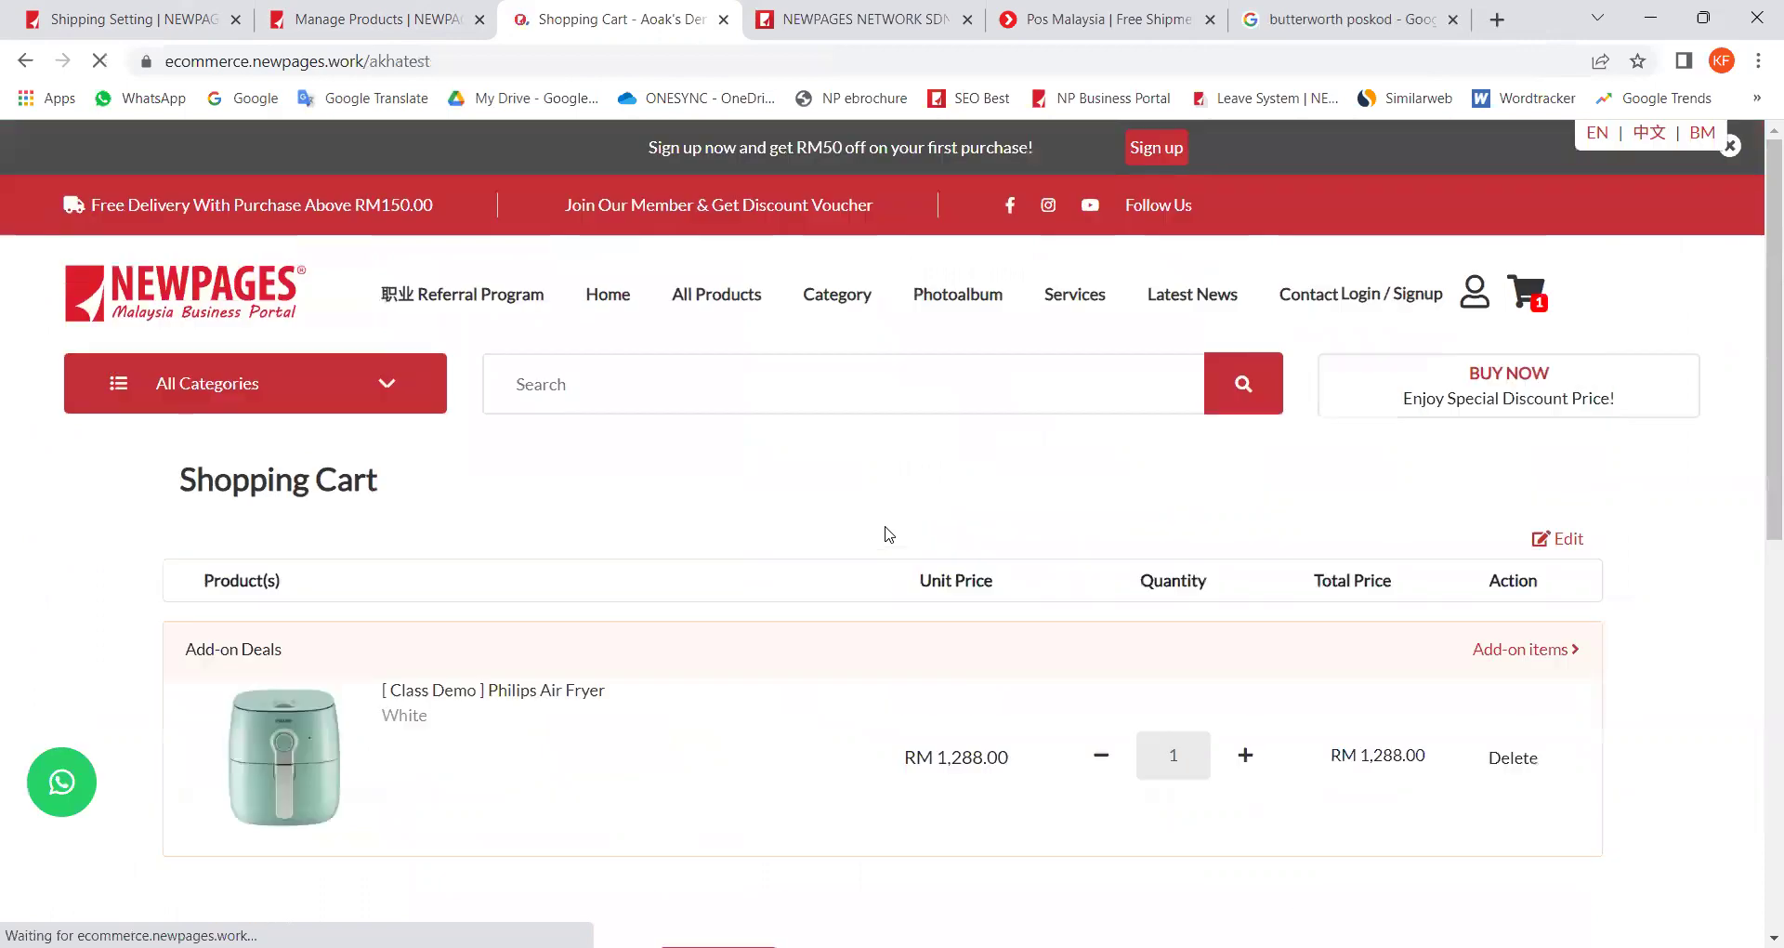
scroll(1301, 758, down, 2)
scroll(1299, 748, down, 2)
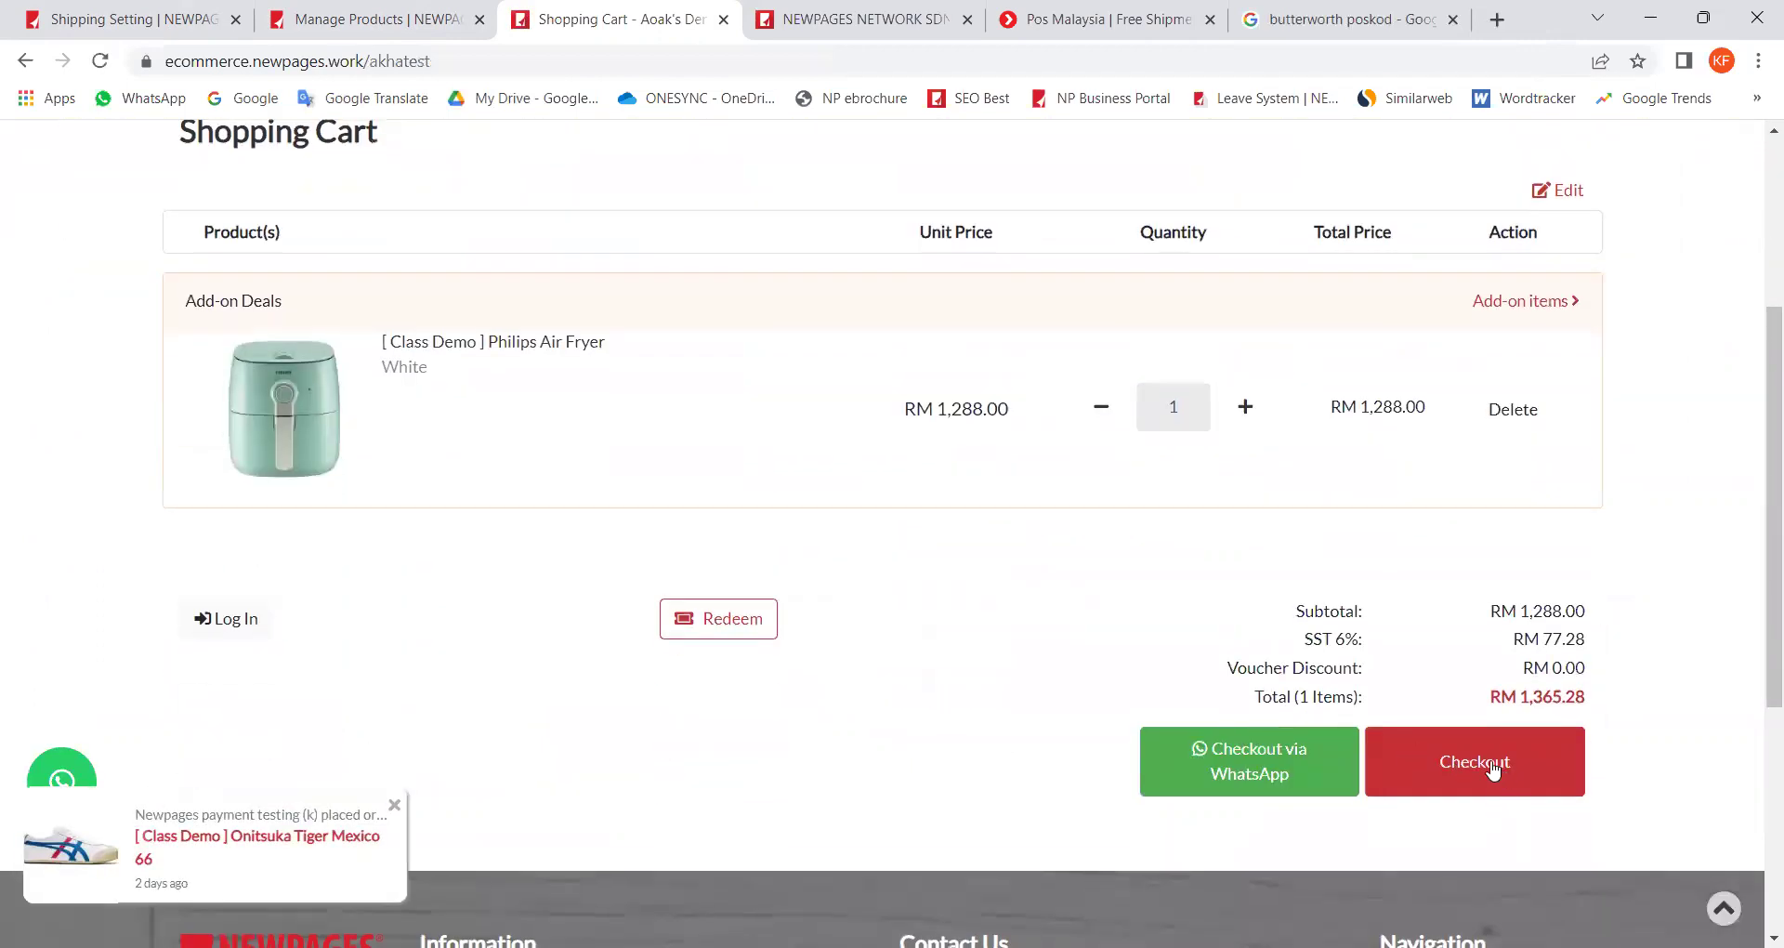
click(1492, 769)
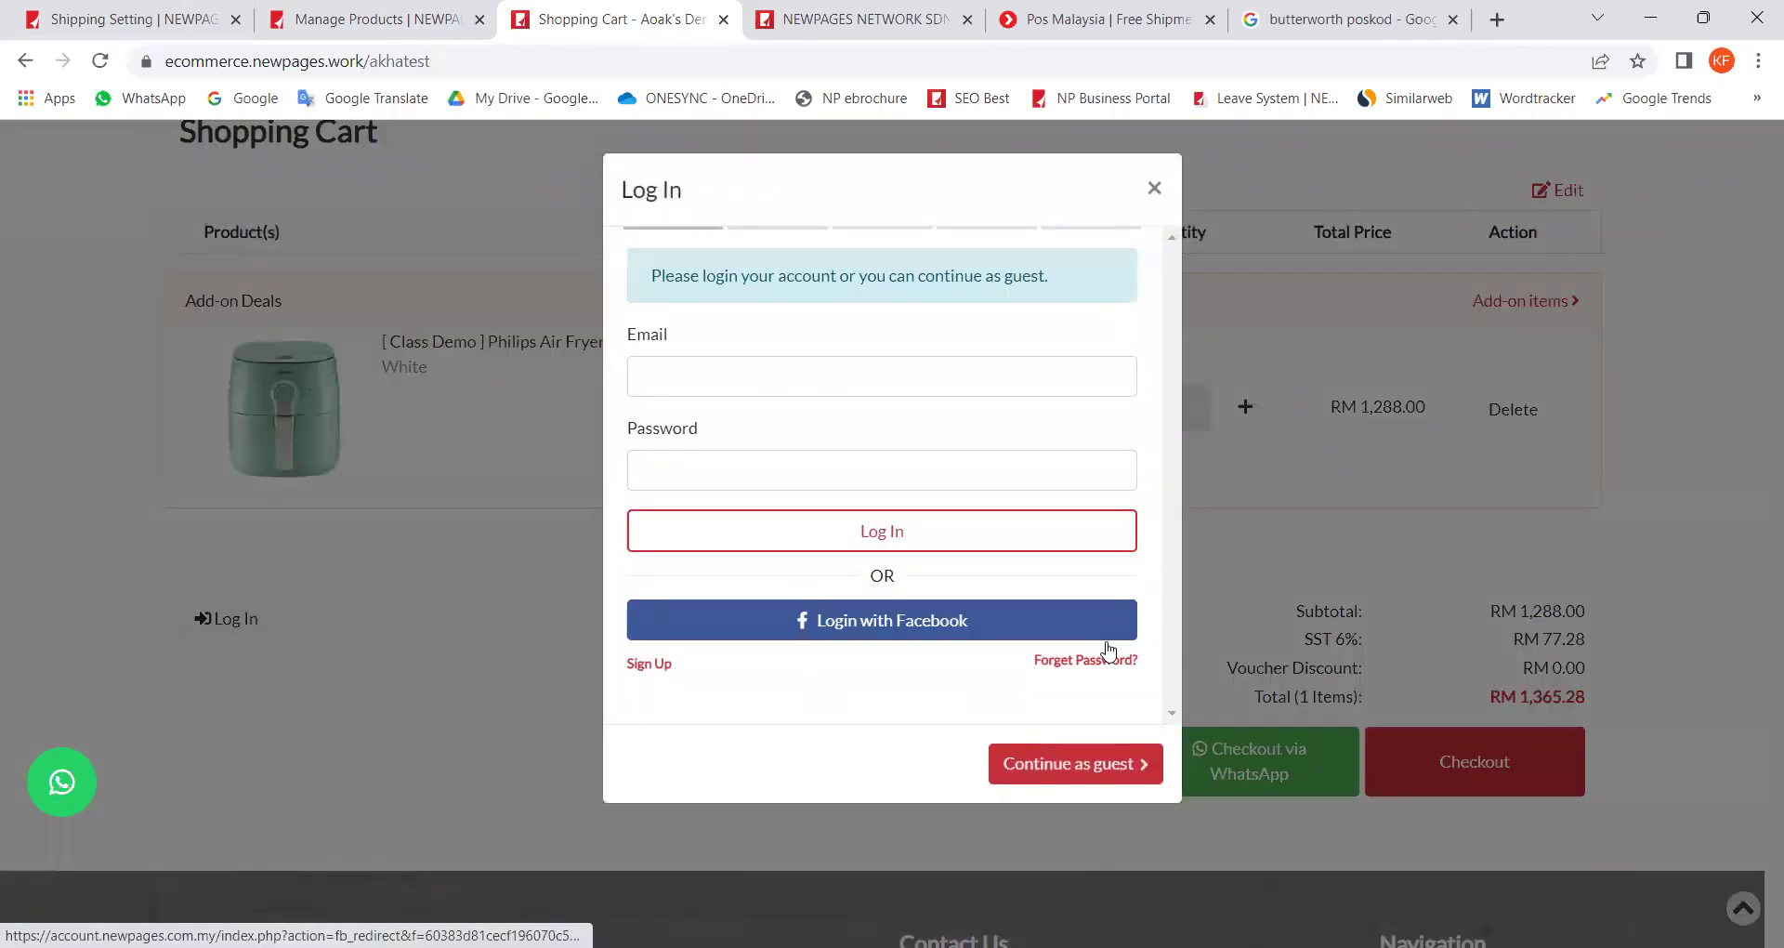
click(1106, 771)
click(697, 288)
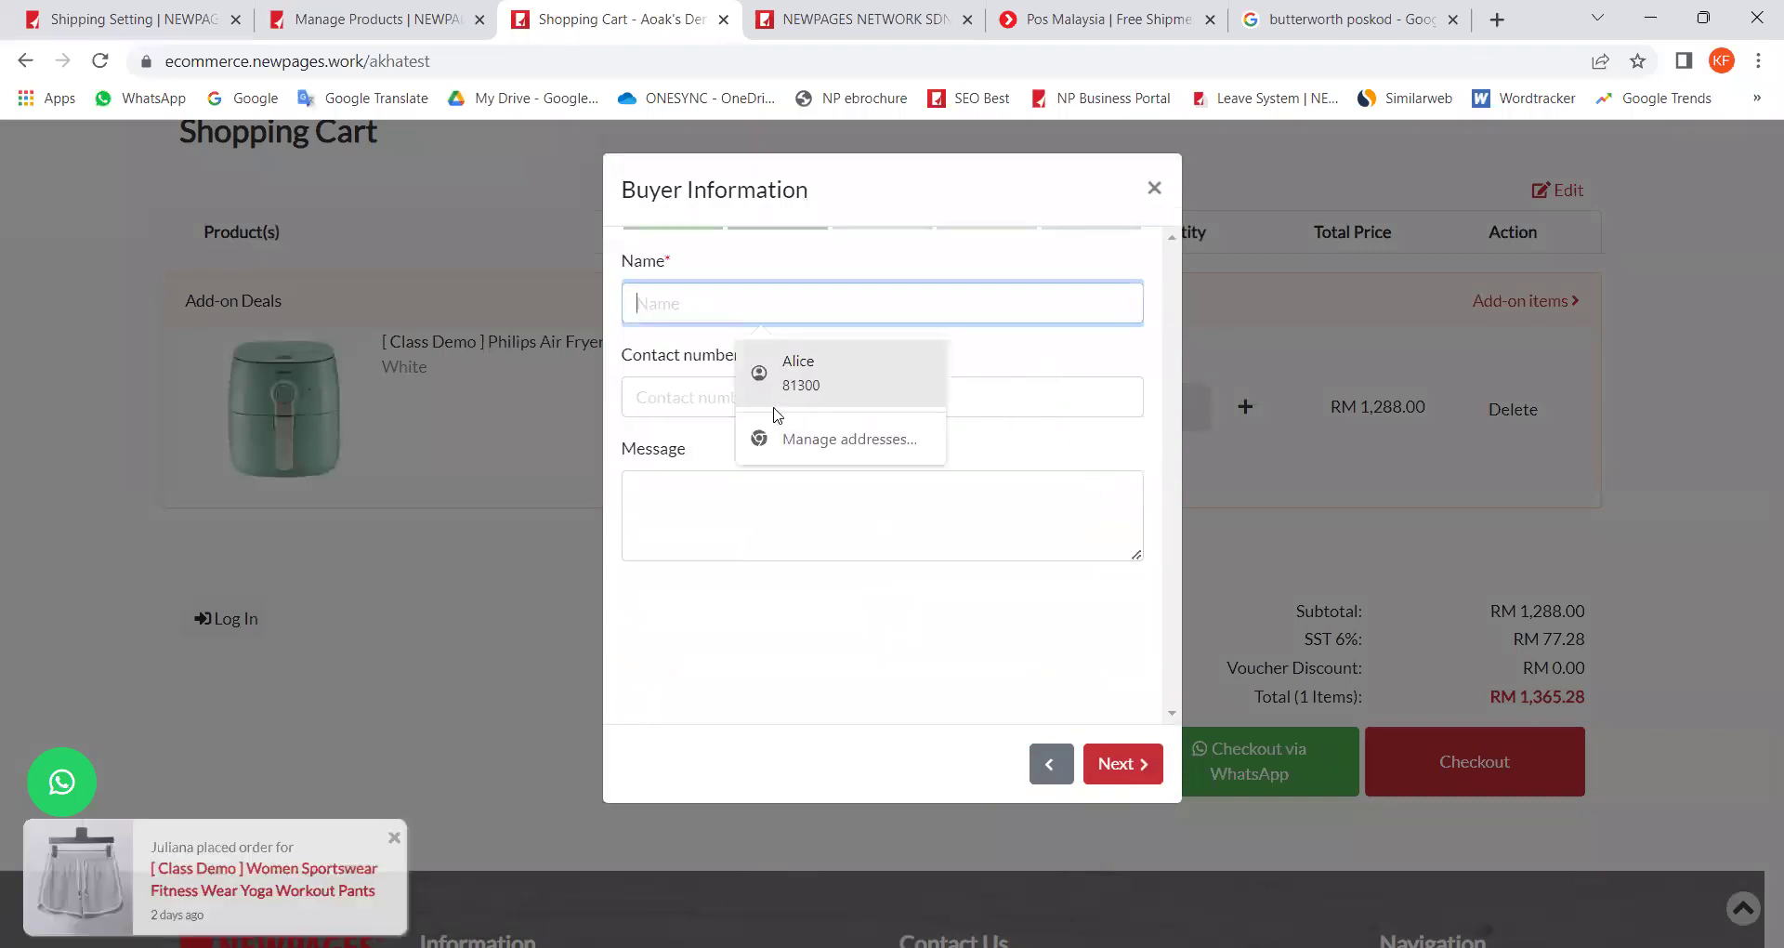
click(772, 395)
click(956, 398)
click(1059, 455)
click(1129, 760)
click(741, 487)
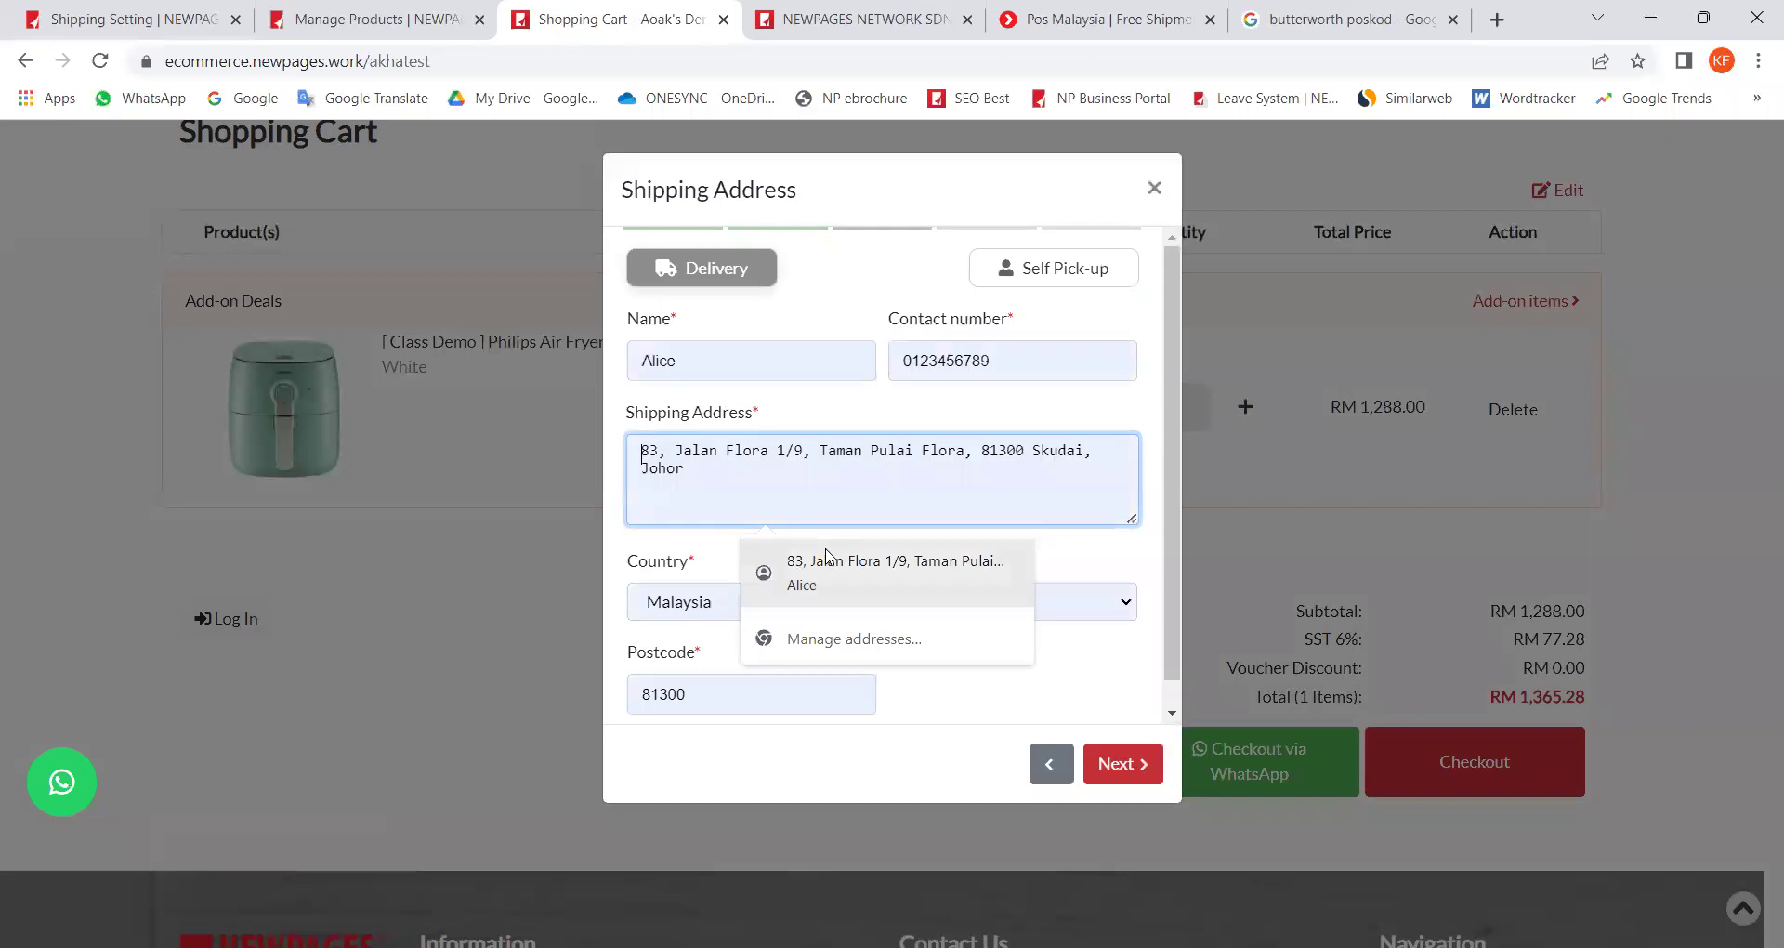
click(827, 571)
click(1131, 772)
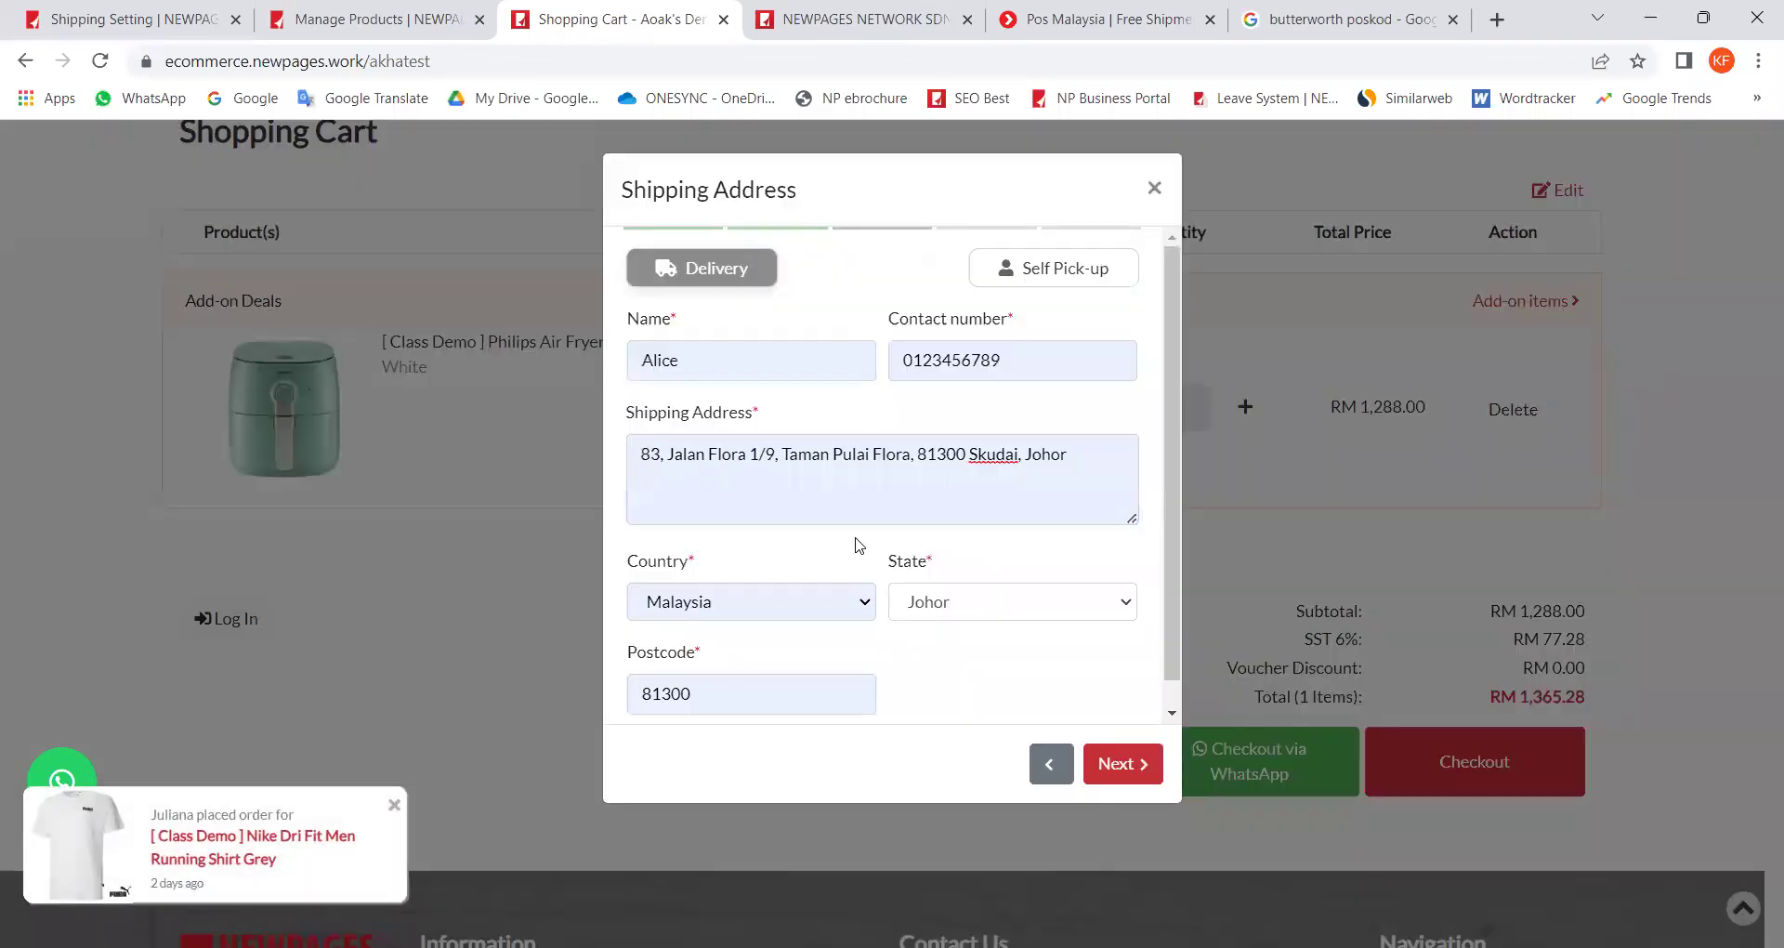
click(1127, 765)
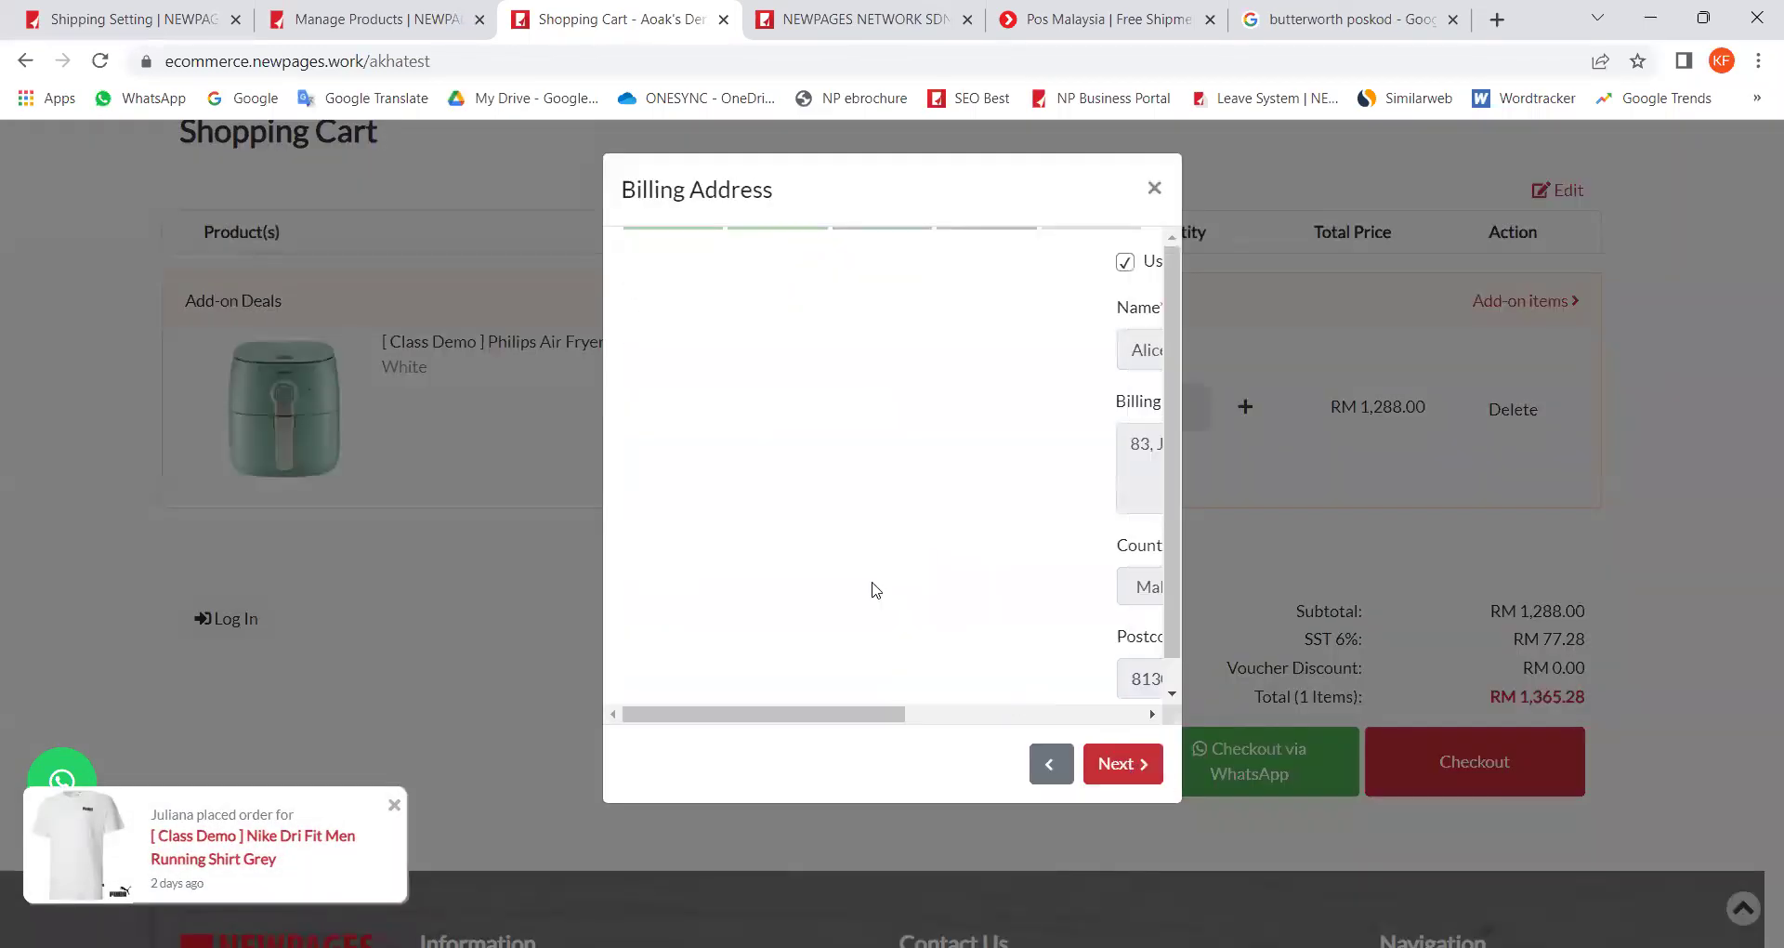
click(1124, 760)
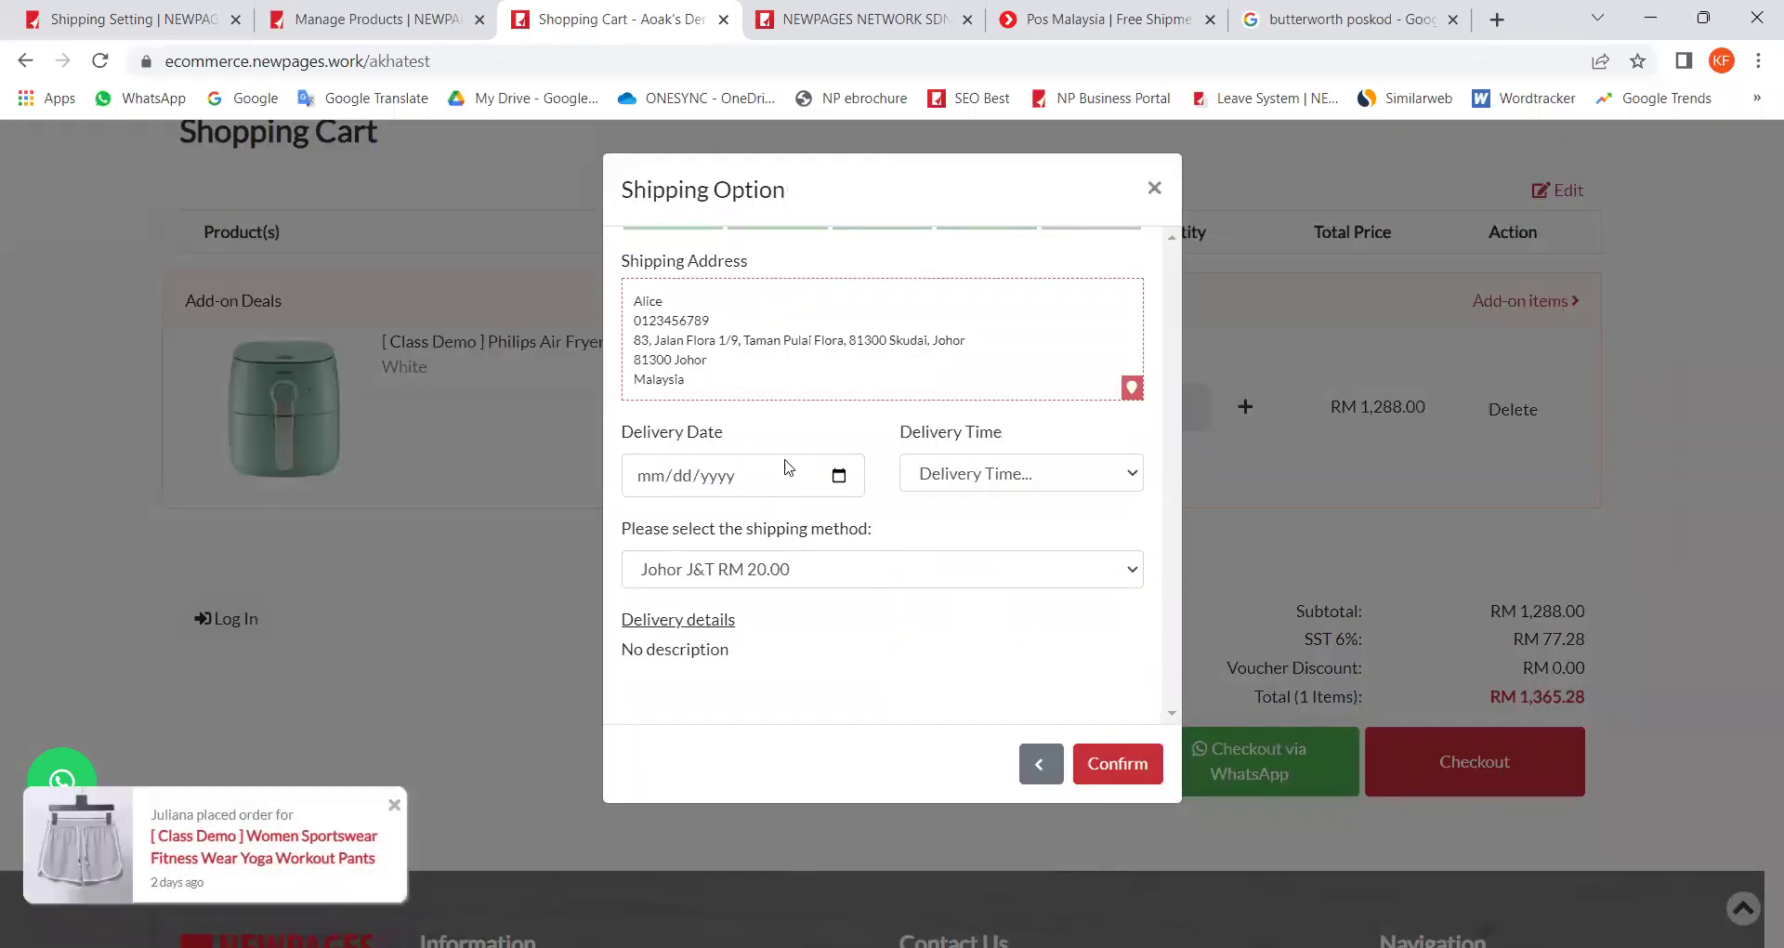
click(821, 568)
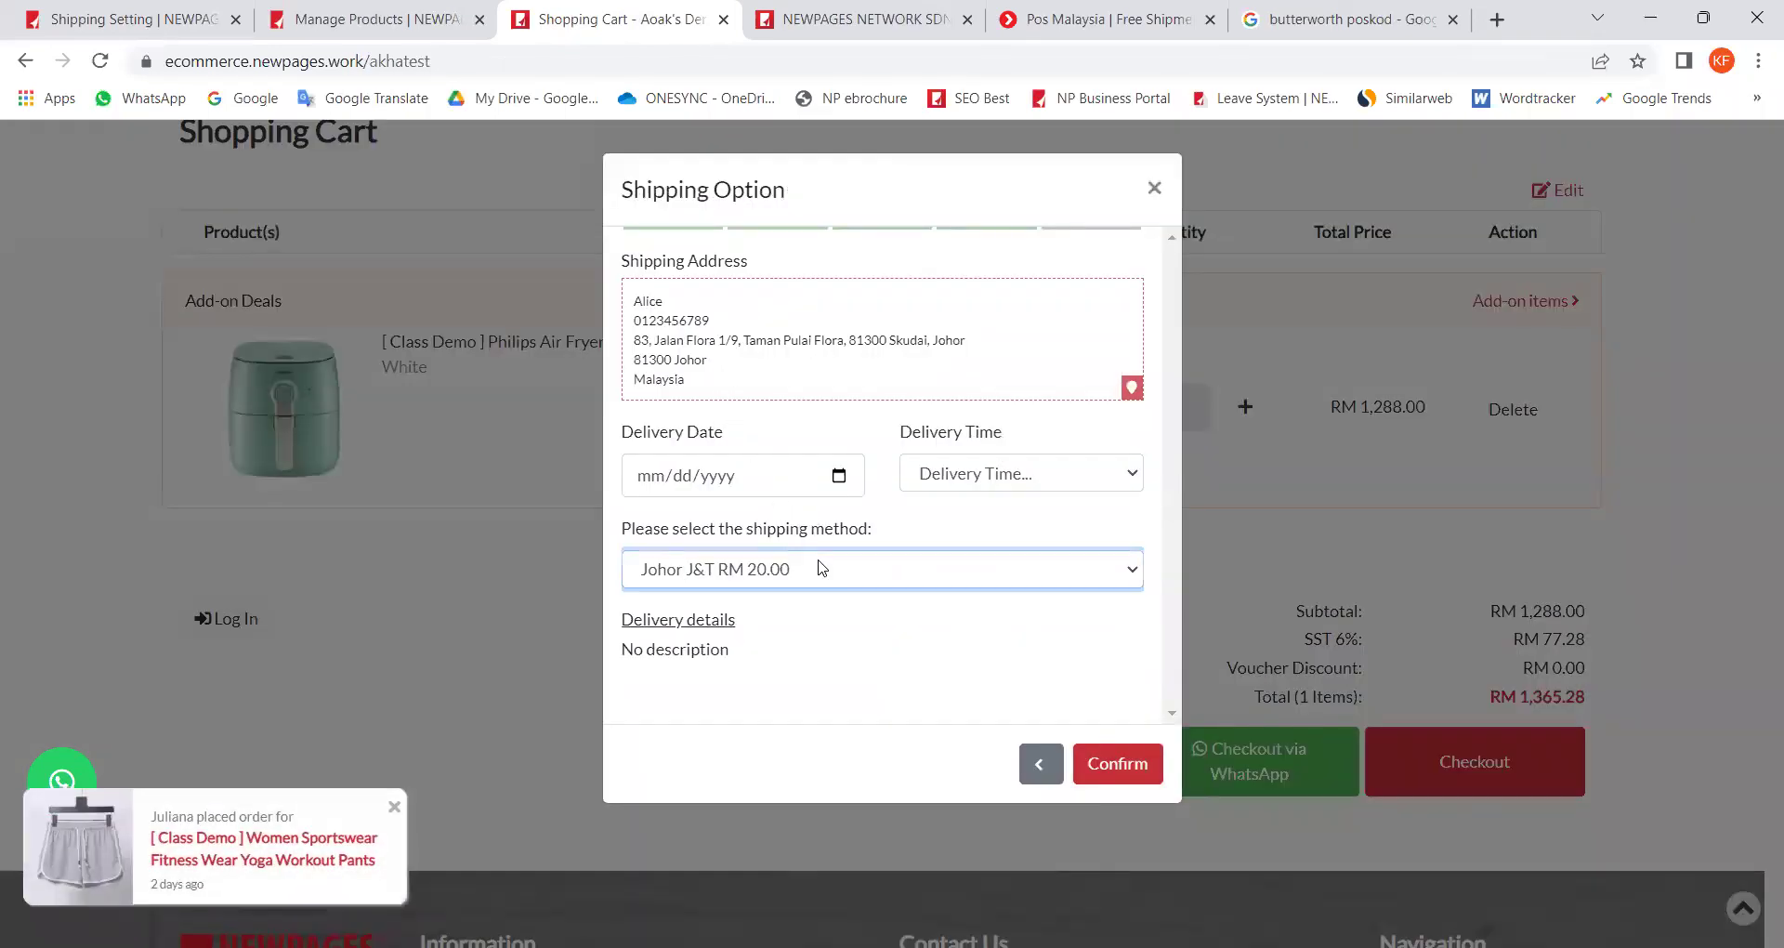
click(707, 600)
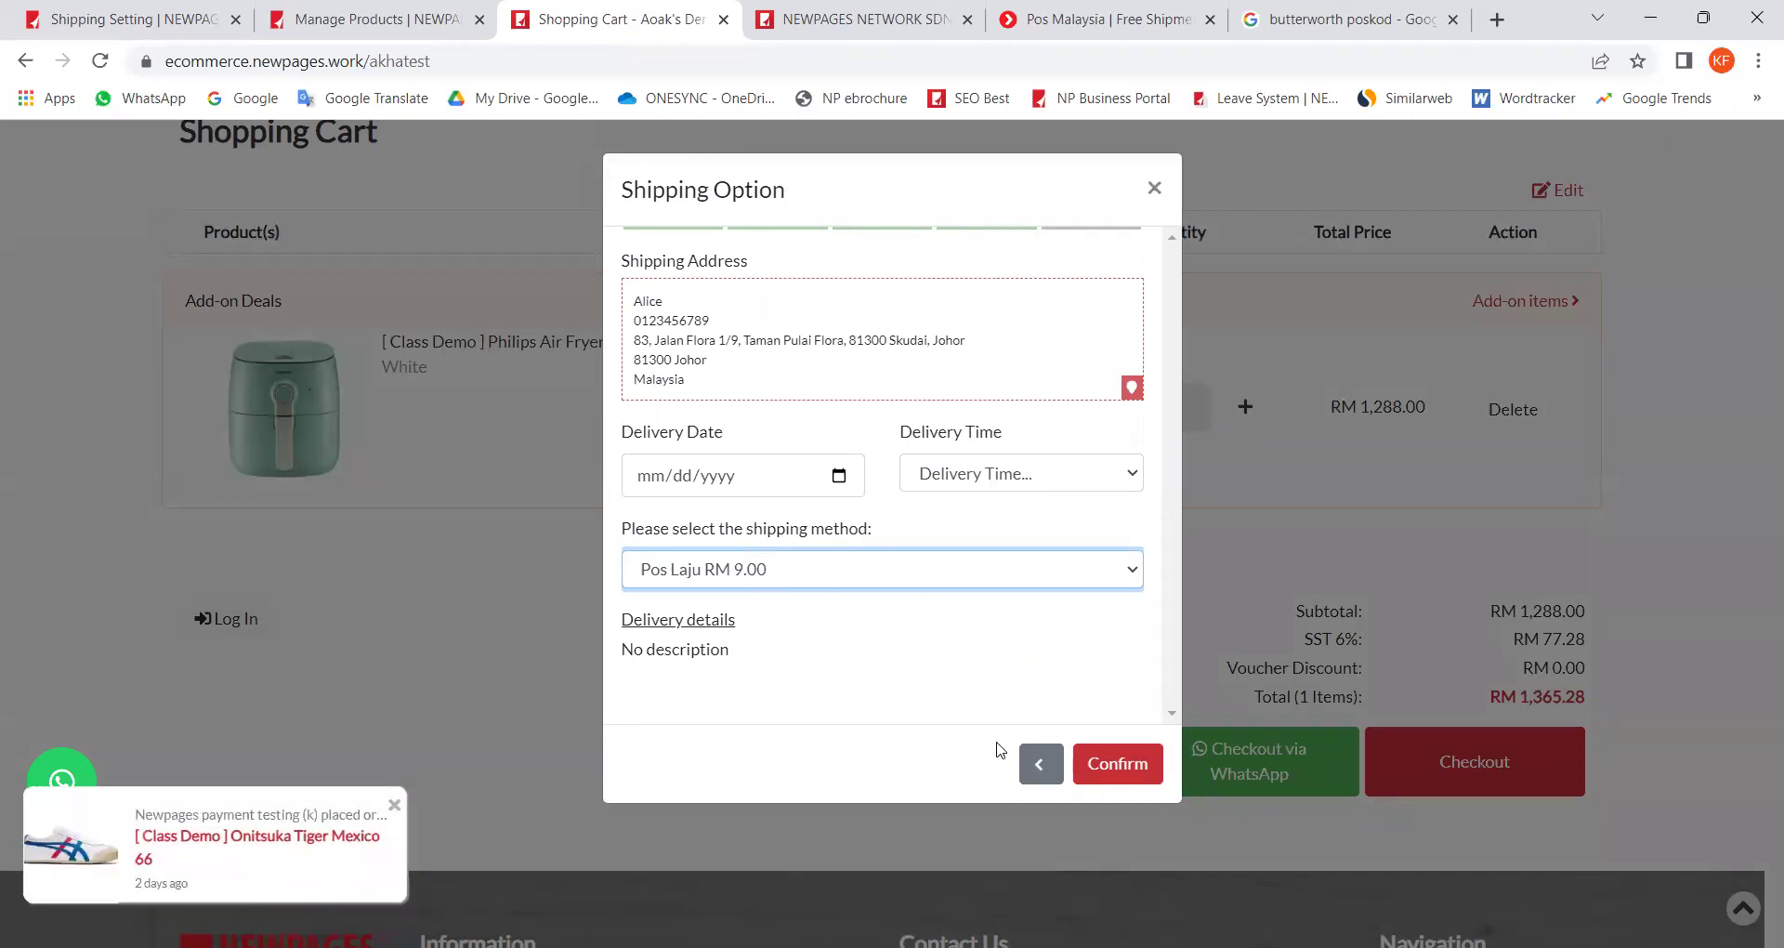
click(1153, 191)
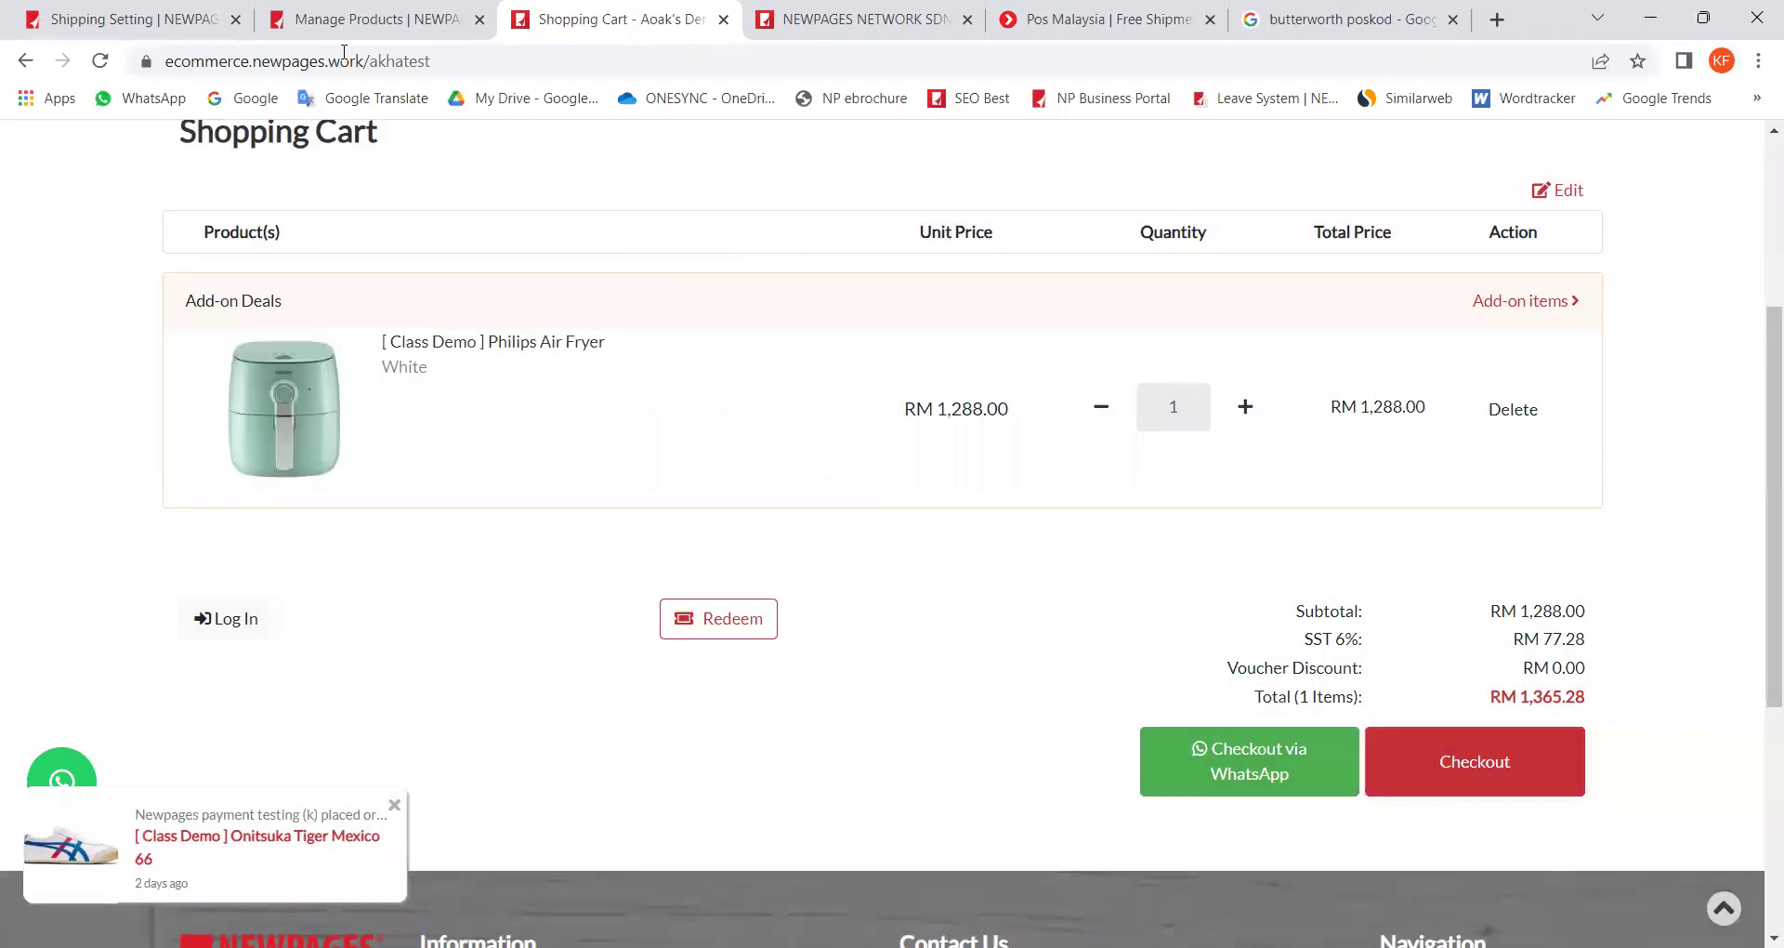
Step: Start a new shipping option and set its Type to Quote, after first trying Per Item
click(140, 23)
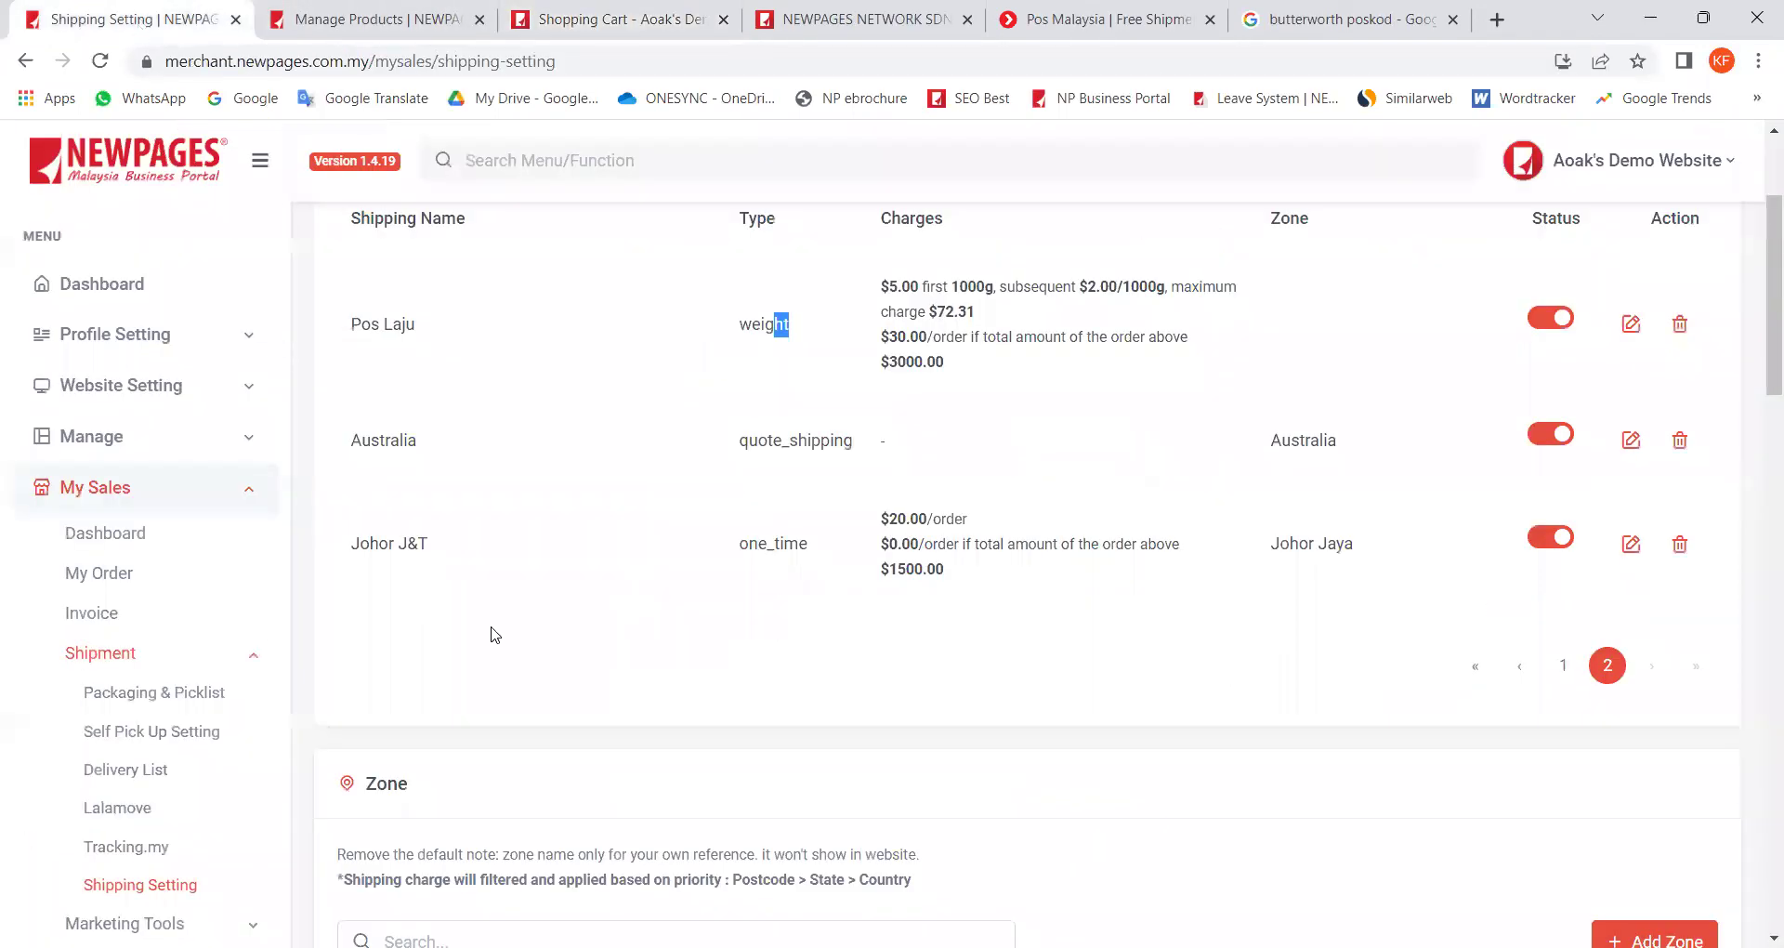
scroll(1329, 658, up, 1)
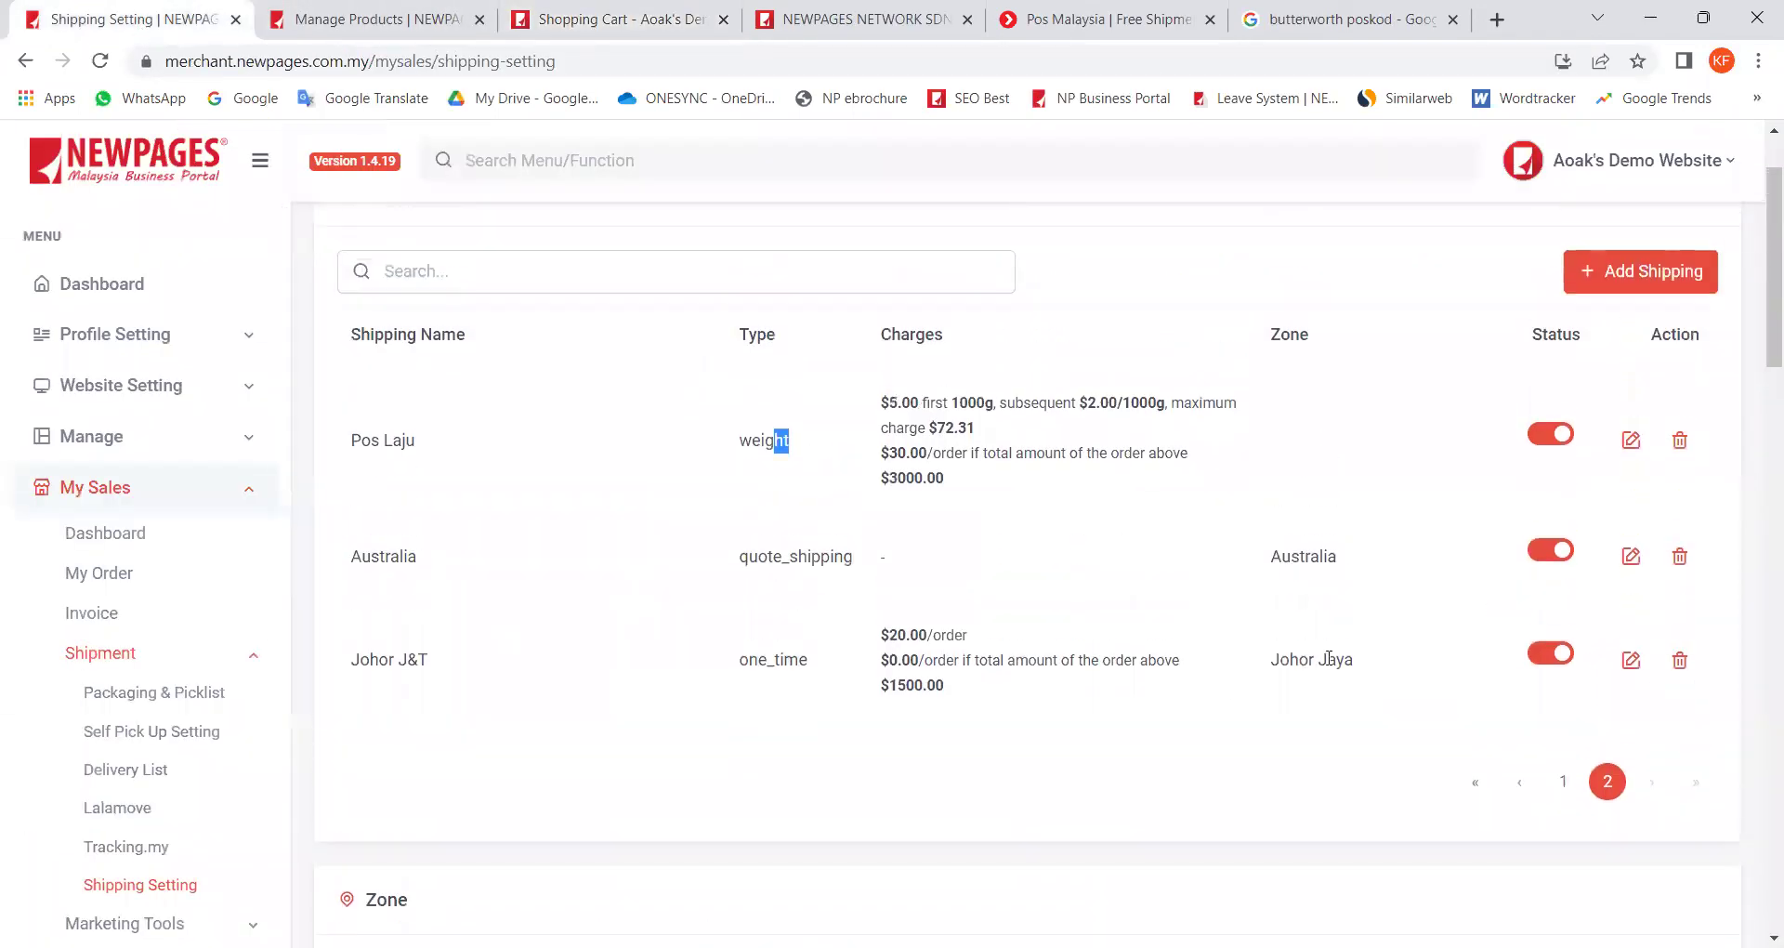
click(1628, 271)
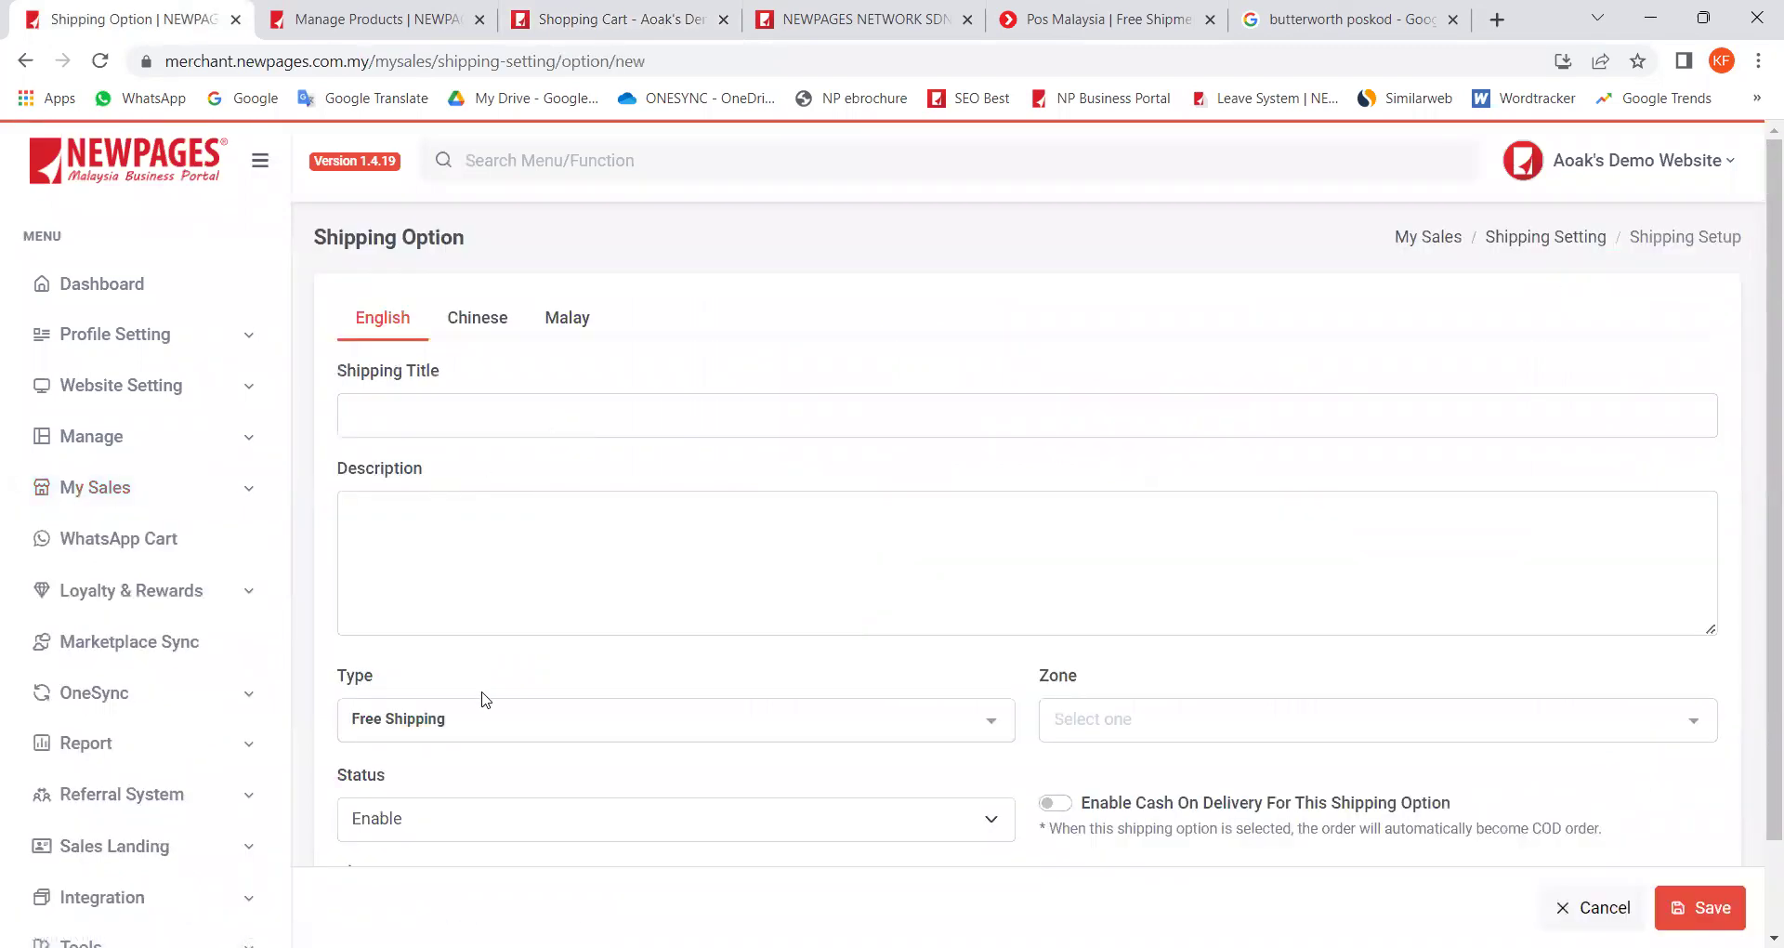
click(444, 710)
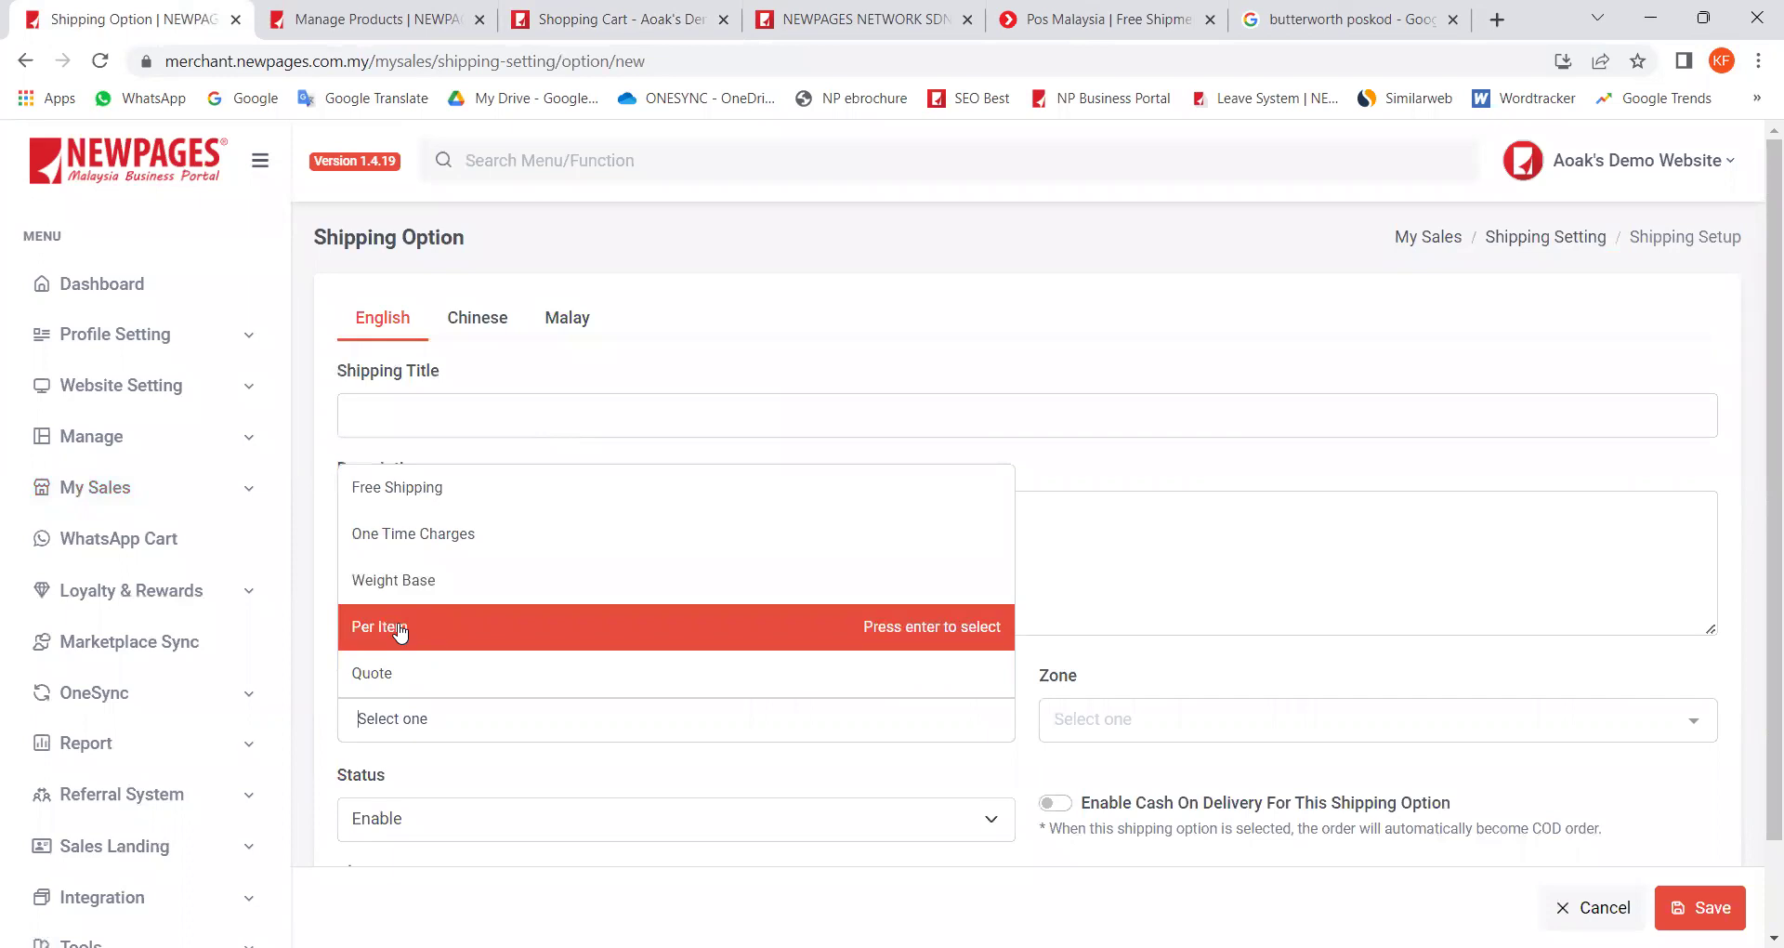
click(400, 632)
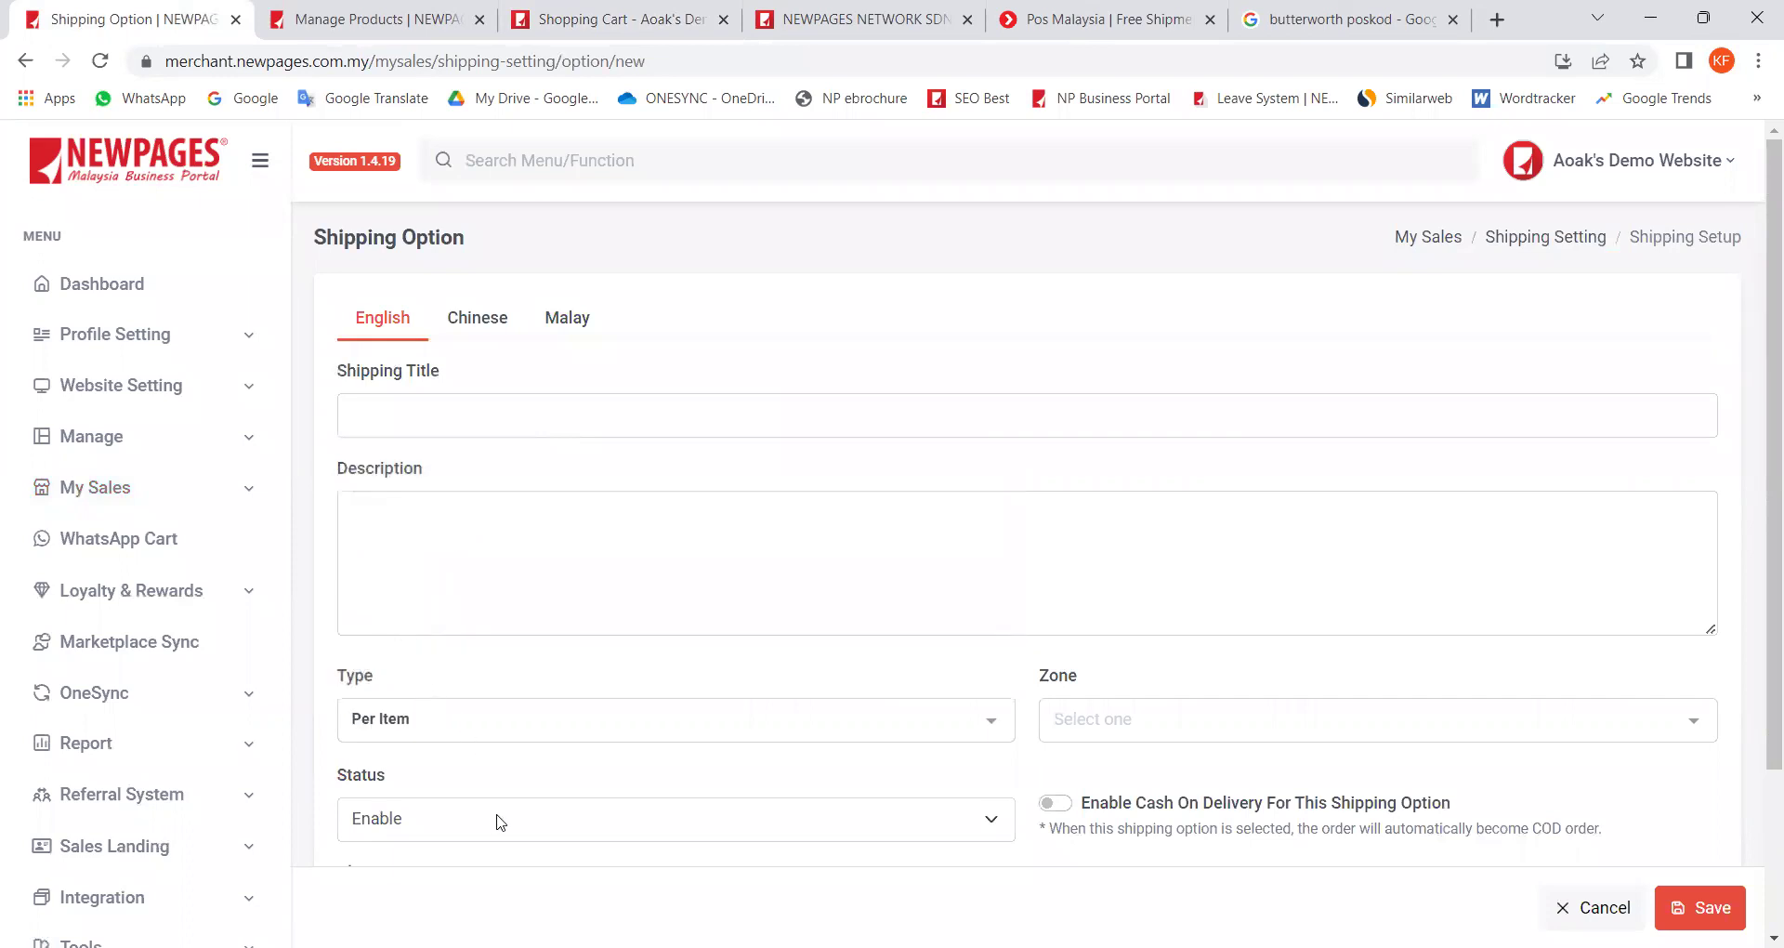
scroll(474, 804, down, 1)
scroll(470, 801, down, 1)
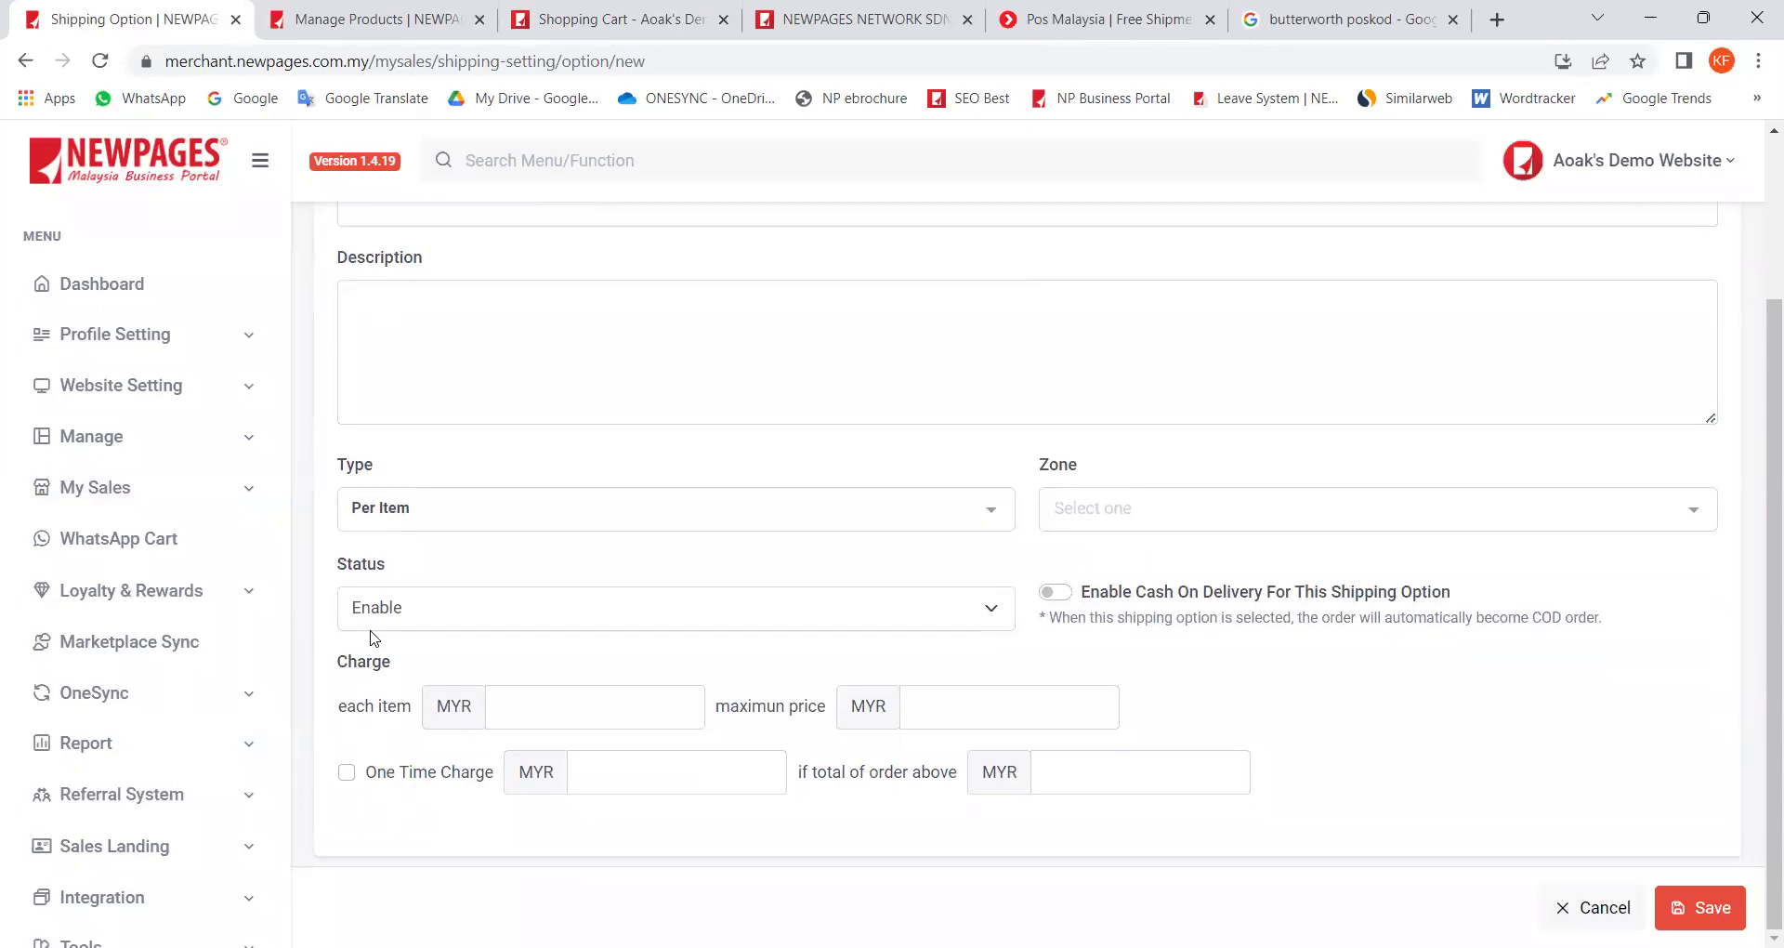
click(451, 526)
click(383, 740)
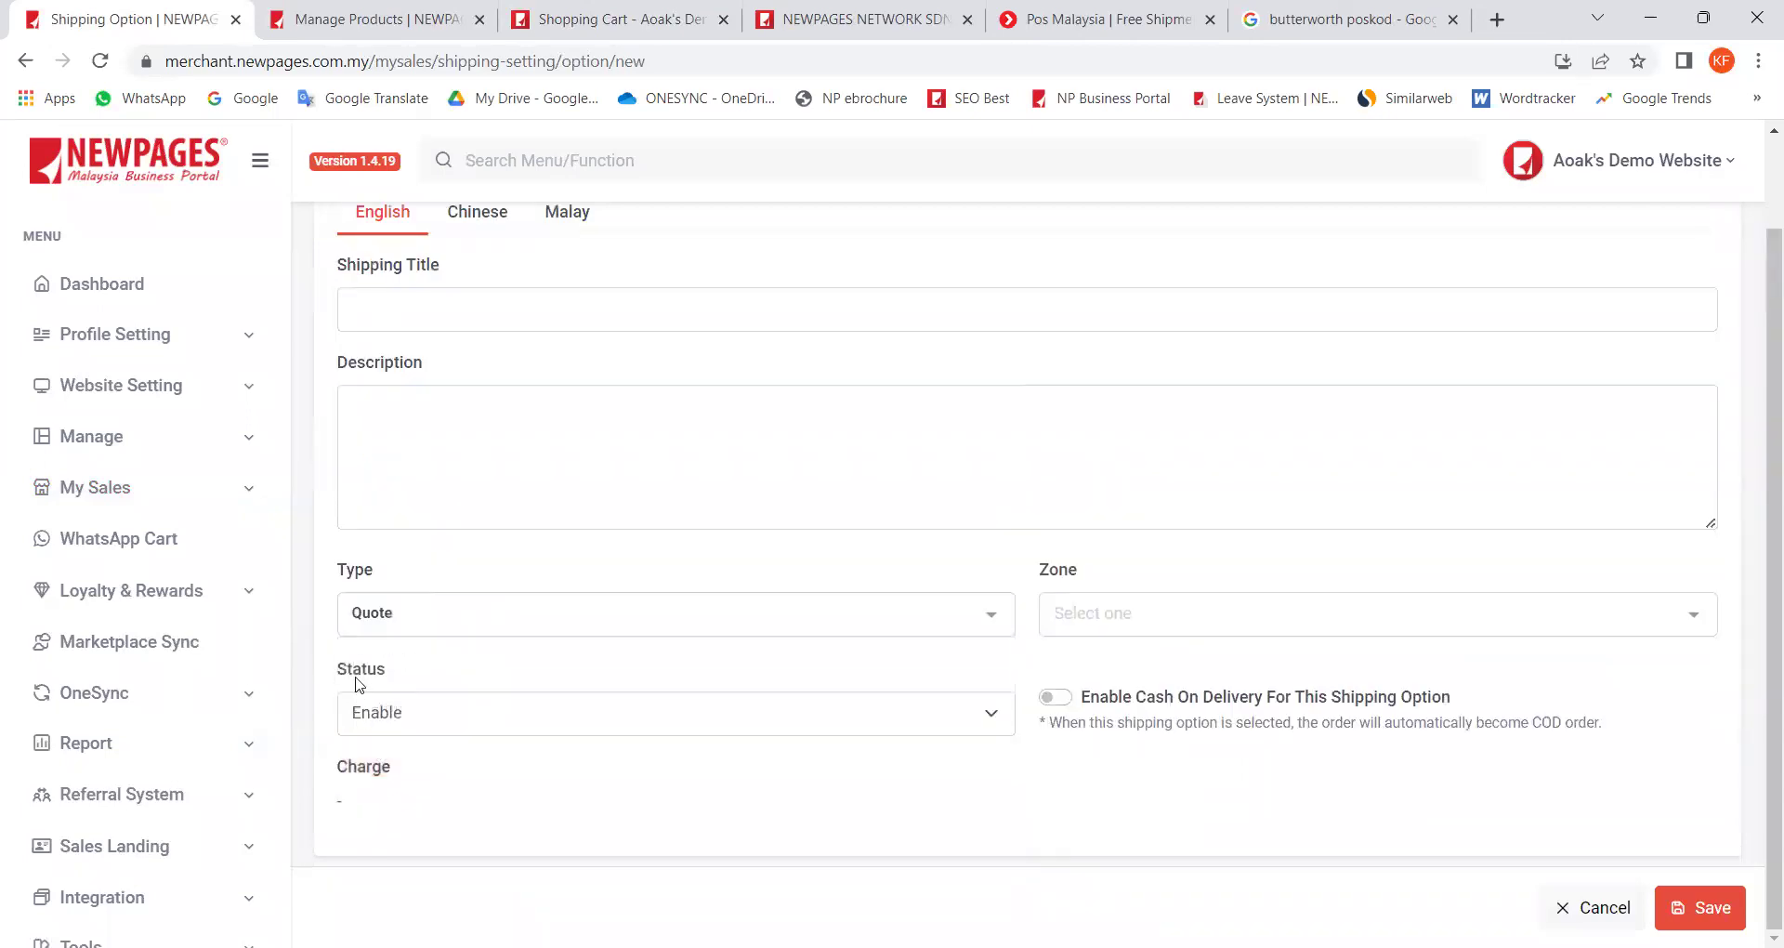
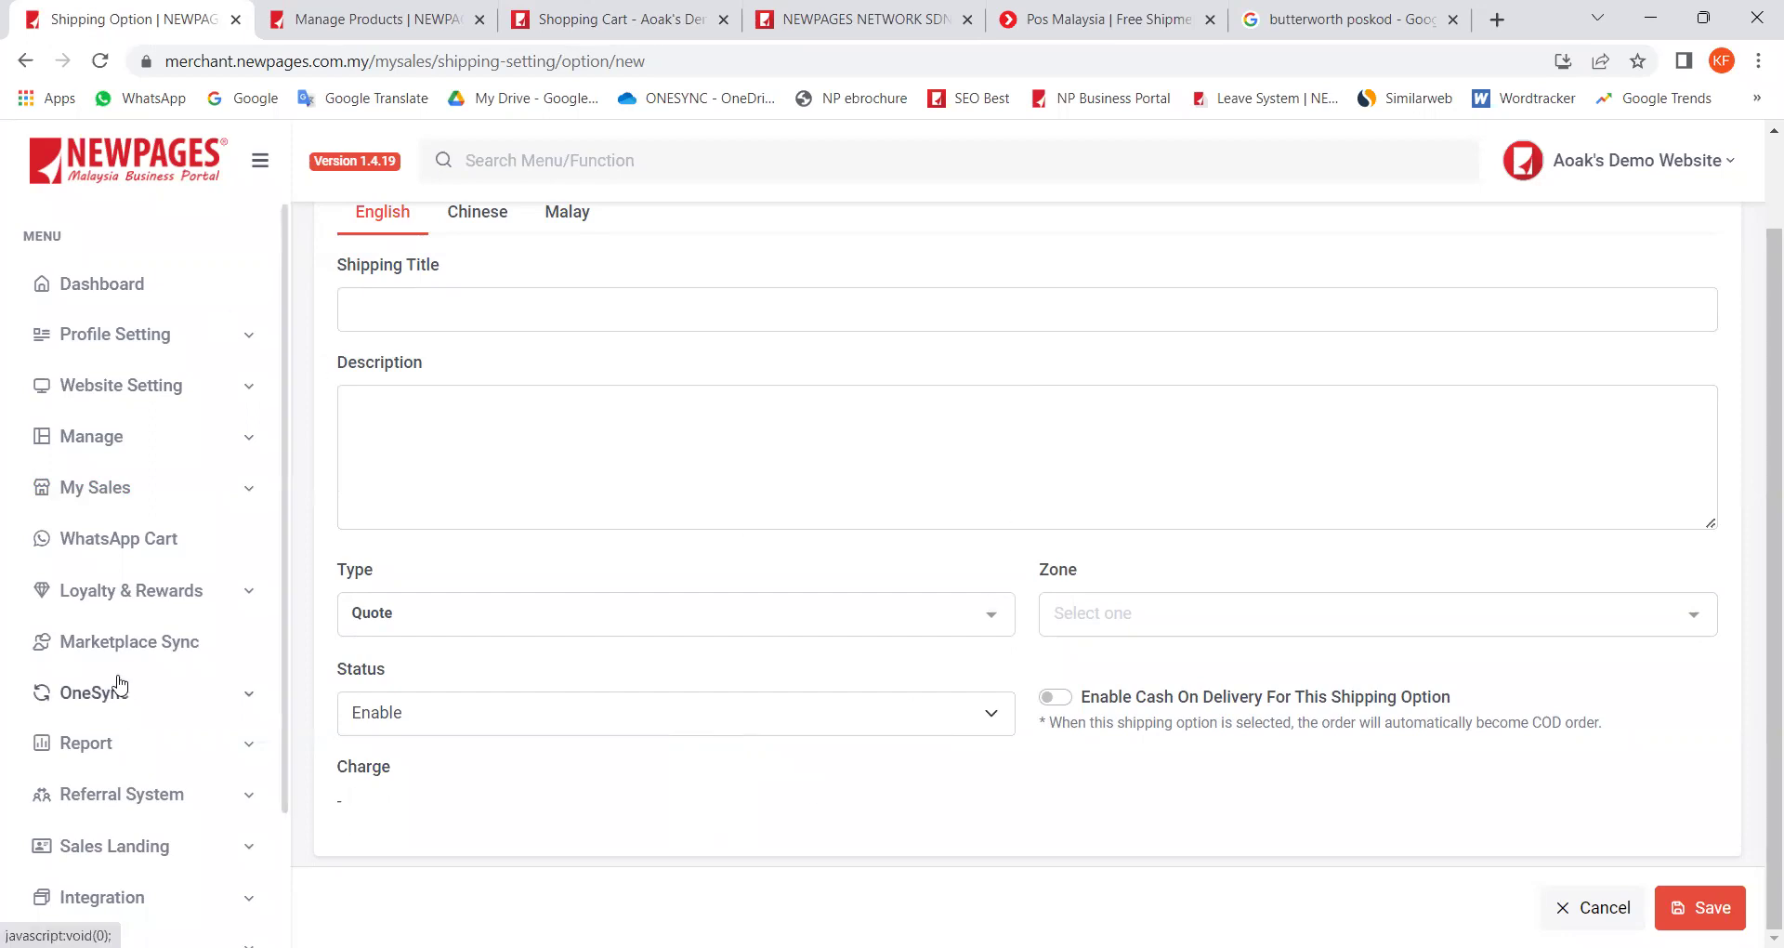
Step: Go to Shipping Setting under My Sales and open the Australia shipping option for editing
click(132, 485)
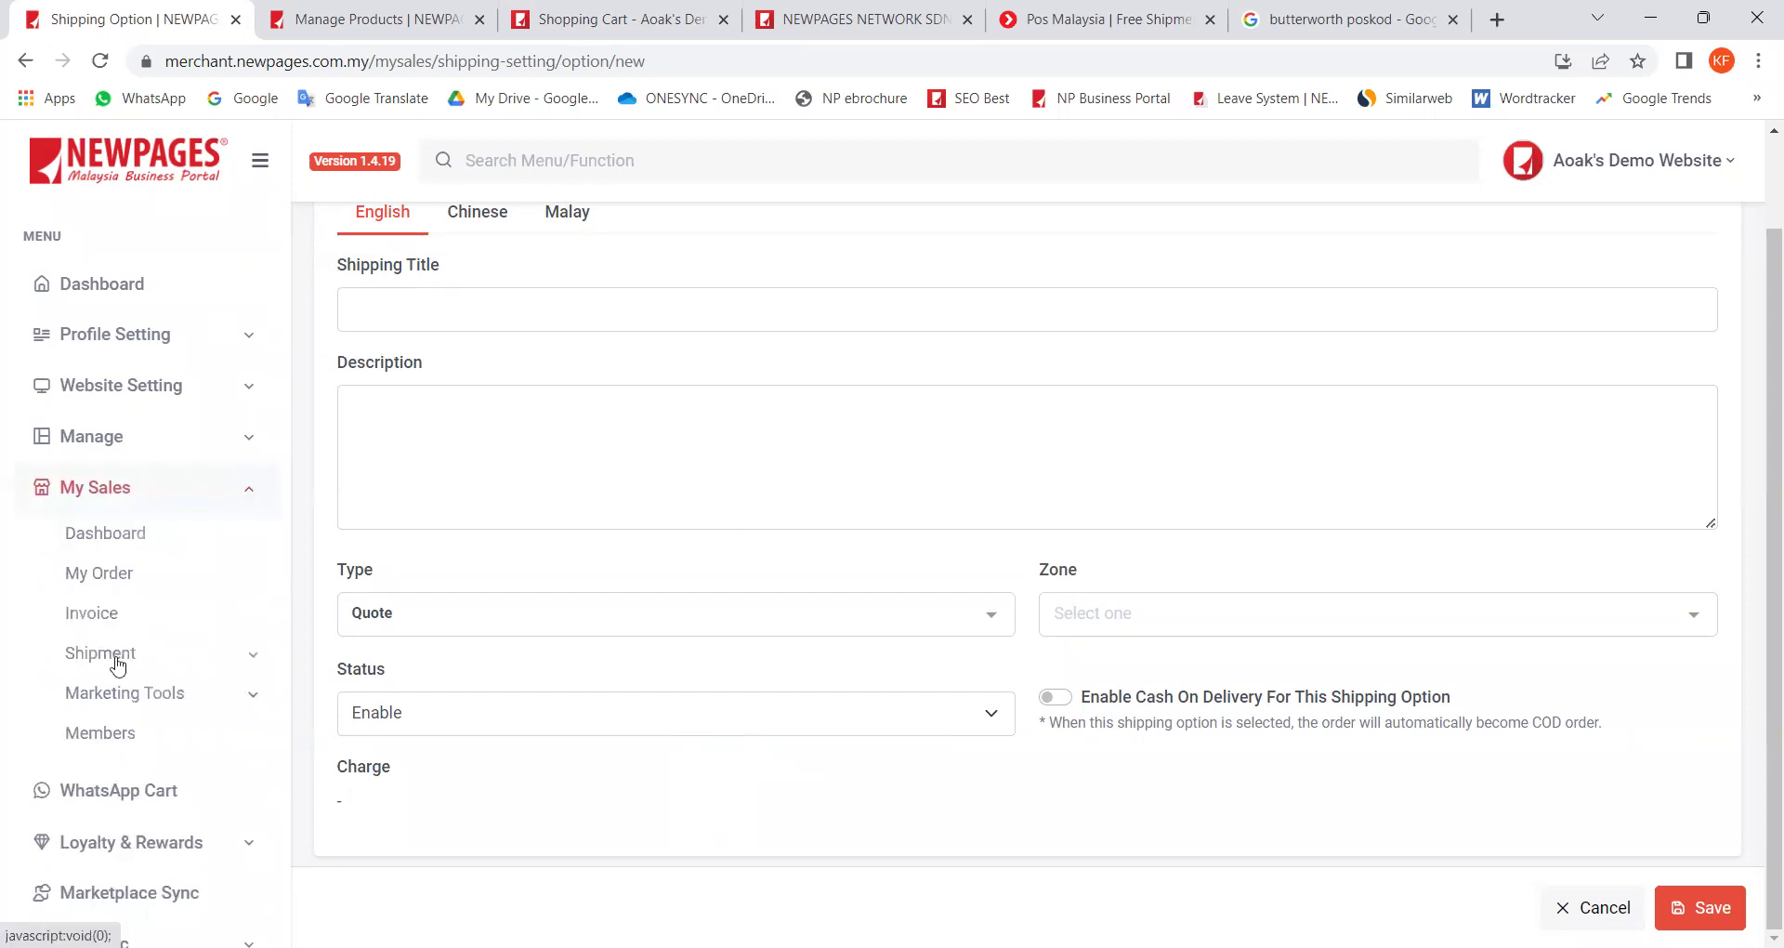
click(131, 889)
scroll(641, 733, down, 3)
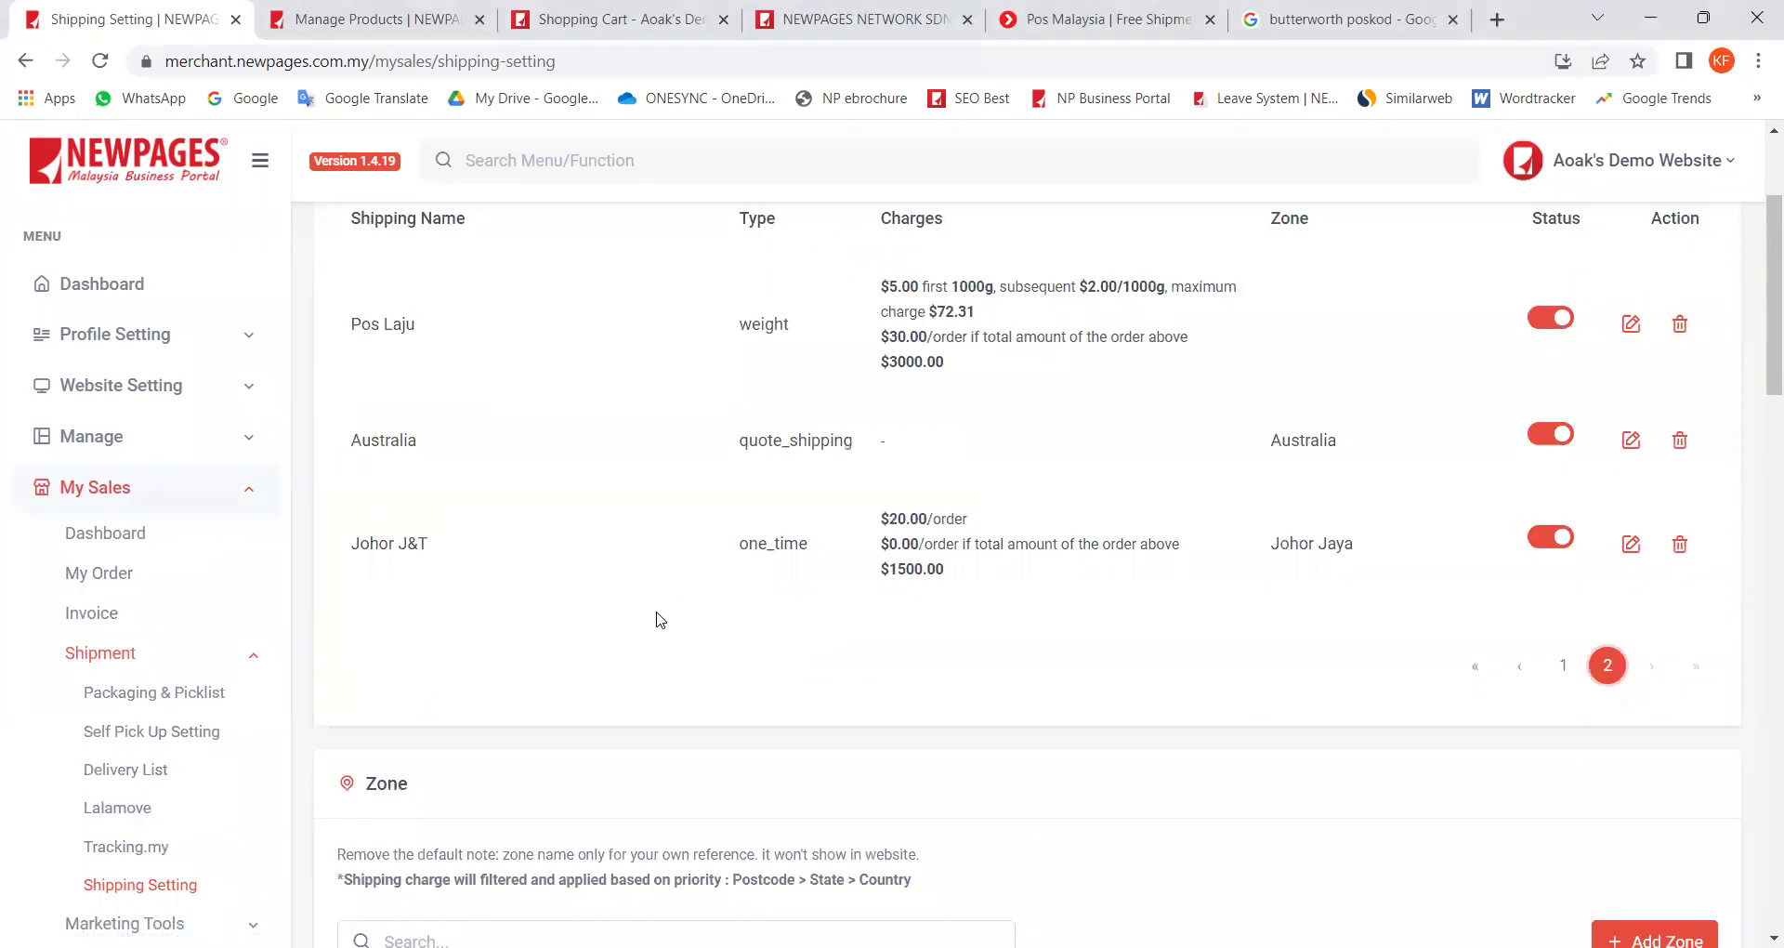
click(1631, 440)
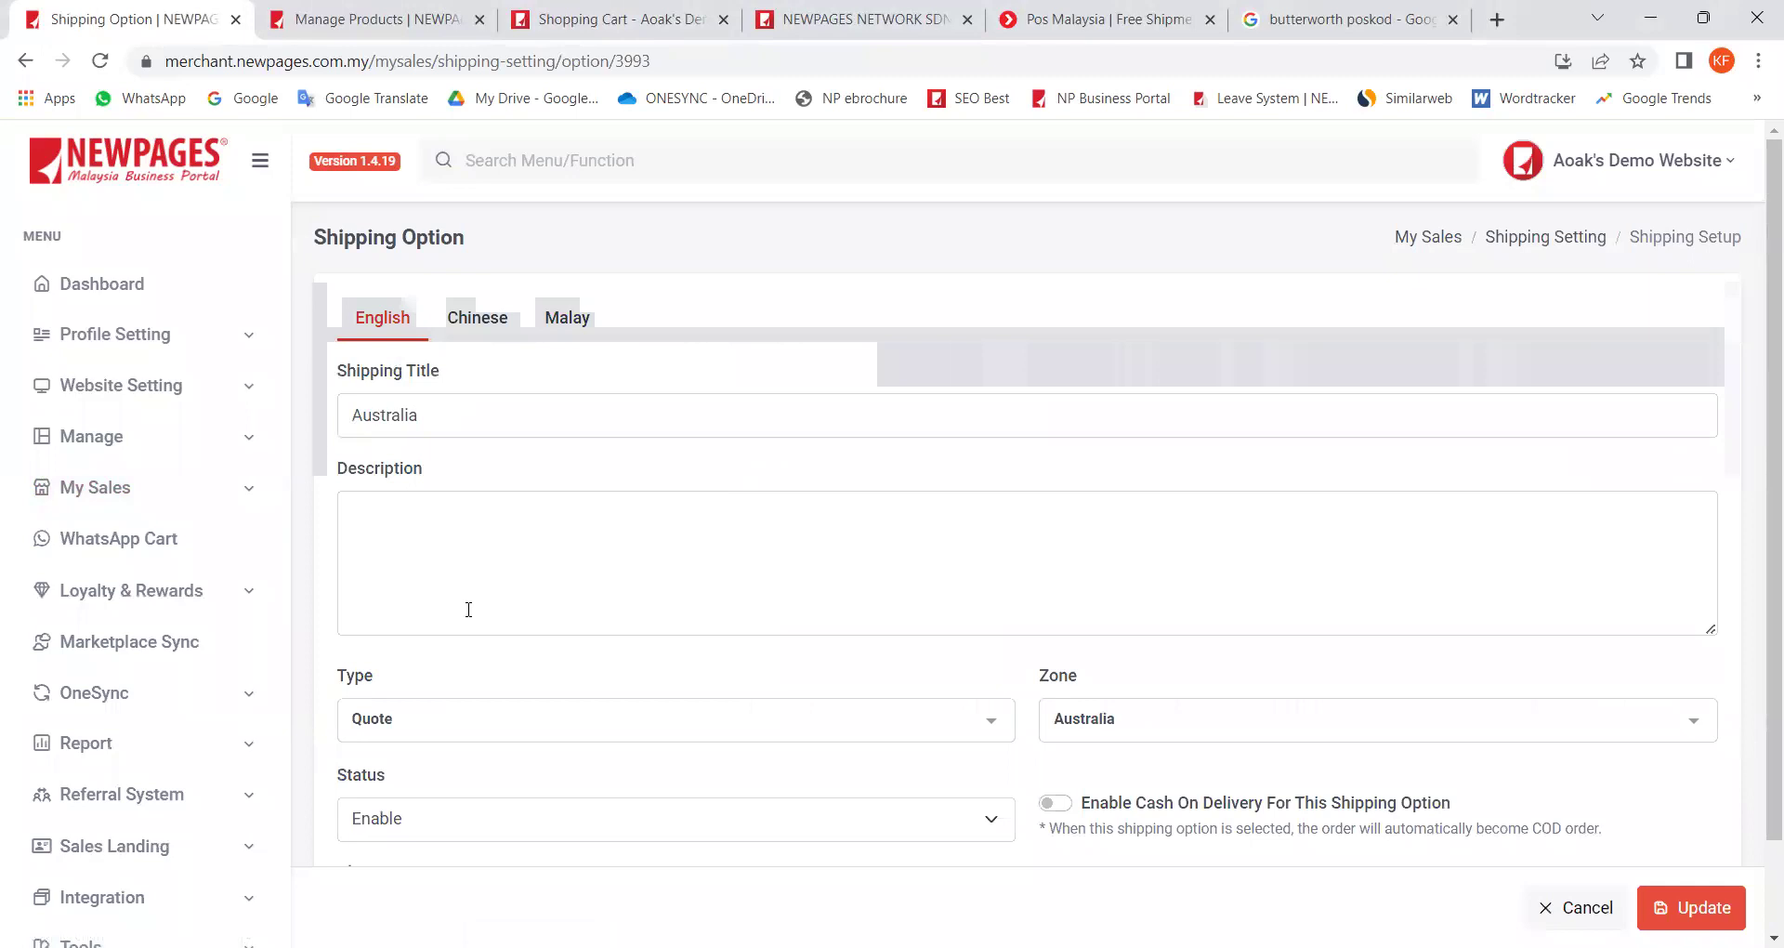
Step: Review the Australia Quote option's form, then start checkout of the Philips Air Fryer cart
scroll(470, 609, down, 1)
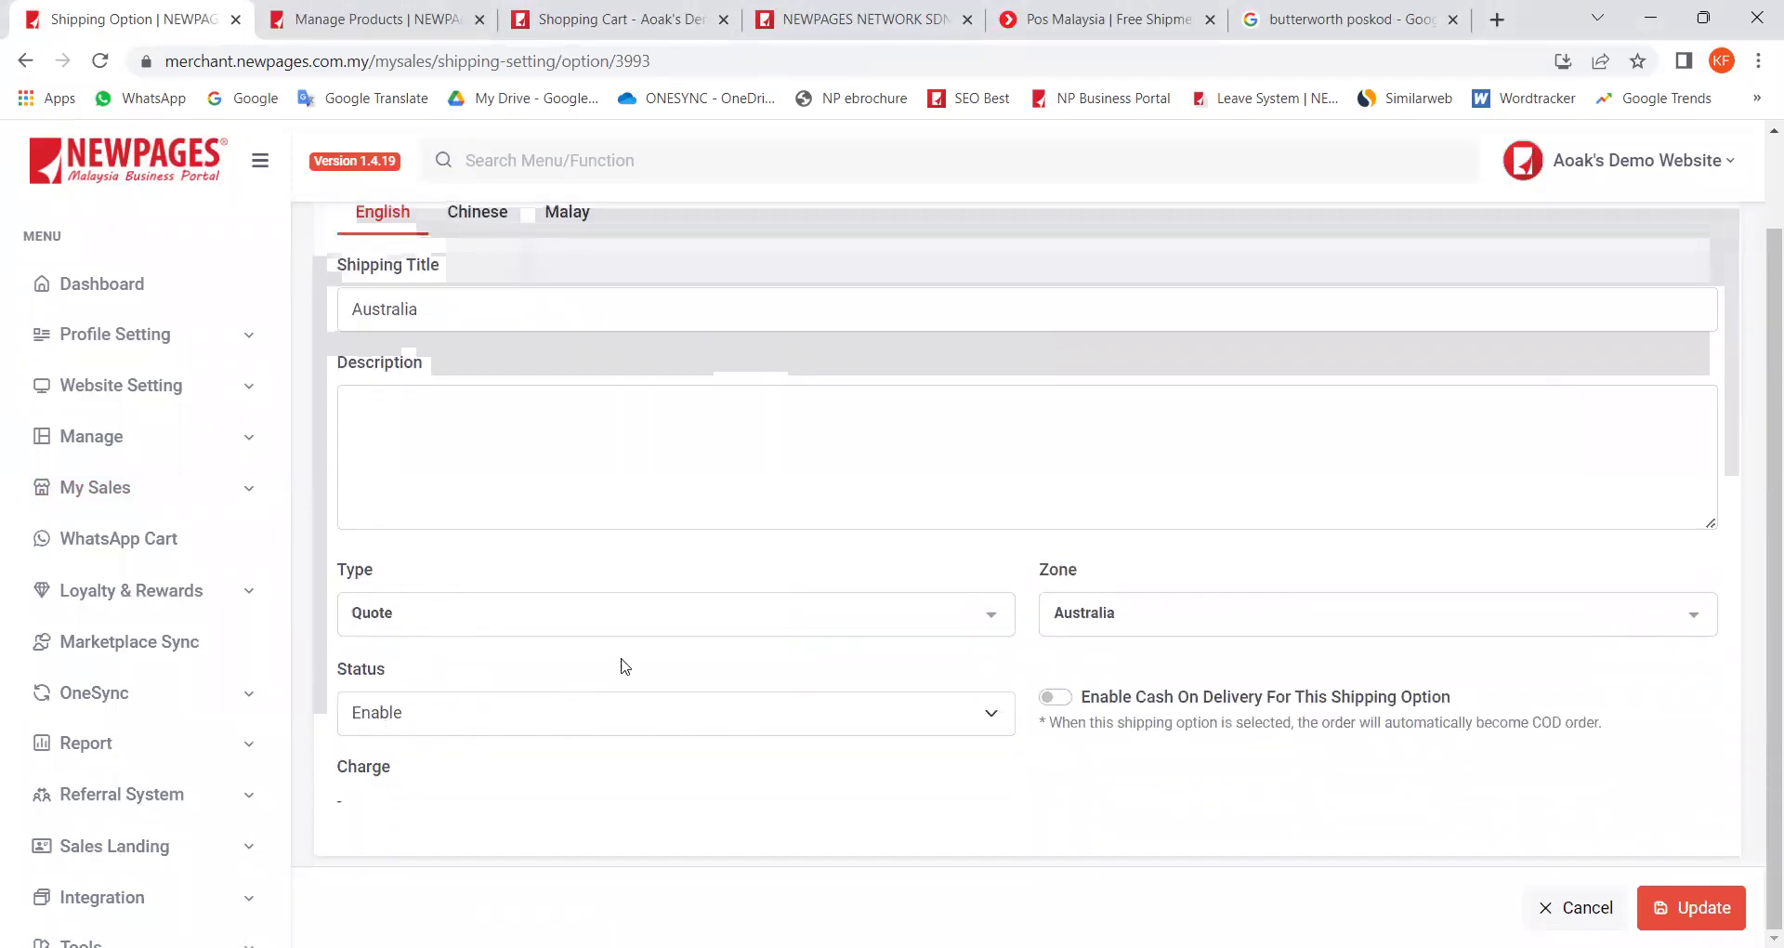
click(388, 28)
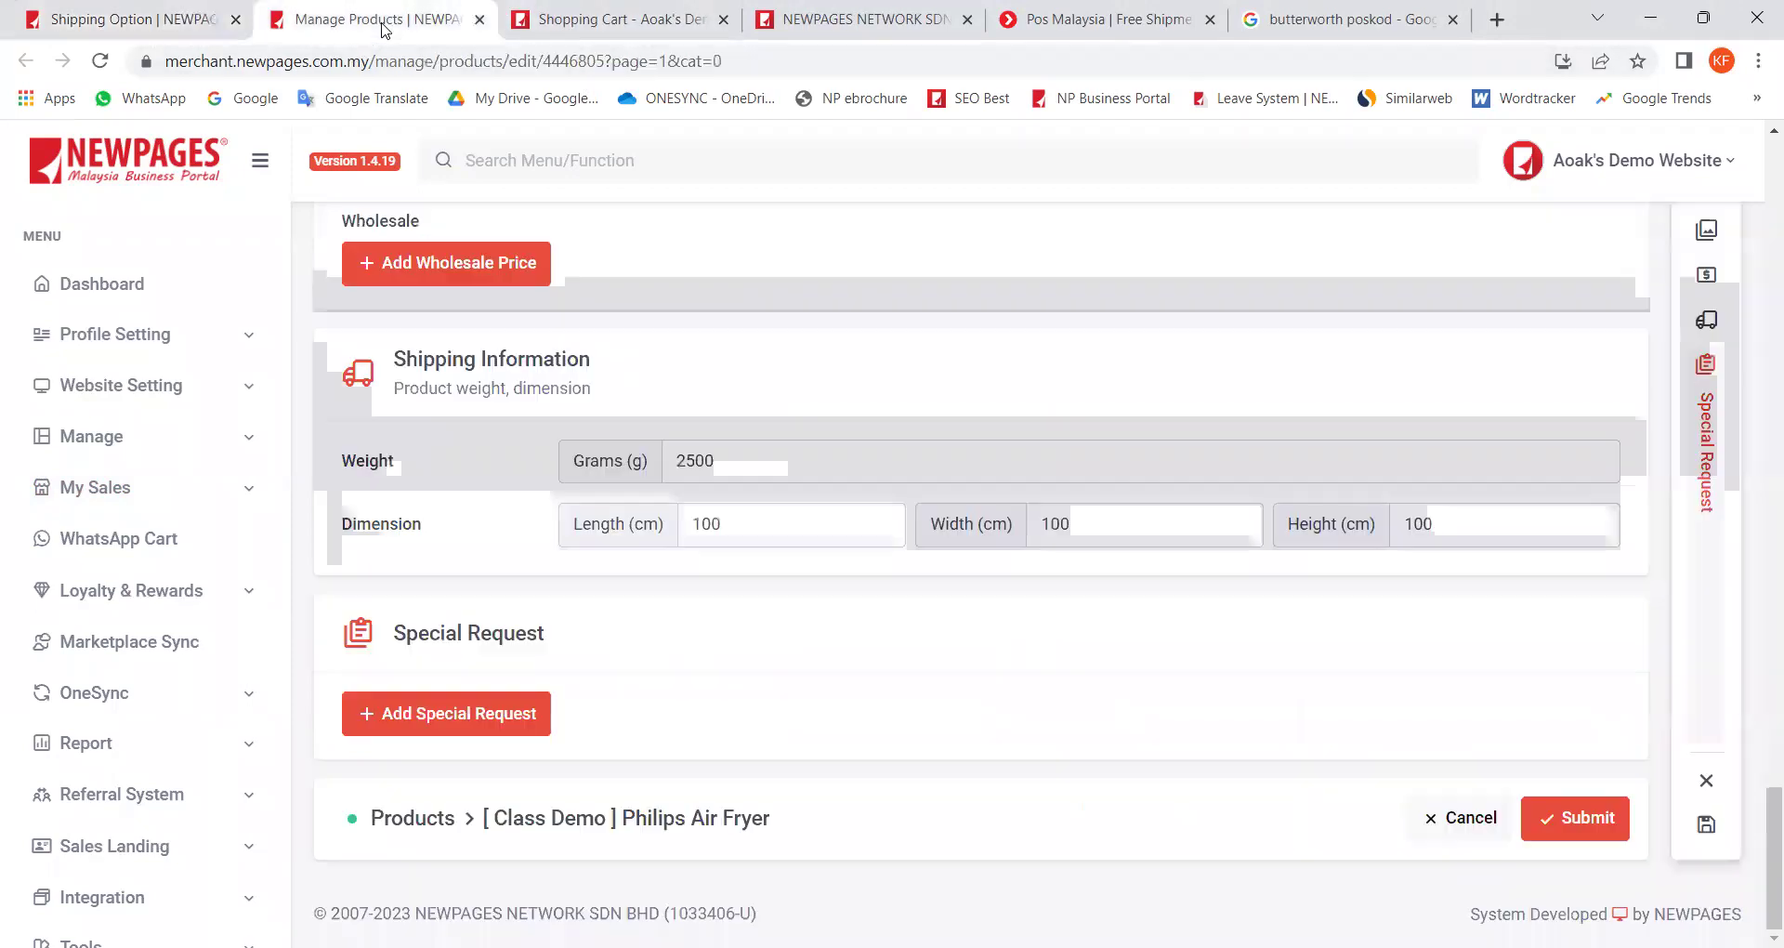
click(553, 20)
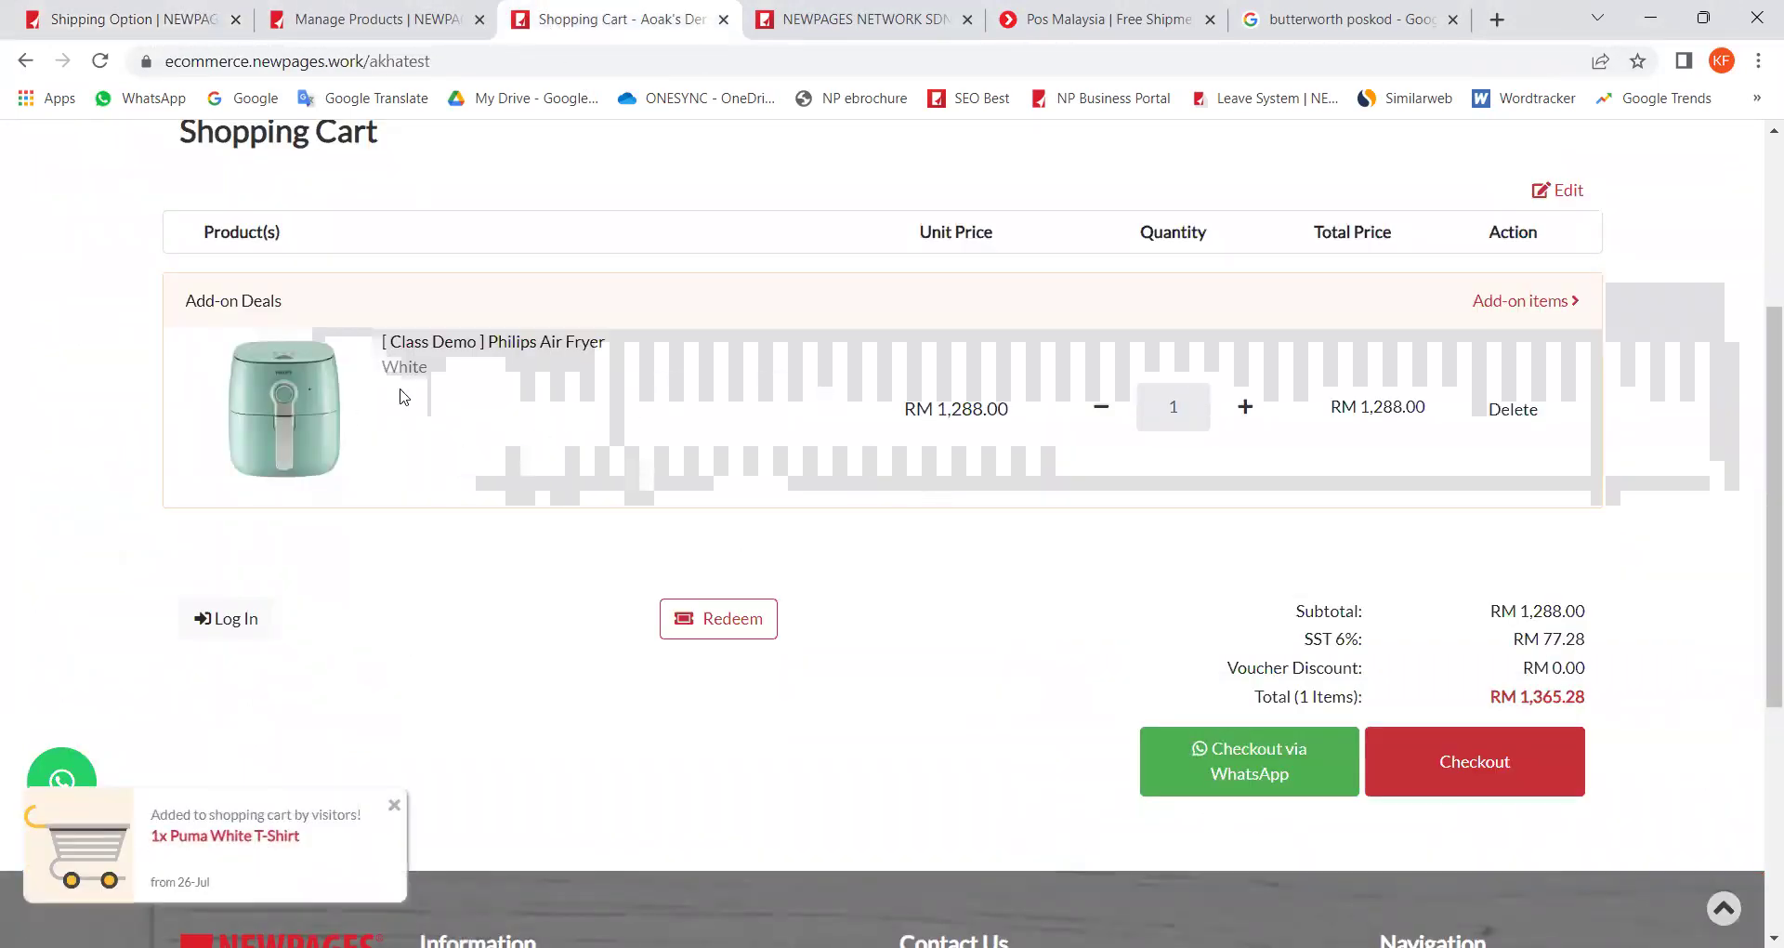
click(1457, 773)
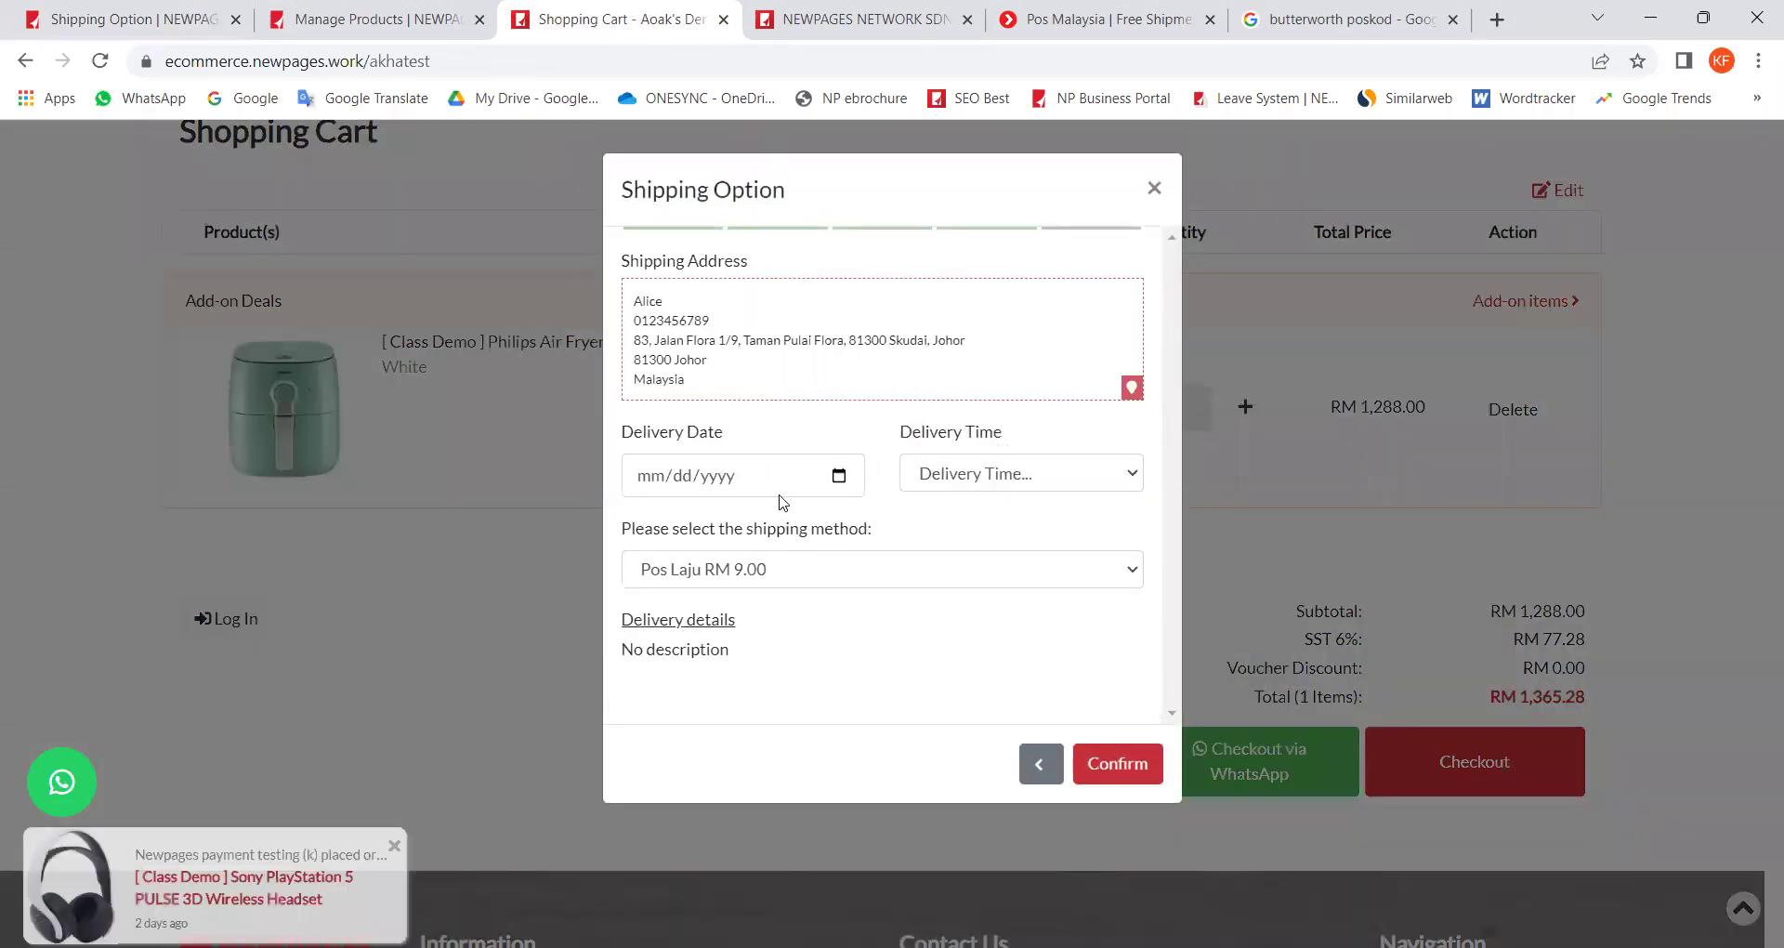
Step: Return to the checkout shipping address step and paste in an Australian delivery address
click(1052, 780)
click(1045, 779)
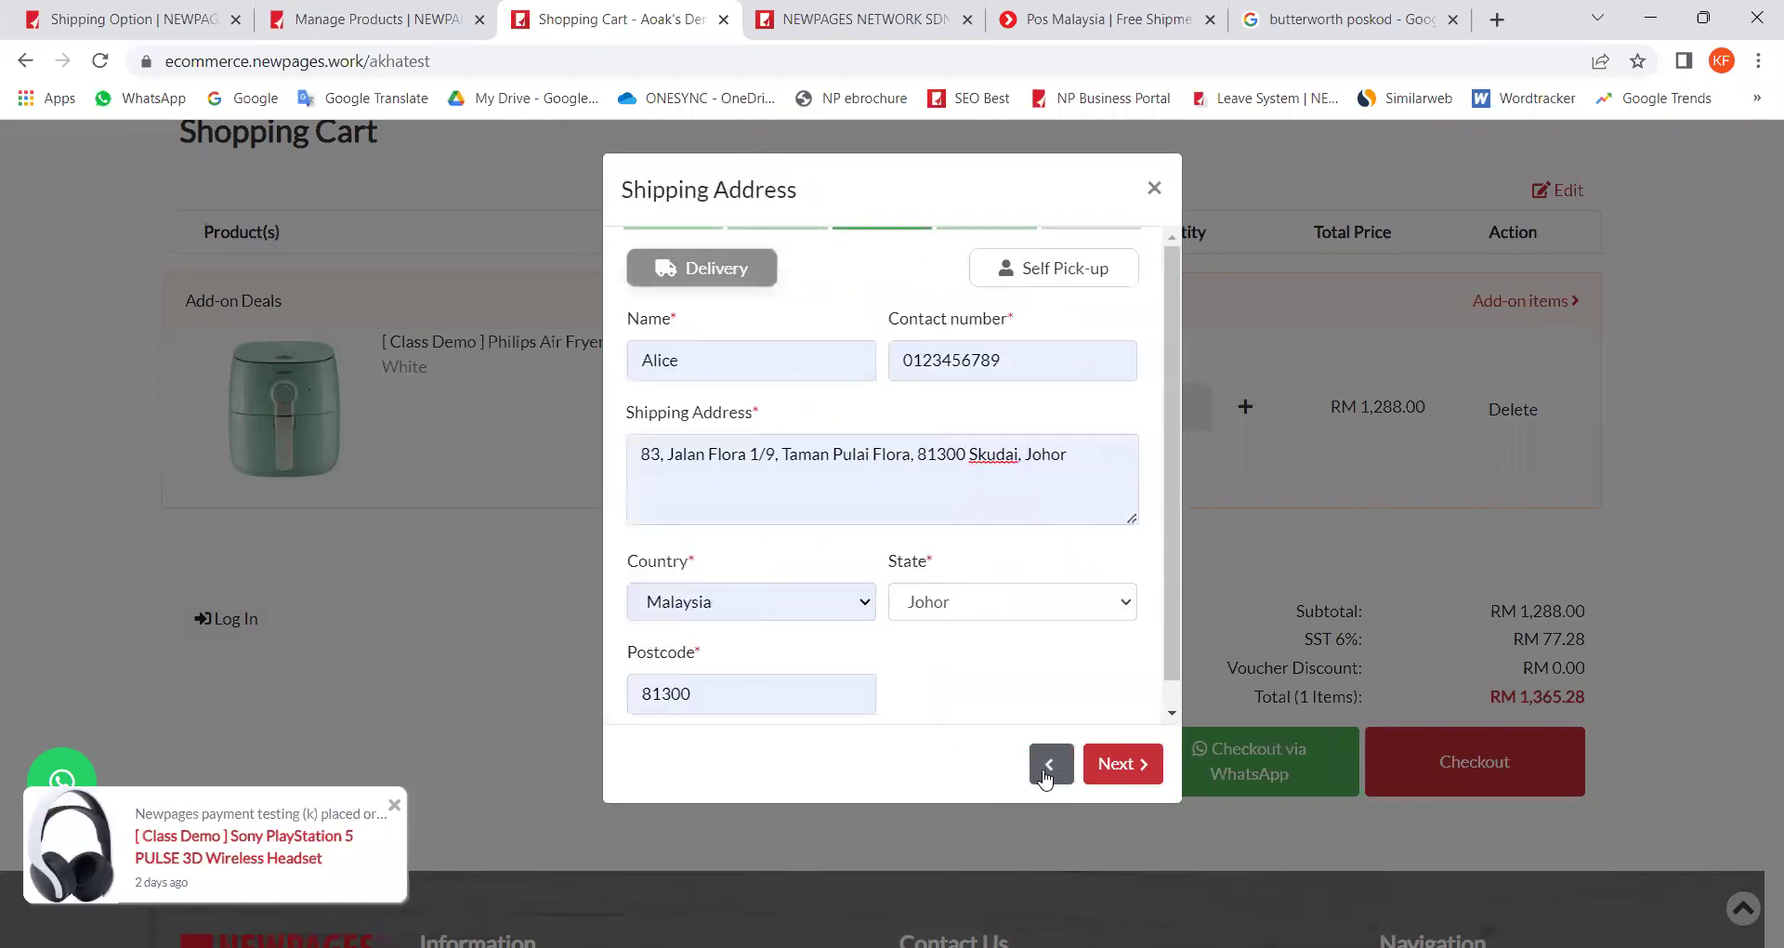
click(1046, 779)
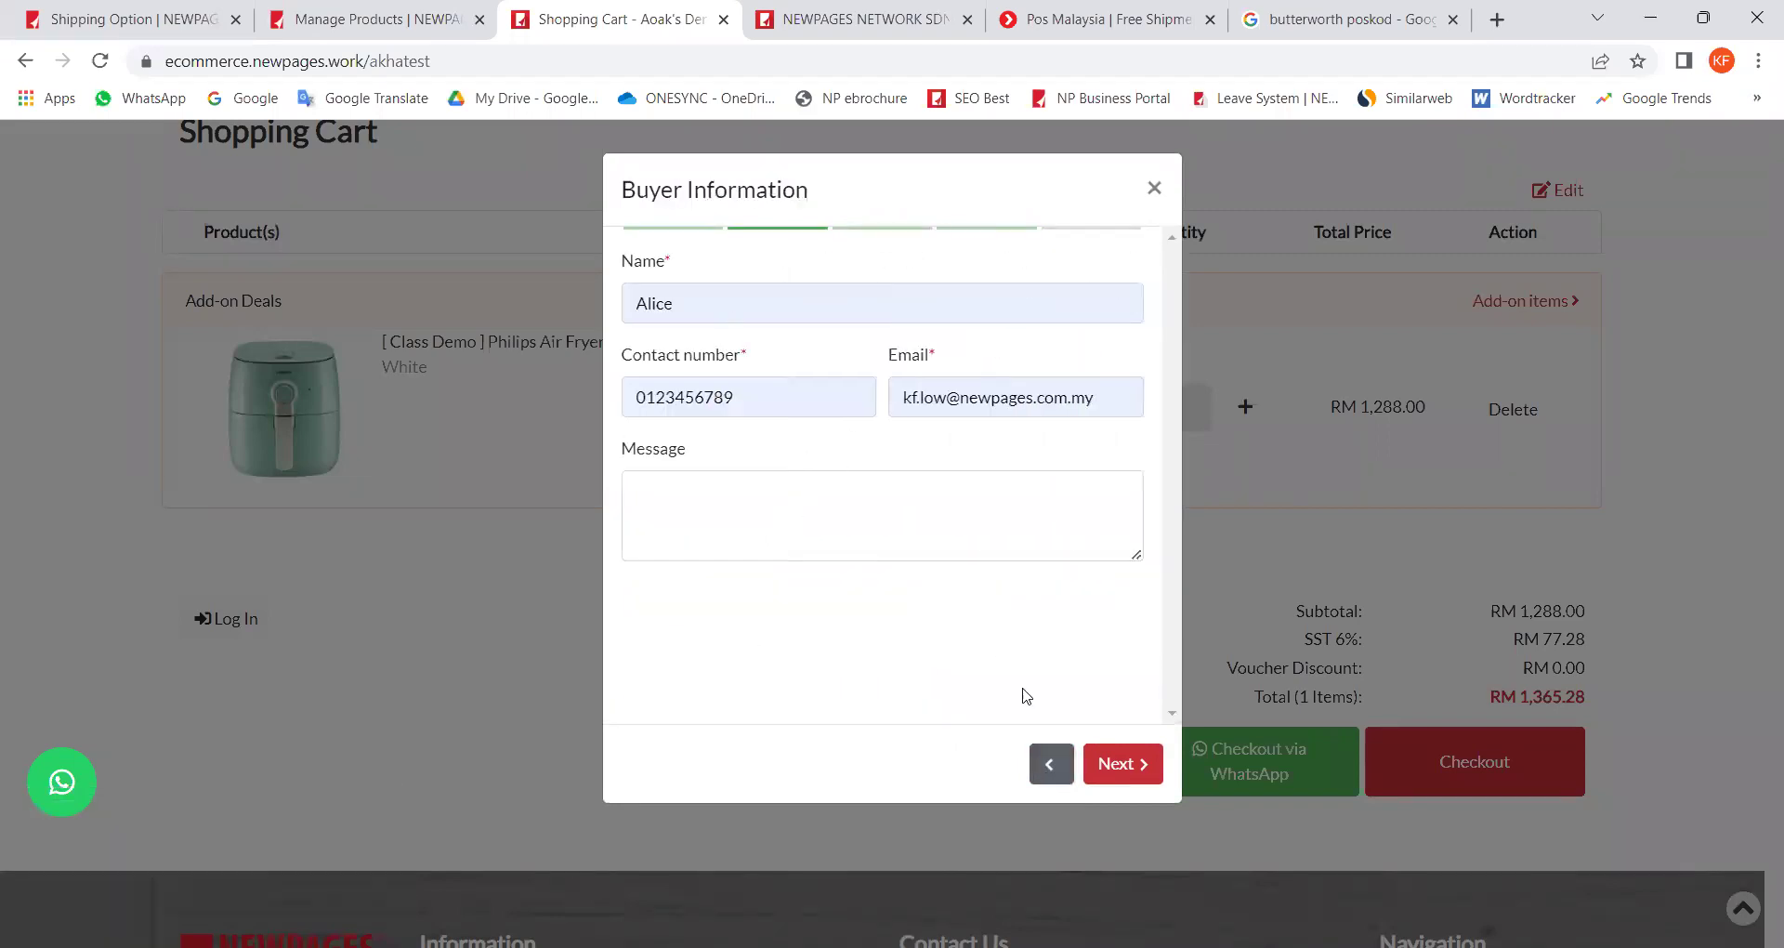
click(1143, 771)
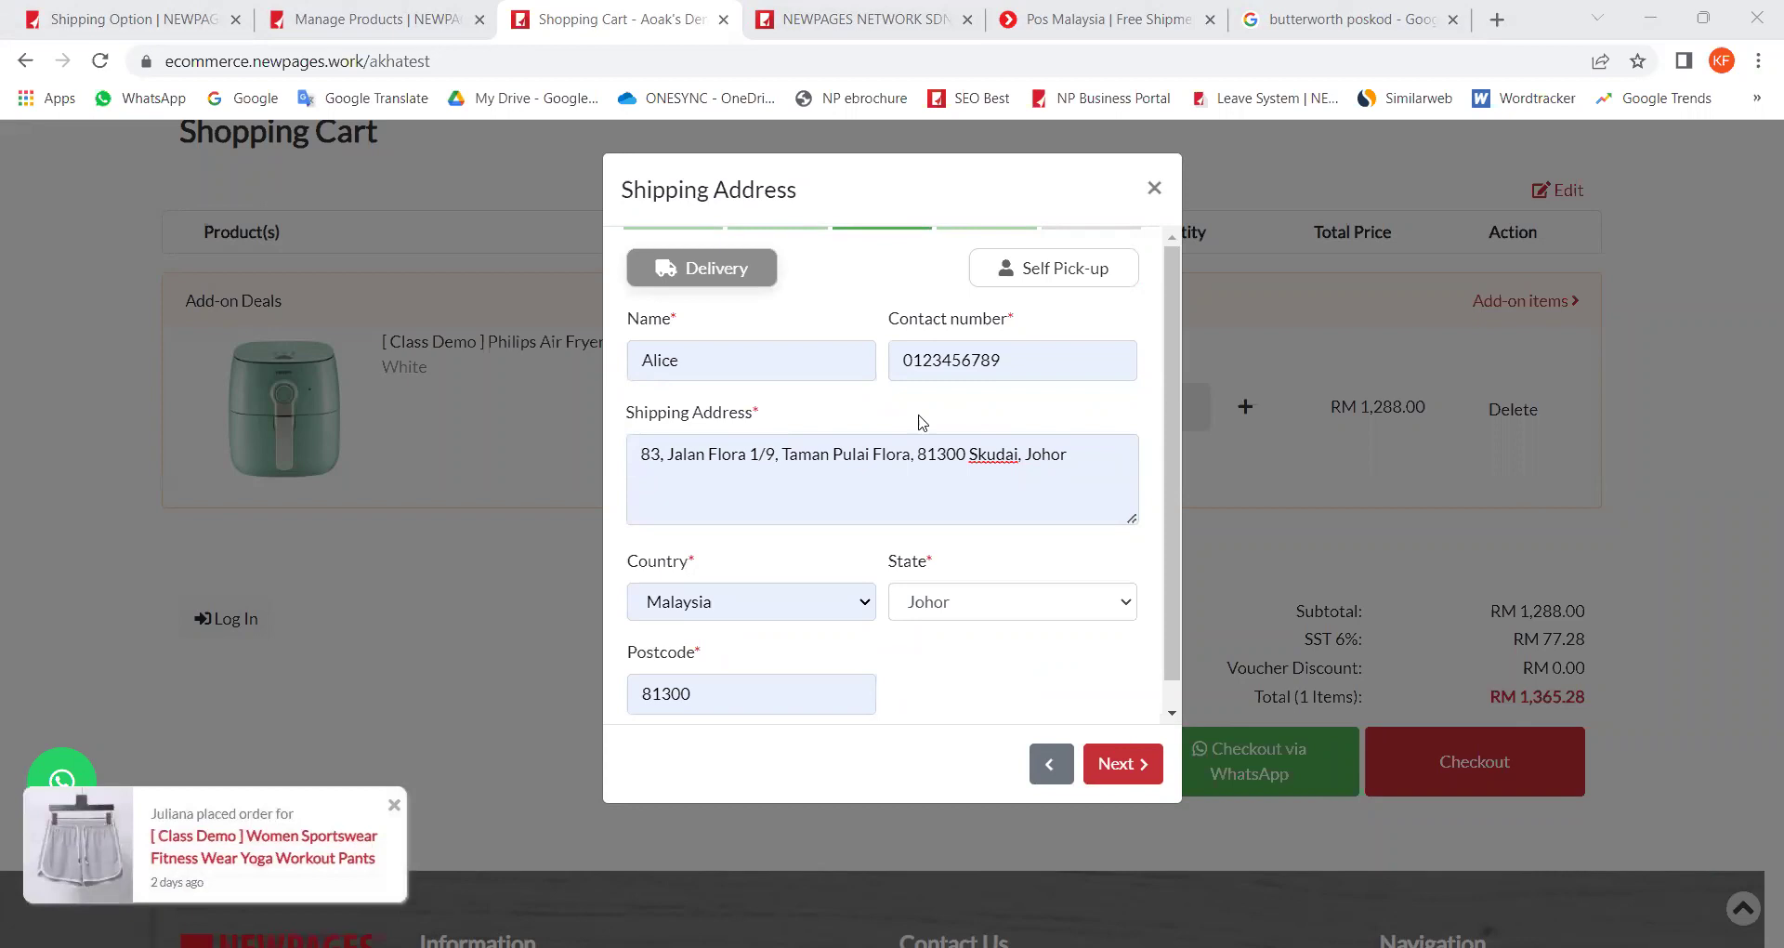
drag(1079, 461, 641, 455)
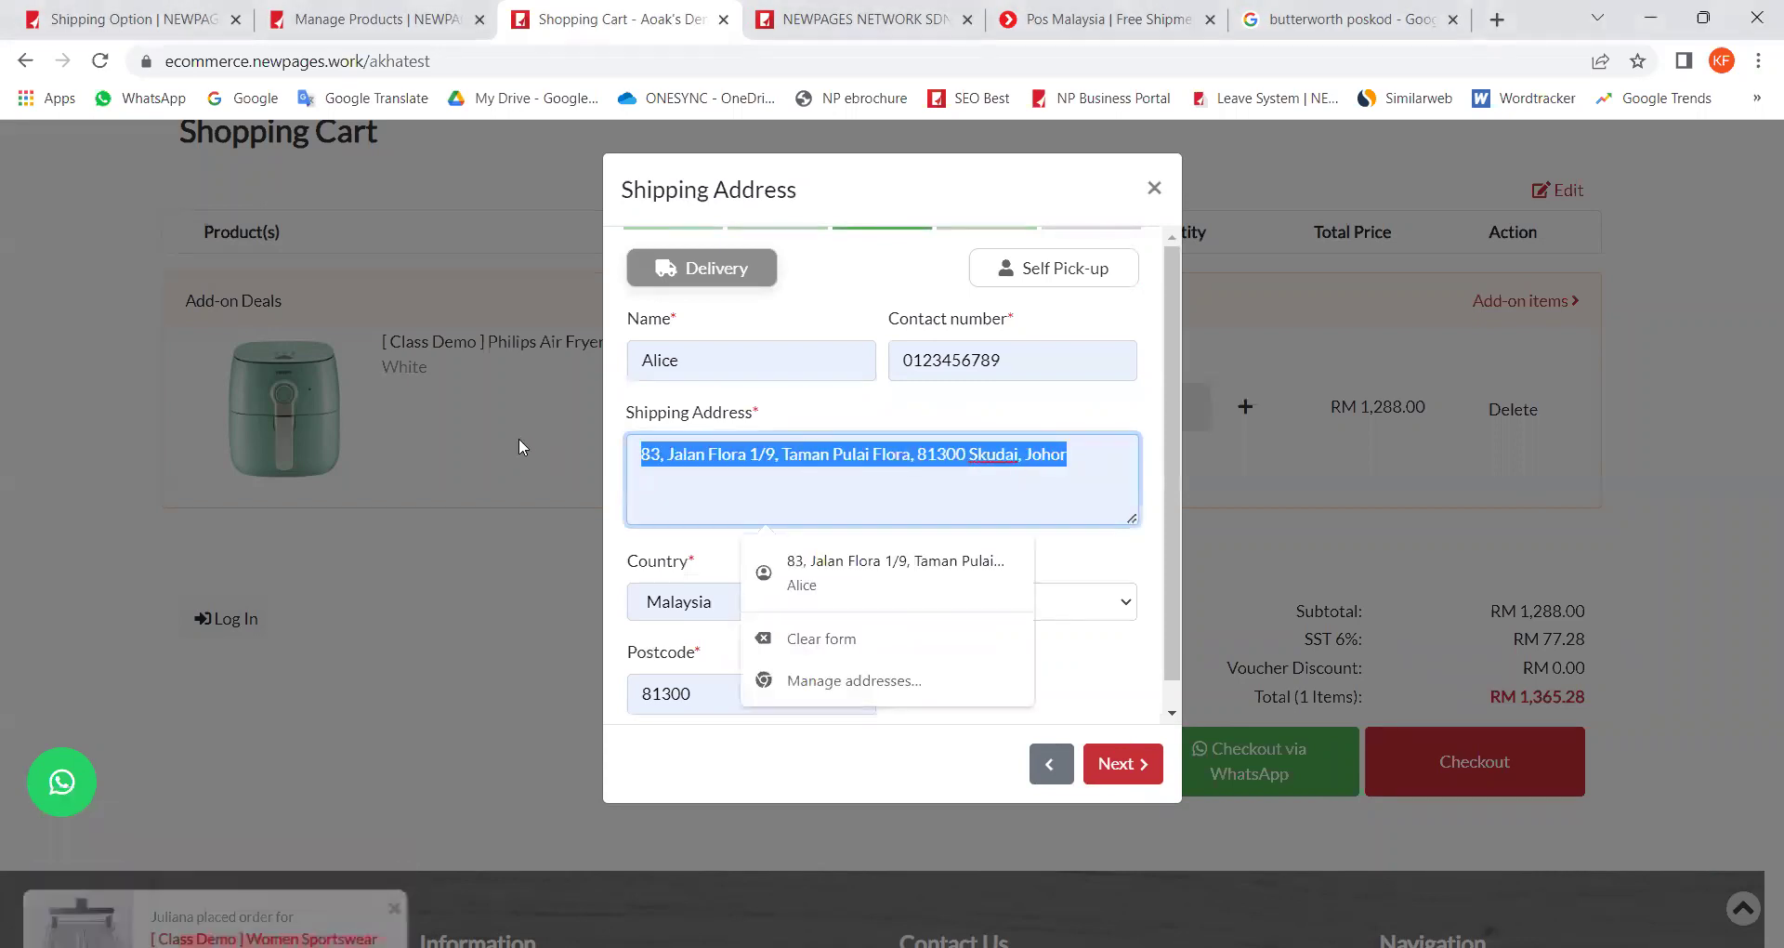
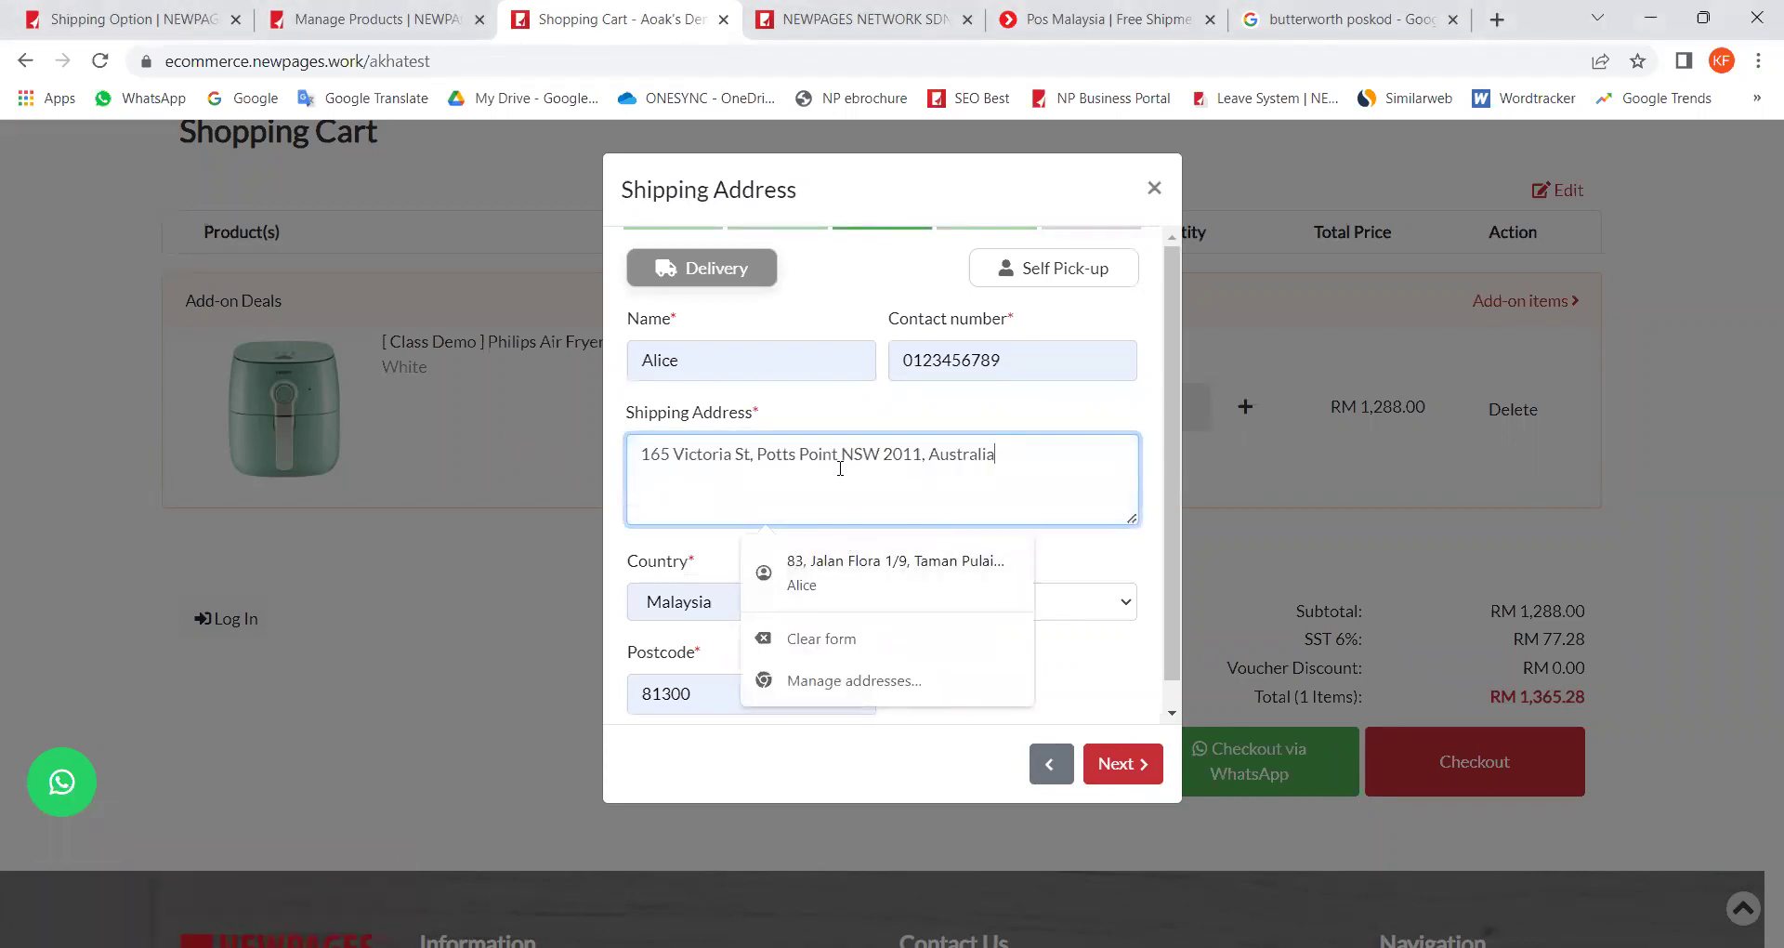
click(670, 537)
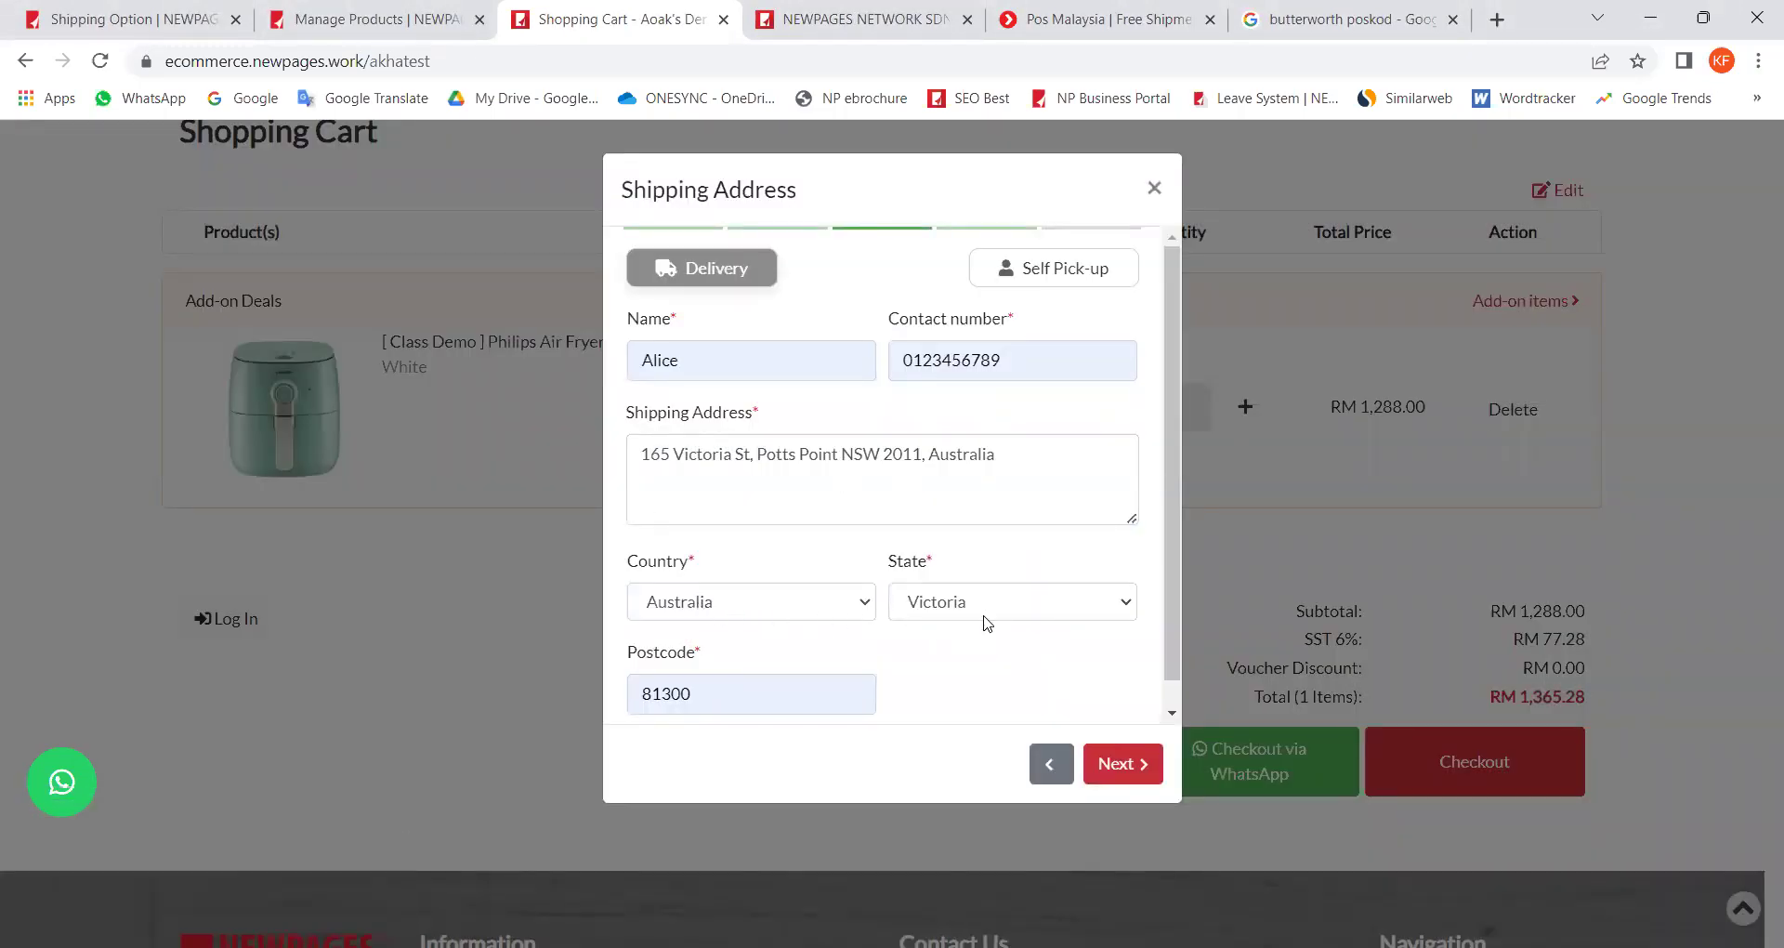
Step: Replace the old postcode 81300 with 2011
drag(764, 707, 486, 683)
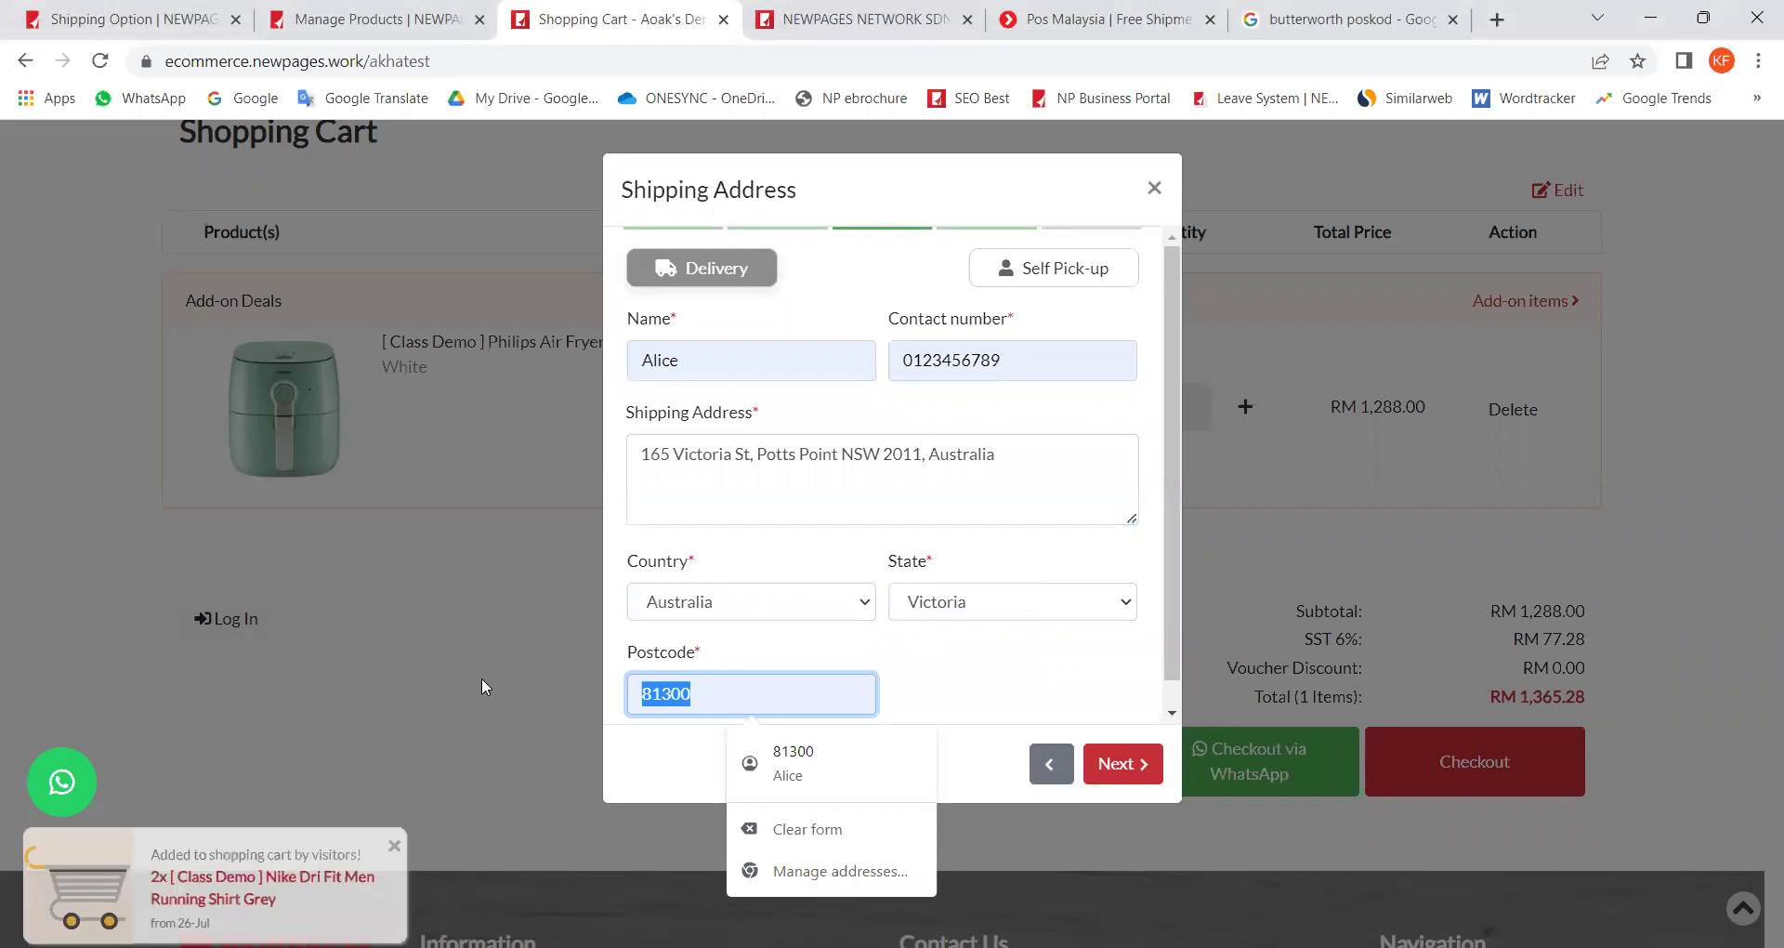
key(BackSpace)
text(2011)
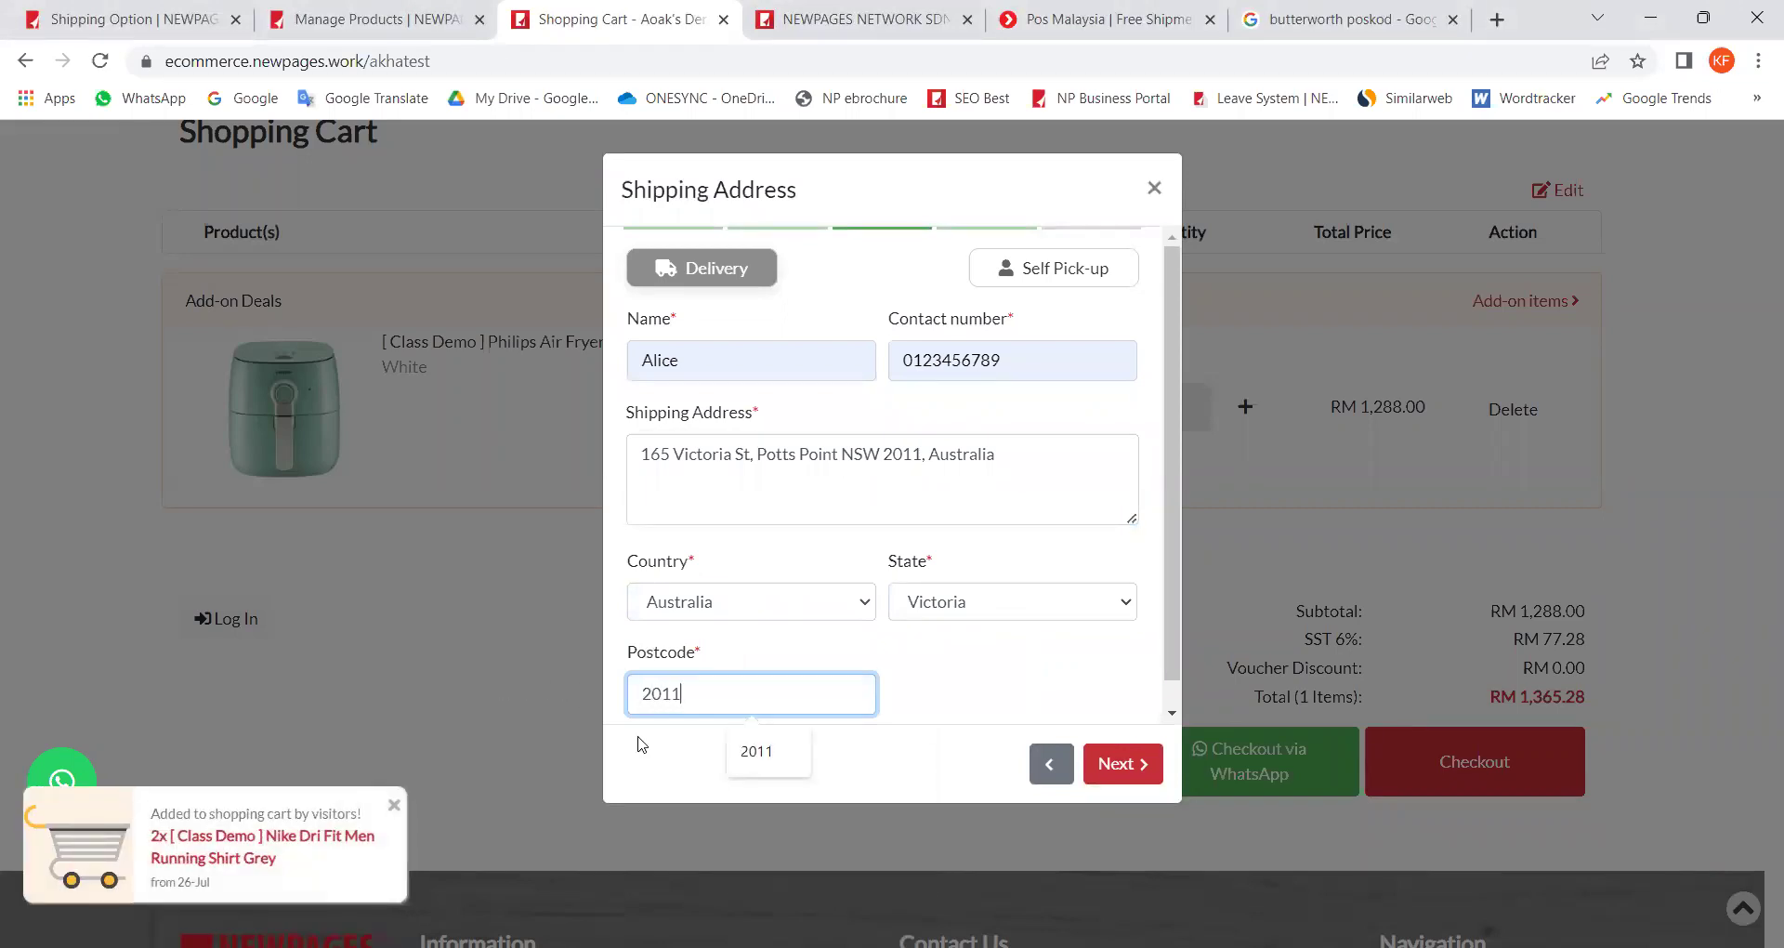
drag(920, 456, 883, 451)
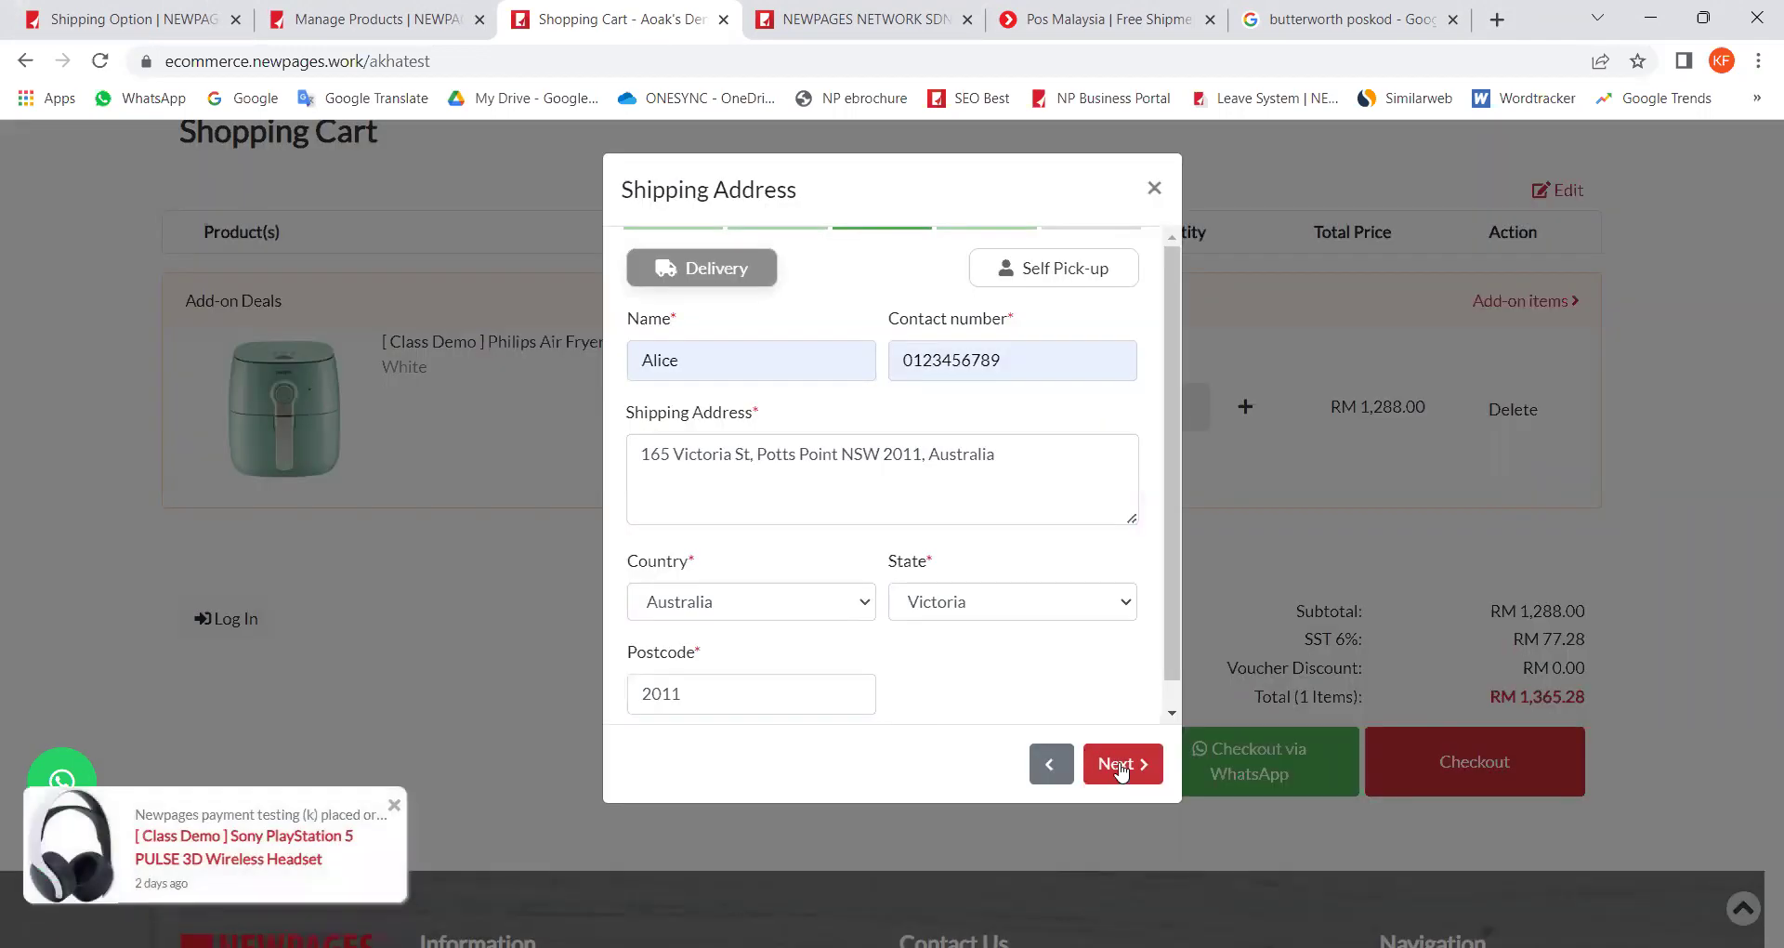
Step: Advance to the shipping option step, where Australia (Quote Shipping Fee) is offered
click(1125, 763)
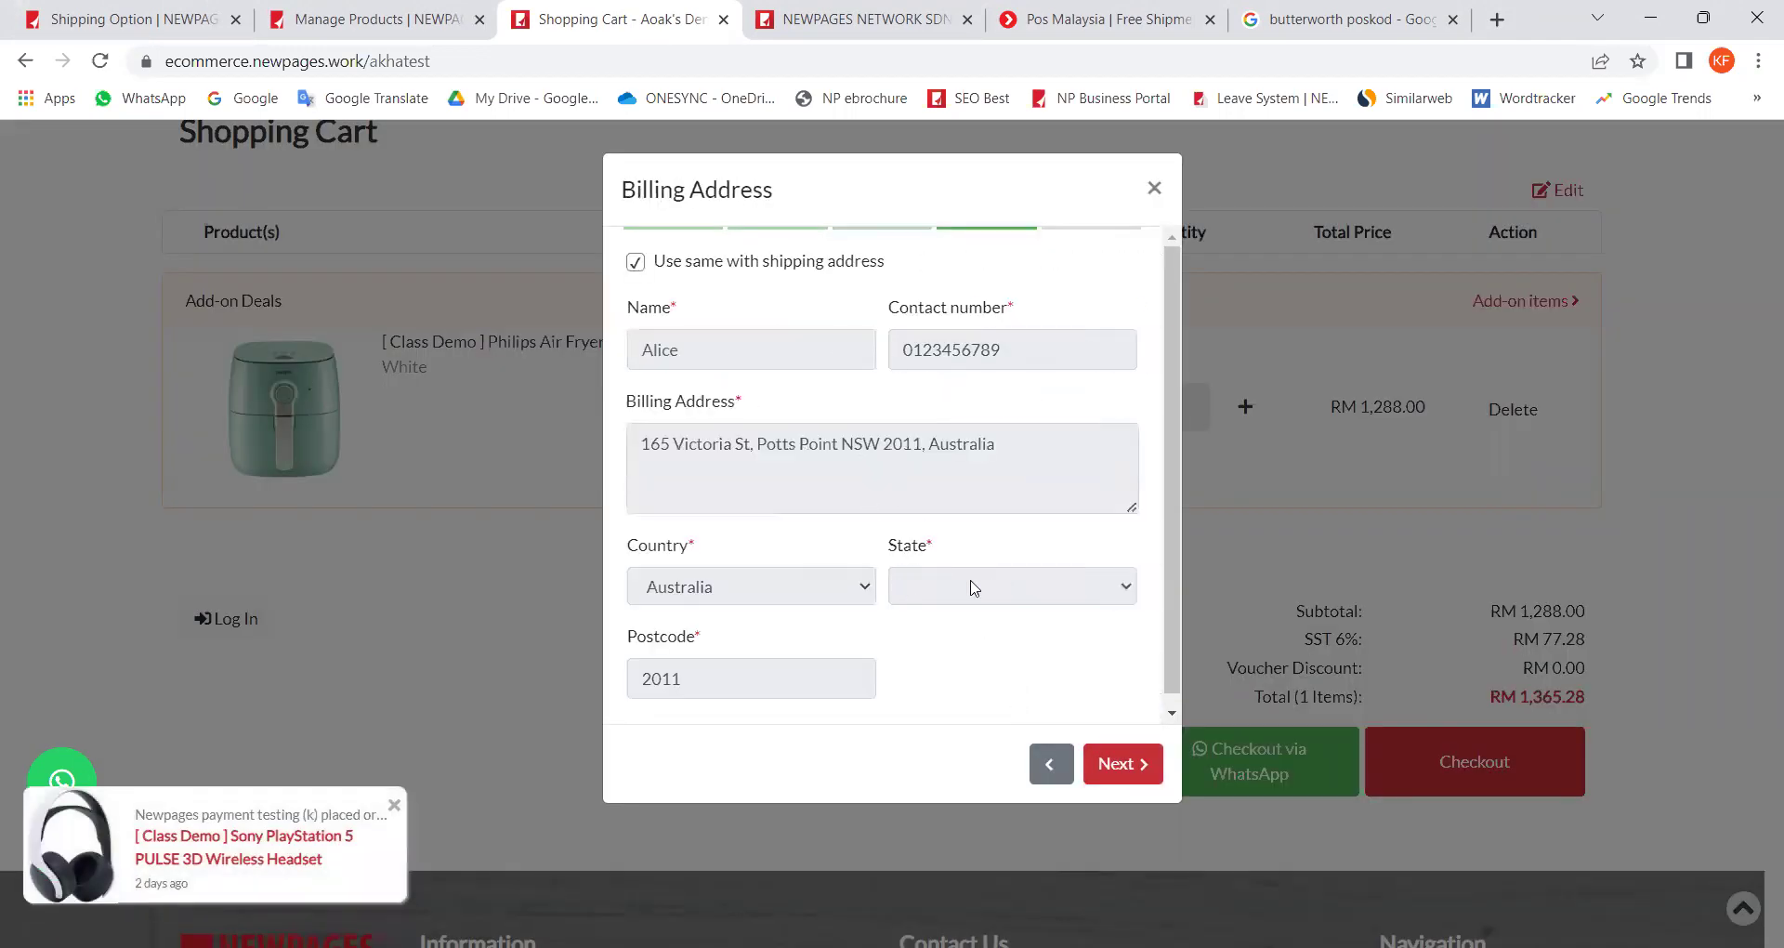
click(1123, 765)
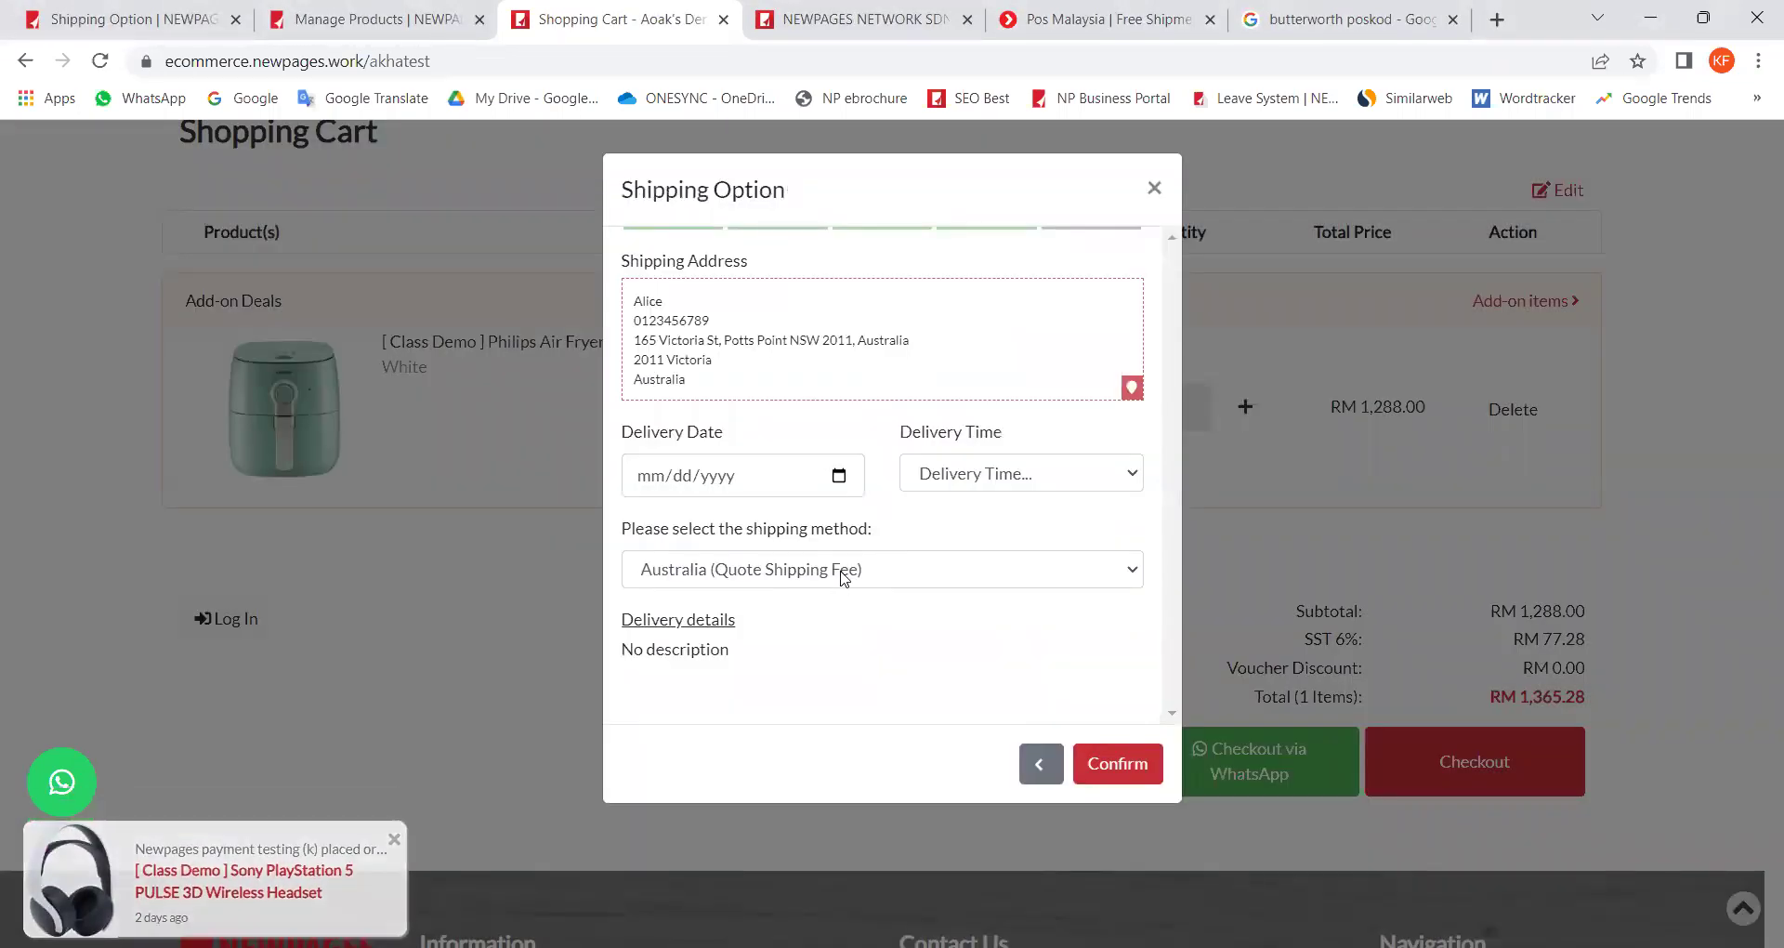
click(844, 578)
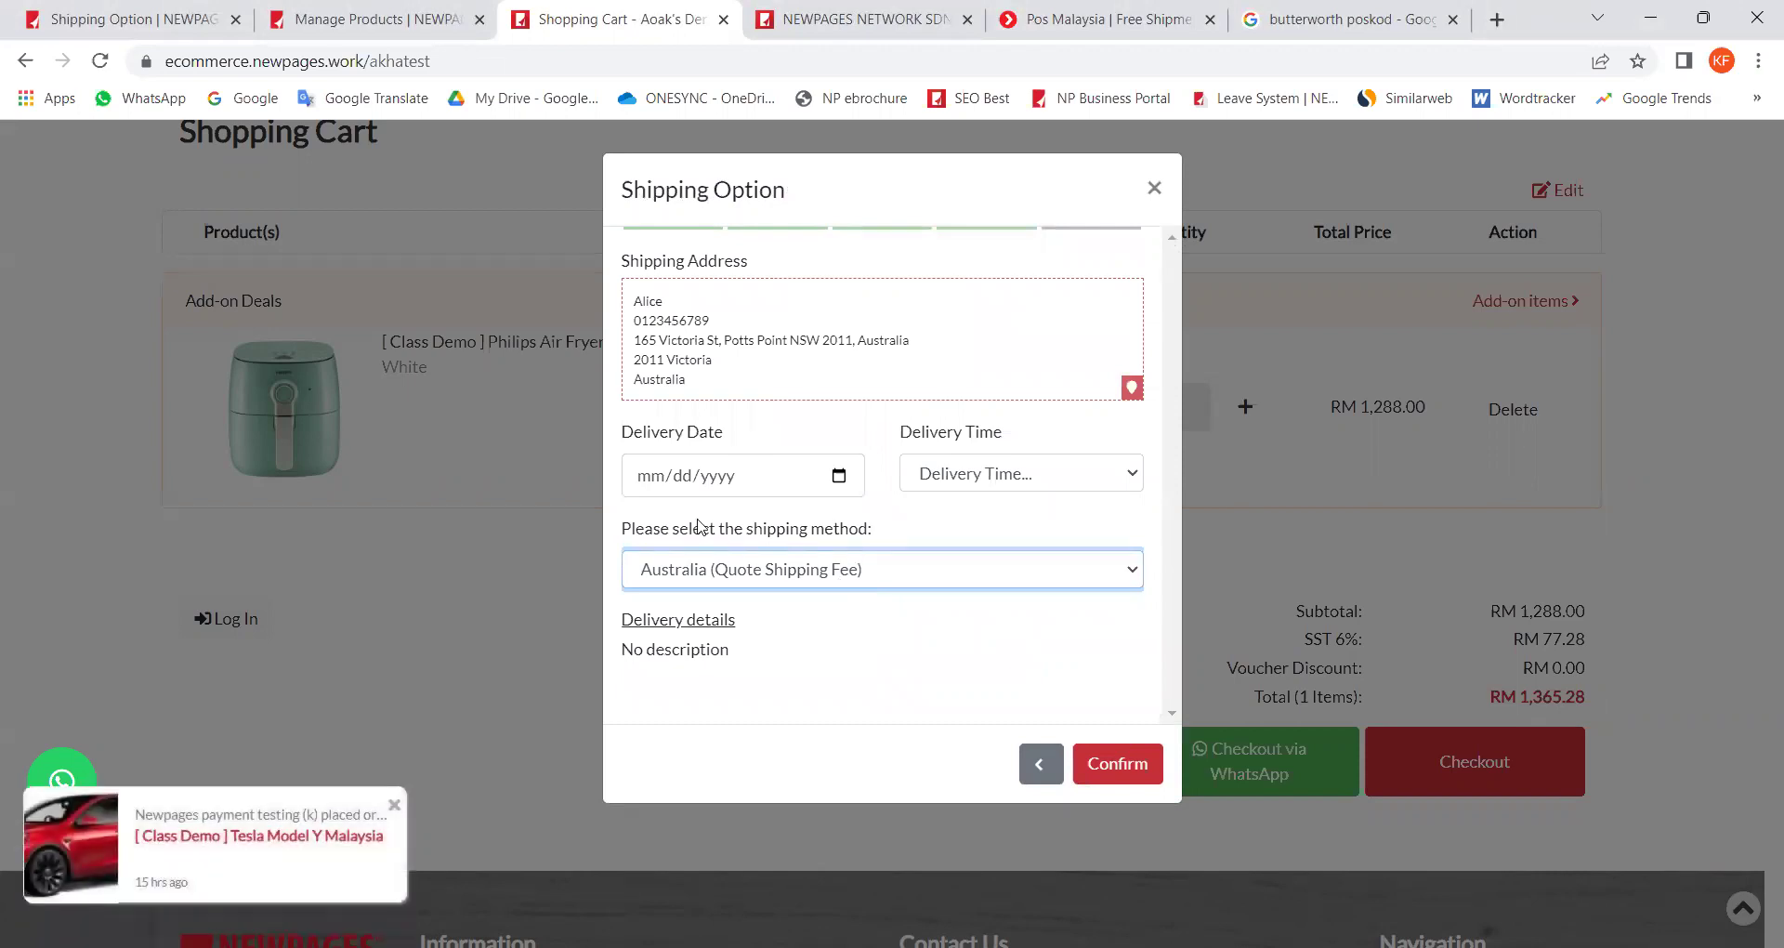
drag(699, 525, 848, 530)
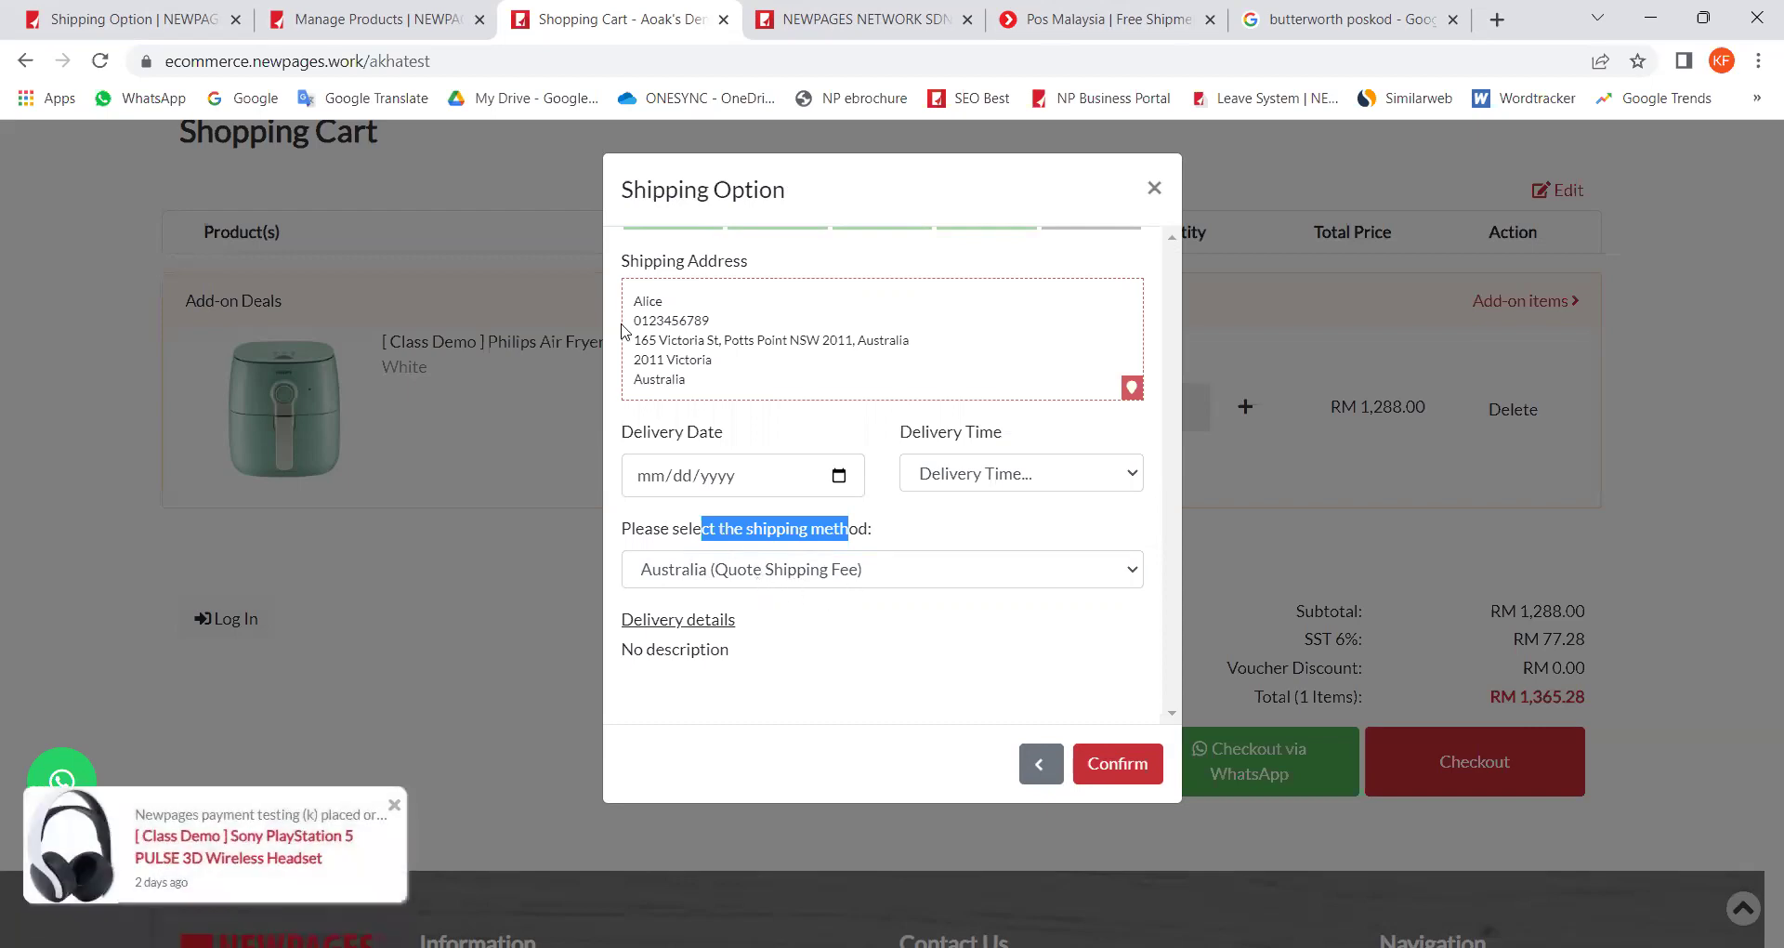
click(115, 19)
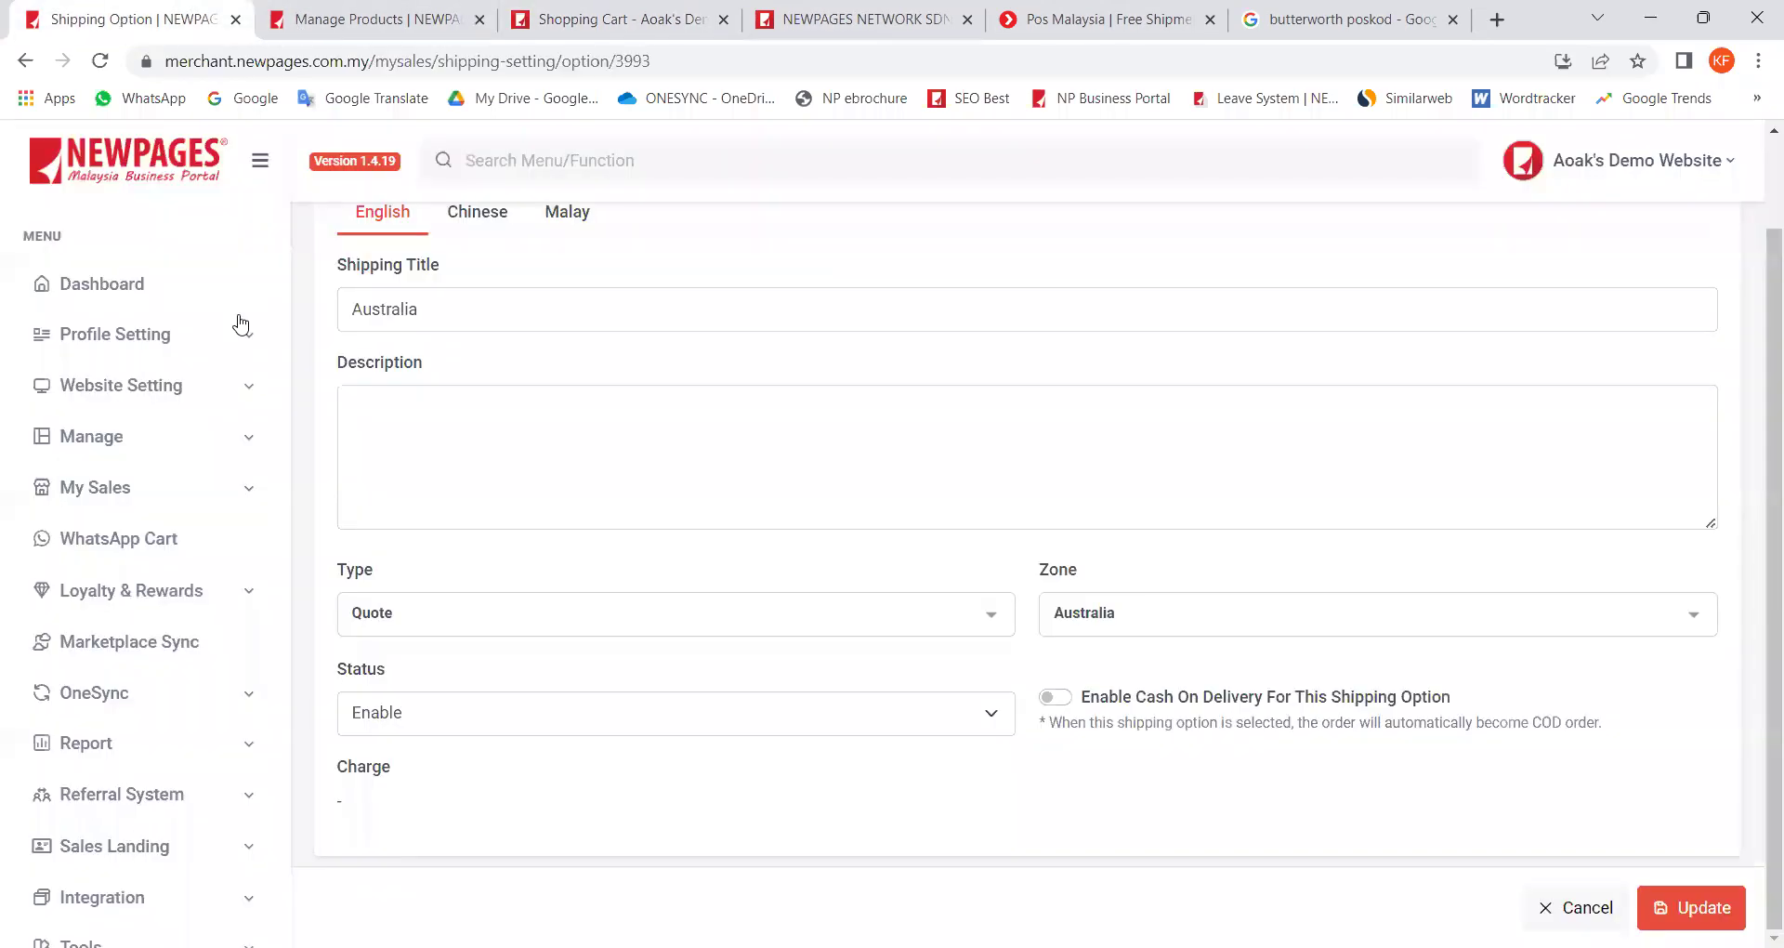
Step: Open the orders list filtered to Pending / To handle and scroll through it
click(141, 506)
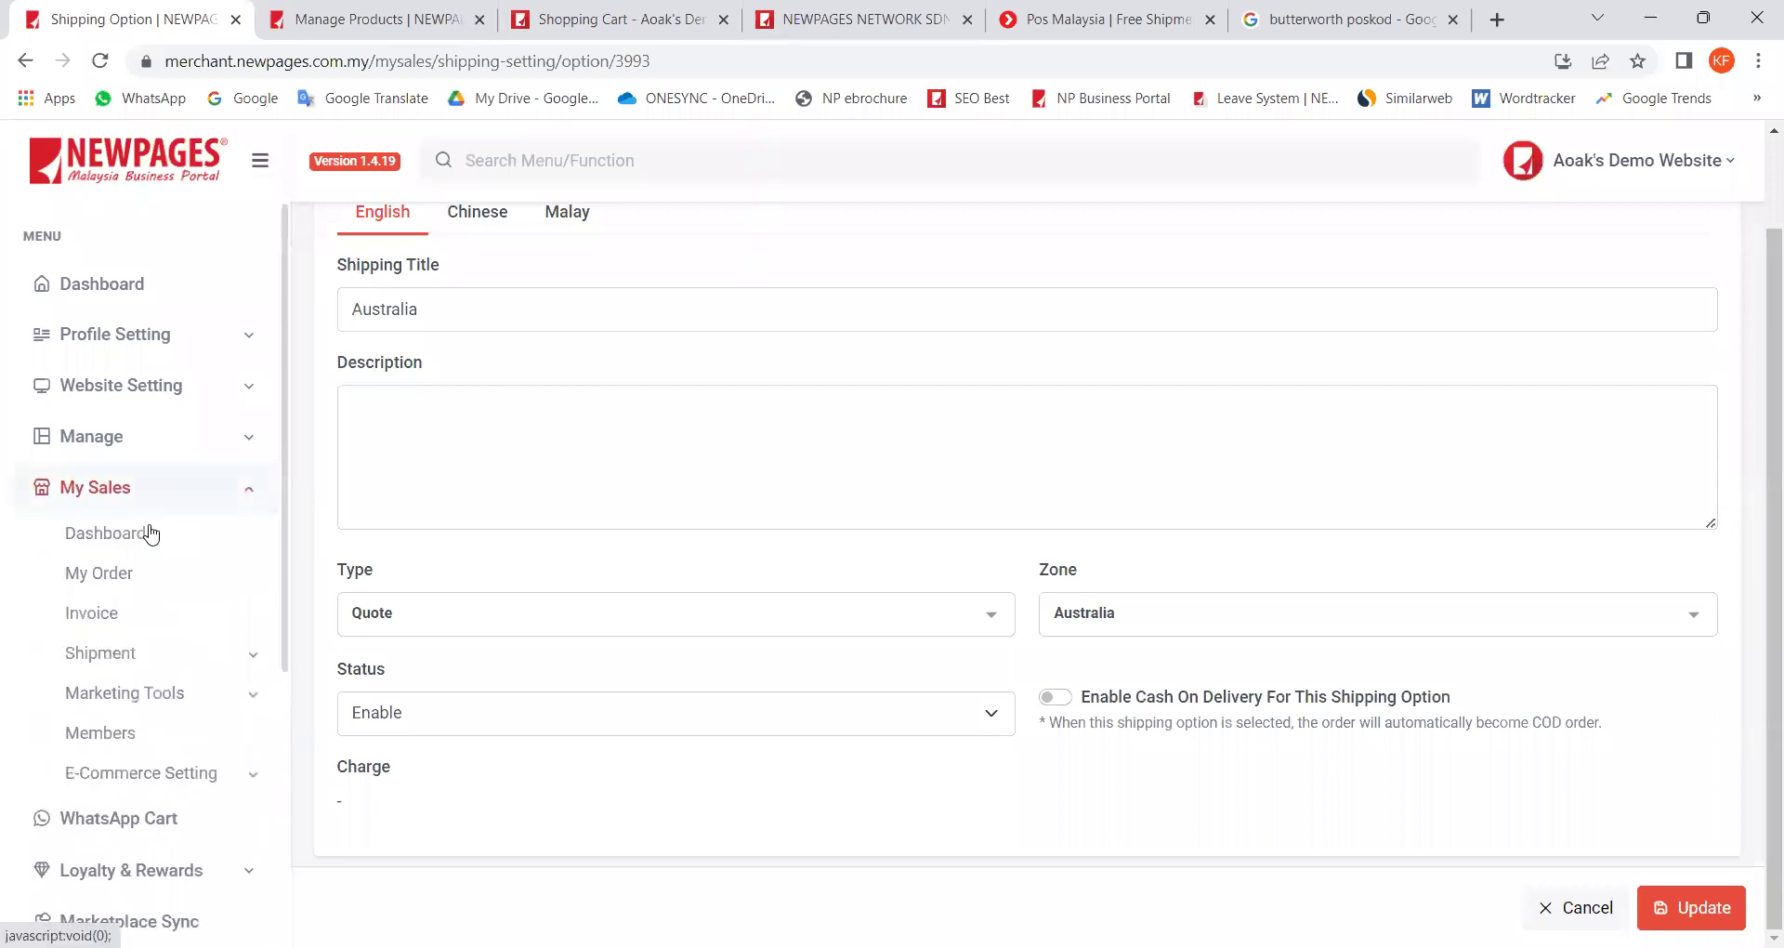
click(127, 581)
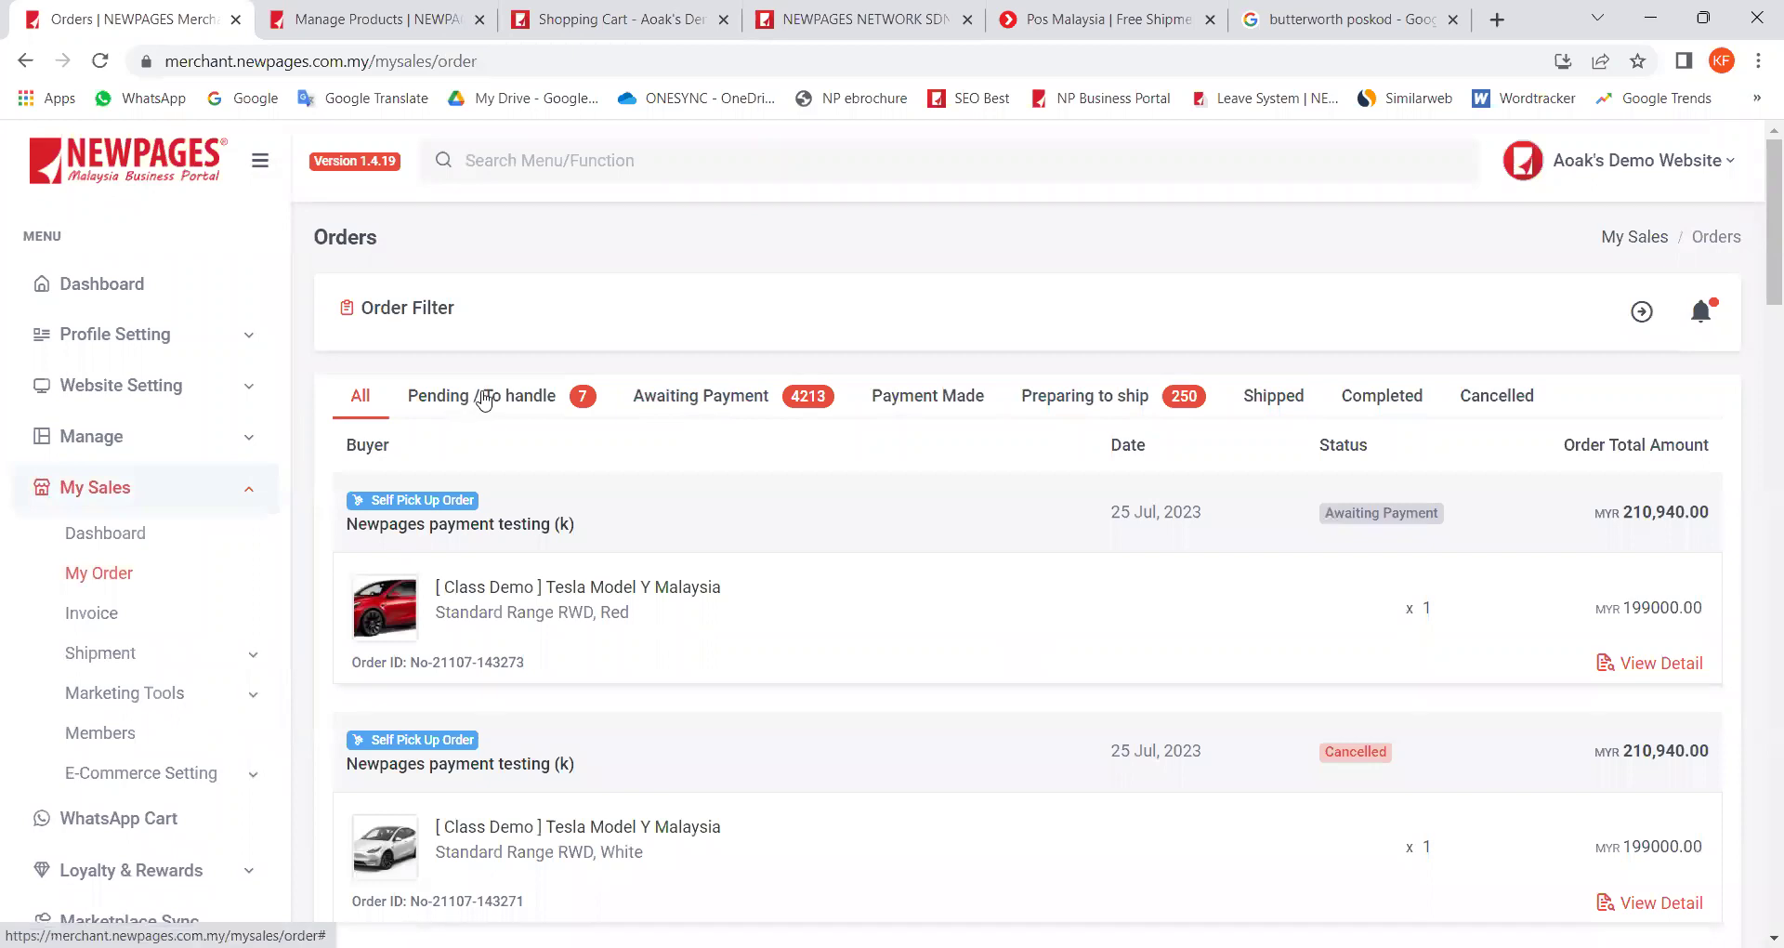
click(483, 400)
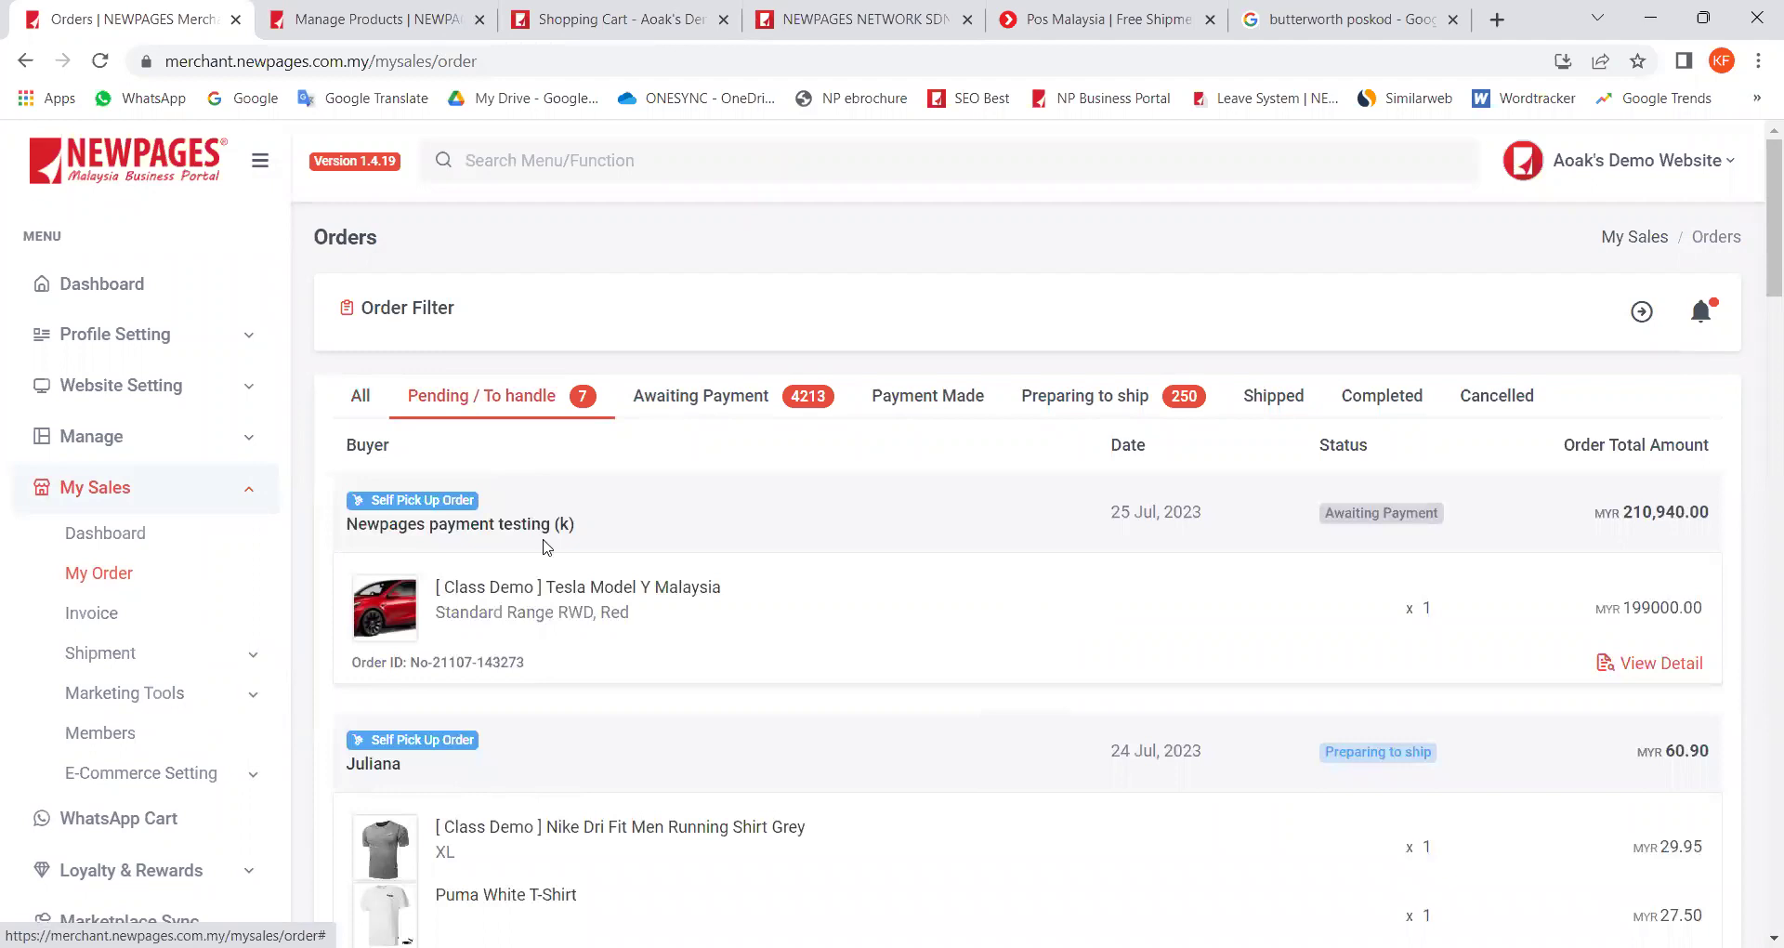
scroll(549, 546, down, 9)
scroll(548, 546, down, 6)
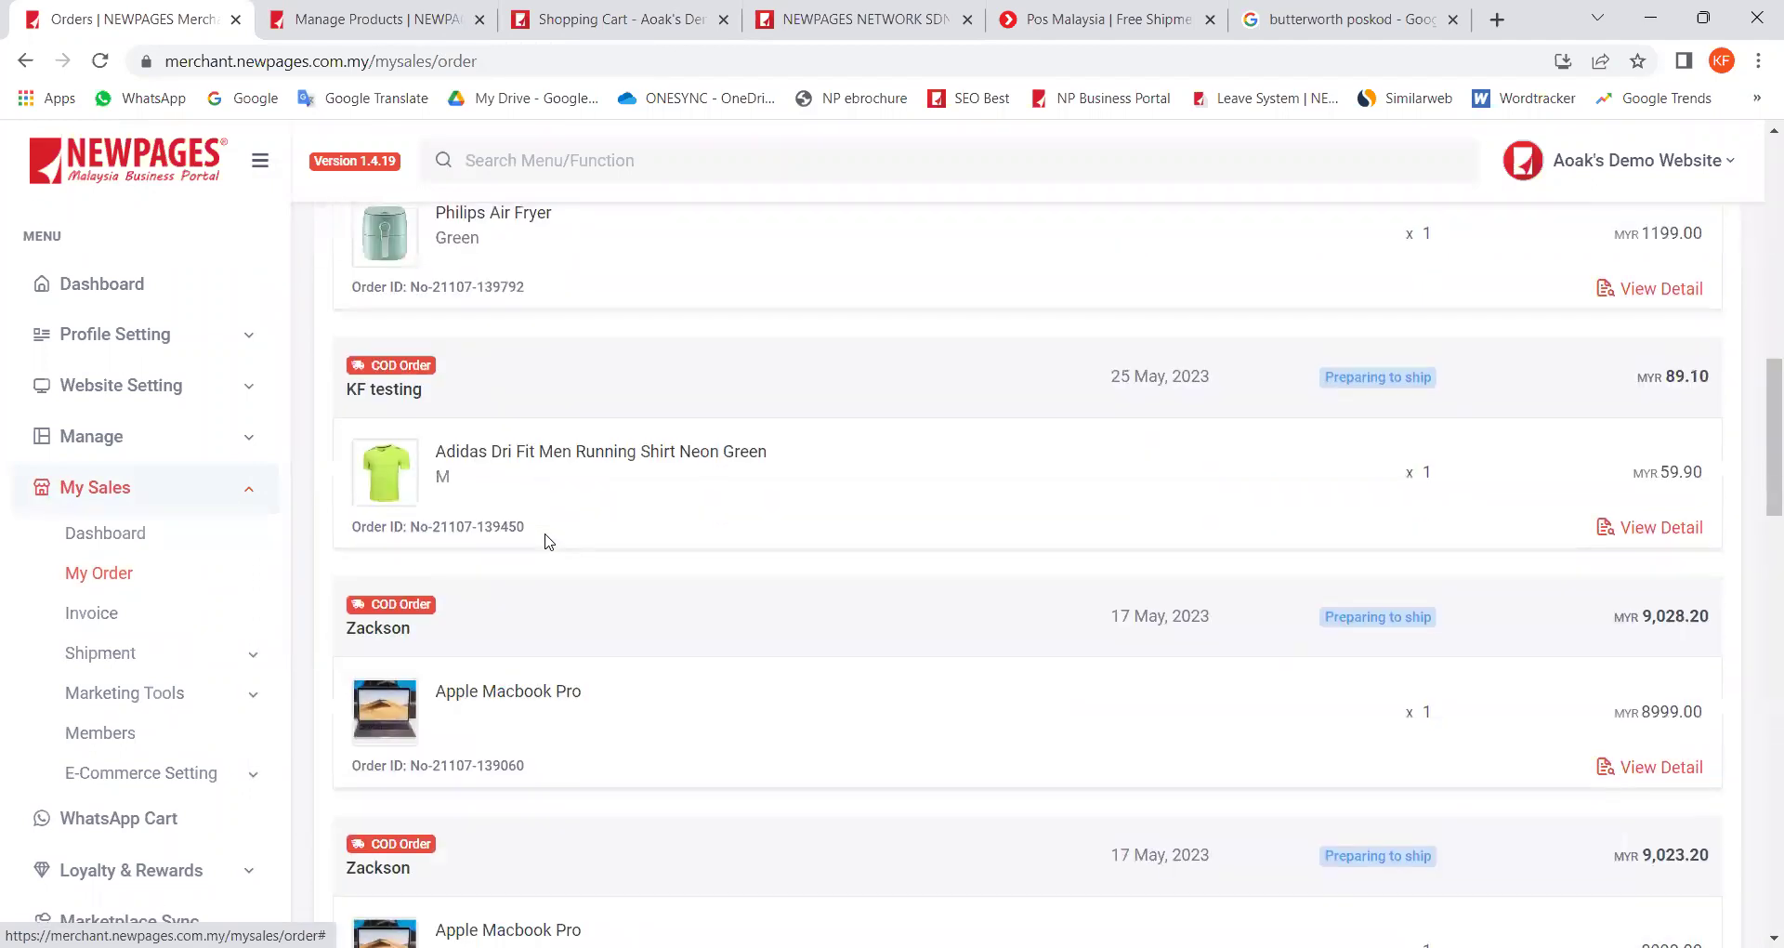
scroll(555, 534, down, 10)
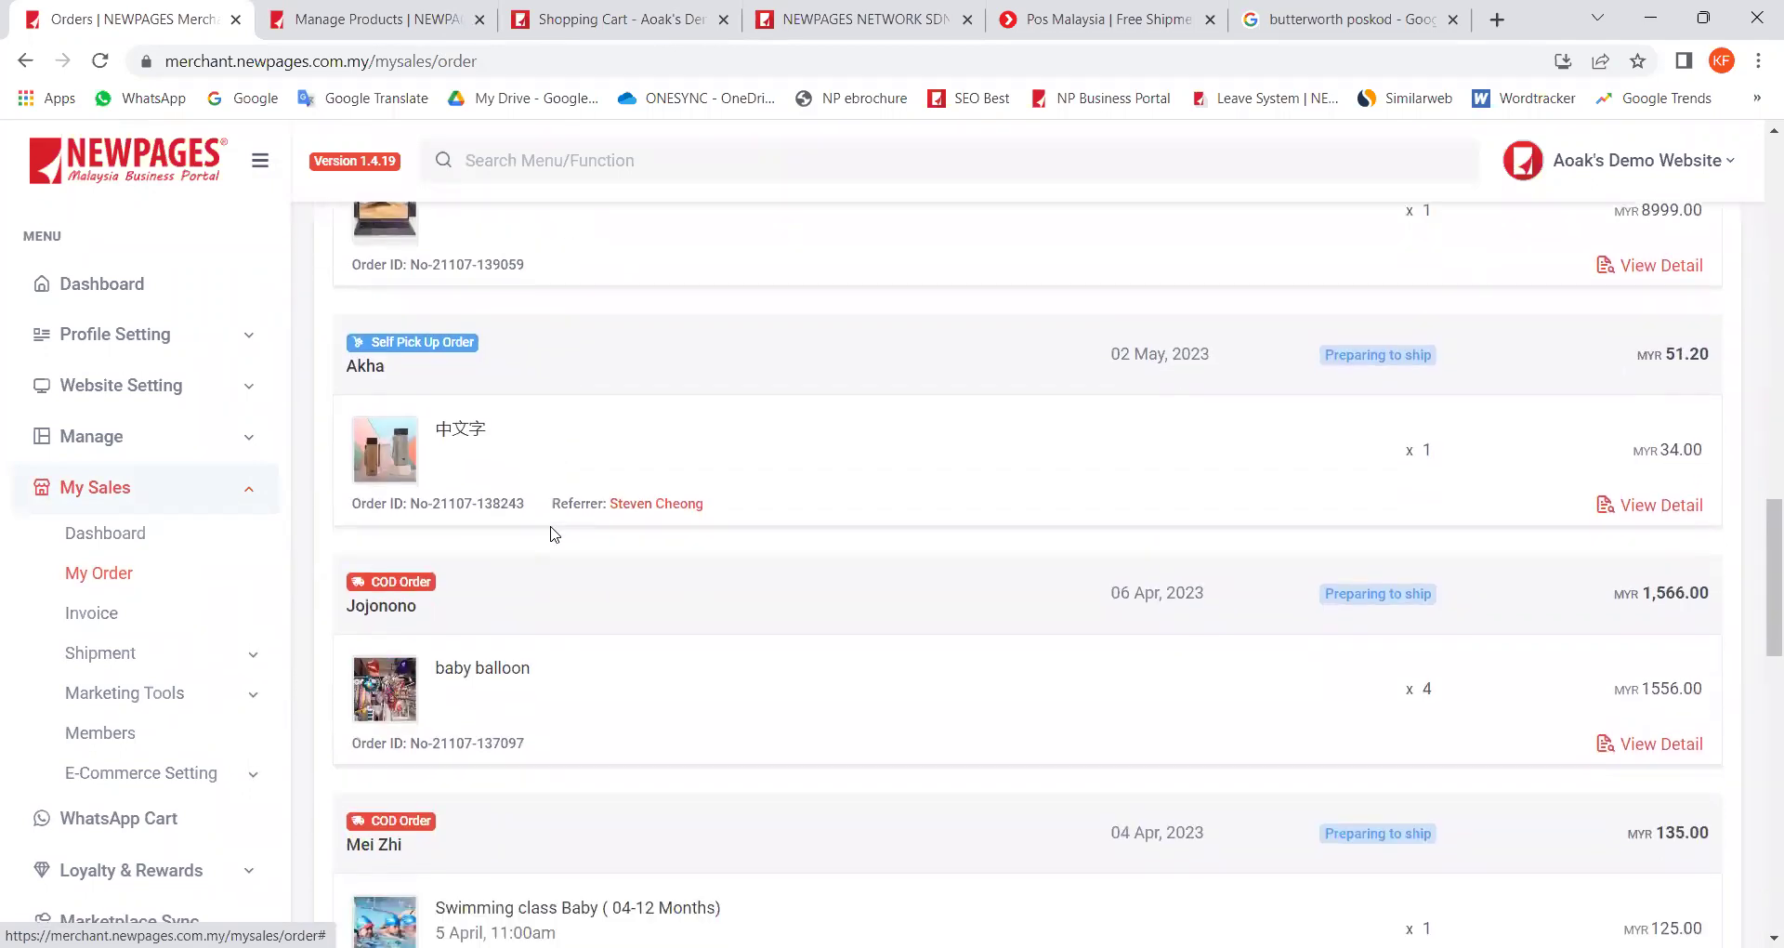
scroll(554, 534, down, 1)
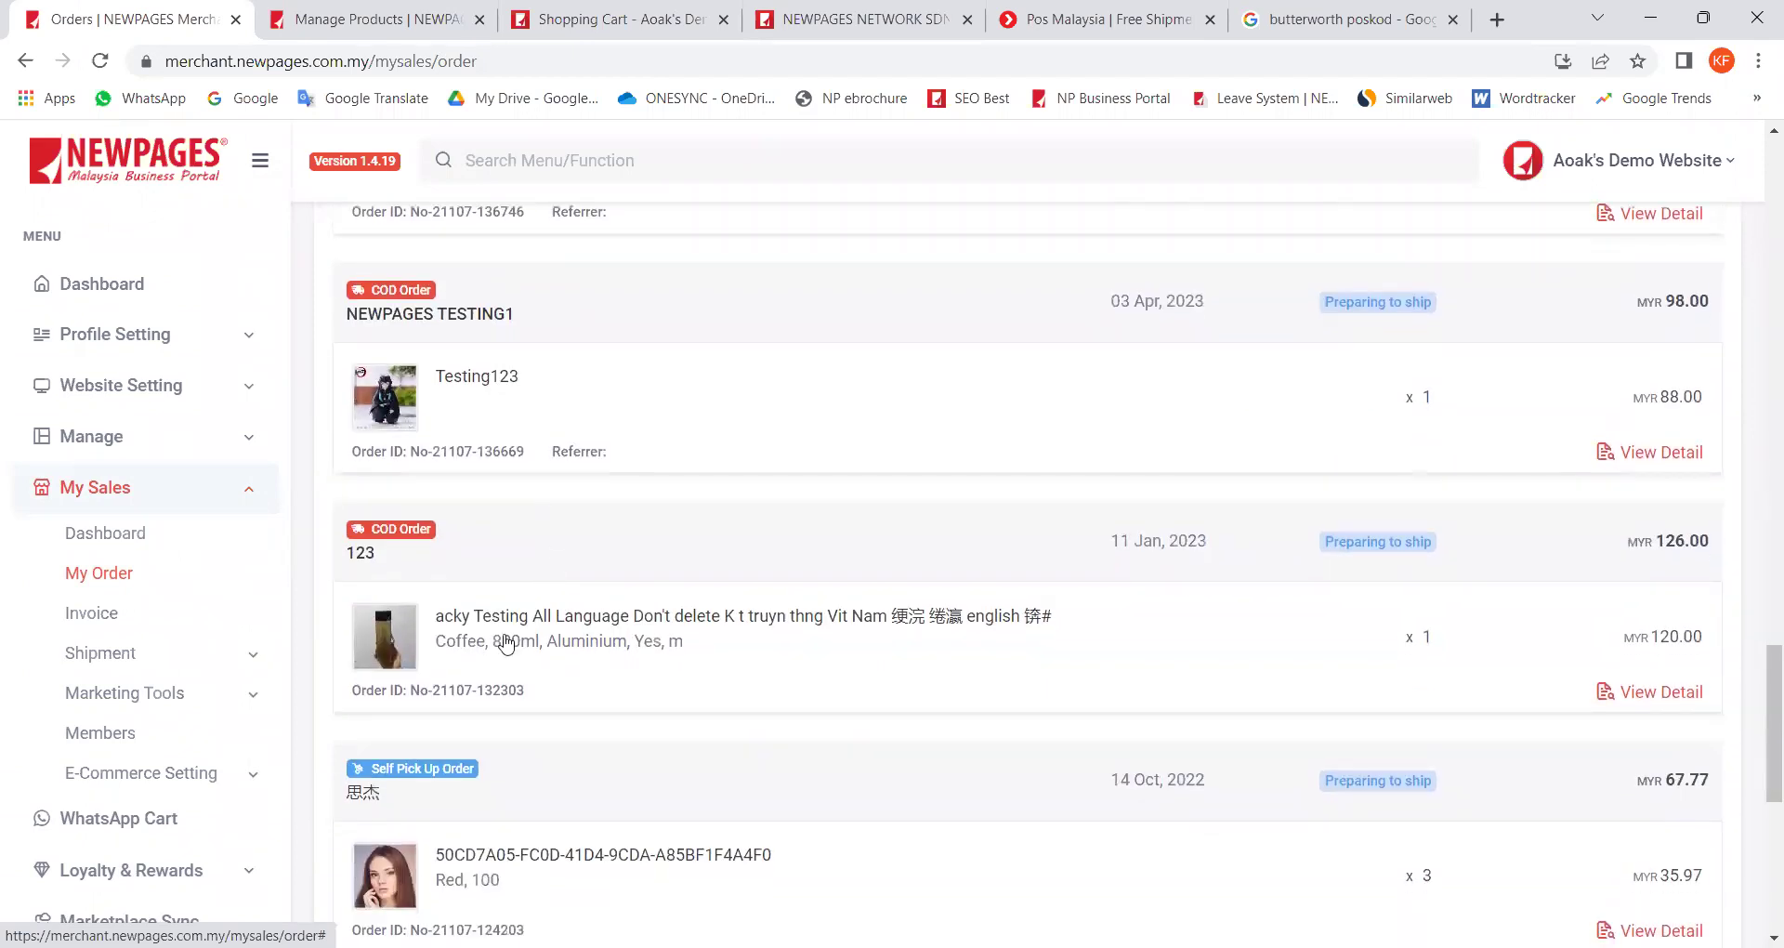
scroll(522, 593, down, 6)
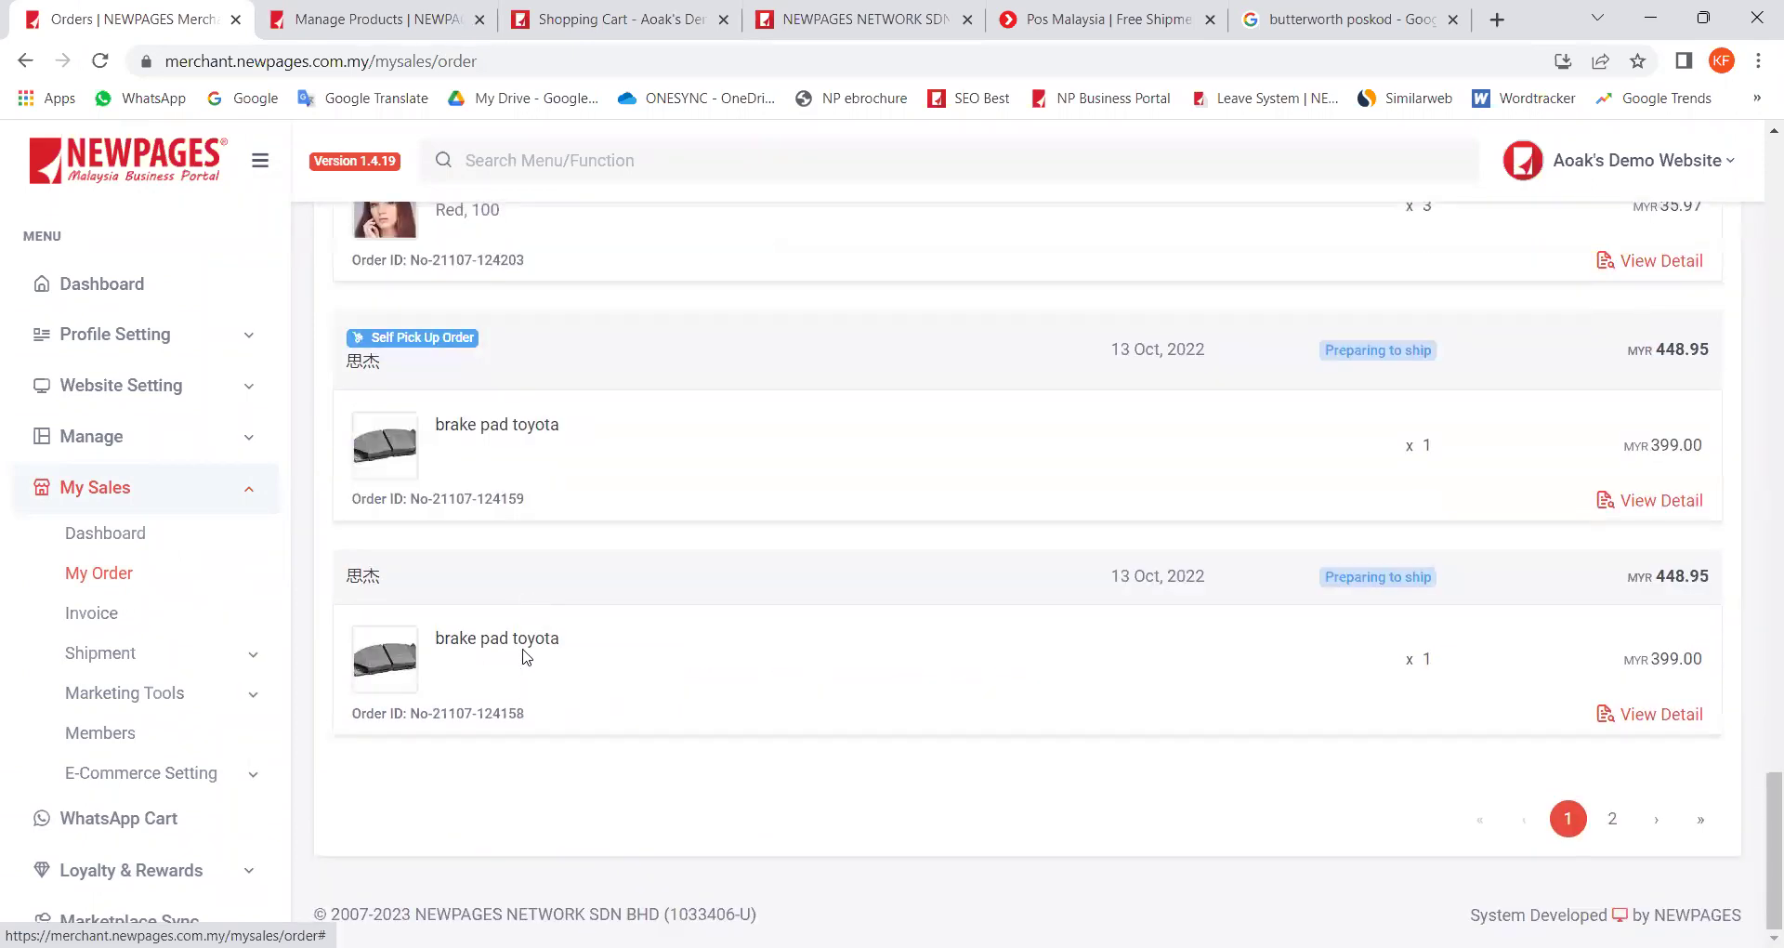
Step: Check page 2 of pending orders, then try confirming storefront shipping without a delivery time
click(1626, 826)
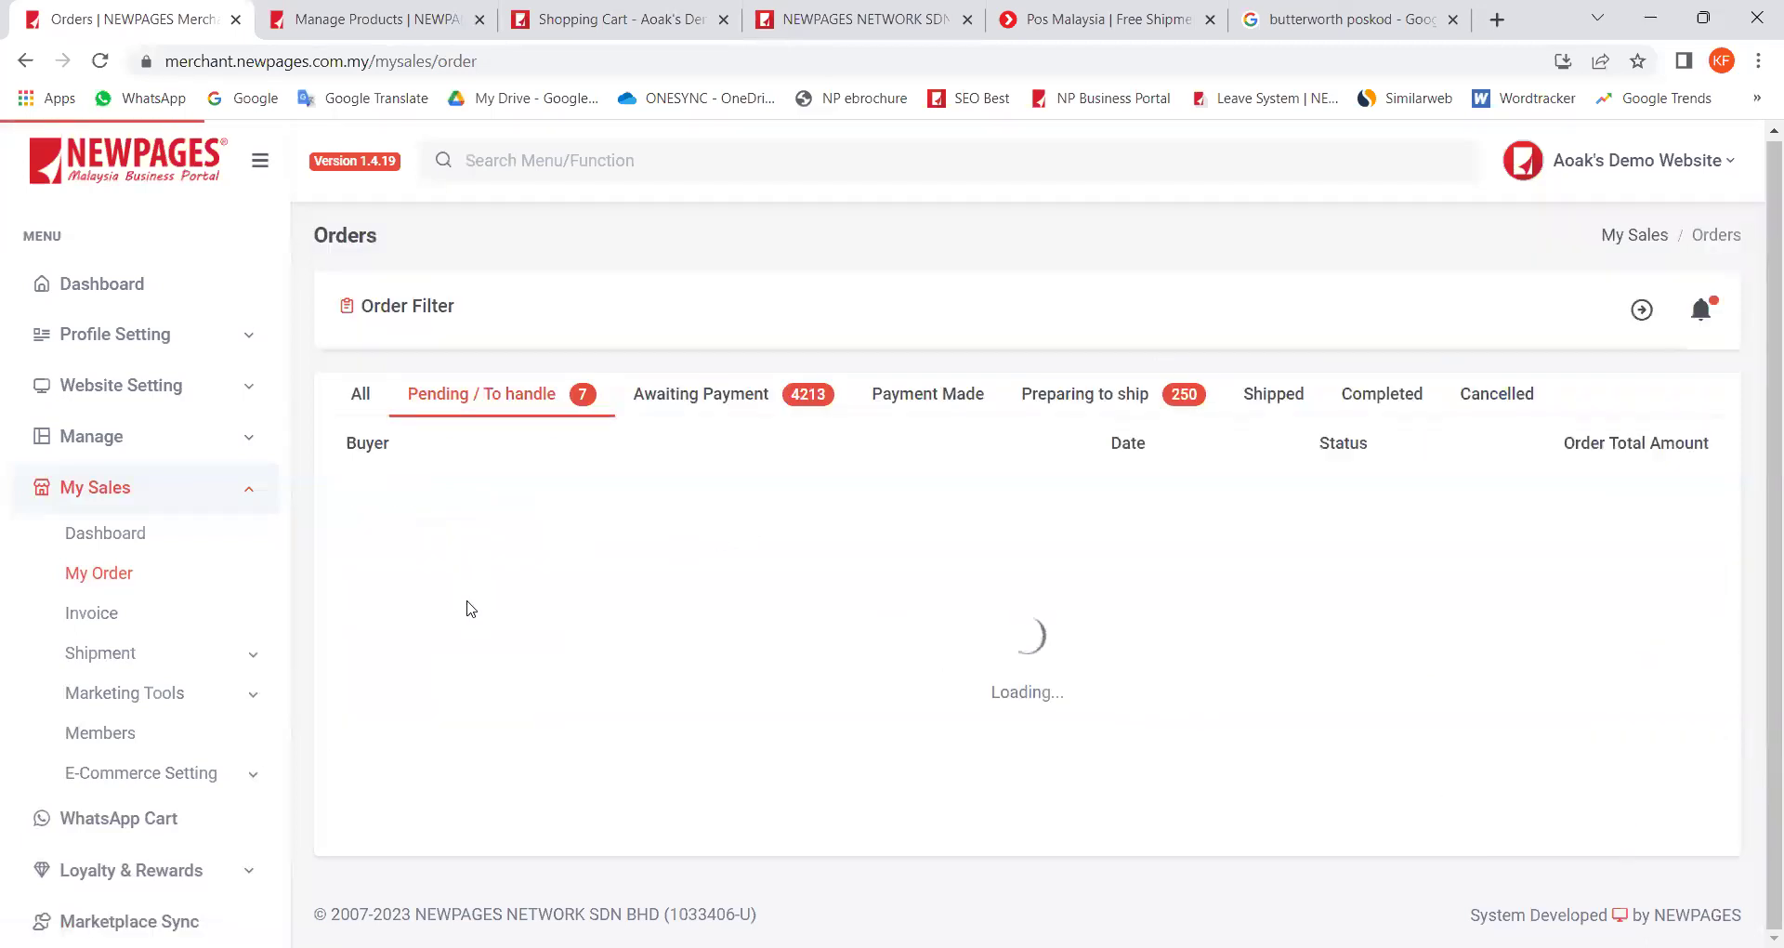
scroll(474, 612, down, 2)
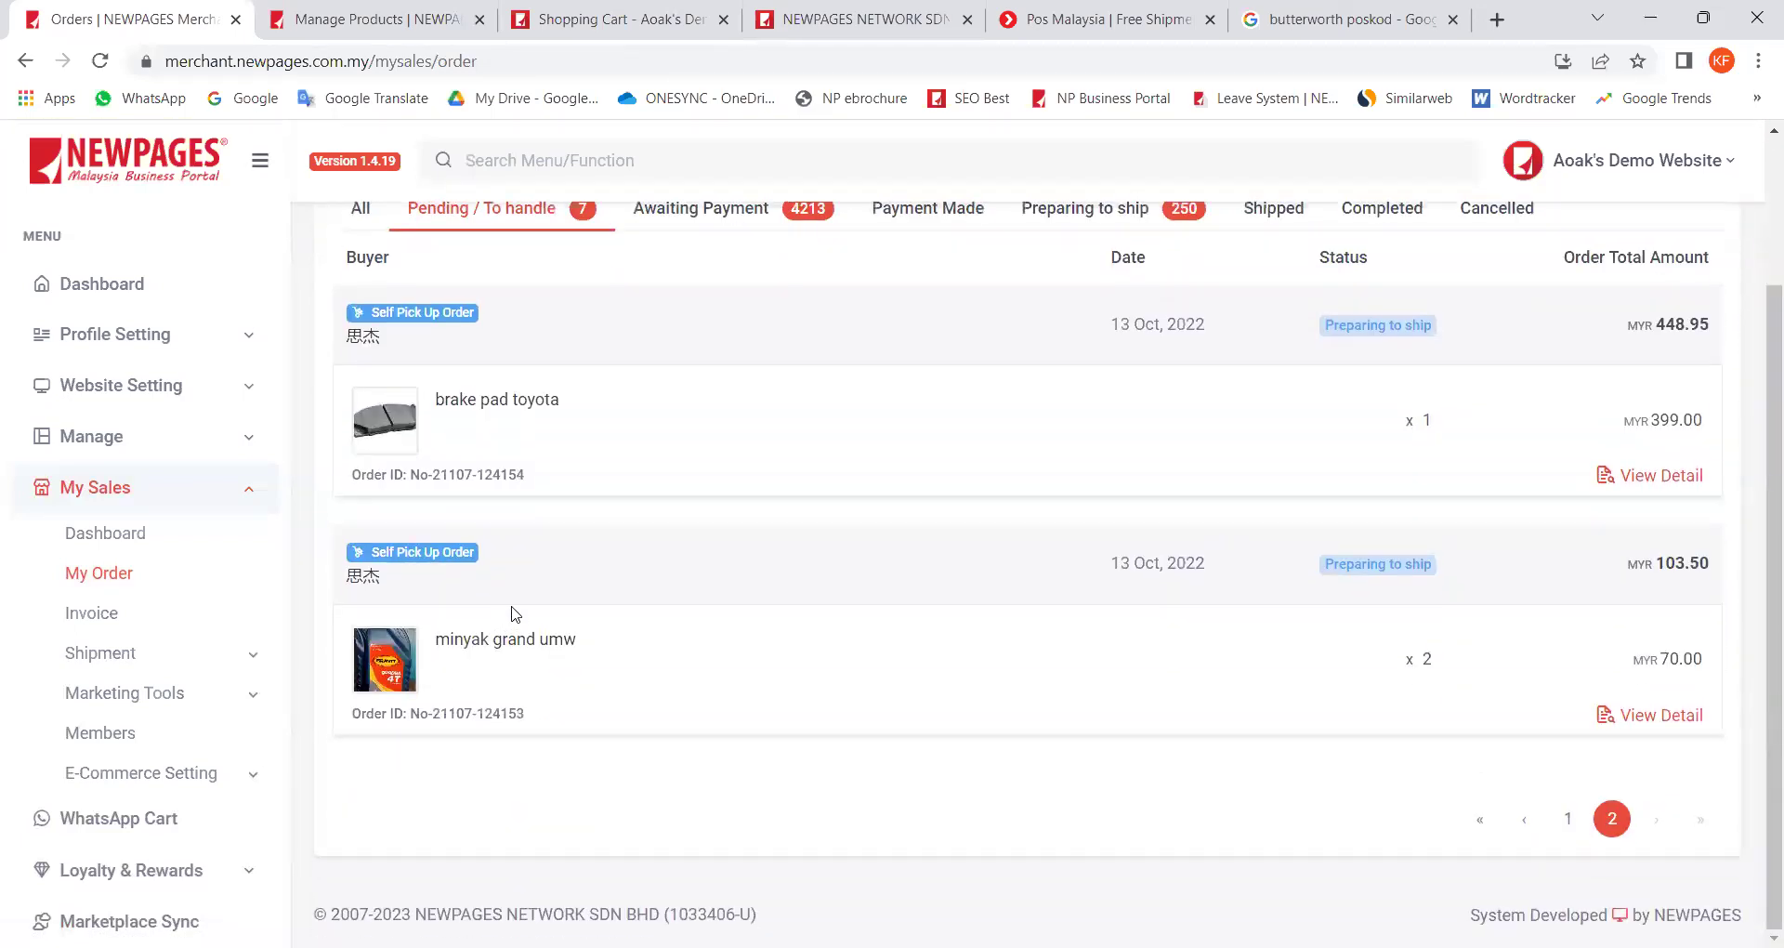
scroll(514, 614, up, 3)
click(606, 21)
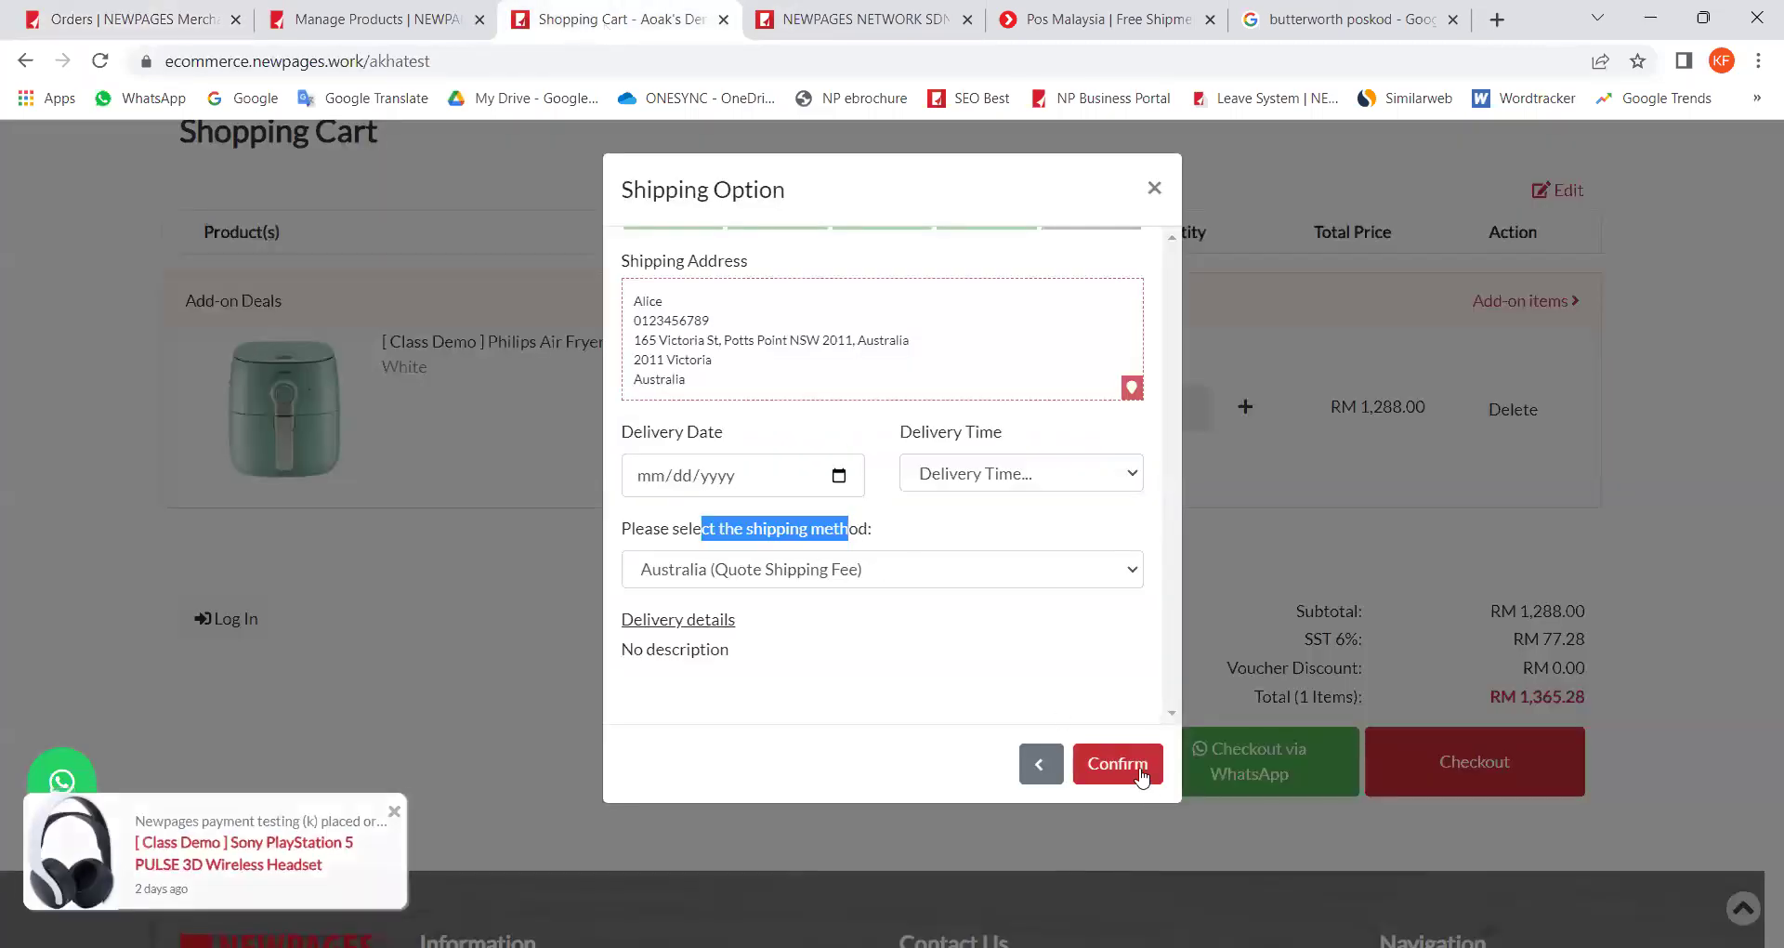
click(1124, 770)
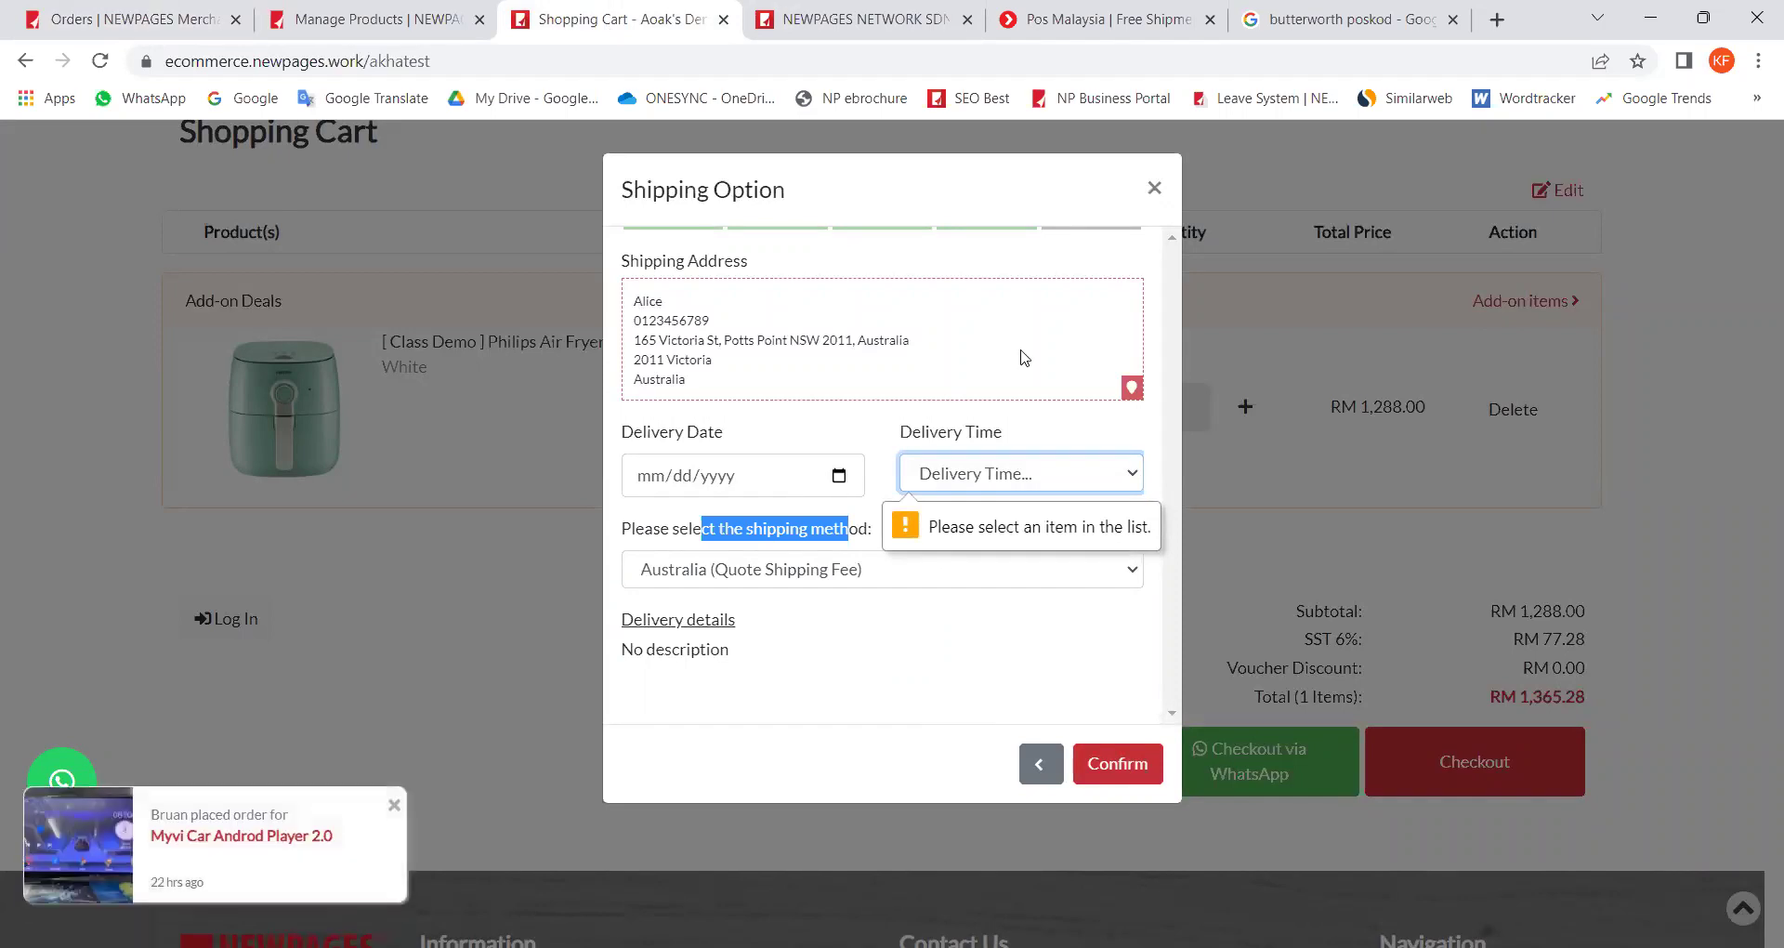
Step: Close the refused Shipping Option dialog and return to the merchant's Shipping Setting page
click(1152, 189)
key(ctrl+shift+Tab)
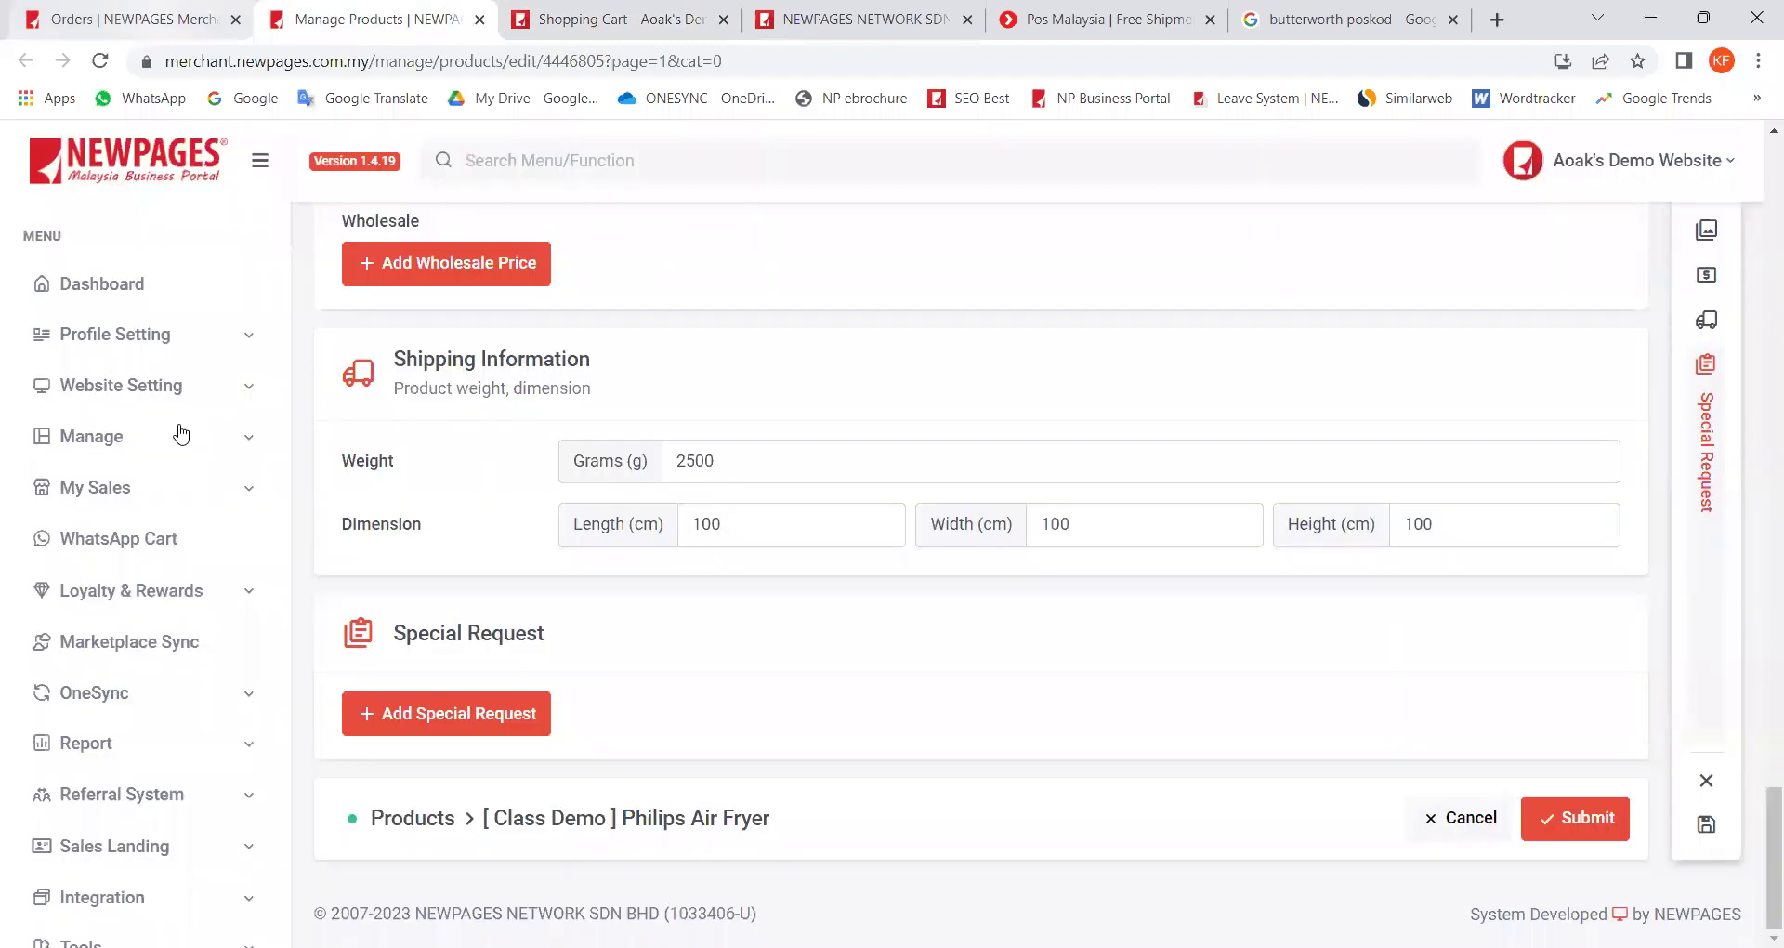
click(176, 25)
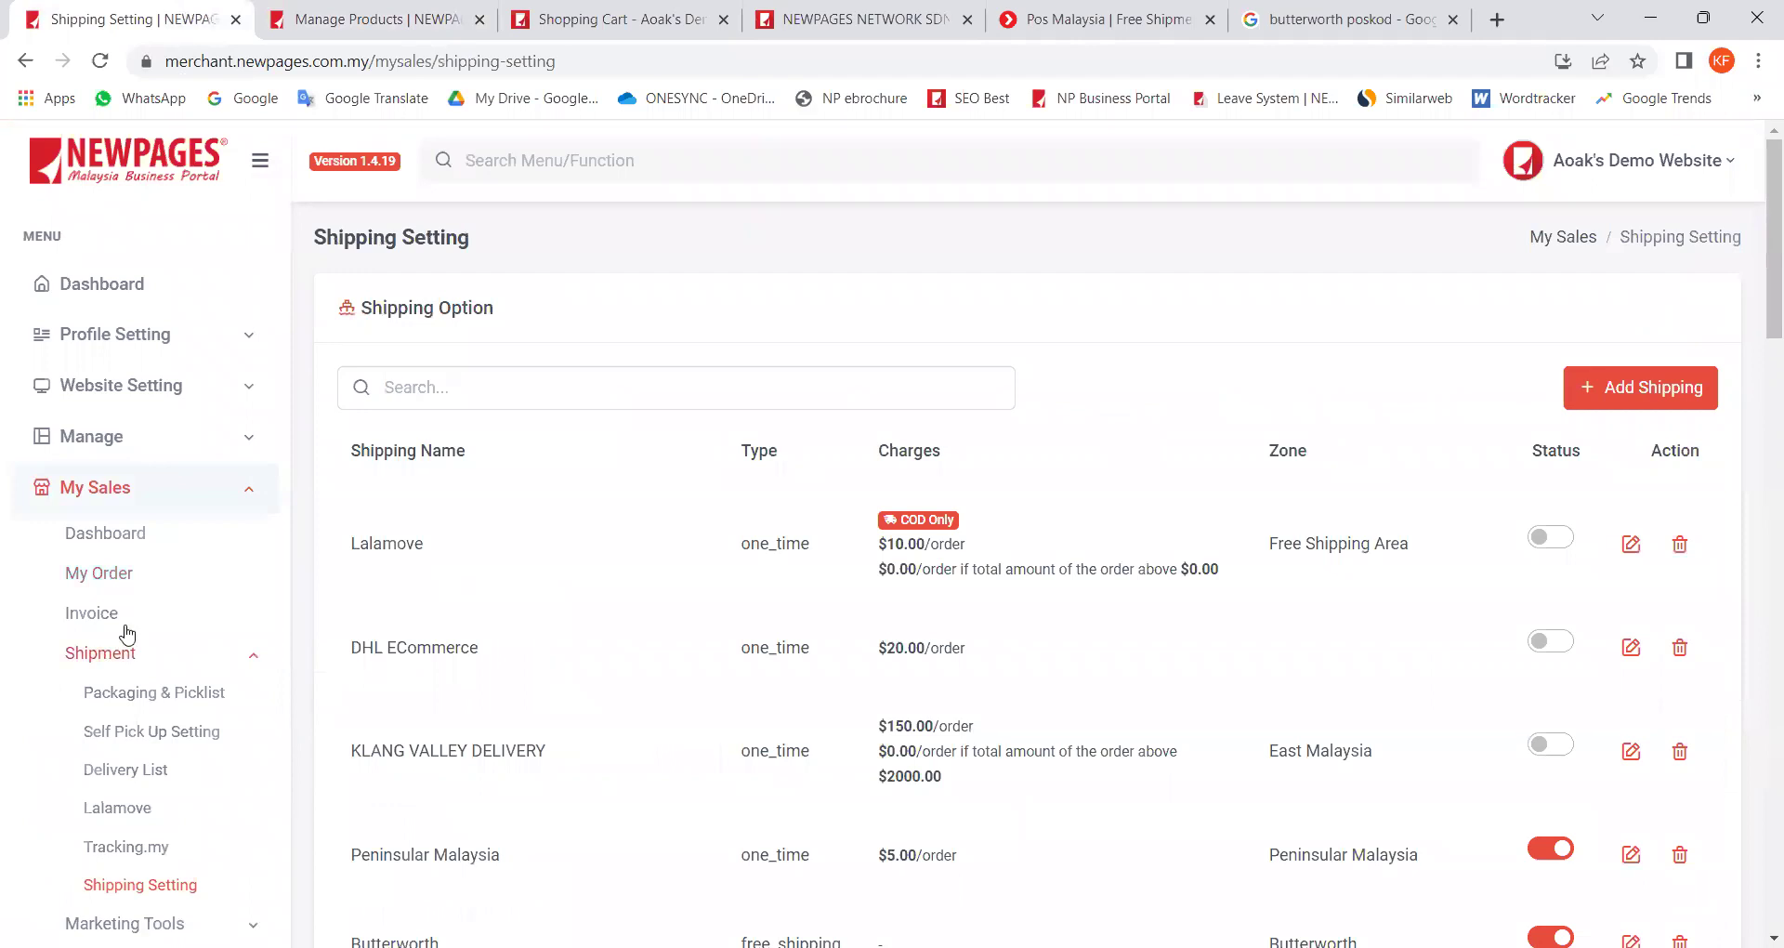
click(125, 584)
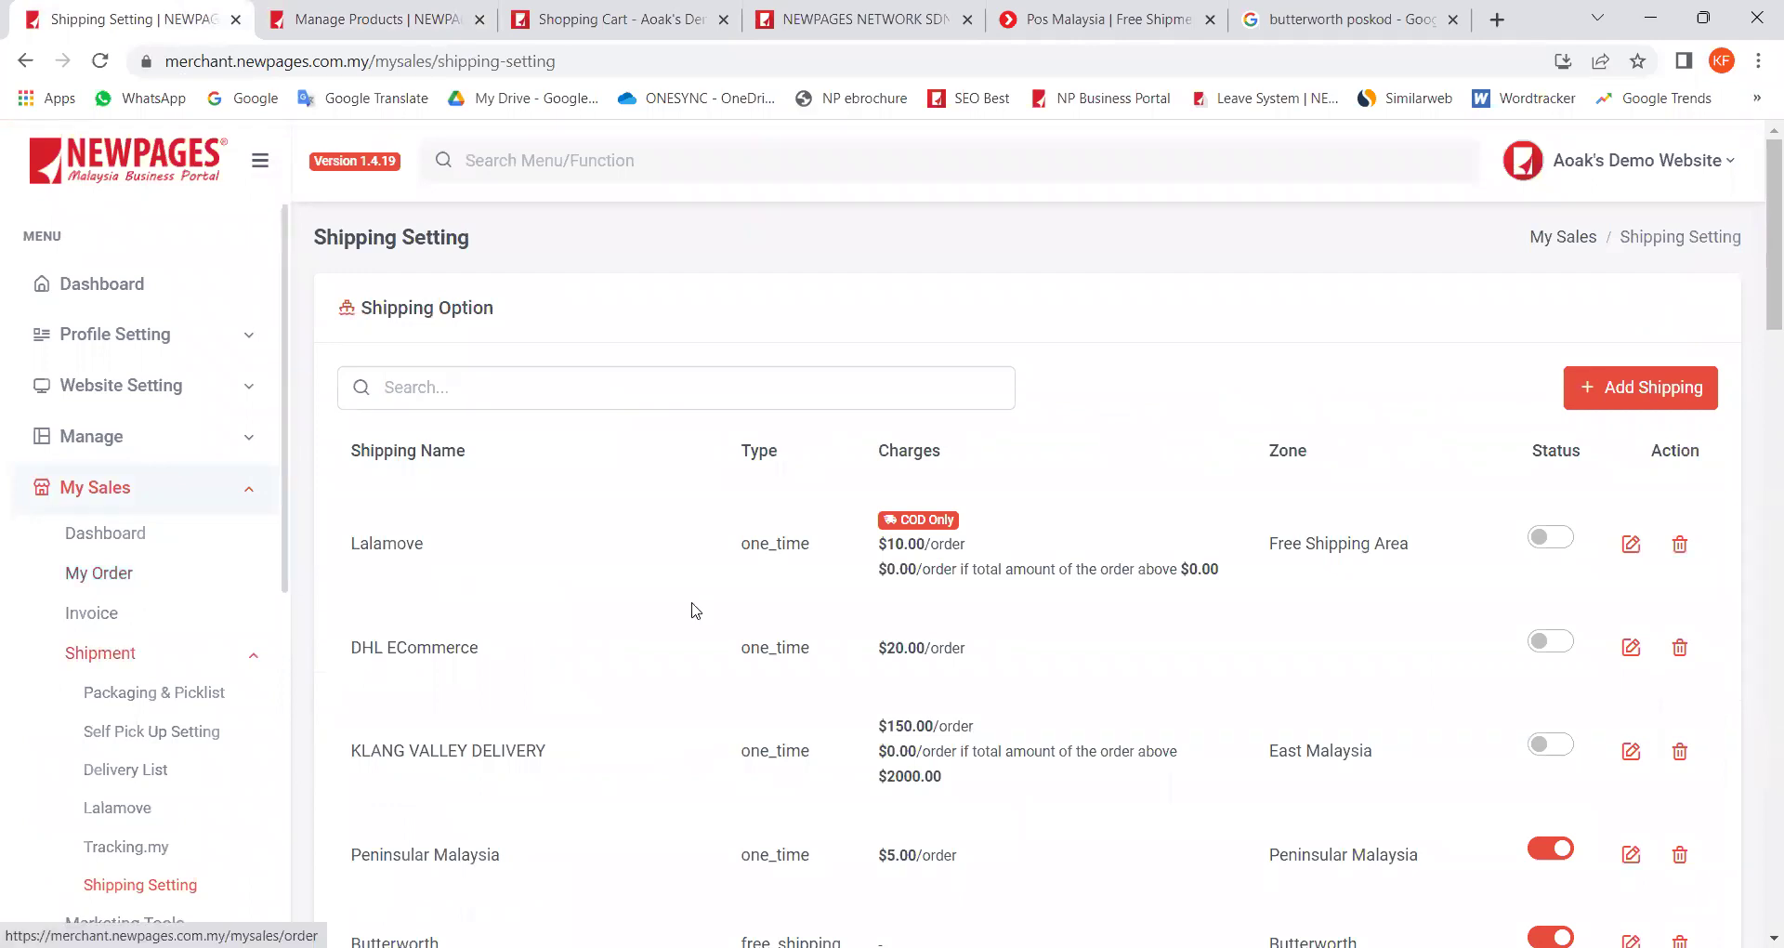
scroll(685, 669, down, 3)
scroll(685, 669, down, 7)
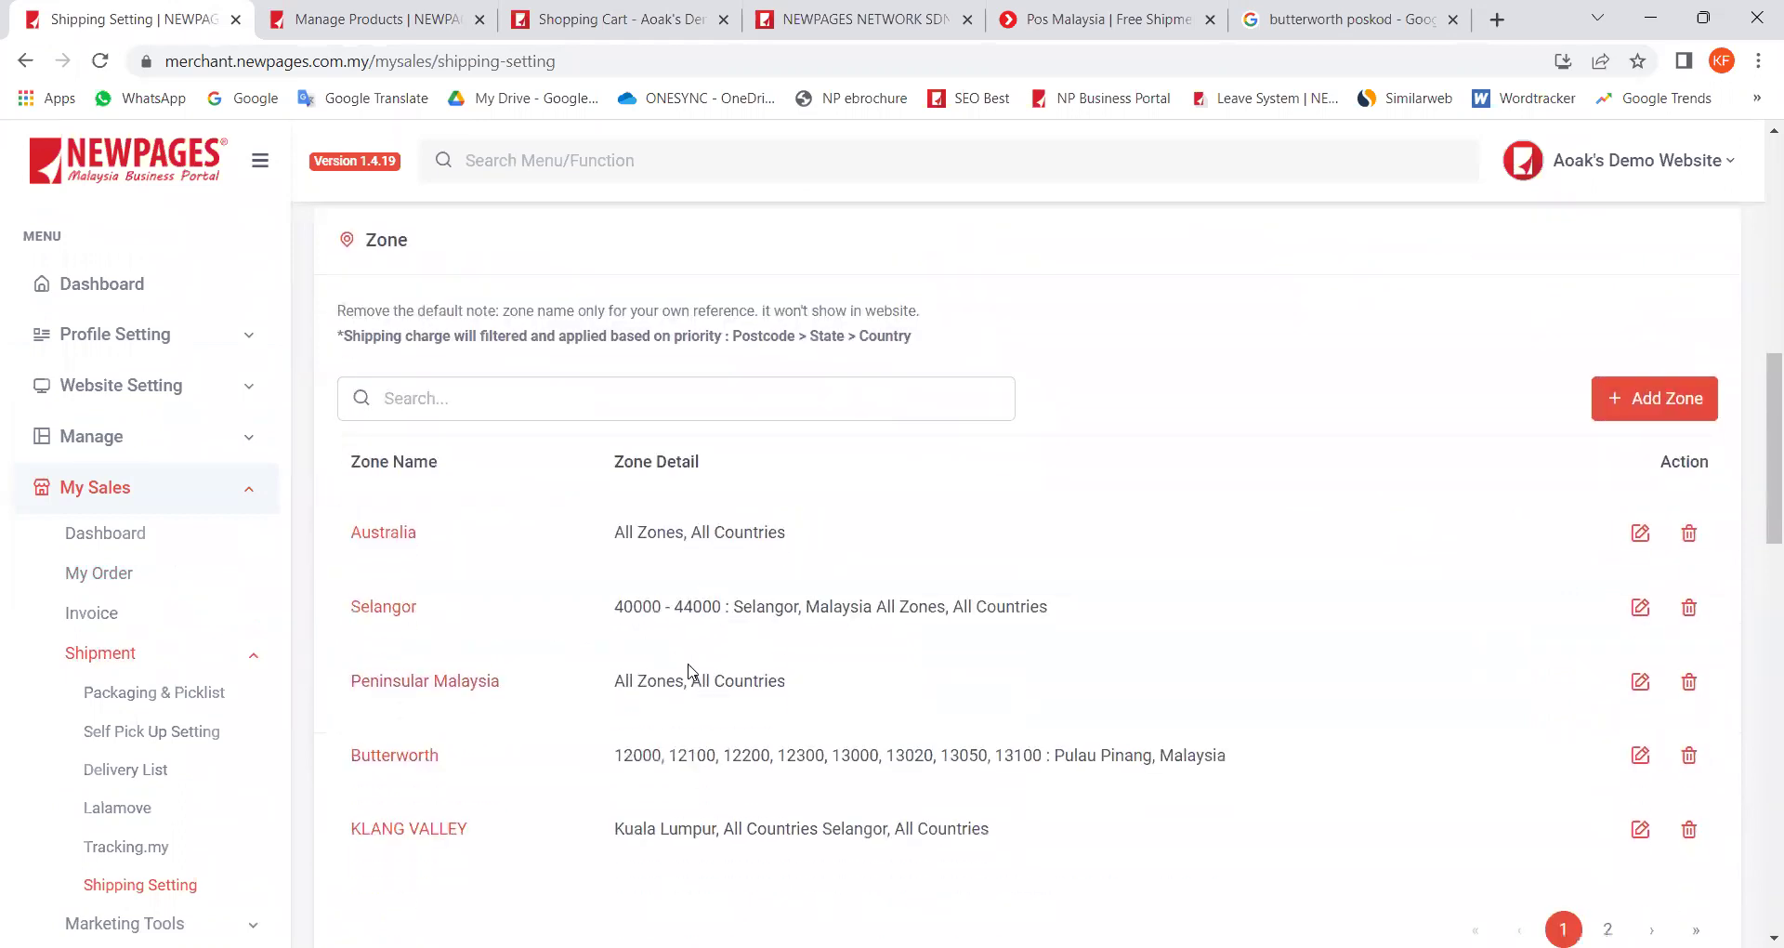
scroll(739, 691, up, 10)
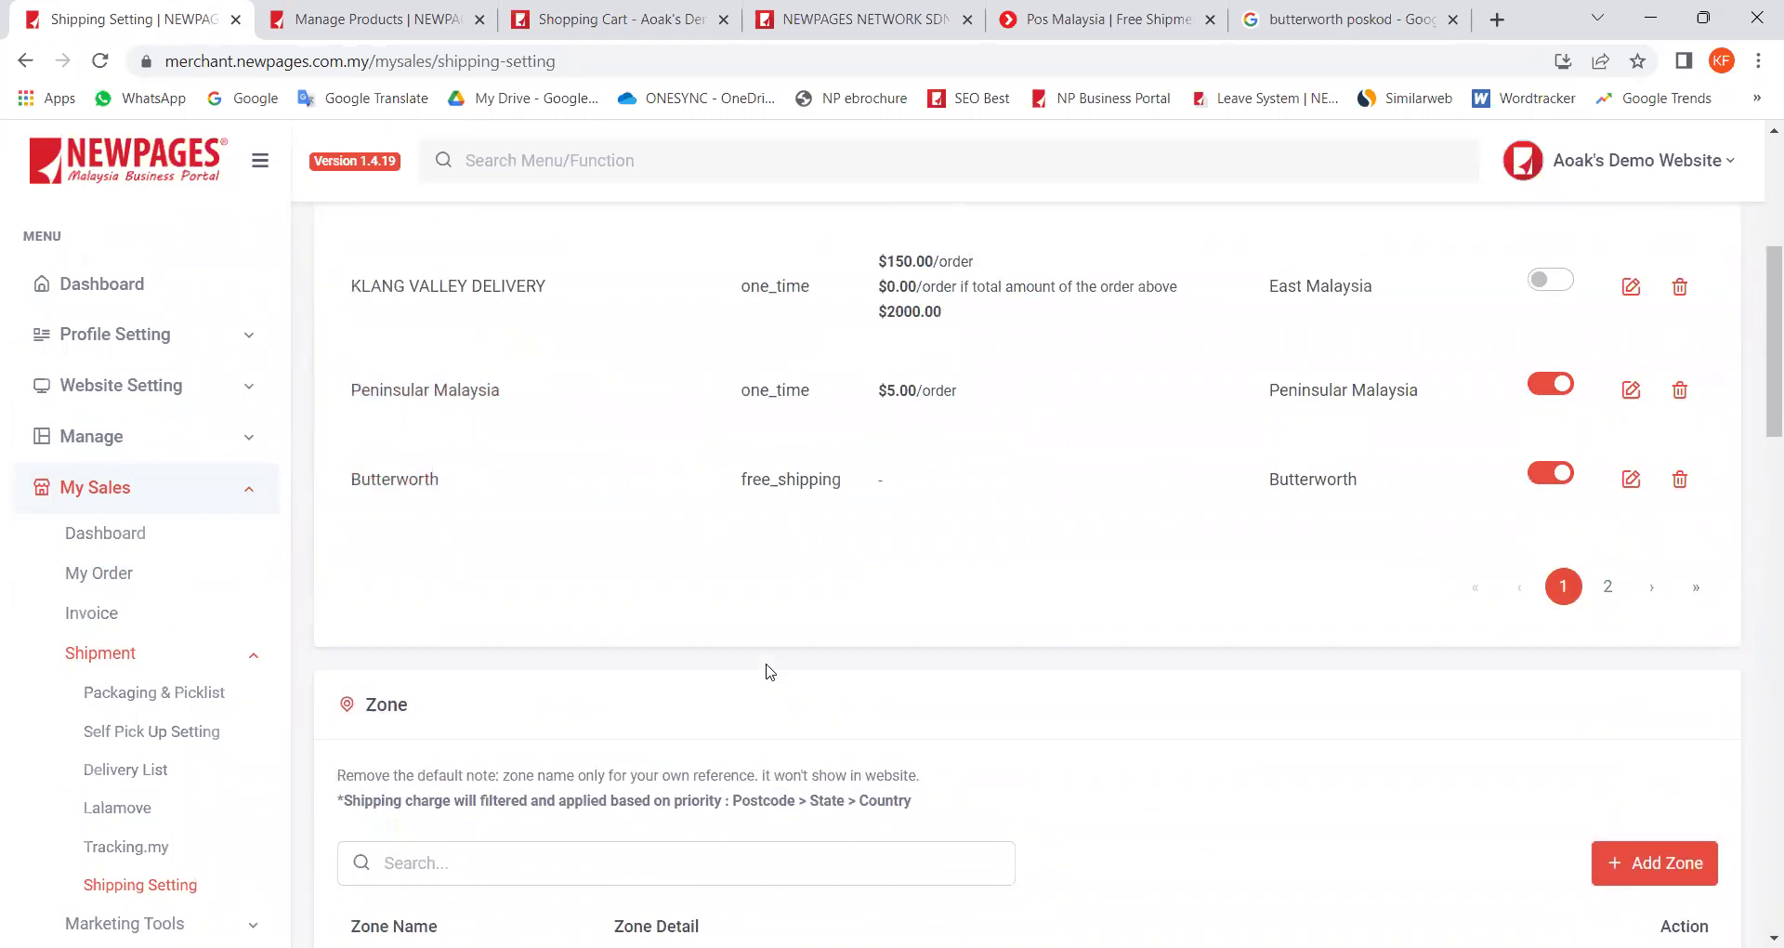
scroll(478, 502, down, 8)
scroll(662, 807, down, 2)
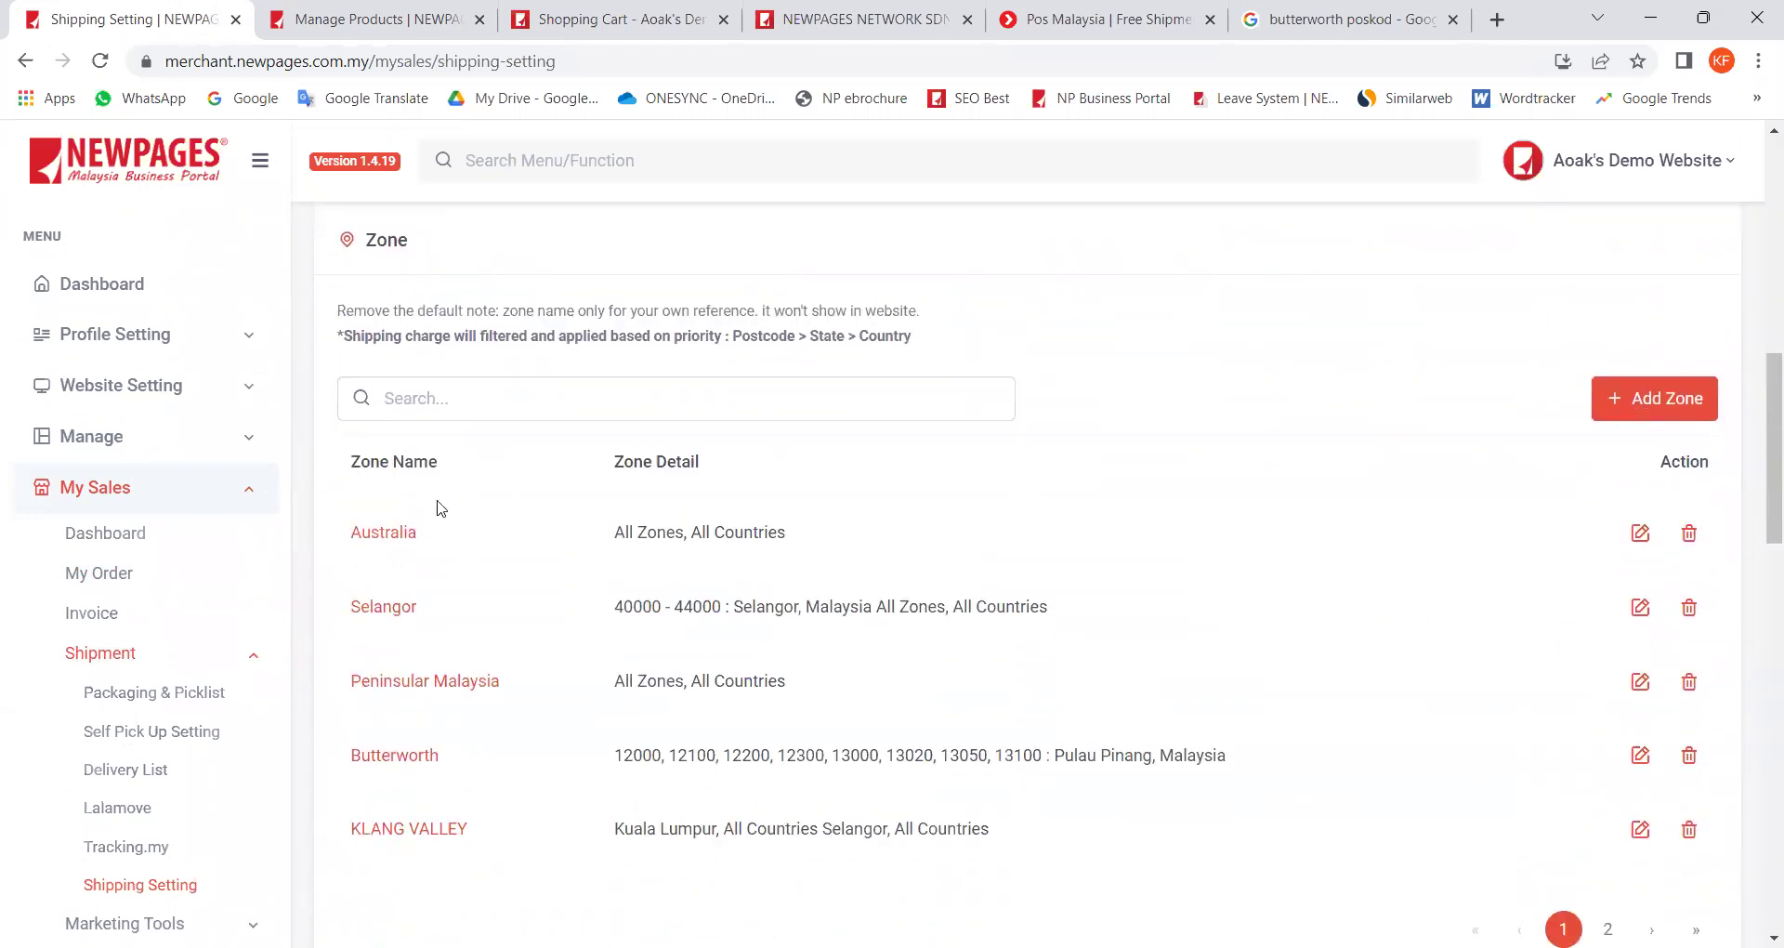
drag(437, 544, 571, 567)
click(573, 567)
scroll(478, 562, up, 2)
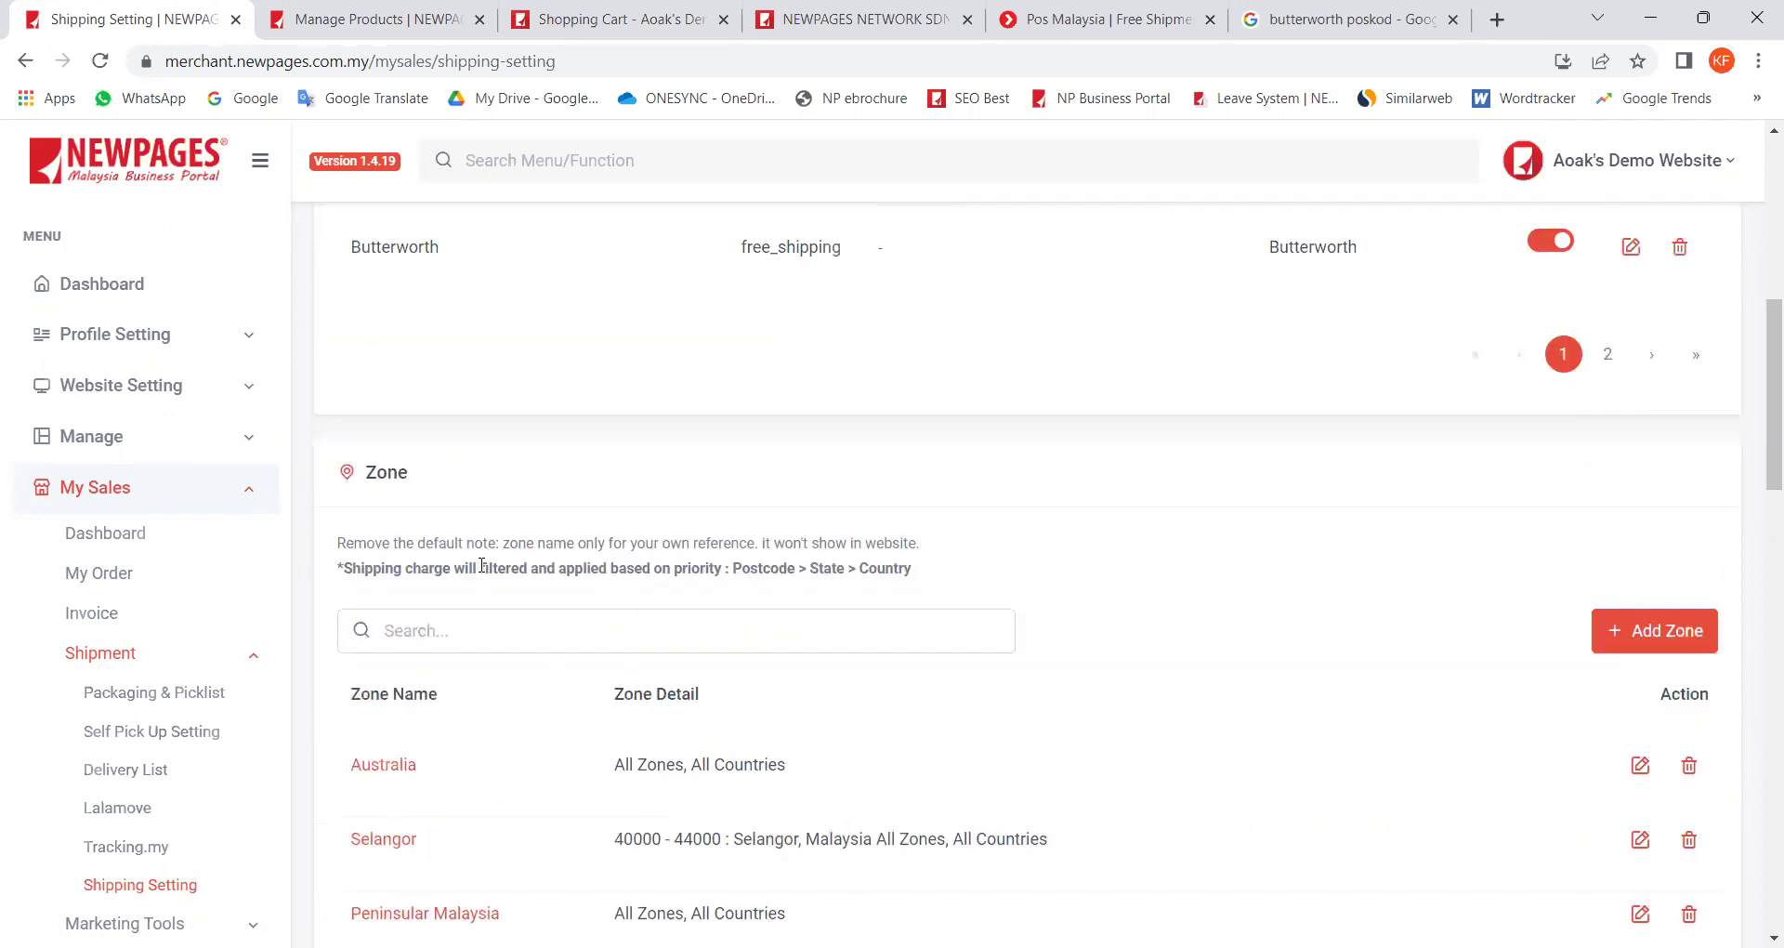
scroll(487, 574, down, 1)
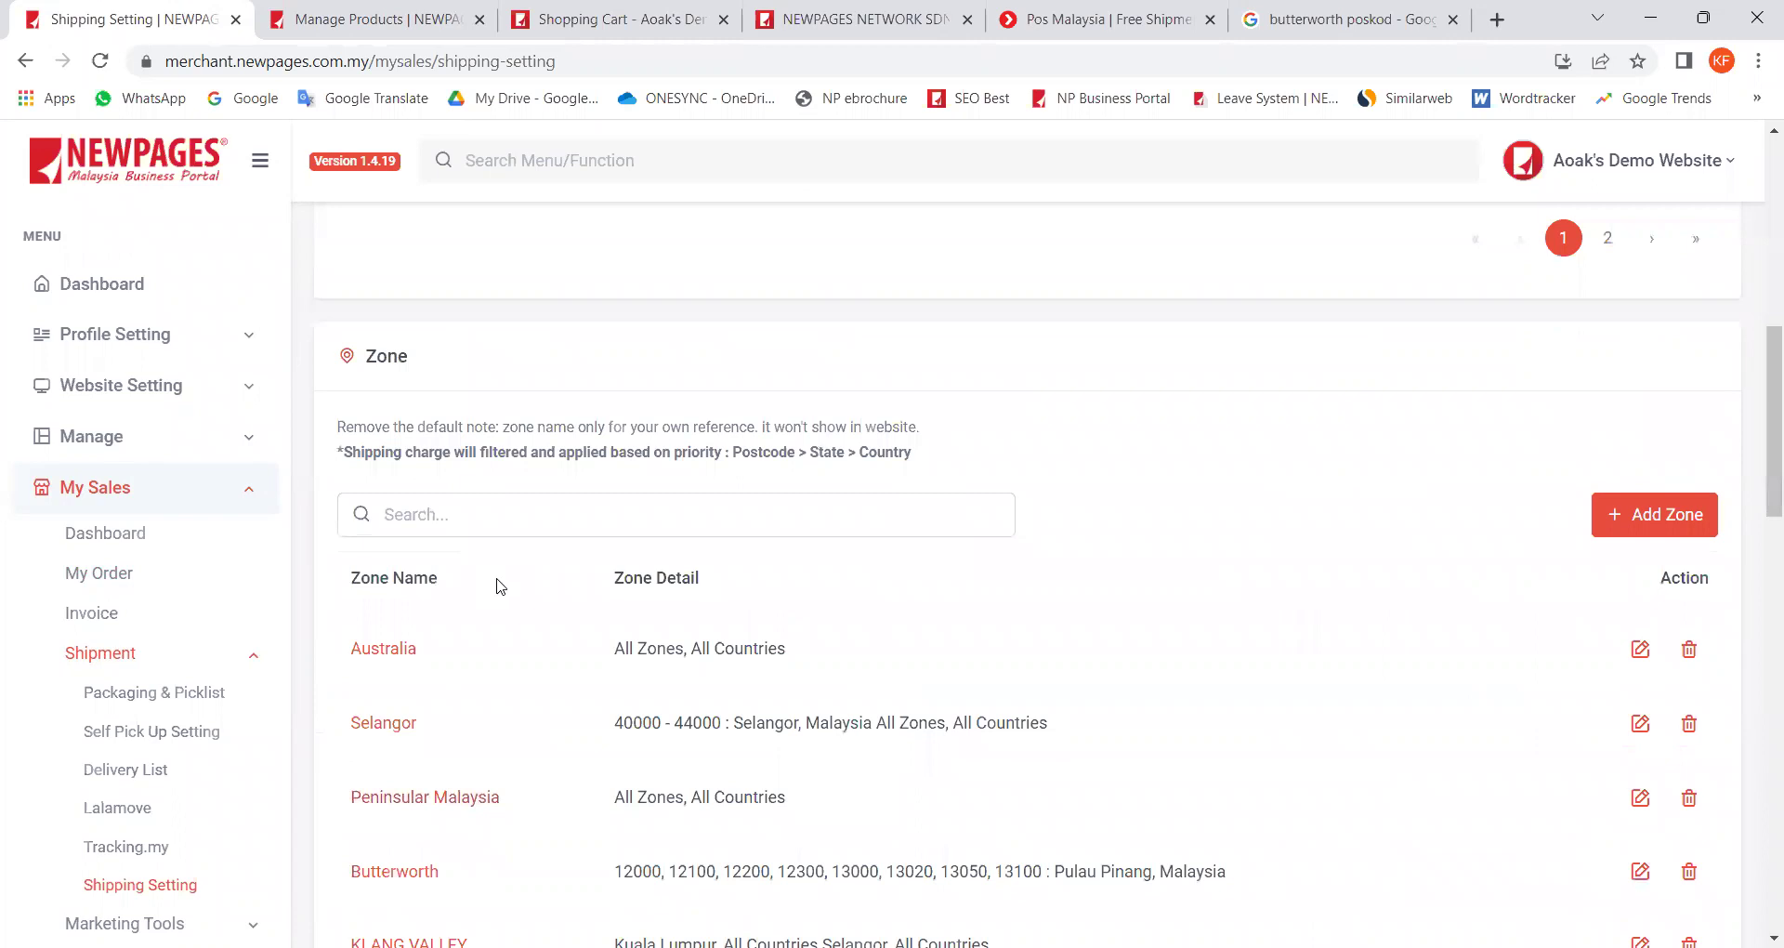
scroll(499, 616, down, 1)
double_click(409, 828)
scroll(428, 548, up, 5)
drag(466, 610, 852, 637)
click(834, 614)
scroll(792, 645, down, 7)
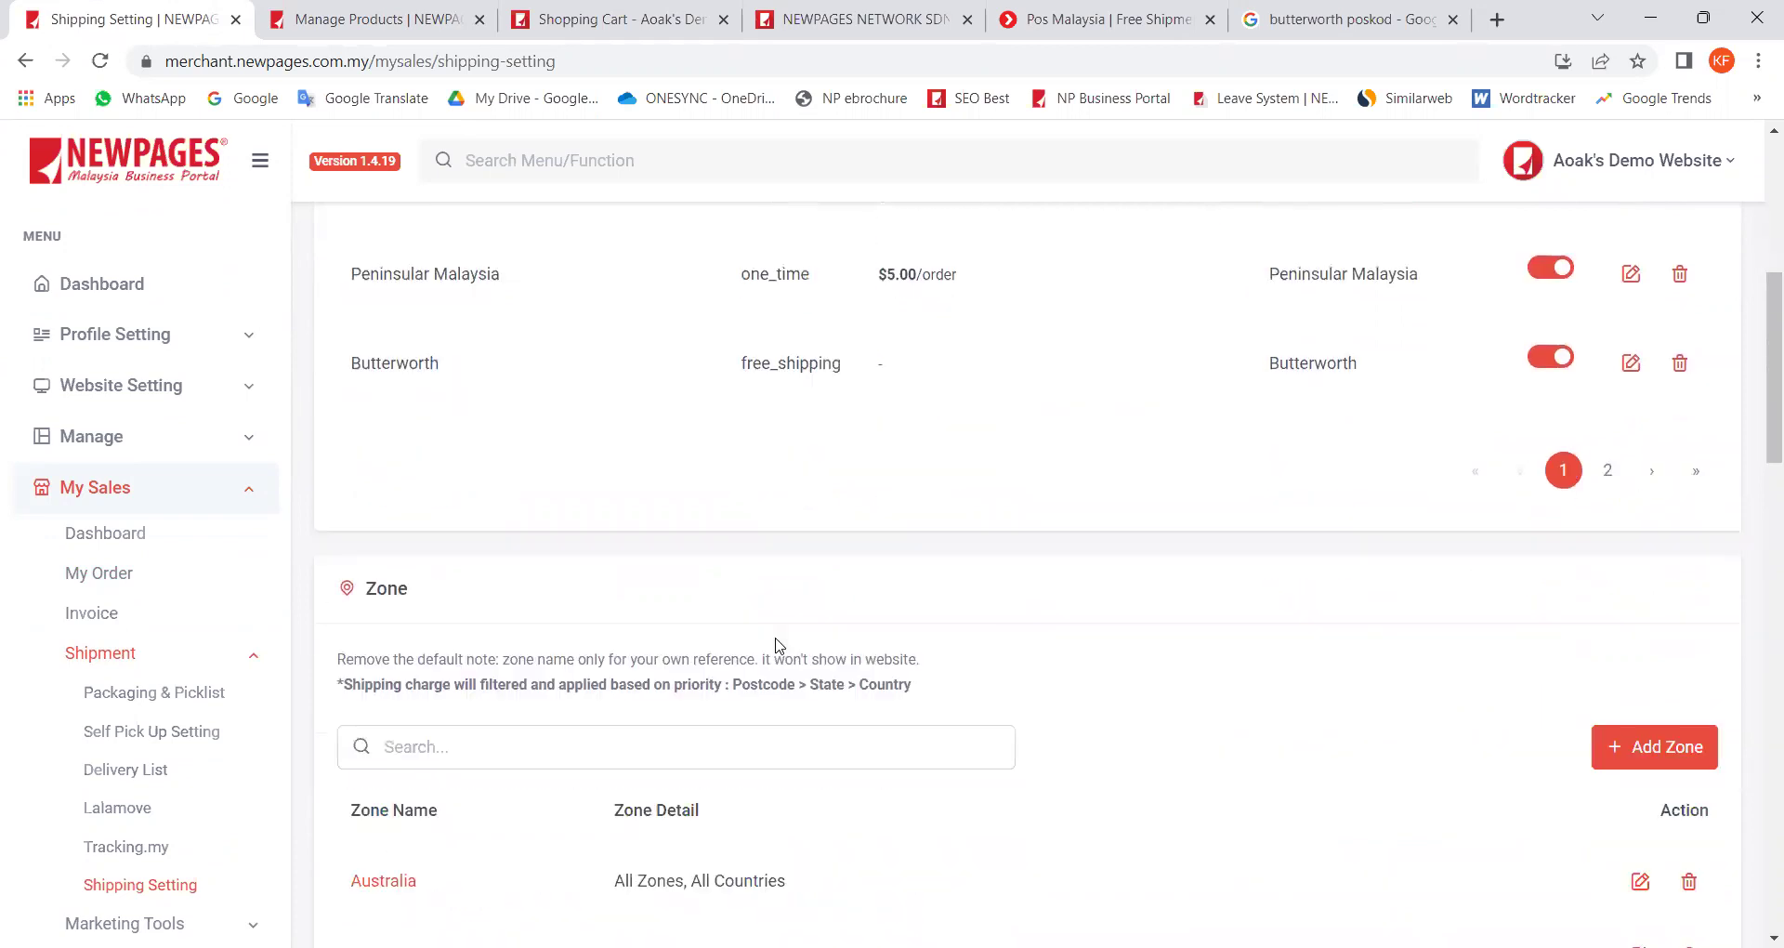
drag(622, 641, 1227, 674)
scroll(575, 685, up, 2)
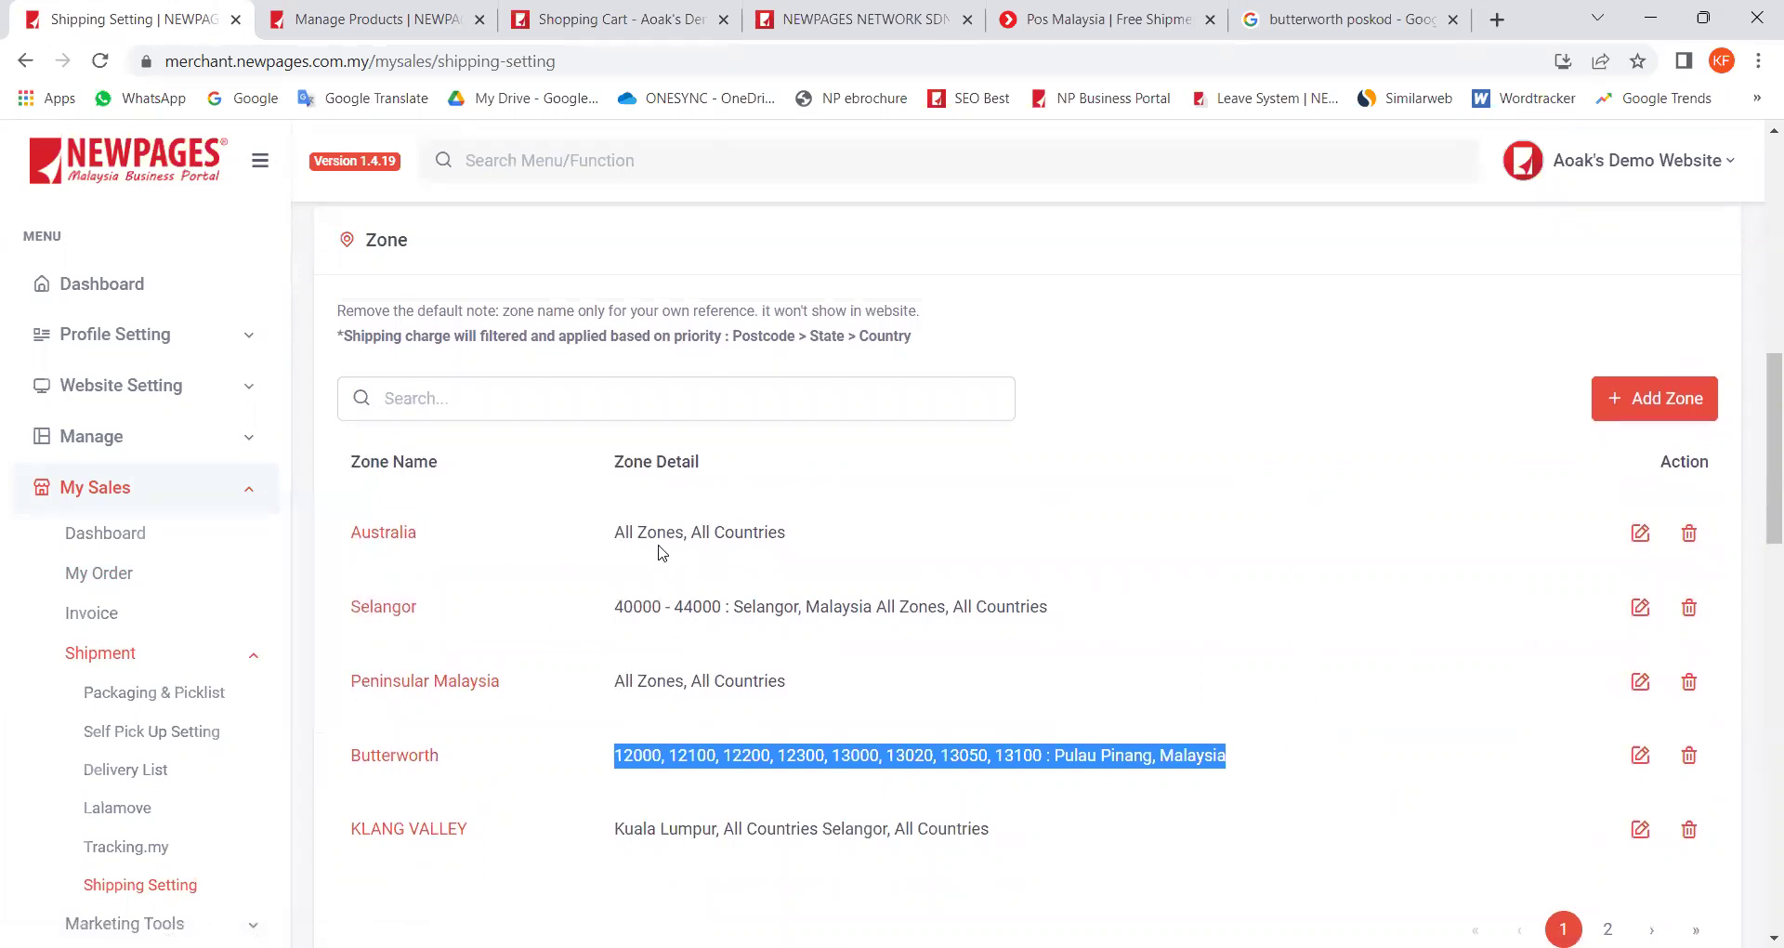
scroll(466, 558, up, 2)
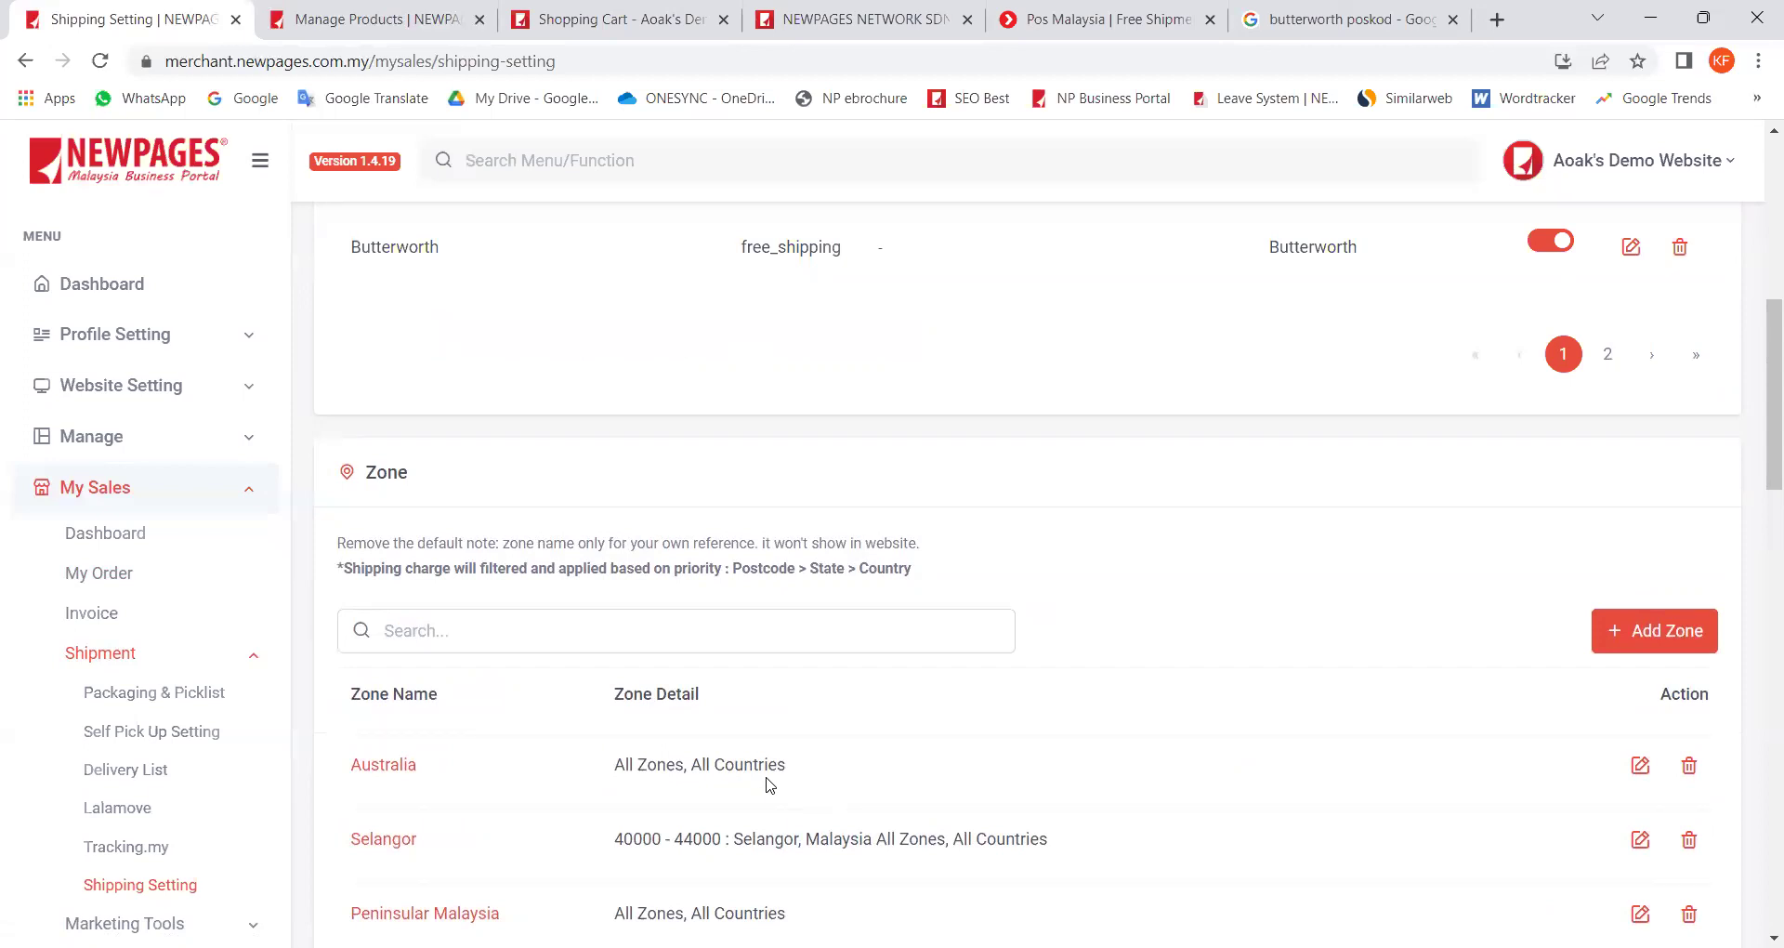
scroll(768, 786, down, 10)
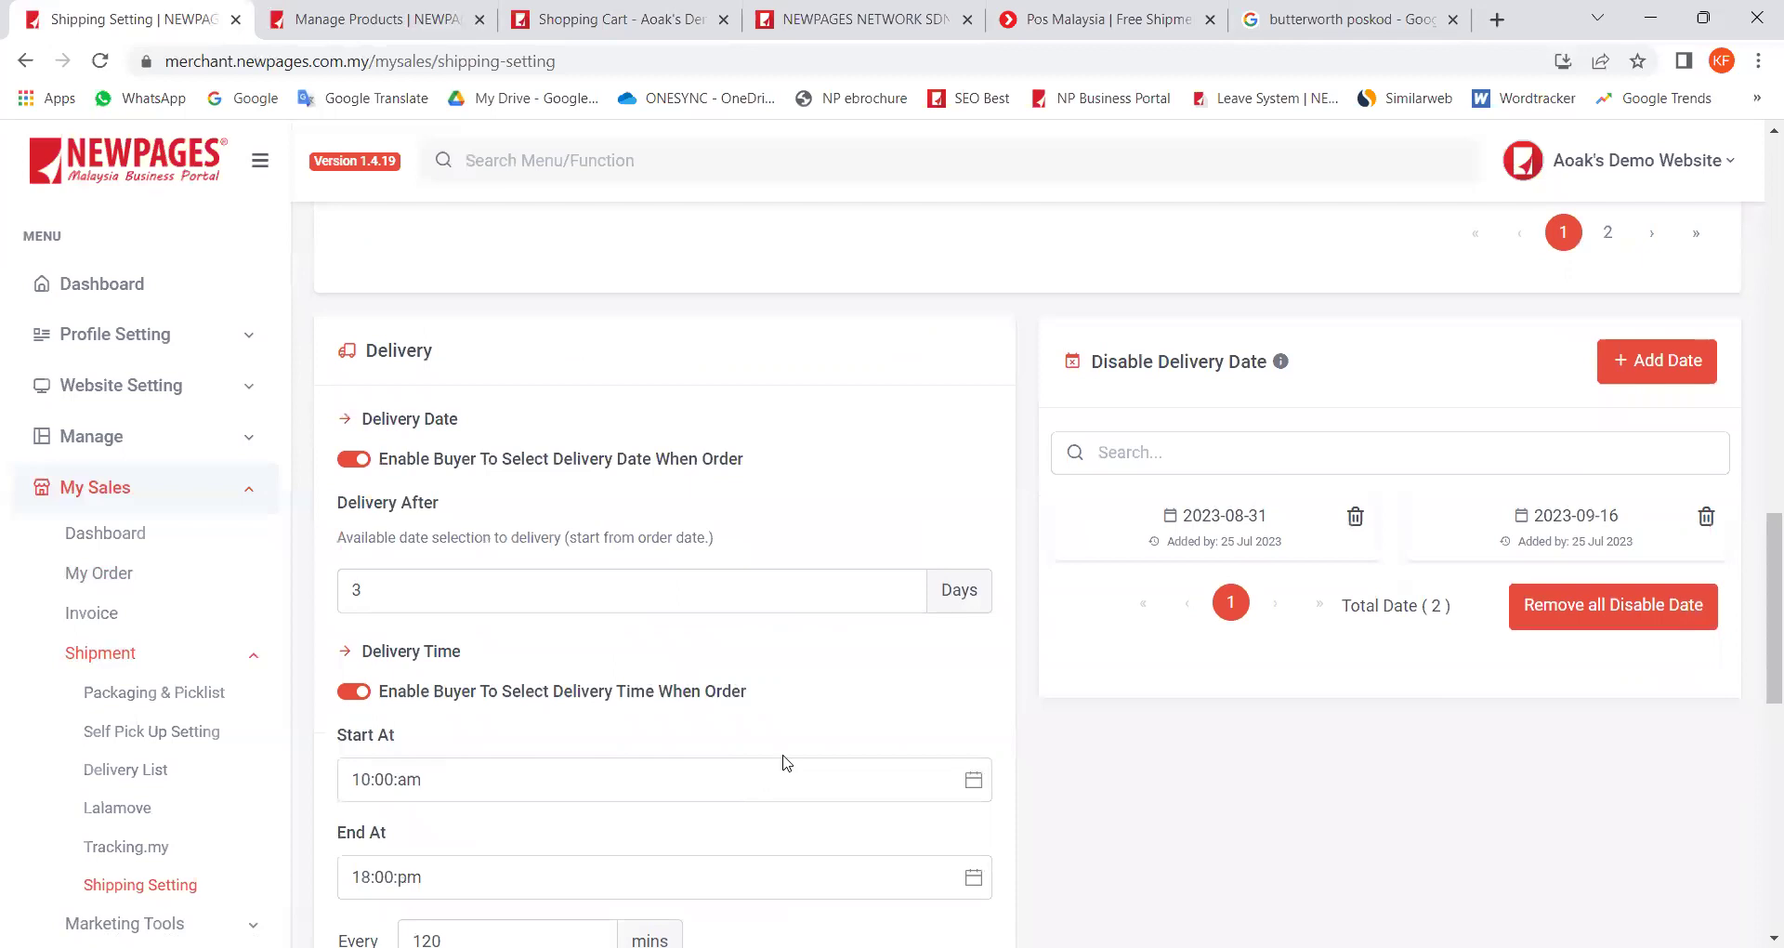
scroll(509, 326, down, 1)
drag(434, 238, 368, 240)
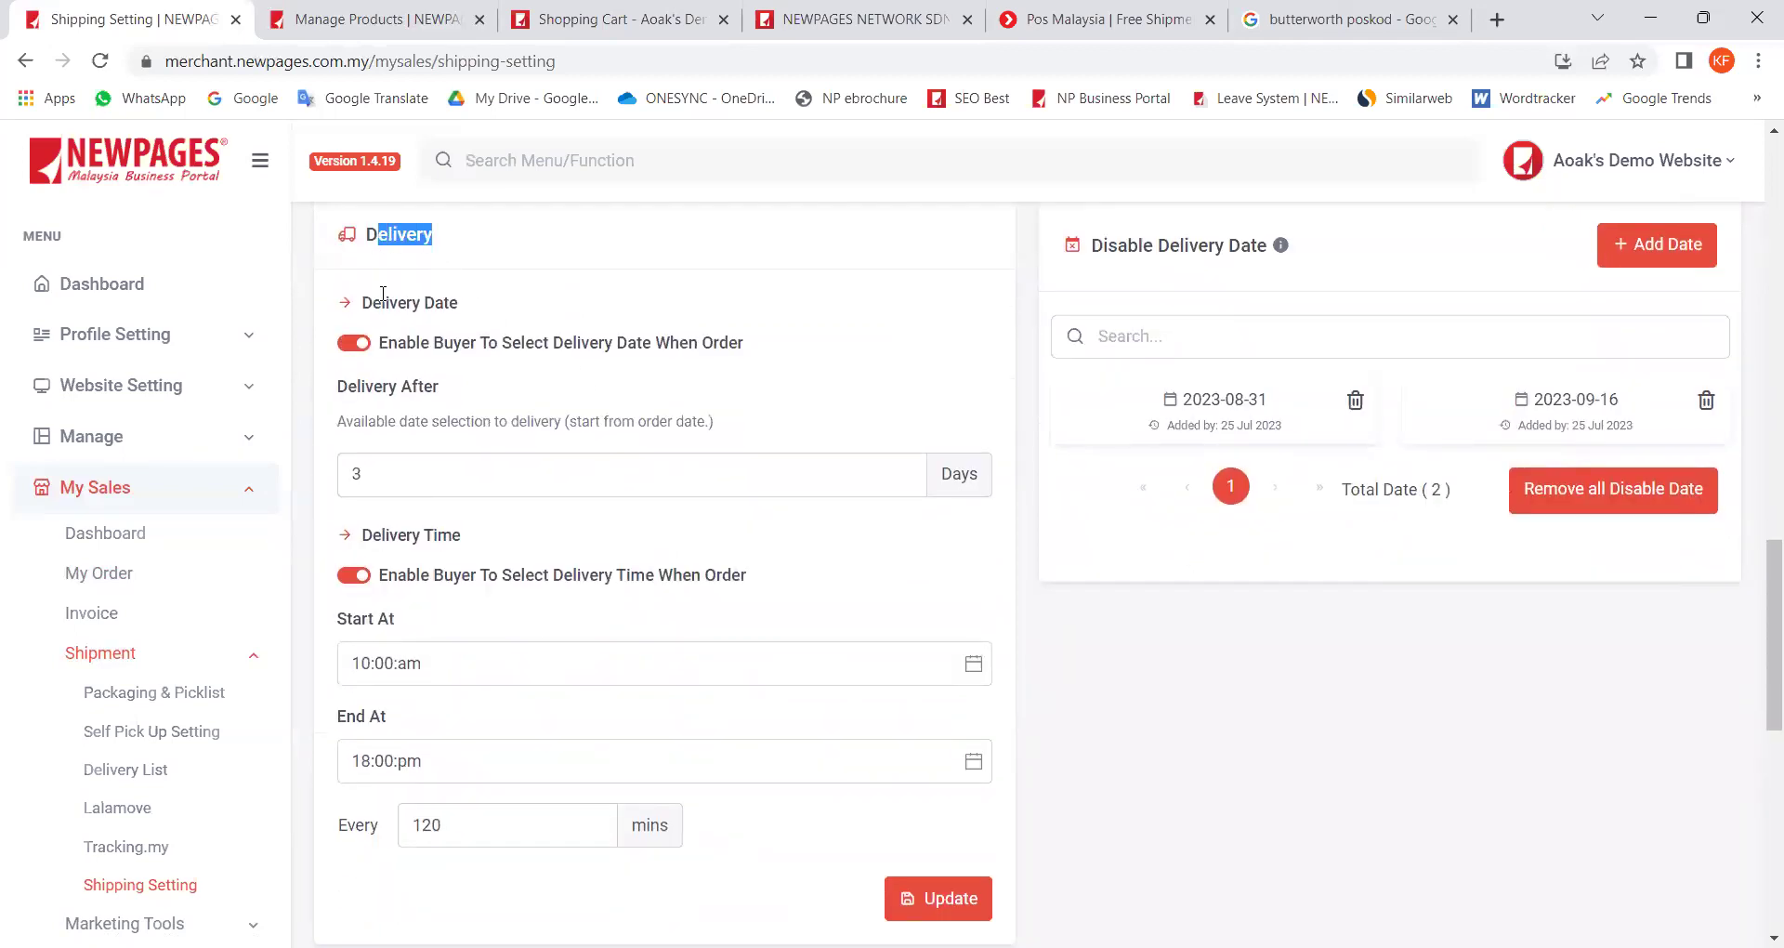
drag(459, 305, 372, 309)
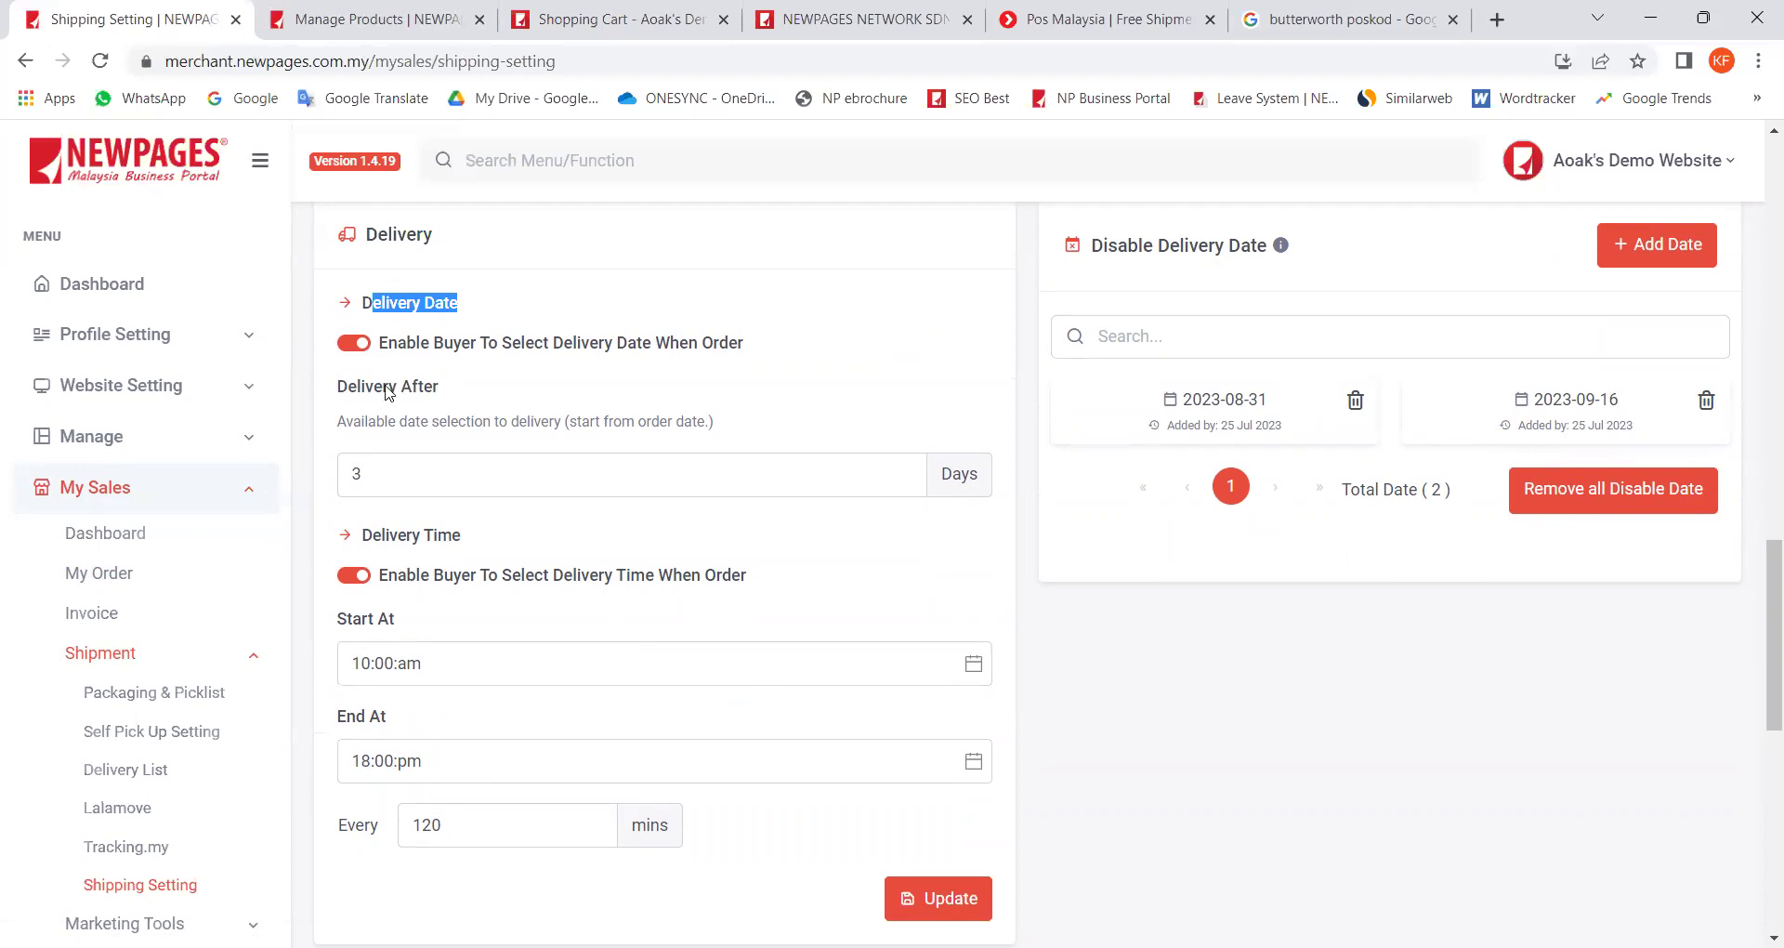
drag(379, 410, 339, 474)
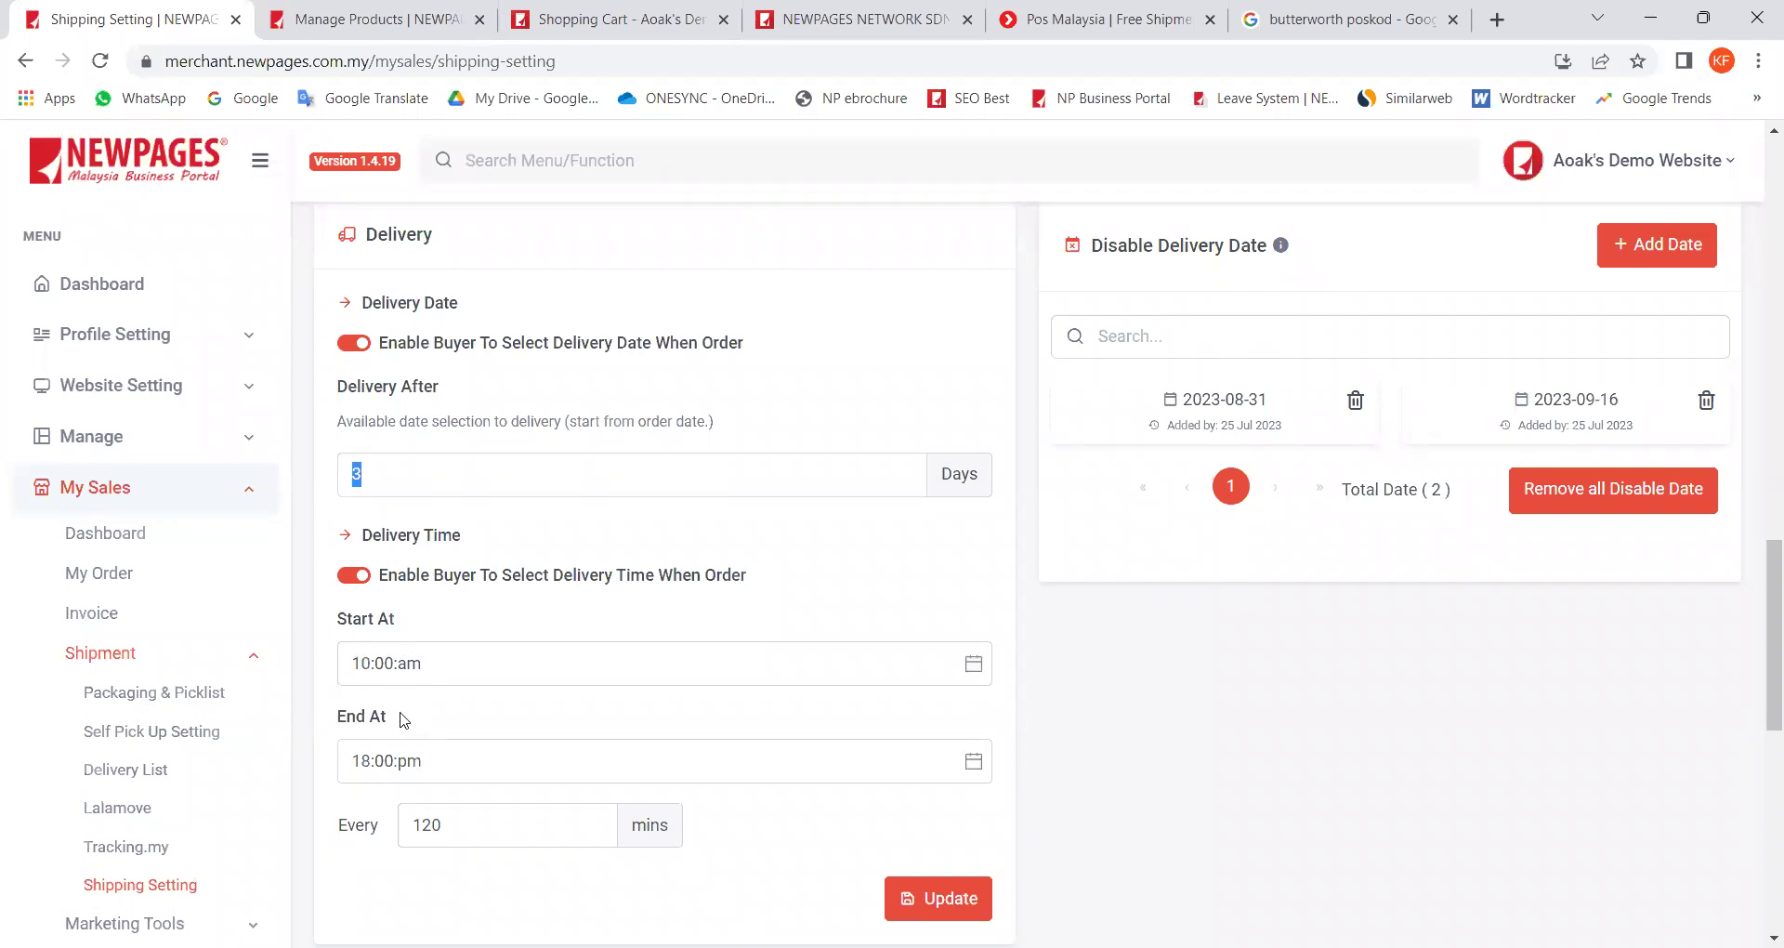
click(448, 826)
click(359, 347)
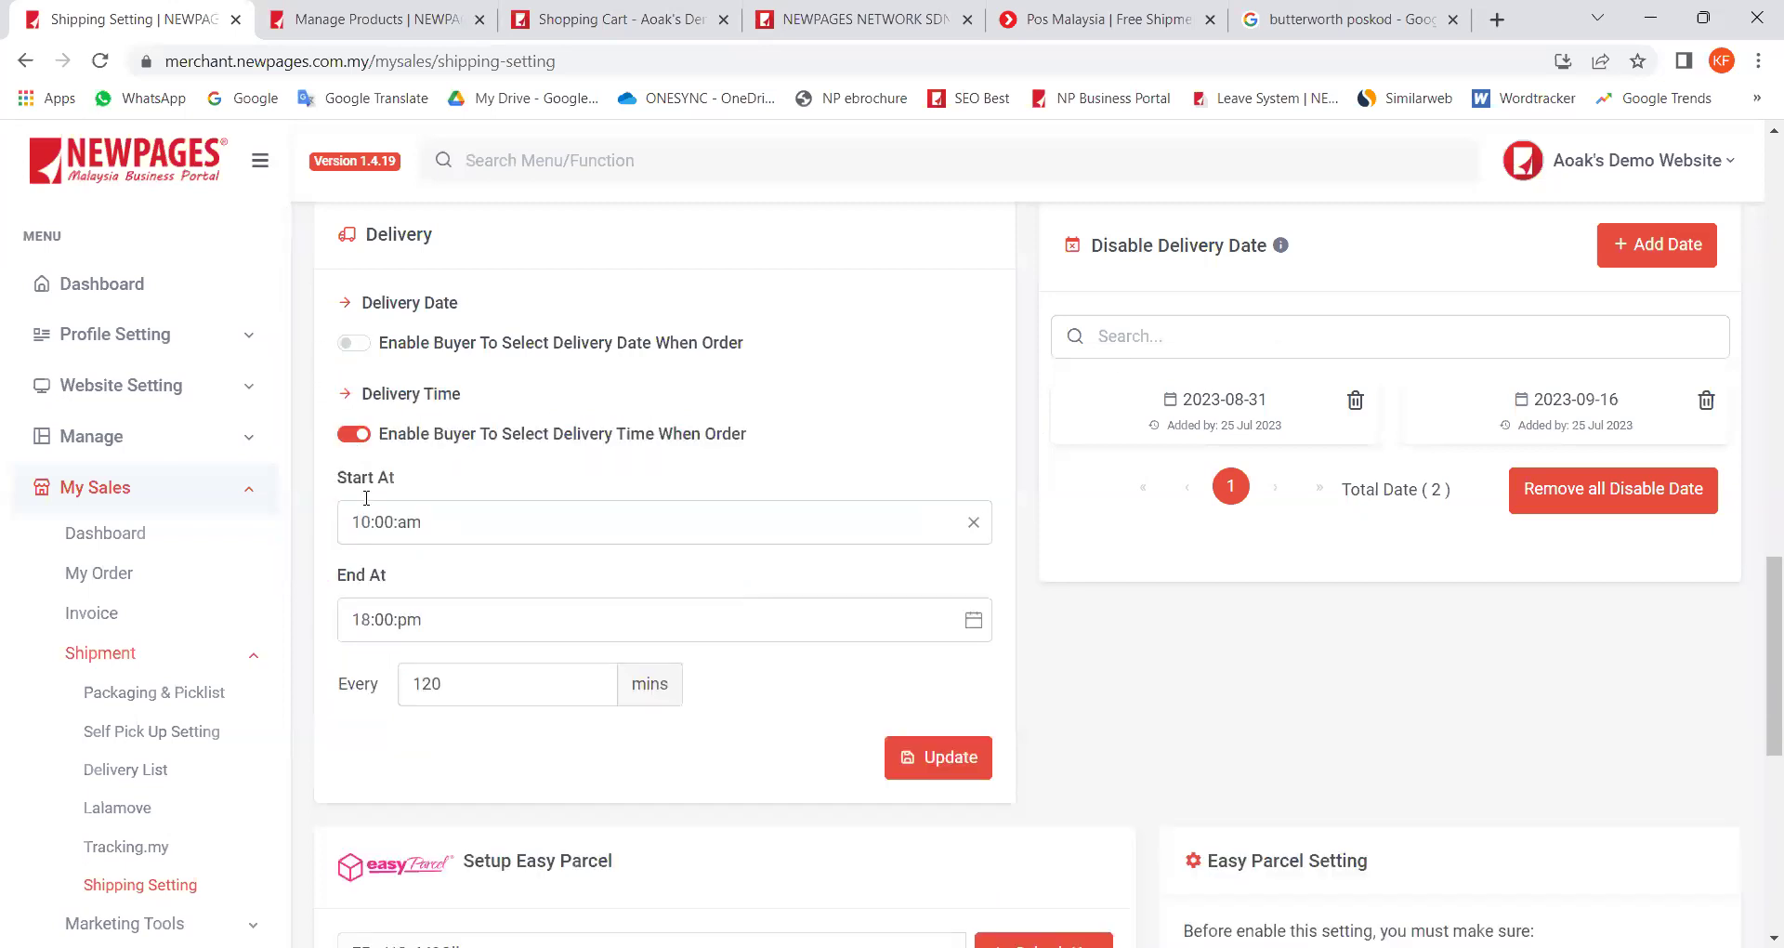
Step: Turn off buyer delivery time selection and review the Disable Delivery Date list, including 2023-09-16
click(356, 434)
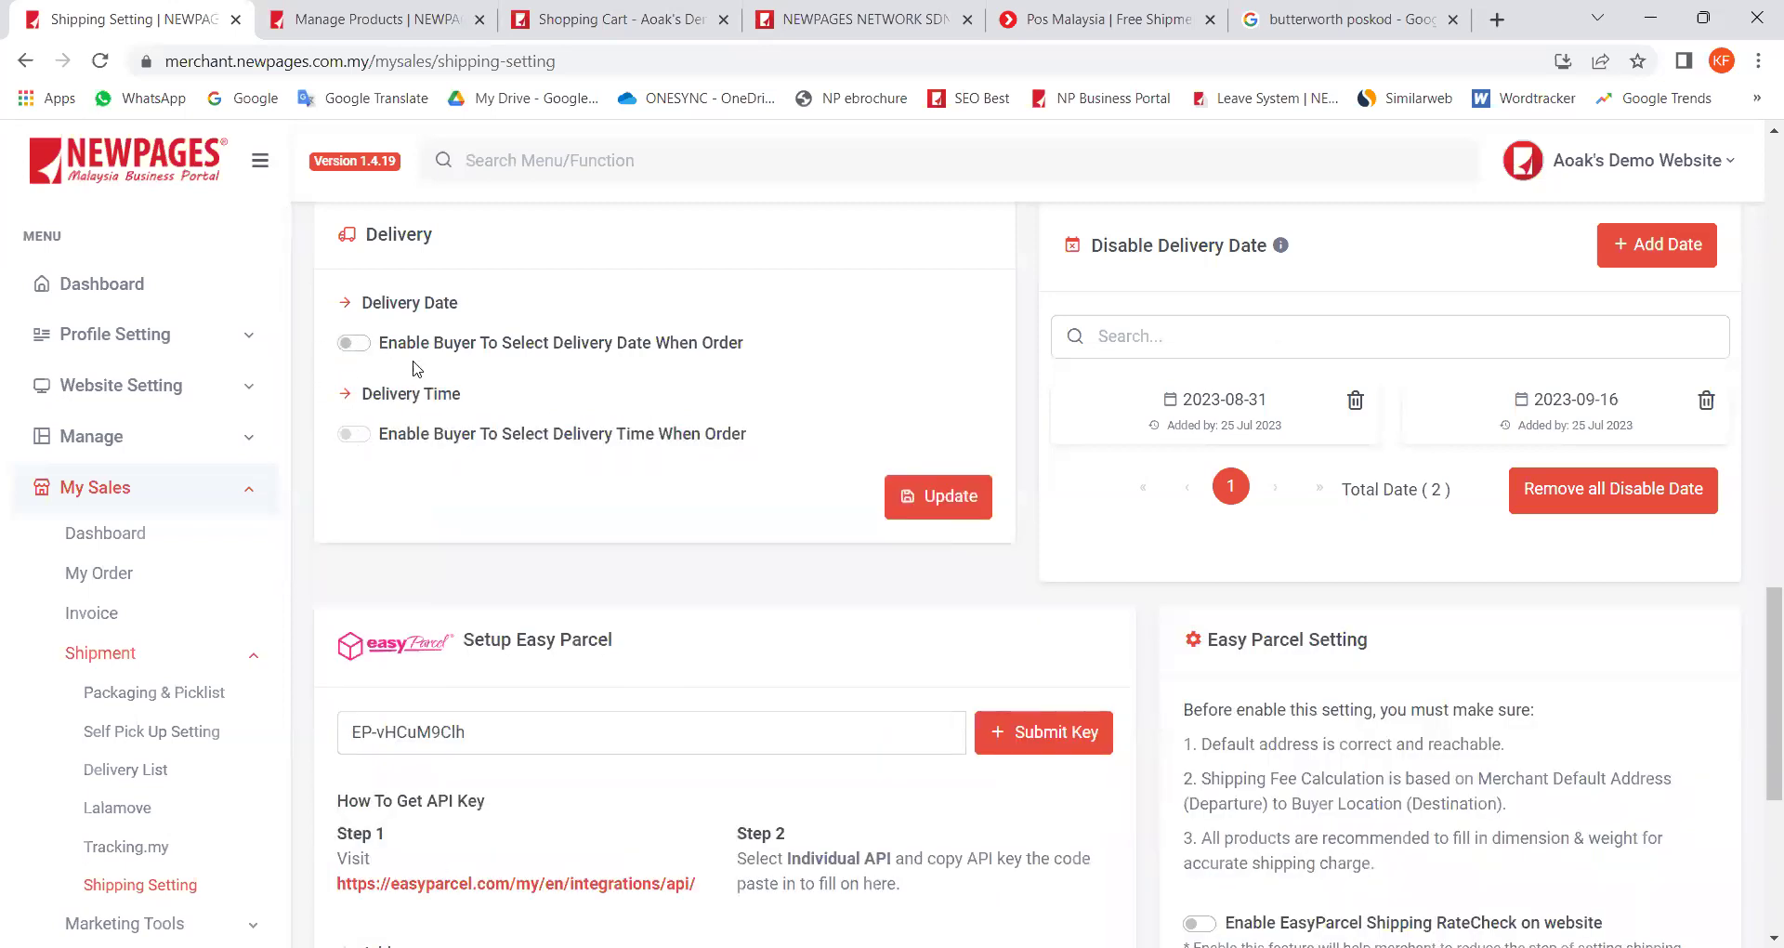
scroll(577, 390, up, 1)
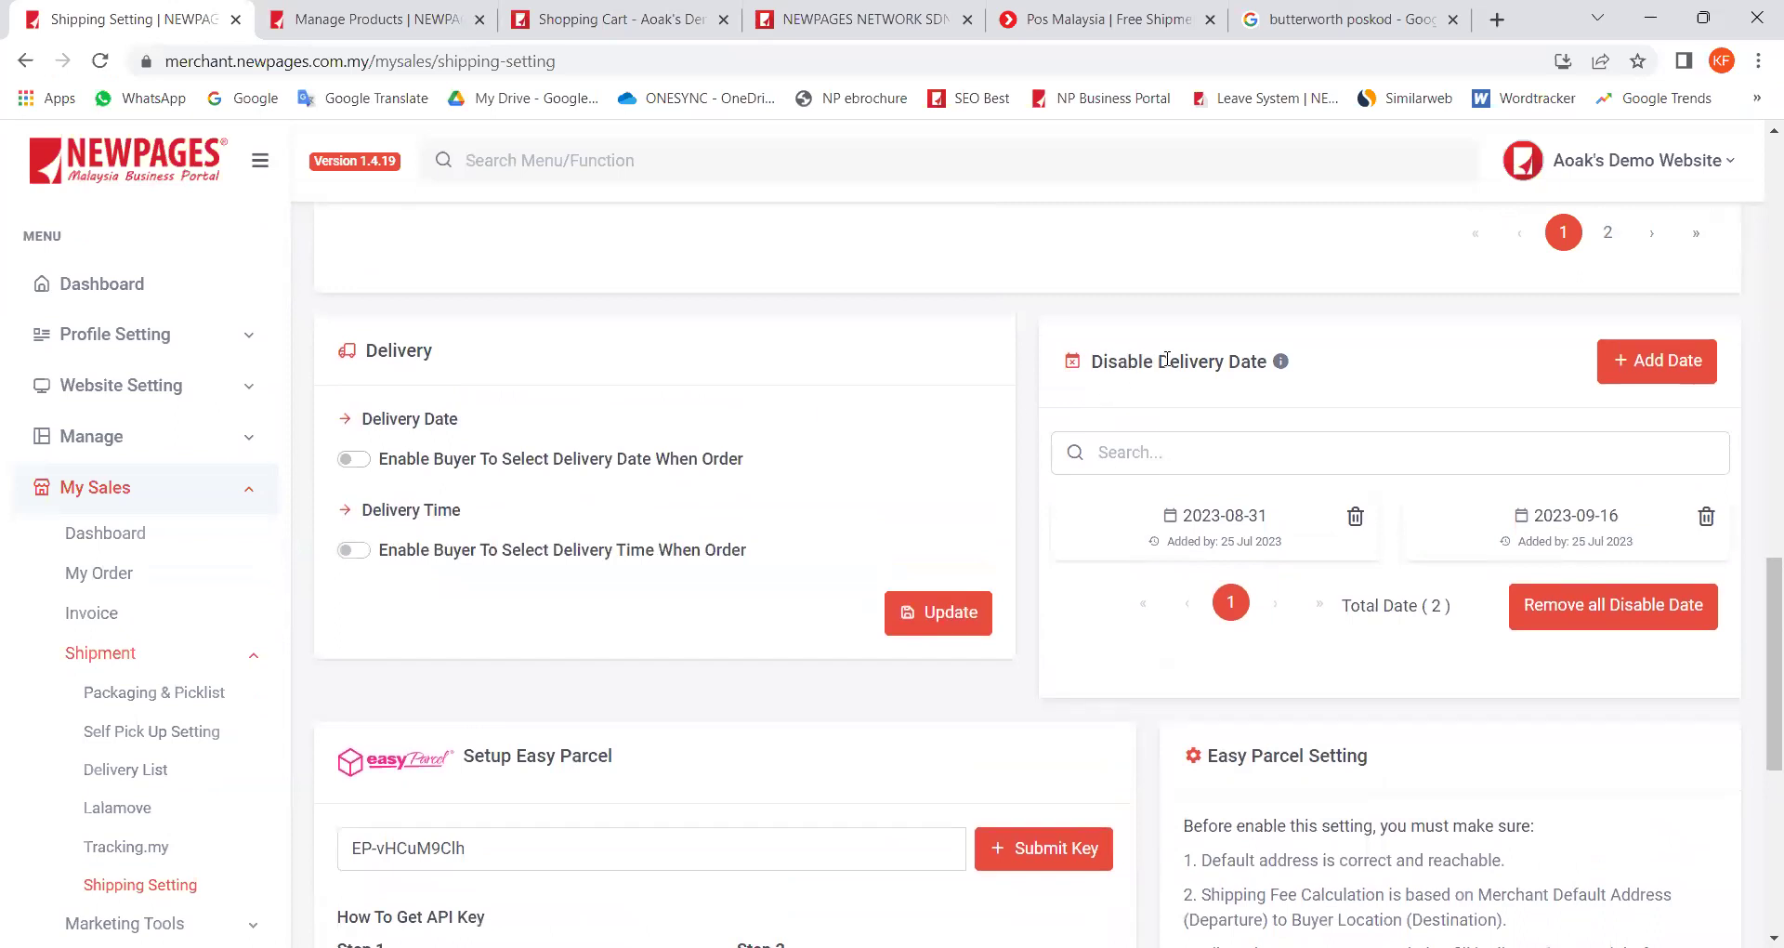
drag(1130, 362, 1240, 362)
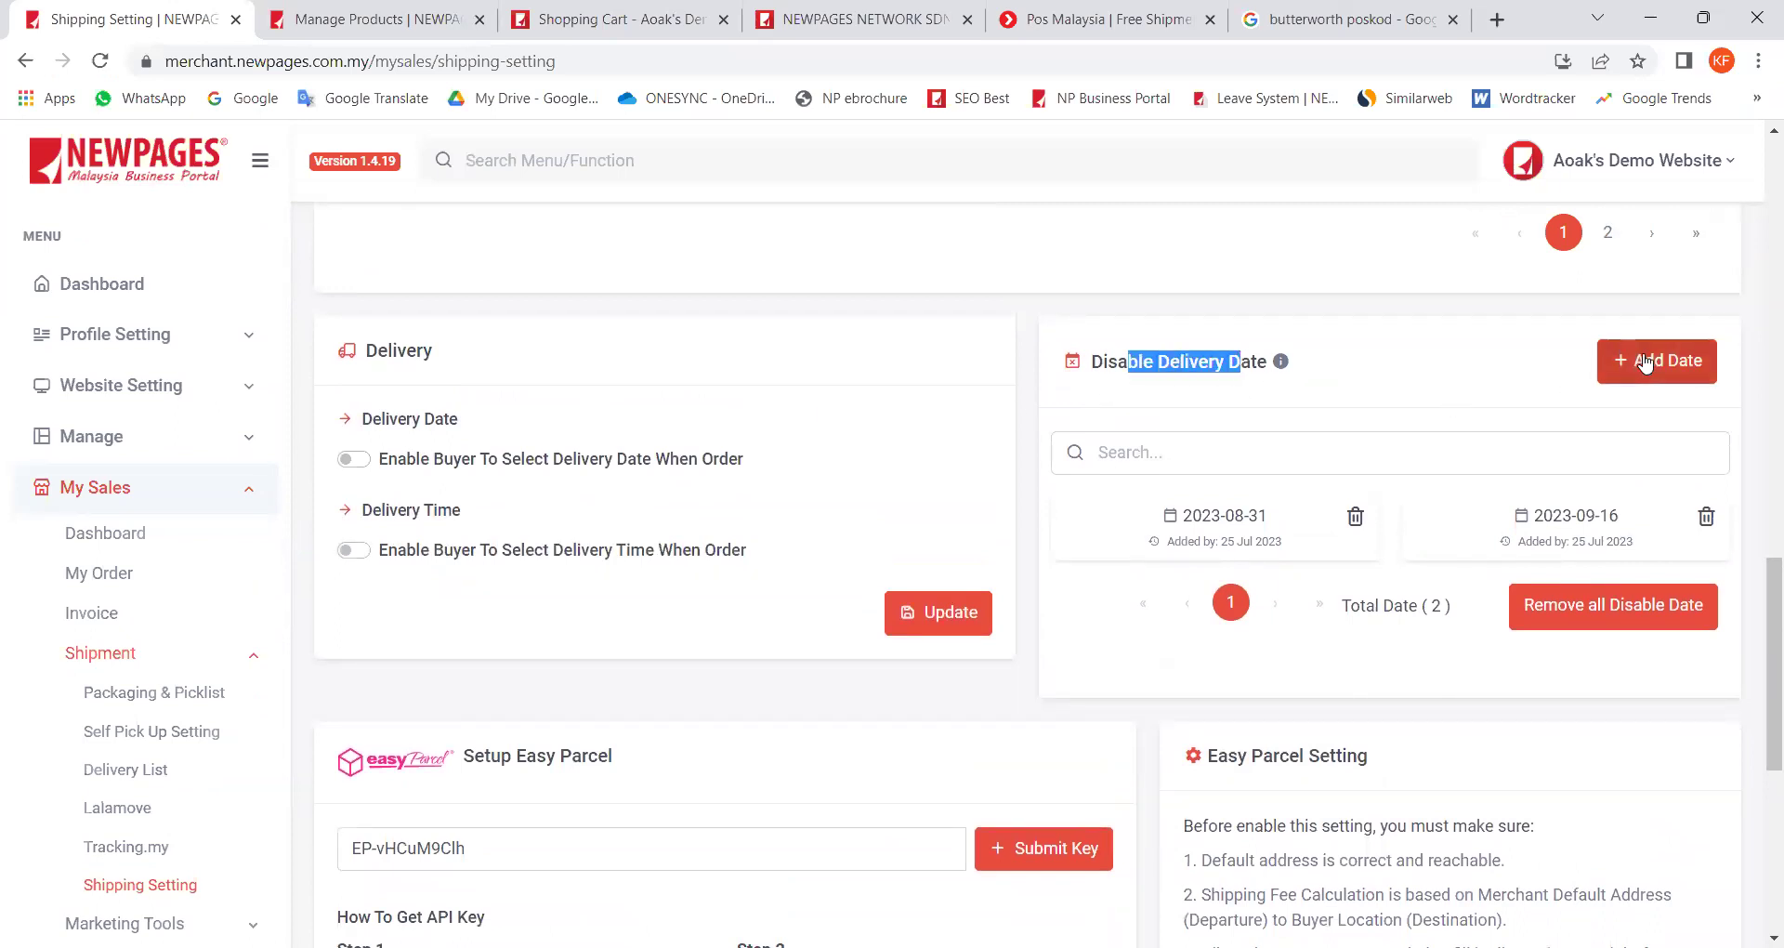
click(1429, 383)
drag(1103, 362, 1224, 362)
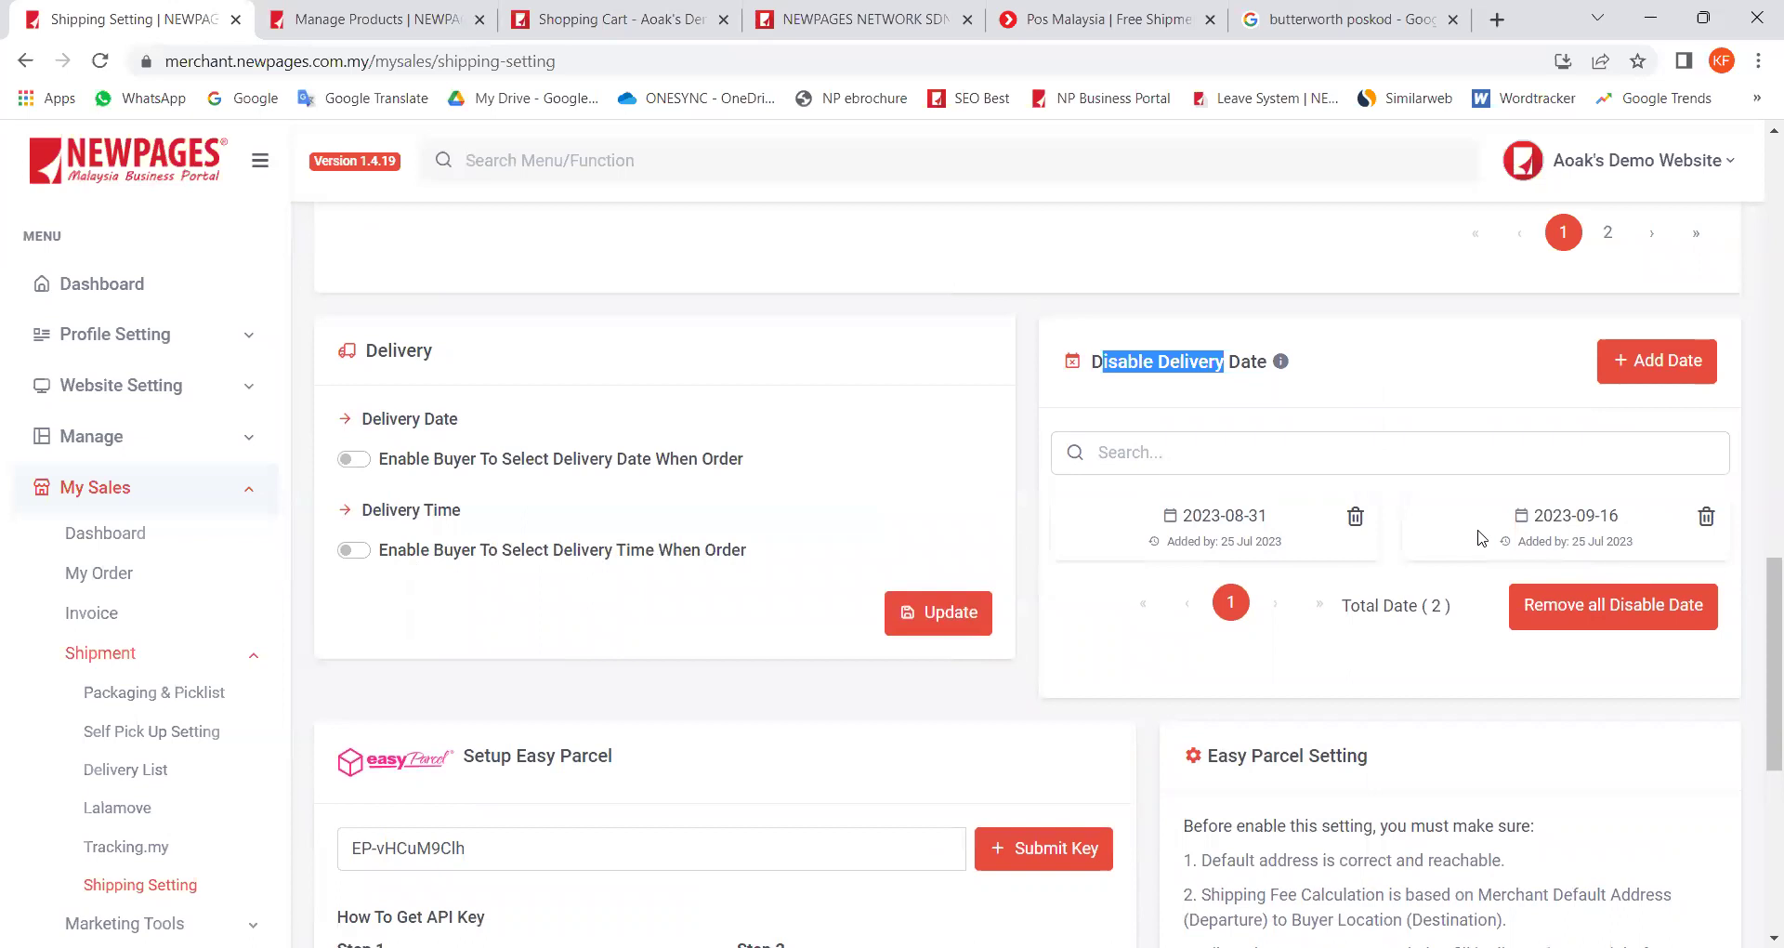
drag(1638, 517, 1501, 534)
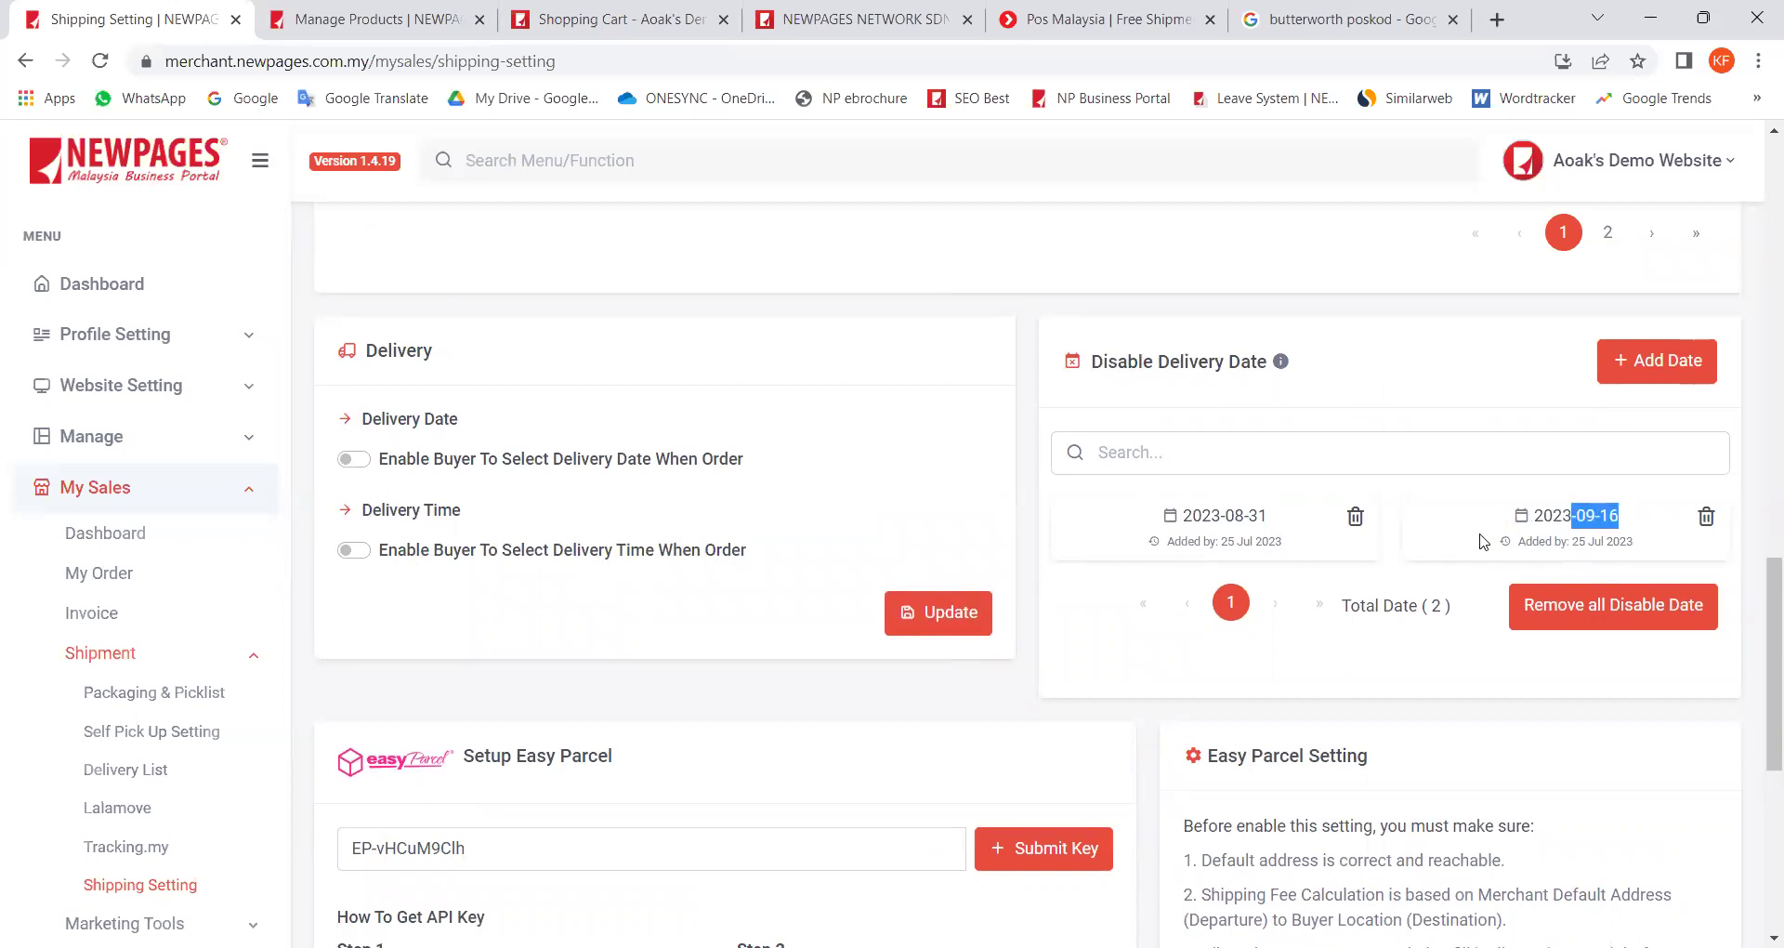
Step: Re-enable buyer delivery date and time selection and save the settings with Update
click(353, 459)
click(358, 692)
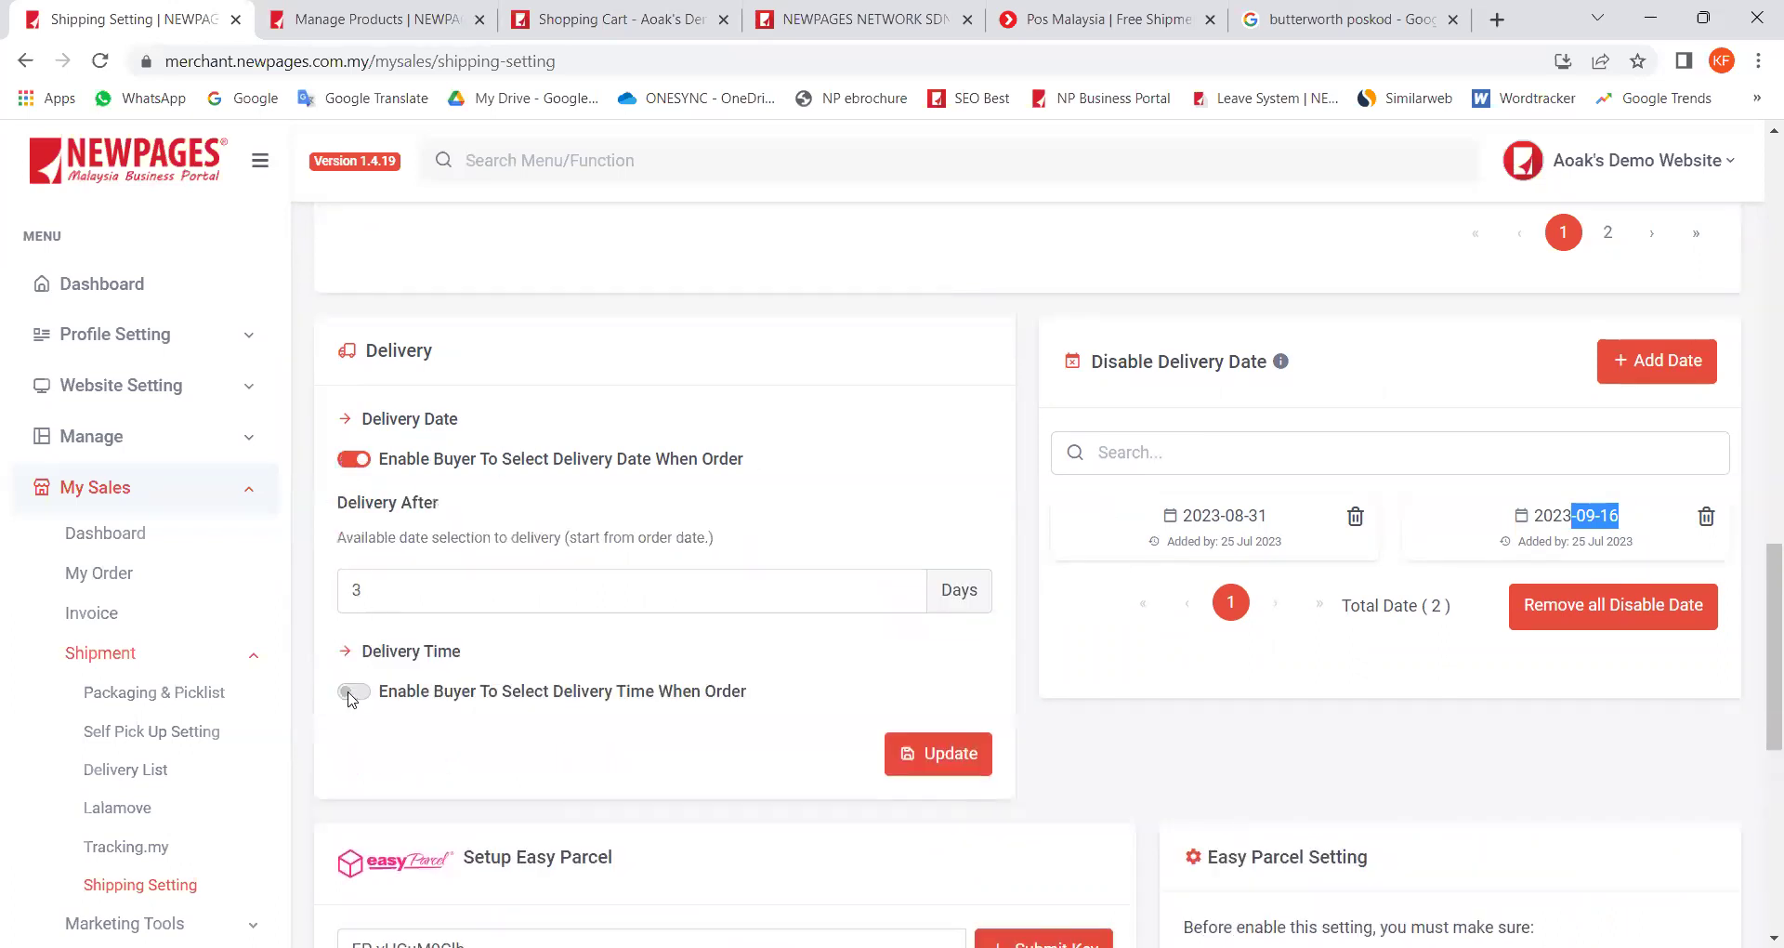
scroll(1139, 651, down, 3)
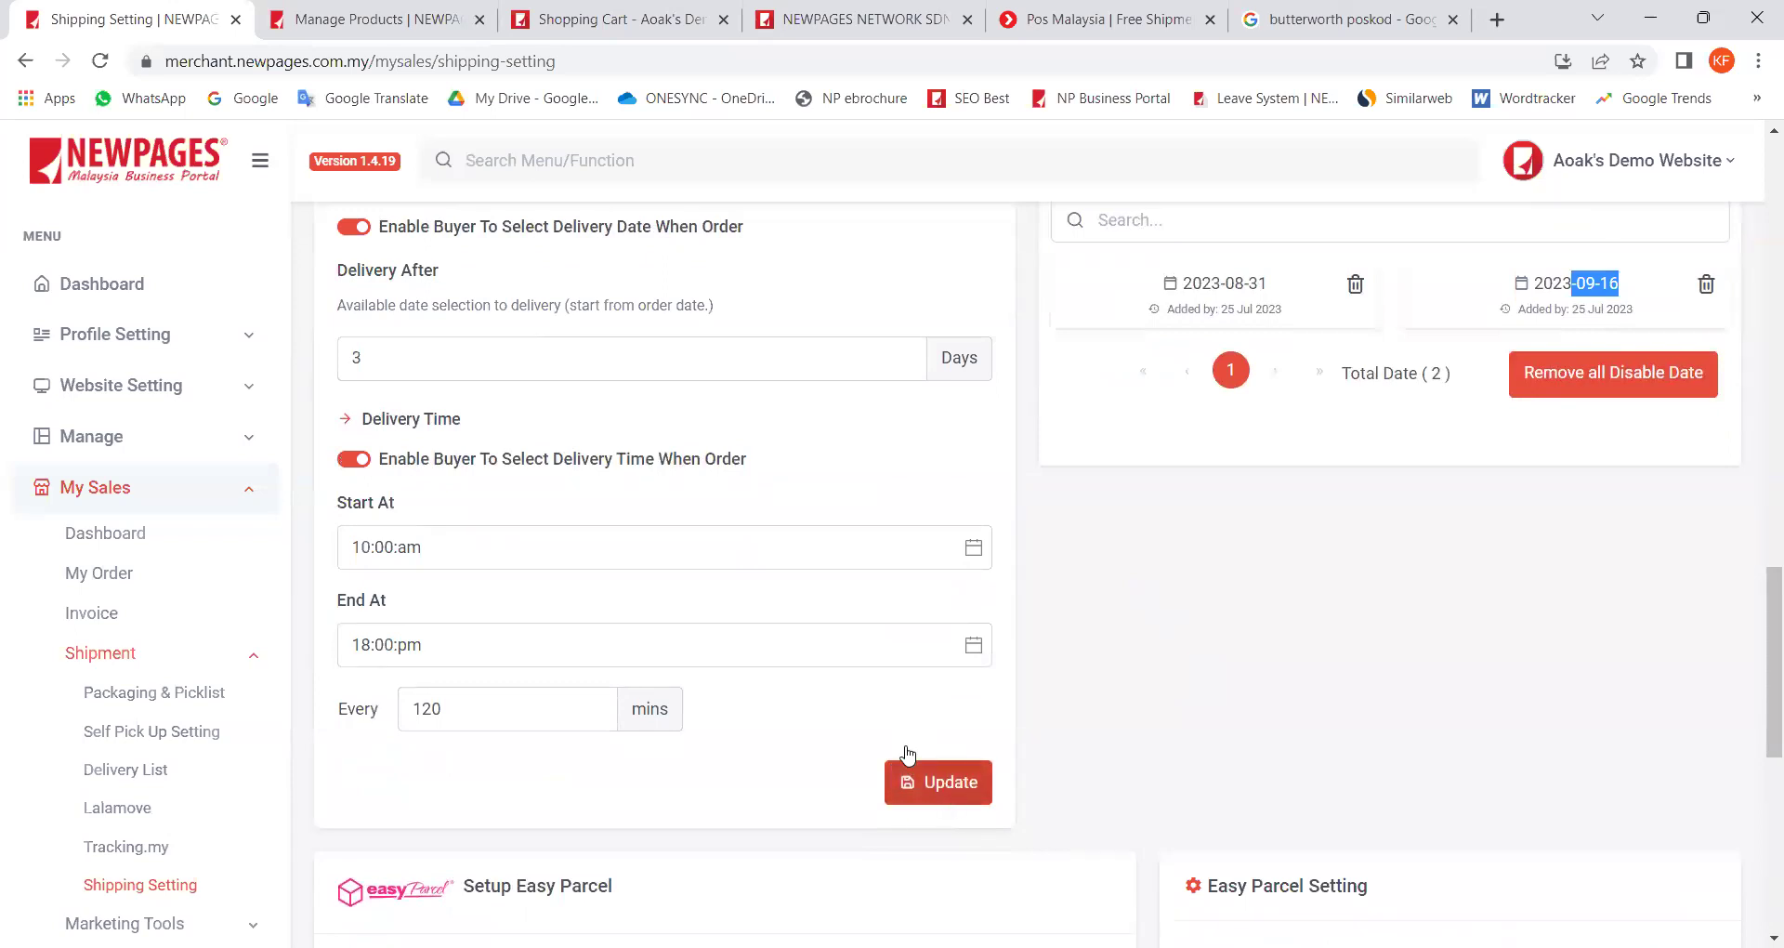
click(944, 784)
key(ctrl+3)
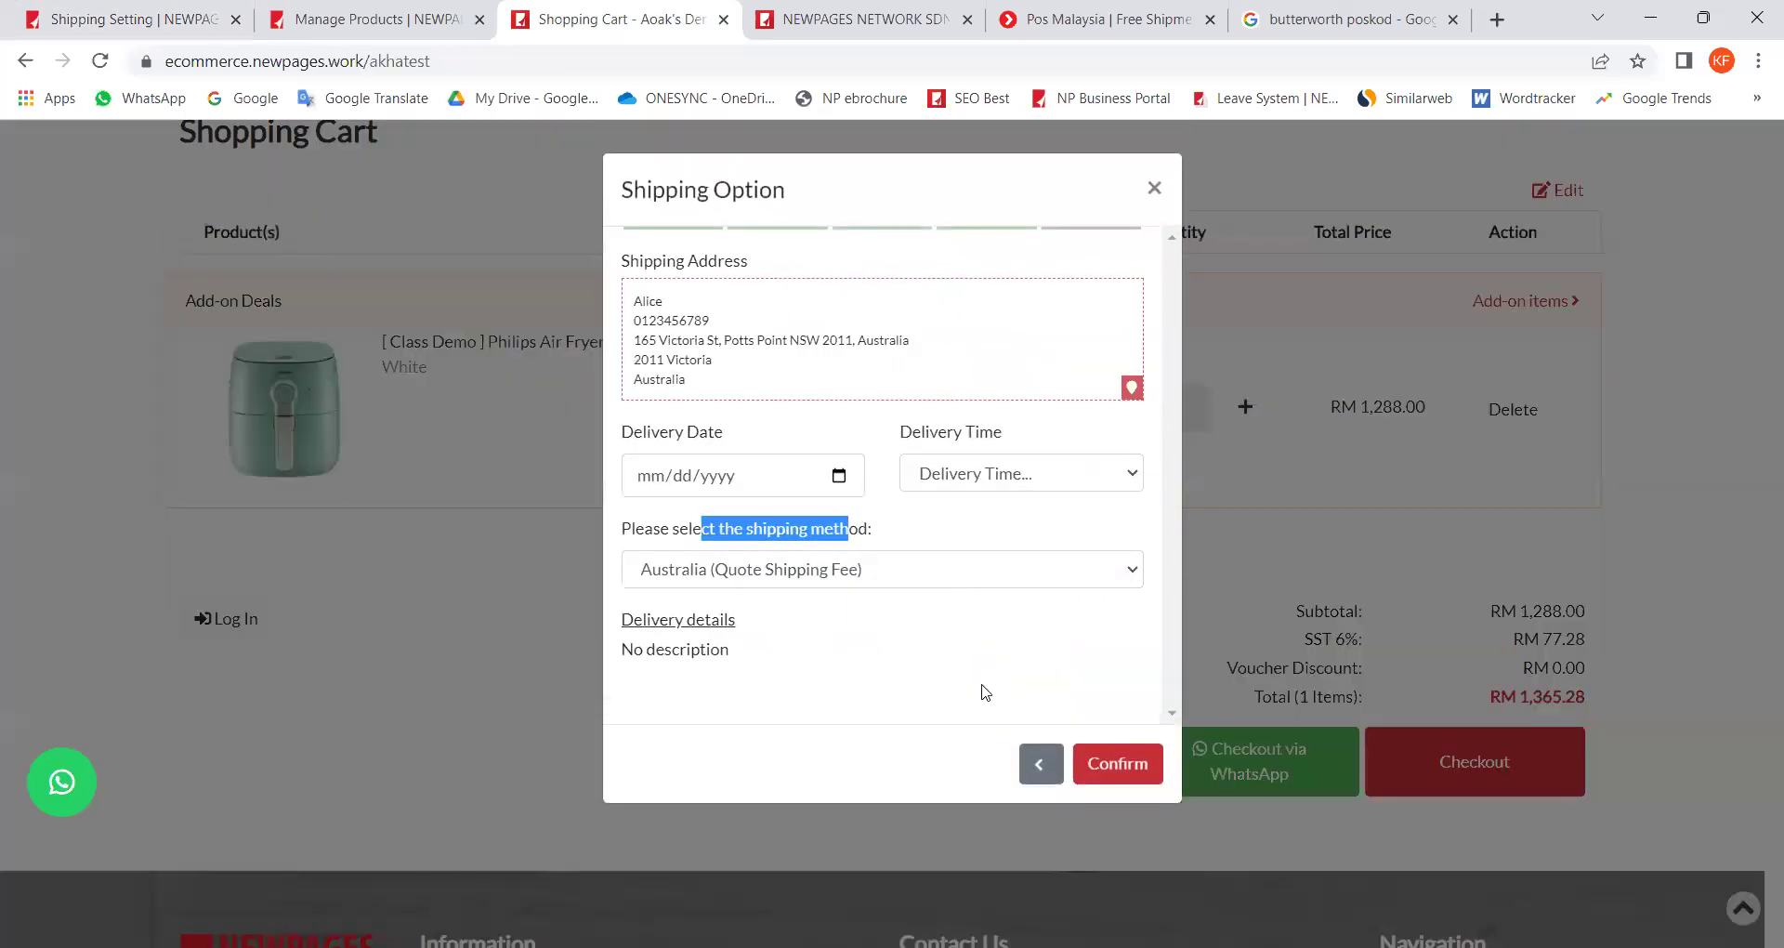
Step: Set checkout delivery to 08/03/2023, 2:00 PM - 4:00 PM, after an unavailable date is refused
click(835, 479)
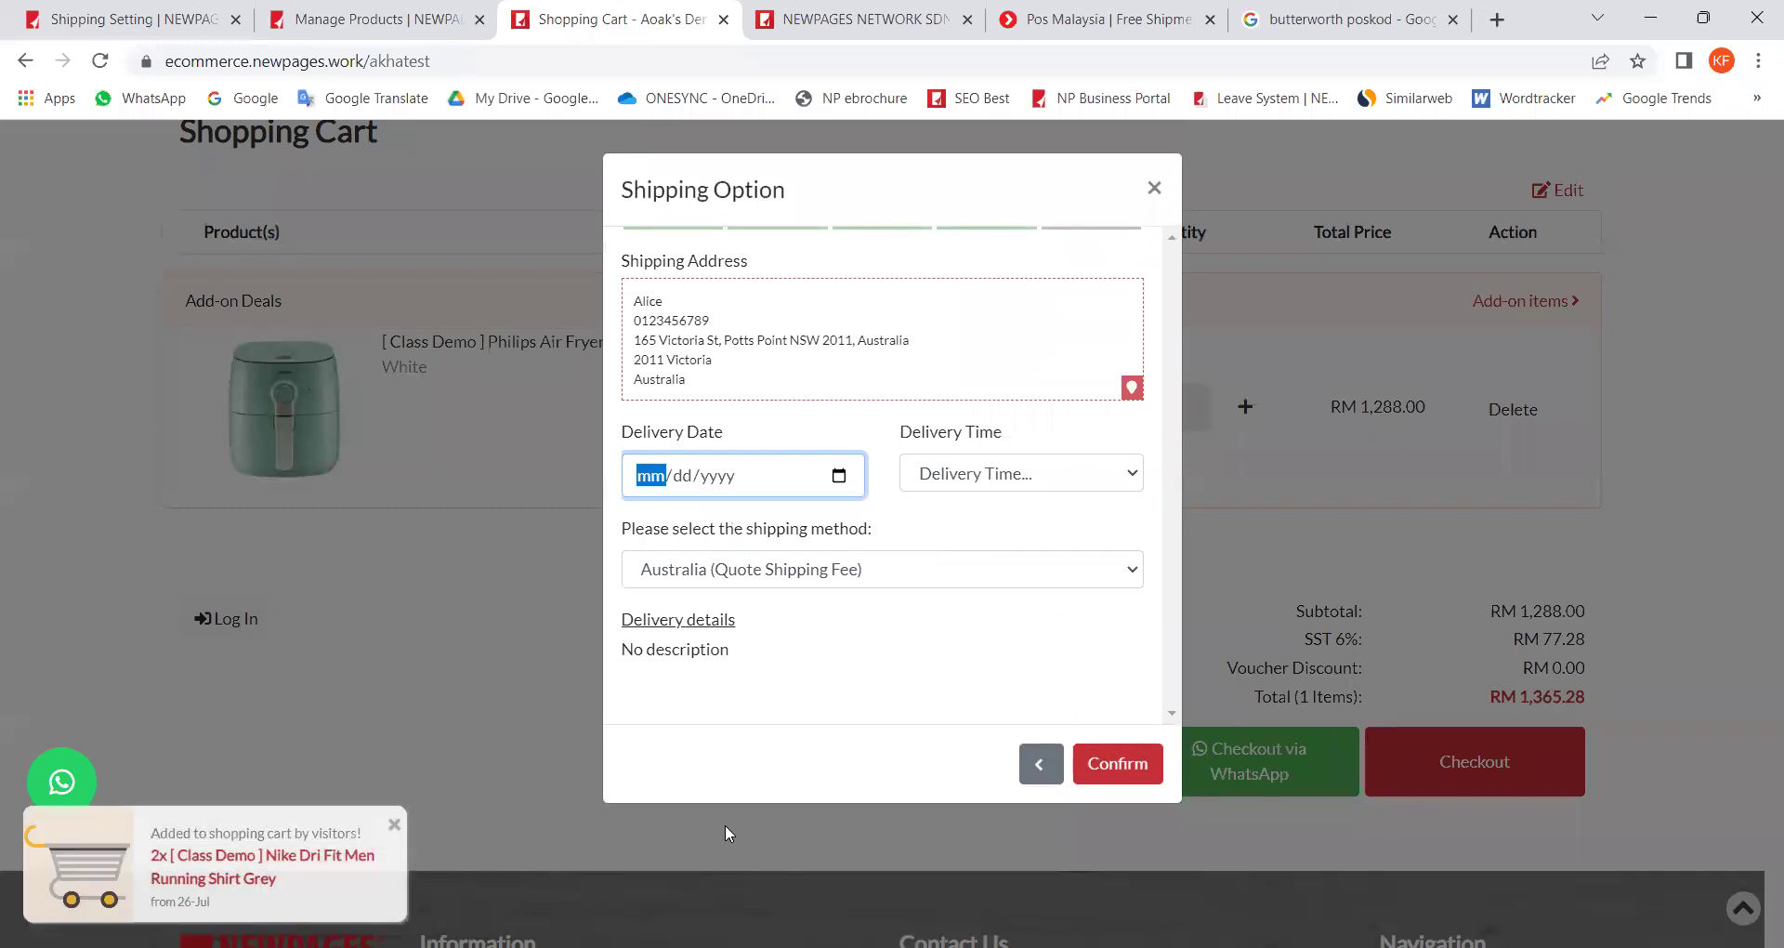
key(Return)
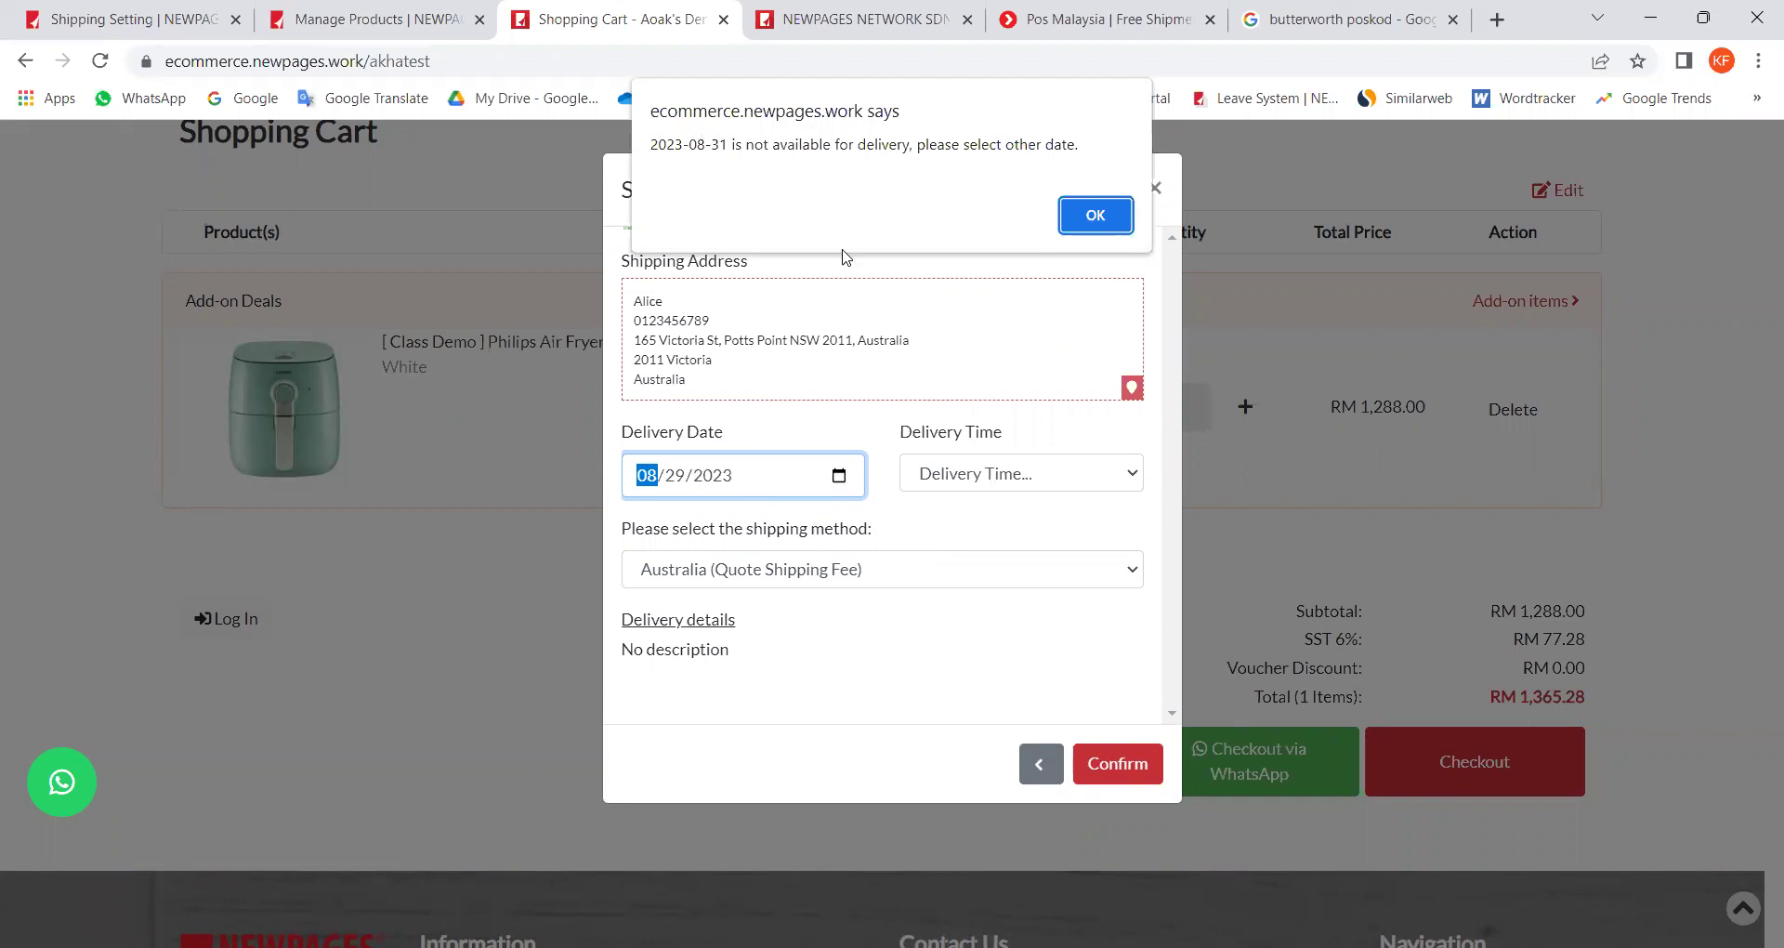
click(1120, 223)
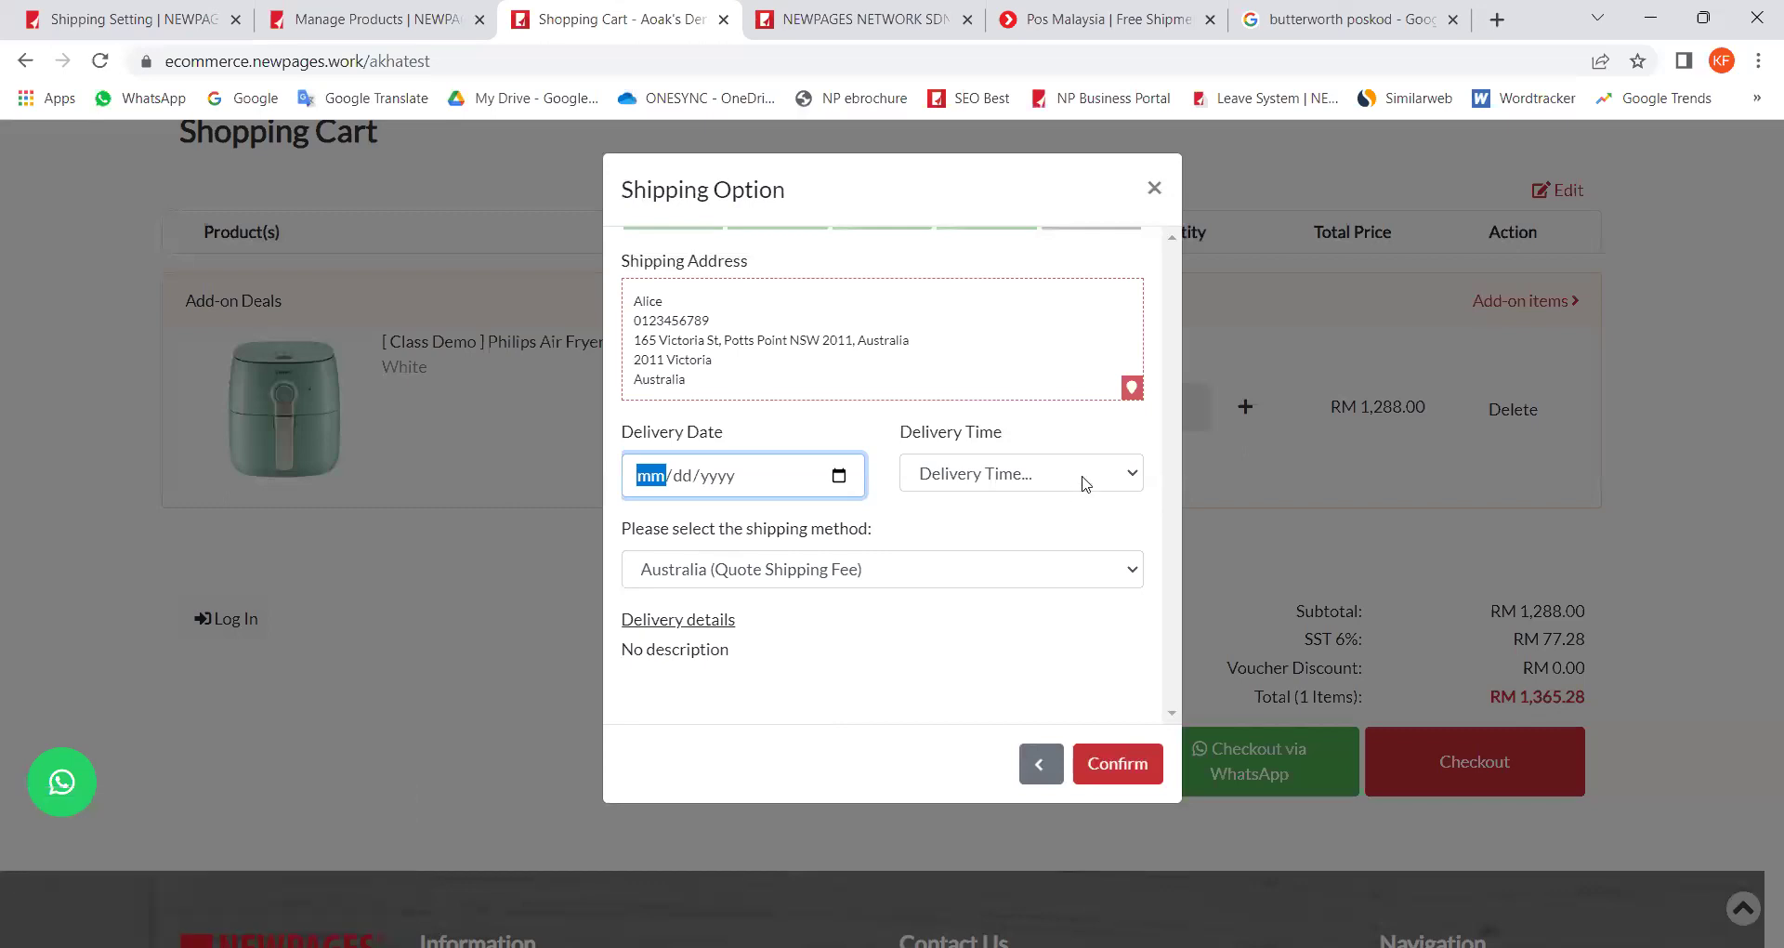
click(1086, 485)
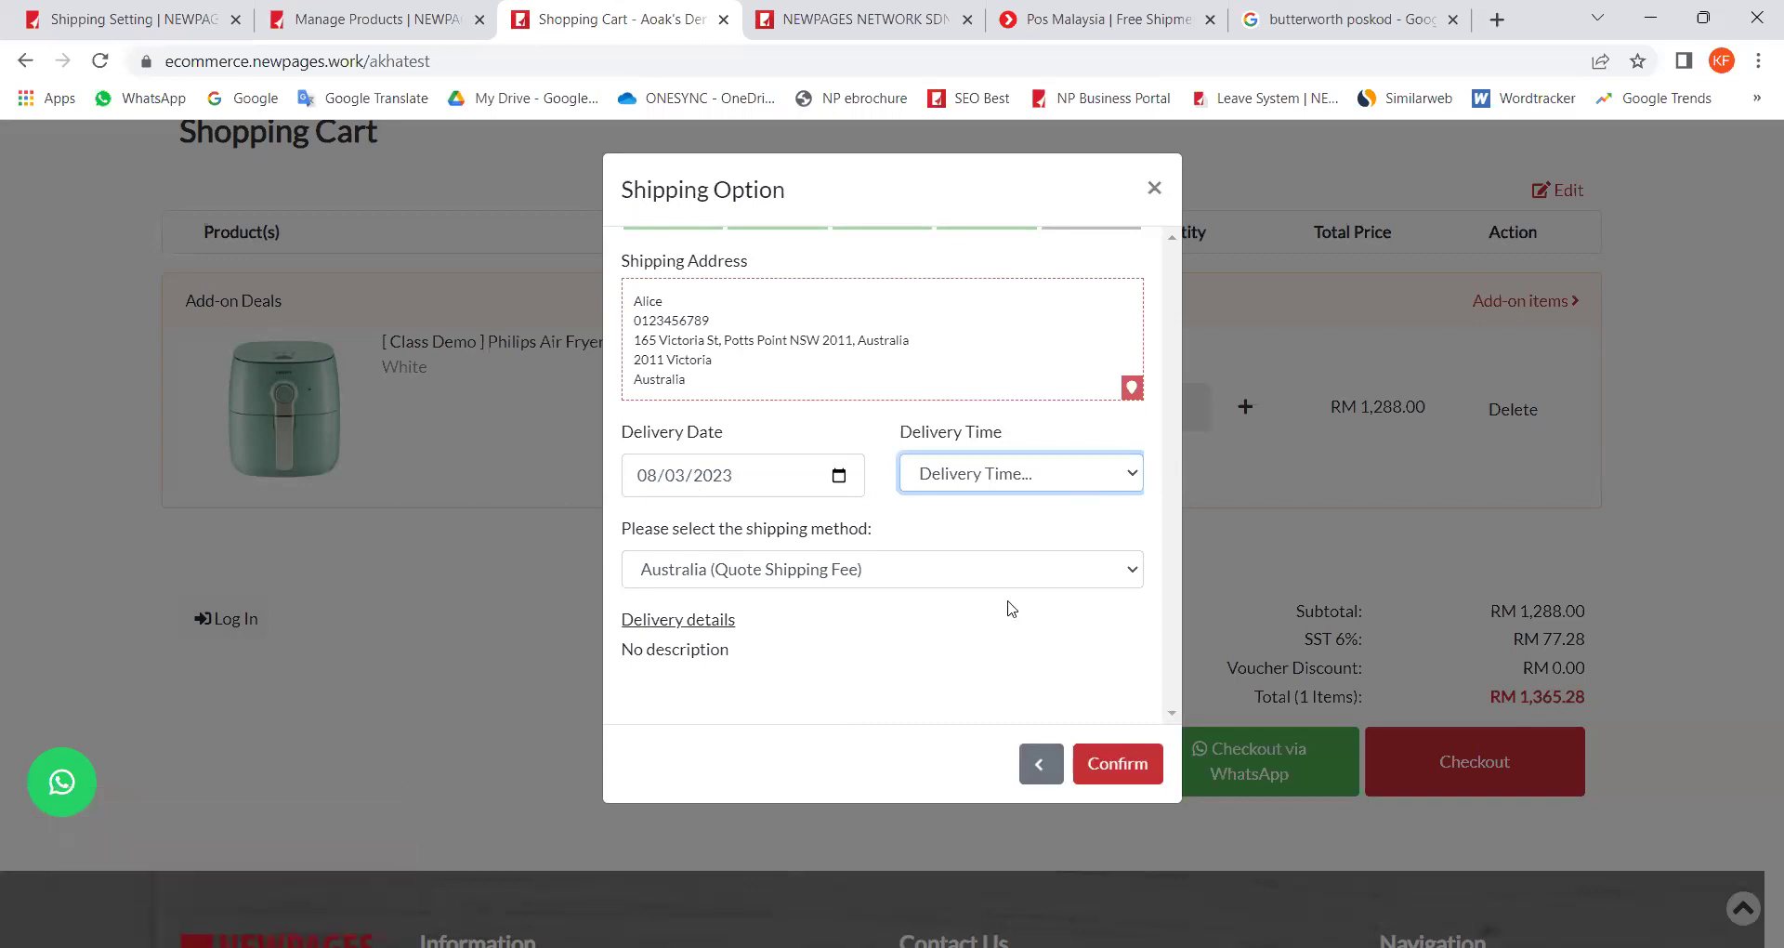
click(962, 537)
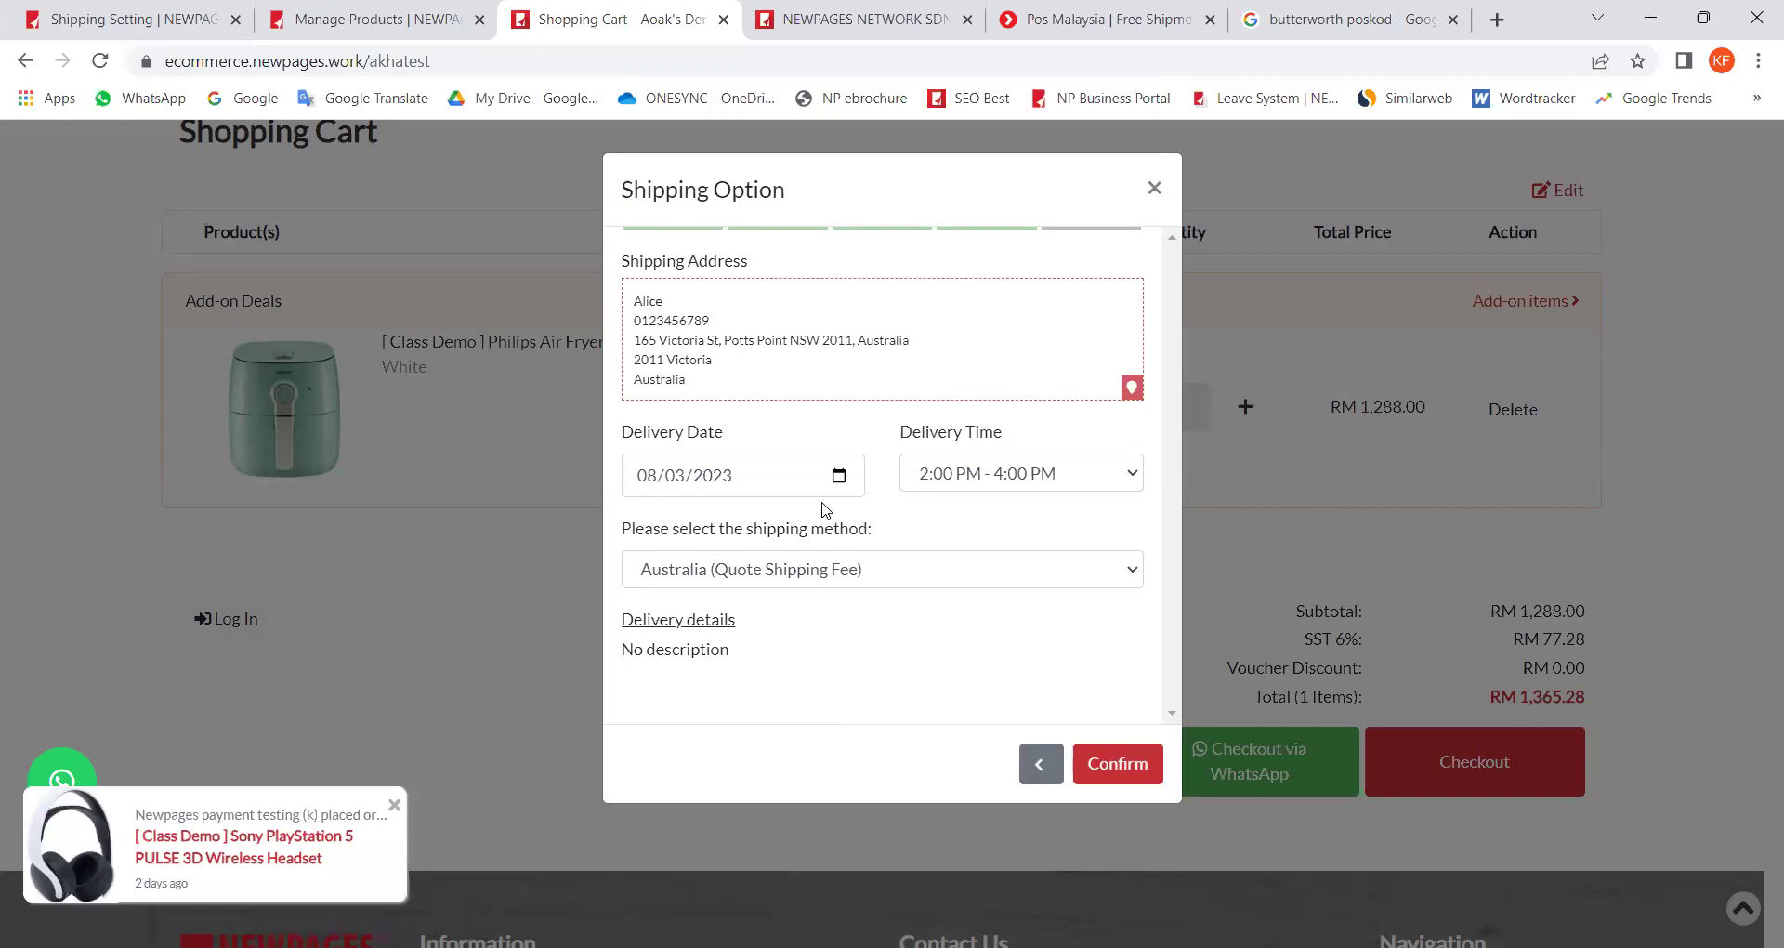
click(392, 34)
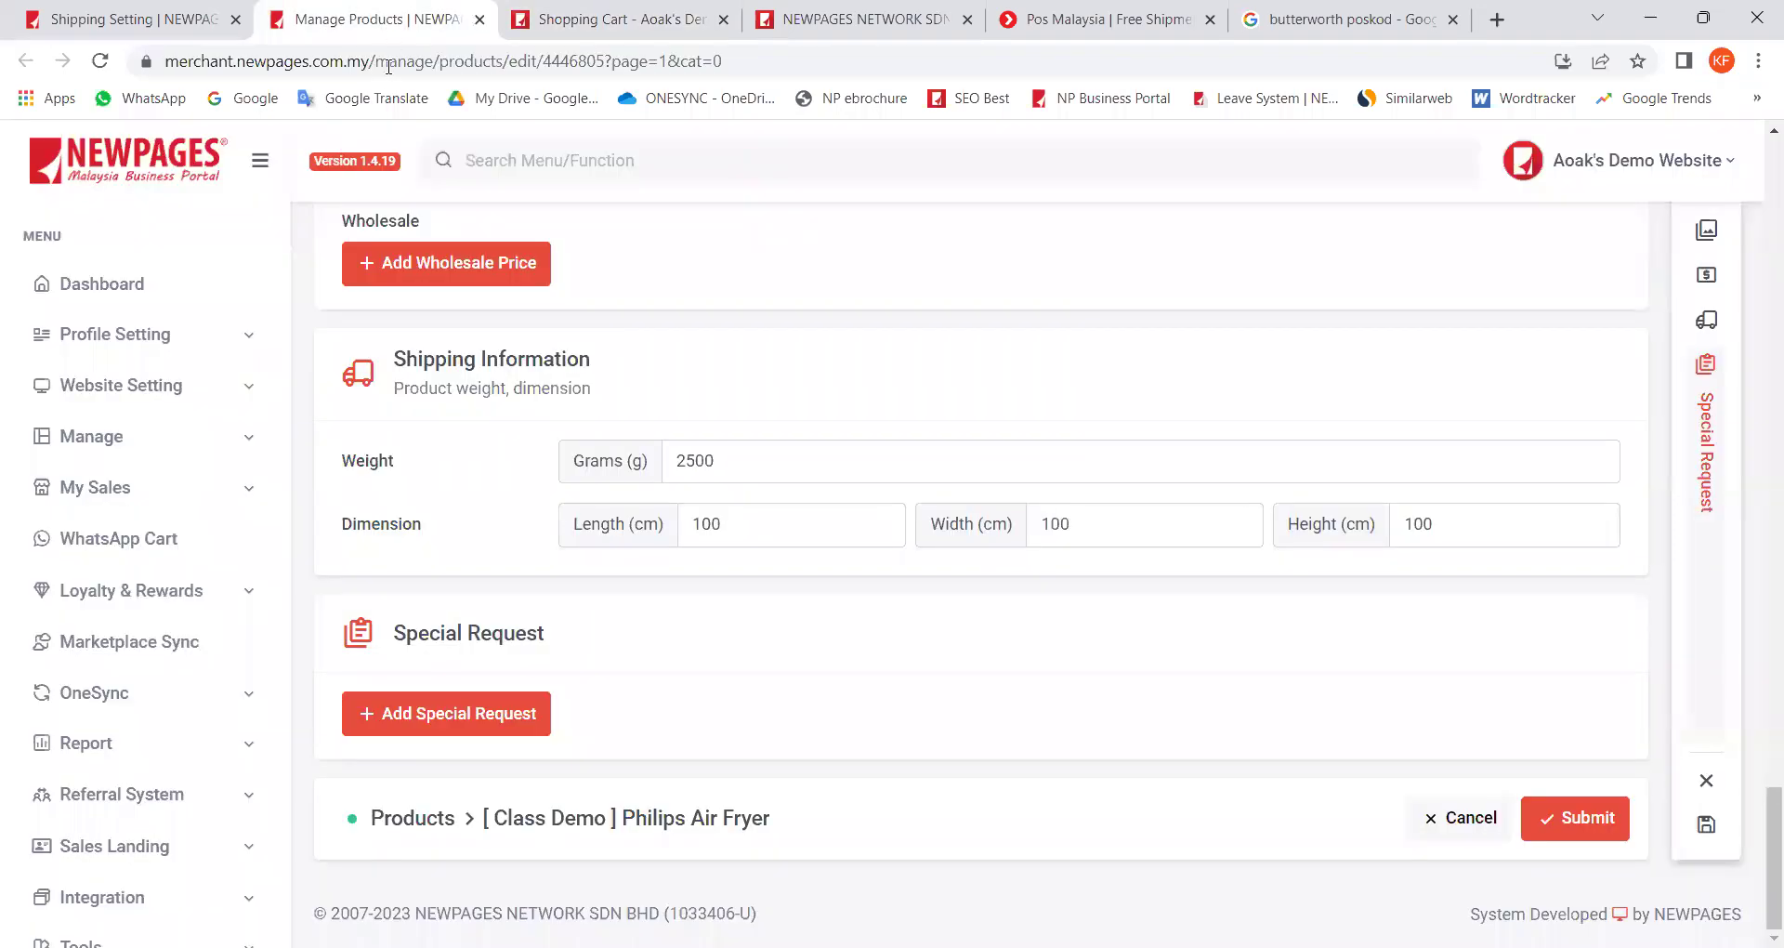
Step: Recheck the saved delivery date and time settings, then show PowerPoint's Plugins slide
click(101, 22)
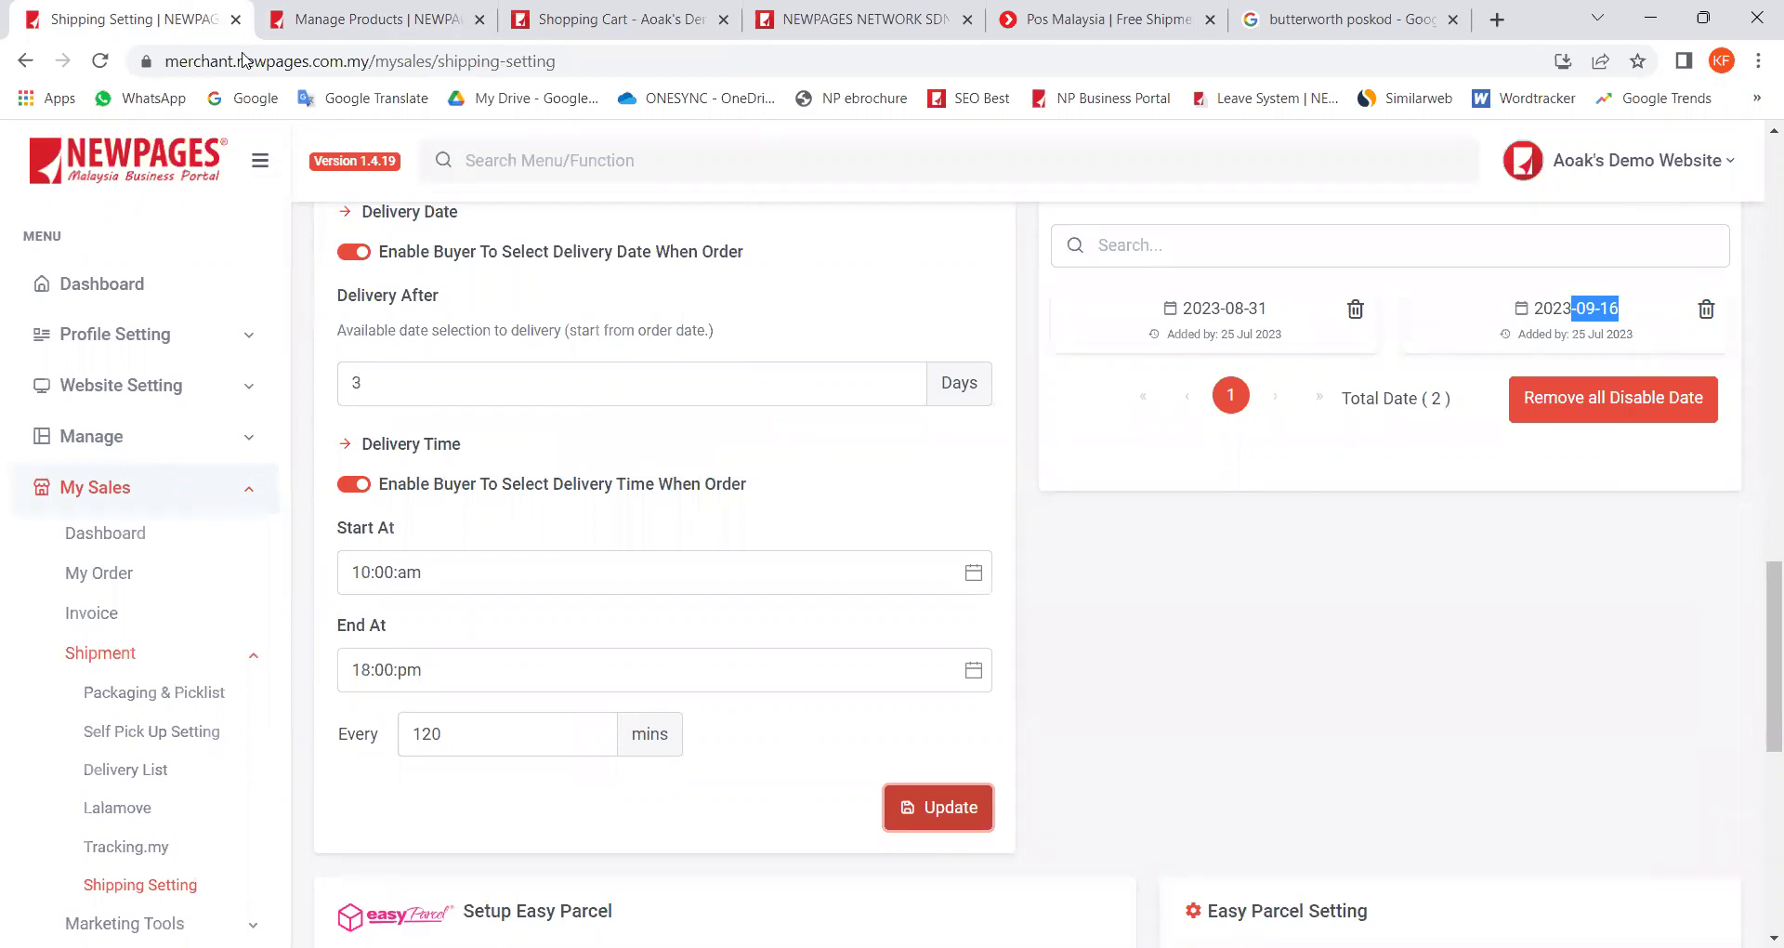
scroll(1103, 545, down, 5)
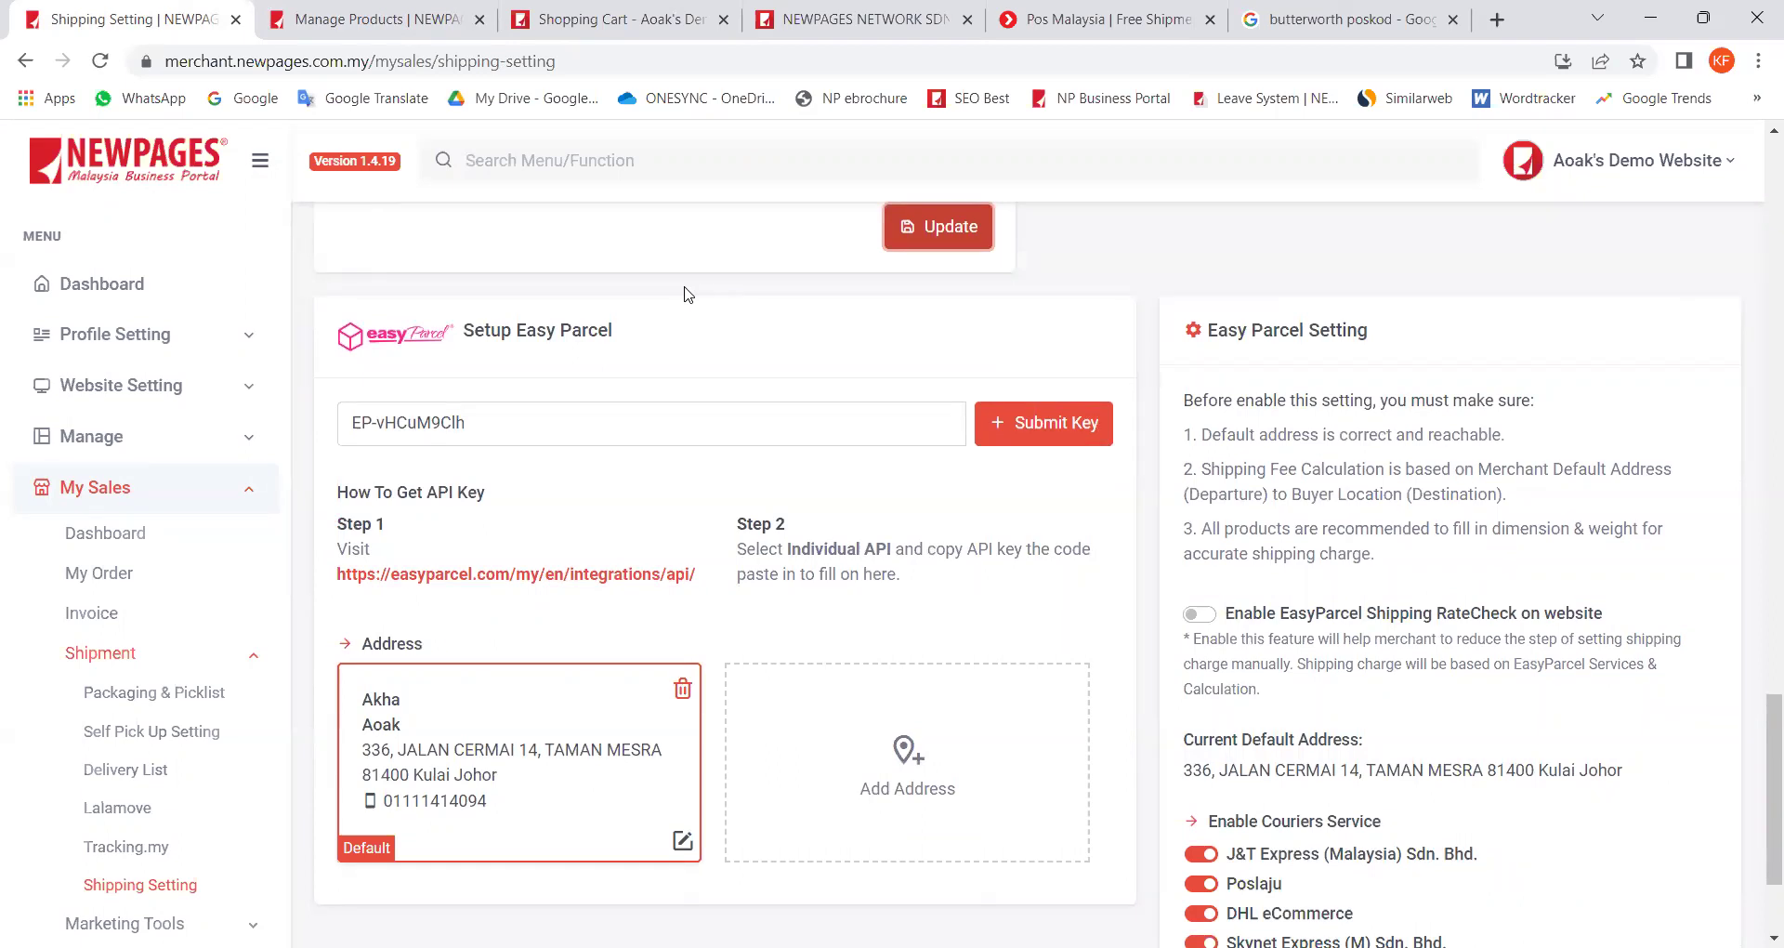
scroll(688, 294, up, 1)
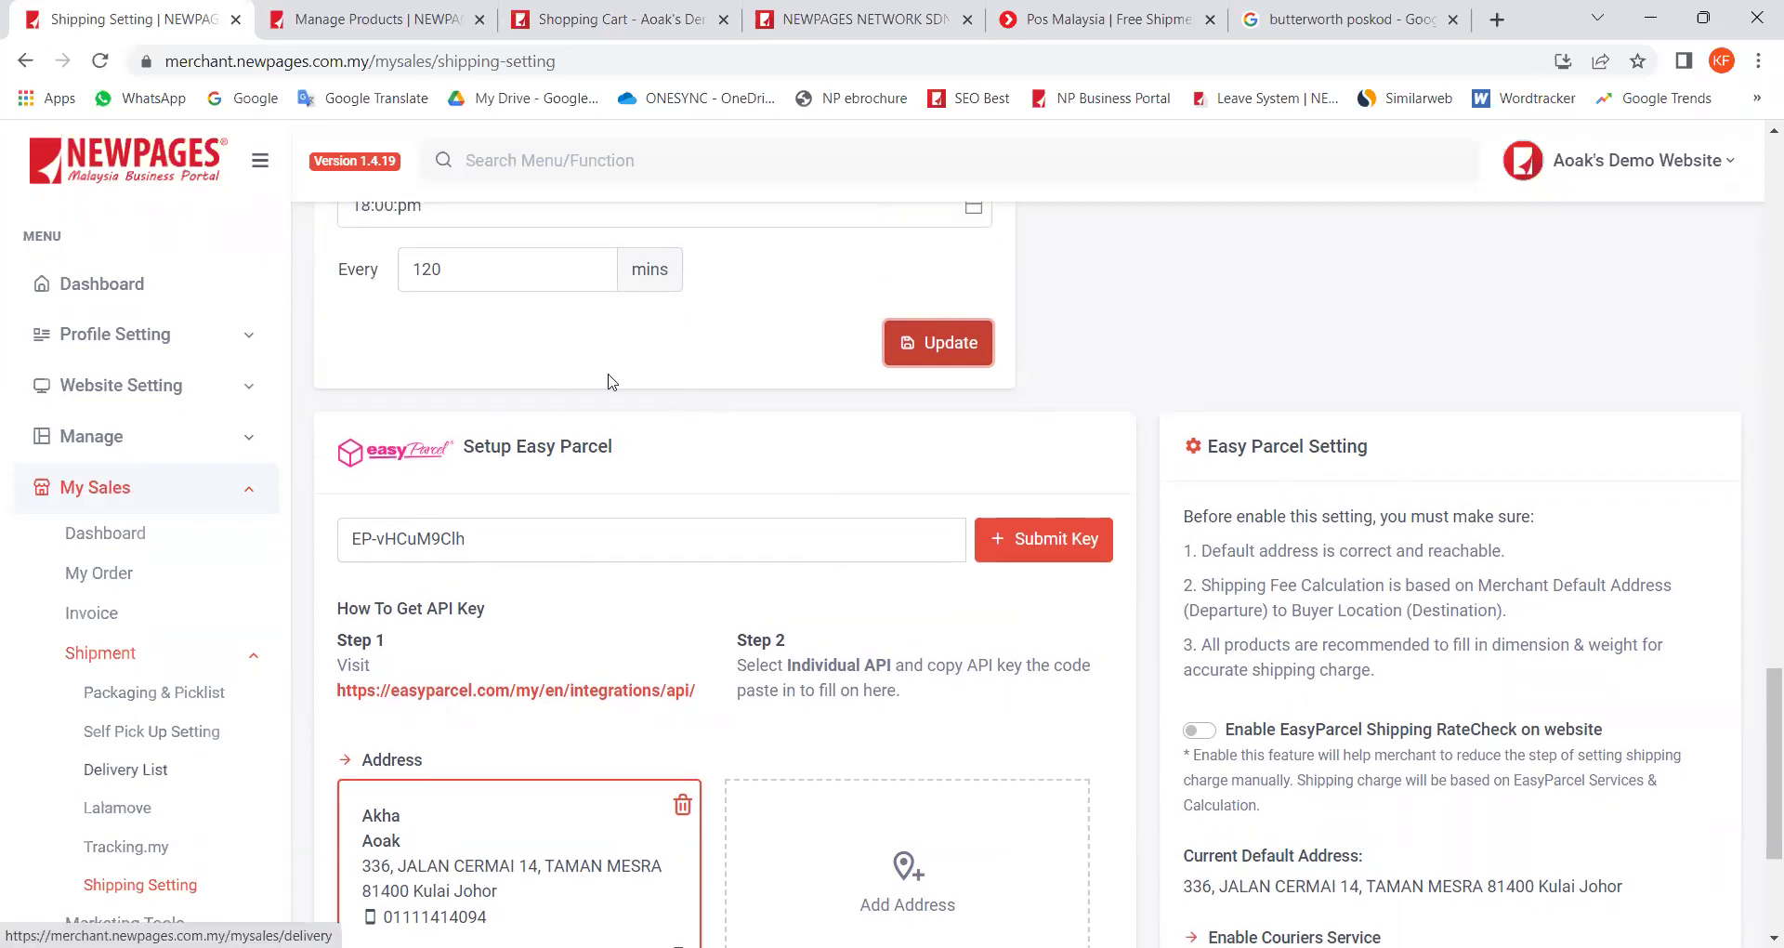
scroll(953, 896, up, 2)
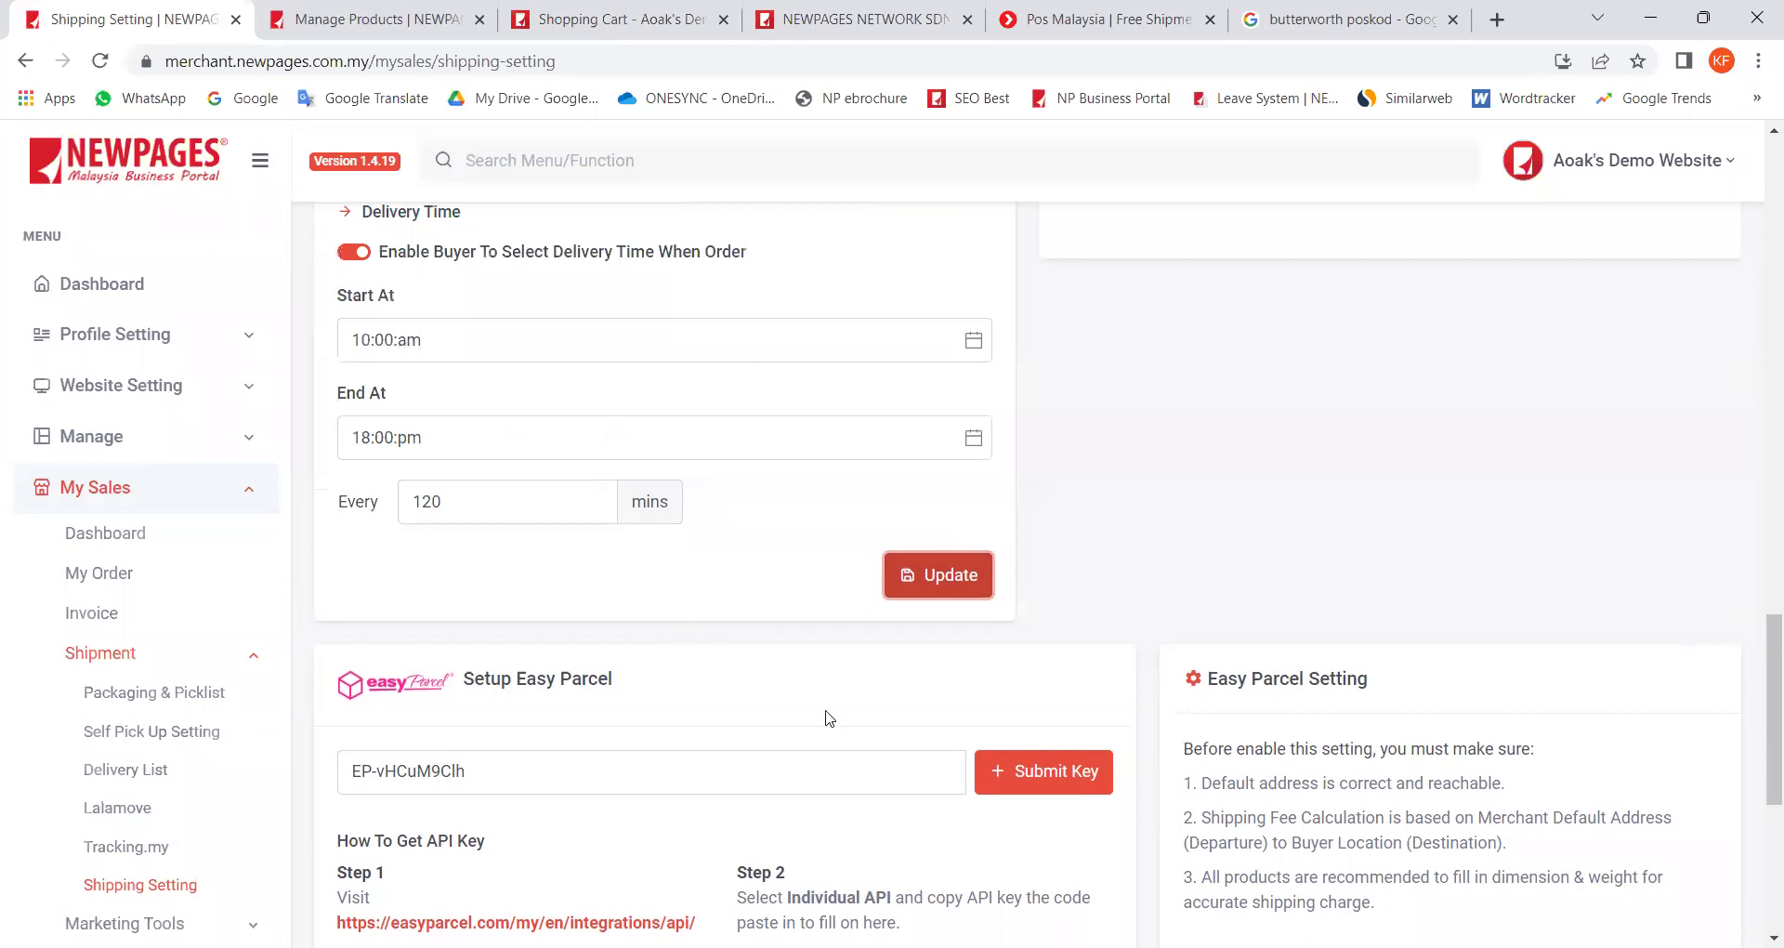
key(alt+Tab)
click(108, 428)
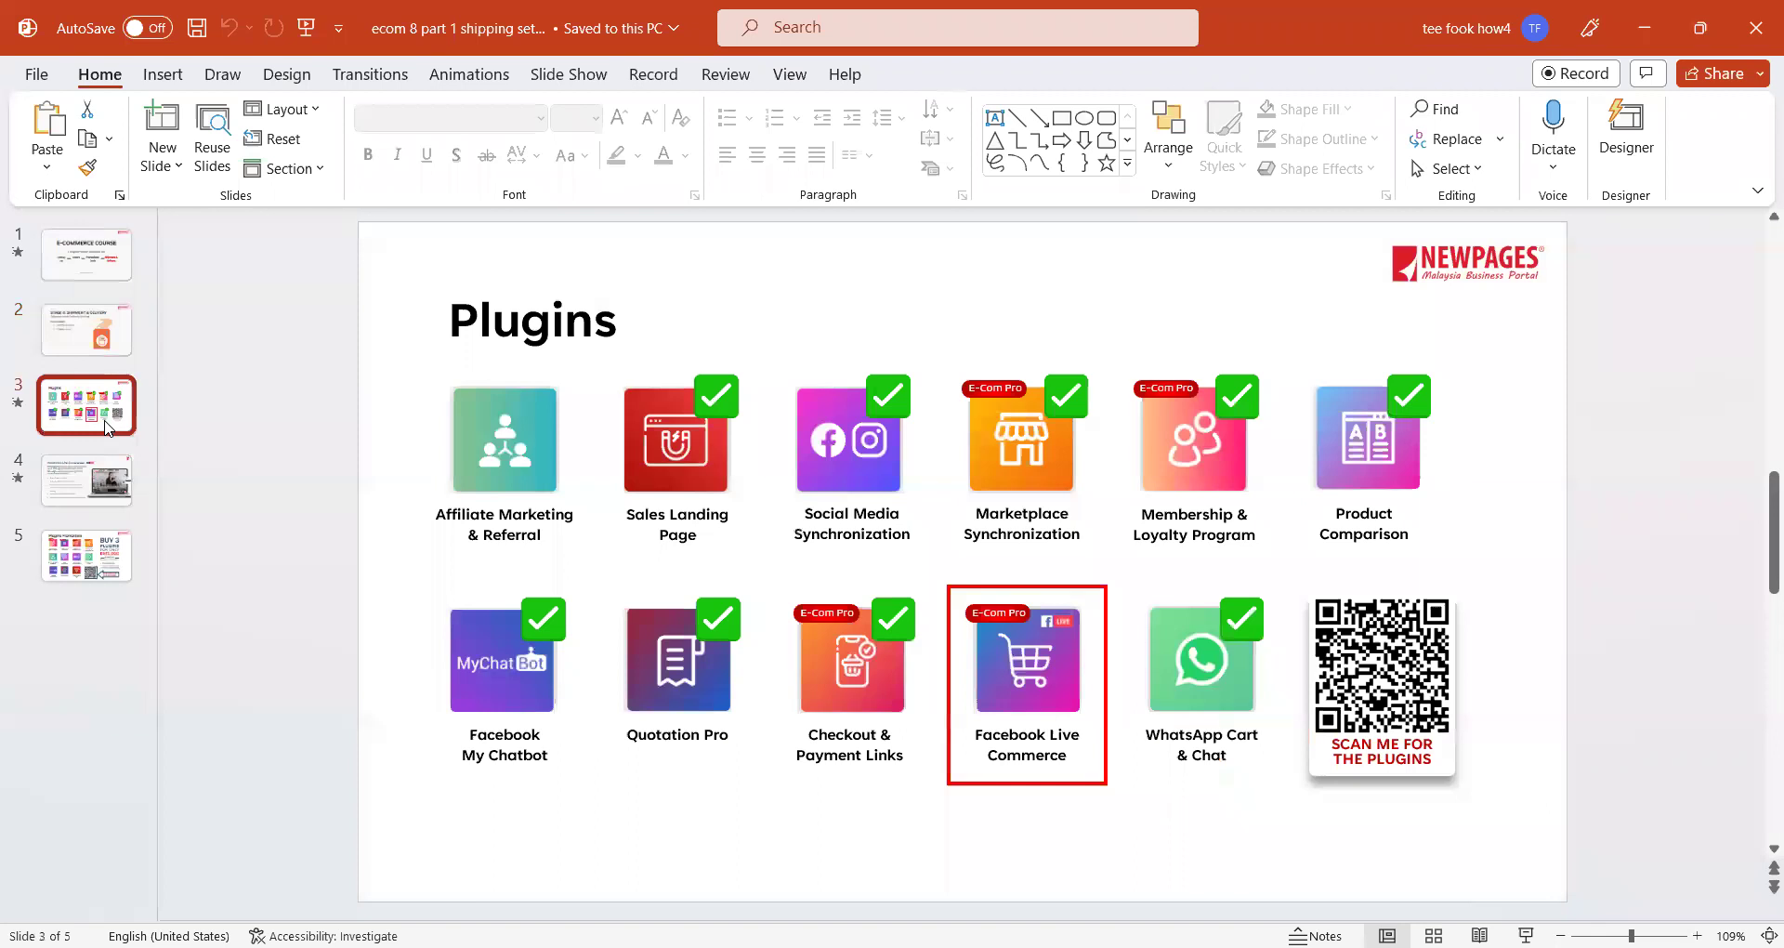
Step: Present the Facebook Live Commerce slide, then move to Plugins Promotions: 3 plugins for RM1,000
click(102, 483)
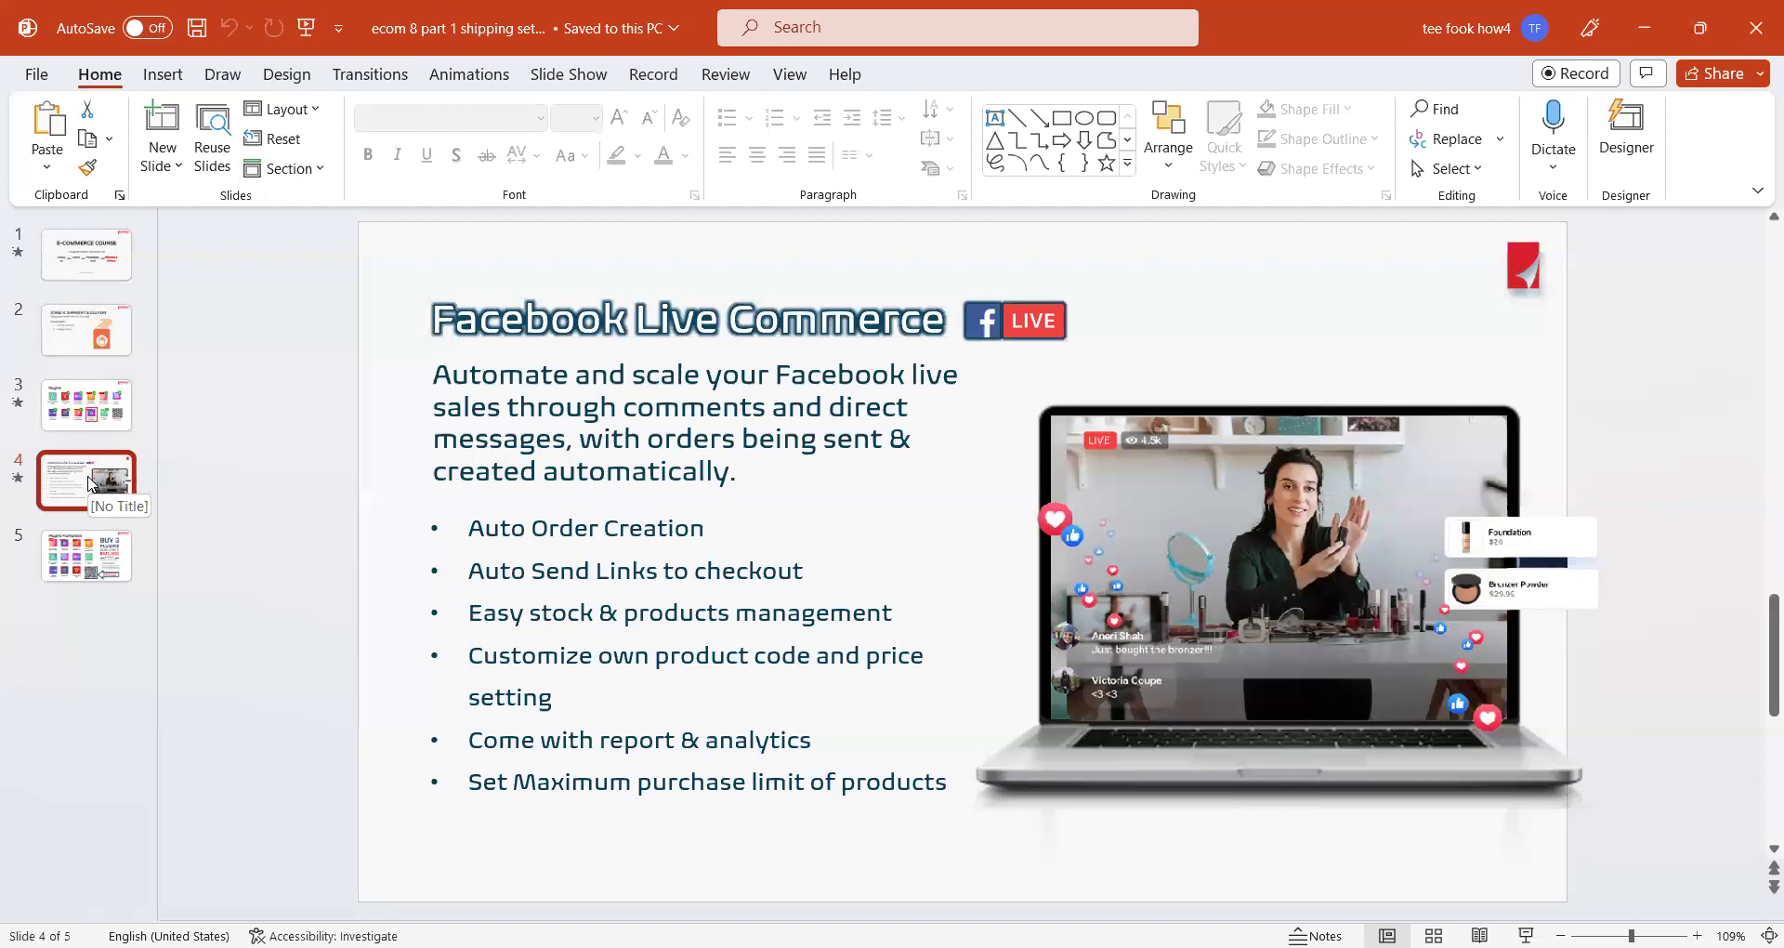
key(Down)
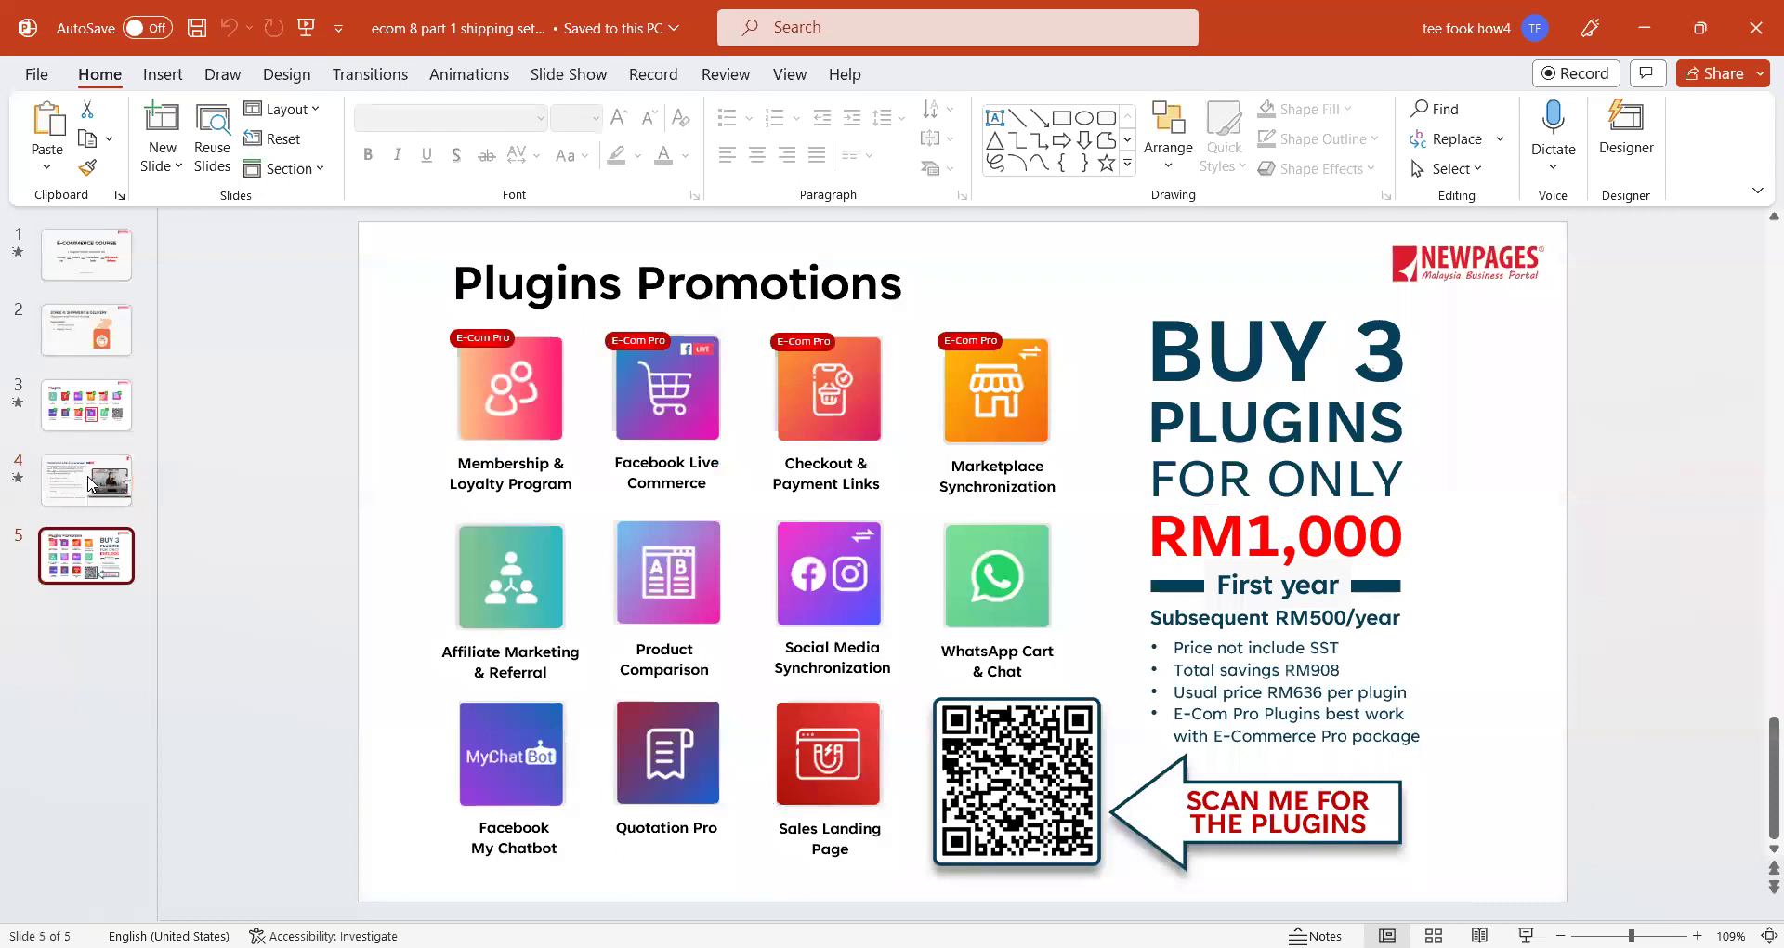